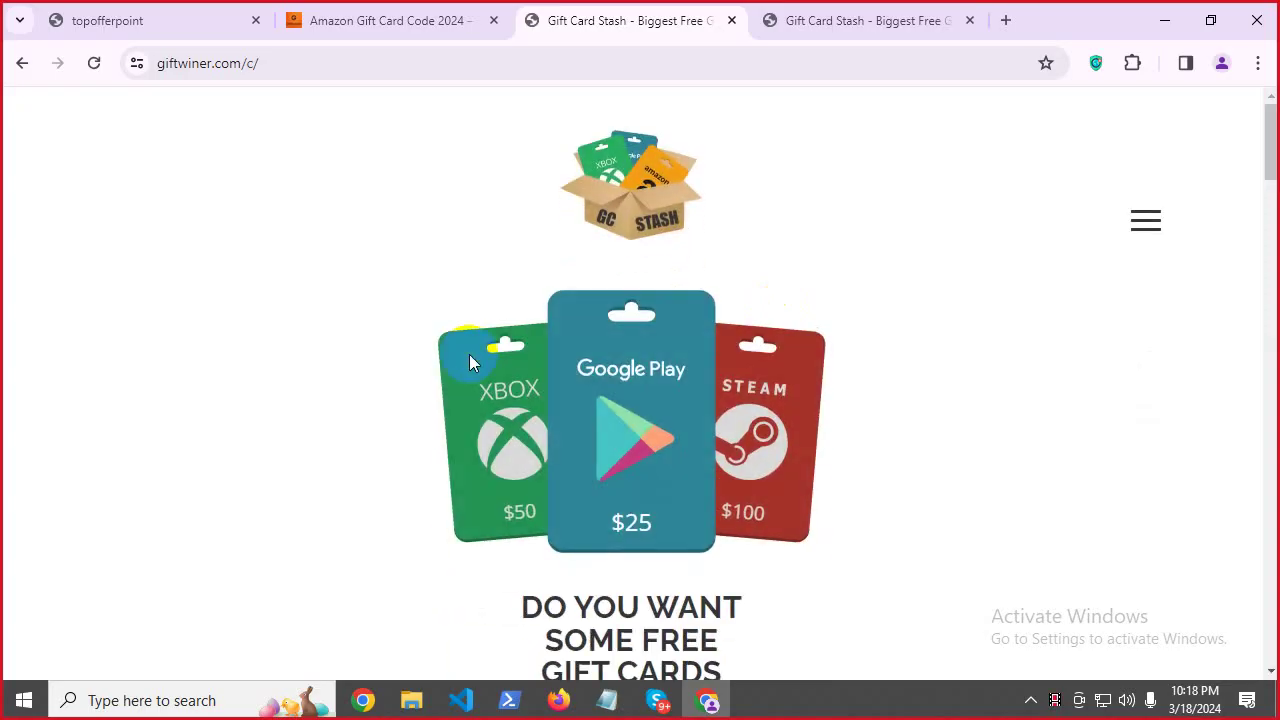
Open the Roblox gift card page from the landing page's list of gift card brands.
scroll(571, 543, down, 15)
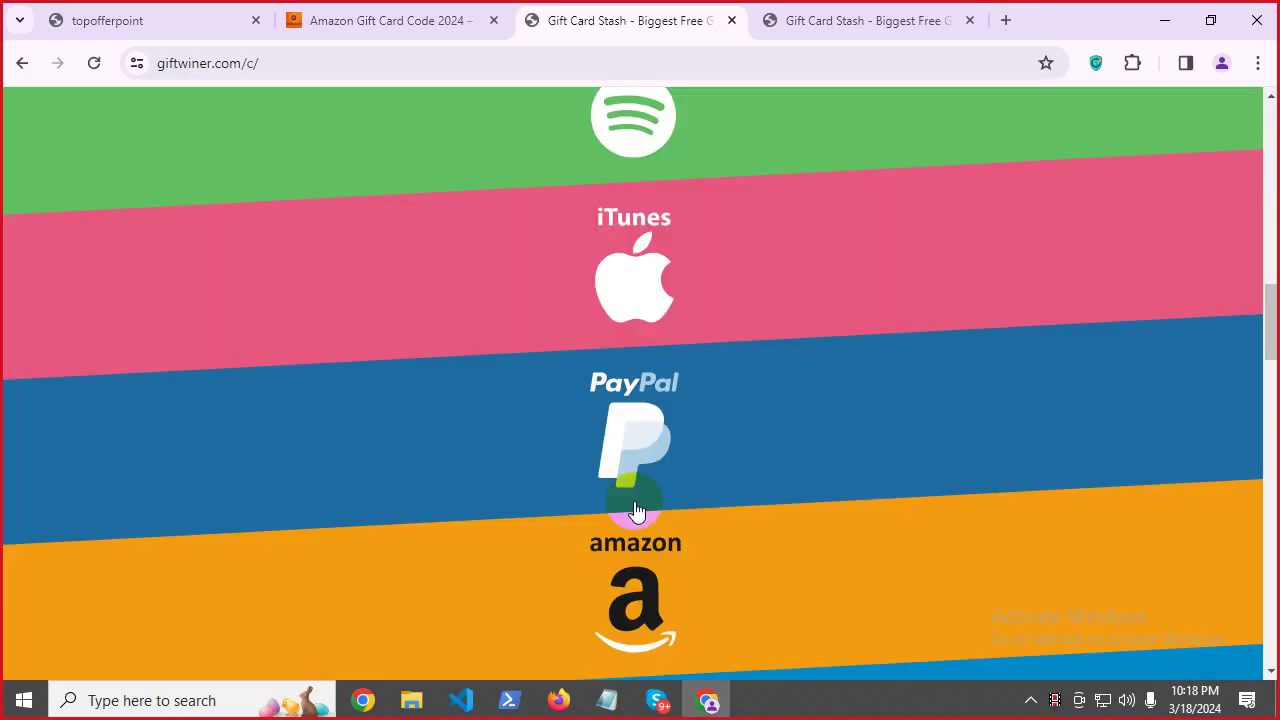
scroll(637, 511, down, 9)
scroll(640, 509, up, 5)
scroll(610, 405, up, 5)
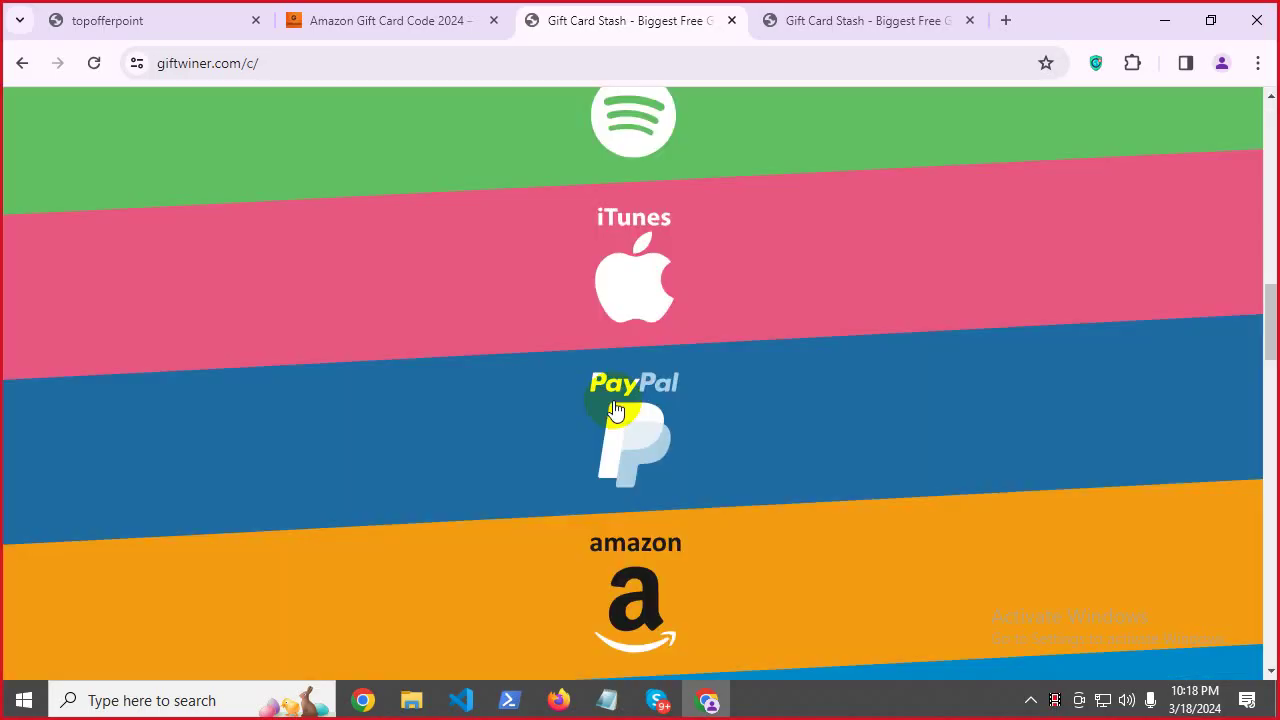
scroll(612, 404, down, 9)
scroll(612, 395, up, 5)
scroll(620, 450, down, 2)
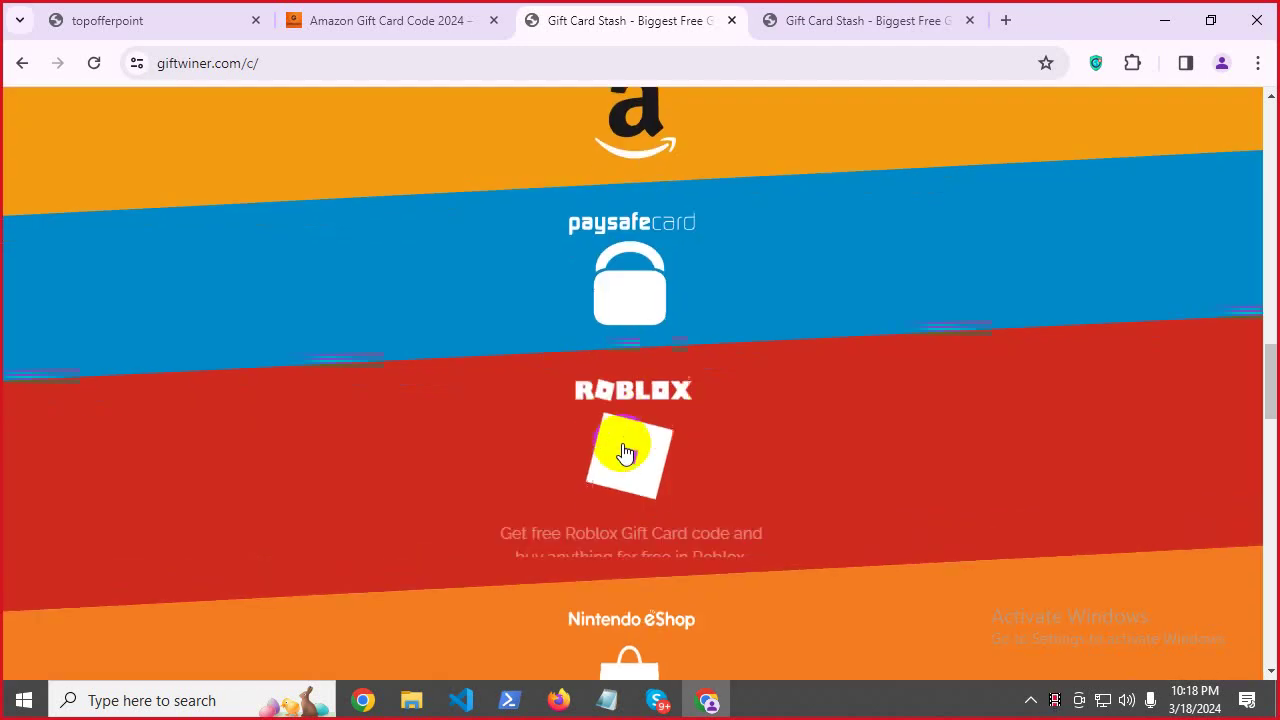
click(600, 480)
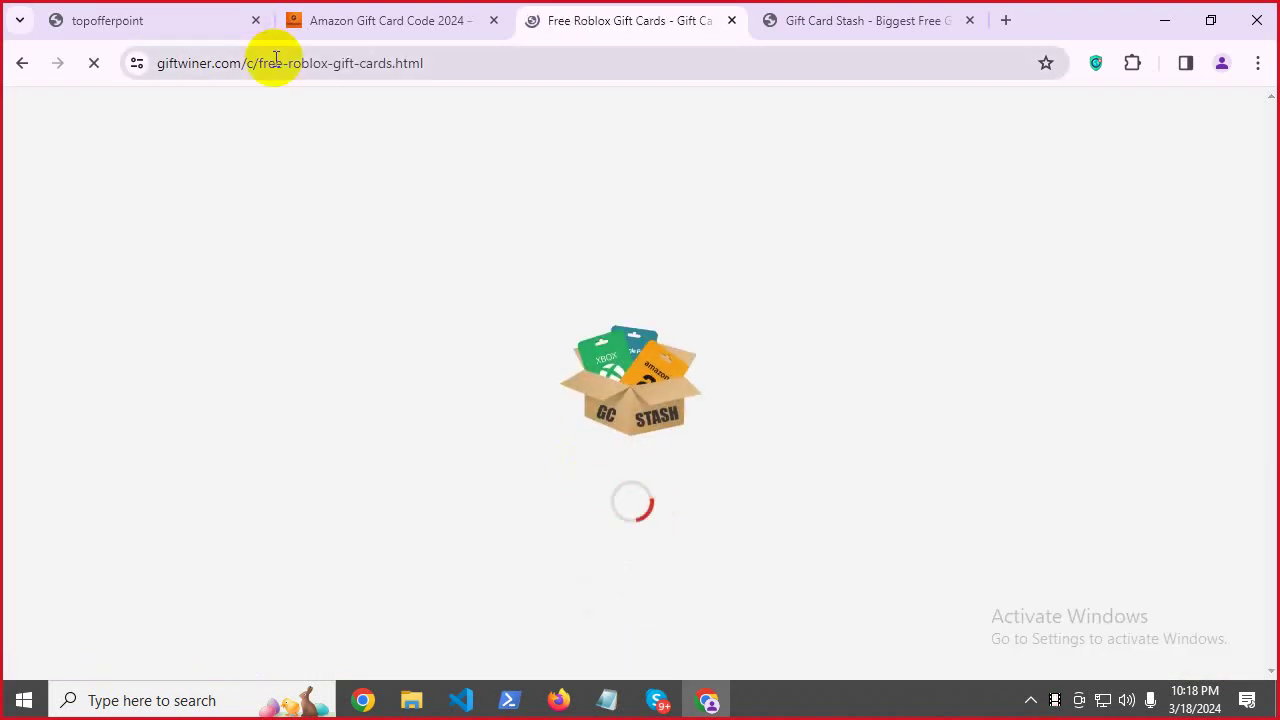
Copy the URL of the Roblox gift card page.
click(274, 62)
right_click(274, 62)
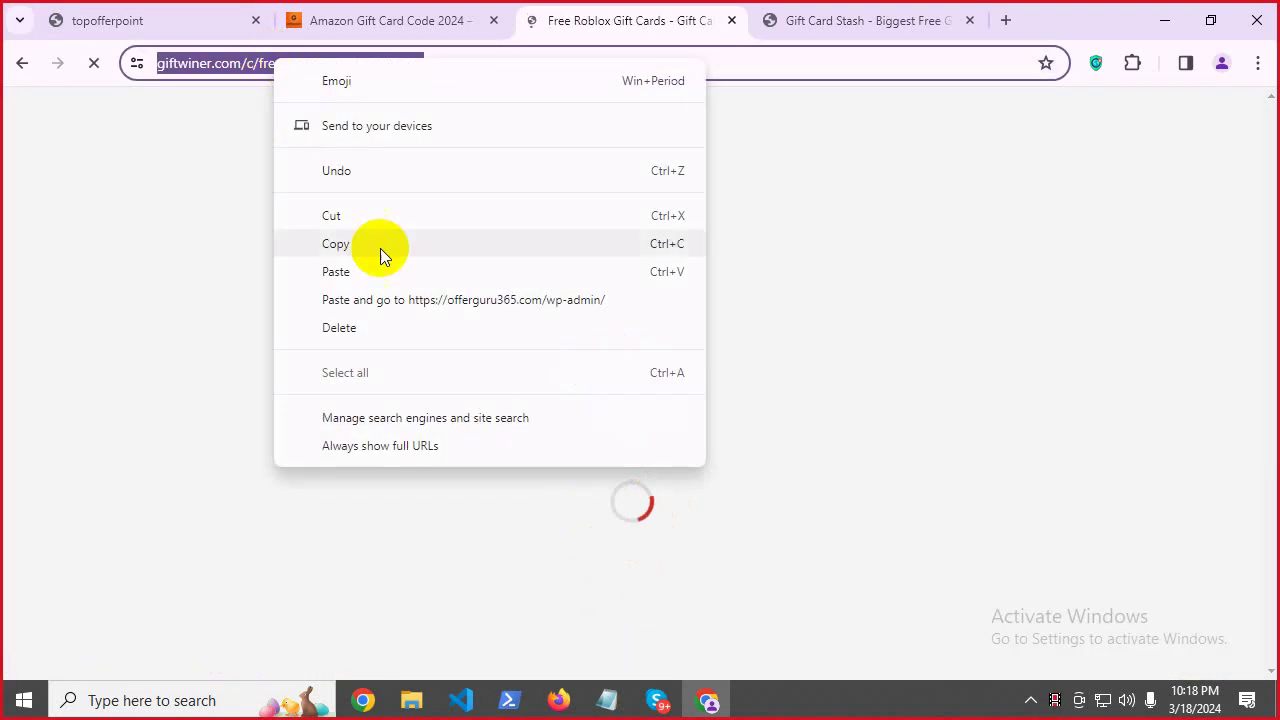
click(378, 250)
Review the Amazon Gift Card Code 2024 post on giftstore24.com as far as its CLICK HERE banner.
click(360, 10)
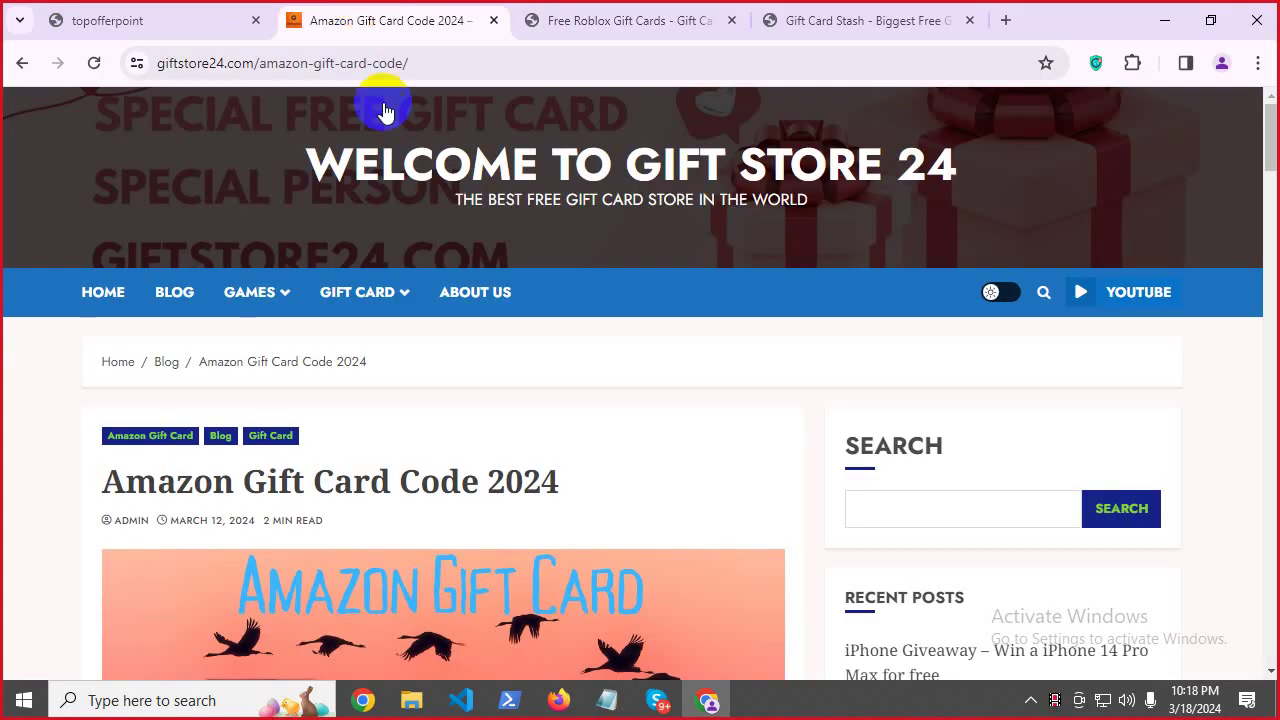
scroll(357, 449, down, 15)
scroll(416, 480, up, 5)
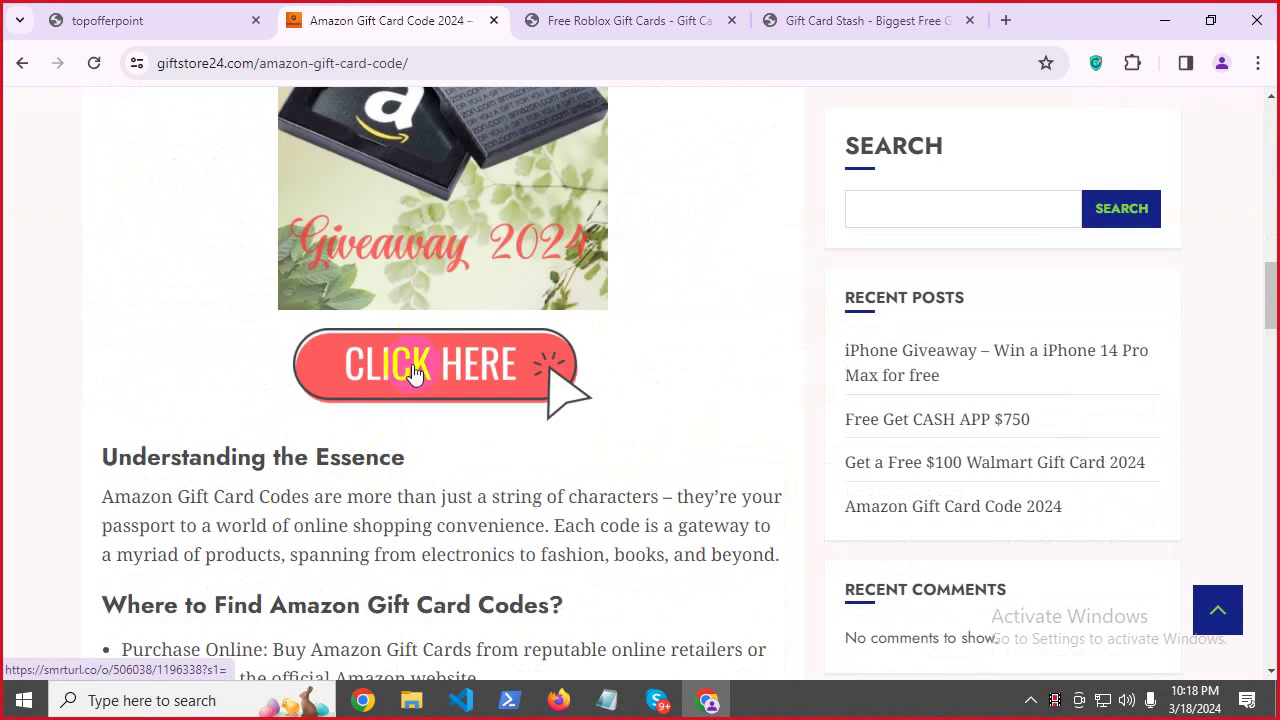
Return to the Roblox gift card page and examine its gift card value choices.
click(662, 10)
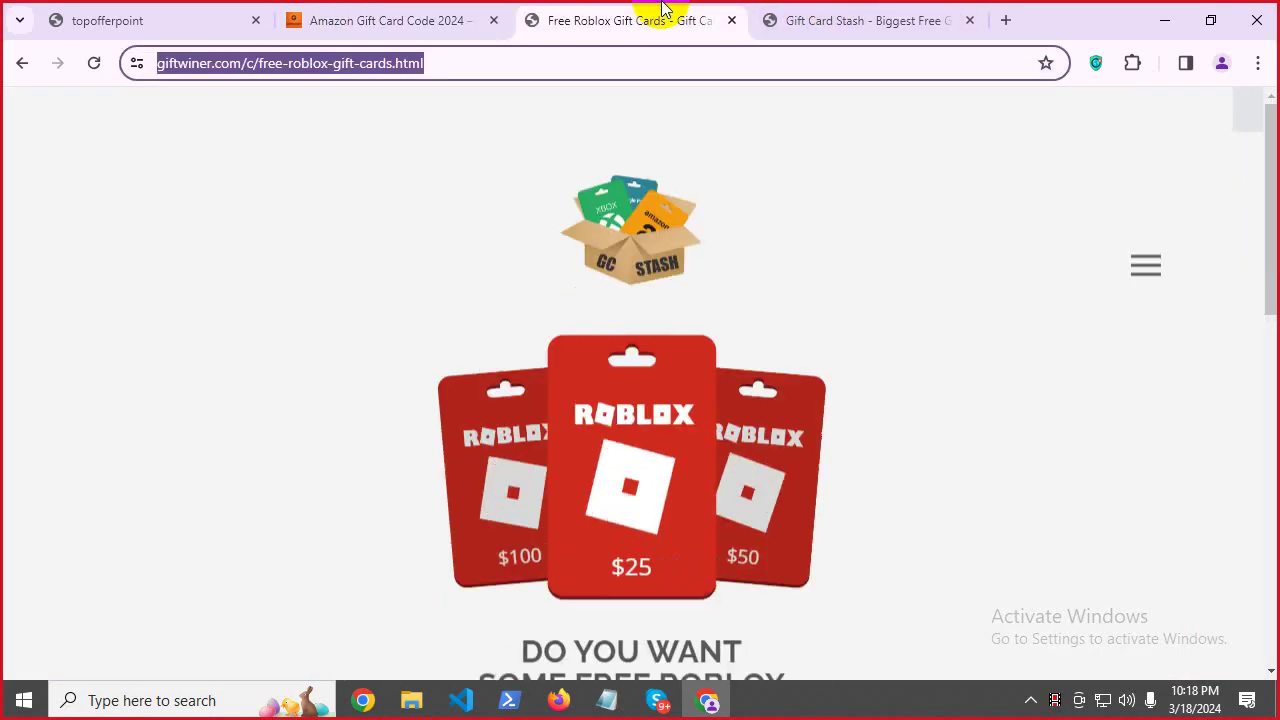
scroll(605, 575, down, 9)
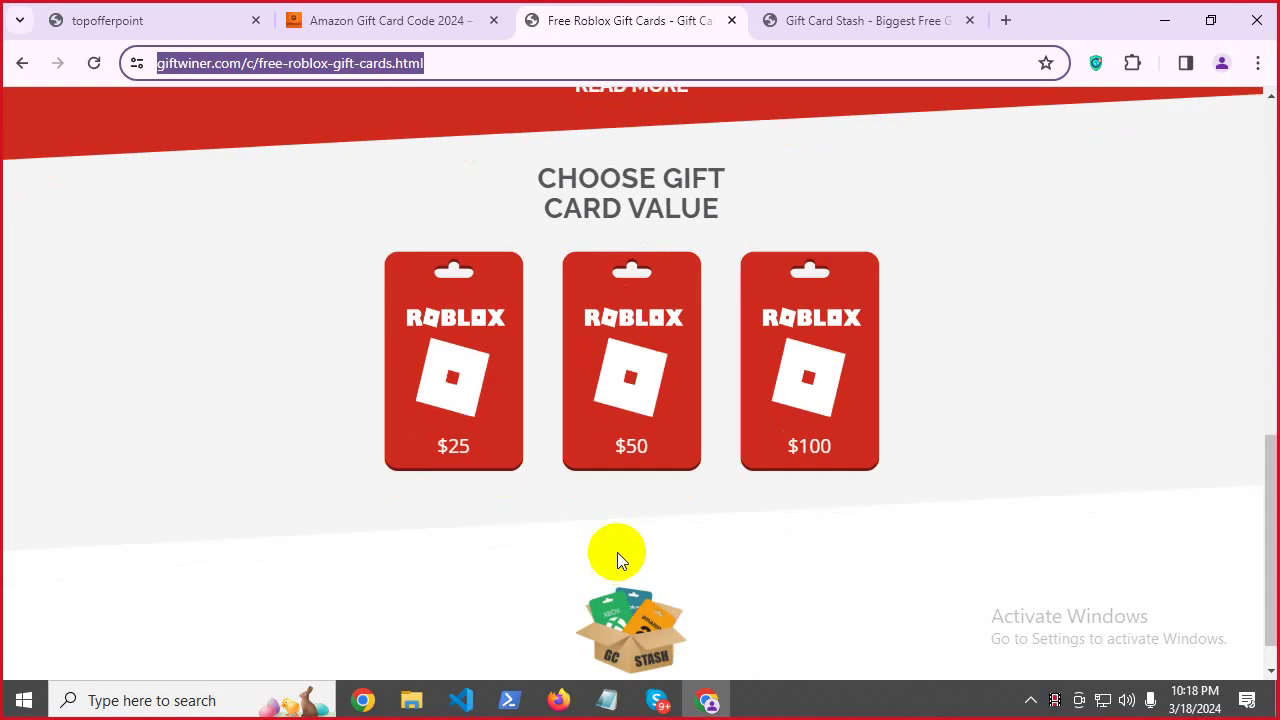
scroll(614, 550, up, 5)
scroll(572, 495, down, 5)
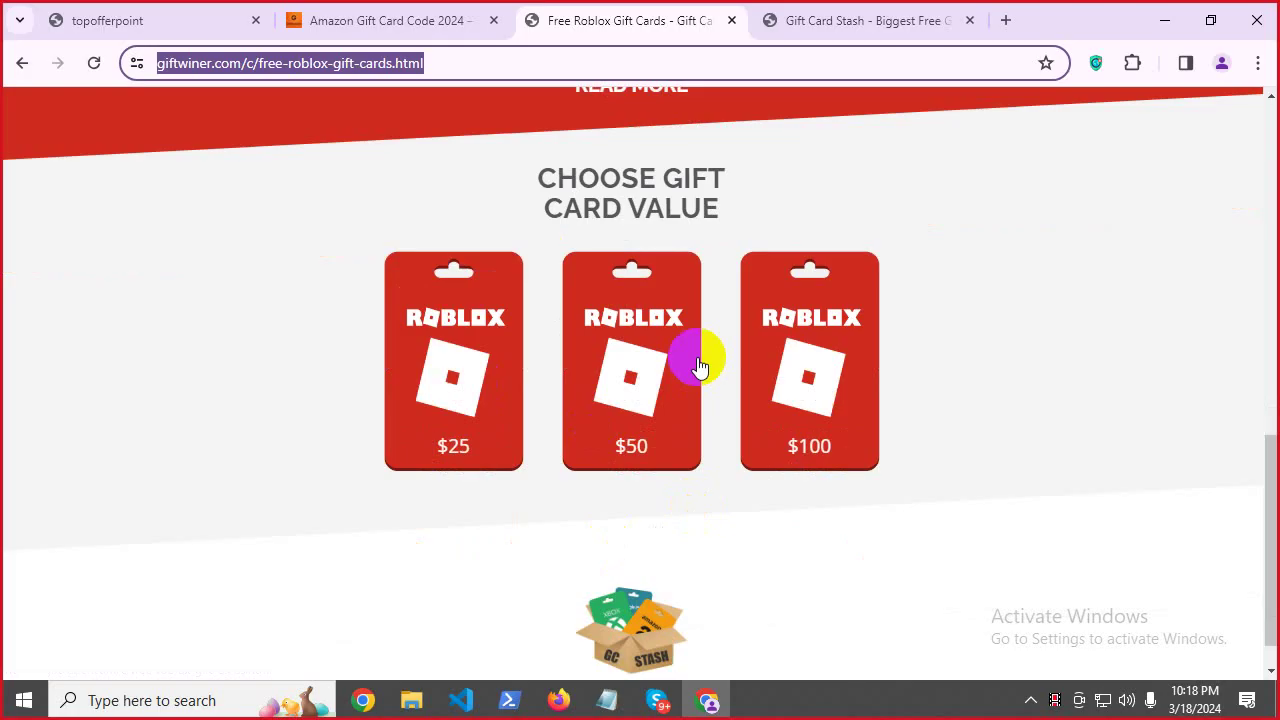
Open a browser window for the "cpa 250" profile and start loading YouTube from its new tab page.
click(1221, 63)
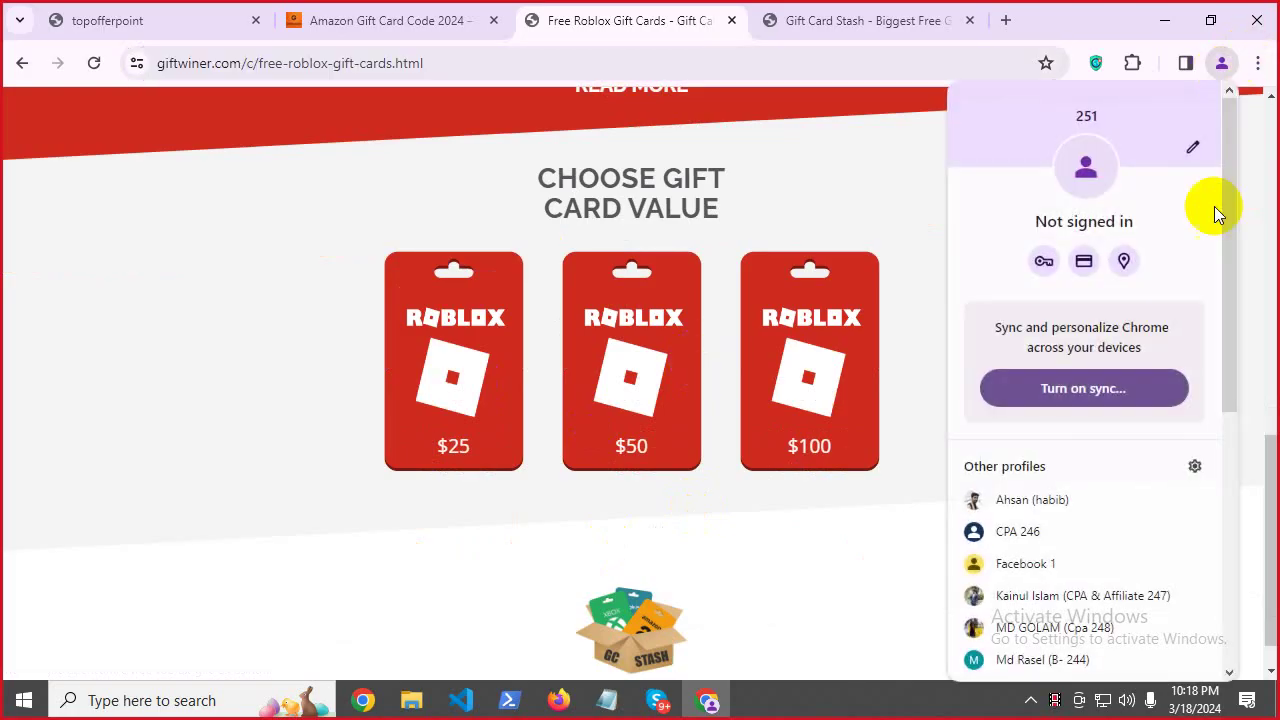
drag(1225, 214, 1247, 570)
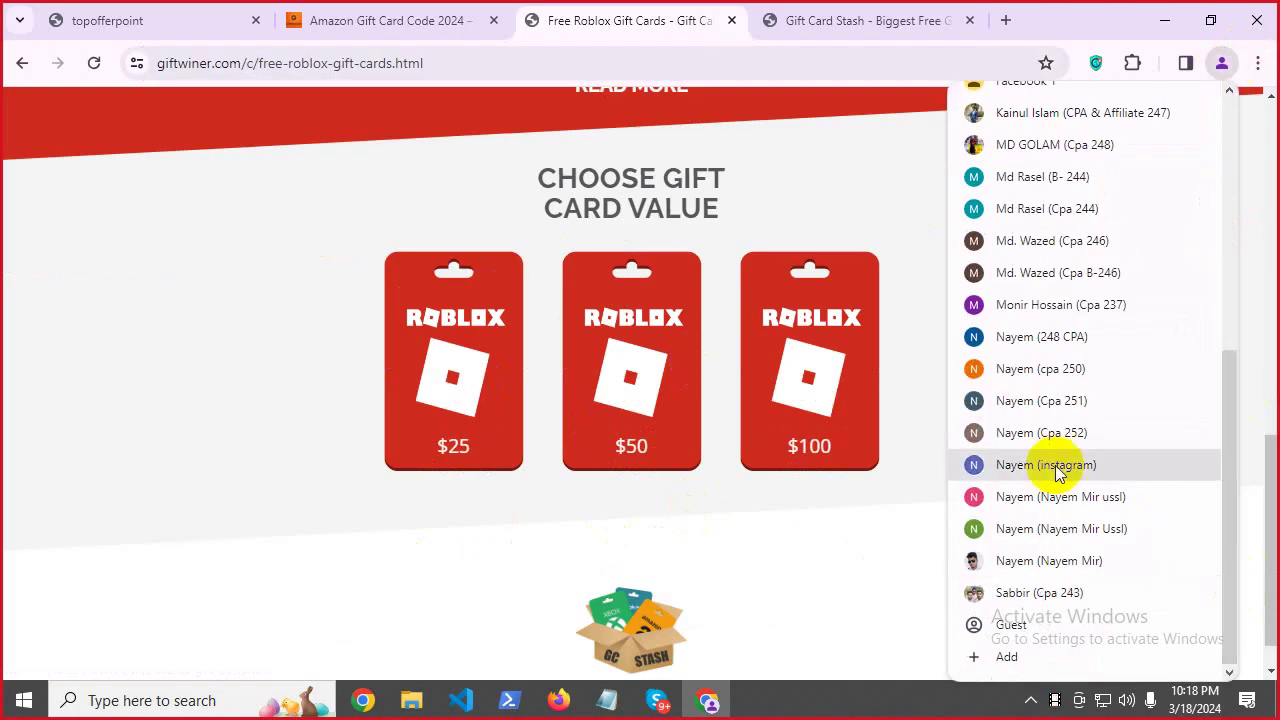
click(1040, 380)
click(514, 490)
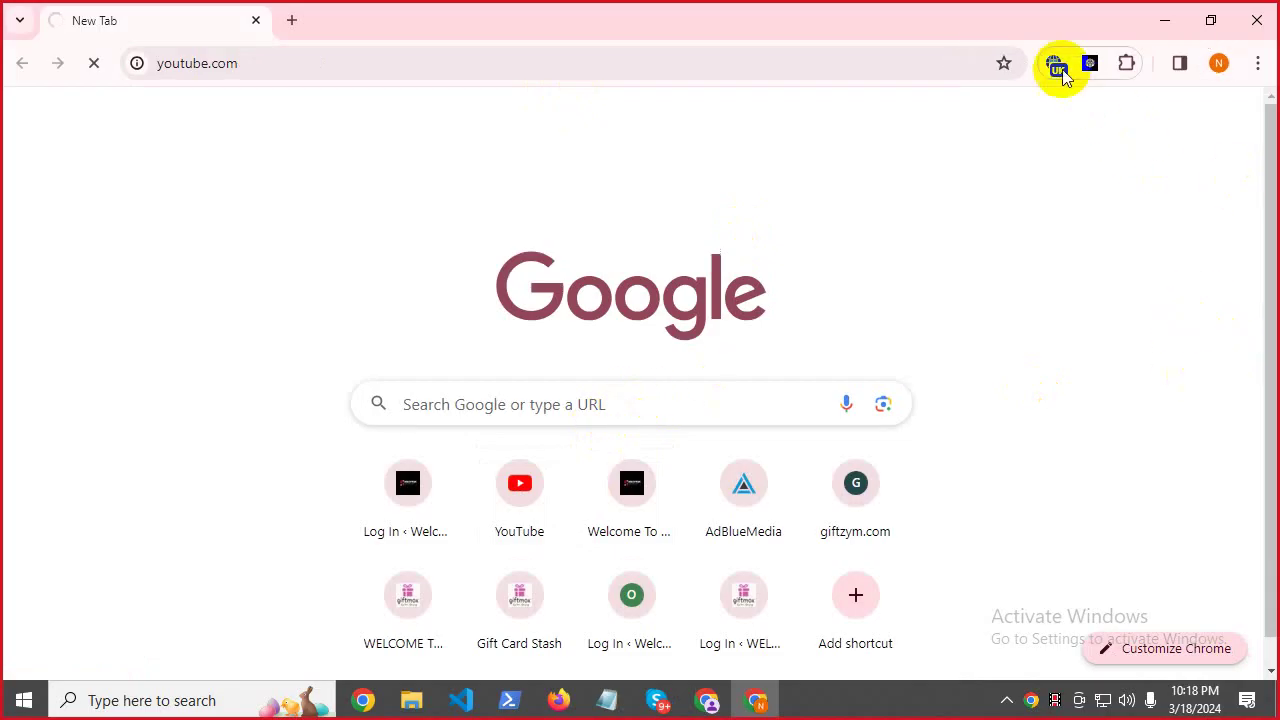
Turn off the Browsec VPN extension and close its popup.
click(1055, 64)
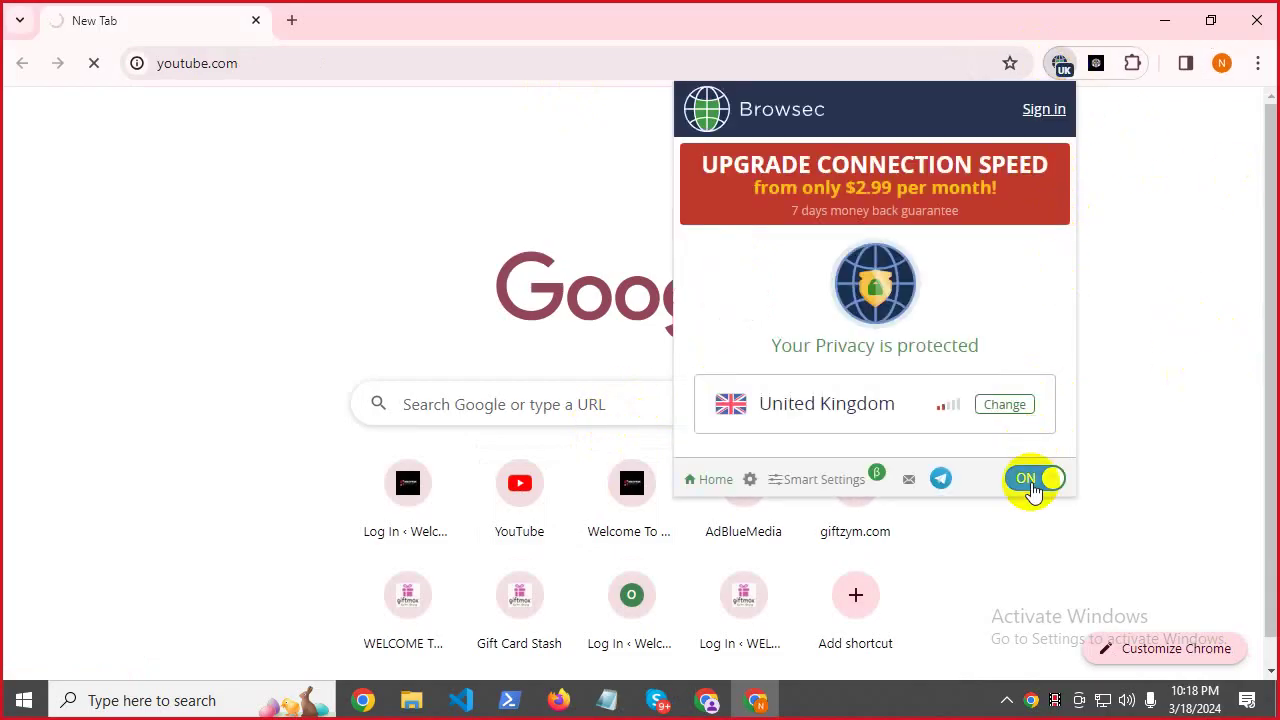
click(1033, 484)
click(423, 237)
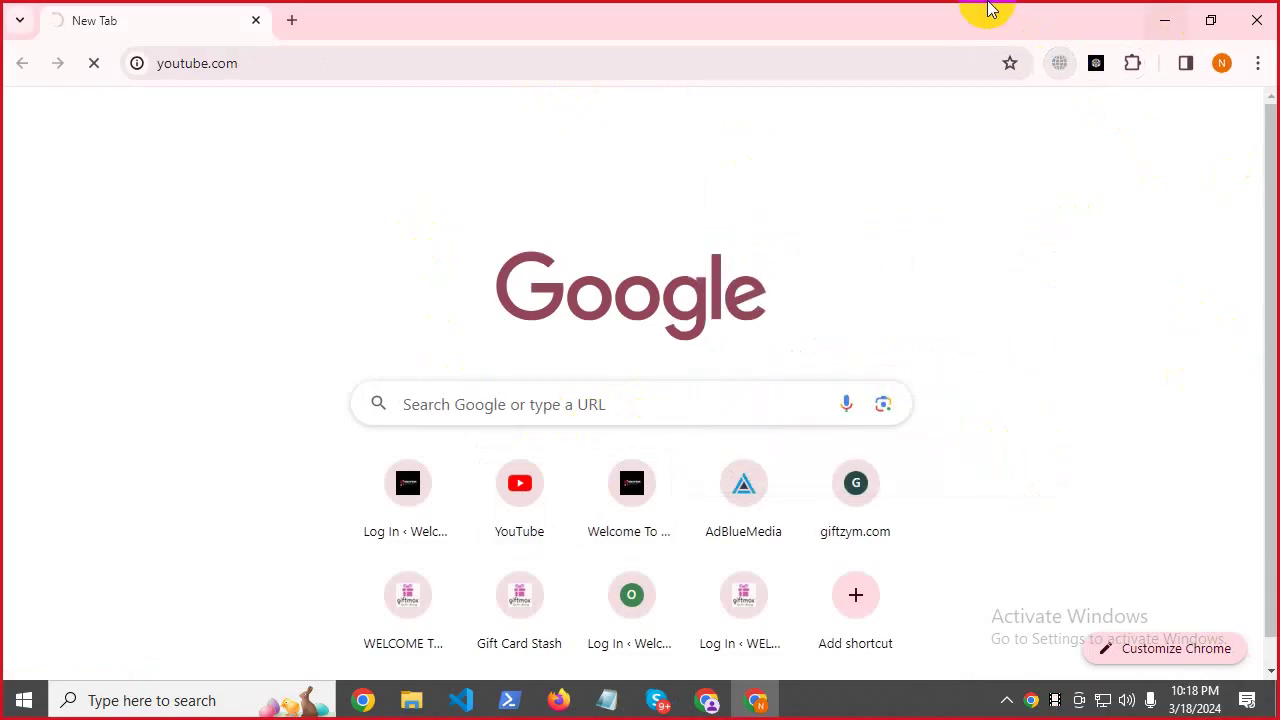
Replace the stalled tab with a new one and open YouTube in it.
click(290, 20)
click(256, 20)
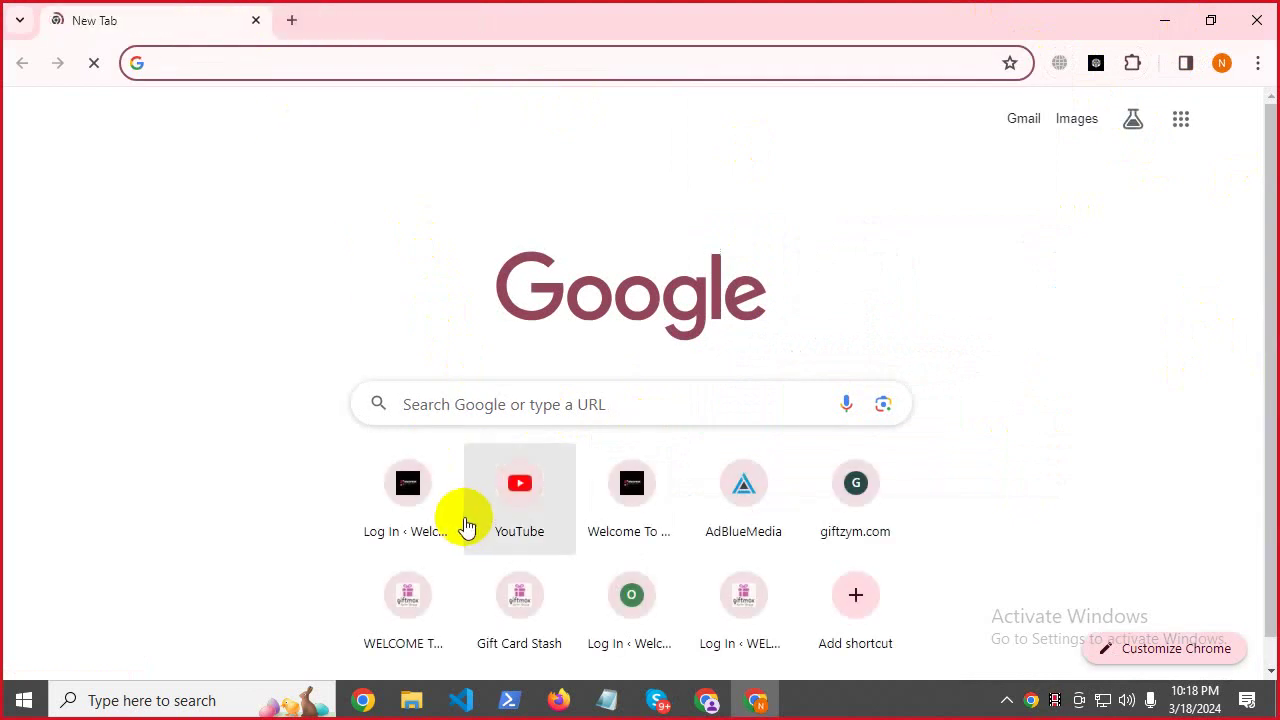
click(468, 529)
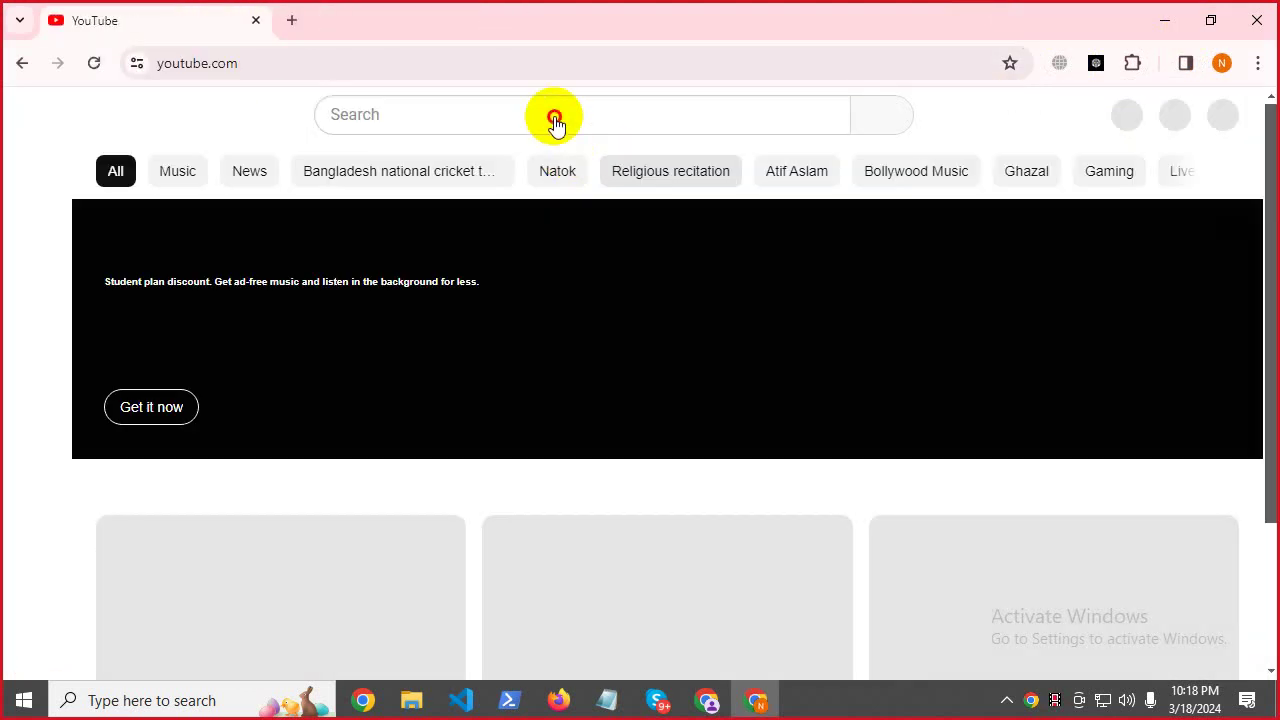
Search YouTube for "us software institute".
click(557, 115)
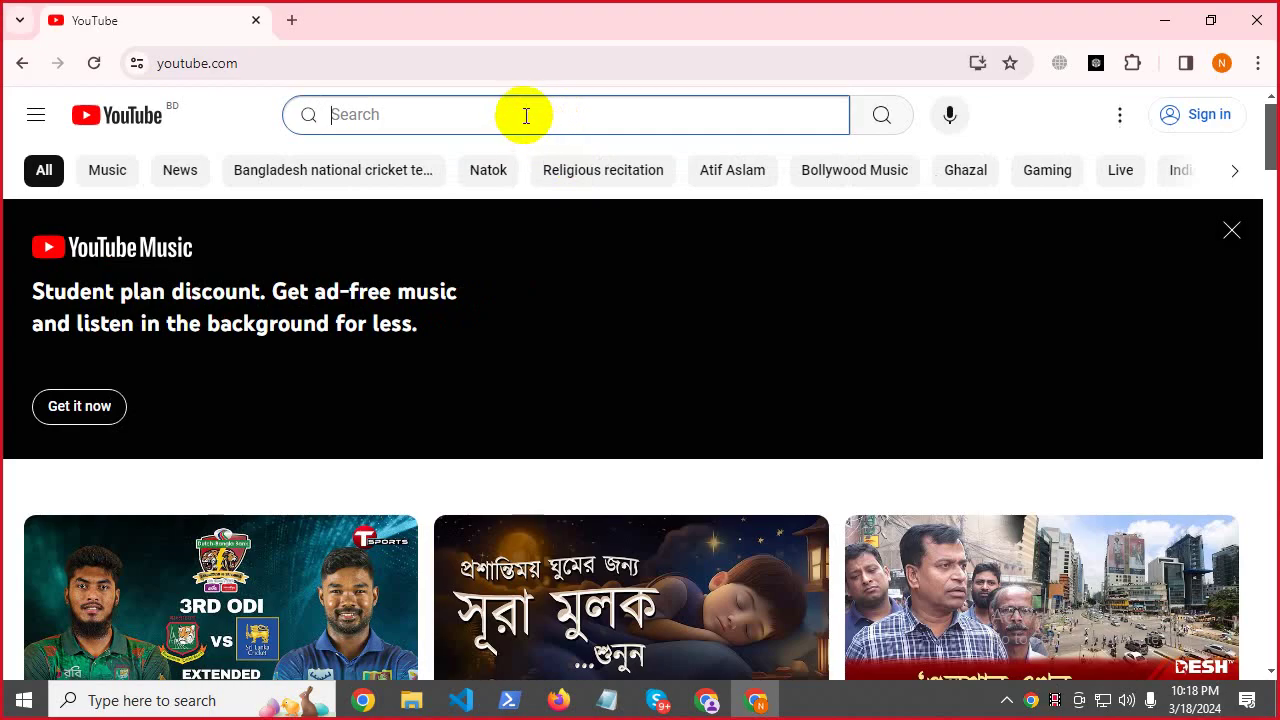
text(us sp)
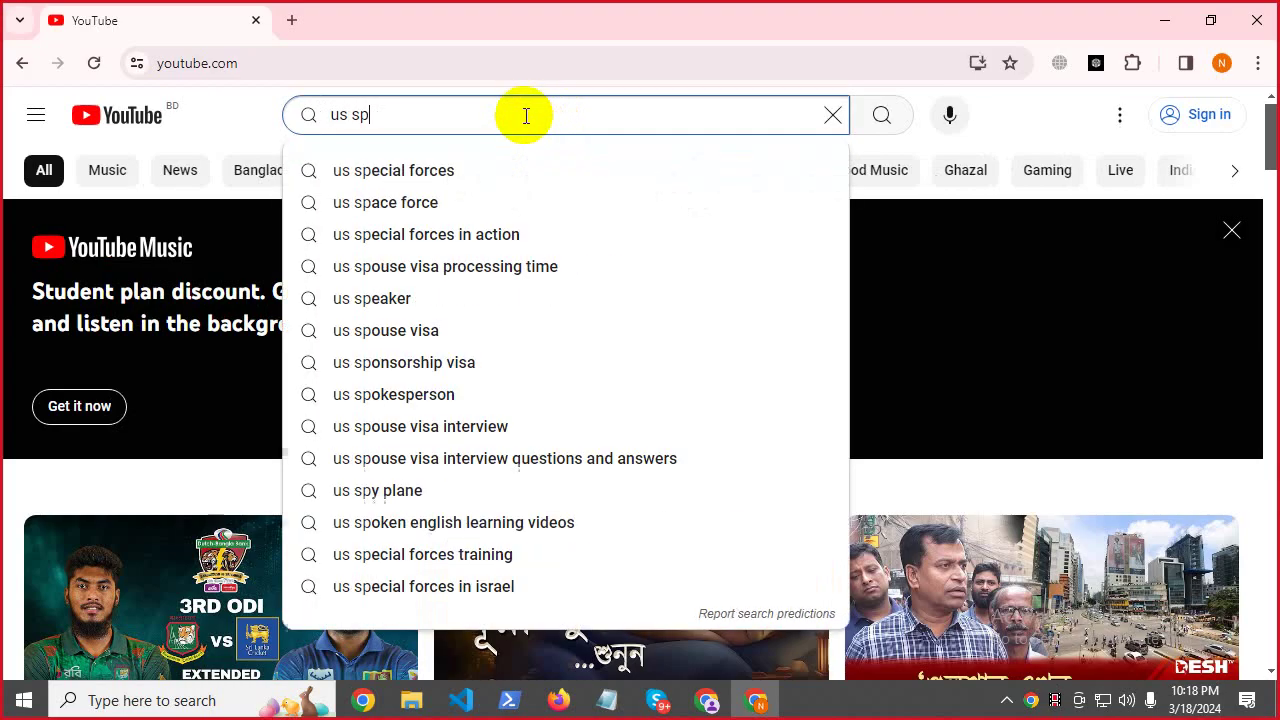
key(BackSpace)
text(p)
key(BackSpace)
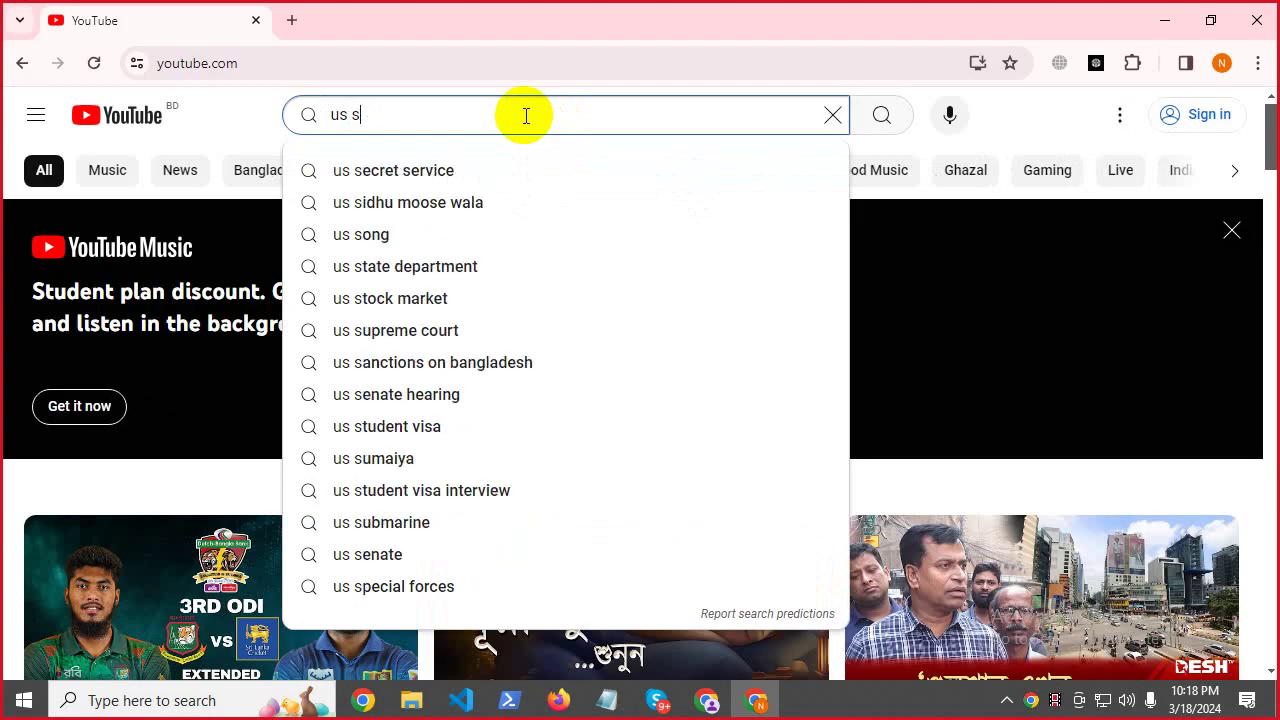
text(oft)
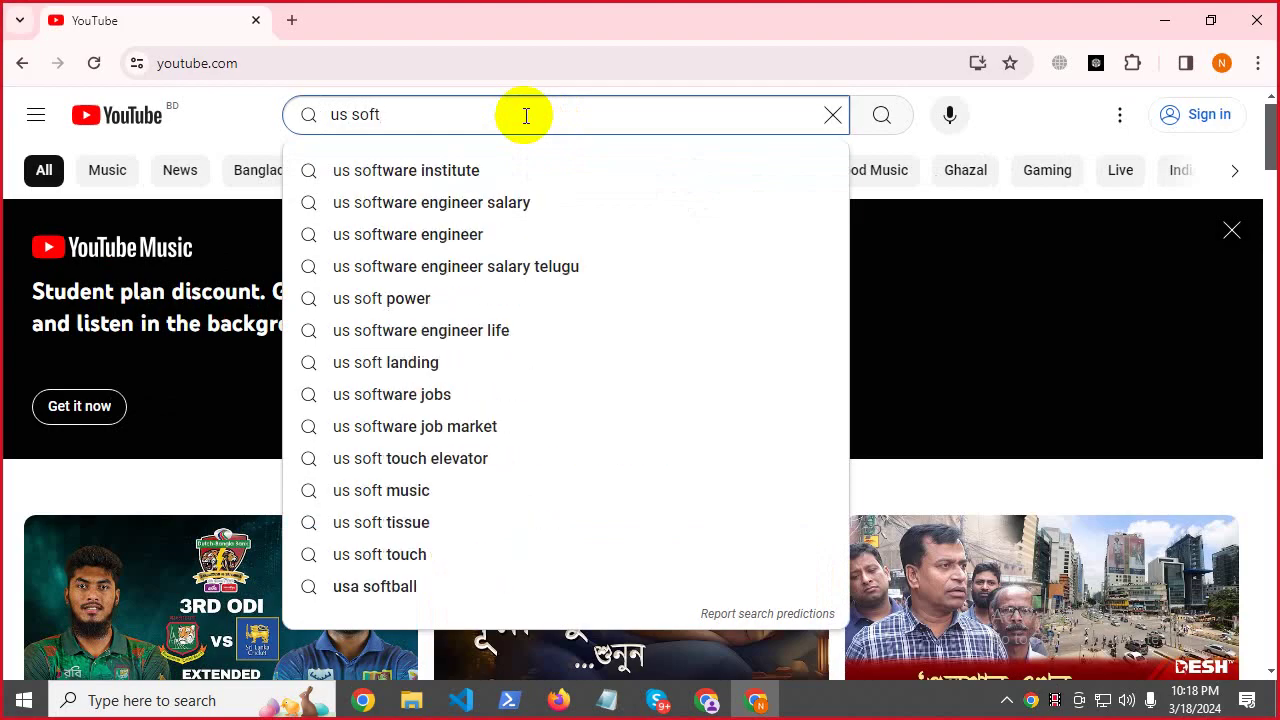
click(529, 170)
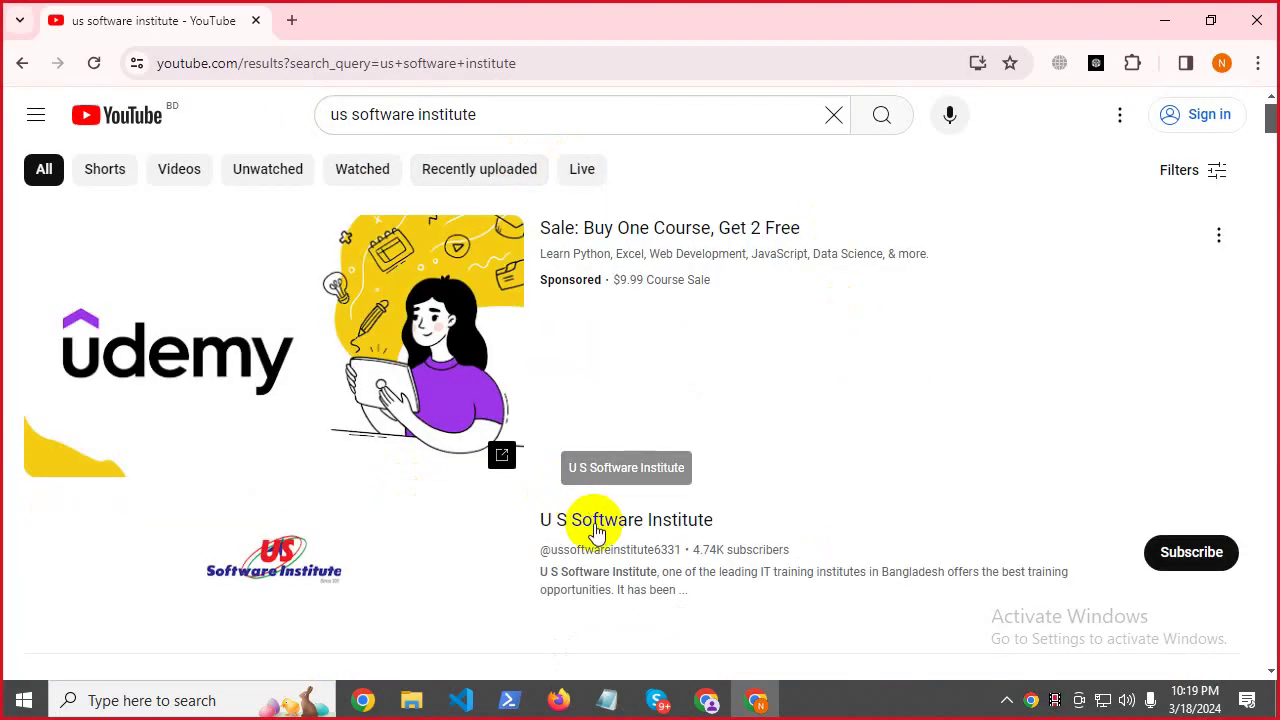
Open the U S Software Institute channel and show its latest videos.
click(597, 523)
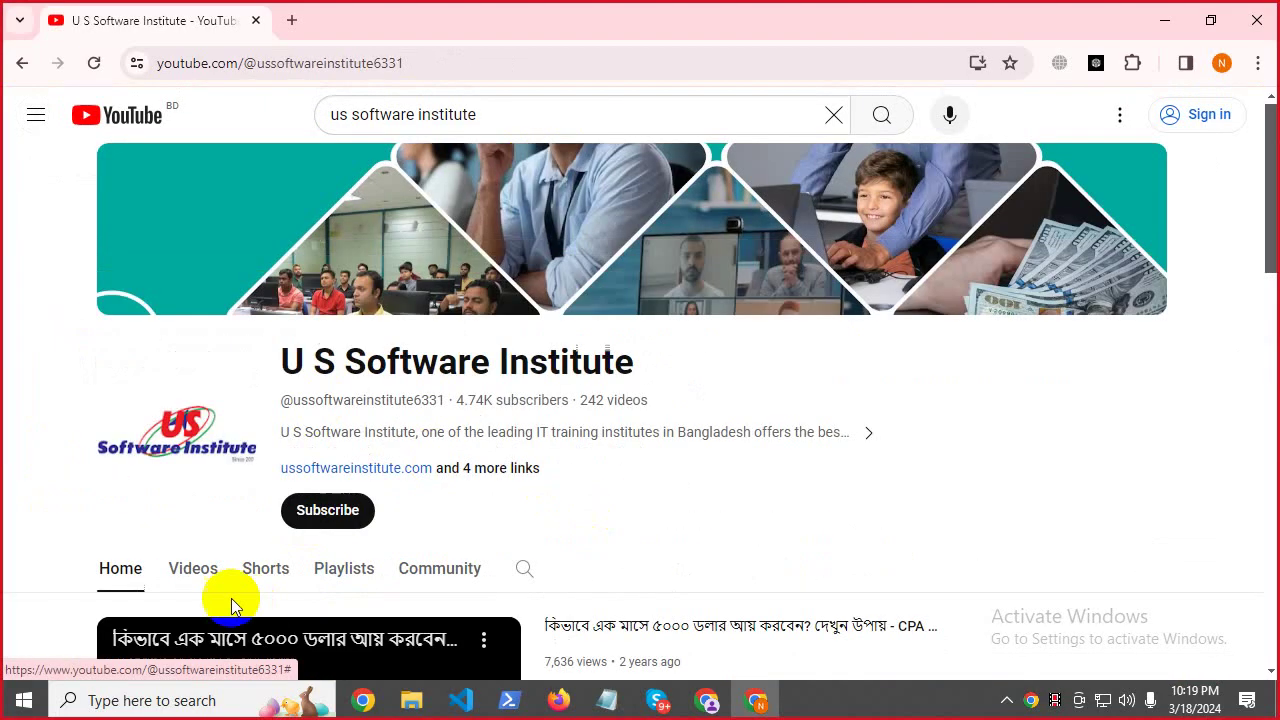
click(193, 569)
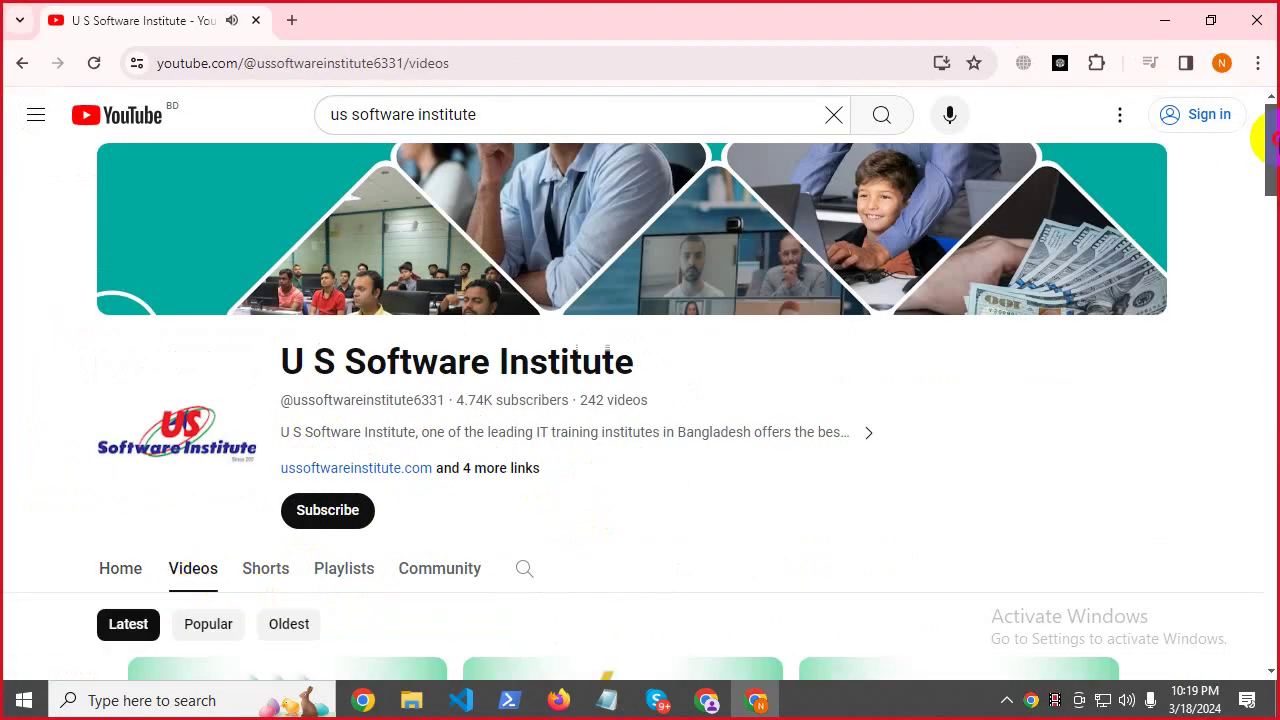
drag(1266, 143, 1267, 201)
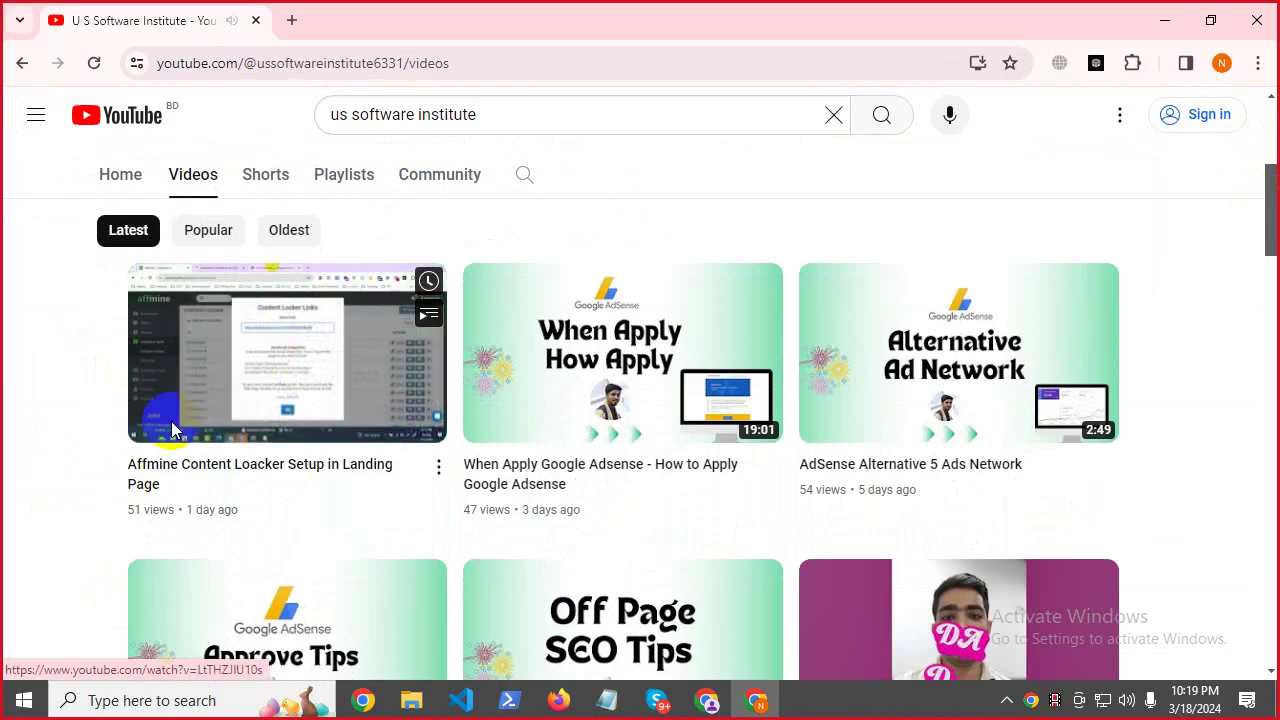
mouse_move(143, 486)
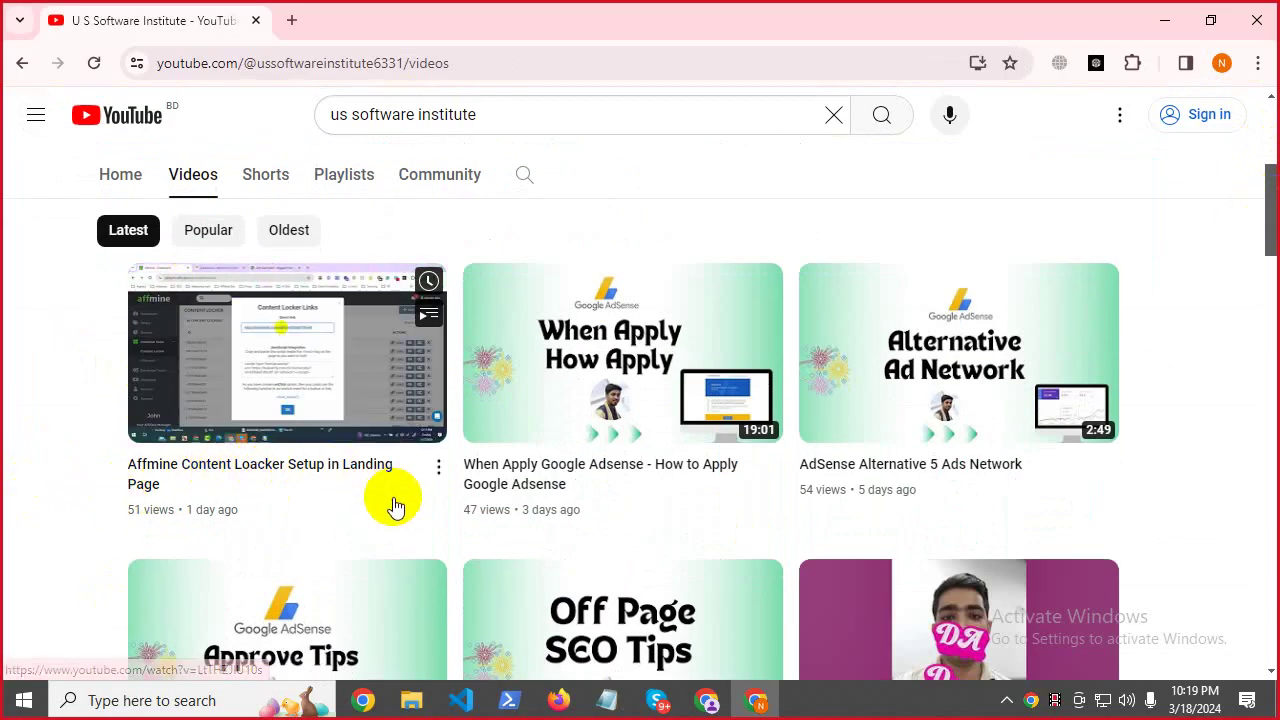
Play the "Affmine Content Loacker Setup in Landing Page" video muted, skipping ahead to the locked Amazon card part at about 9:31 and pausing there.
click(333, 412)
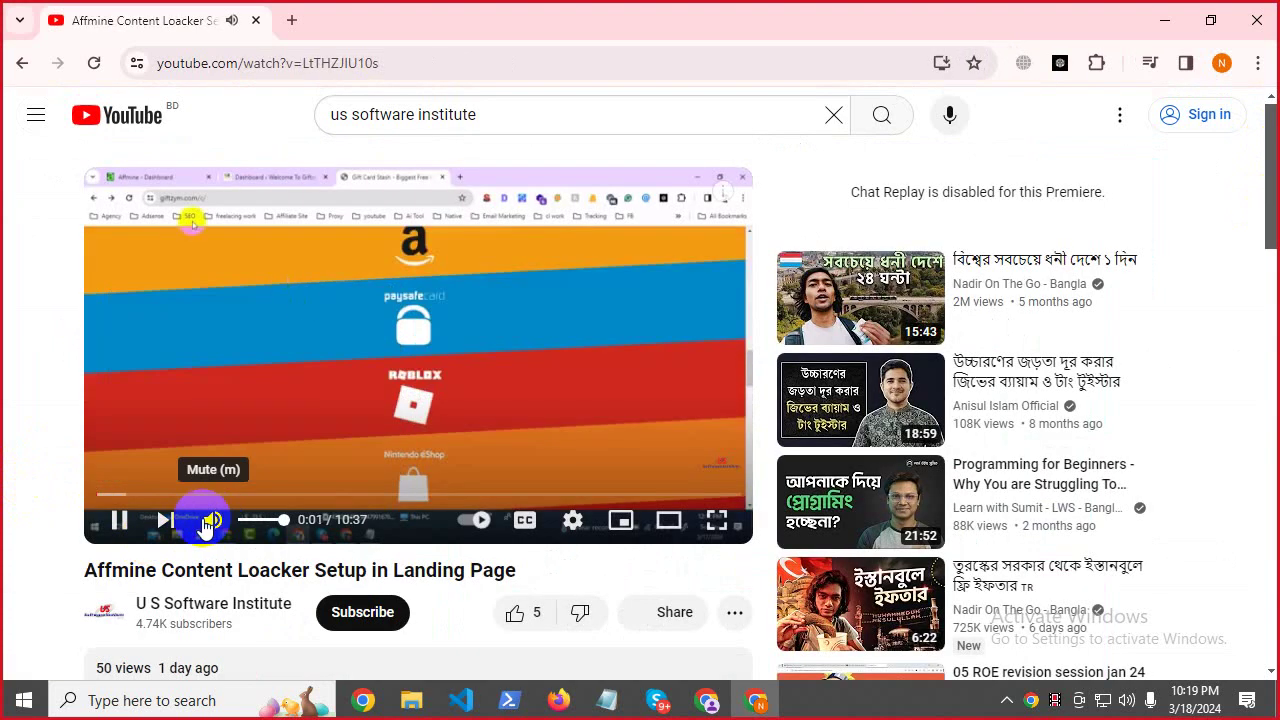
click(213, 519)
click(340, 492)
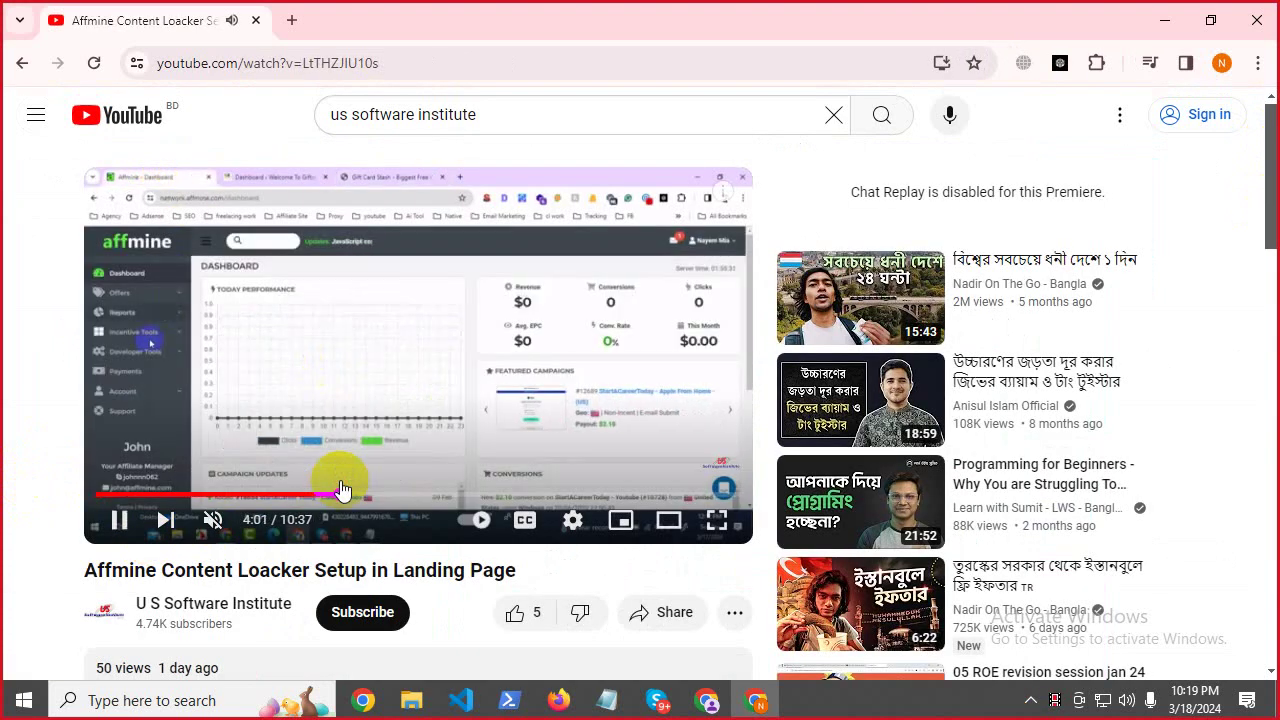
click(418, 492)
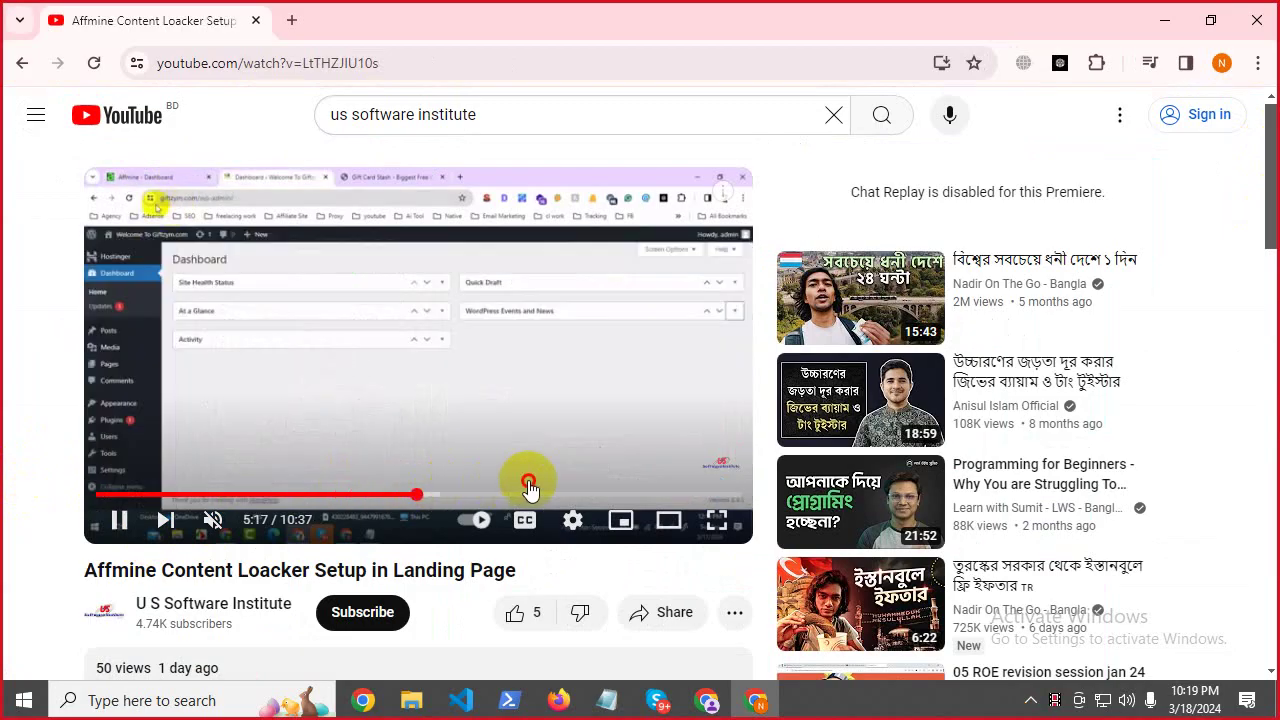
click(528, 492)
click(662, 492)
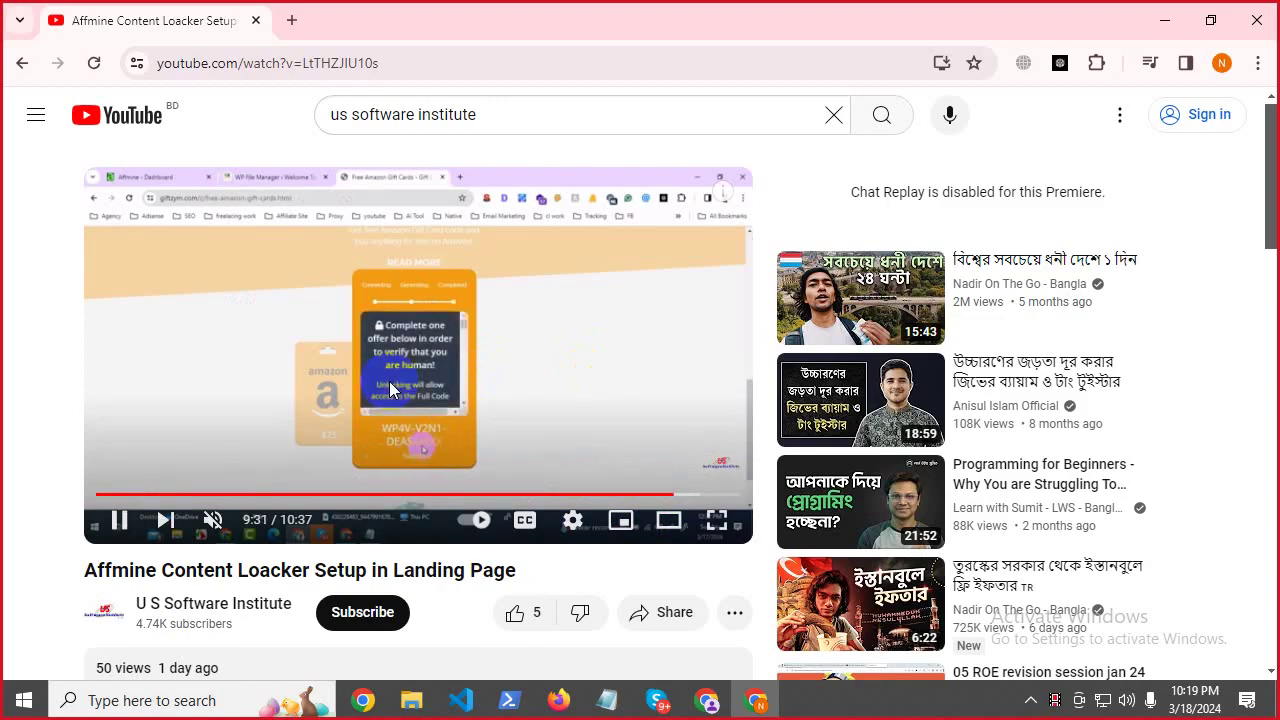
click(401, 366)
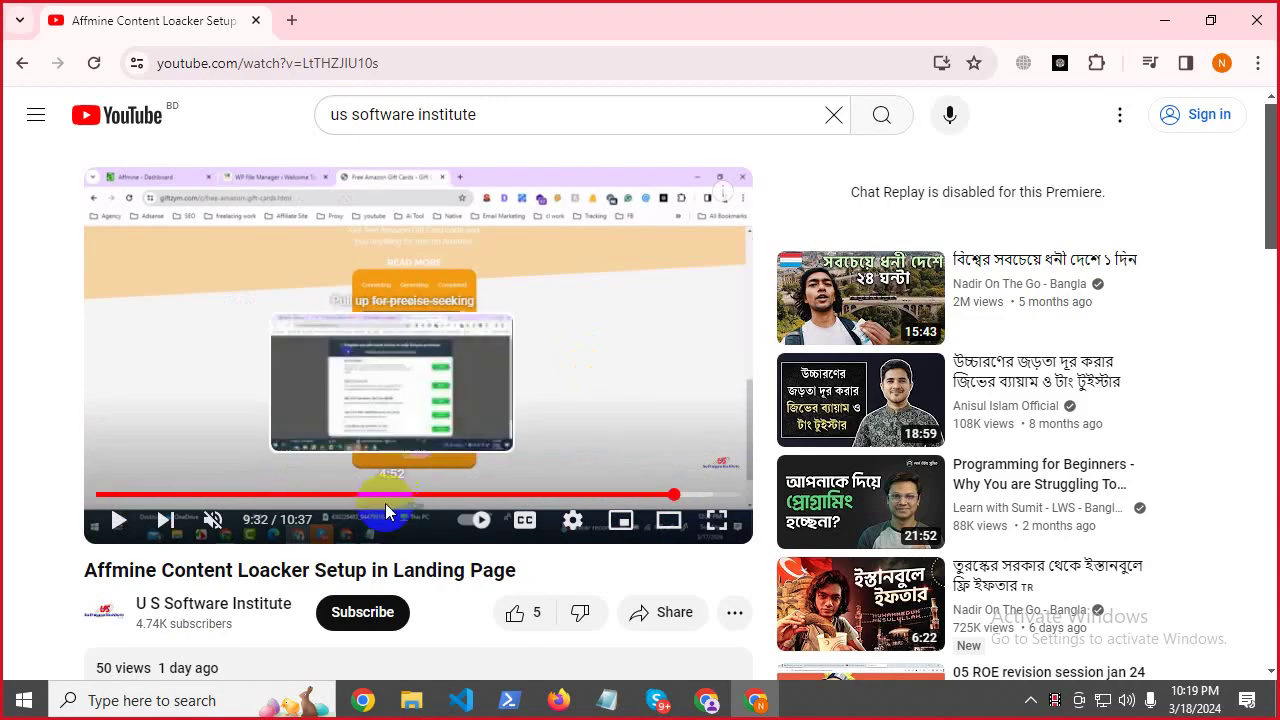
scroll(380, 520, down, 5)
scroll(380, 520, up, 5)
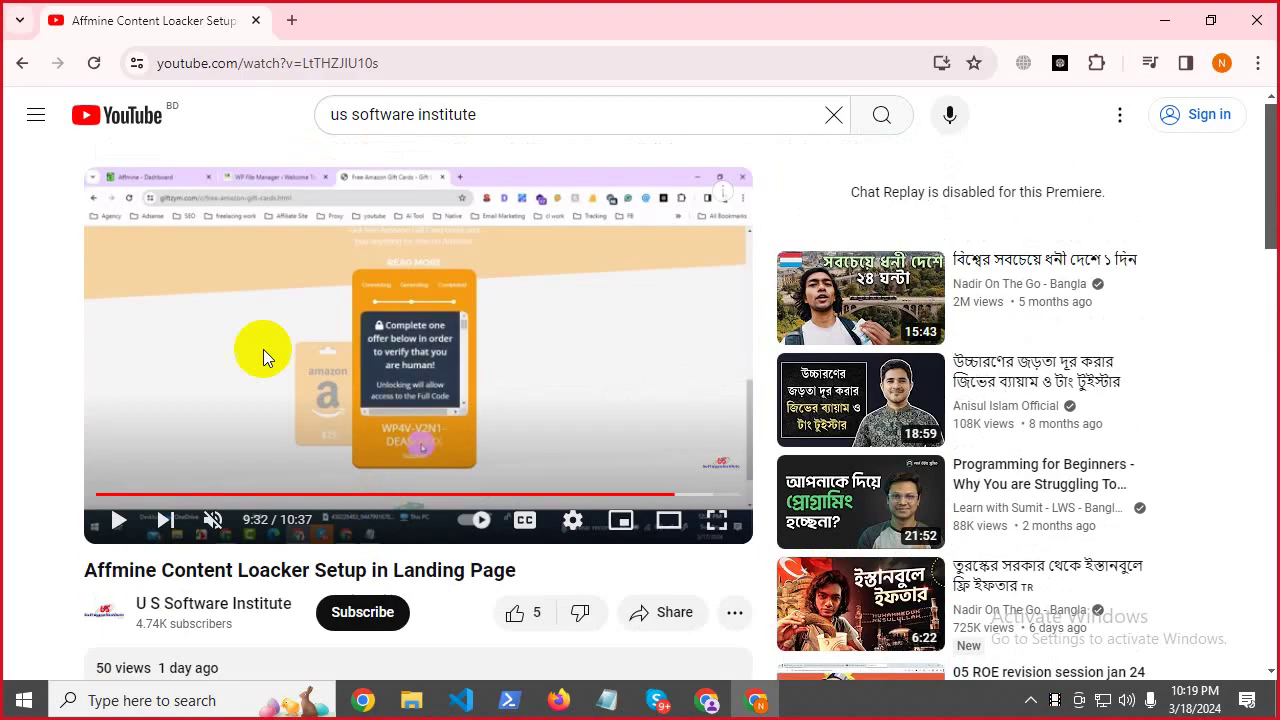
Go back to the channel's video list and look through its content locker videos.
click(21, 63)
scroll(1000, 400, down, 5)
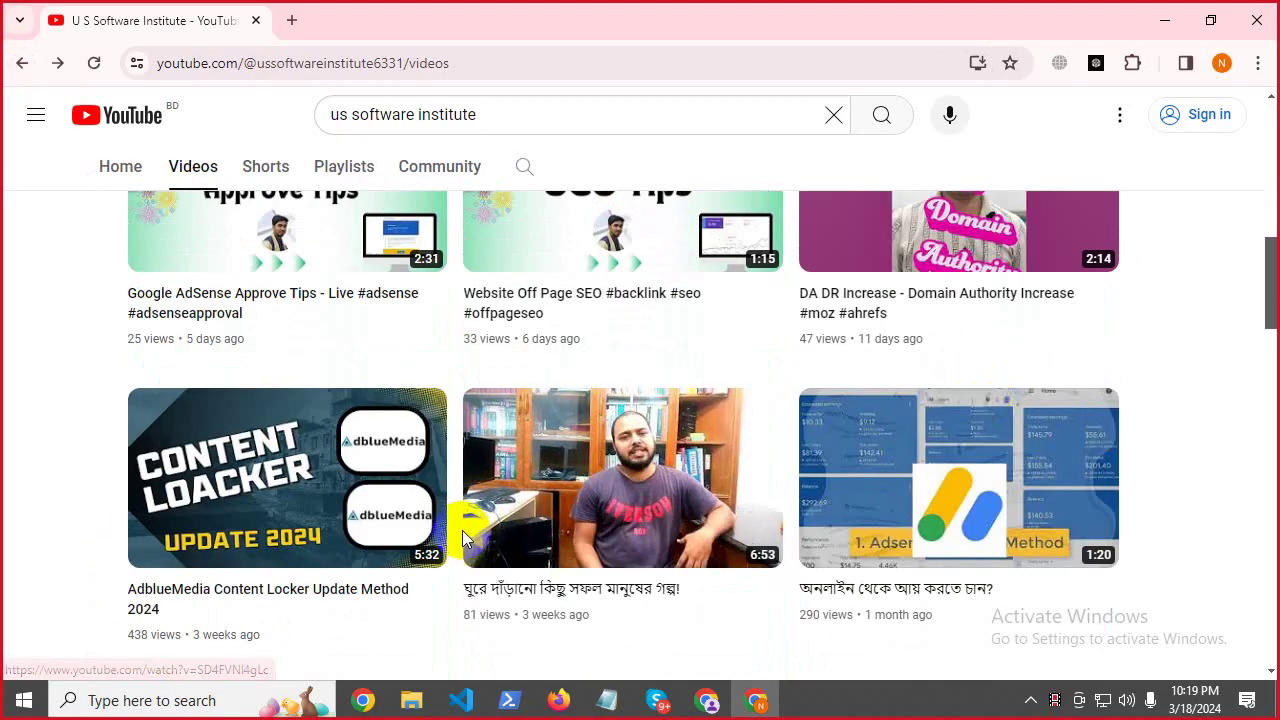
scroll(471, 530, up, 5)
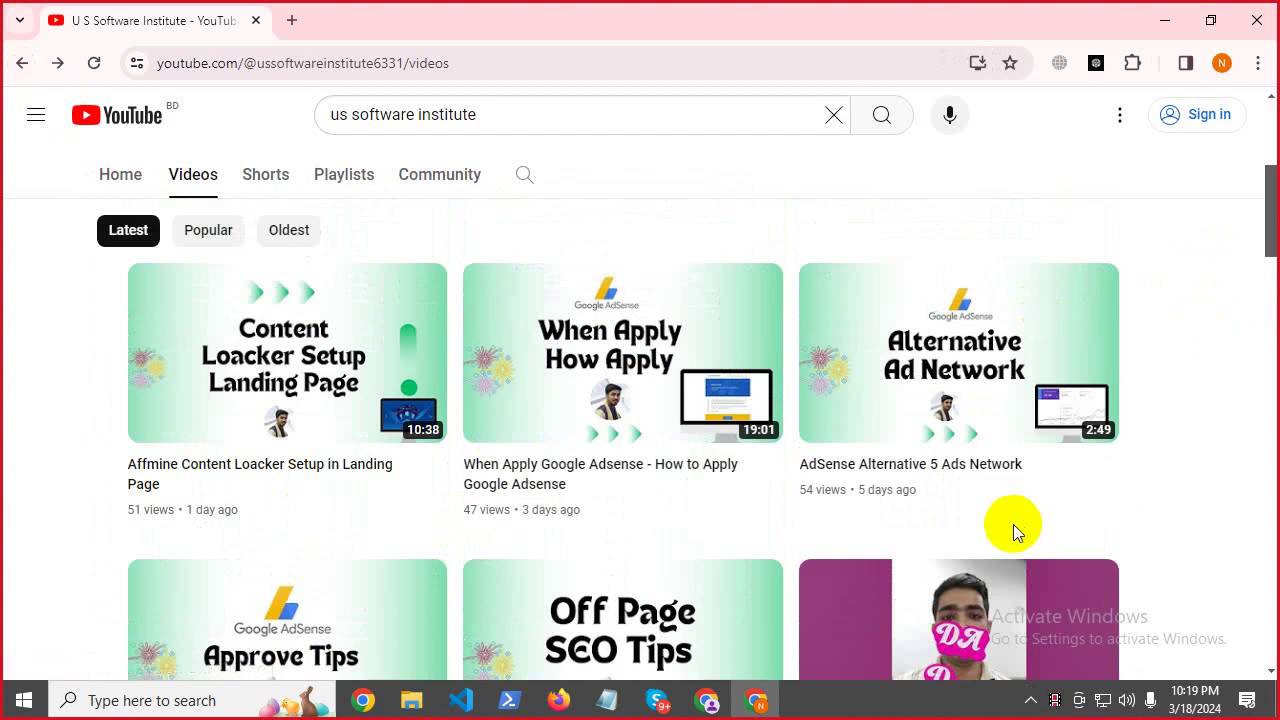
scroll(1013, 526, down, 3)
scroll(600, 600, up, 7)
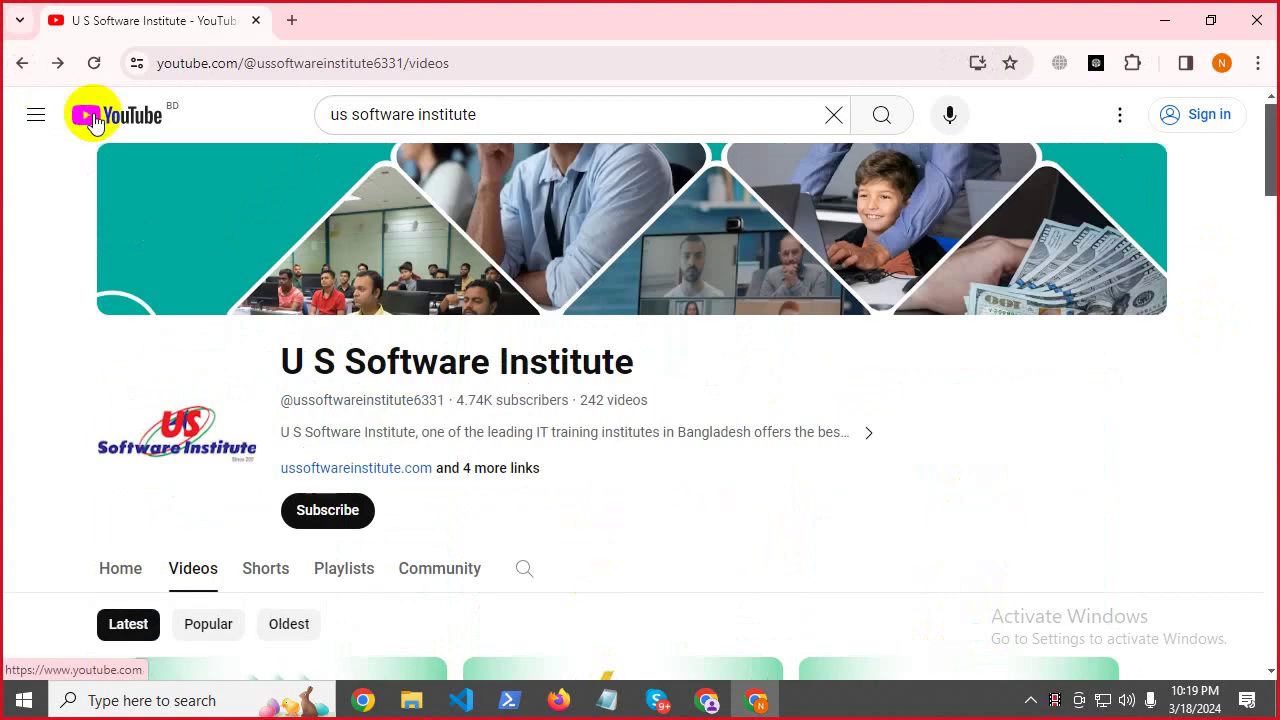
Return to the YouTube home page and look through the Roblox, Amazon and topofferpoint landing pages in the other Chrome window.
click(88, 114)
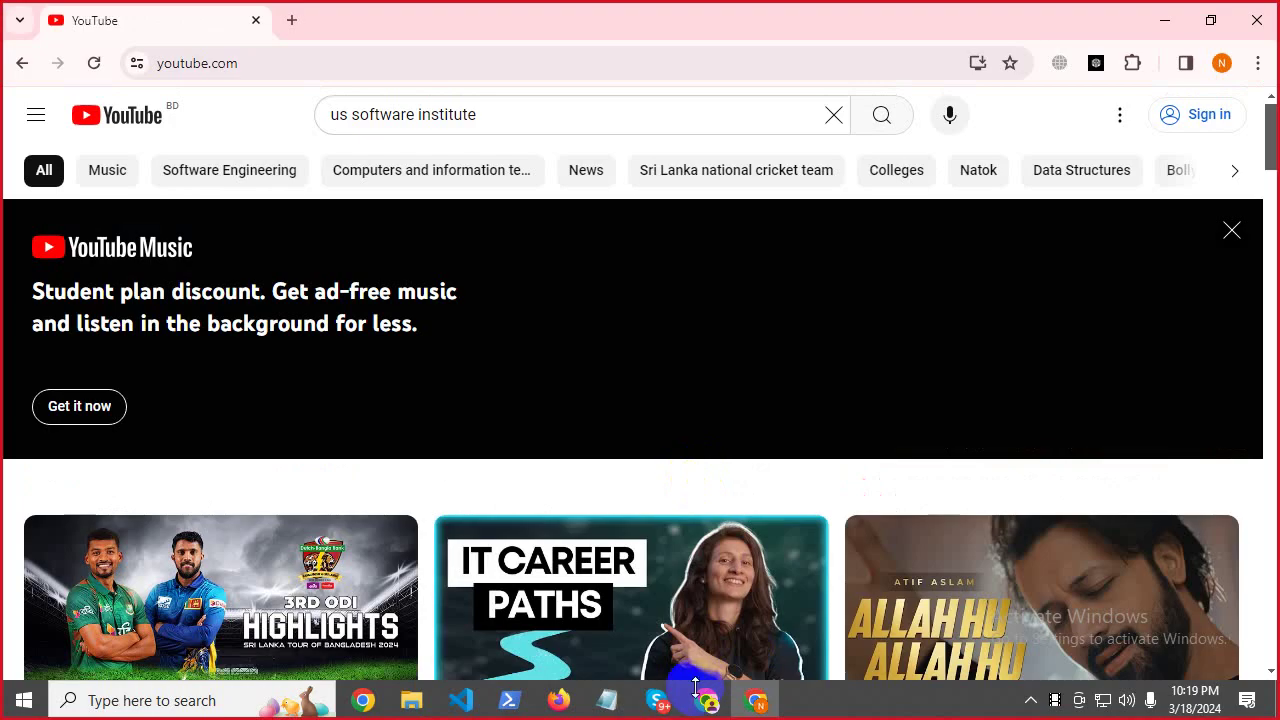
click(700, 695)
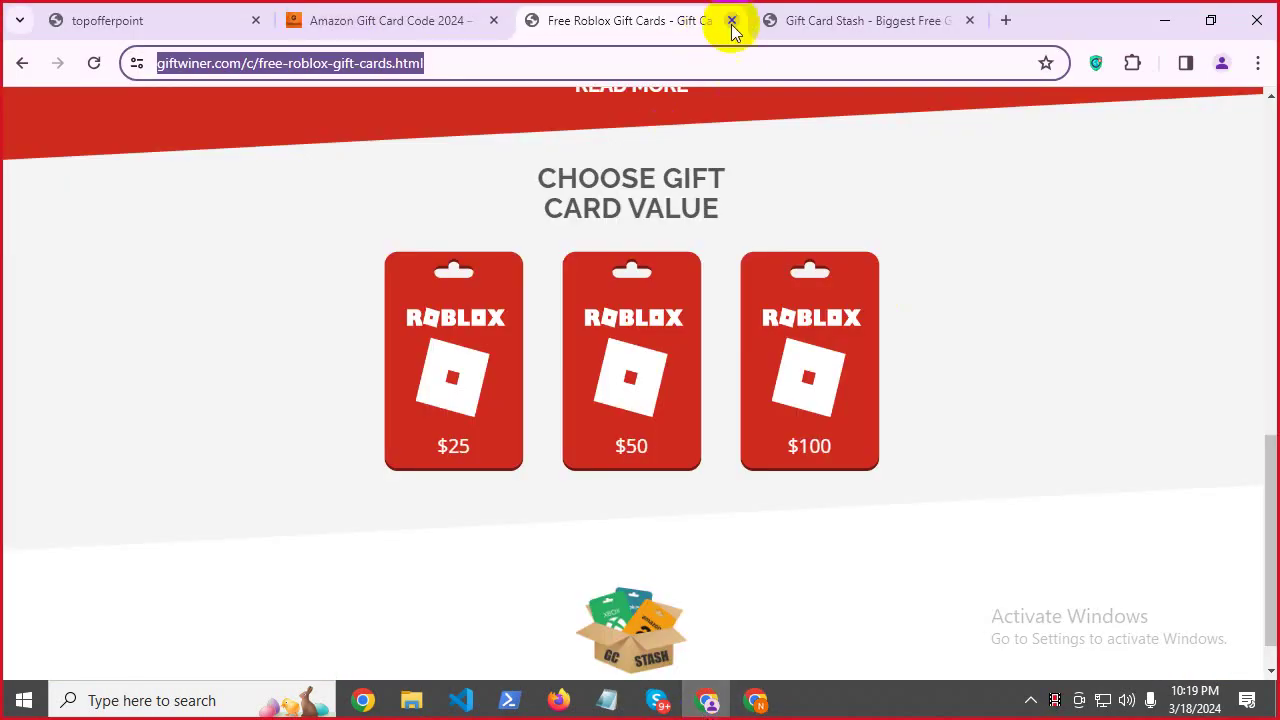
scroll(664, 609, up, 10)
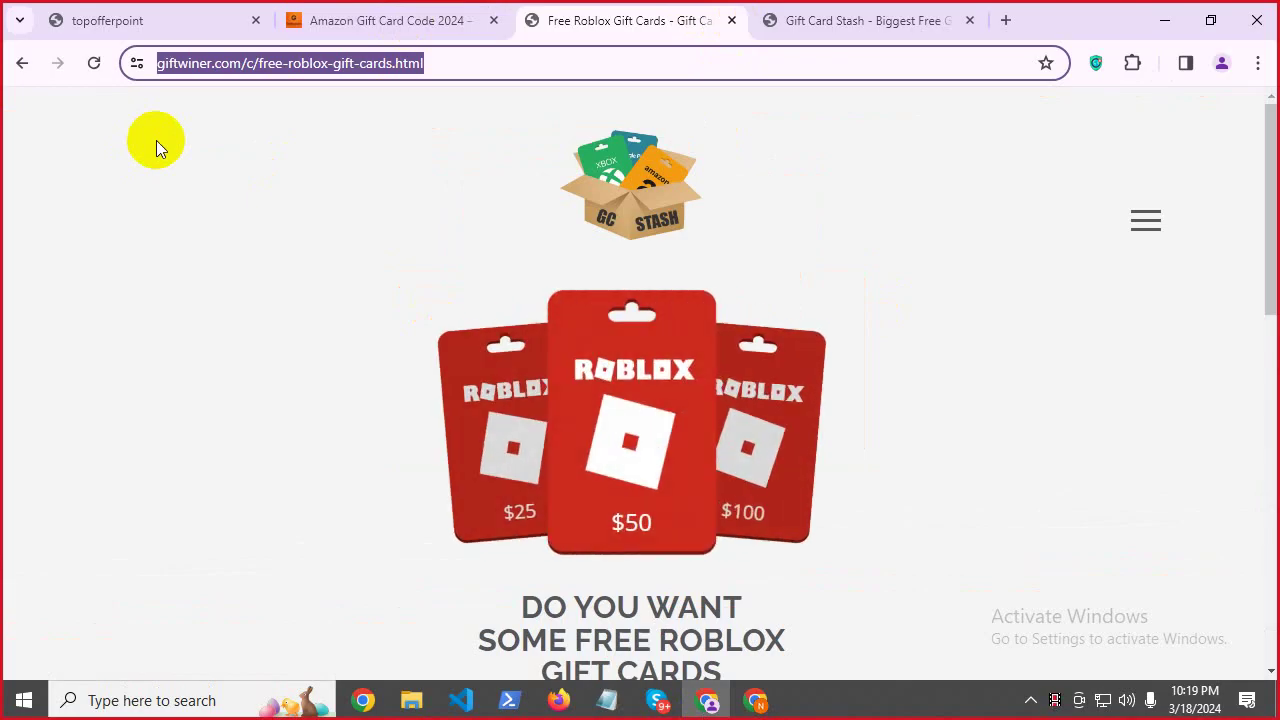
click(396, 10)
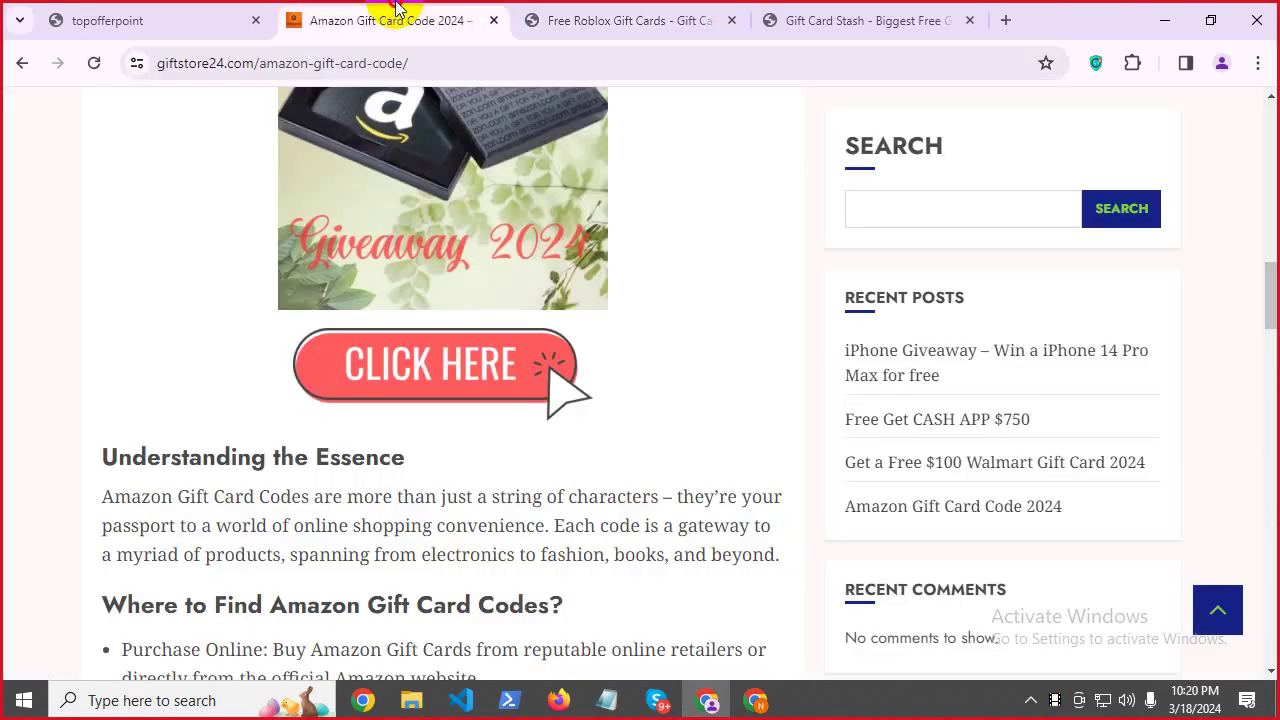
click(217, 26)
Switch to the CPA Marketing - 251 Skype call and look through its participant list, including members not on the call.
click(645, 708)
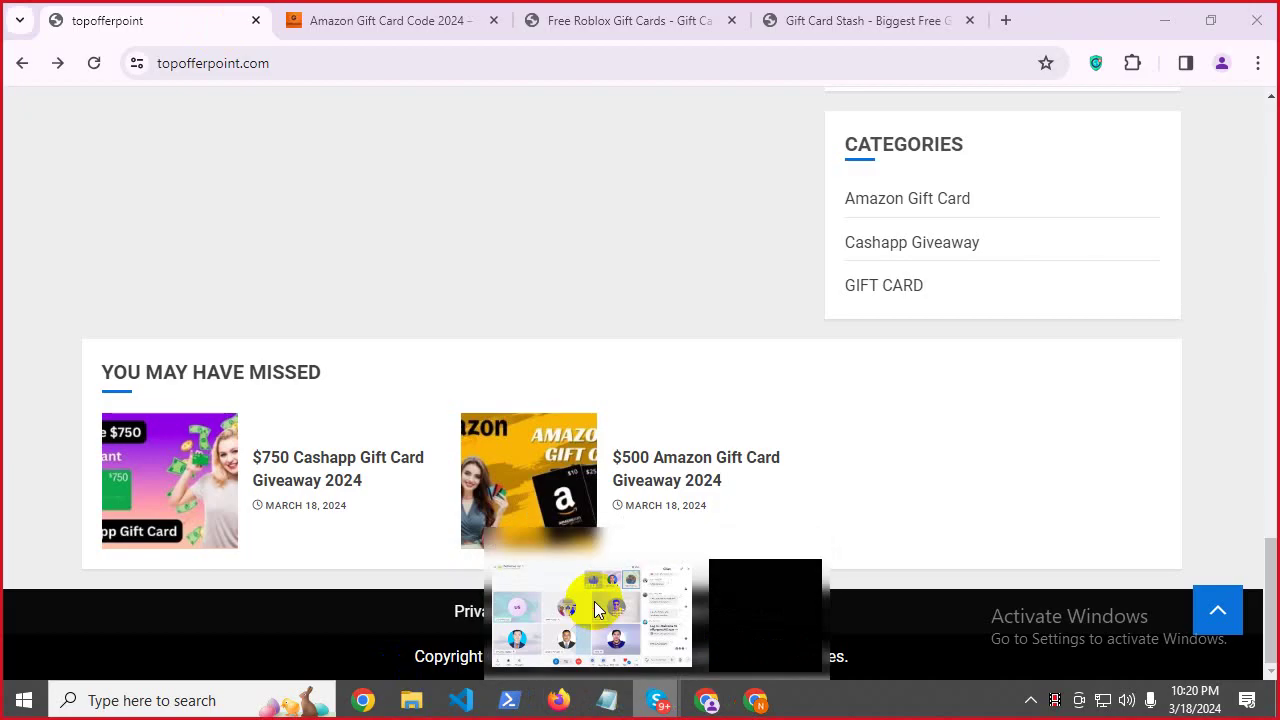
click(594, 606)
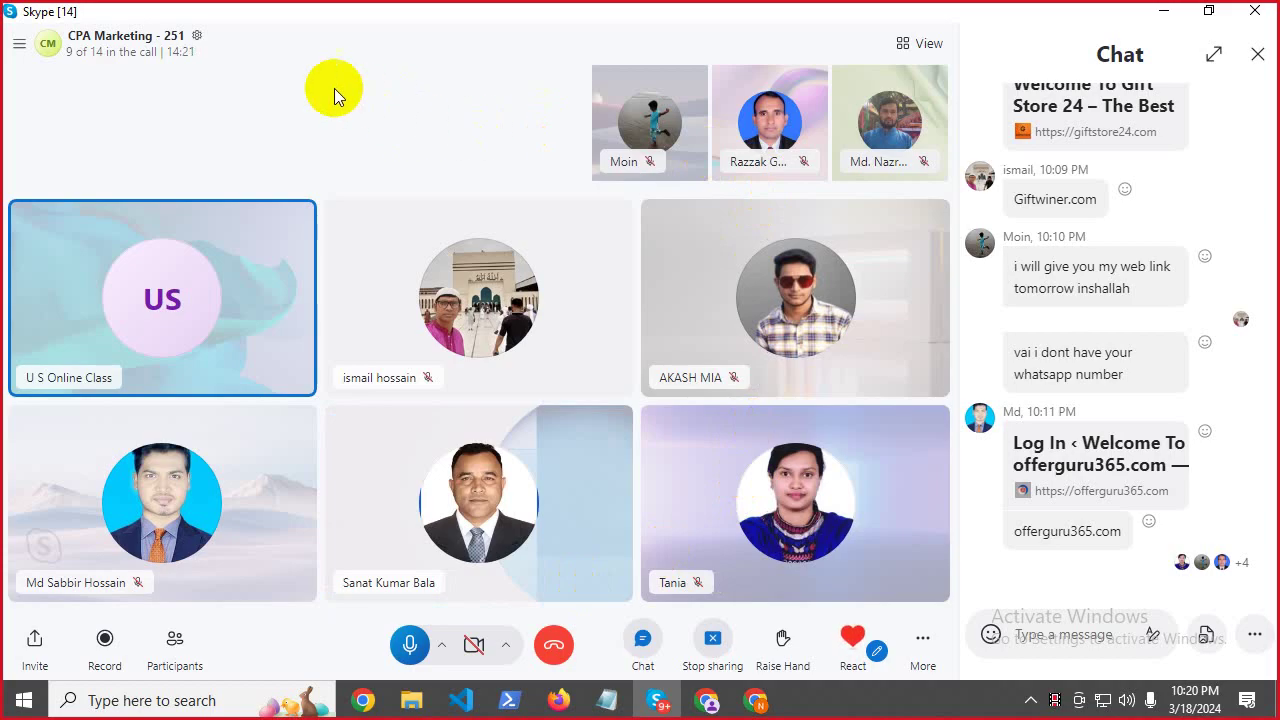
click(133, 60)
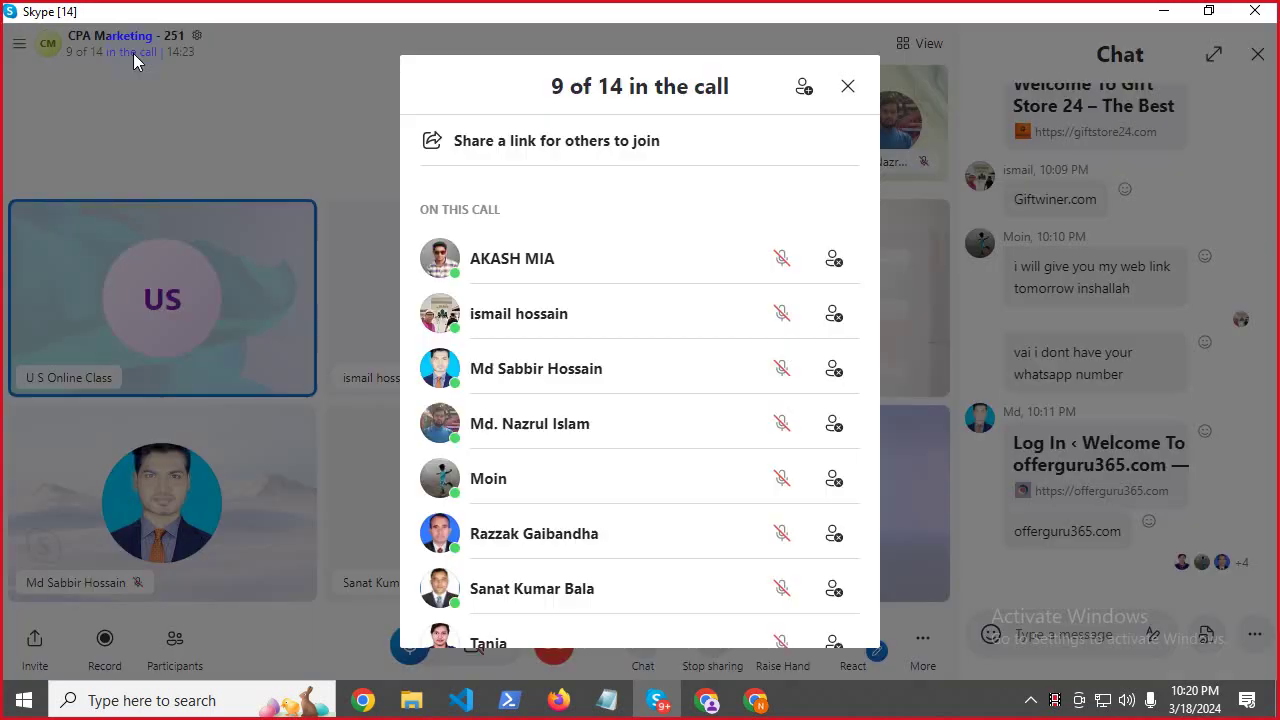
scroll(666, 583, down, 4)
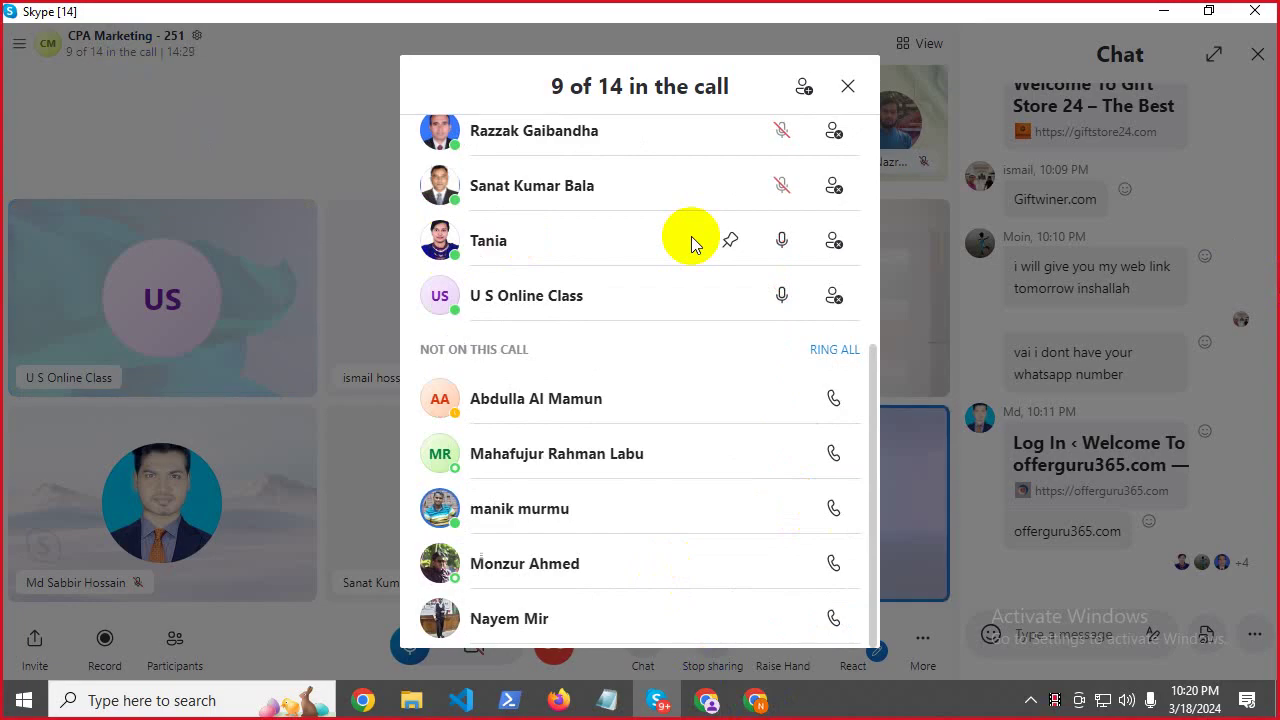
click(920, 357)
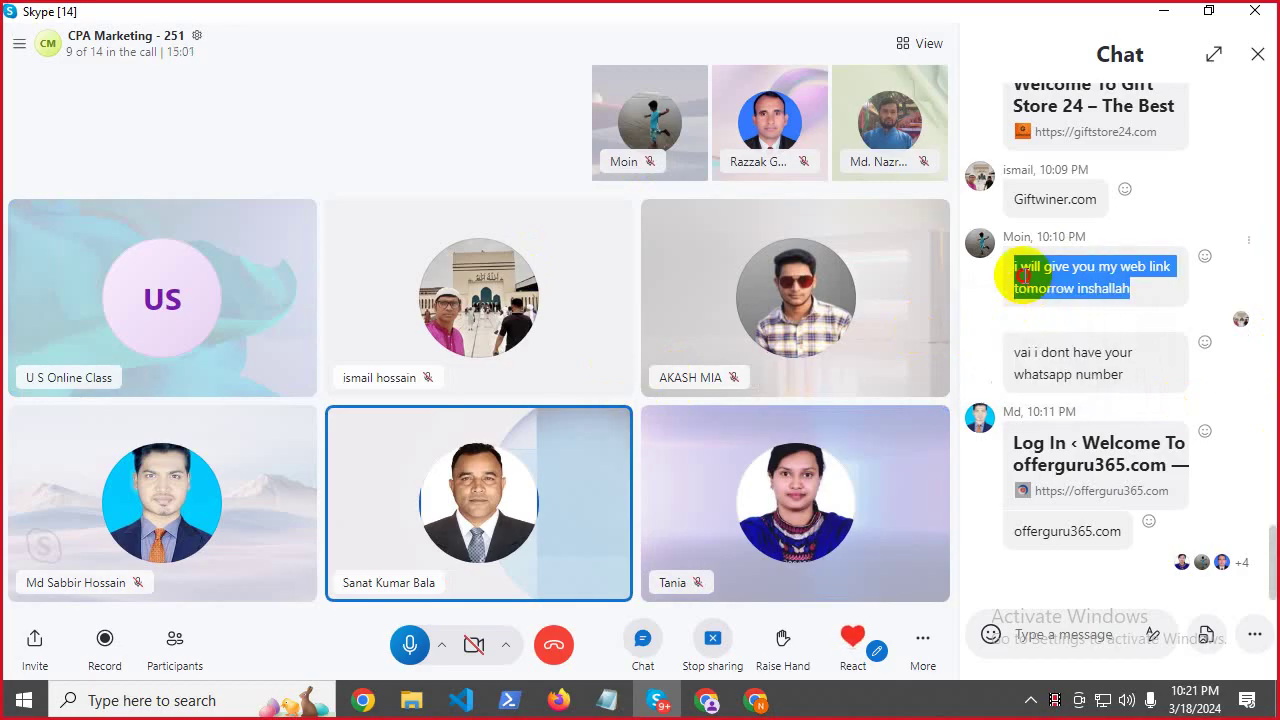
click(1008, 214)
click(735, 705)
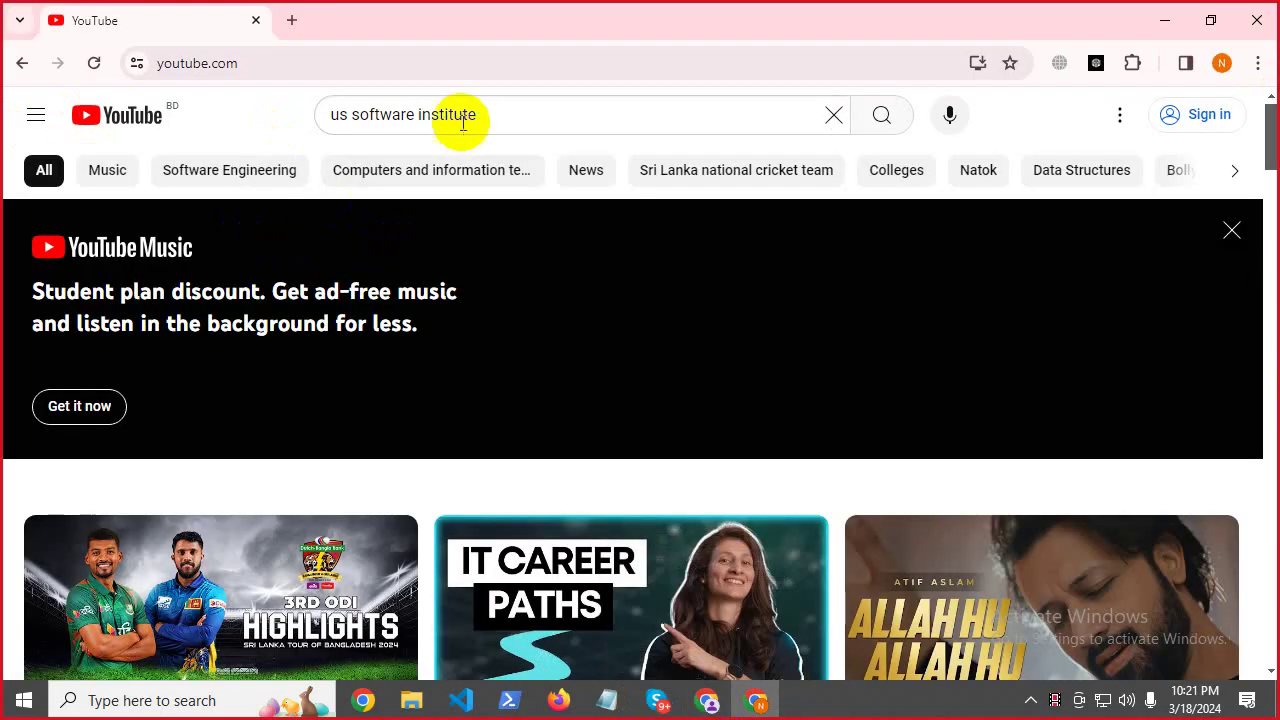
drag(491, 117, 338, 114)
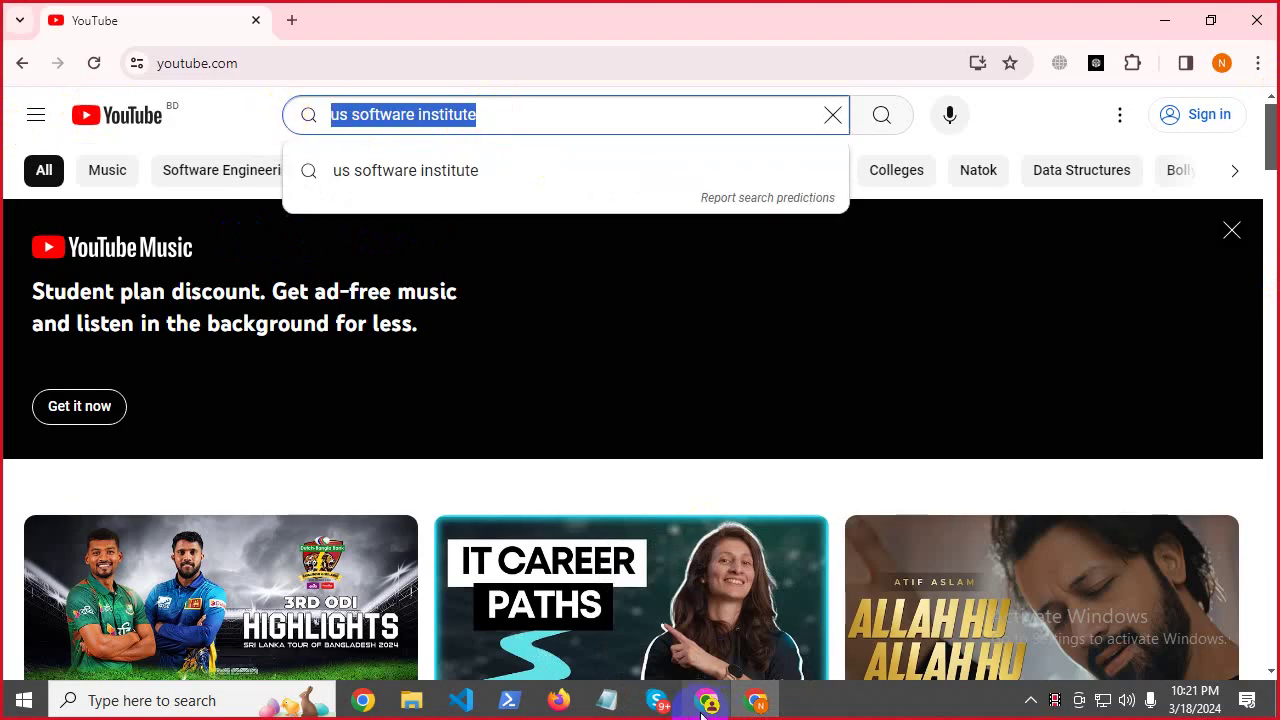
Return to the Skype group call and check again which members are on the call and which are missing.
click(657, 700)
click(642, 650)
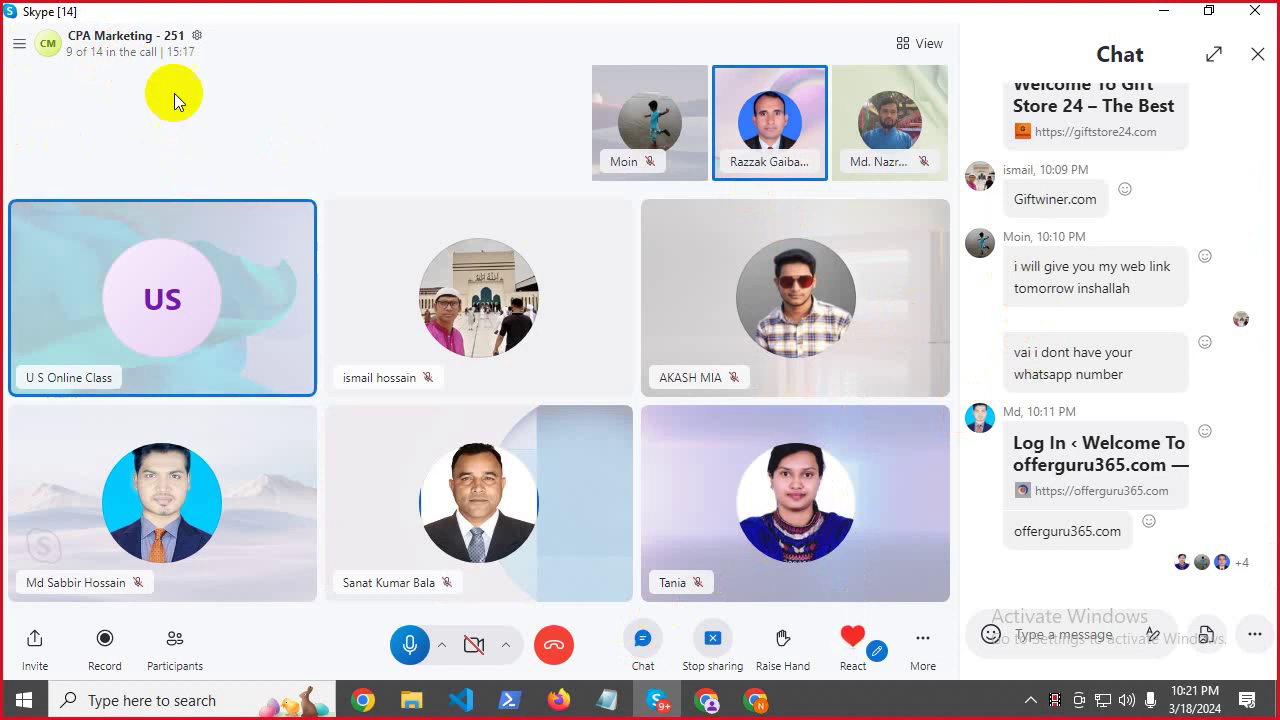
click(157, 53)
scroll(529, 357, down, 5)
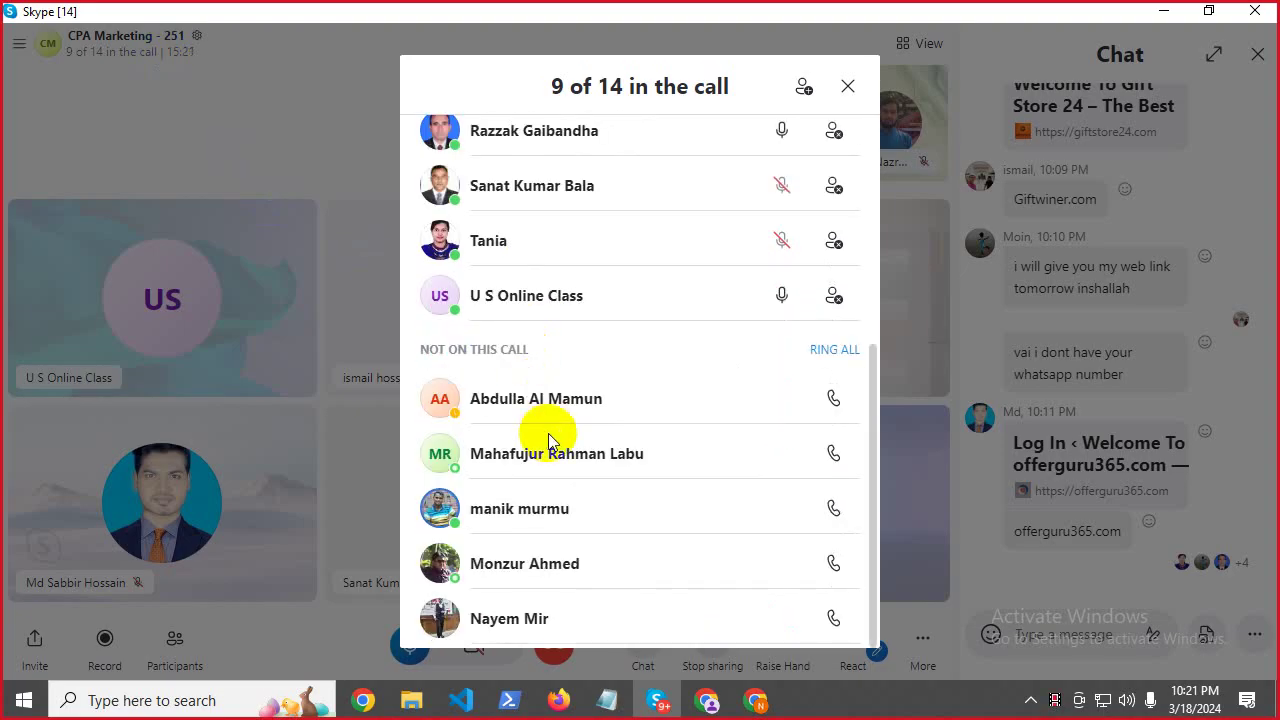
click(351, 293)
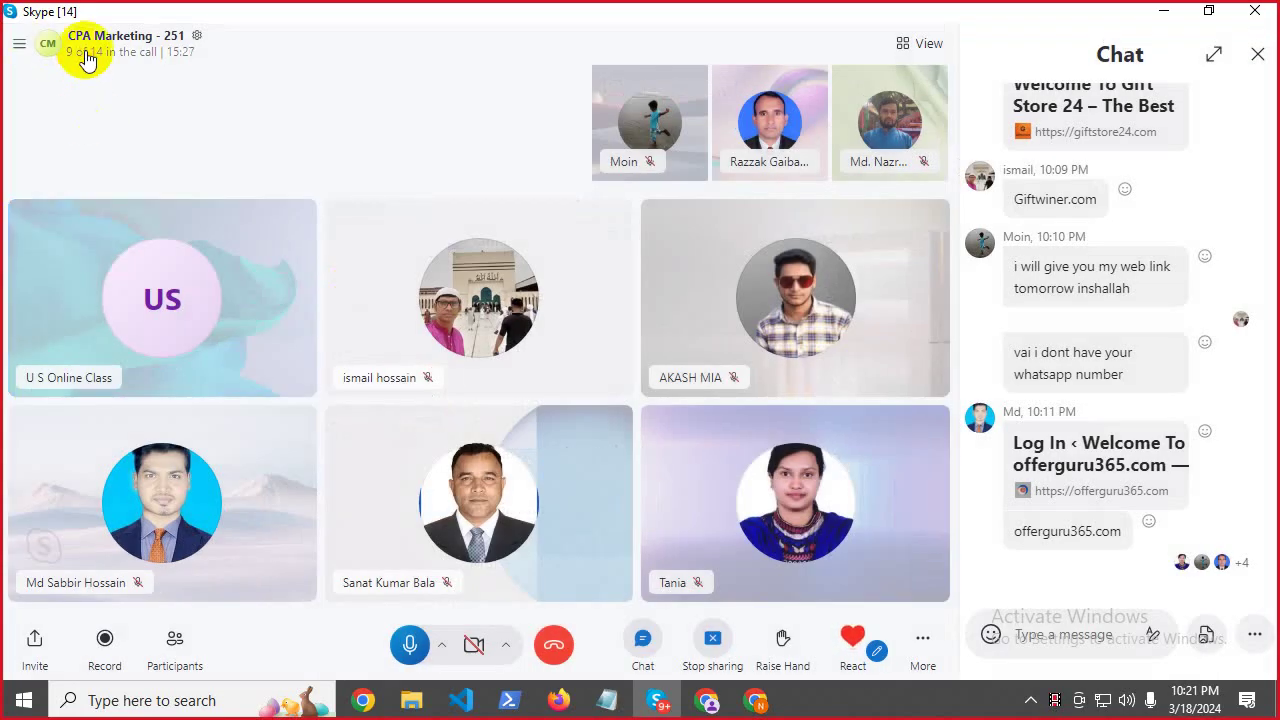
click(87, 52)
scroll(540, 480, down, 5)
click(330, 424)
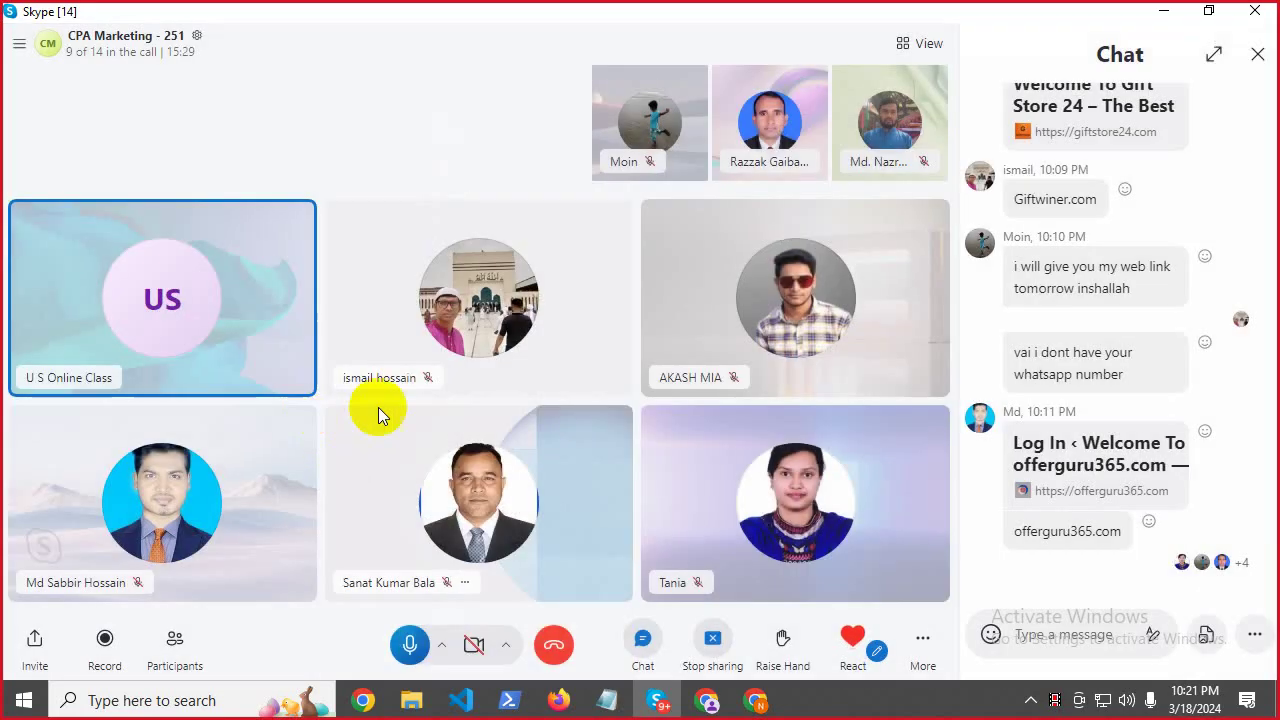
Open a blank Notepad note over the YouTube window and write the heading "Youtube Marketing" with a dotted line beneath it.
click(750, 700)
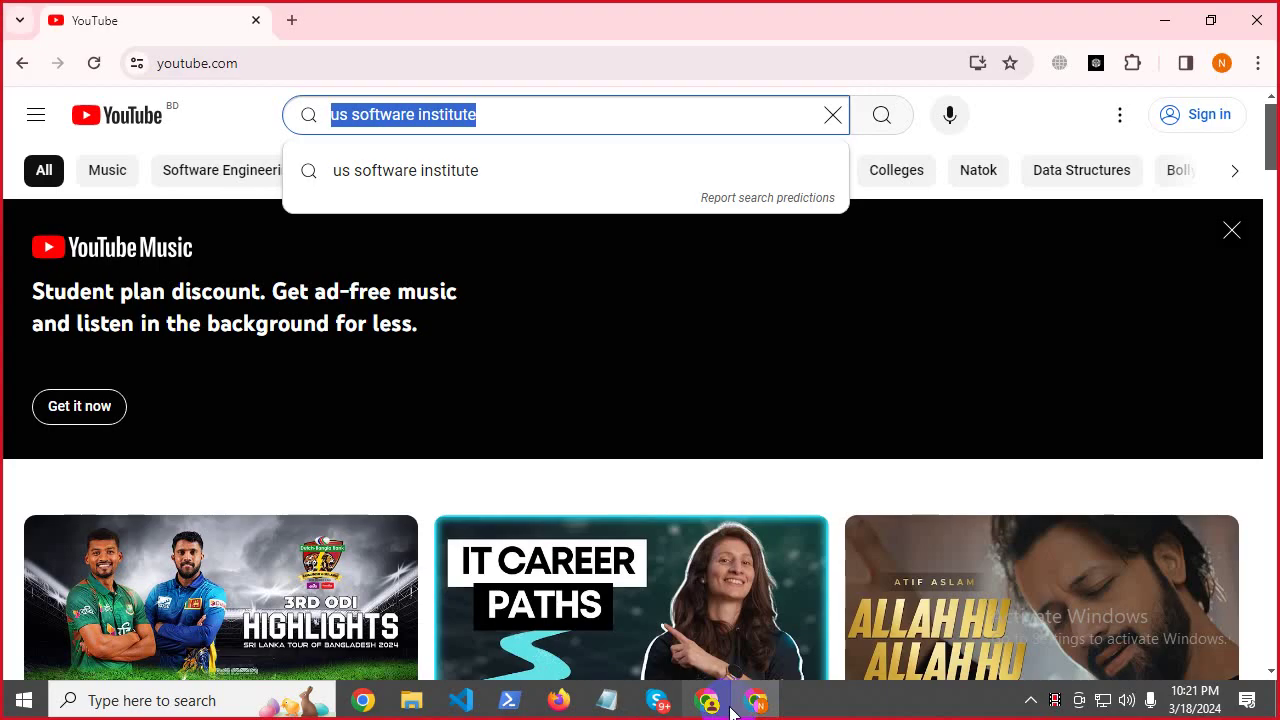
mouse_move(731, 712)
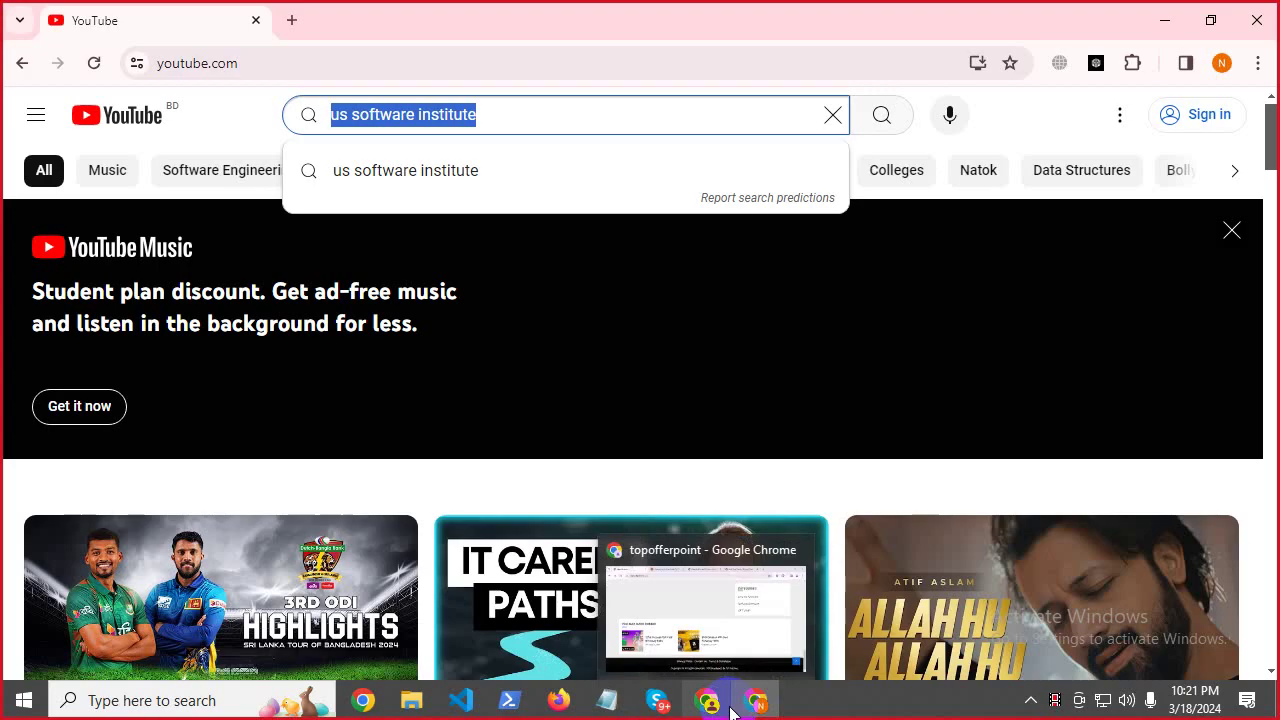
click(607, 700)
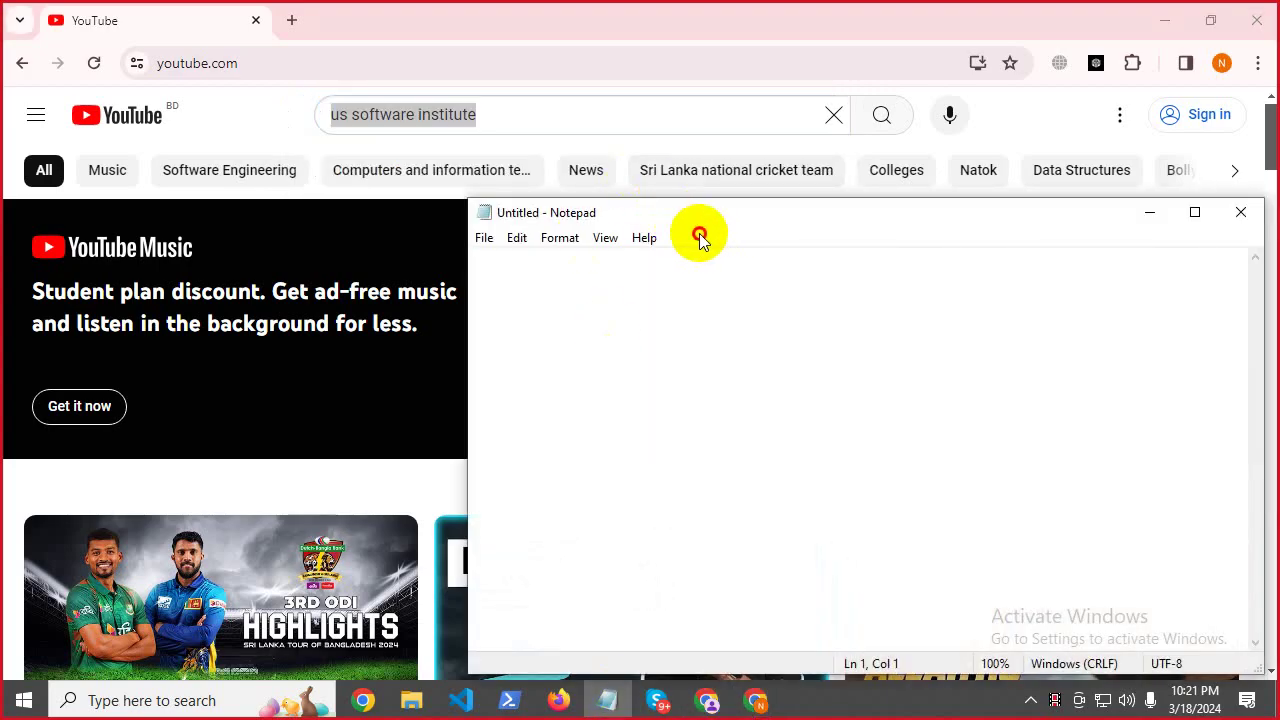
drag(691, 221, 508, 158)
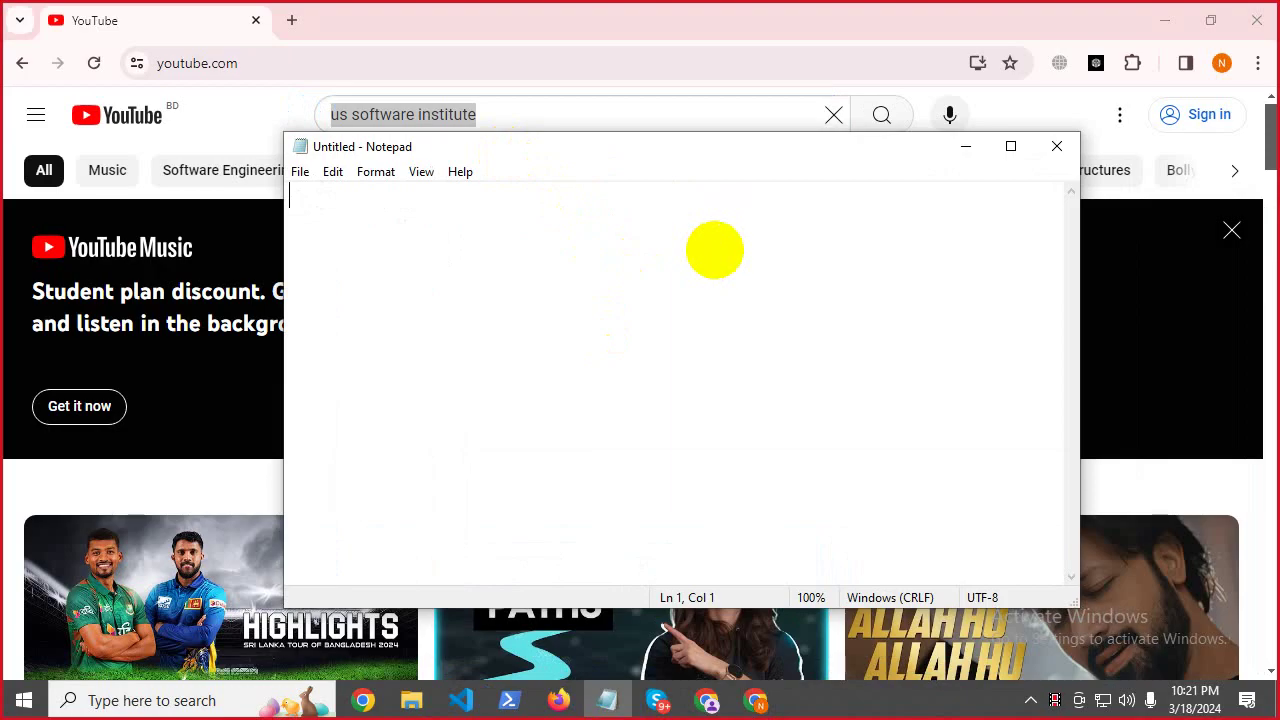
text(Yout)
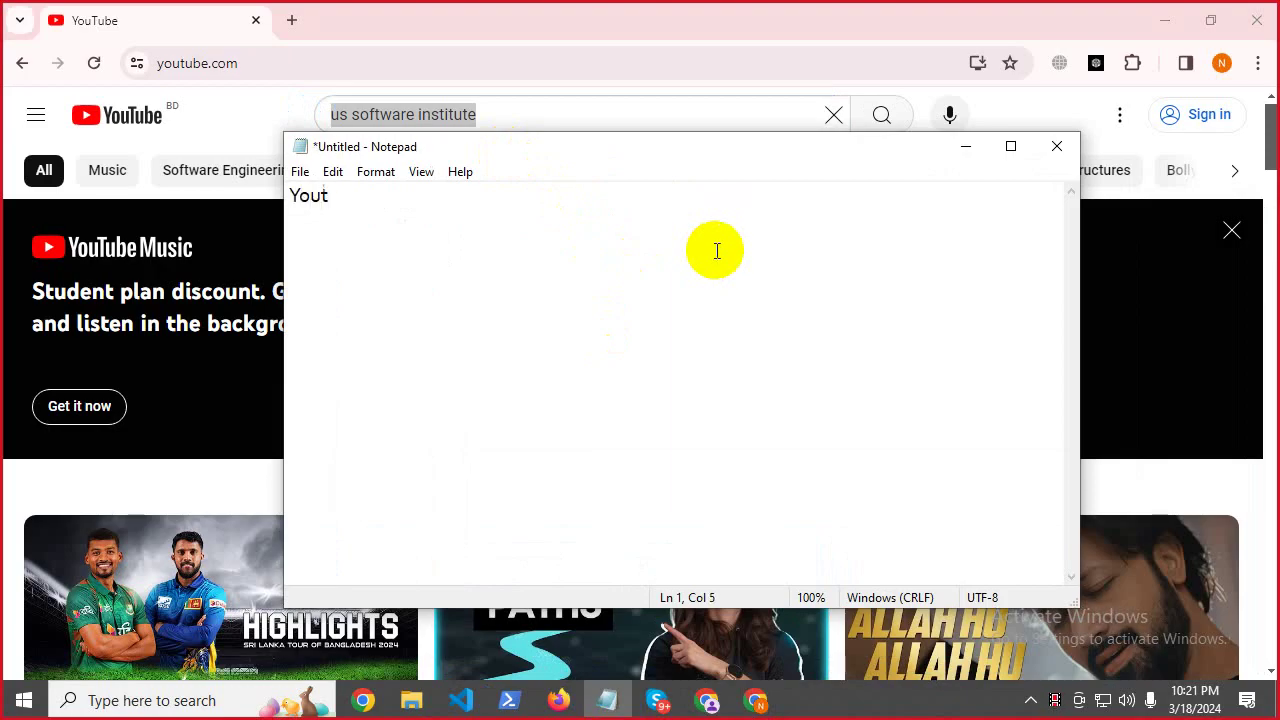
text(ube Marketing)
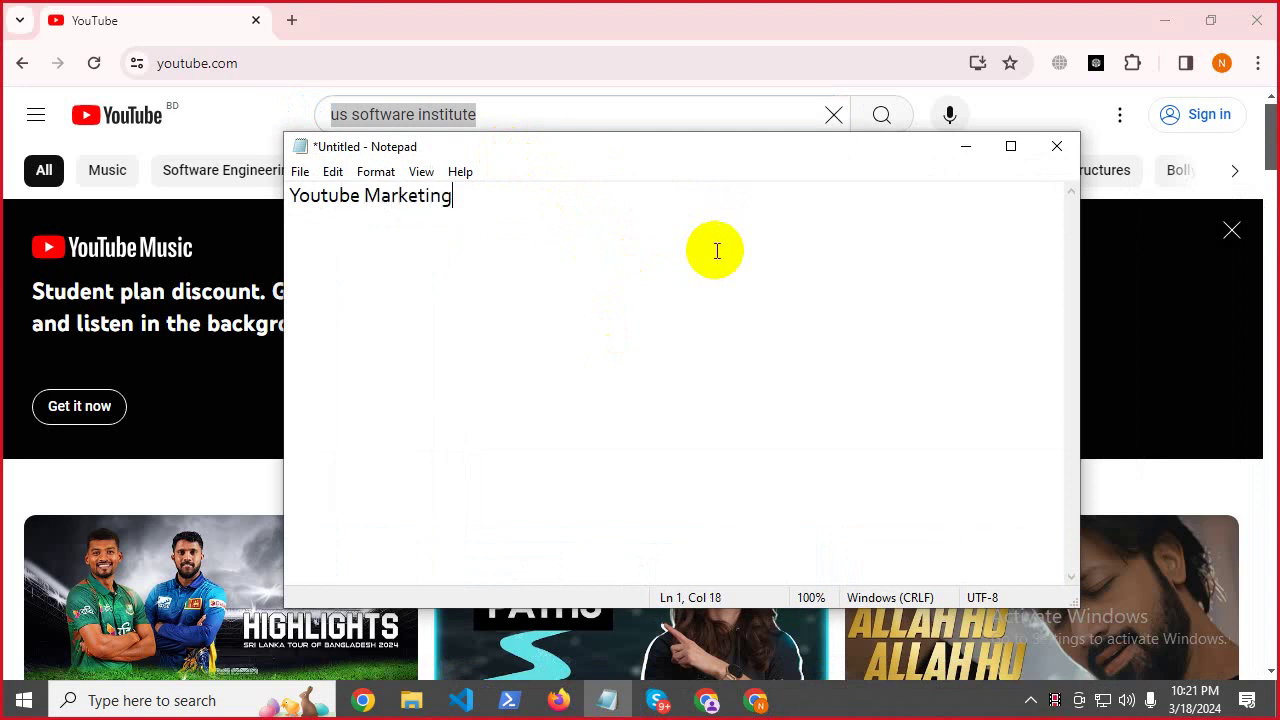
key(Return)
text(......................................)
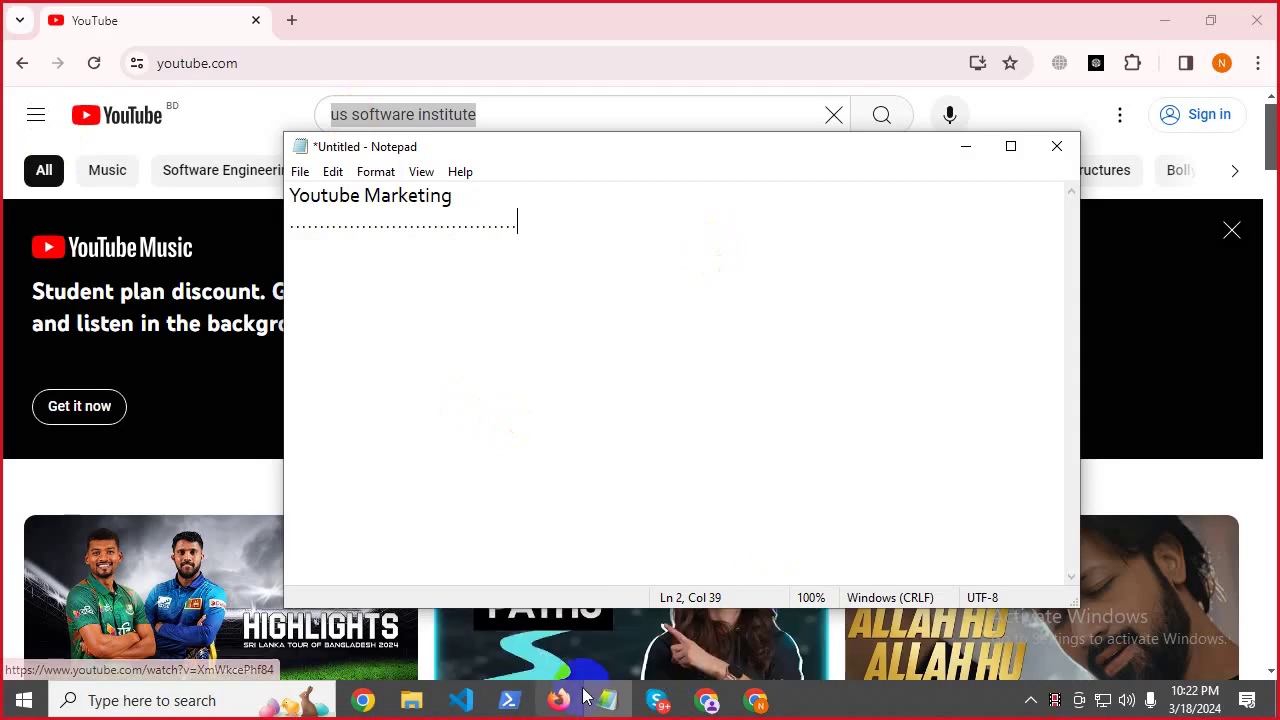
Switch to the Skype call, look over the recent chat messages including the Giftwiner.com one, and minimize the call window.
mouse_move(657, 700)
click(551, 598)
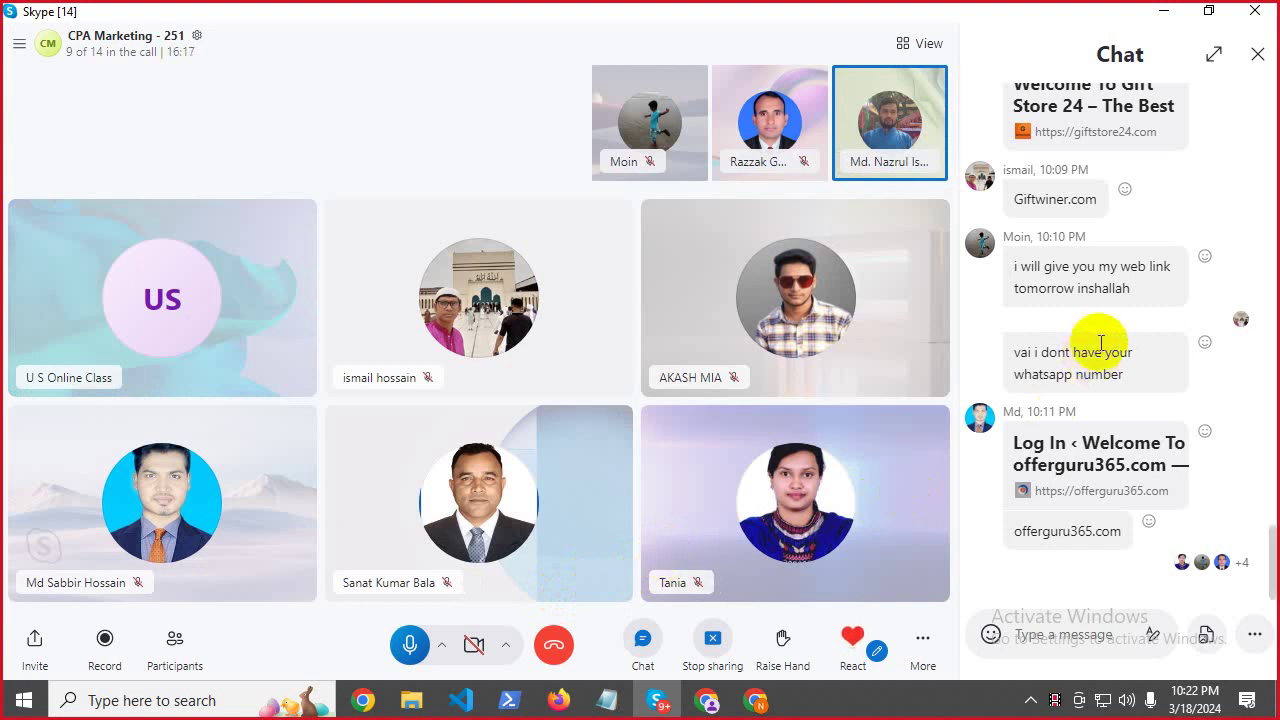
triple_click(1073, 361)
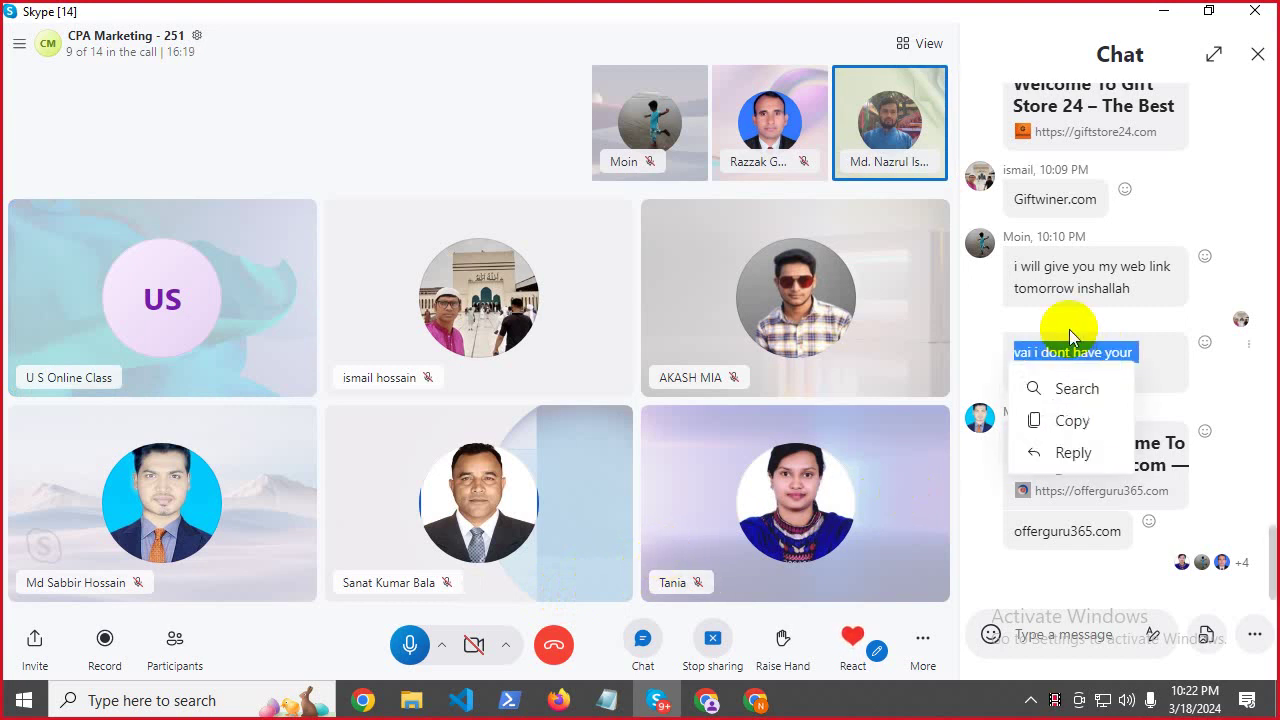
click(1069, 277)
triple_click(1069, 277)
triple_click(1043, 200)
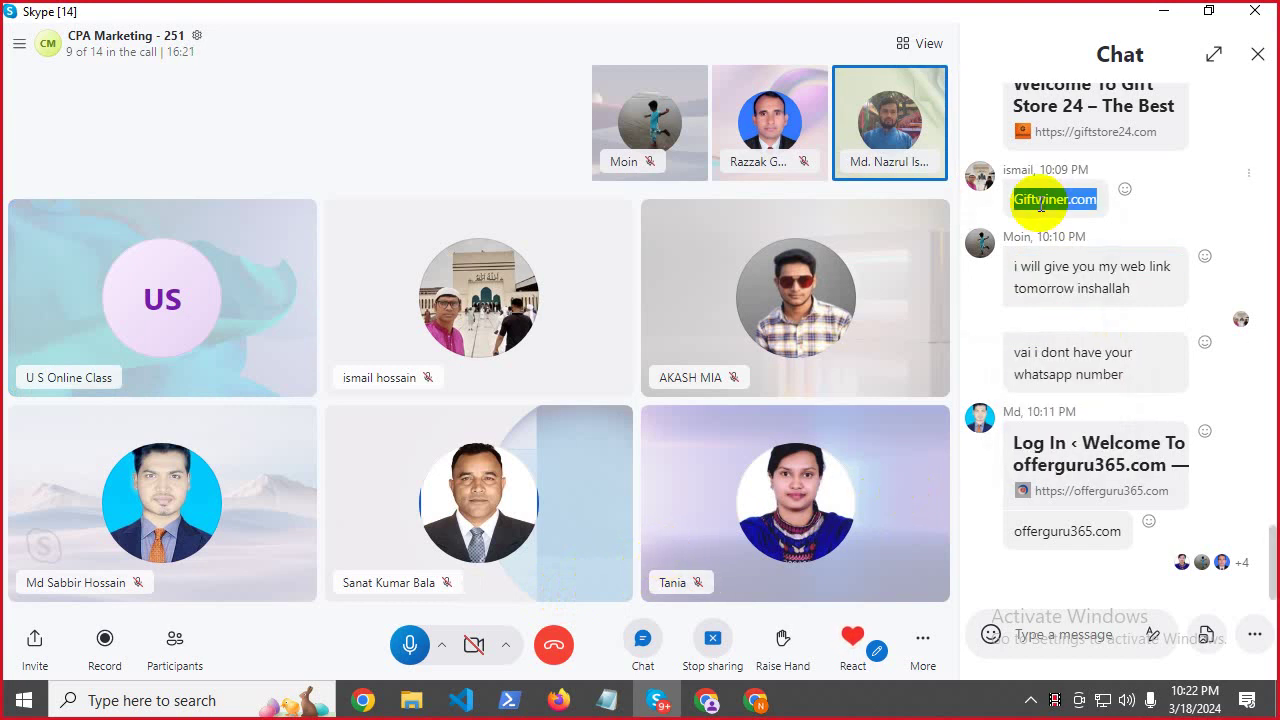
click(1058, 170)
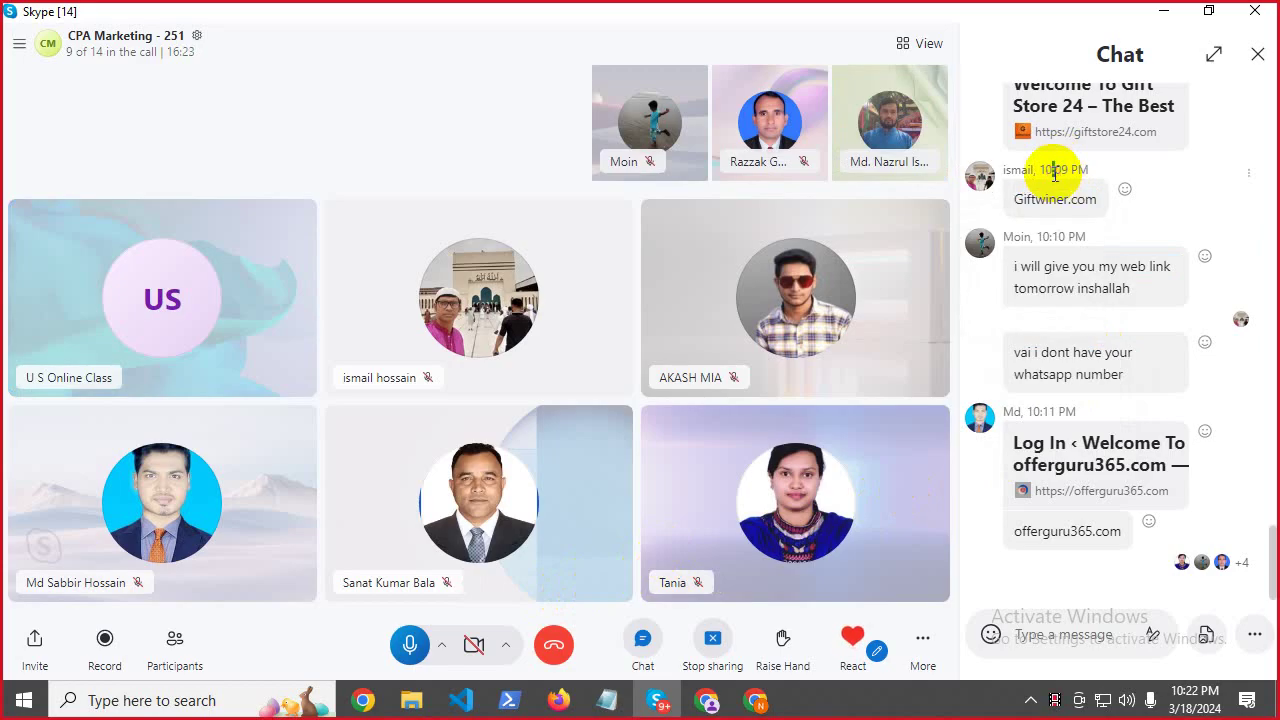
triple_click(1055, 172)
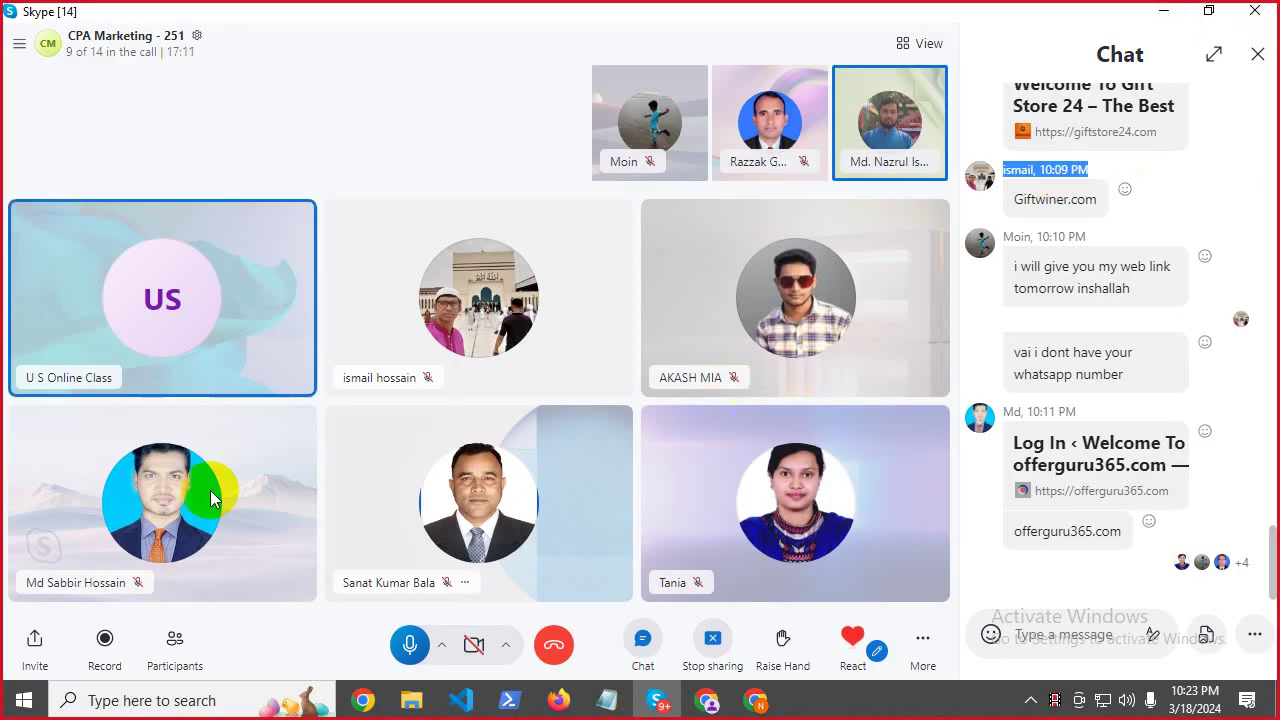
click(1150, 11)
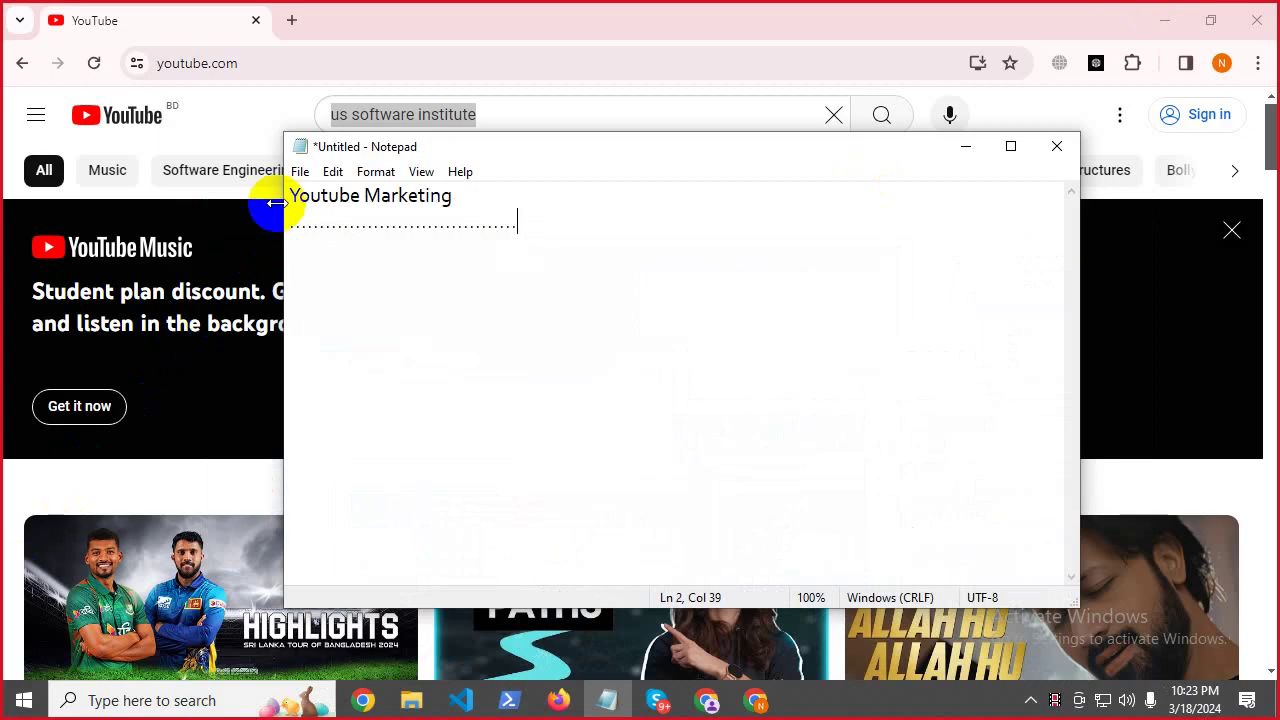
Add "1.Youtube Channel Create" as the first list item below the dotted line in the Notepad note.
drag(289, 198, 680, 251)
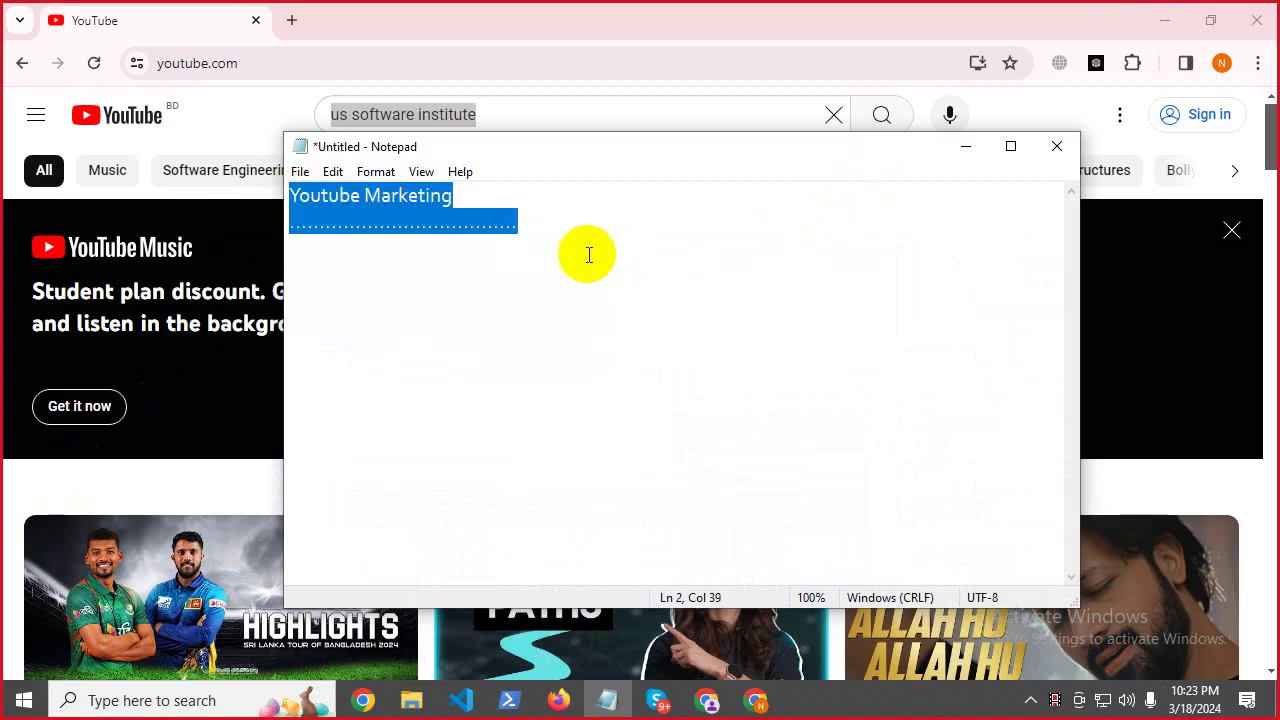
click(553, 248)
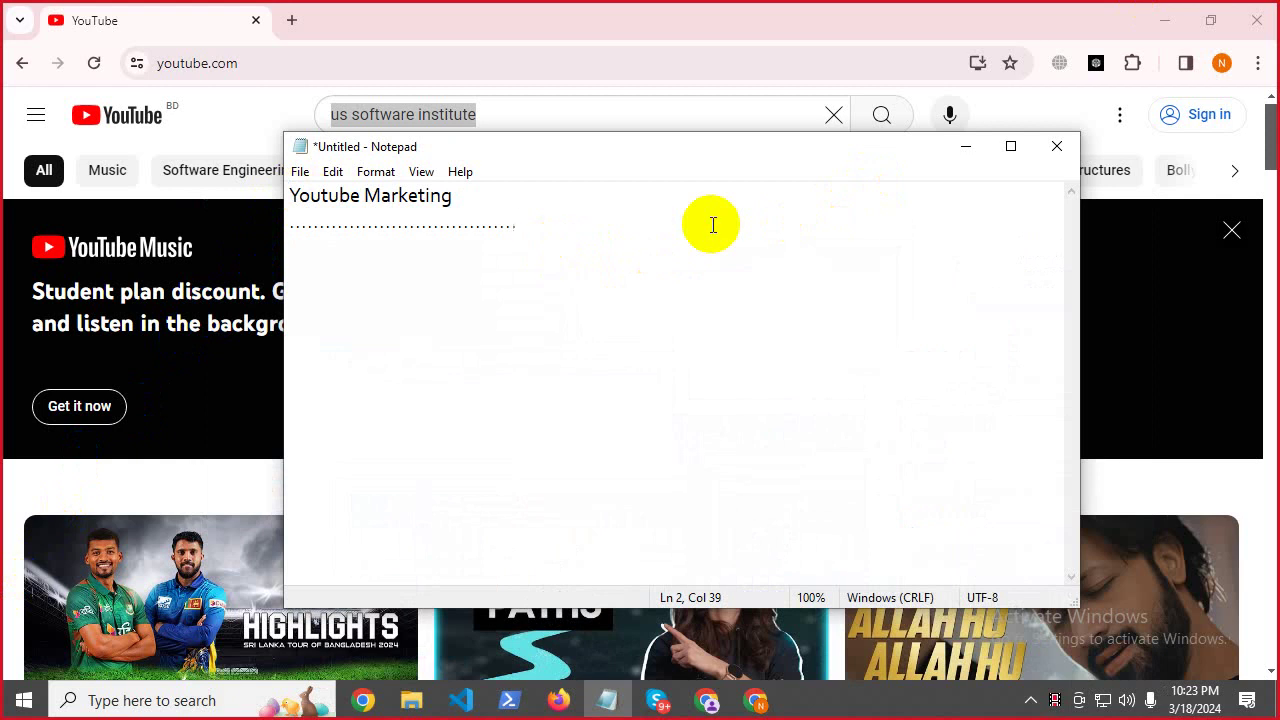
key(Return)
text(1.Youtube Cha)
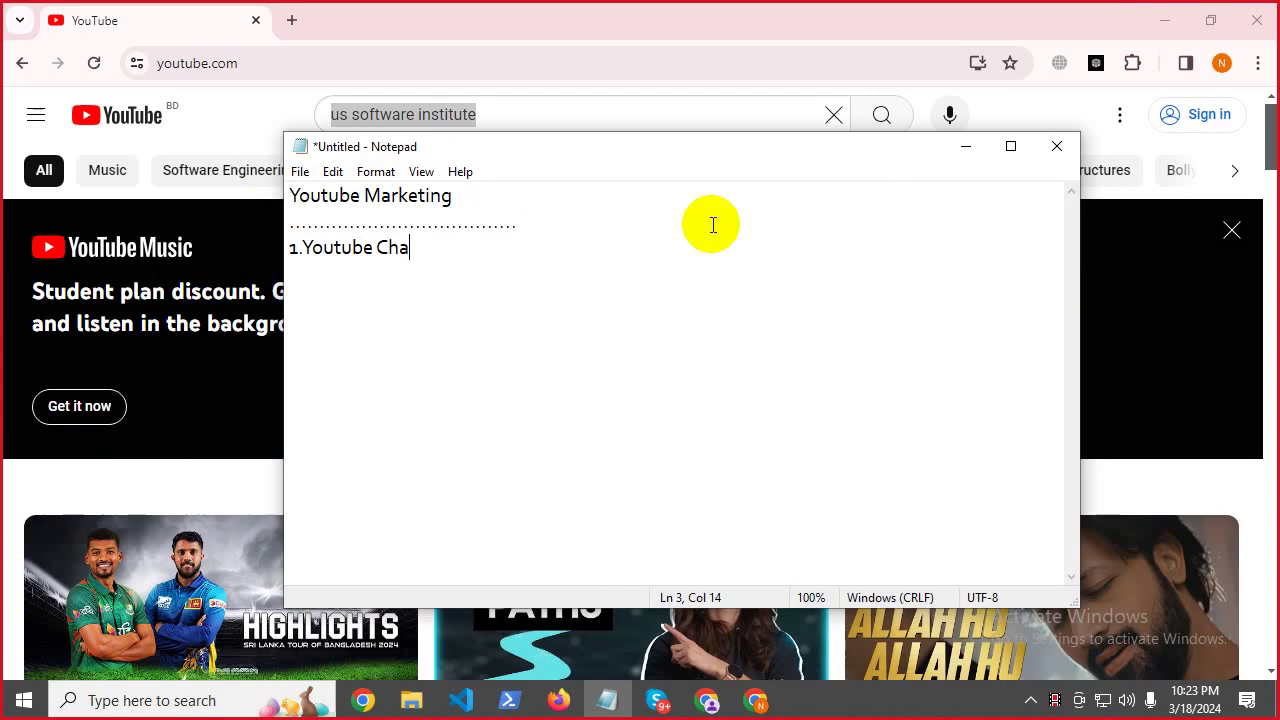
text(nnel Create)
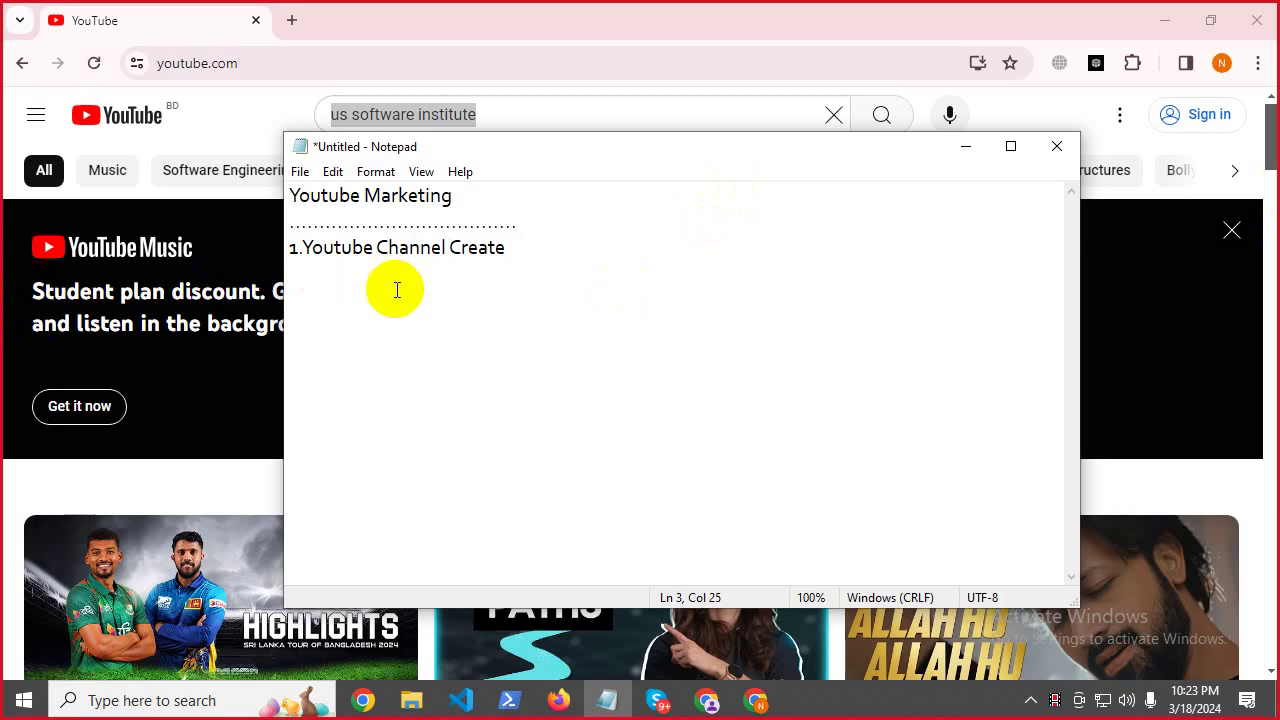
Add the second list item so that it reads "2.CPA Vedio Editing".
key(Return)
text(2.Vedio Editing)
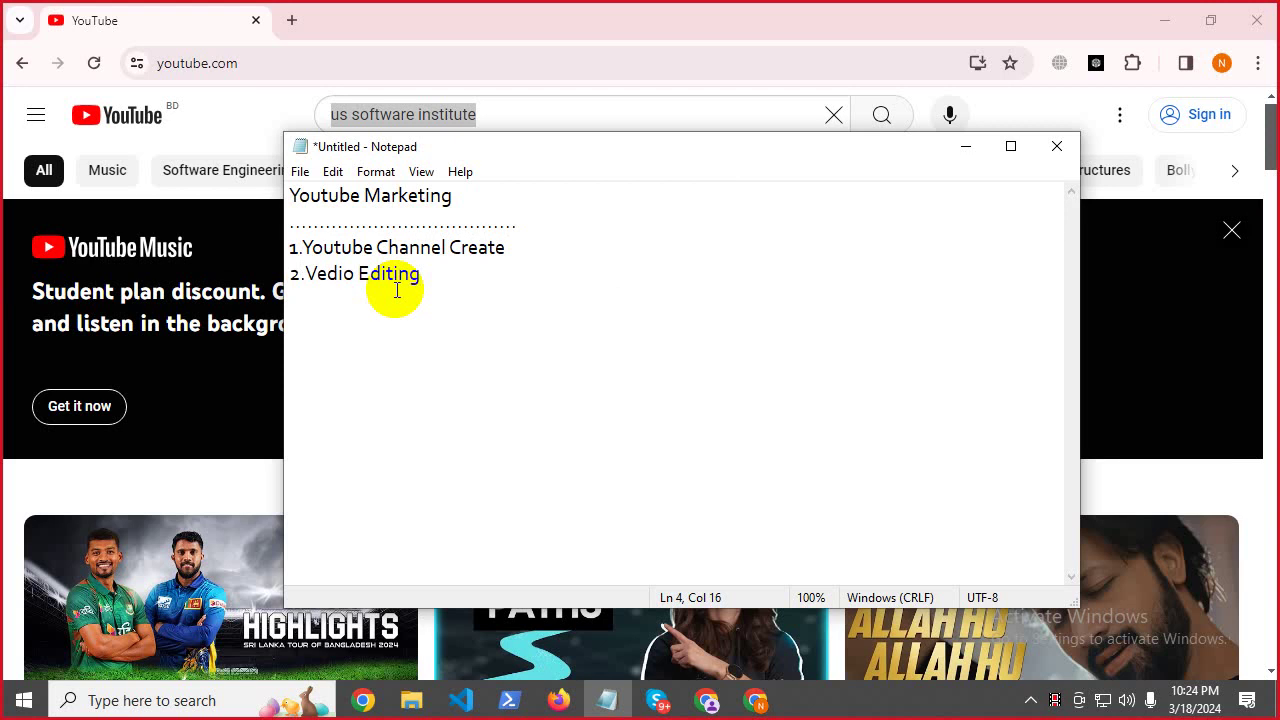
click(306, 276)
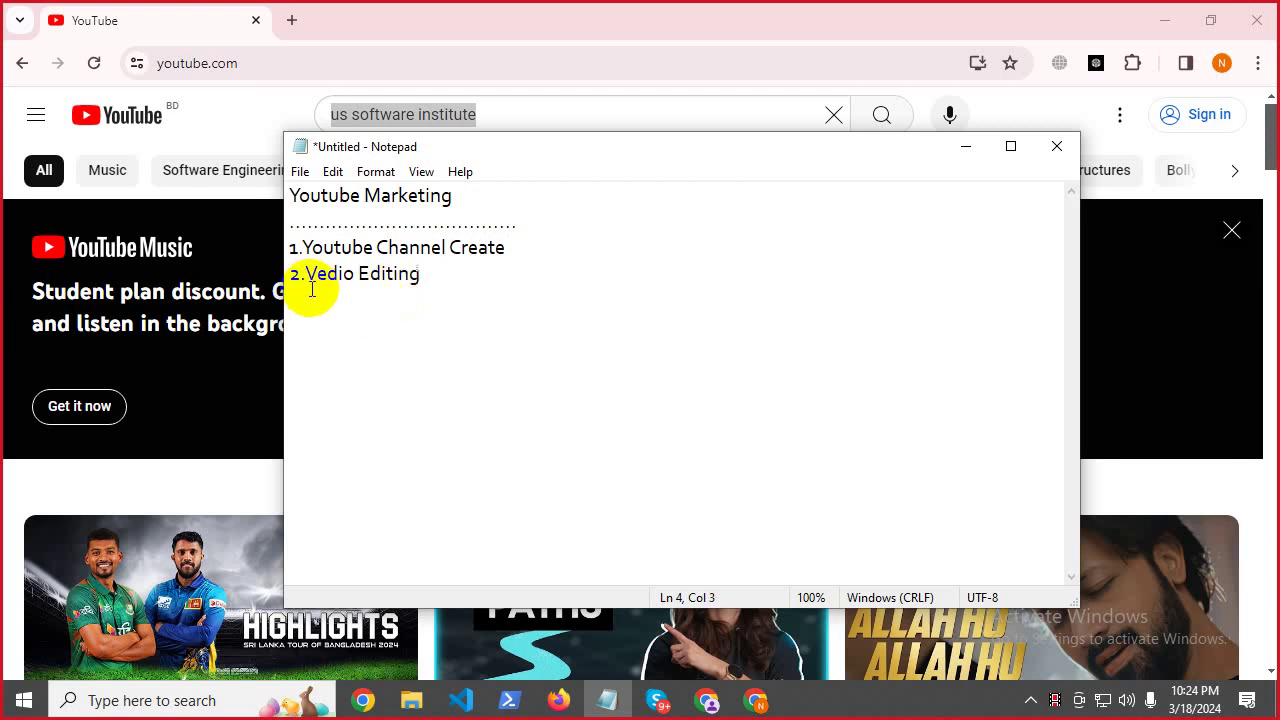
text(CPA)
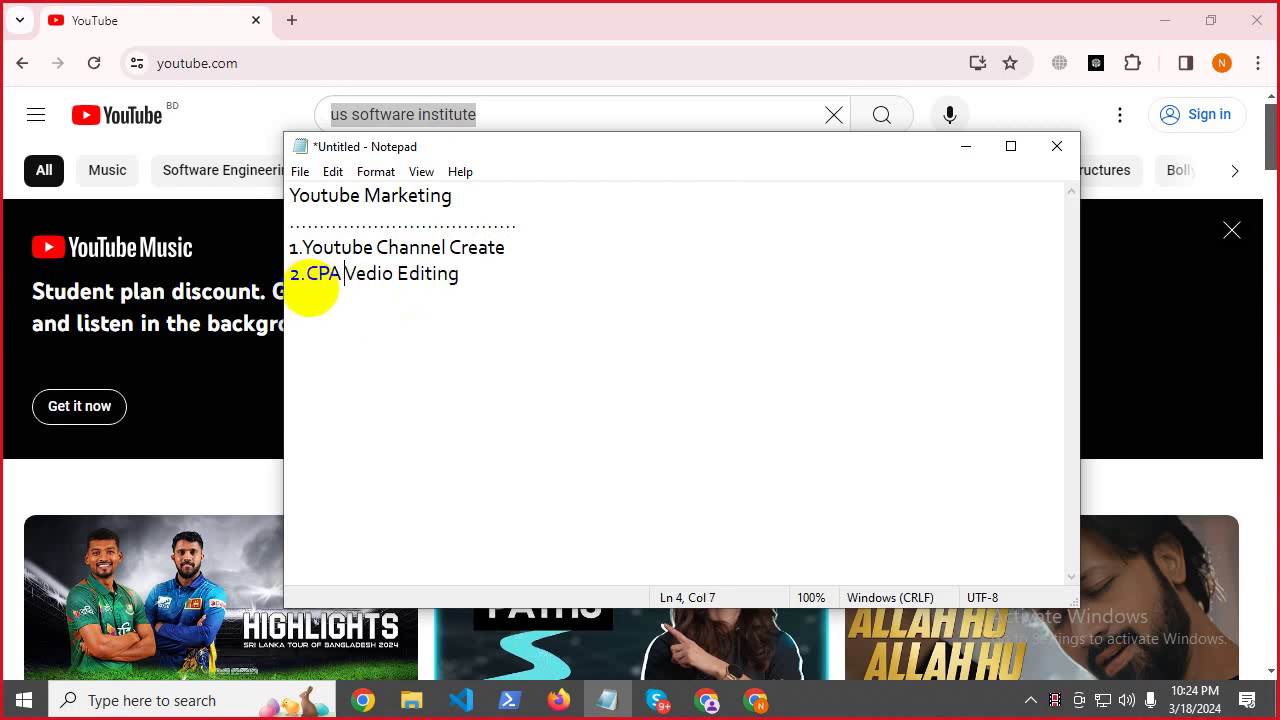
Append "> Camtasia Basic" to the end of the second list item, "2.CPA Vedio Editing".
click(484, 289)
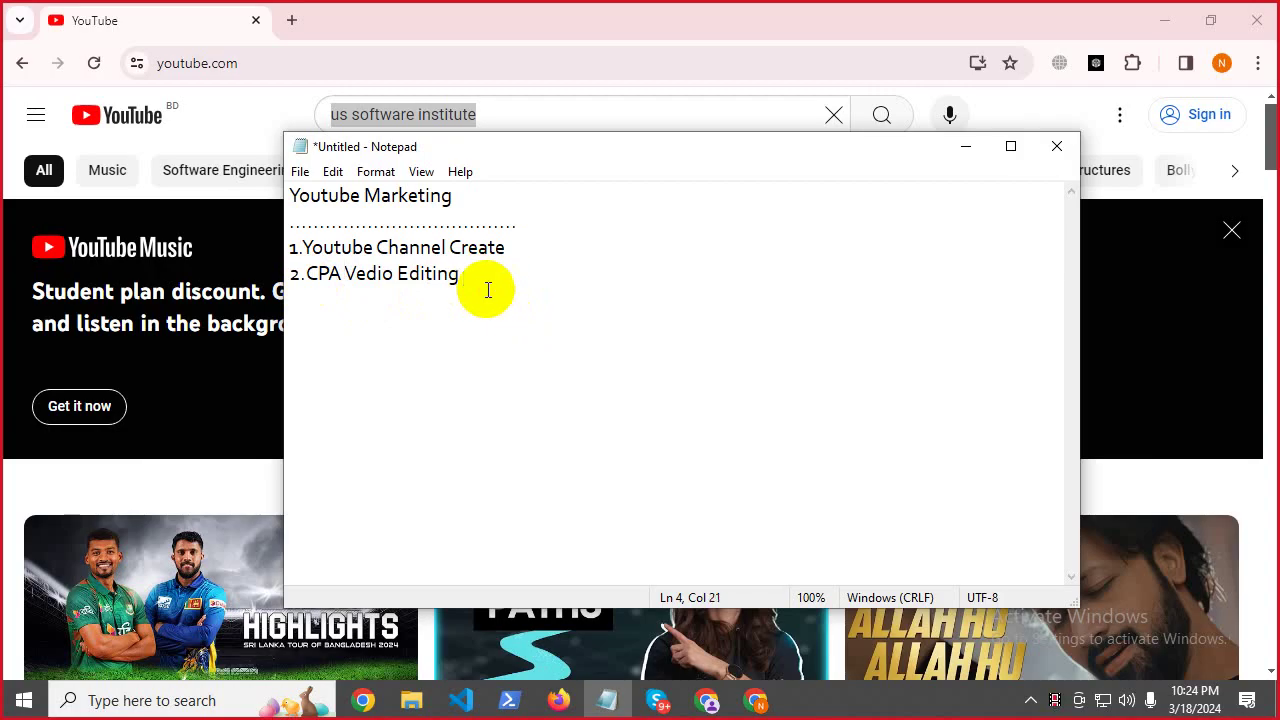
text(> Camtasia)
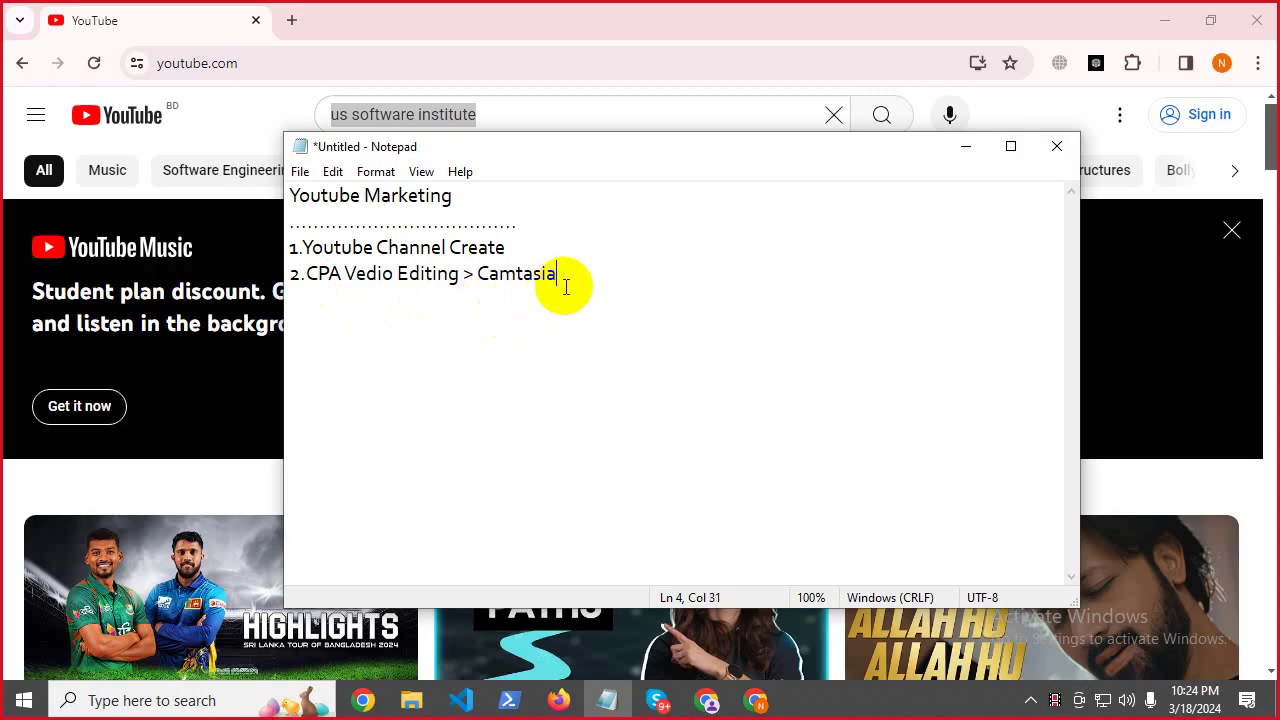
text( Basic)
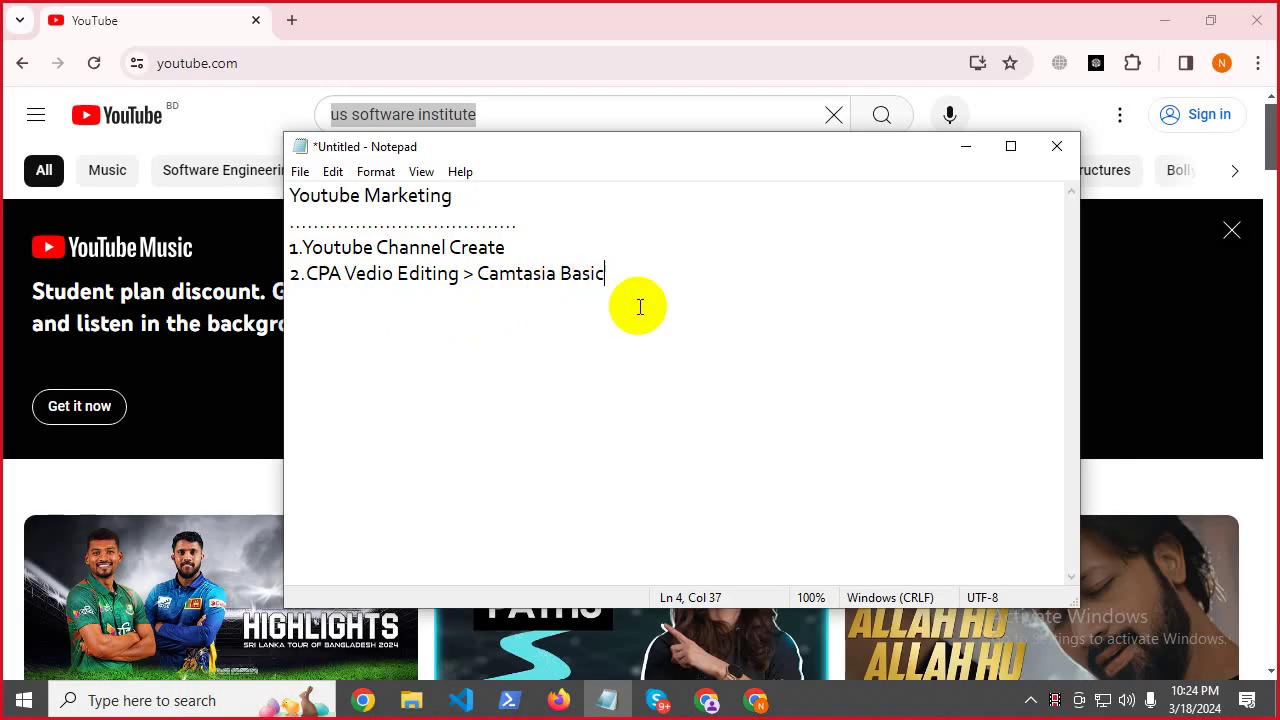
Start a third list item numbered "3." and fill it with ".CPA Vedio Editing > Camtasia" copied from the second item.
key(Return)
text(3.)
text(Cpa V)
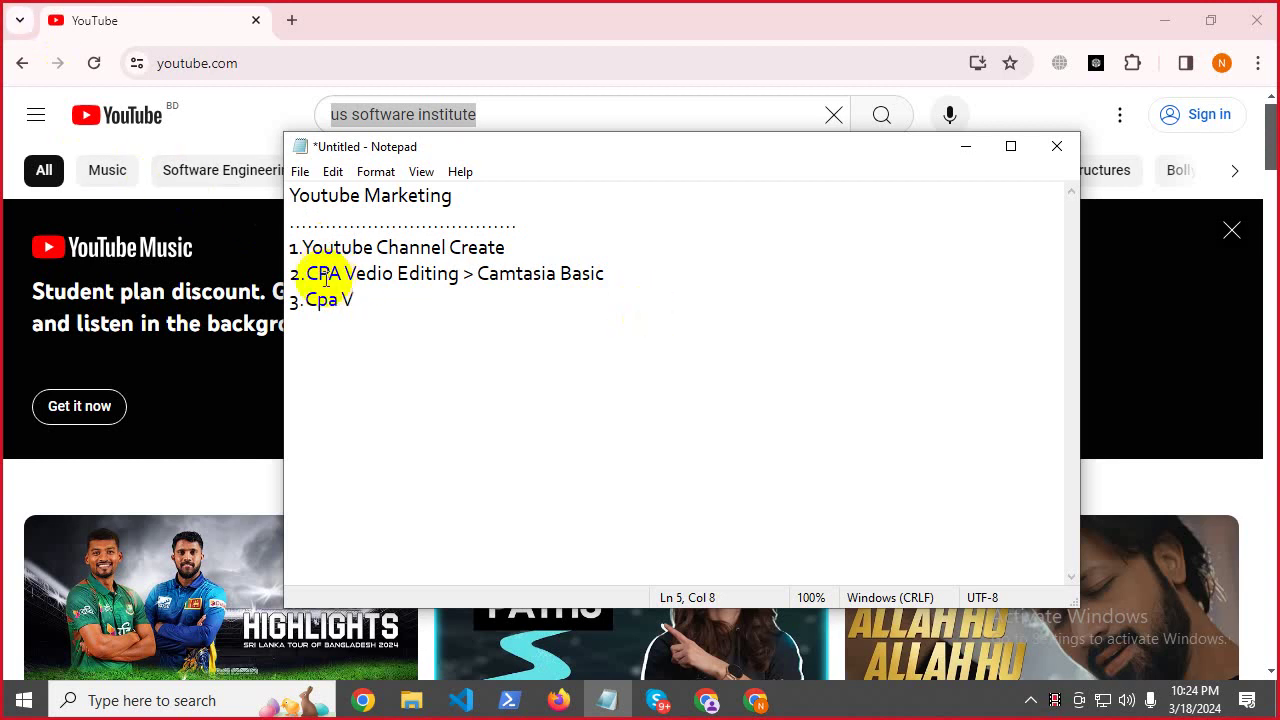
drag(300, 275, 558, 272)
right_click(536, 285)
click(582, 347)
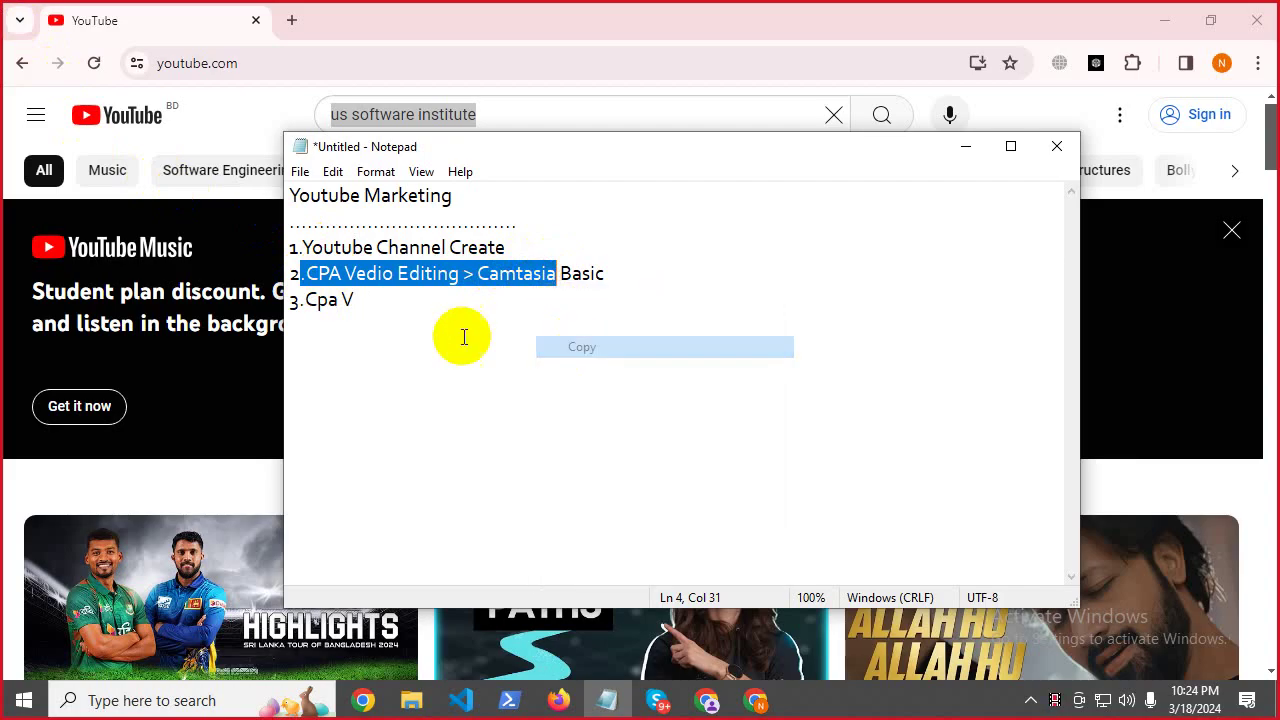
drag(305, 300, 376, 298)
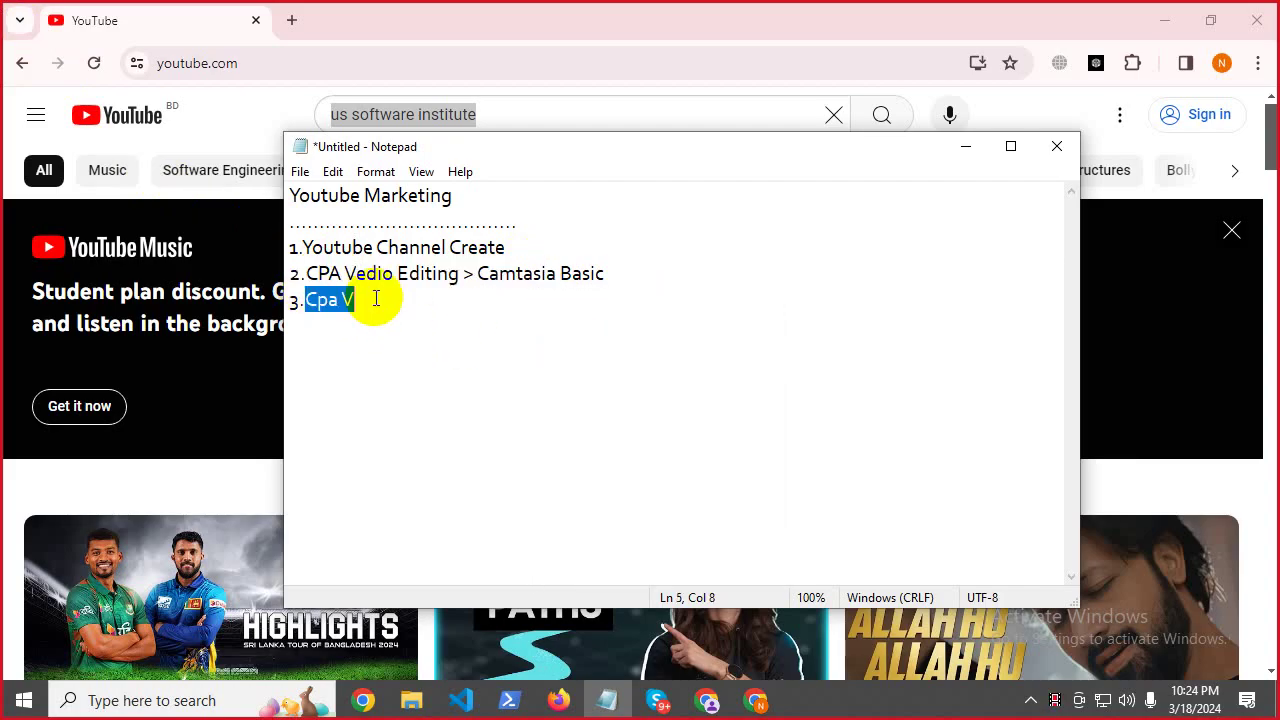
key(ctrl+v)
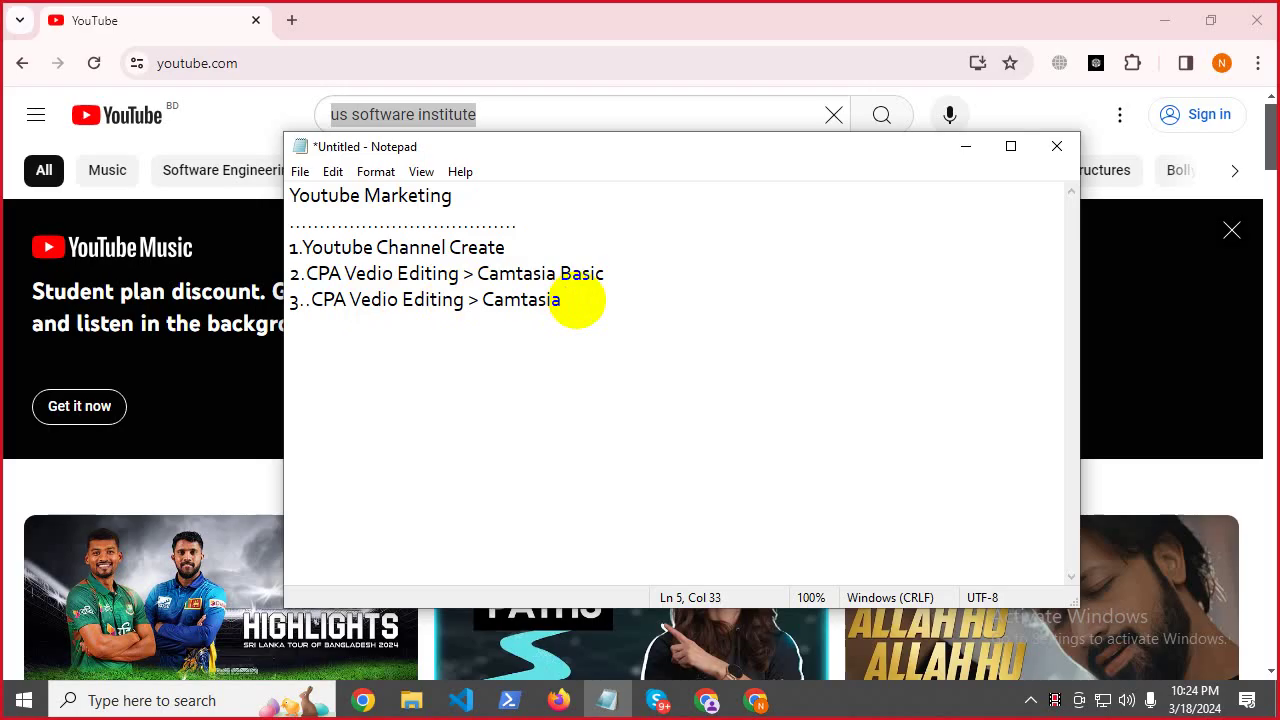
Complete the third list item with "Advence (Recorded)" and remove the duplicate period after its number.
text(Advence)
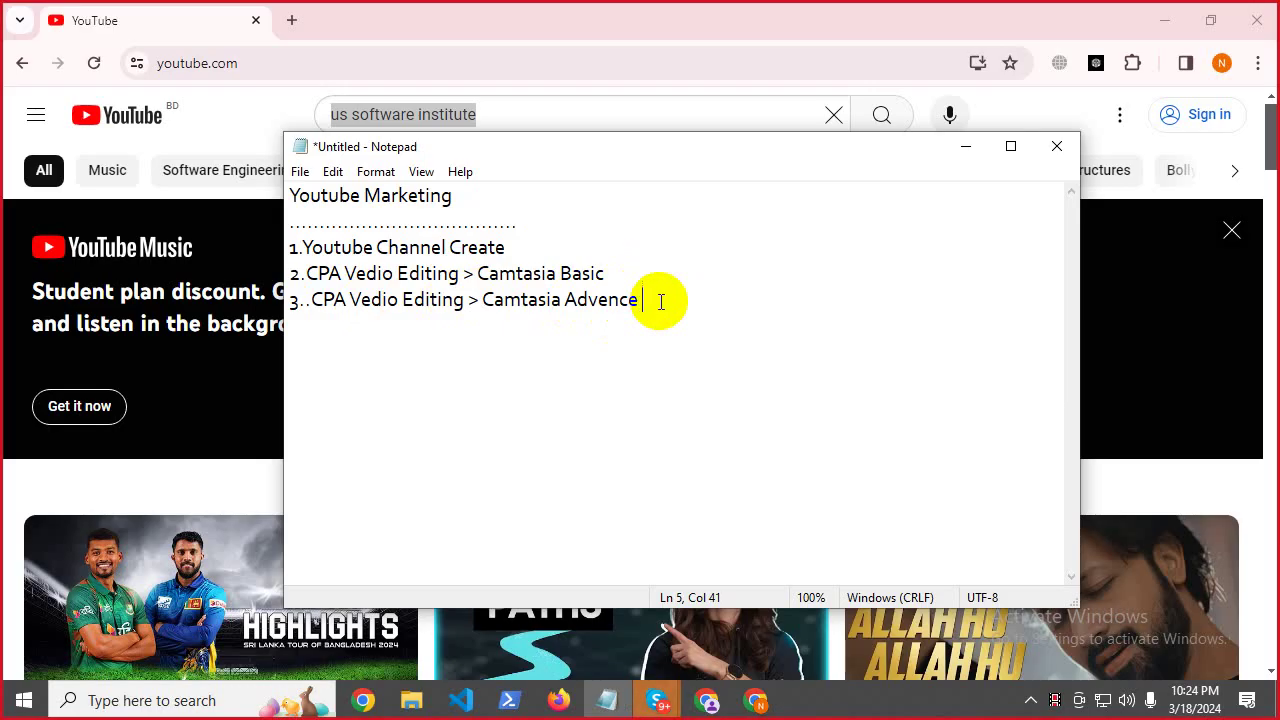
text( (Recorded))
key(Return)
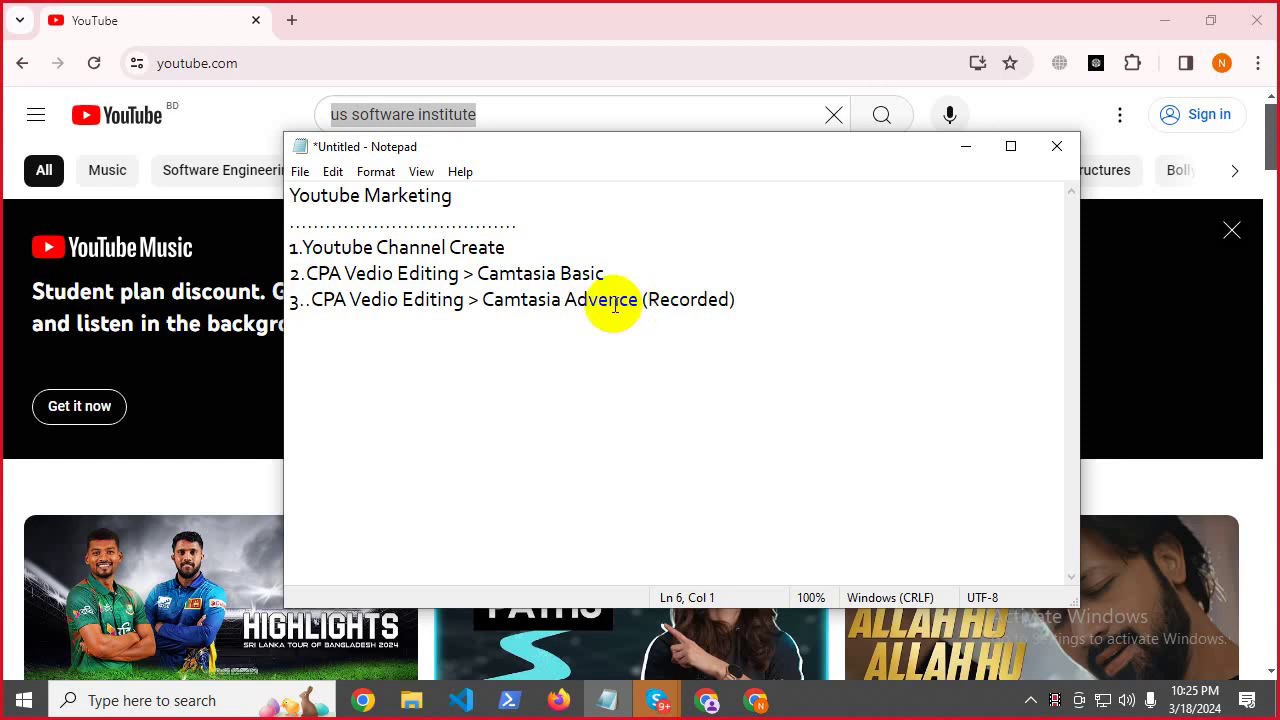
click(313, 308)
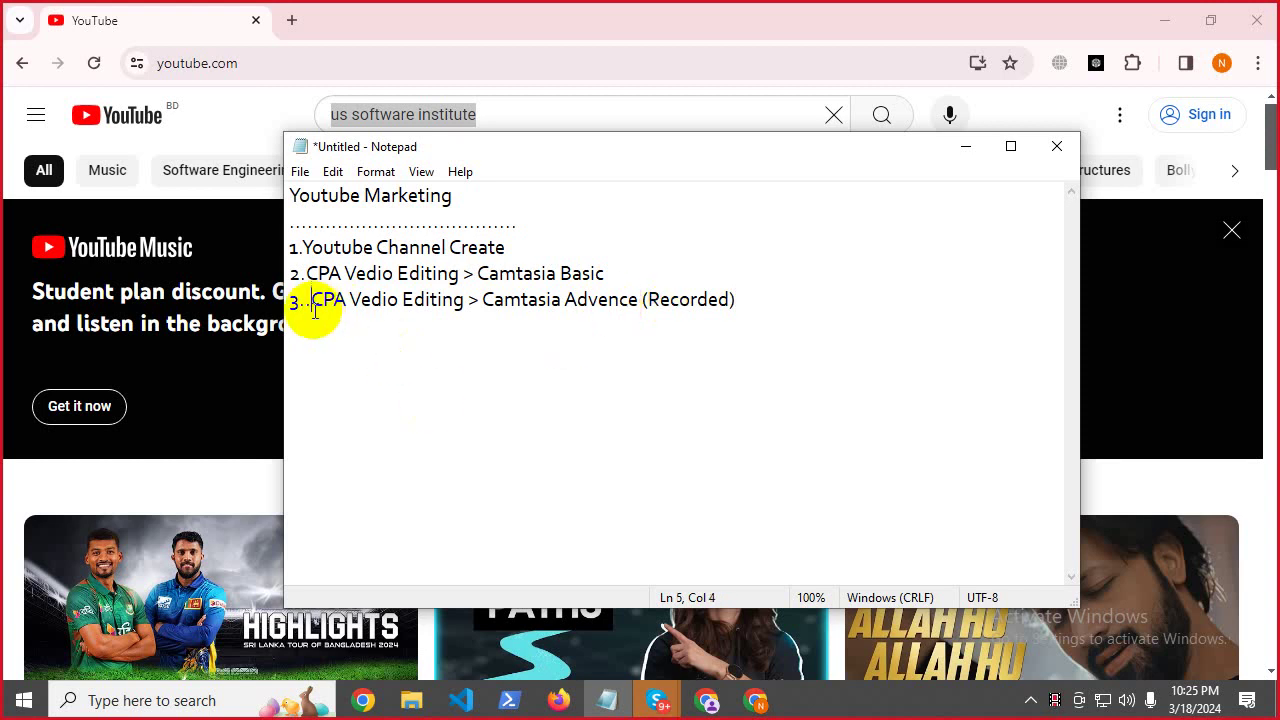
key(BackSpace)
Add the fourth list item "4.CPA Vedio Editing > Canva All Product Reviw", reusing the copied text and replacing "Camtasia".
click(298, 328)
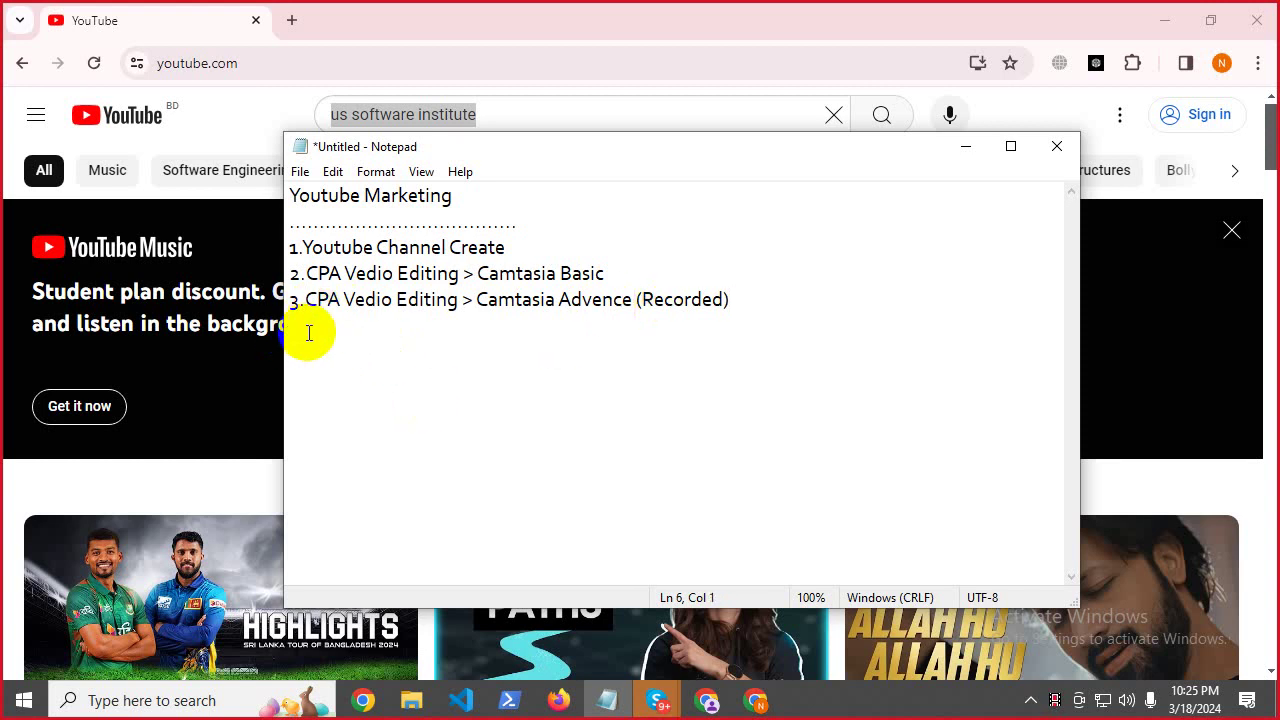
text(4.)
key(ctrl+v)
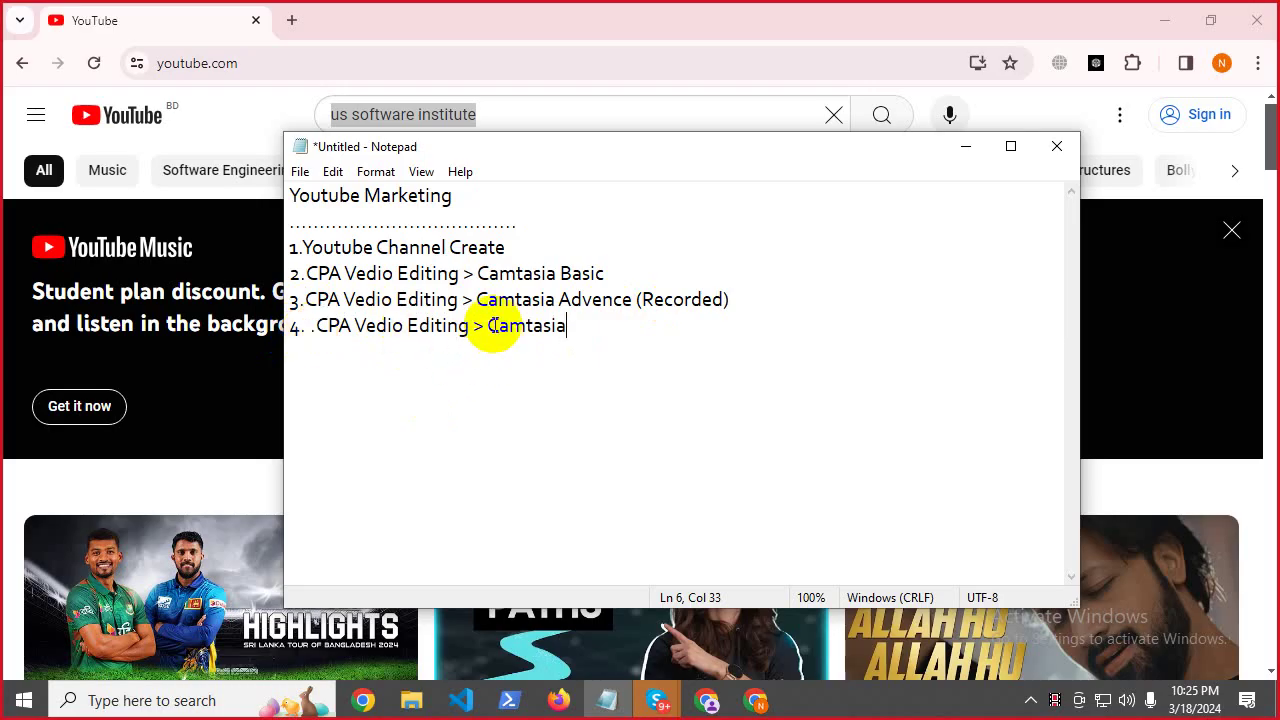
drag(487, 328, 629, 326)
text(Canva)
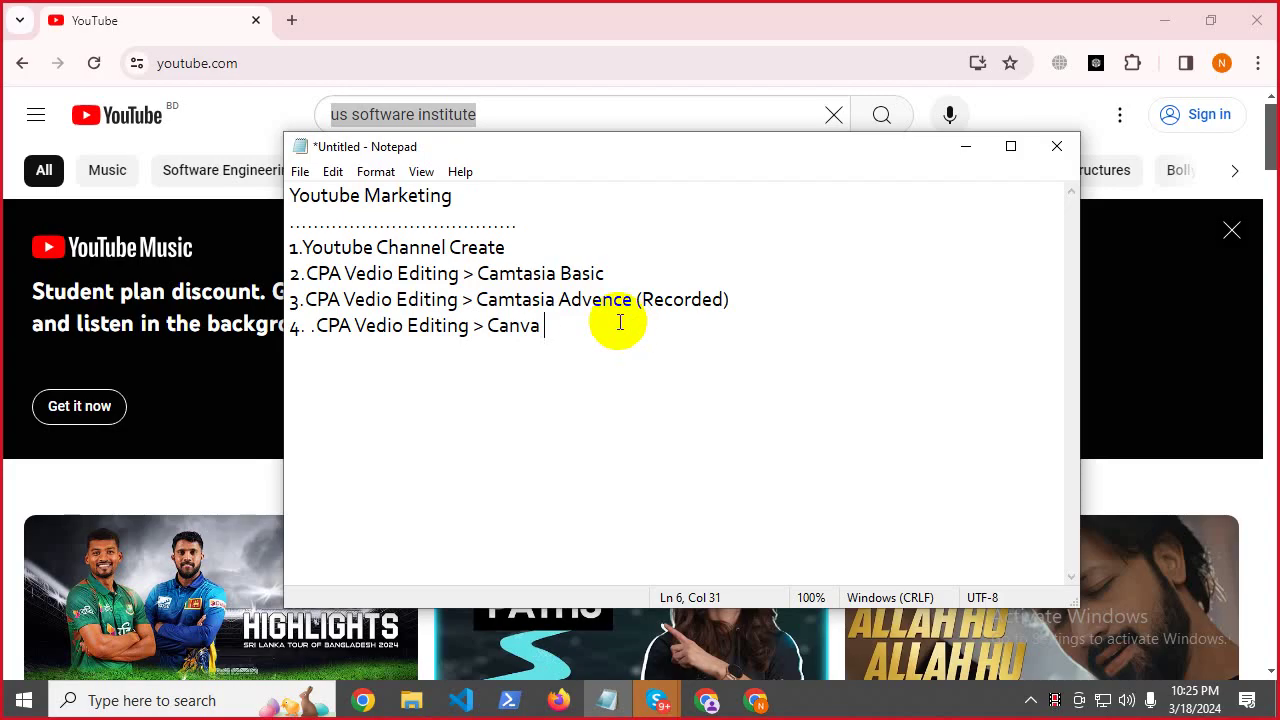
text(All Product Rev)
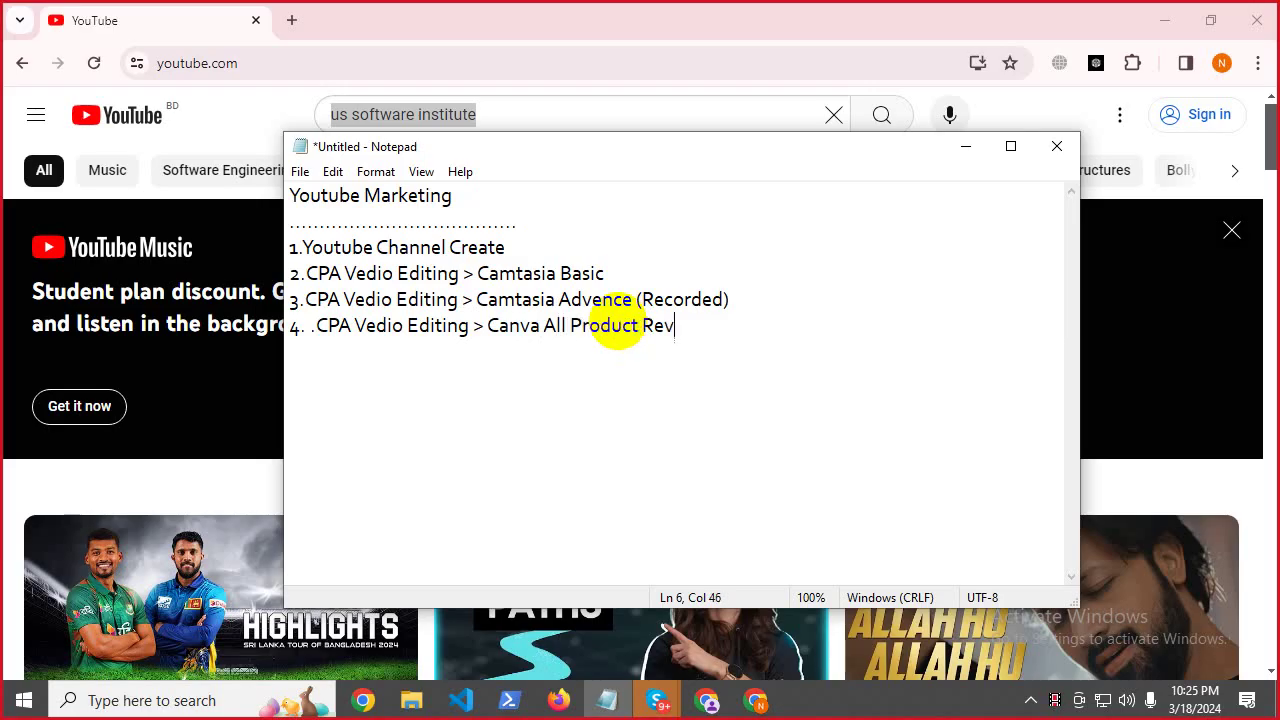
text(iw)
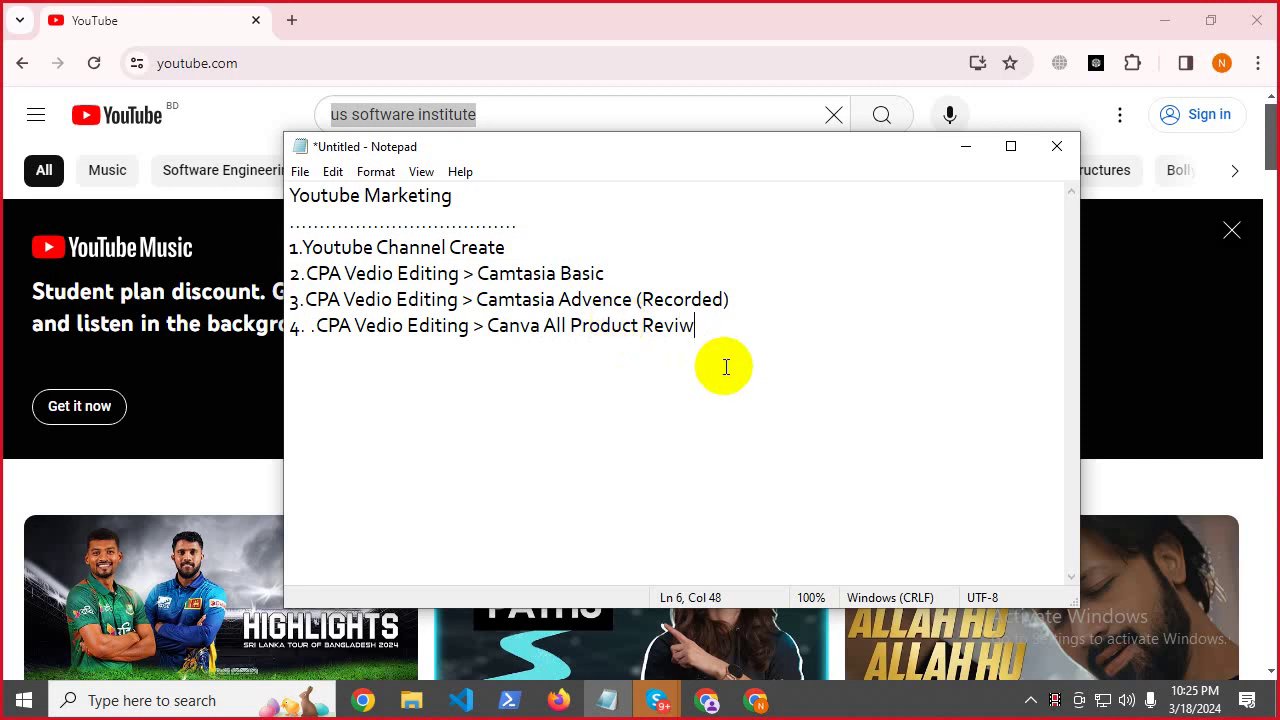
key(Return)
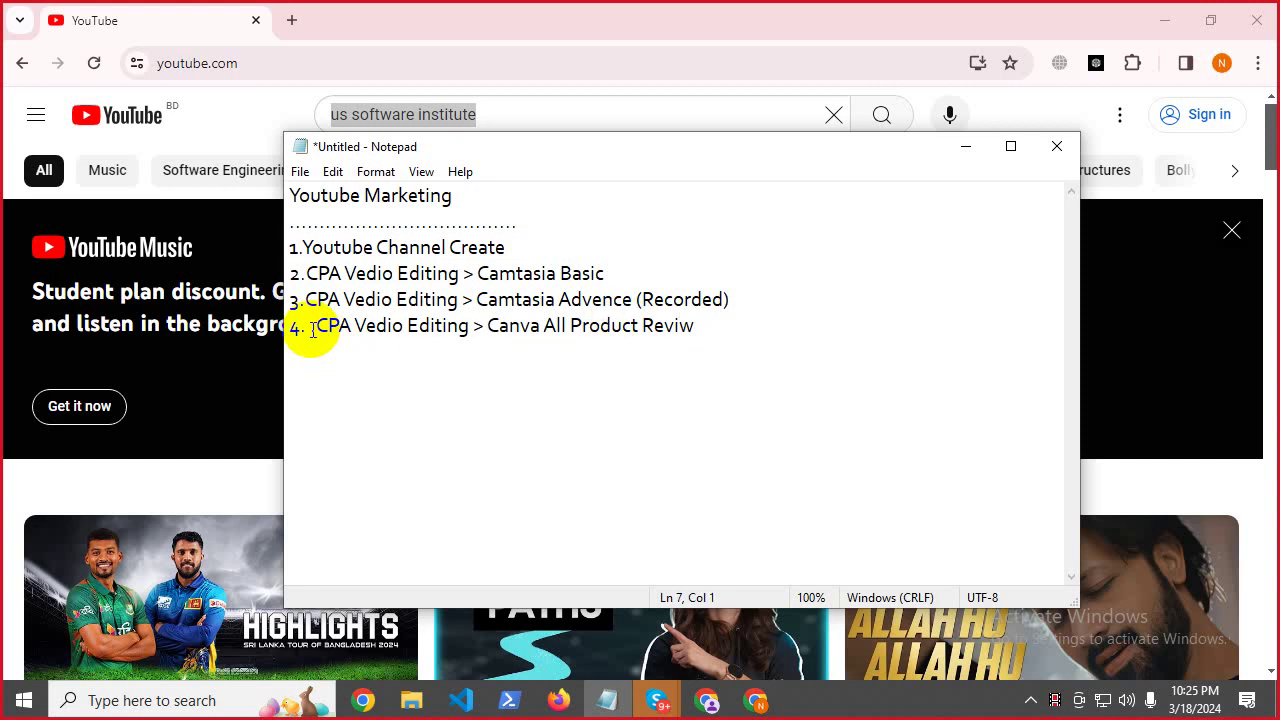
key(BackSpace)
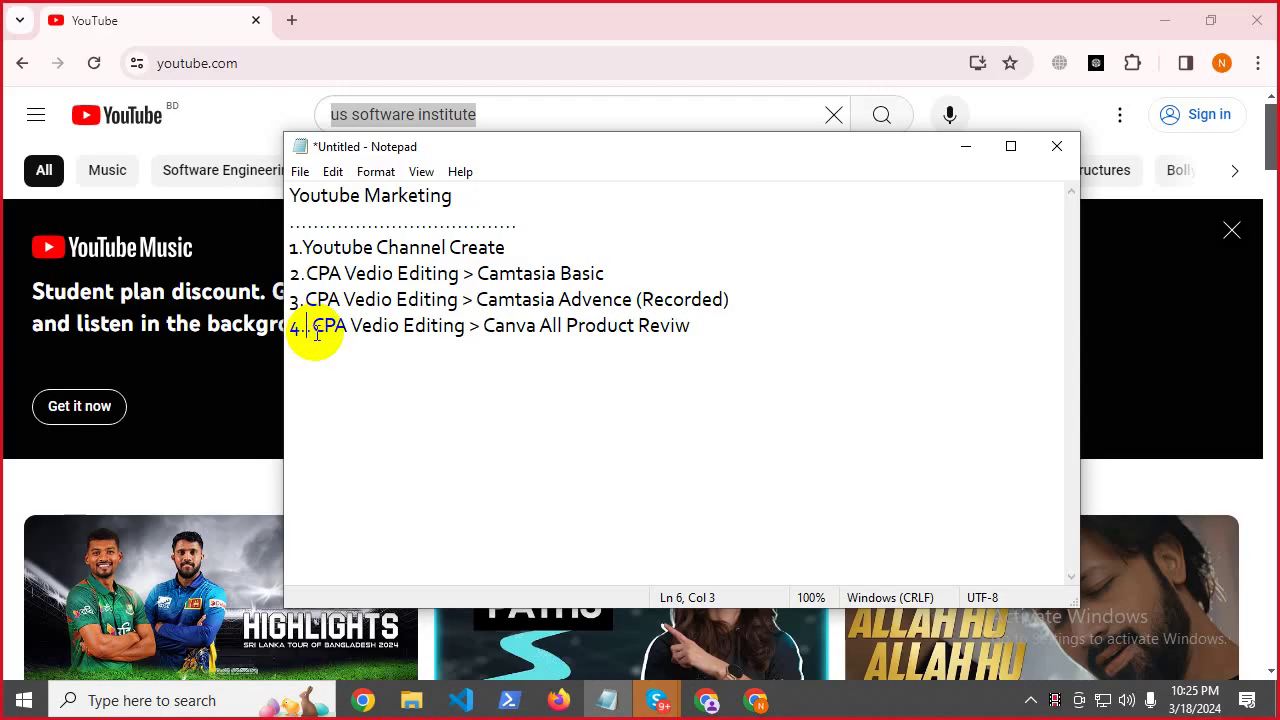
key(Left)
Add the fifth list item "5.CPA Vedio Editing > Canva Shorts Reel", reusing the copied text and replacing "Camtasia".
click(288, 355)
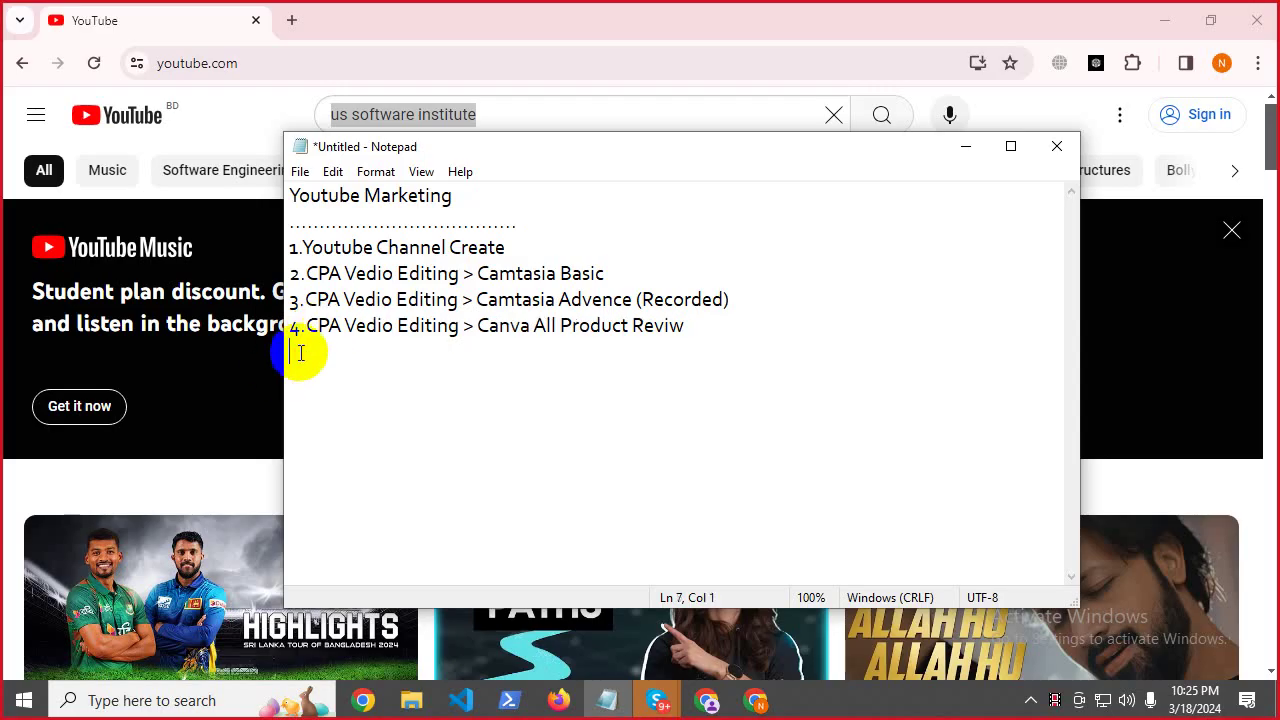
text(5)
key(ctrl+v)
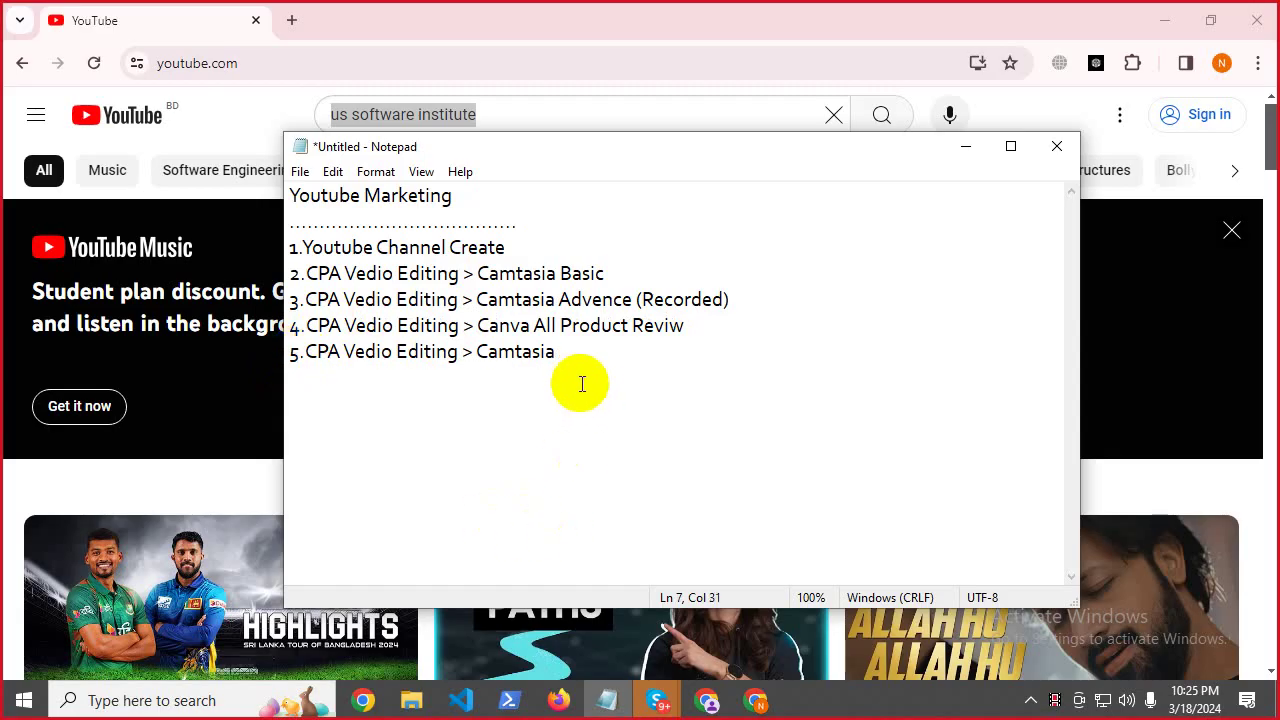
drag(478, 345, 577, 340)
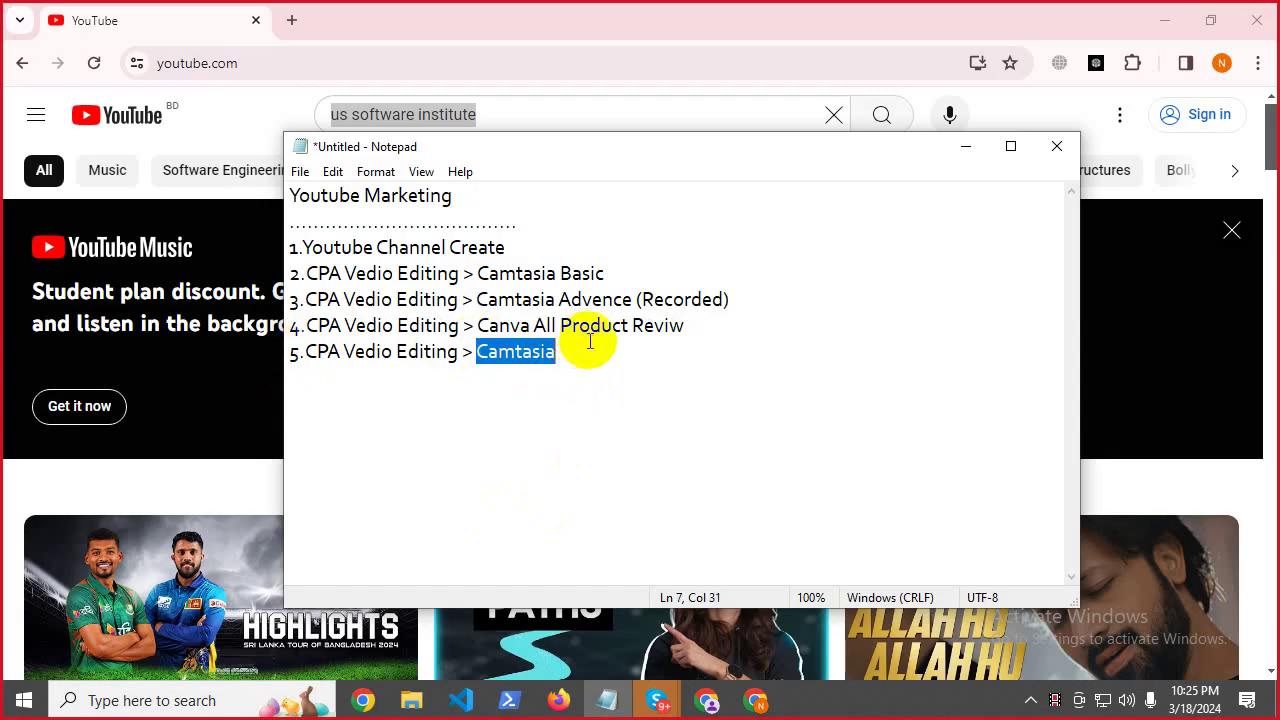
text(Canva)
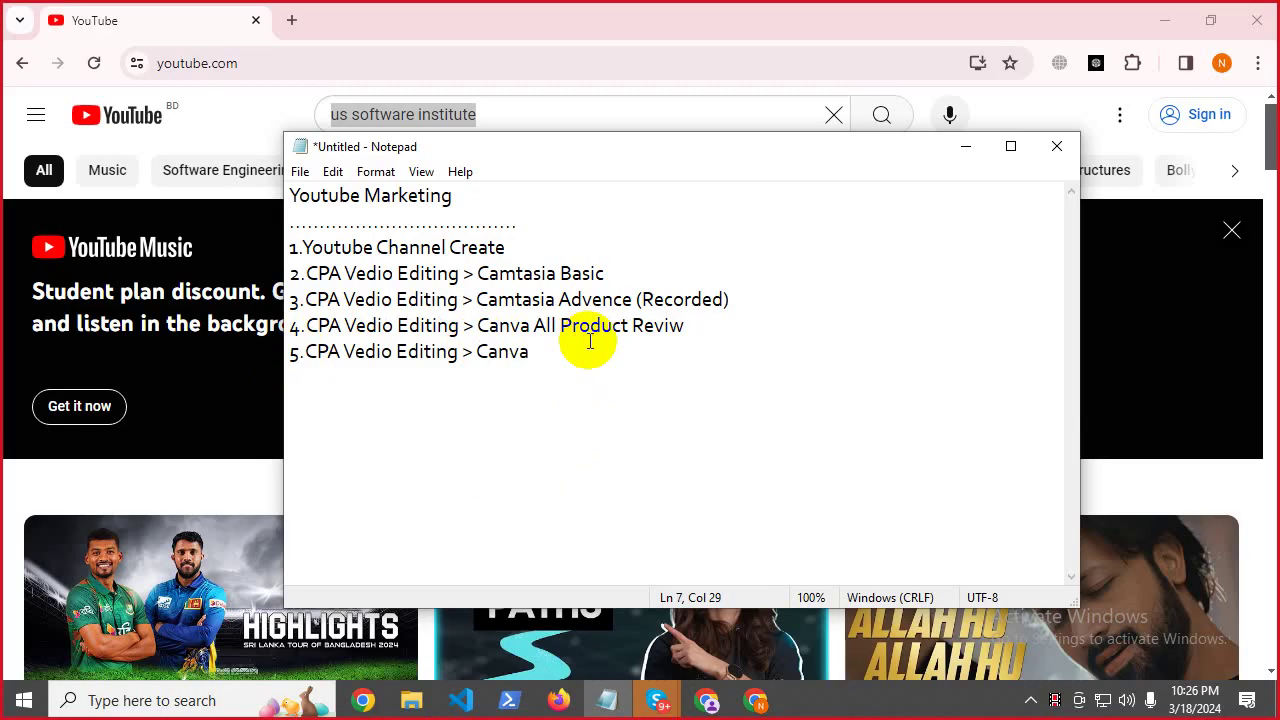
text(Shorts Ree')
key(BackSpace)
text(l)
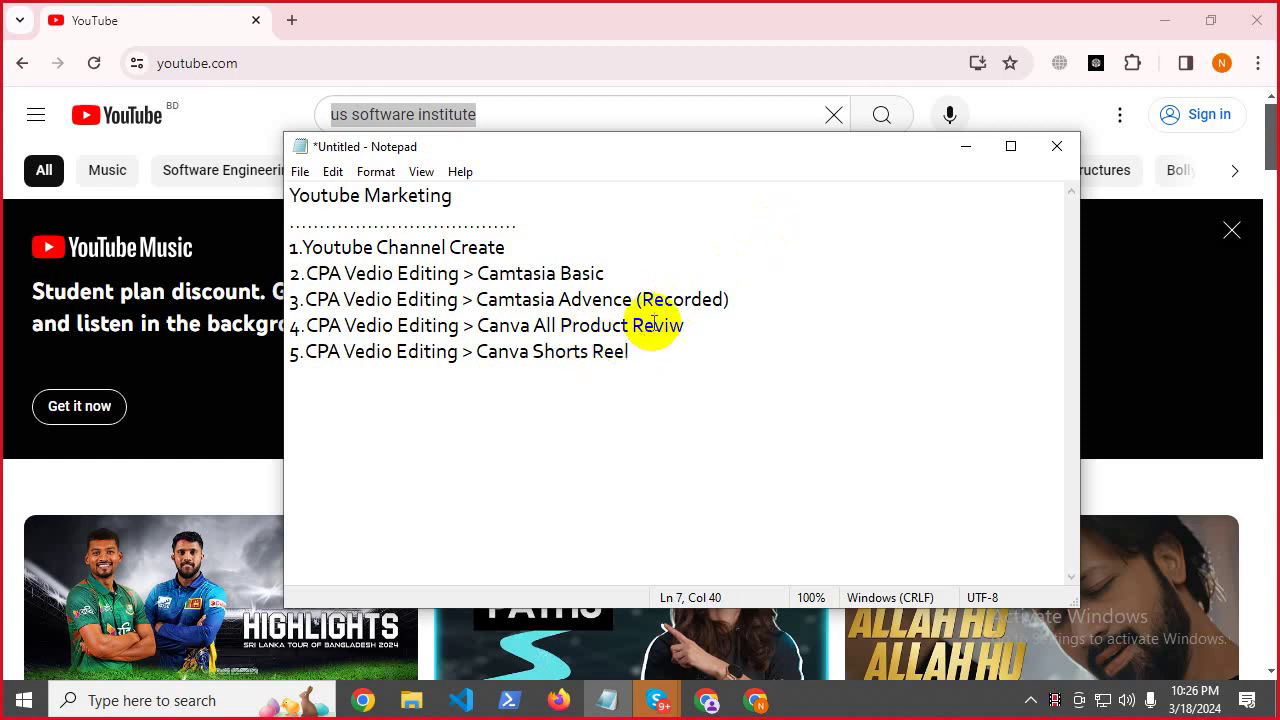
Copy "(Recorded)" from the third list item and append it to the end of the fifth item.
drag(635, 299, 750, 299)
right_click(750, 299)
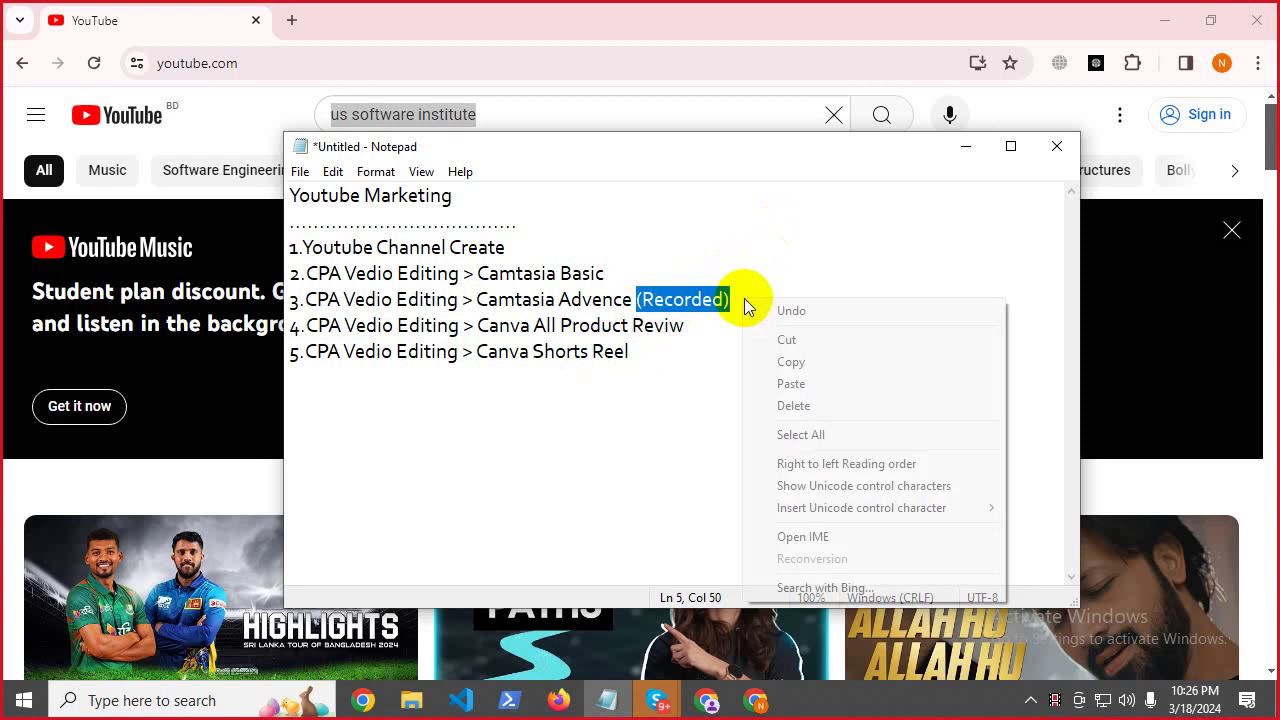
click(802, 364)
click(675, 365)
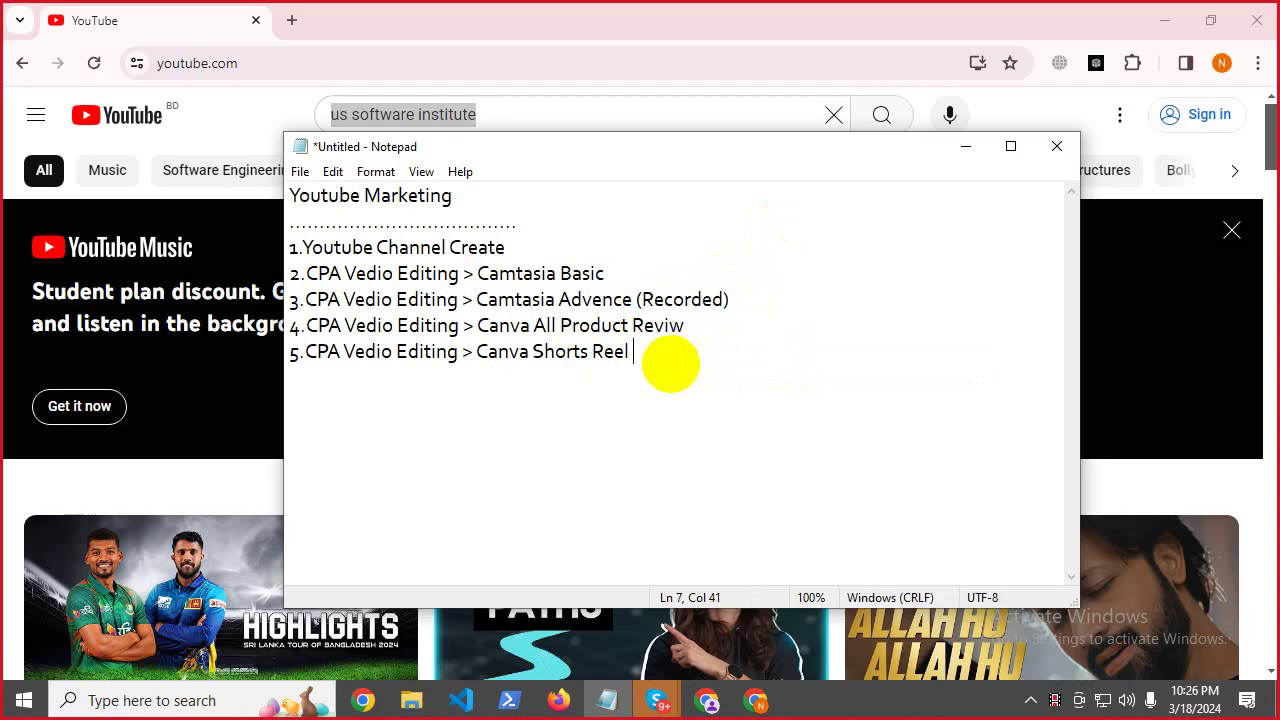
key(ctrl+v)
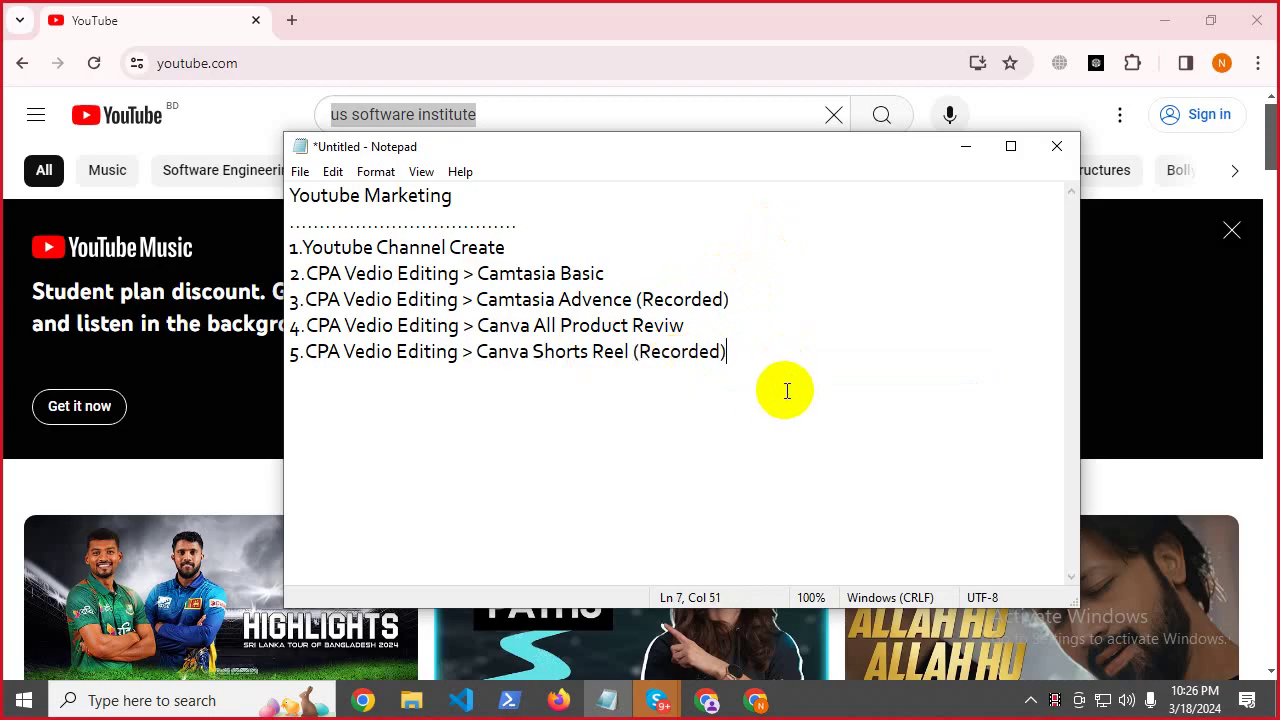
Add a sixth list item reading "6.Video Upload Full SEO" on a new line.
key(Return)
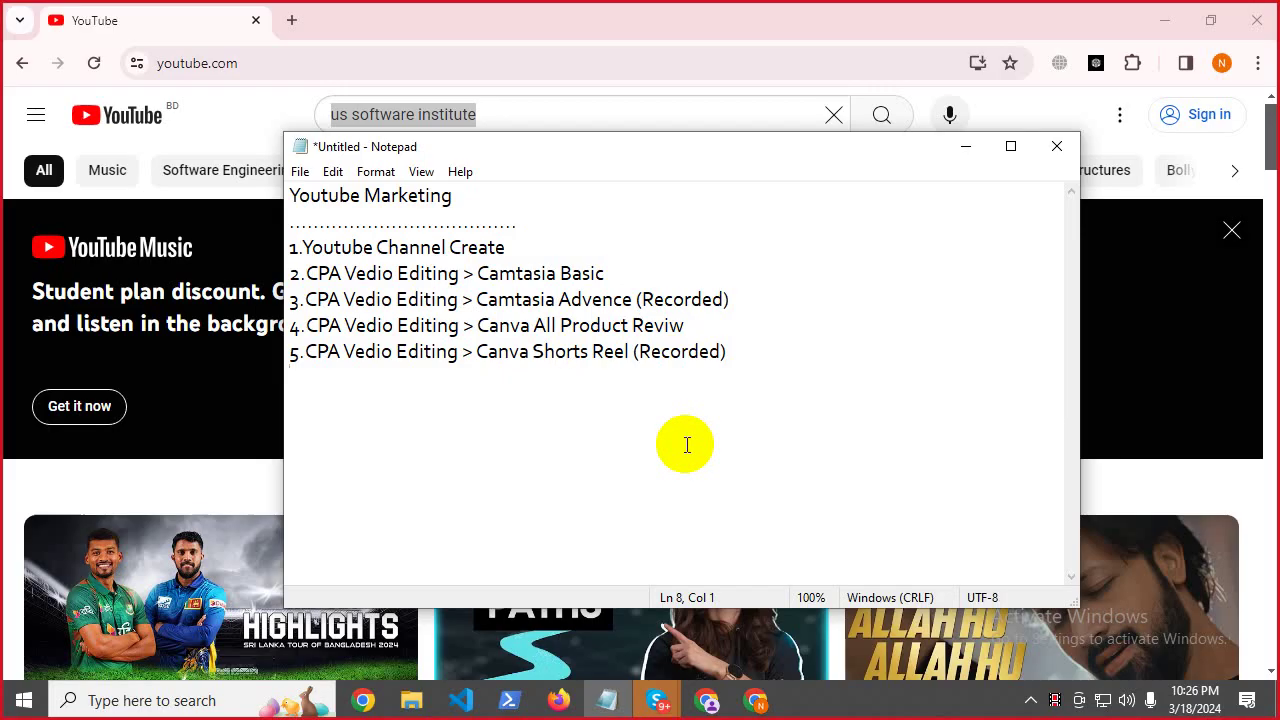
text(6.)
text(Video Upload )
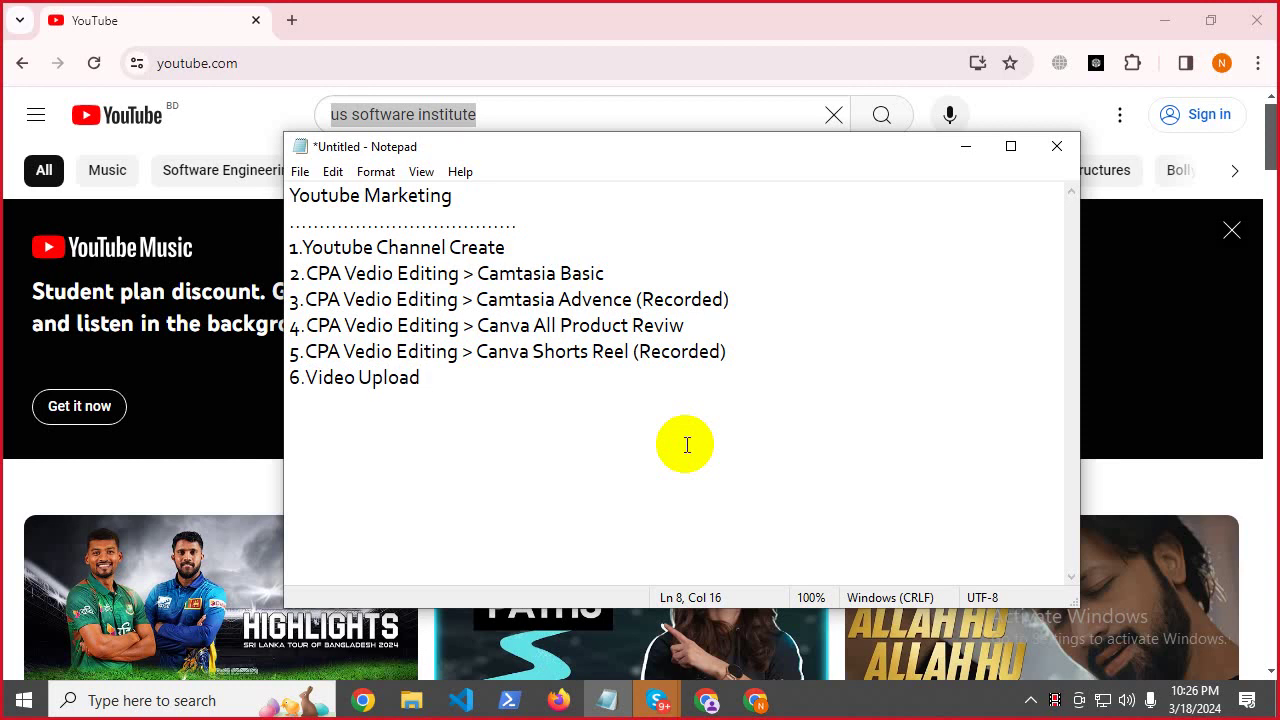
text(SEO)
key(Left)
key(Left)
key(Left)
text(Full)
click(500, 376)
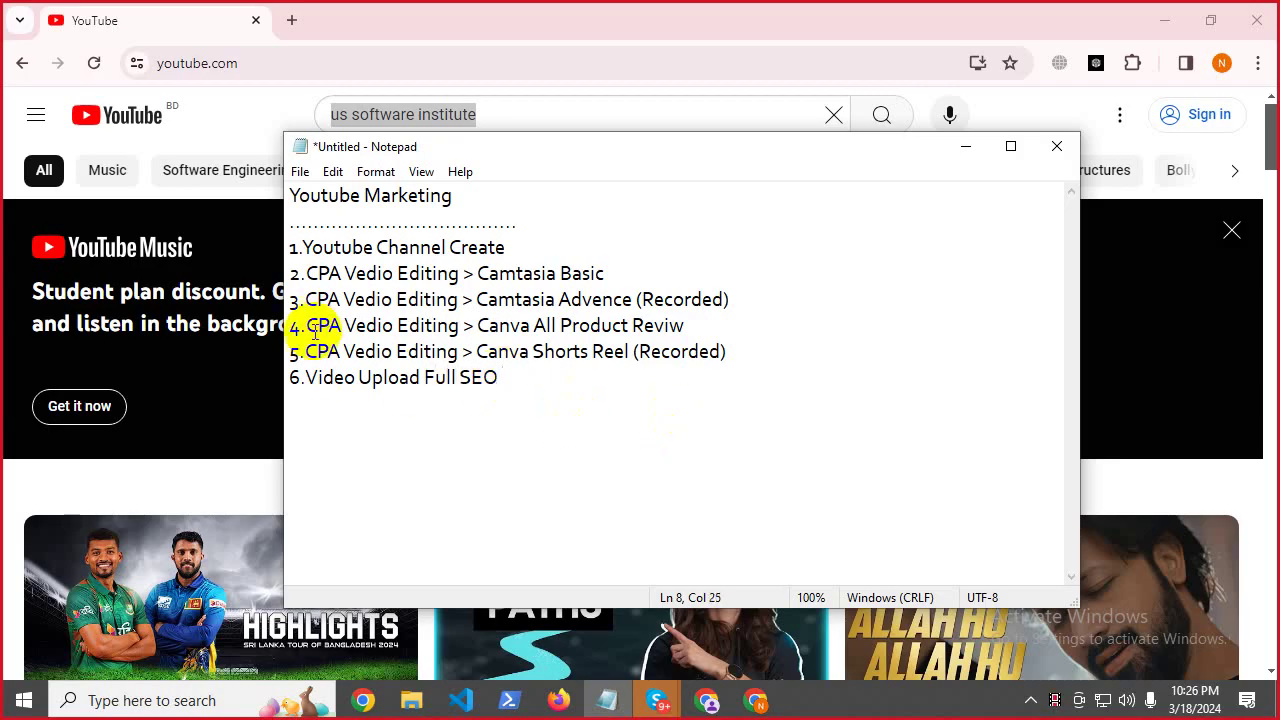
Insert "Youtube" before "Video" in the sixth list item, so it reads "6.Youtube Video Upload Full SEO".
drag(307, 379, 356, 384)
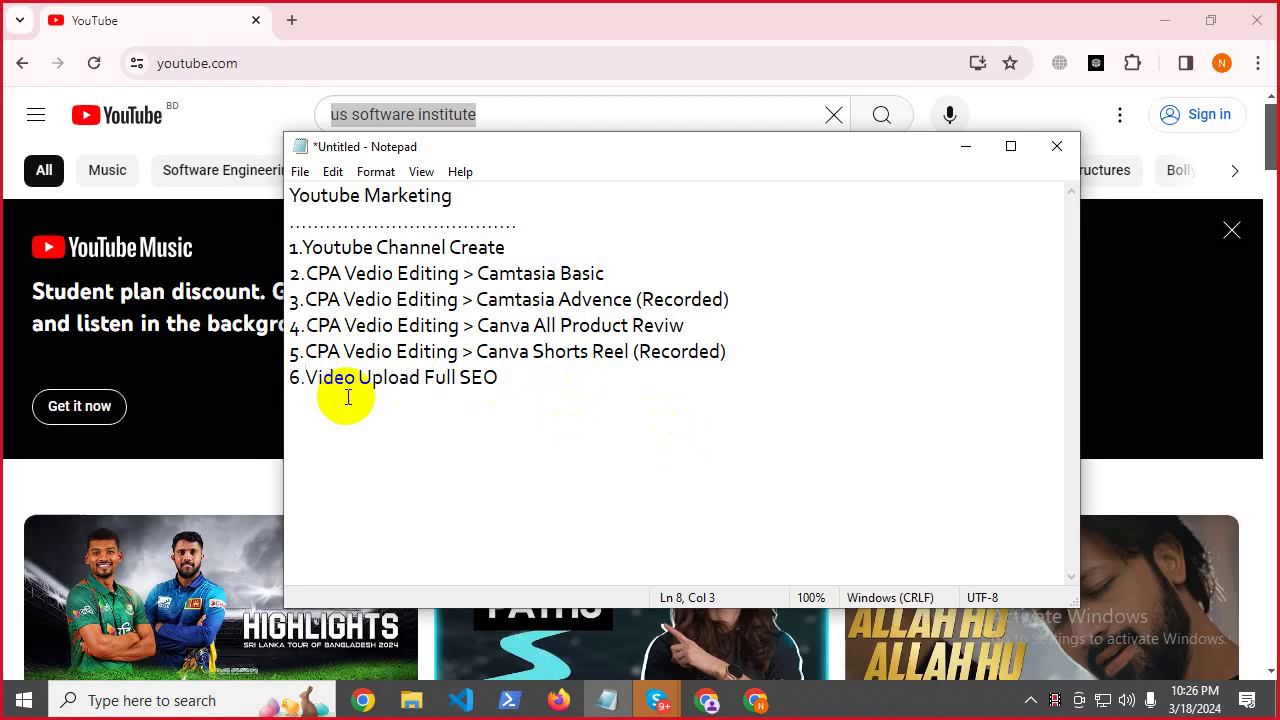
text(Yout)
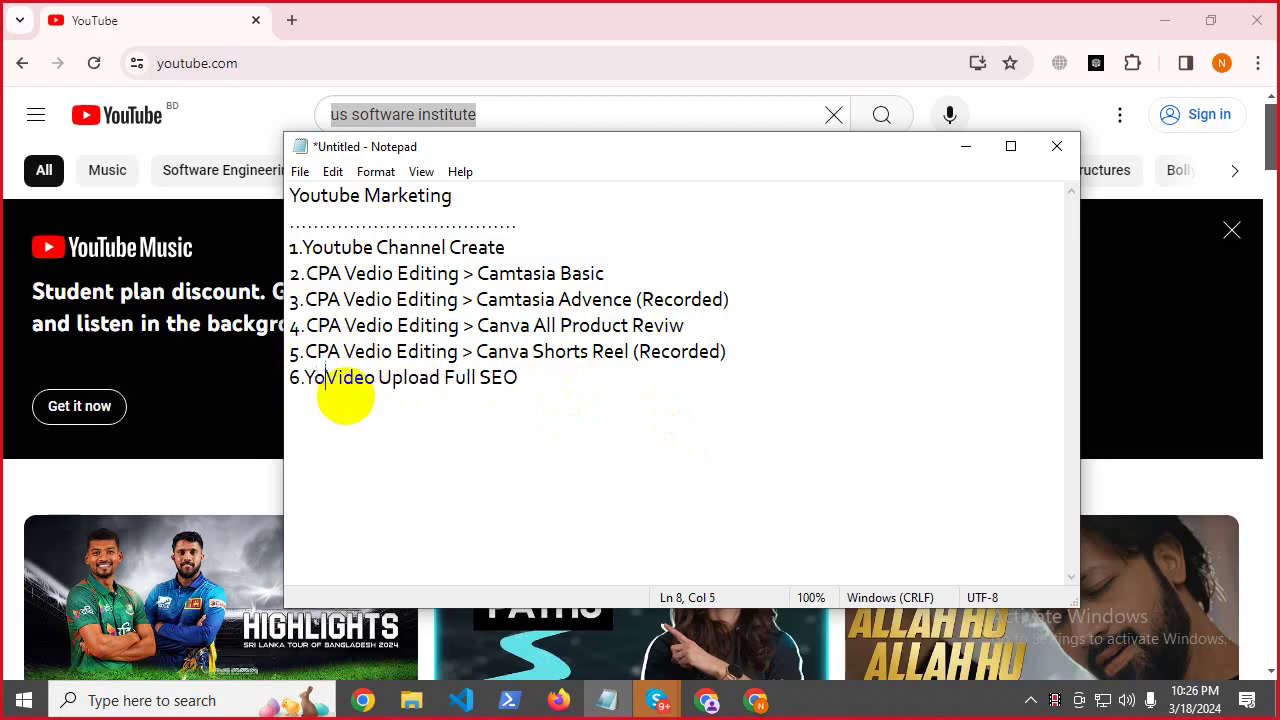
text(ube)
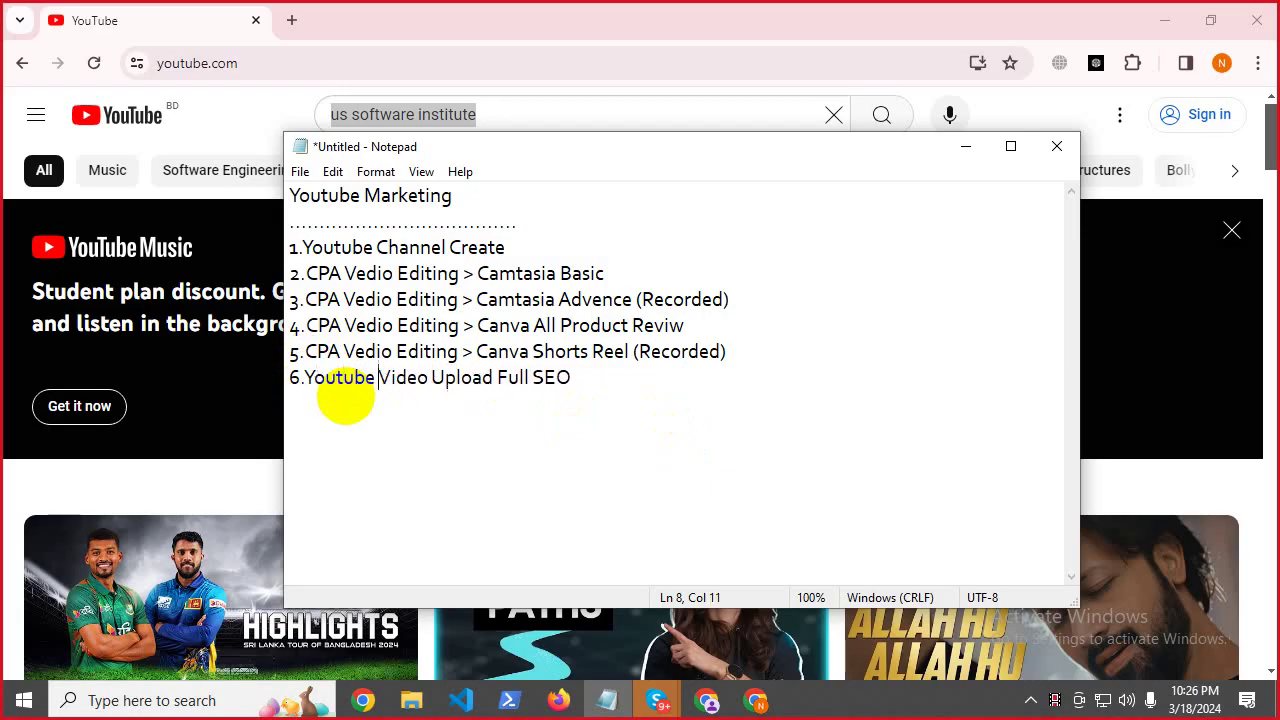
click(612, 388)
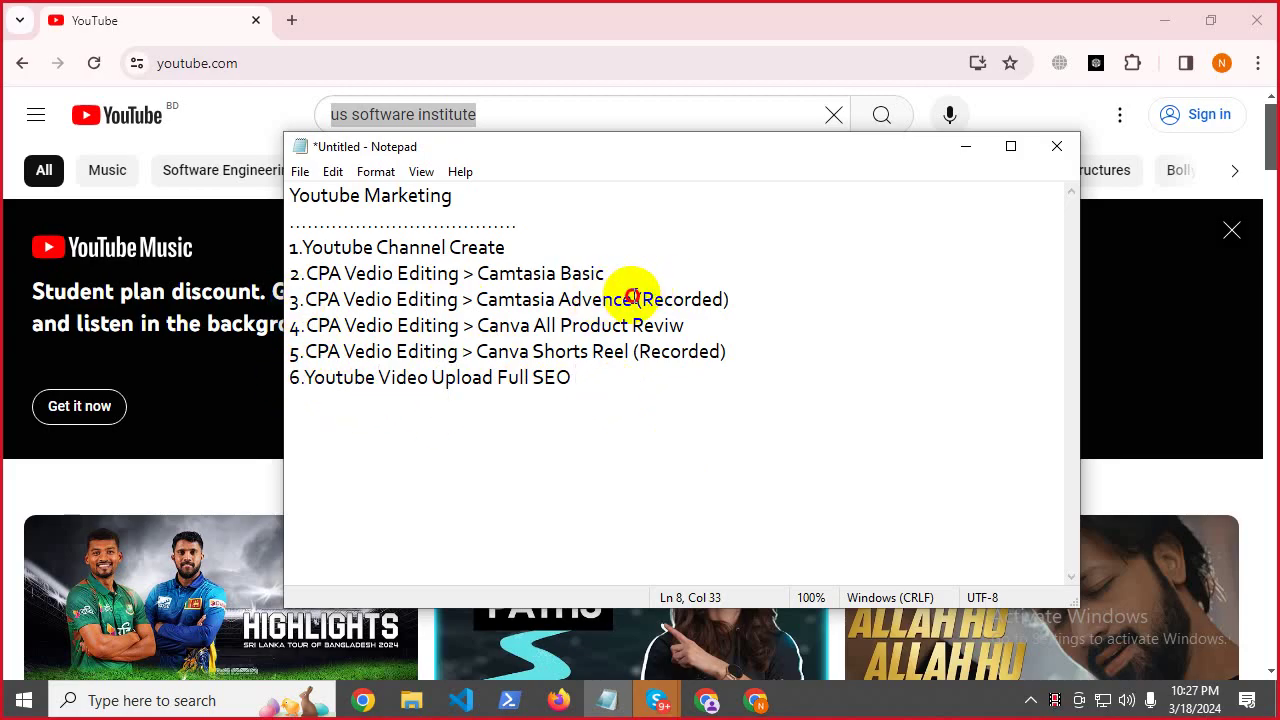
drag(632, 300, 730, 300)
drag(643, 351, 766, 350)
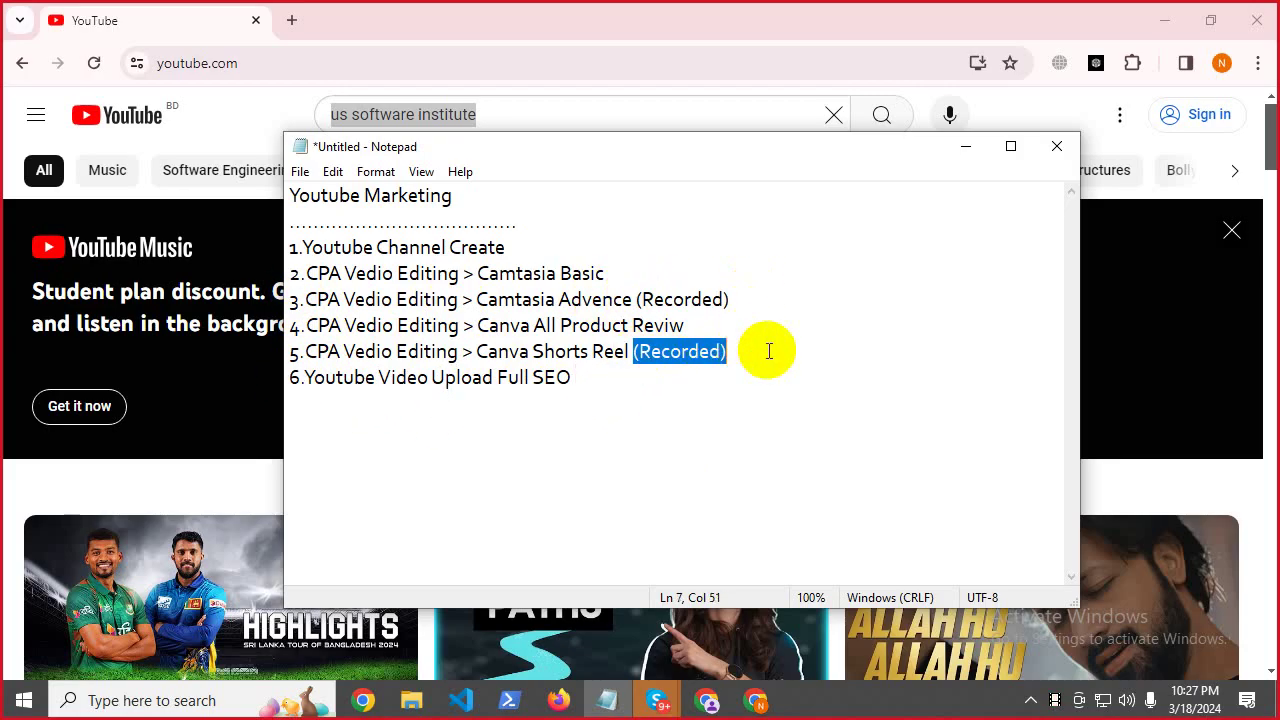
click(300, 270)
click(290, 247)
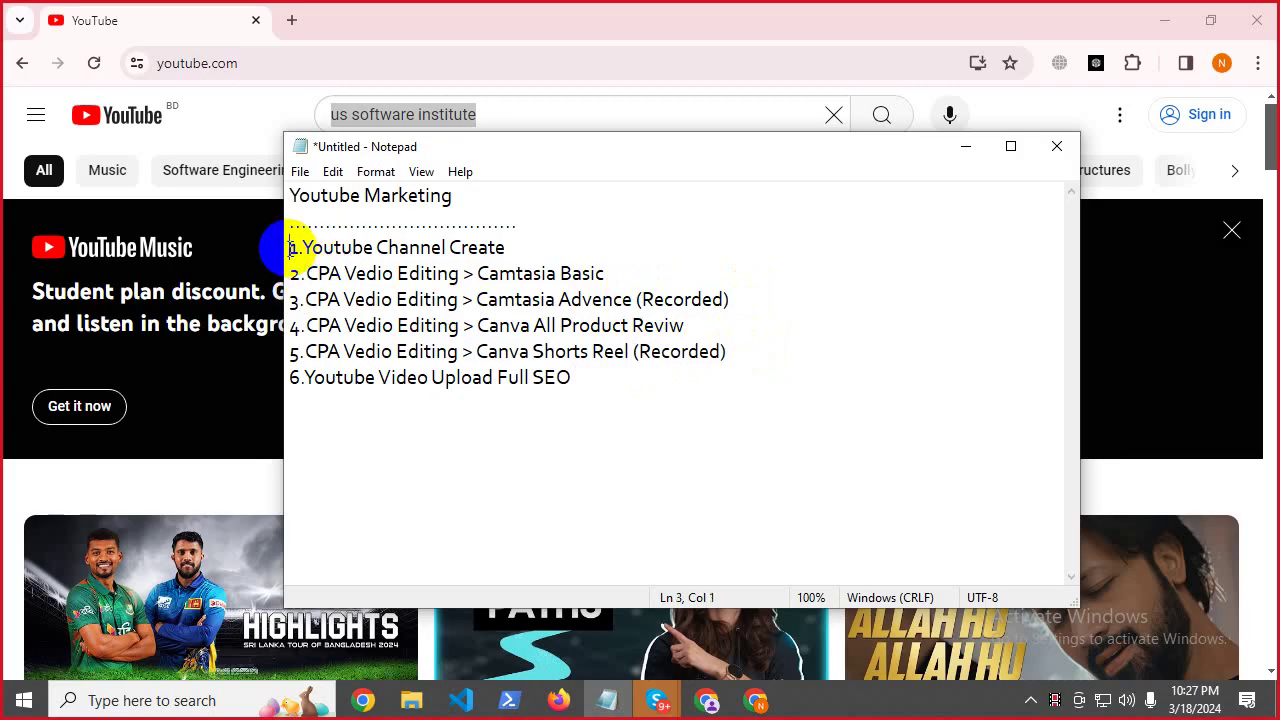
Copy the entire Youtube Marketing note, from its heading through the sixth list item.
drag(294, 194, 611, 403)
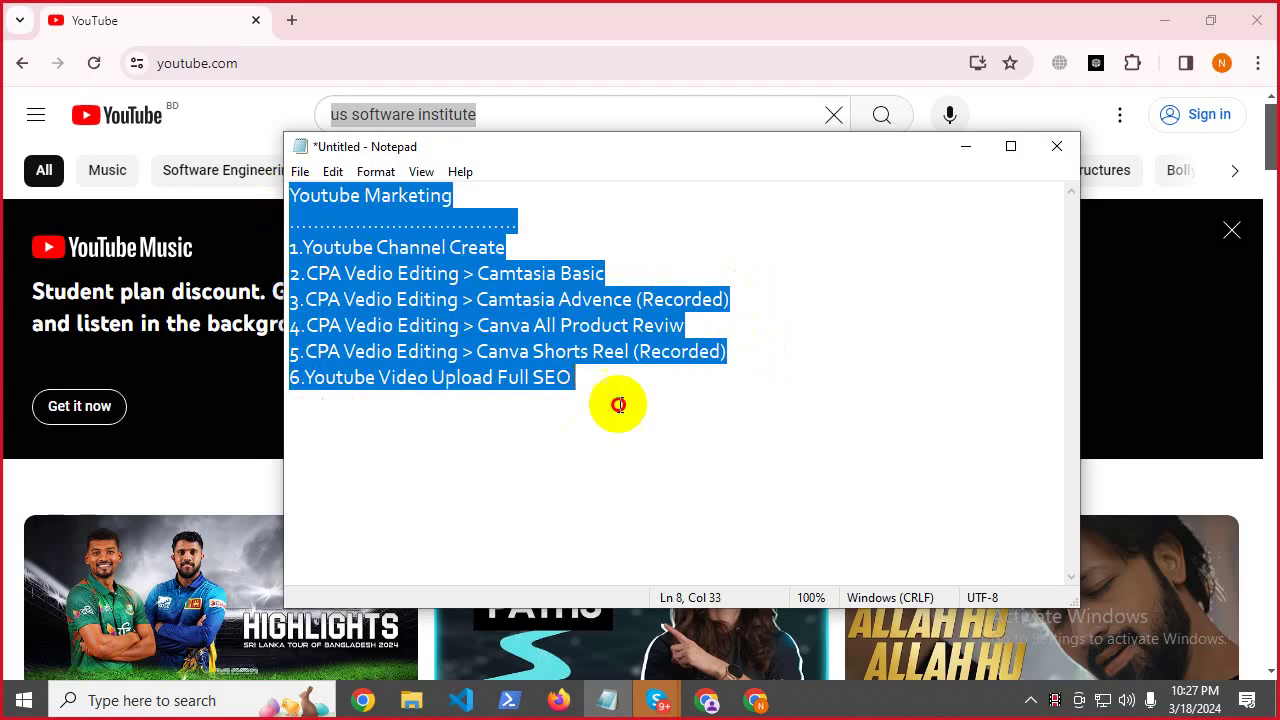
right_click(508, 320)
click(560, 383)
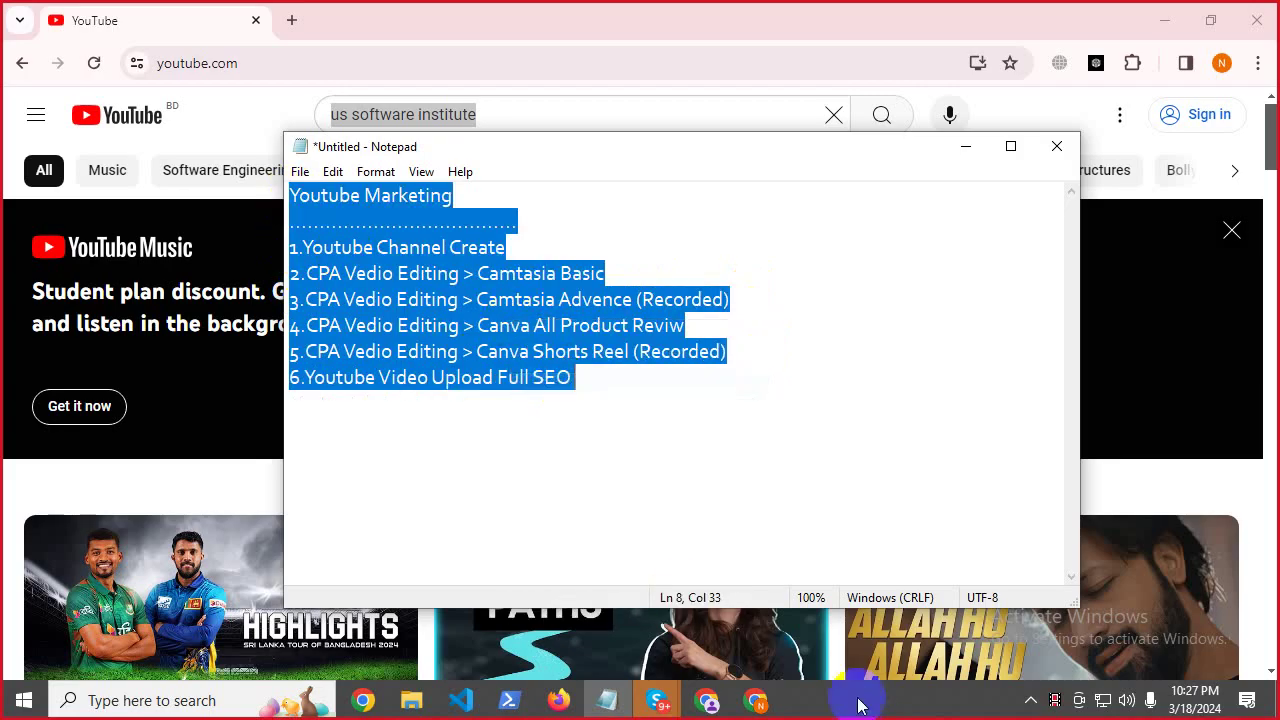
Switch to the Skype class call, paste the copied Youtube Marketing outline into the call chat and send it.
click(707, 700)
mouse_move(656, 700)
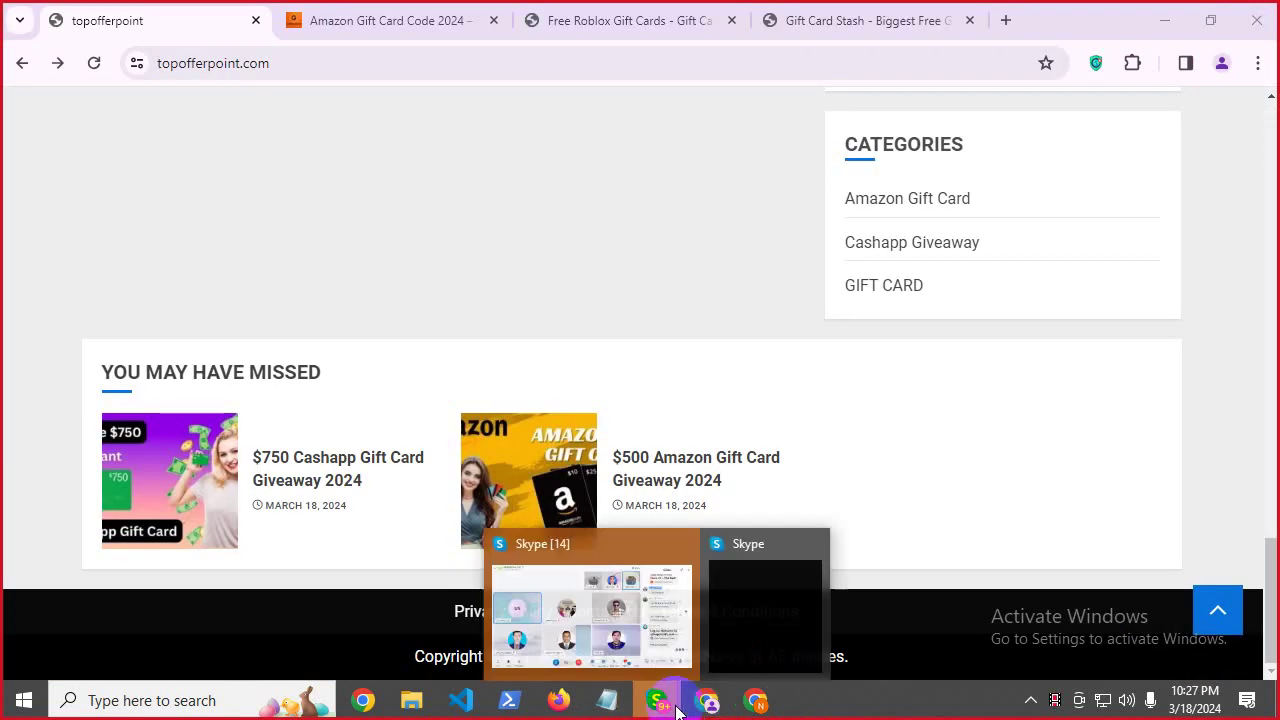
click(629, 606)
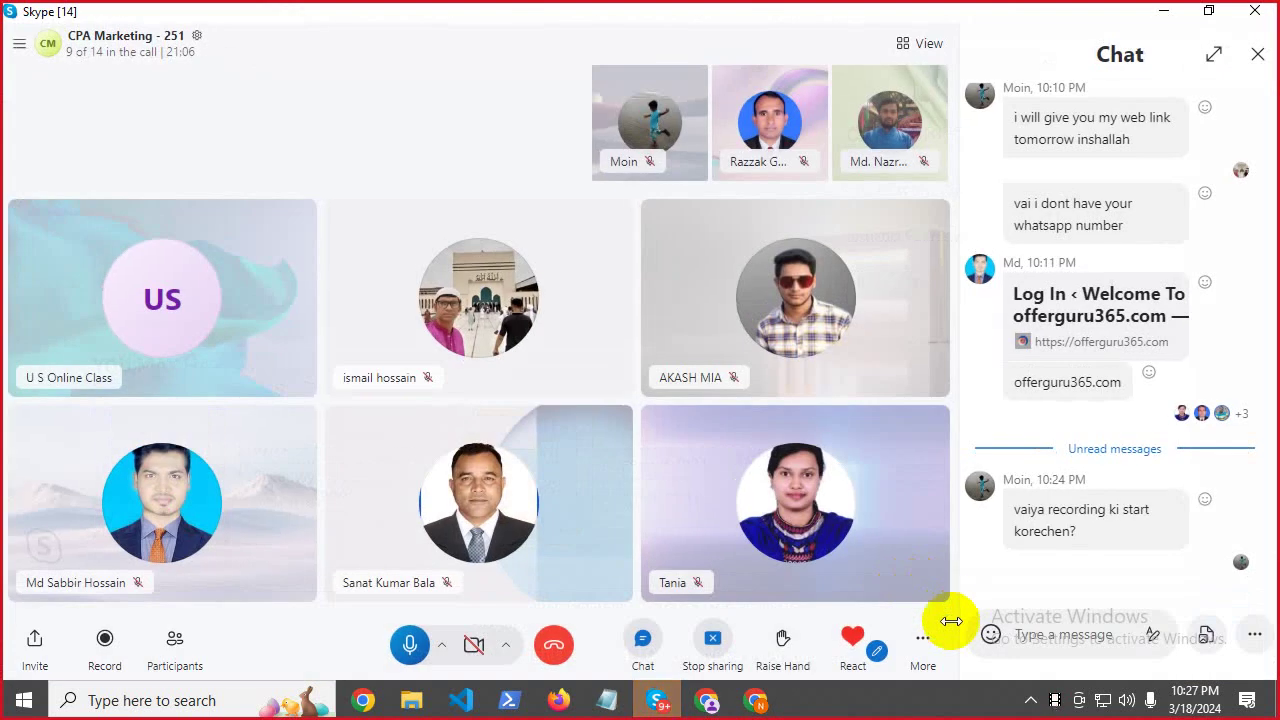
right_click(1037, 630)
click(1068, 618)
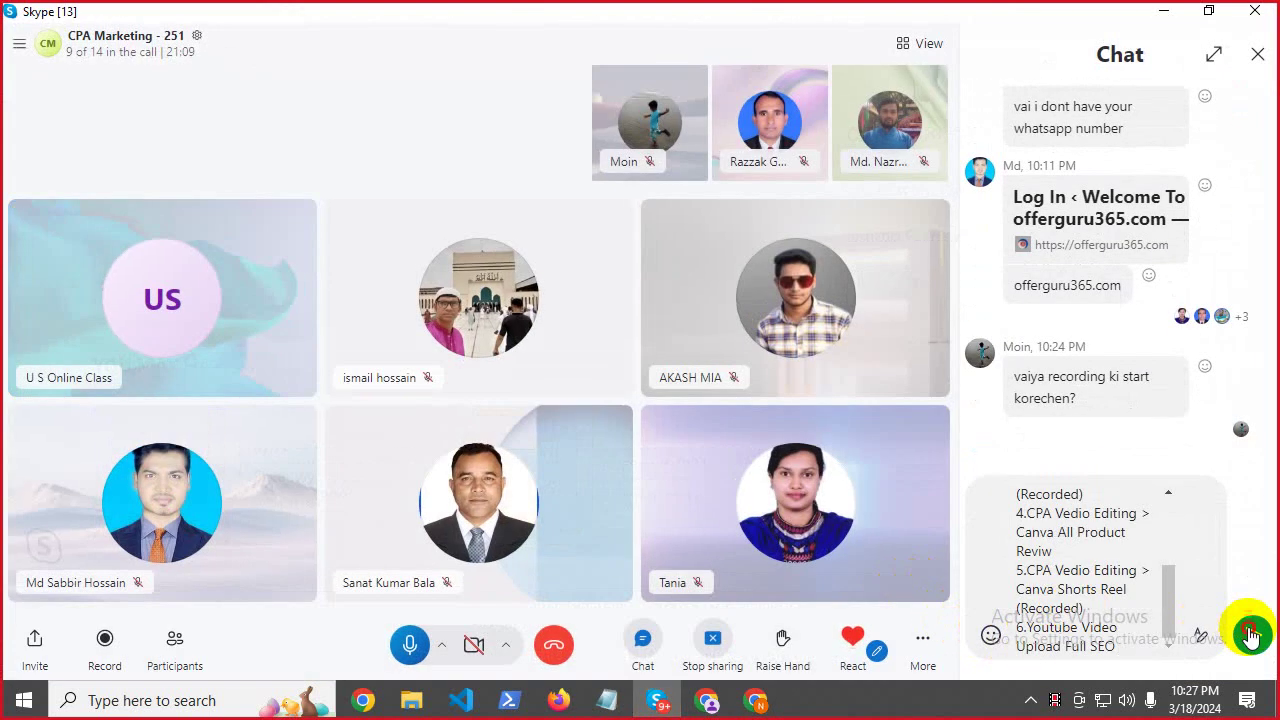
click(1248, 622)
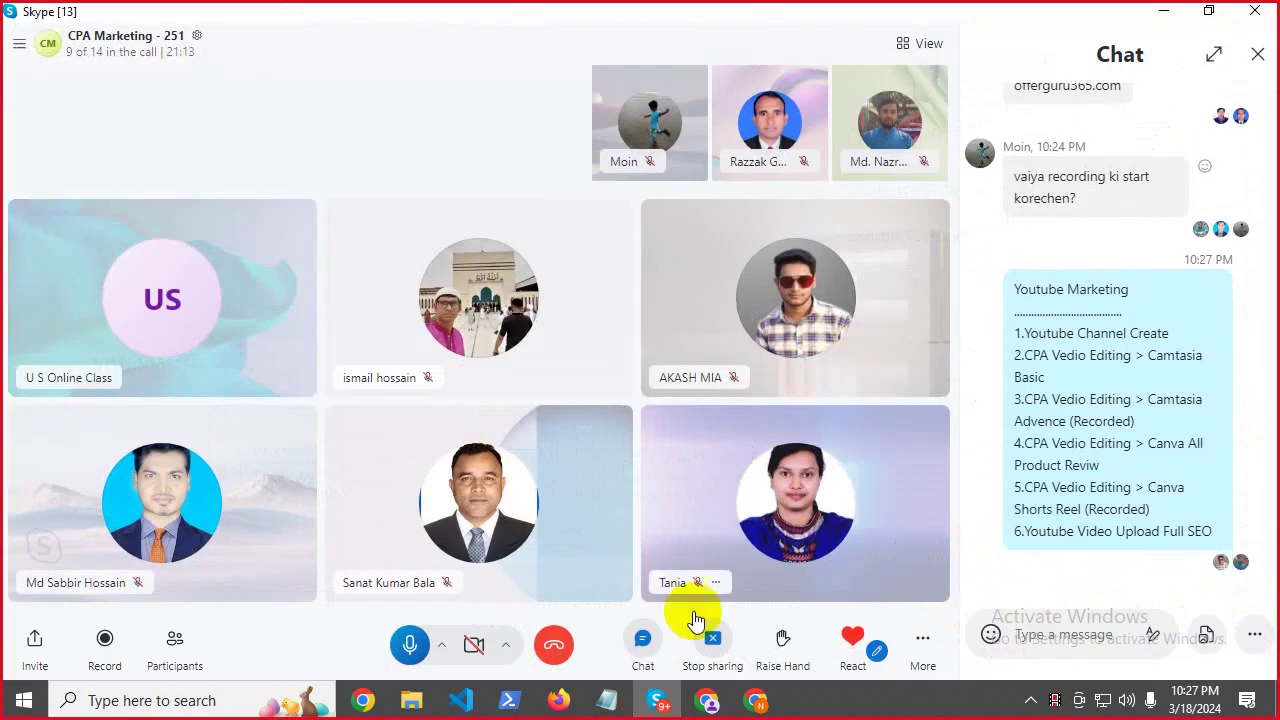
Return to the Notepad note, highlight the first item "Youtube Channel Create" and minimize the note.
click(607, 700)
click(310, 249)
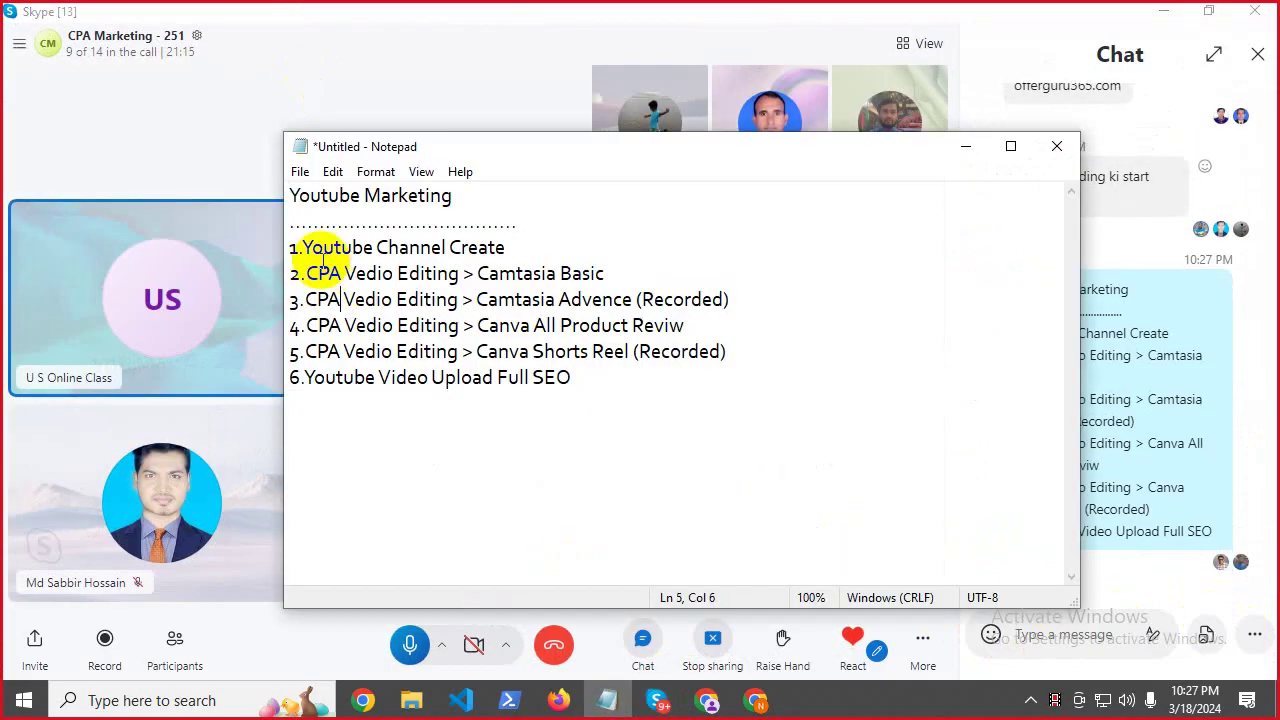
drag(310, 249, 563, 240)
click(520, 251)
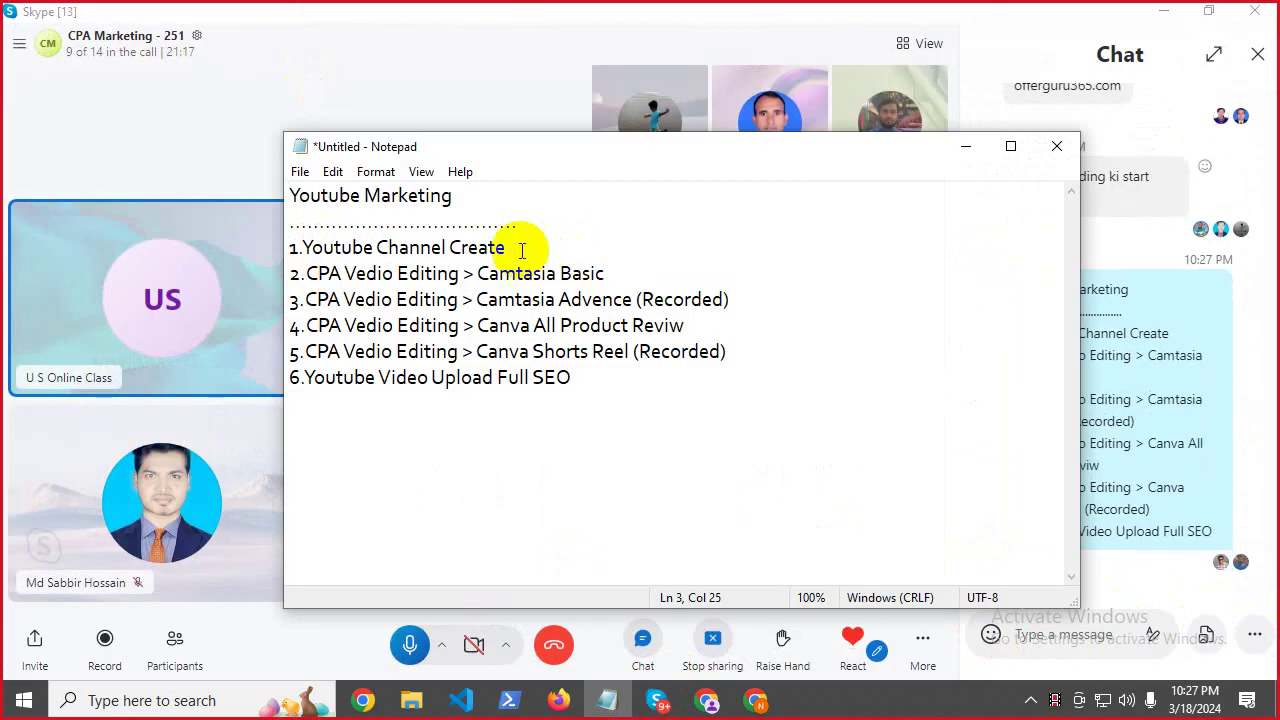
drag(312, 251, 643, 240)
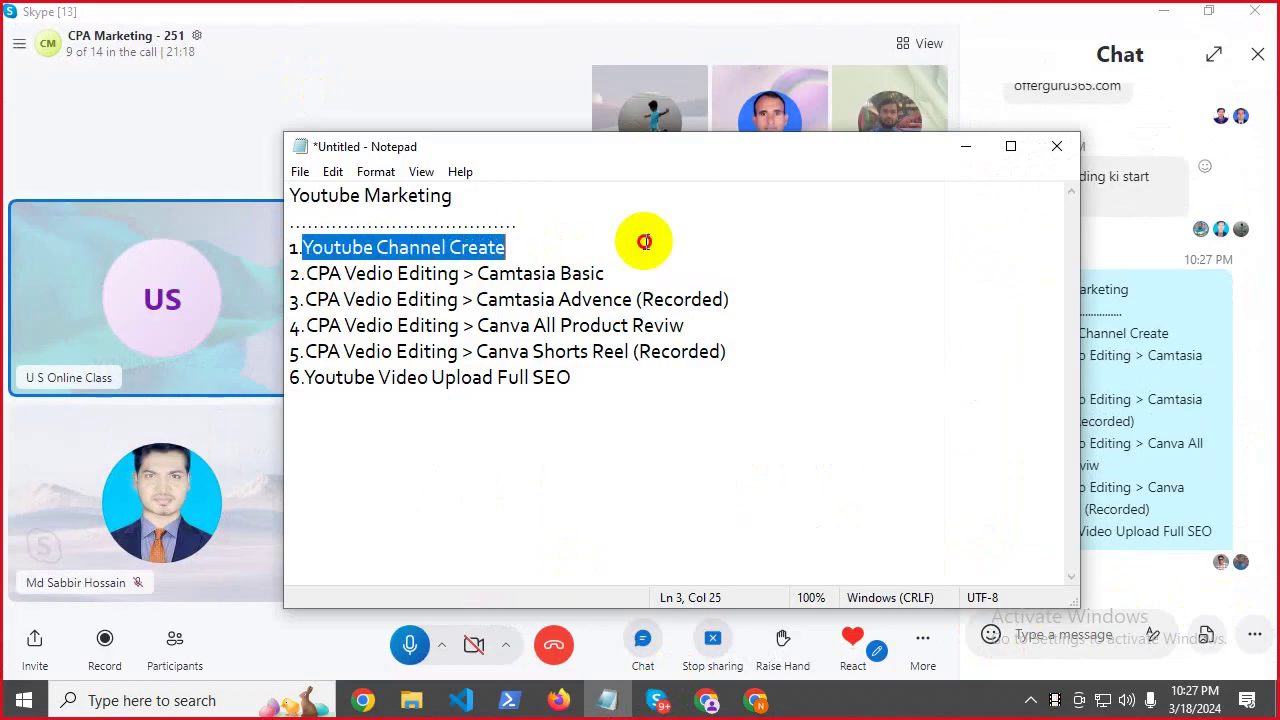
click(966, 146)
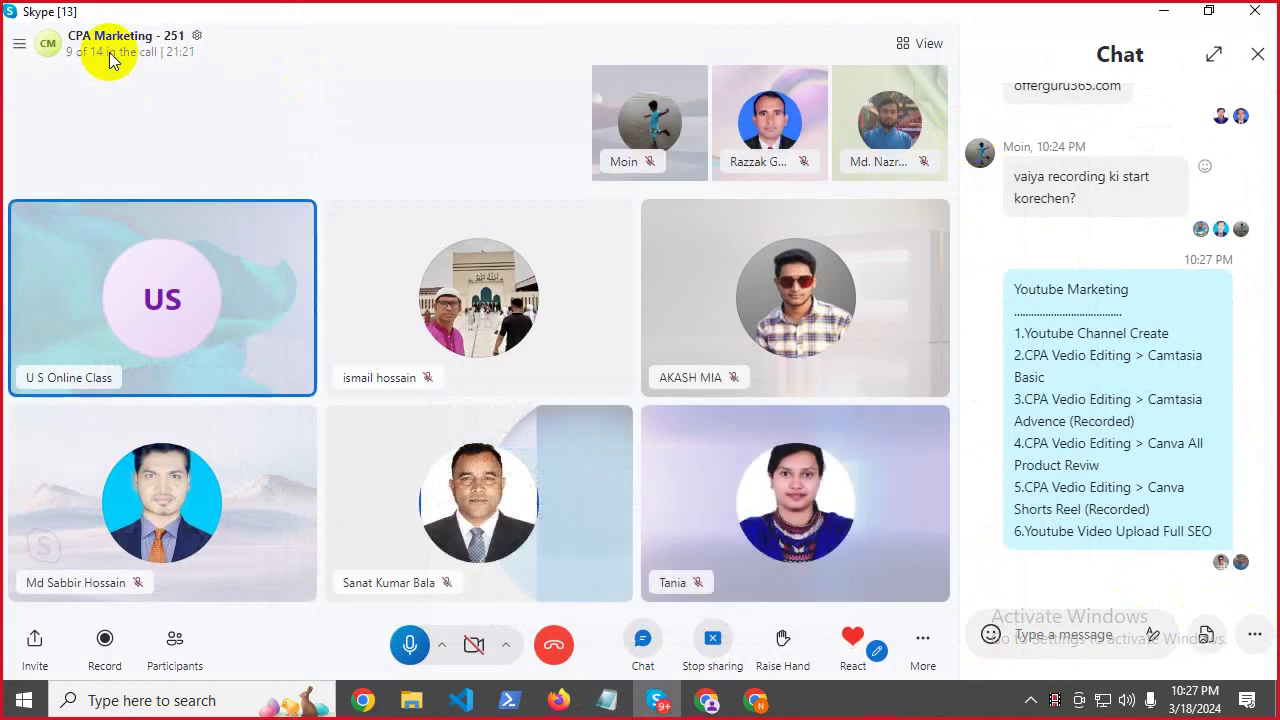
Check the call's participant list for who is on the call and who is not, and close it.
click(109, 54)
scroll(643, 291, down, 5)
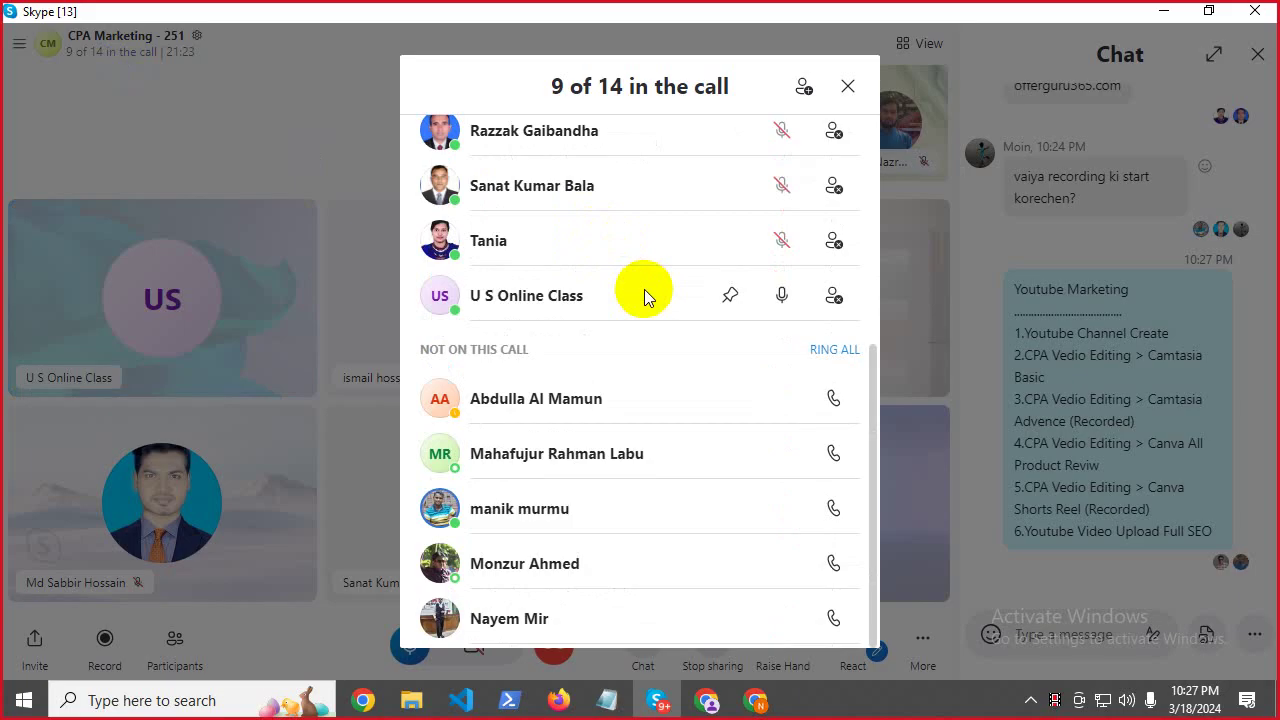
scroll(645, 295, up, 5)
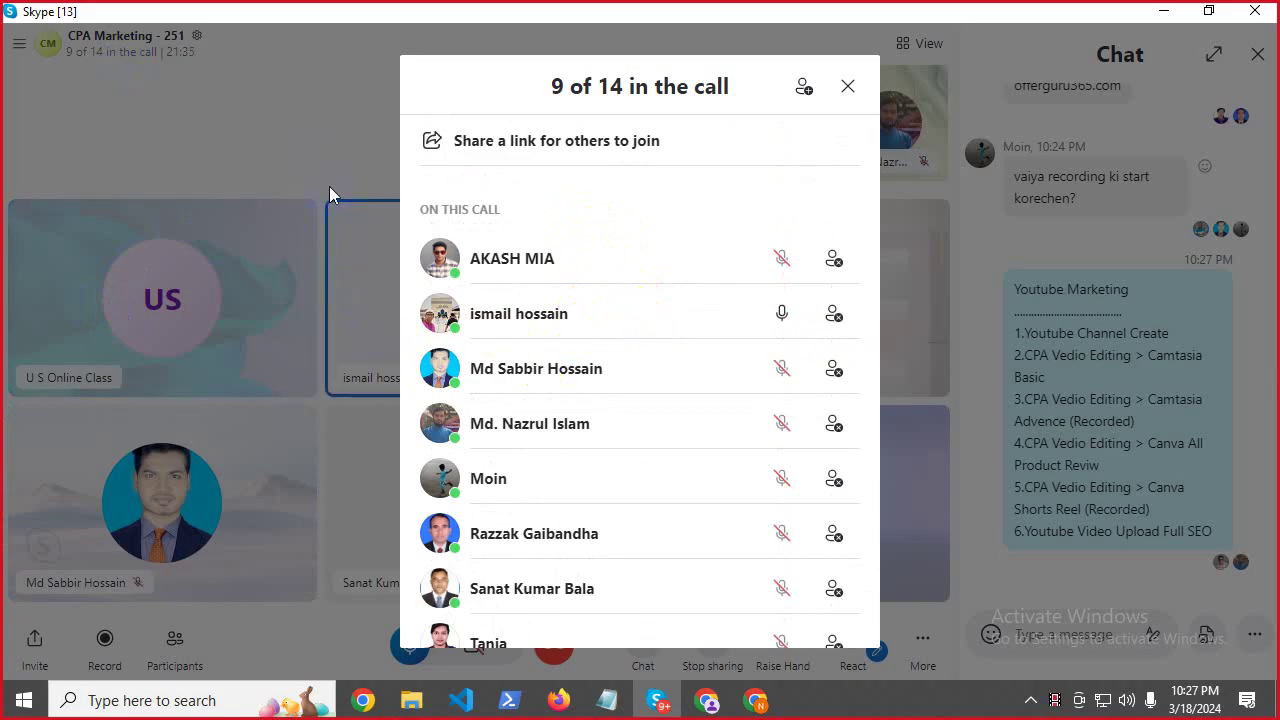
scroll(600, 515, down, 4)
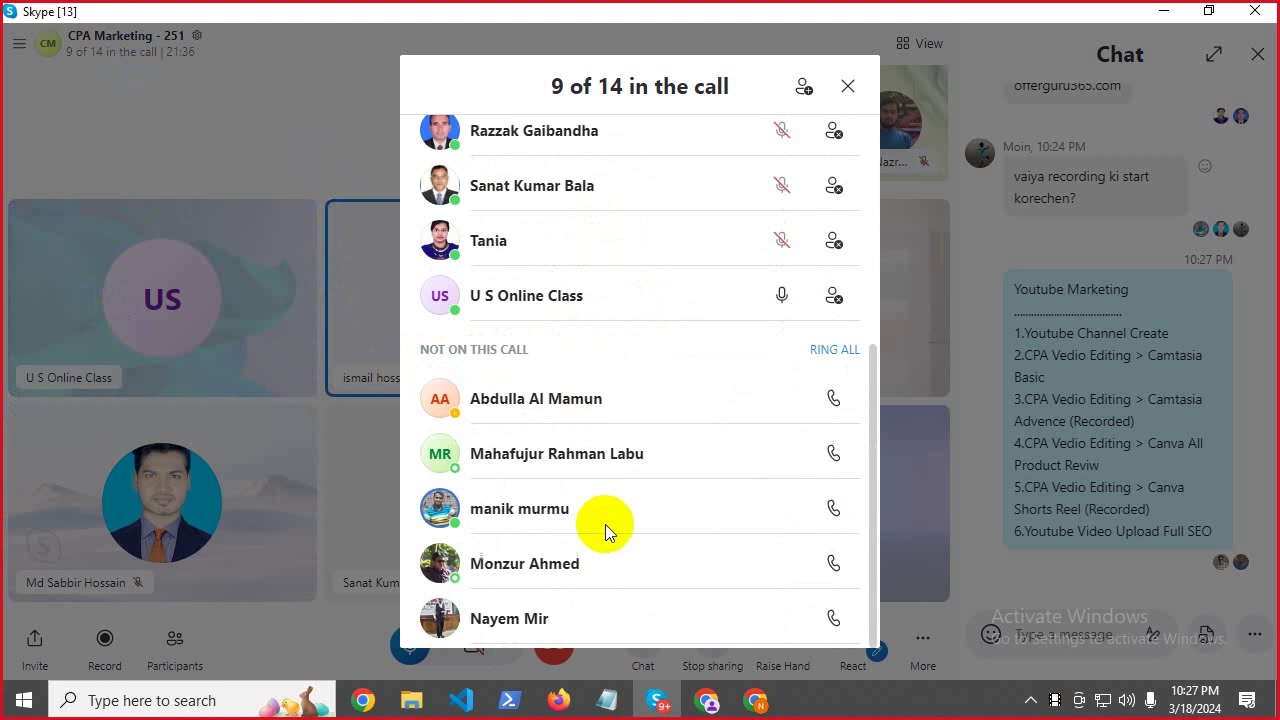
click(240, 172)
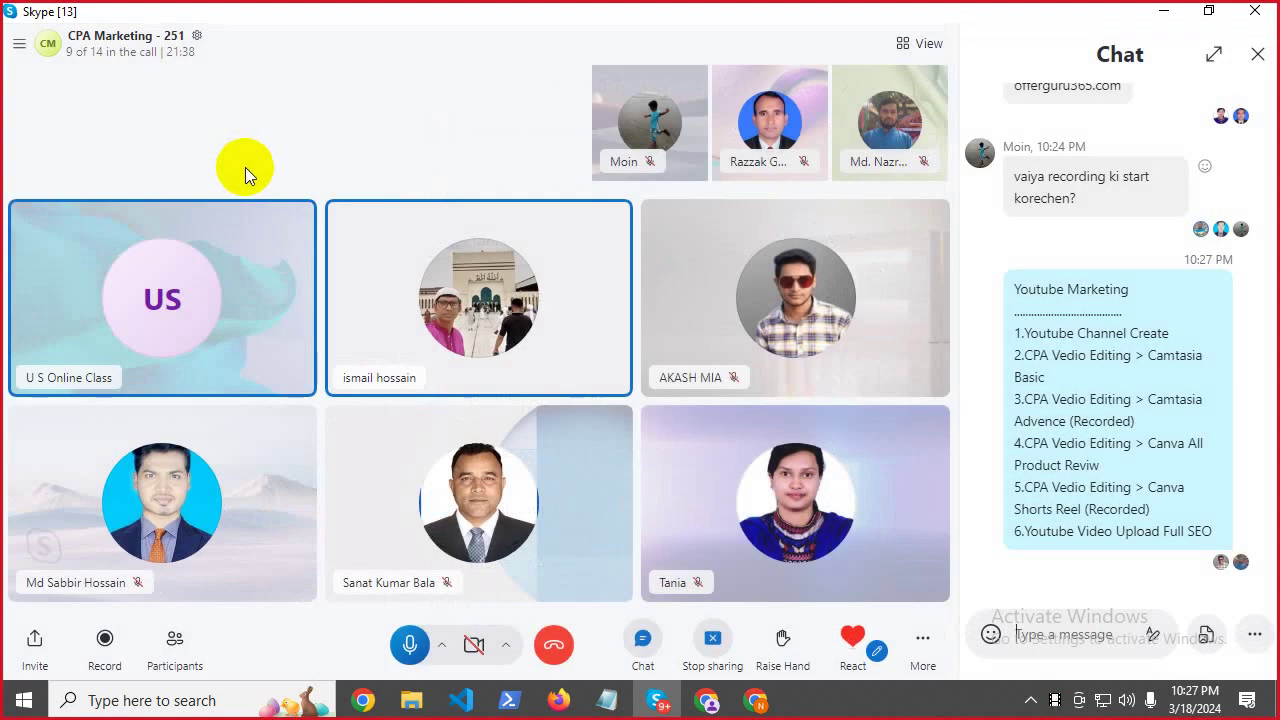
Minimize the Skype call and close the topofferpoint tab in Chrome.
click(1180, 10)
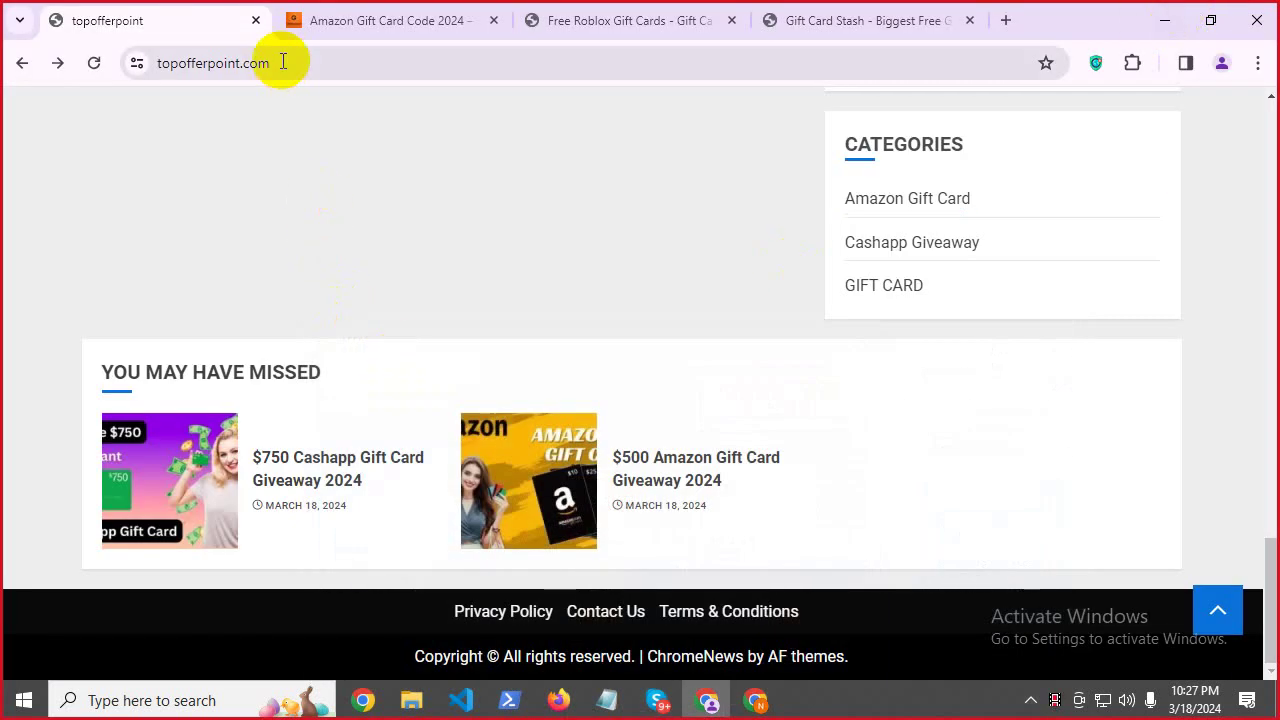
click(1222, 63)
click(1237, 66)
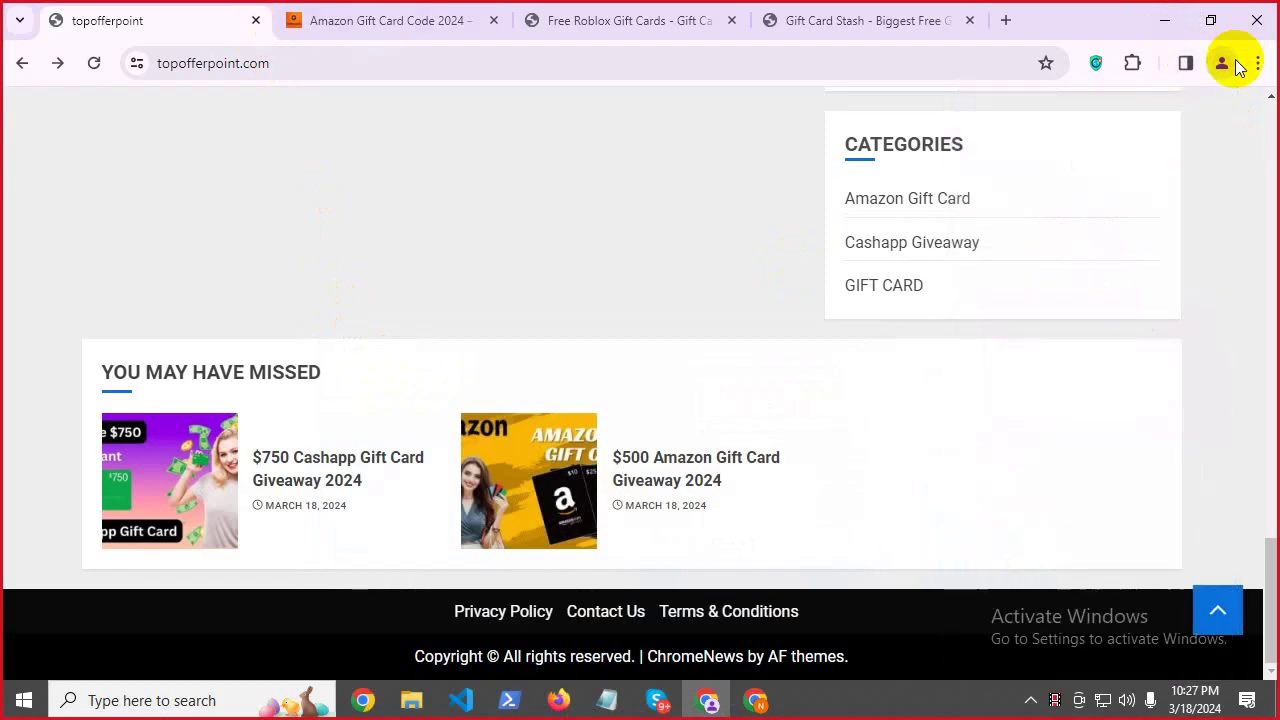
click(256, 24)
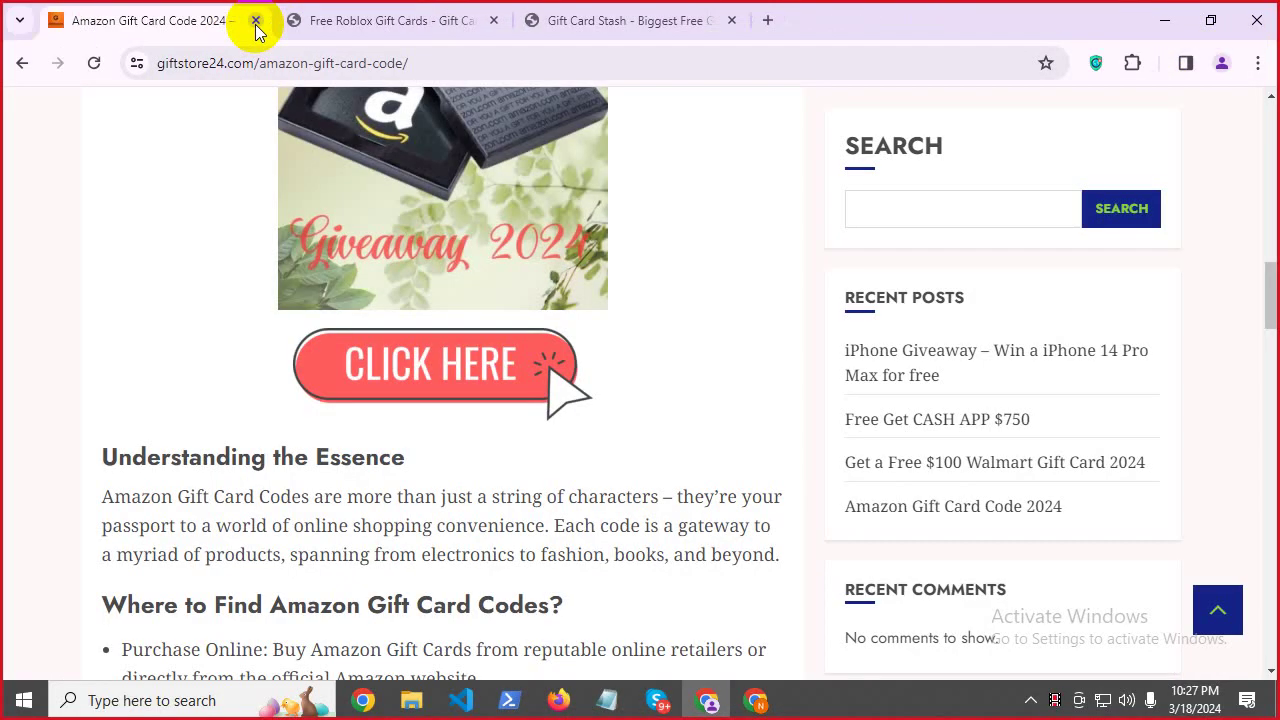
Turn off the browser VPN and close the remaining gift card tabs, leaving one new blank tab.
click(1096, 63)
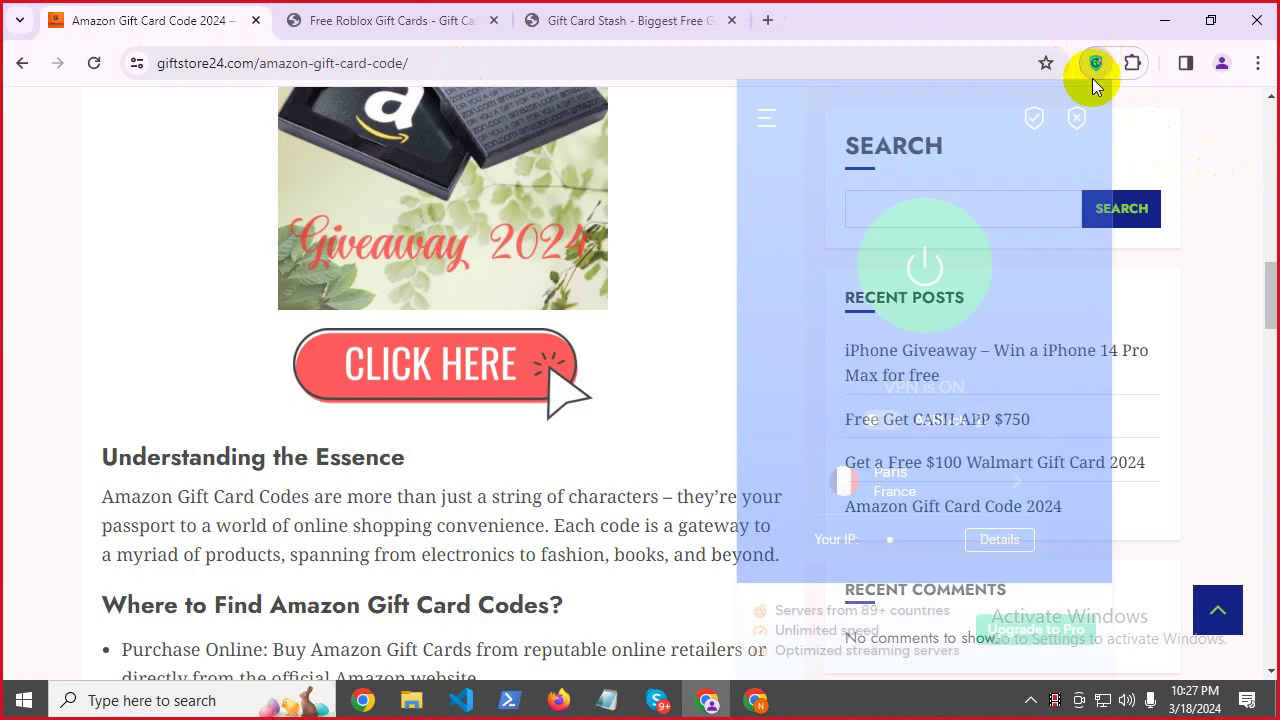
click(922, 270)
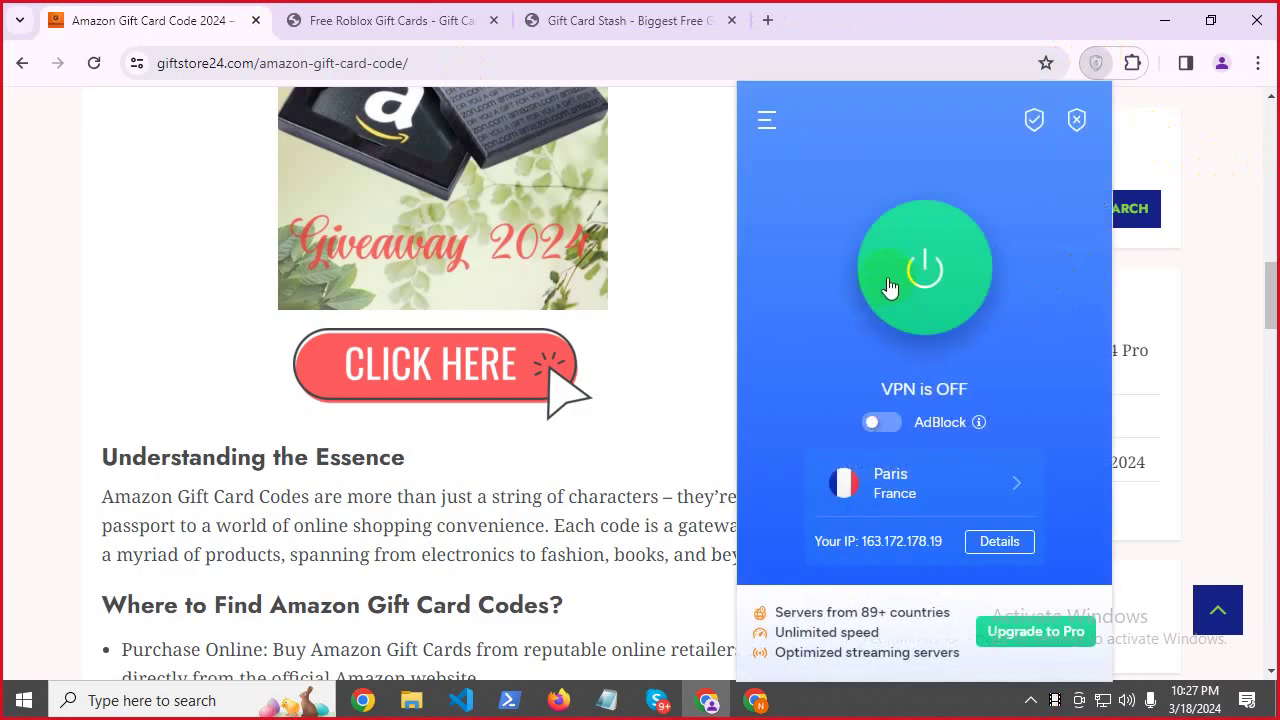
click(246, 25)
click(254, 21)
click(254, 21)
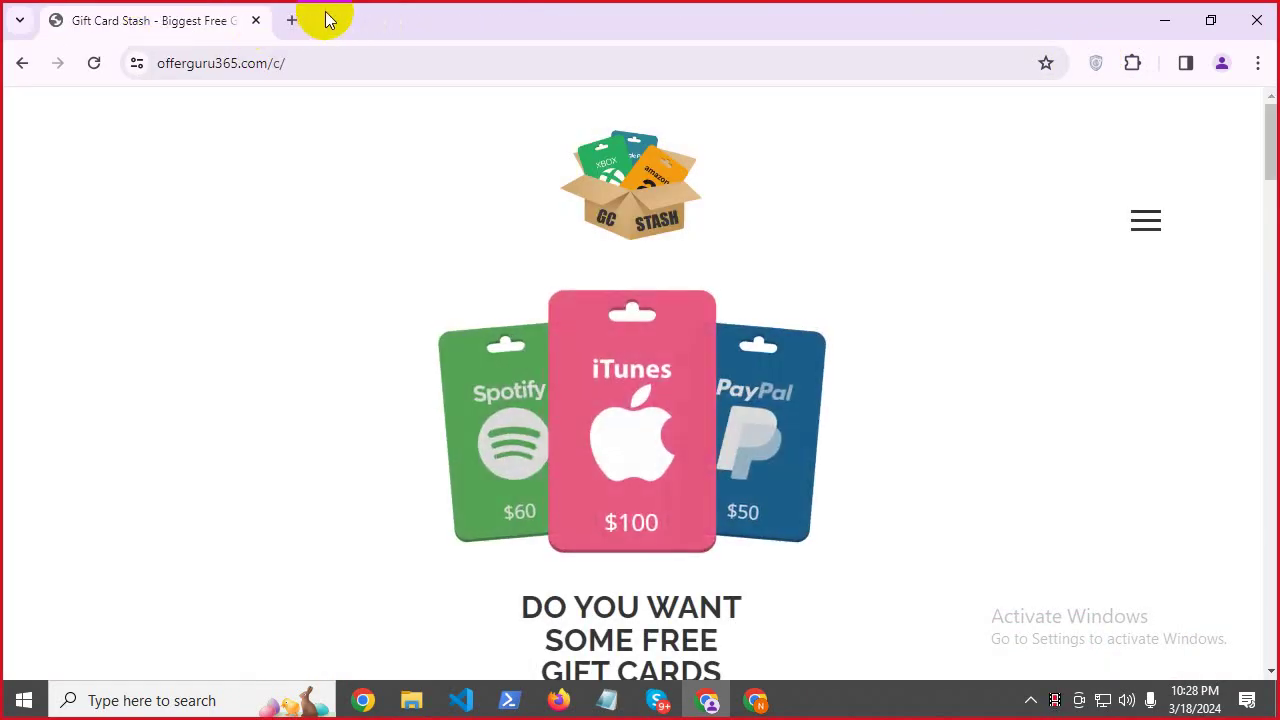
click(292, 19)
click(255, 20)
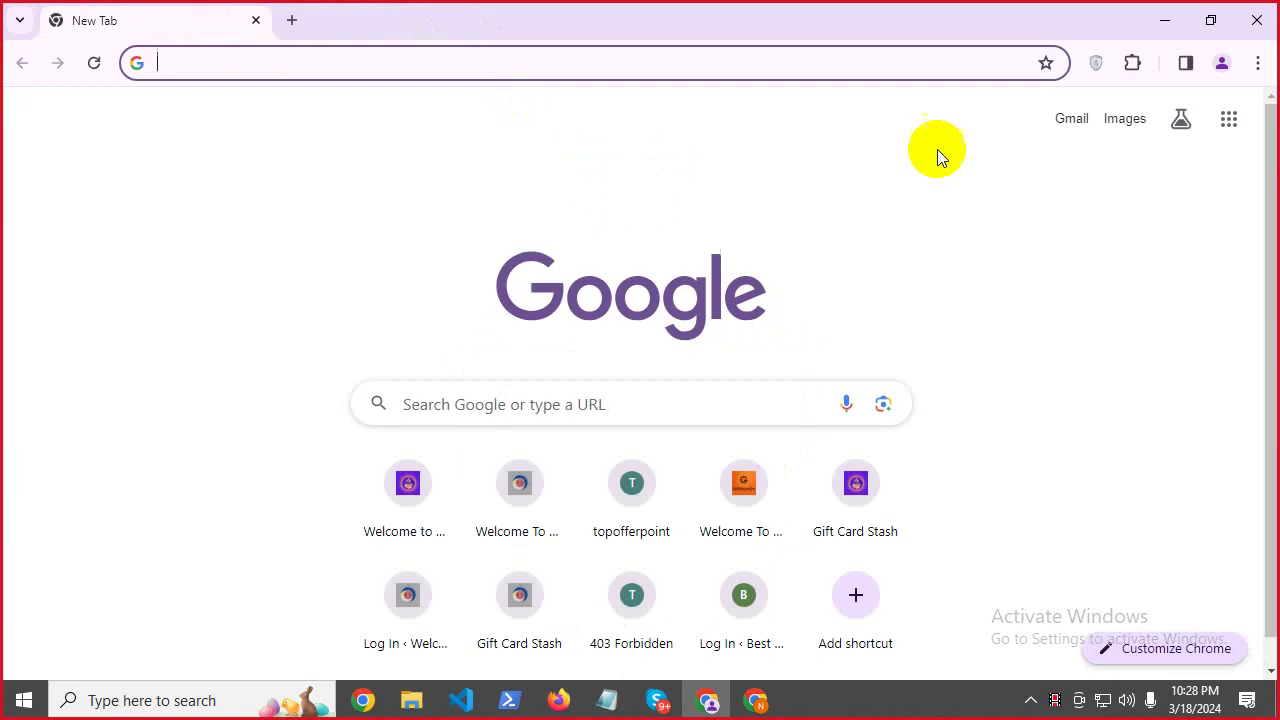
Go to the Gmail page and open a window for the Chrome profile labelled "Cpa 251".
click(1071, 124)
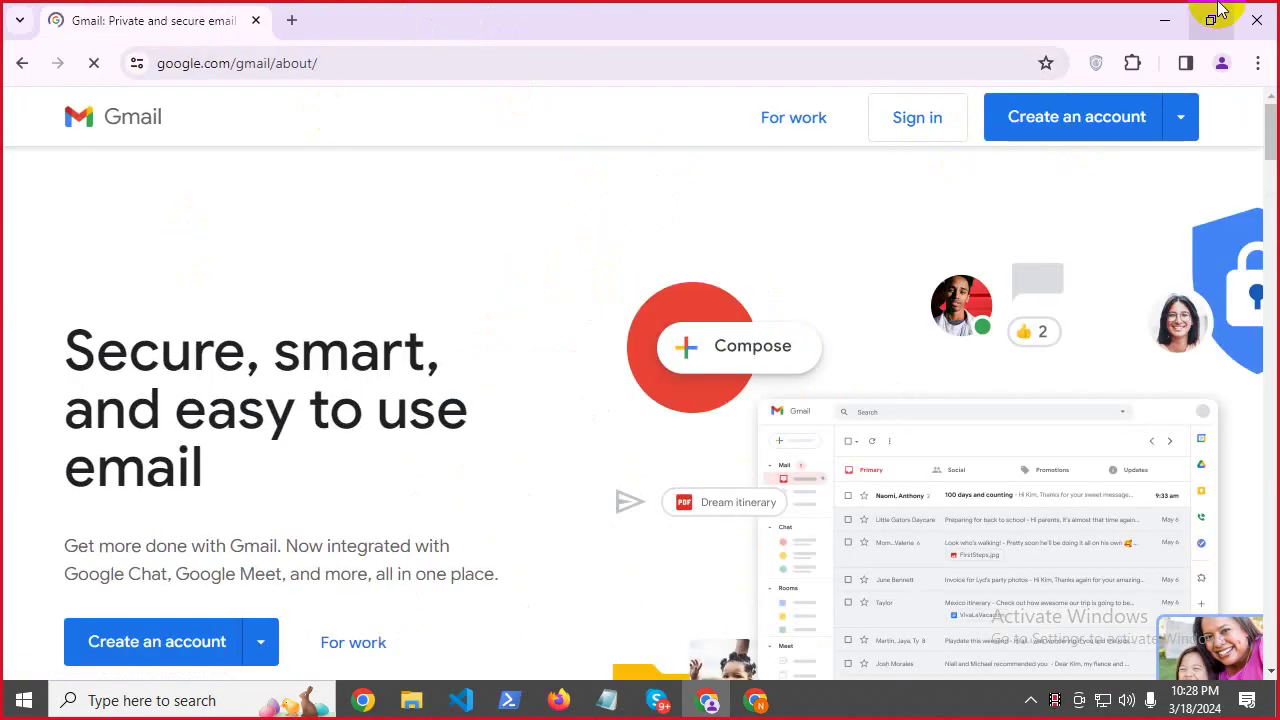
click(1221, 63)
drag(1226, 150, 1220, 690)
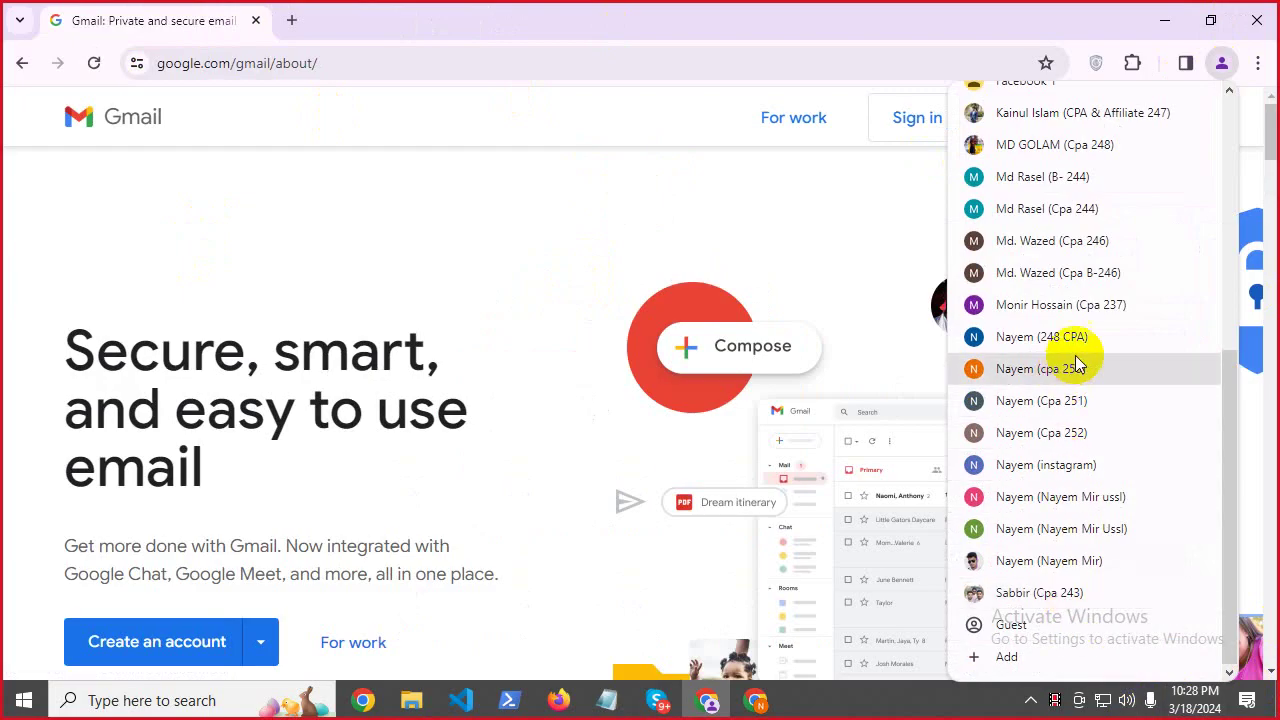
click(1060, 403)
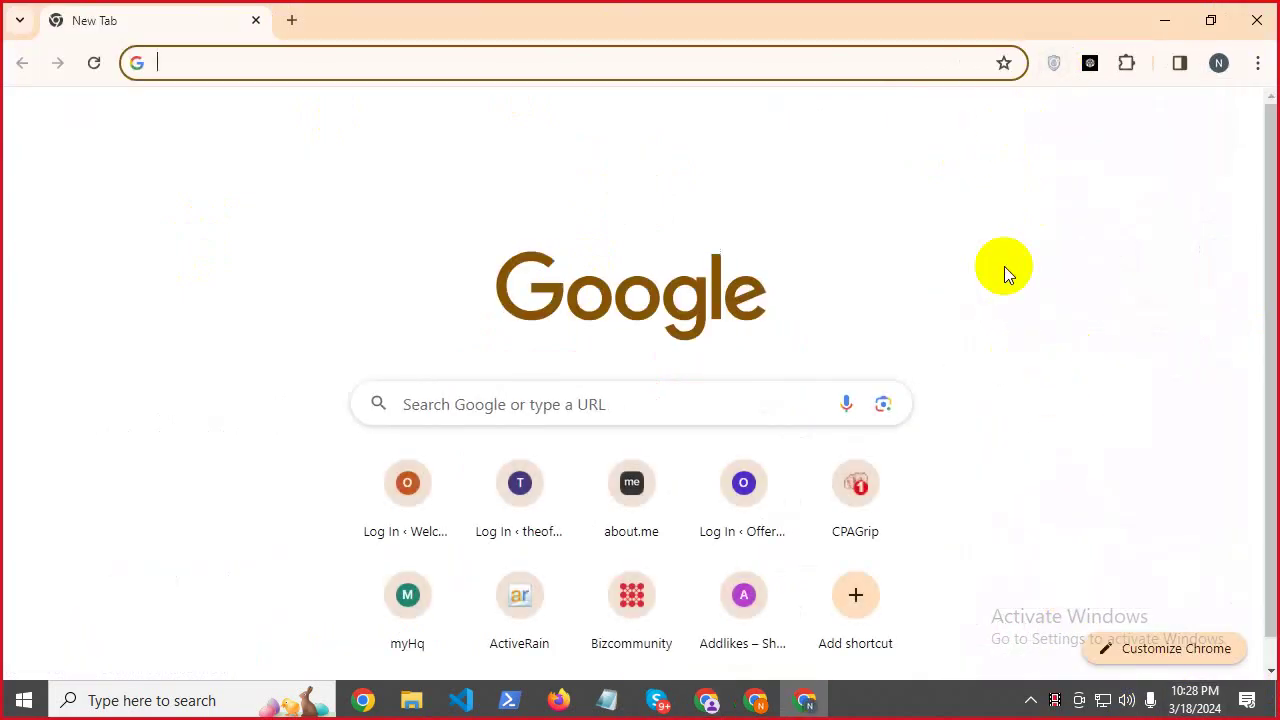
click(1019, 215)
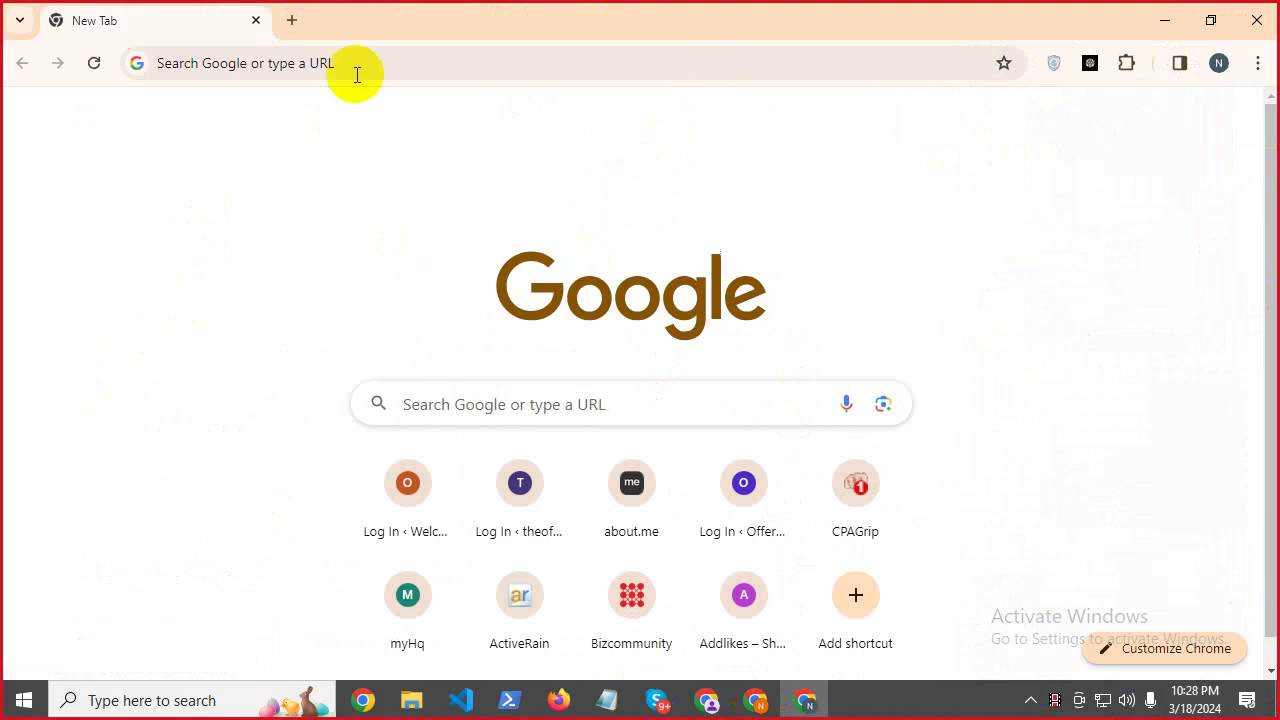
Open the Cpa 251 profile's Gmail inbox in a new tab, close the empty tab and look through the messages.
click(288, 17)
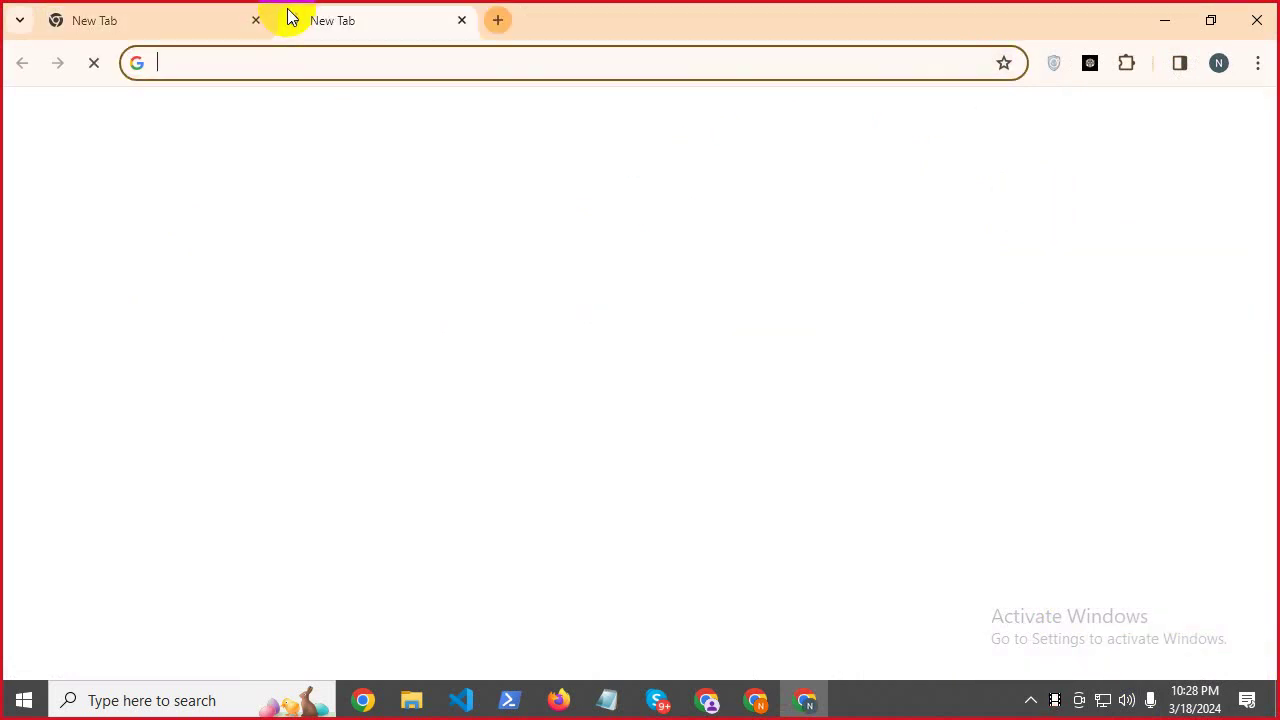
click(240, 40)
click(380, 12)
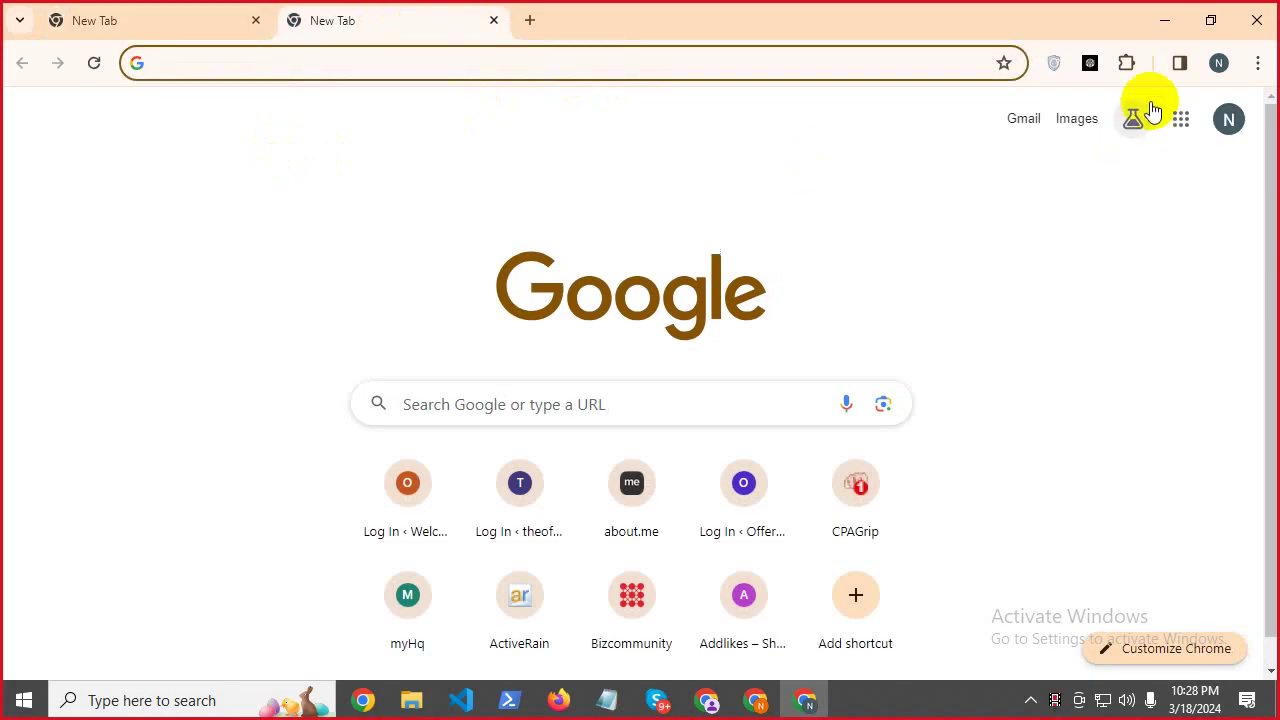
click(1024, 119)
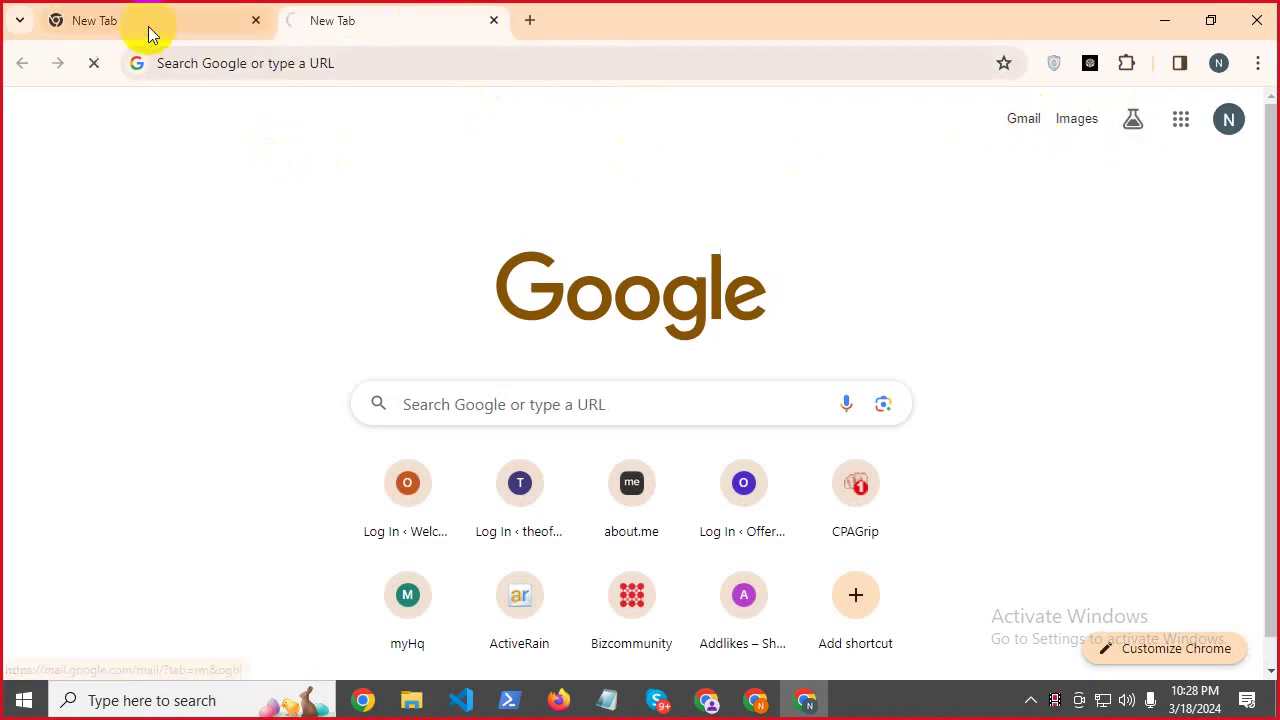
click(255, 21)
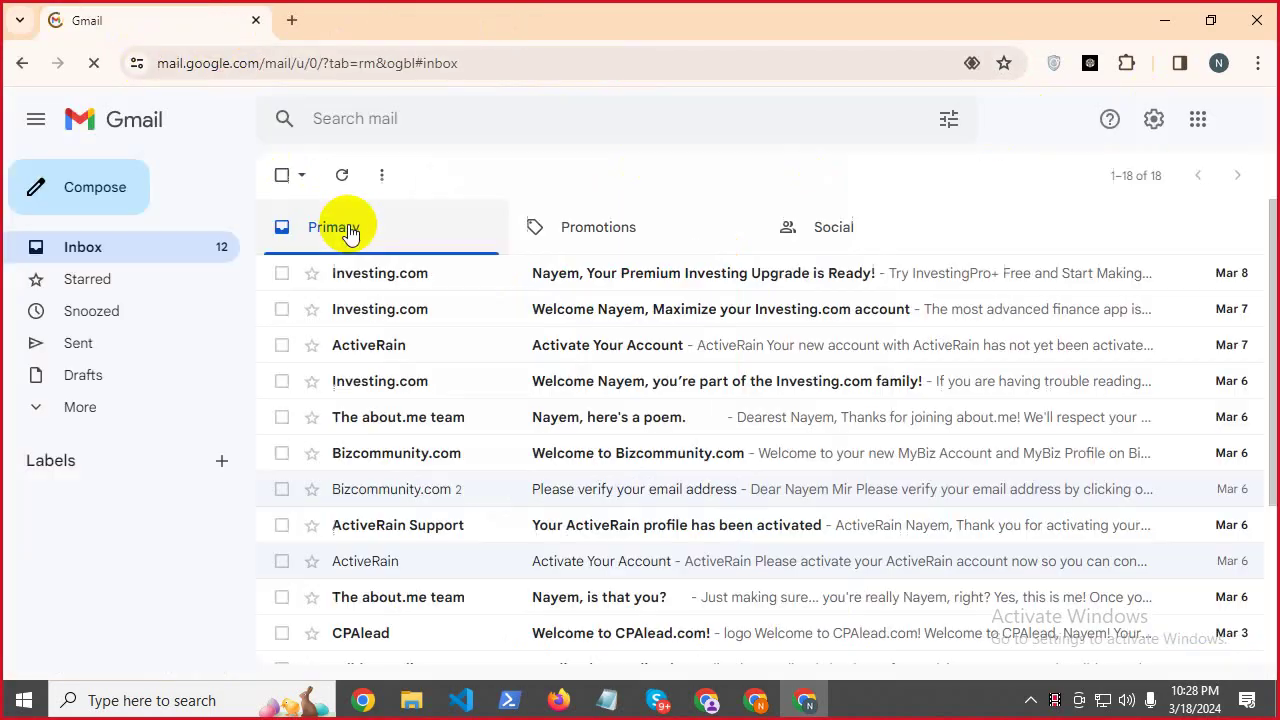
scroll(451, 451, down, 3)
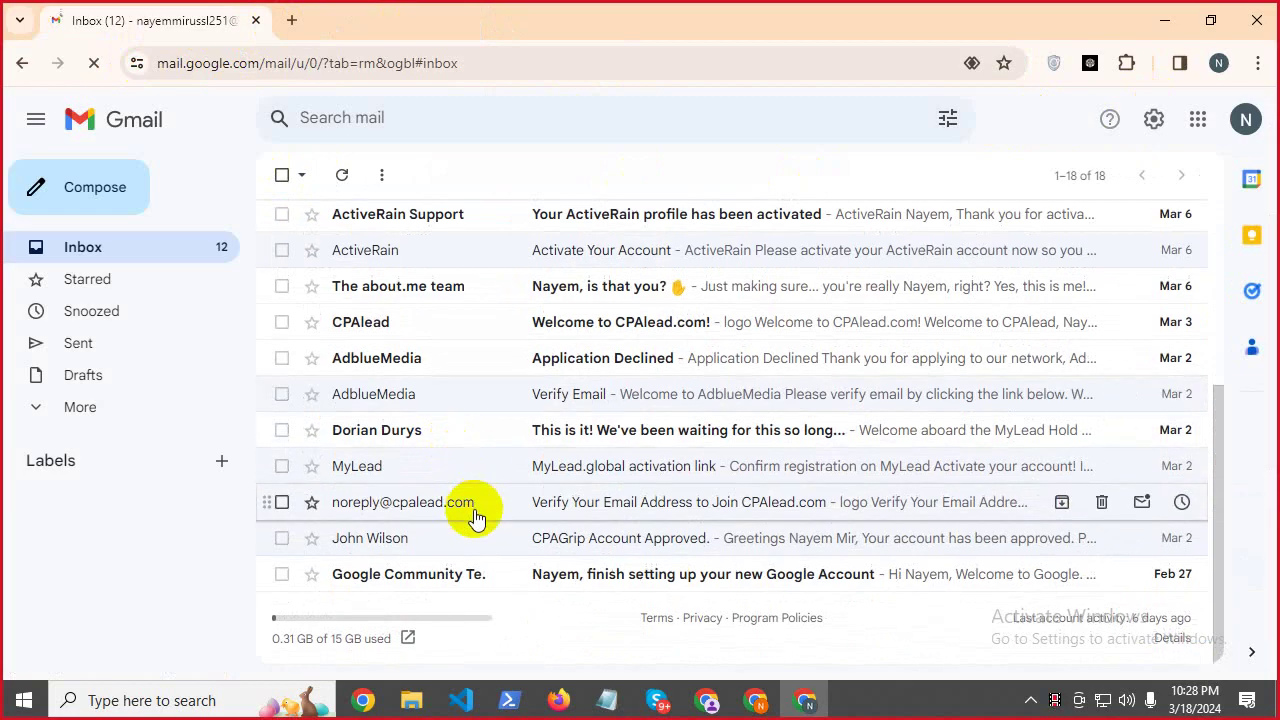
scroll(500, 555, up, 3)
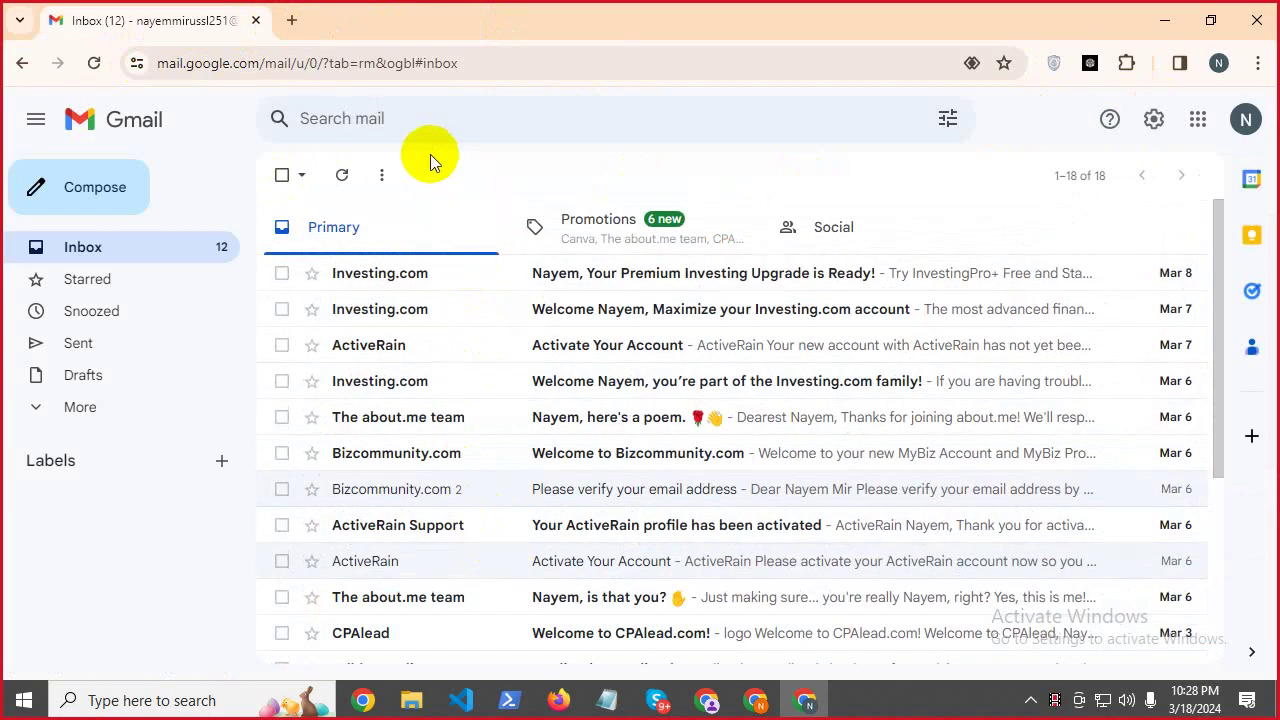
Open a new blank tab beside the Gmail inbox and return to the inbox tab.
double_click(374, 63)
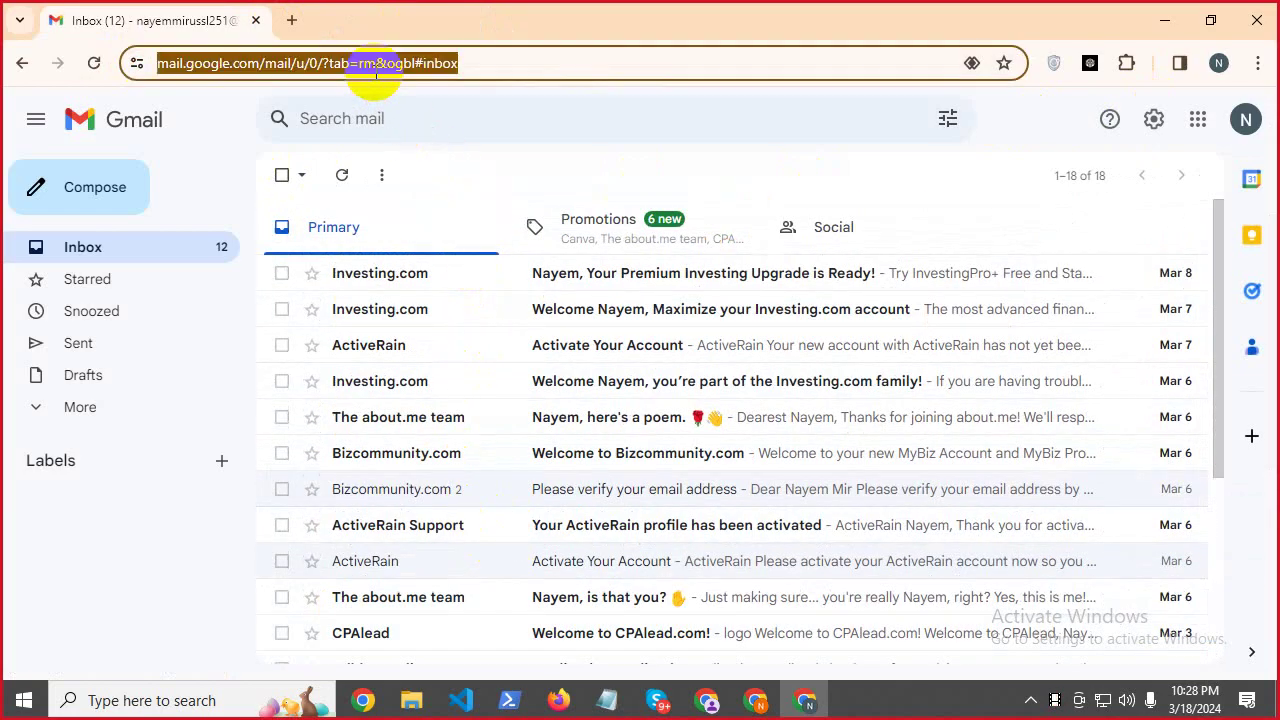
click(292, 20)
click(191, 17)
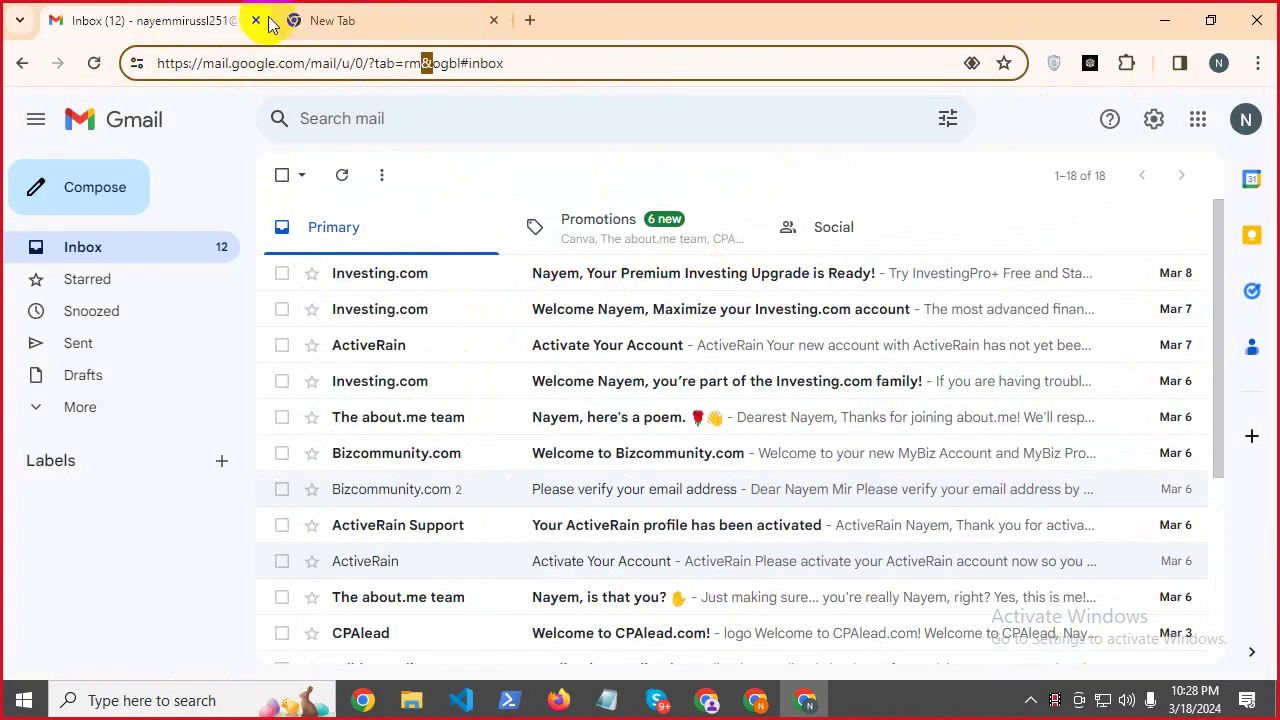
Close the Gmail inbox tab and add the line "Camtasia Software Download/install/crack" below the outline in Notepad.
click(256, 20)
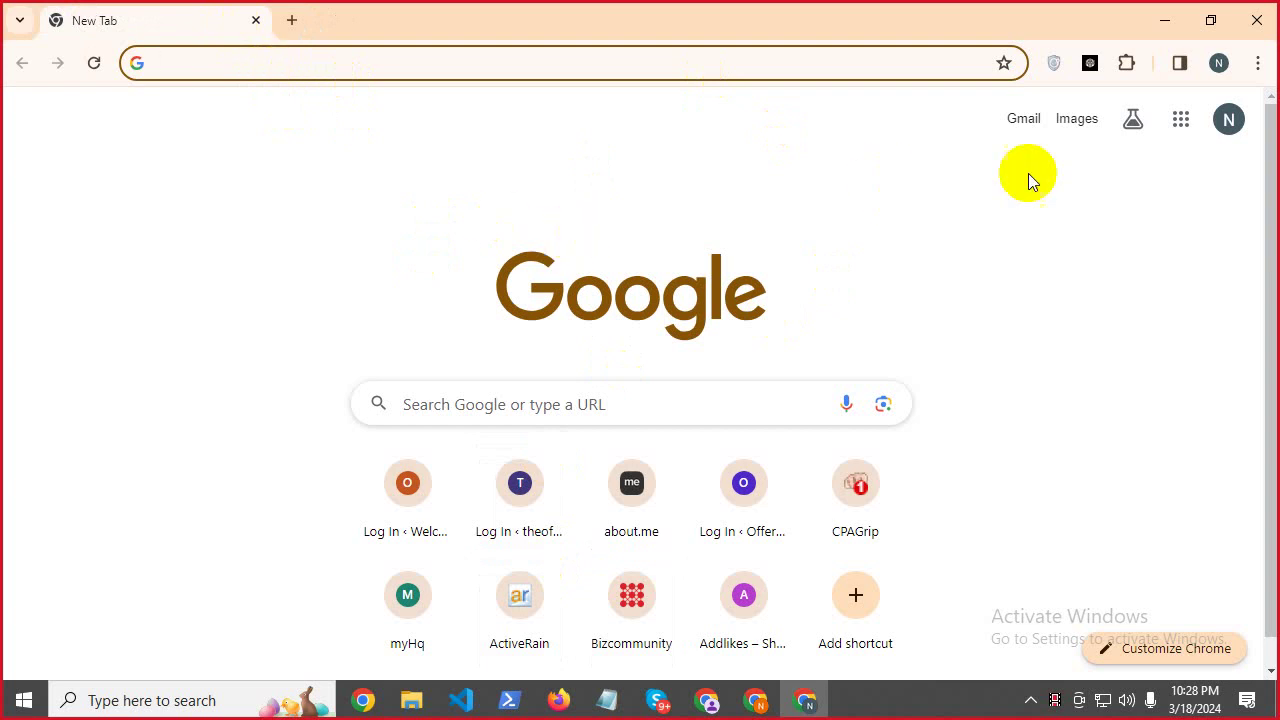
click(607, 700)
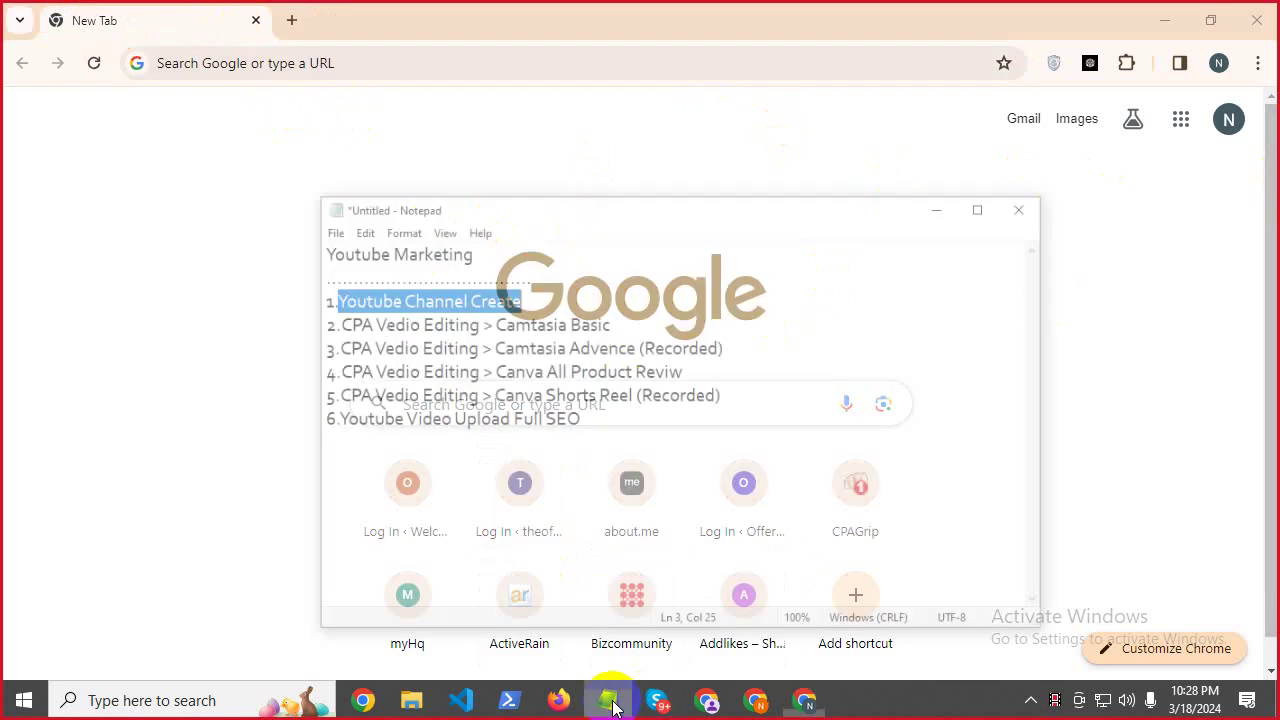
click(608, 377)
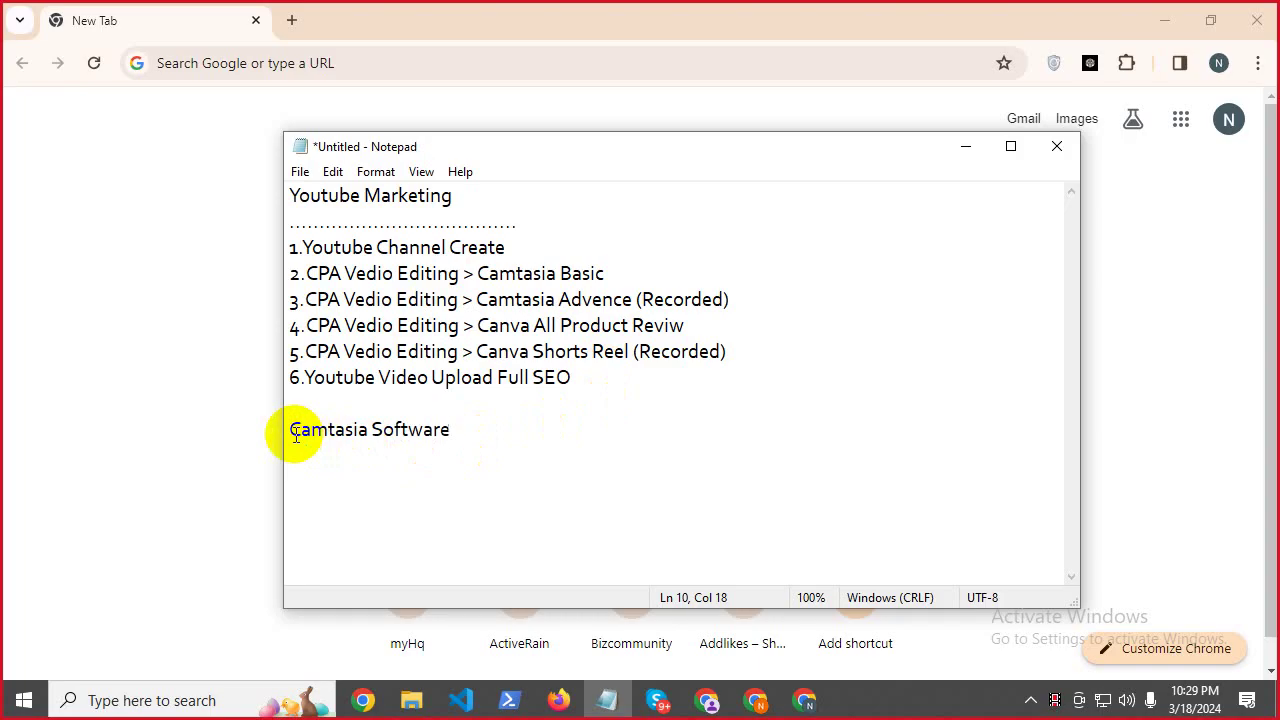
drag(291, 429, 503, 443)
click(504, 444)
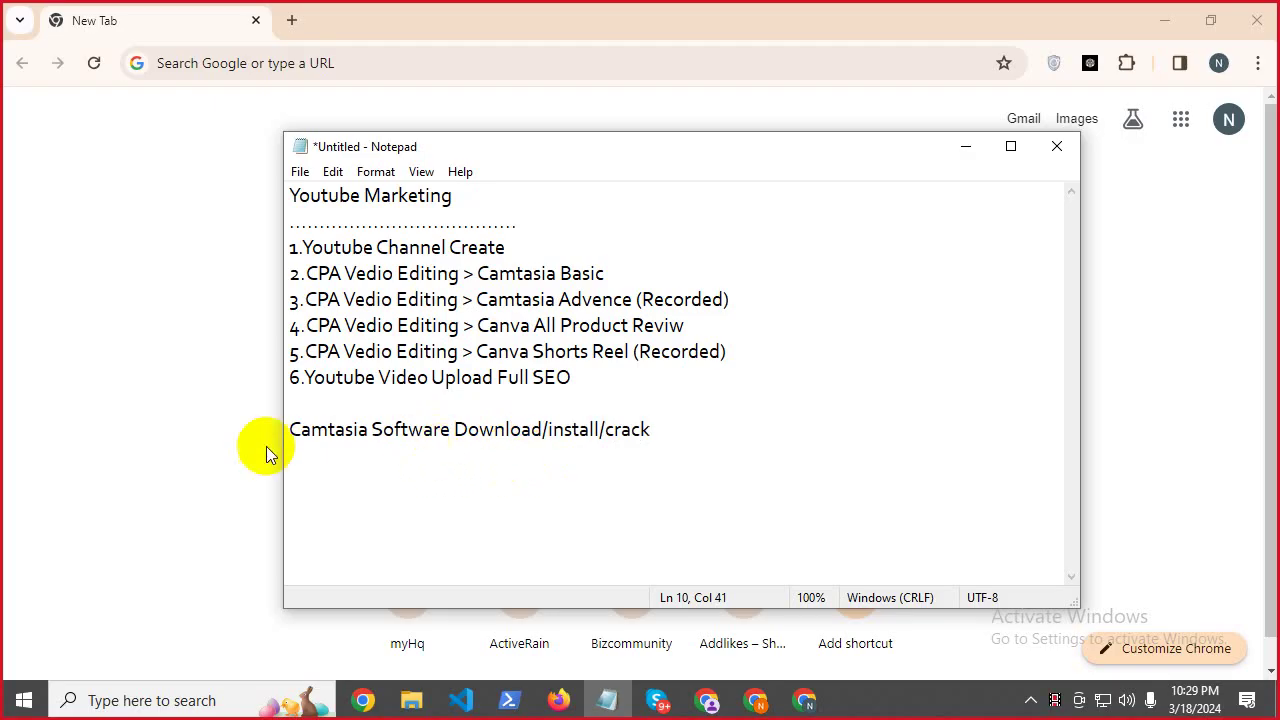
drag(291, 429, 694, 429)
click(740, 431)
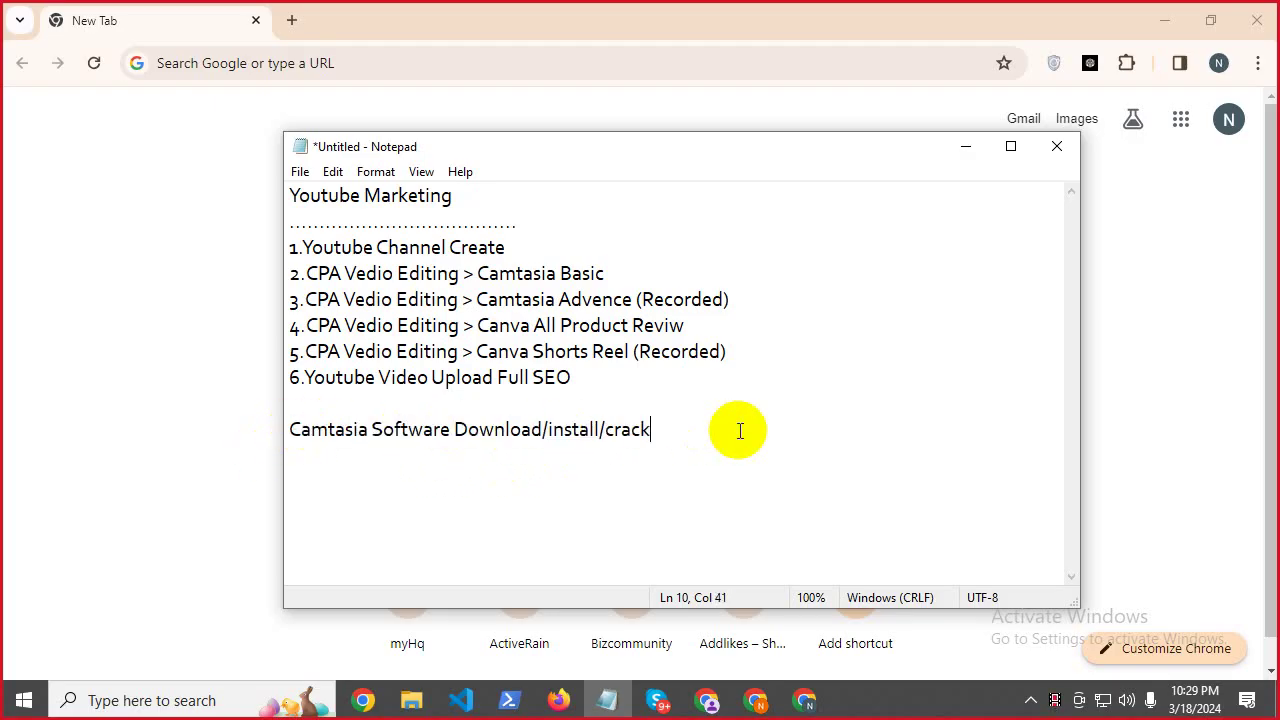
Switch to Skype, search the chats for "250" and open the group chat CPA - 250.
click(31, 229)
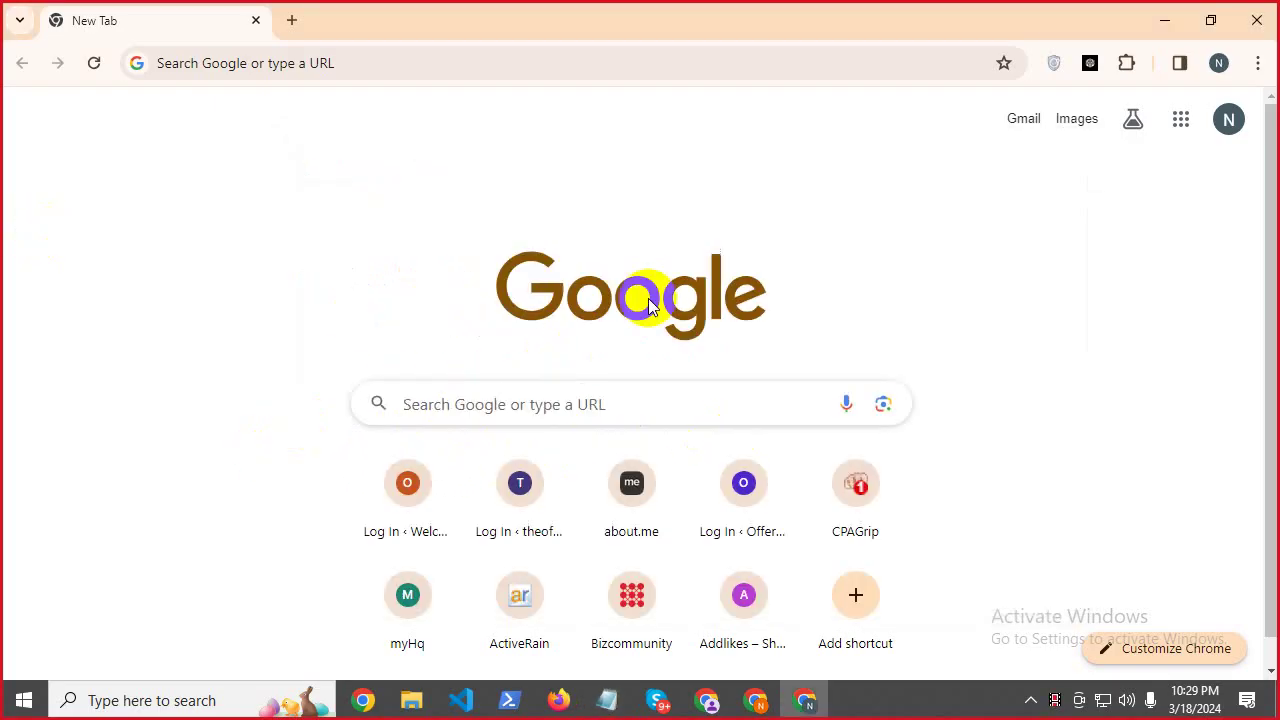
mouse_move(657, 700)
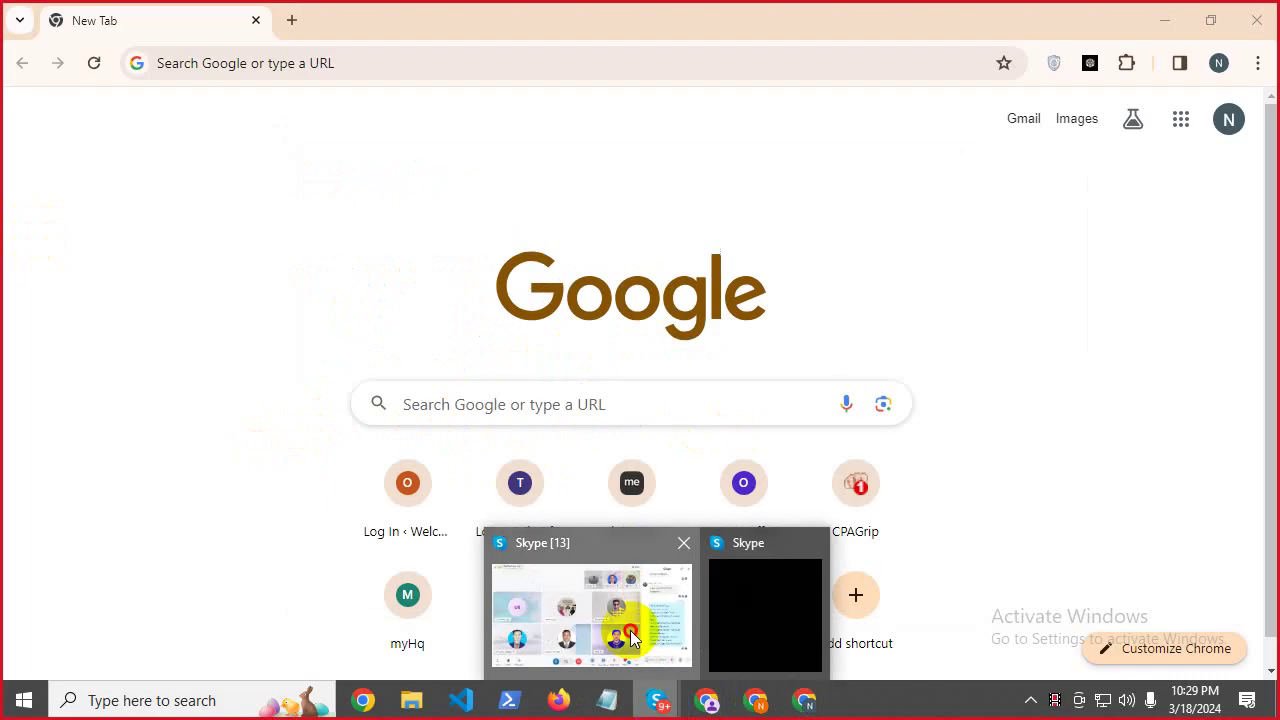
click(640, 612)
click(19, 43)
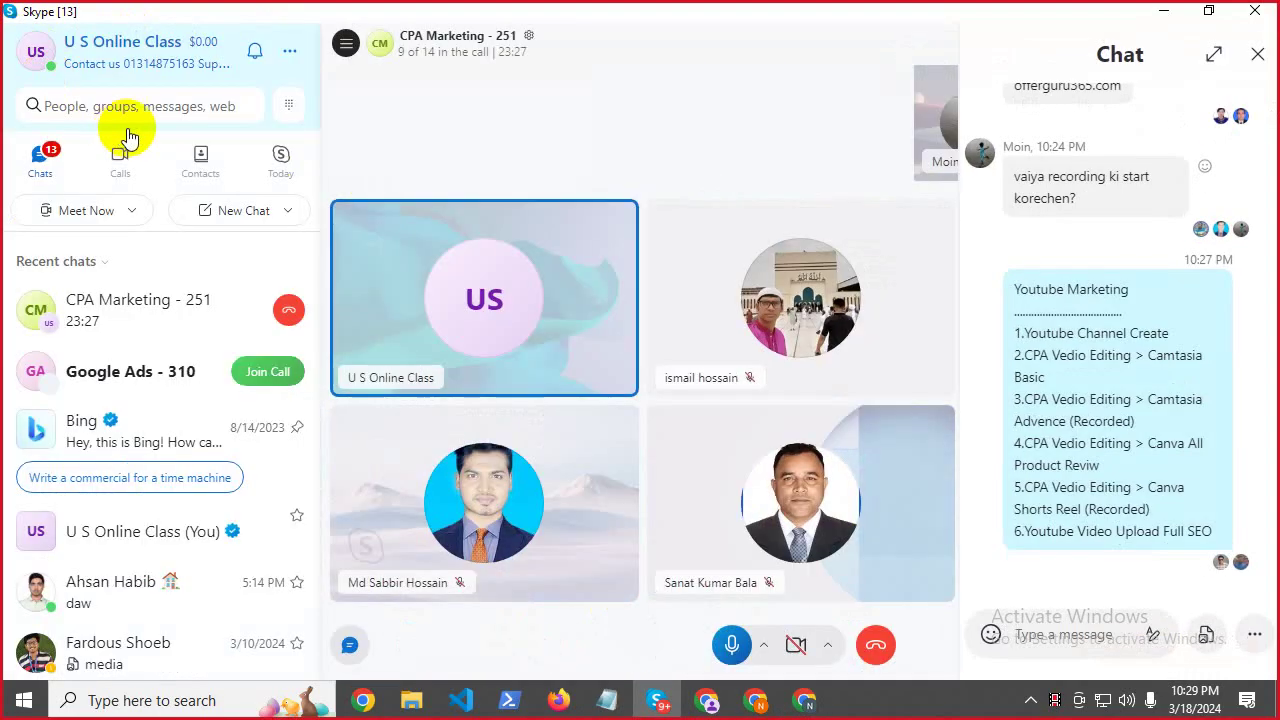
click(122, 110)
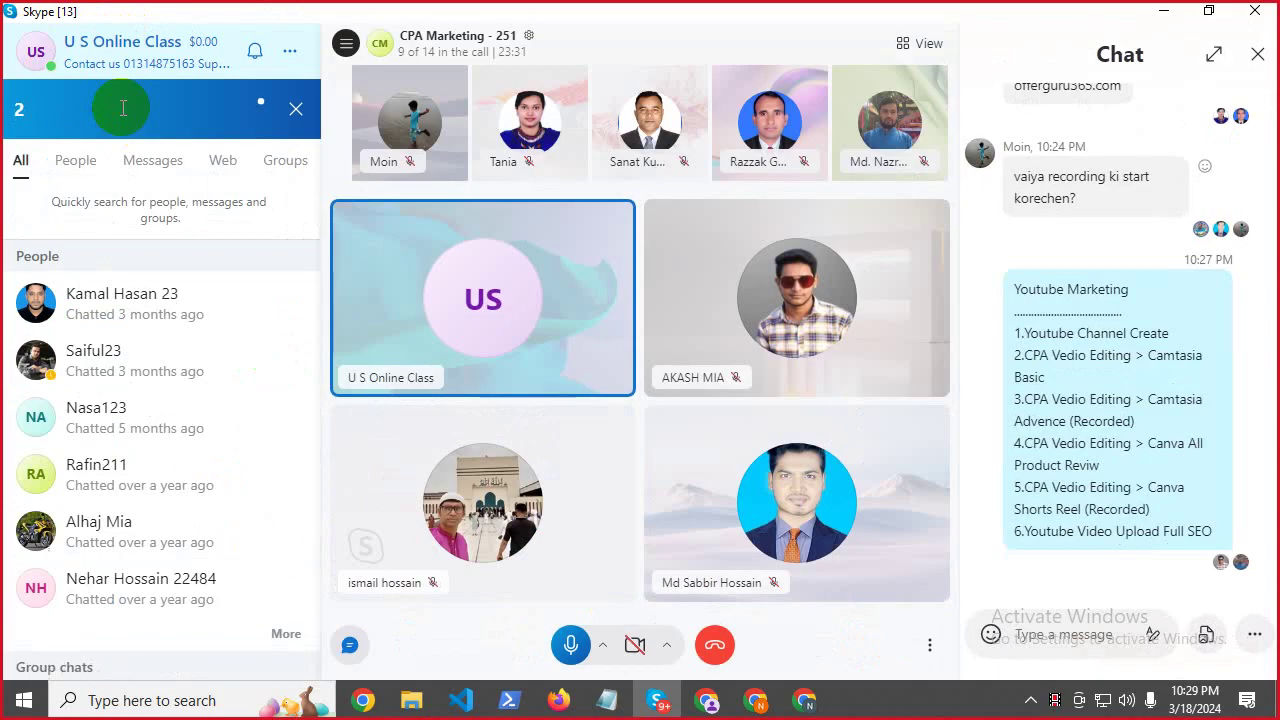
text(250)
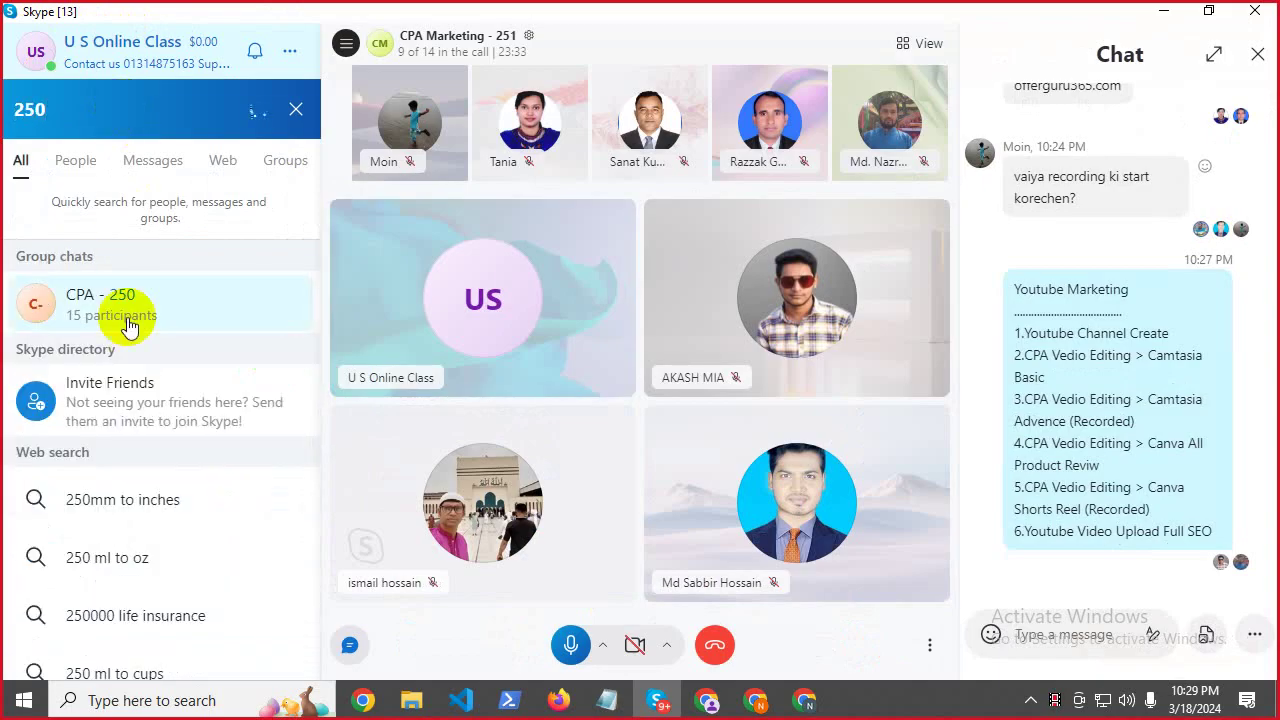
click(127, 320)
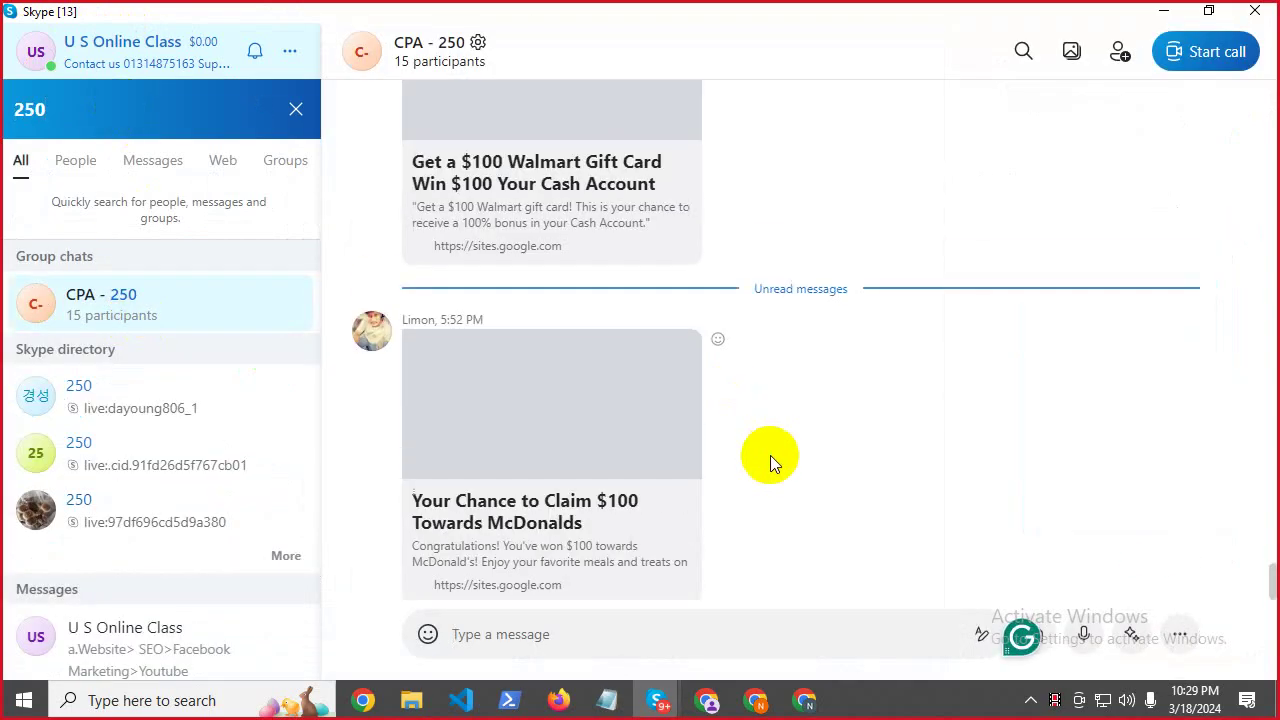
Find the 815.32 MB MEGA file link below the March 3 Youtube Marketing outline and forward it to the CPA Marketing - 251 group.
scroll(770, 454, up, 10)
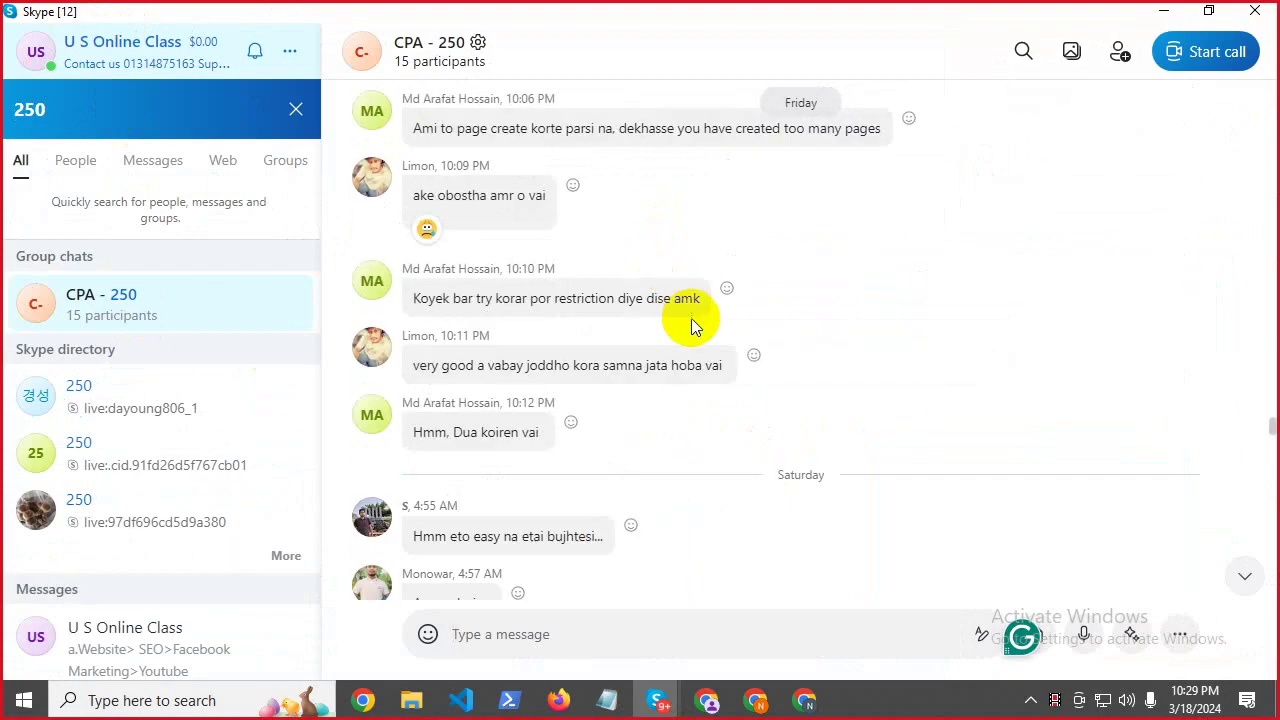
scroll(691, 318, up, 15)
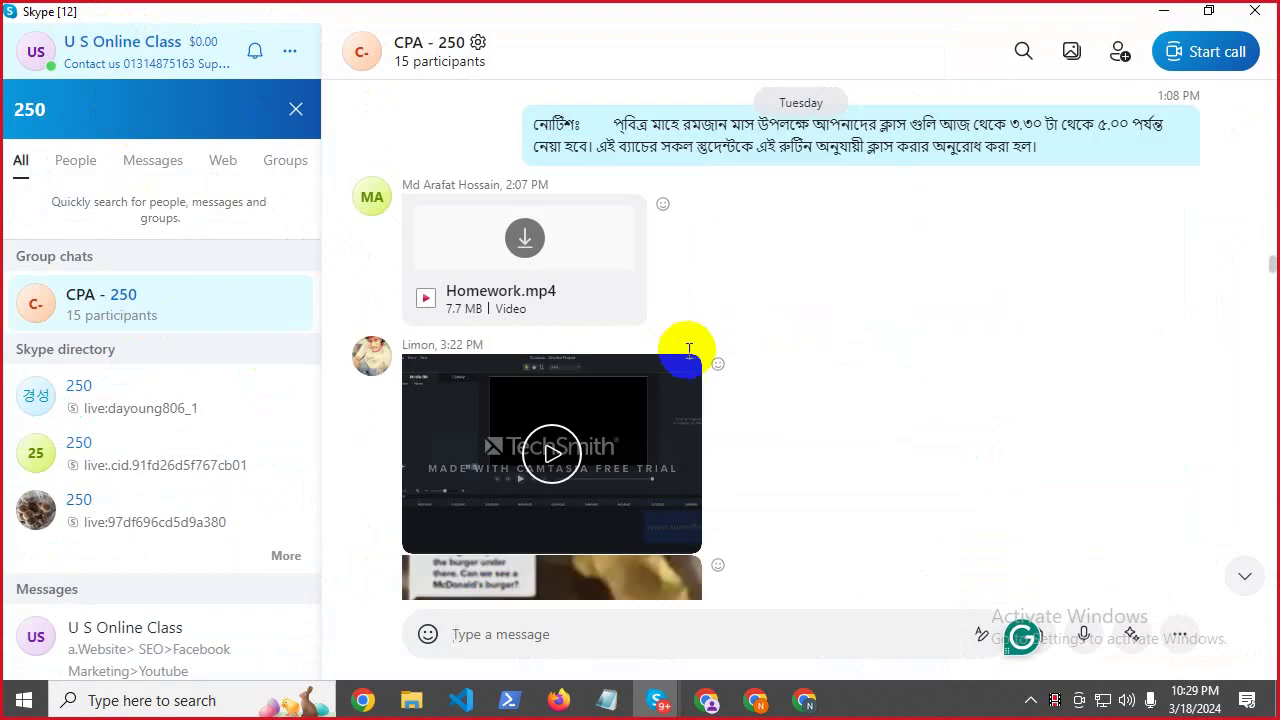
scroll(689, 350, up, 15)
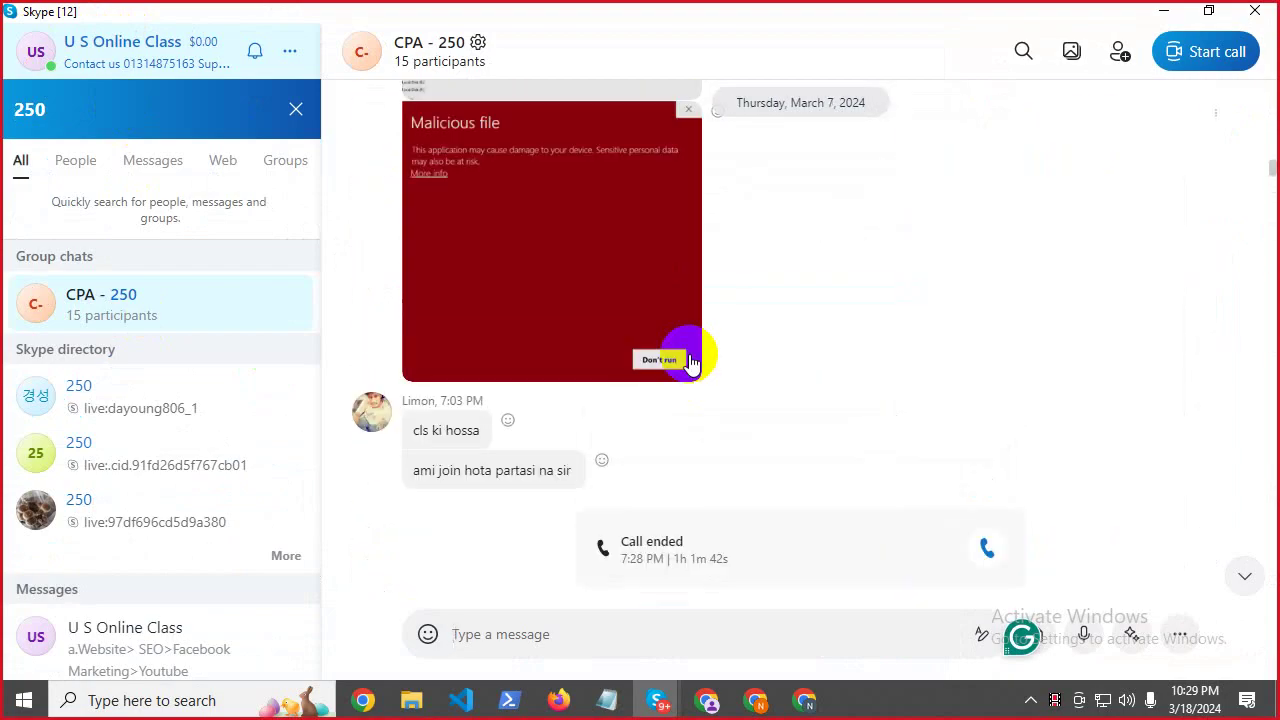
scroll(690, 360, up, 15)
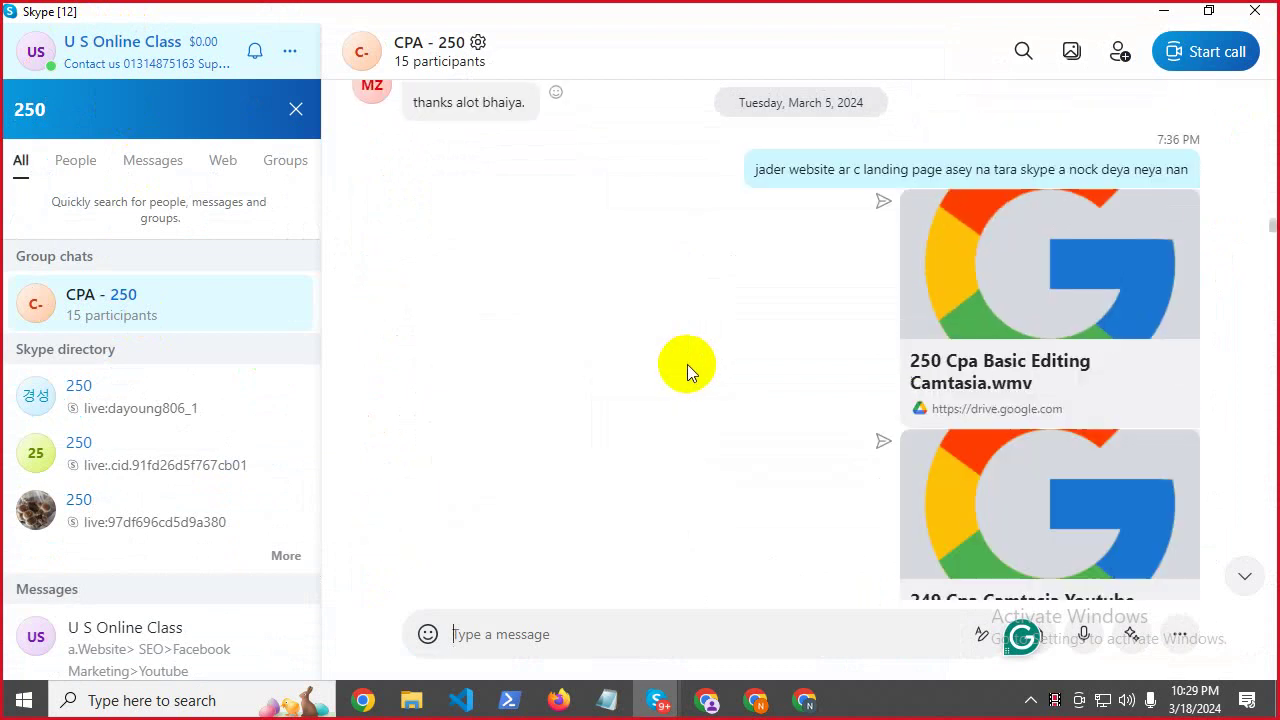
scroll(687, 364, up, 15)
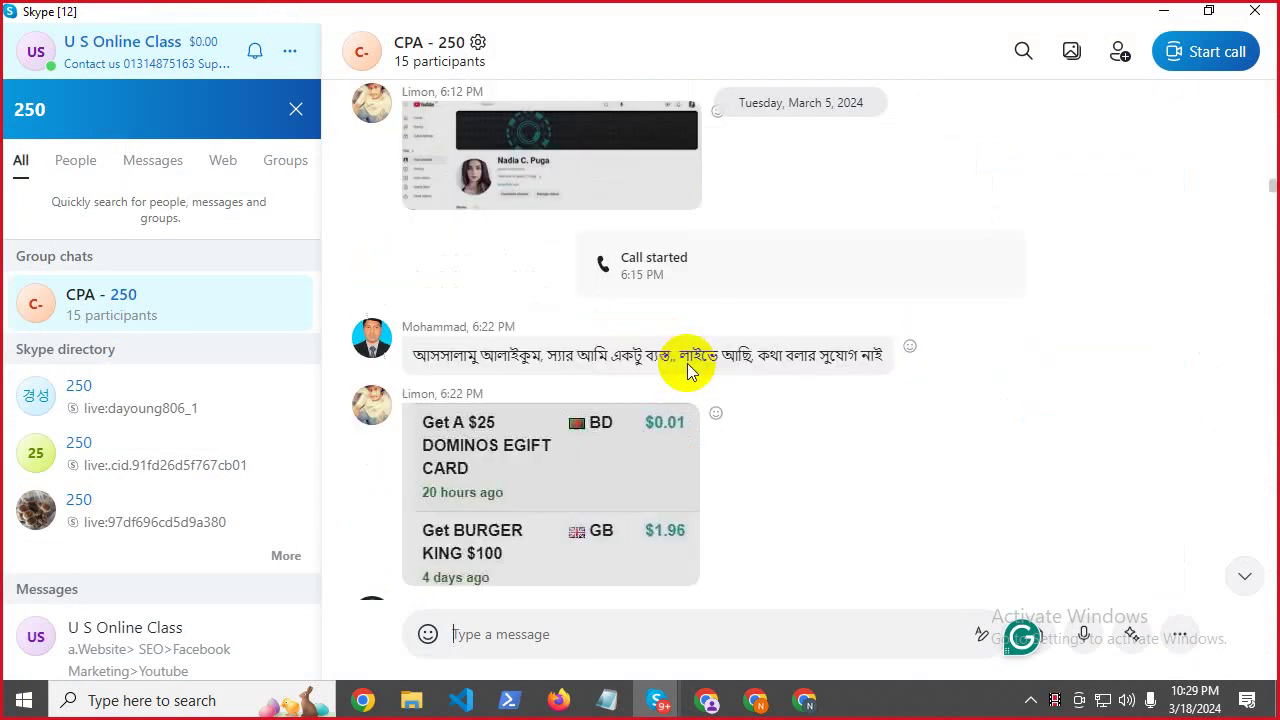
scroll(687, 365, up, 15)
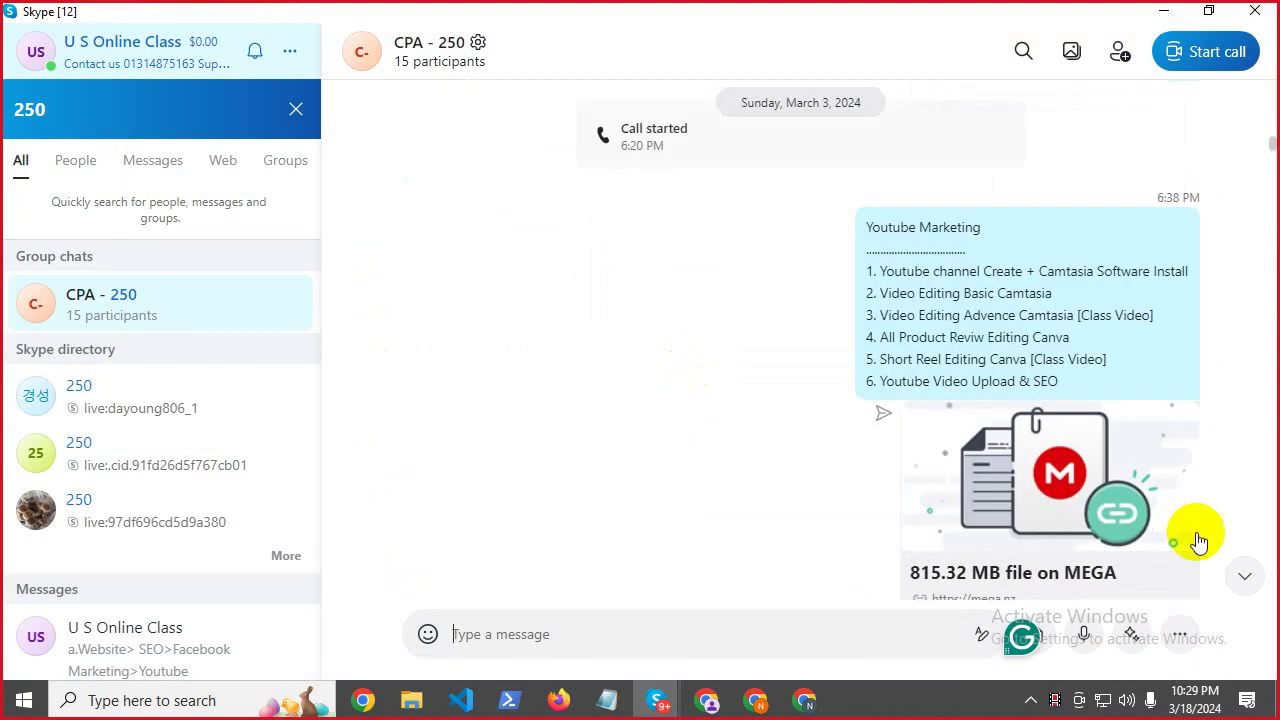
right_click(1118, 508)
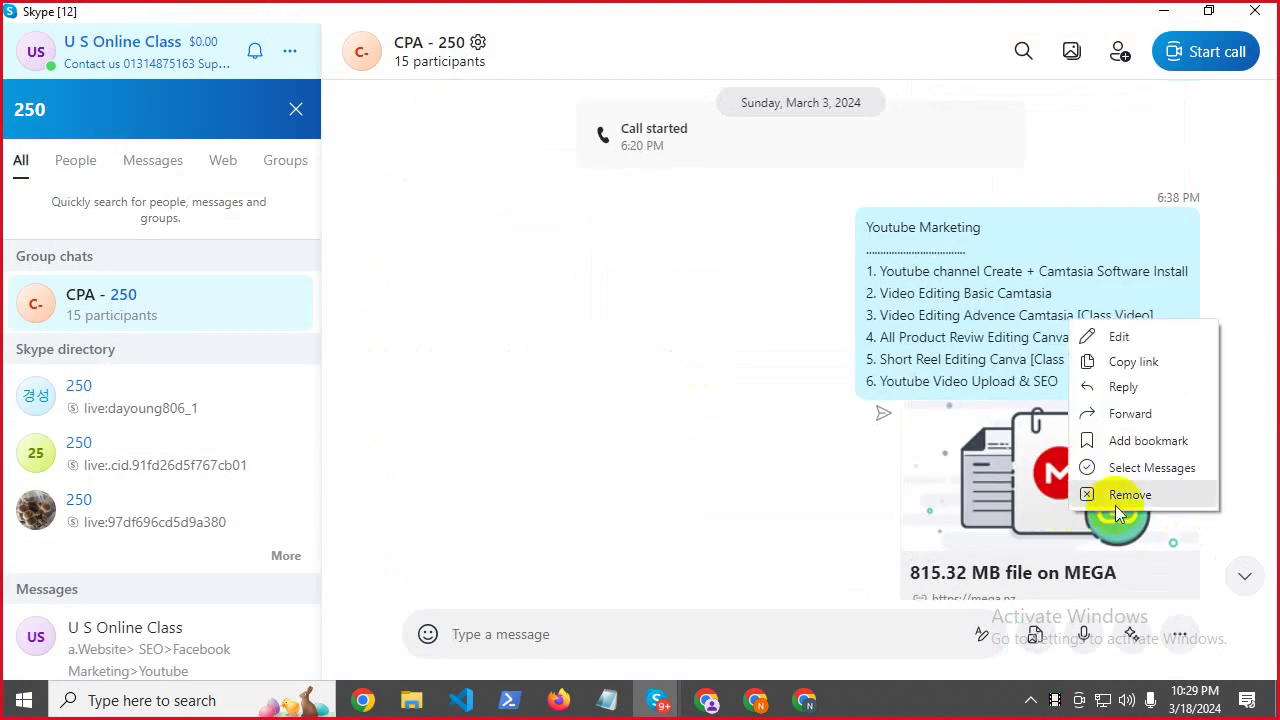
click(1147, 414)
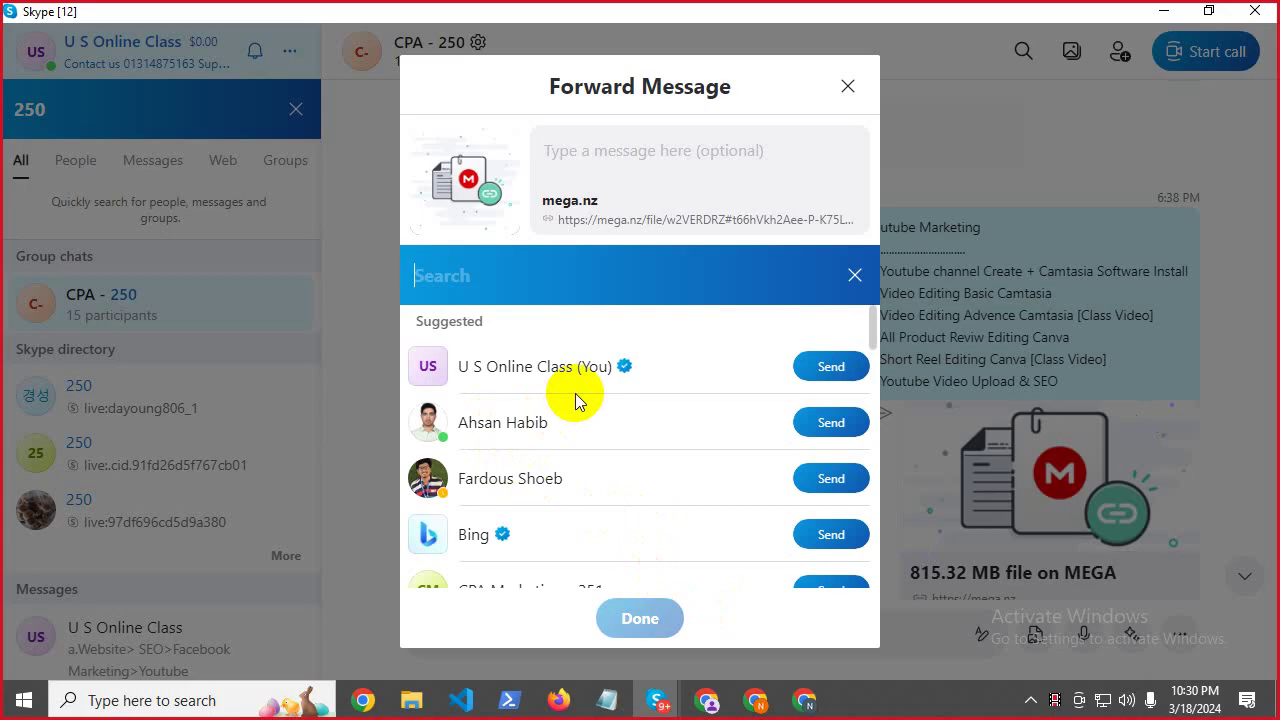
text(251)
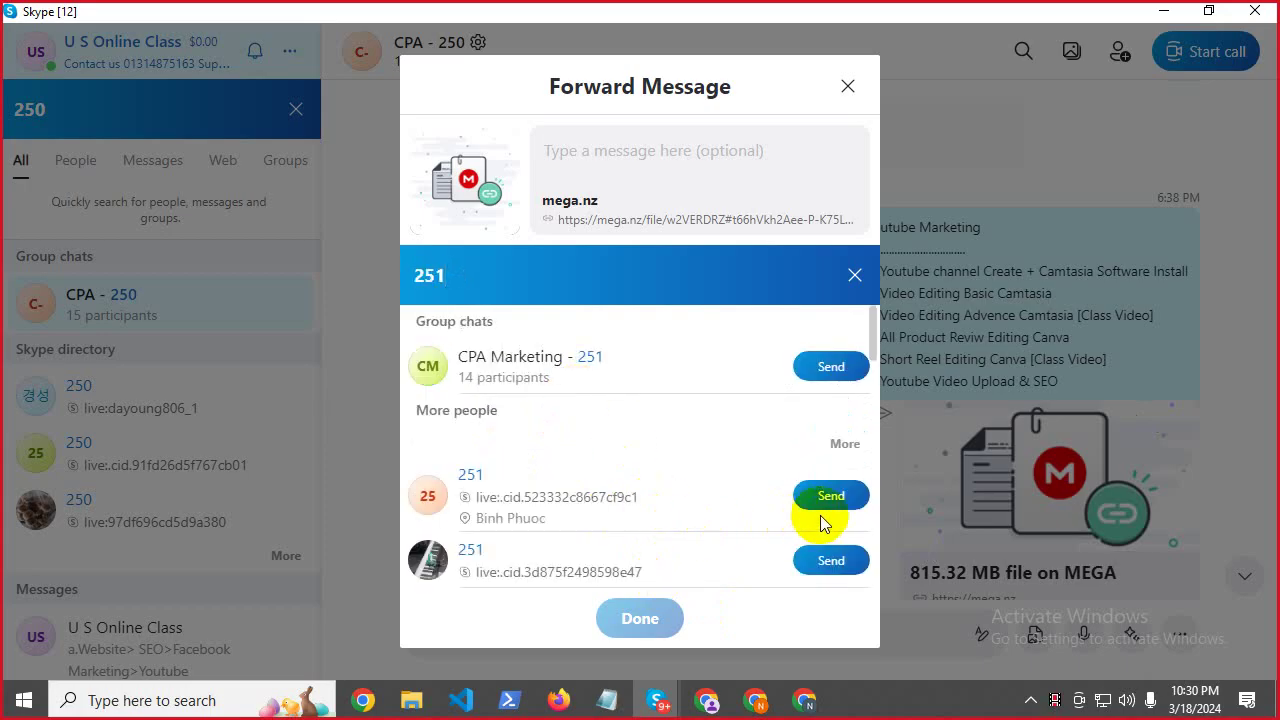
click(831, 370)
click(638, 616)
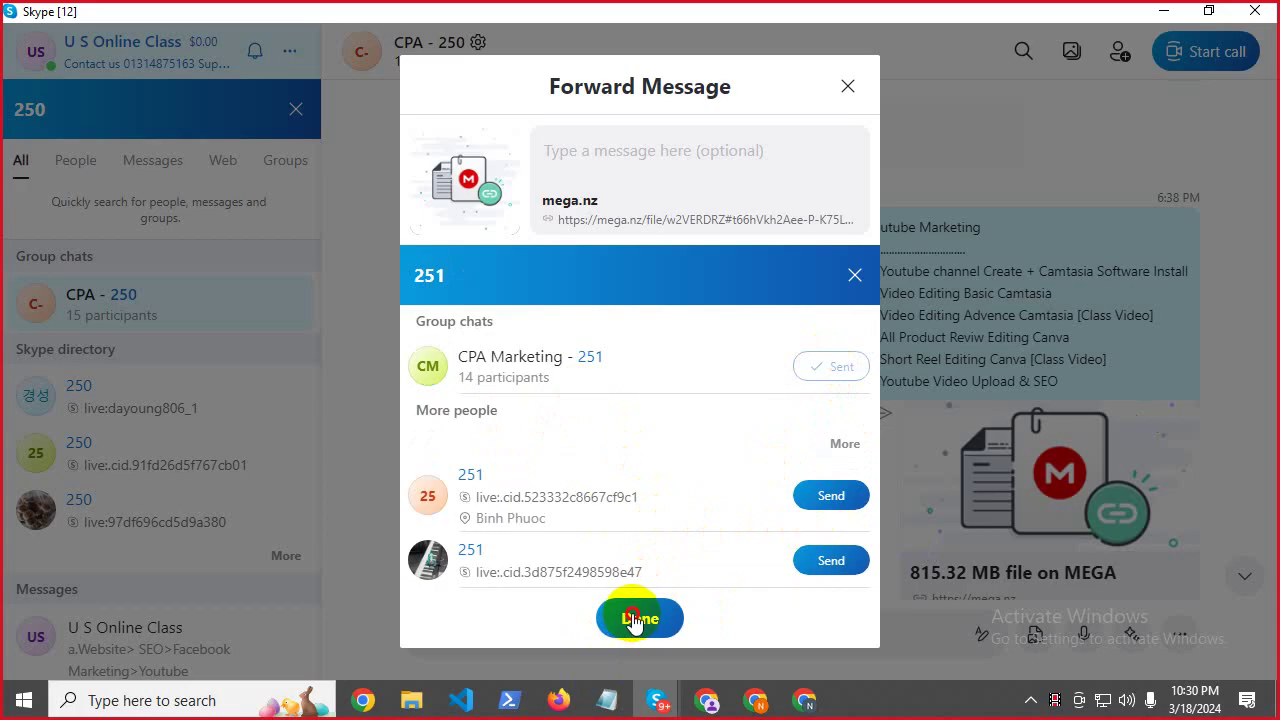
Clear the chat search, open the CPA Marketing - 251 call and copy the forwarded MEGA file link from its chat.
click(296, 109)
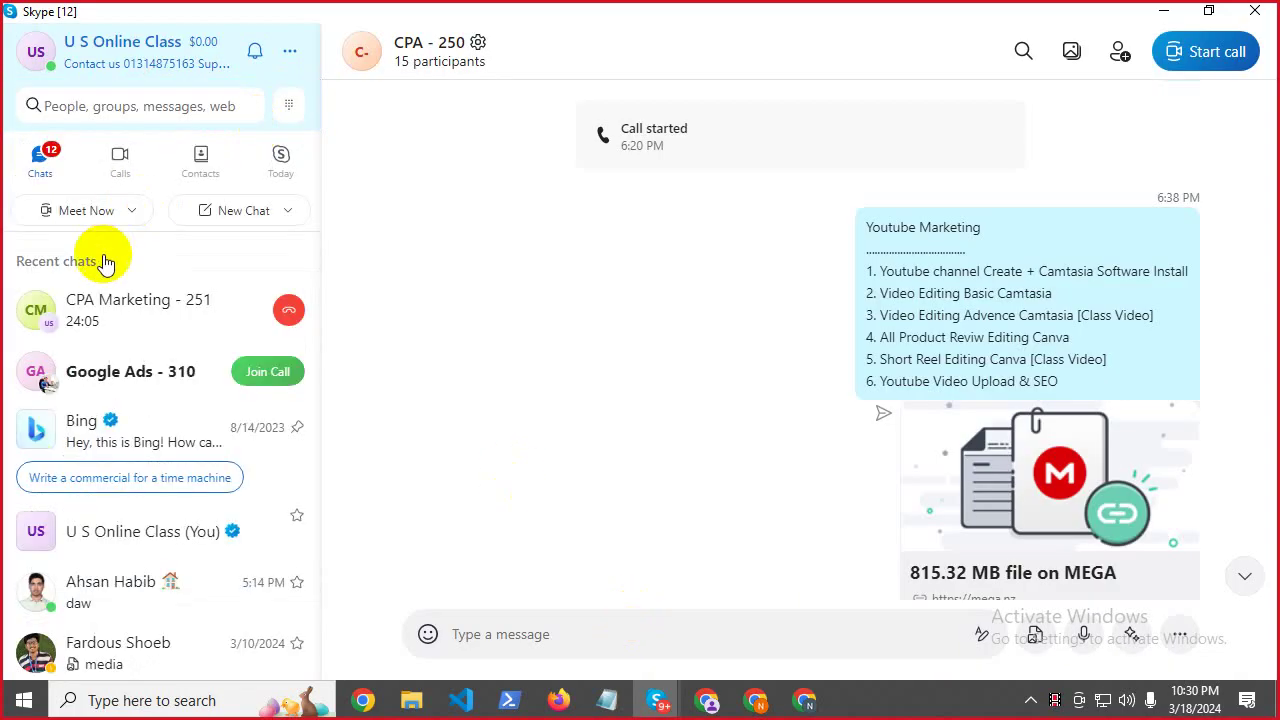
click(129, 340)
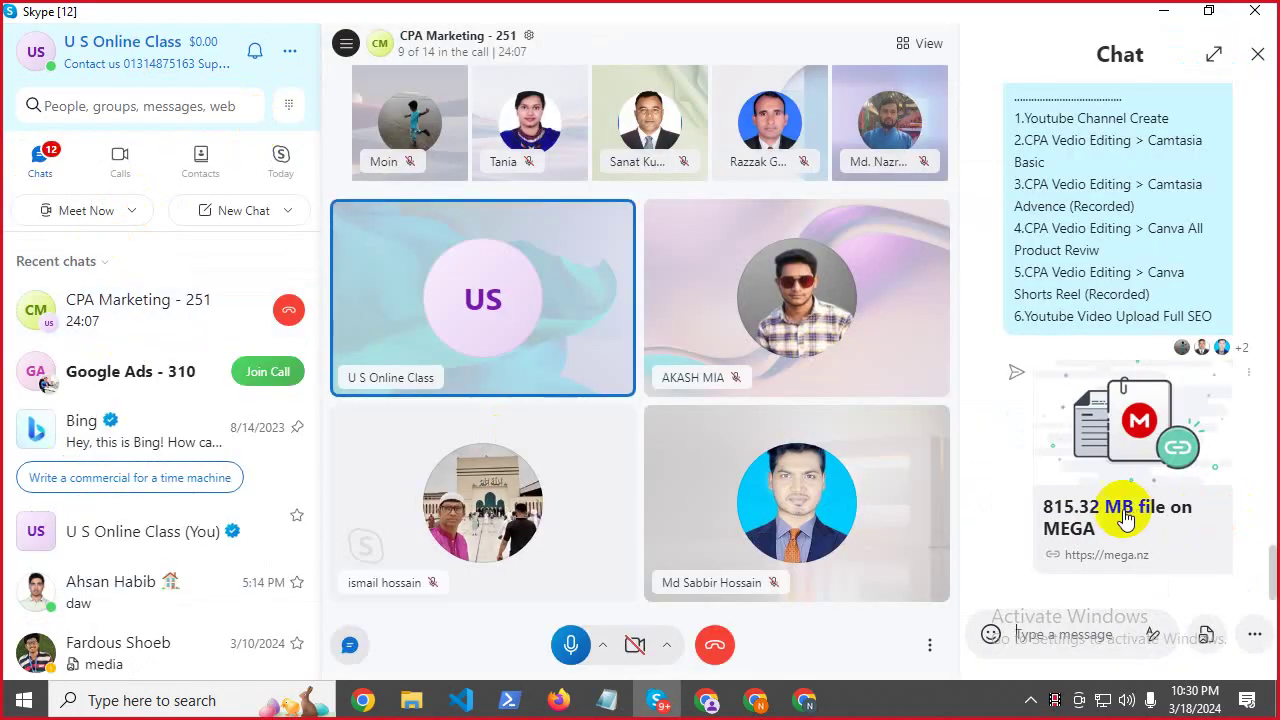
right_click(1129, 432)
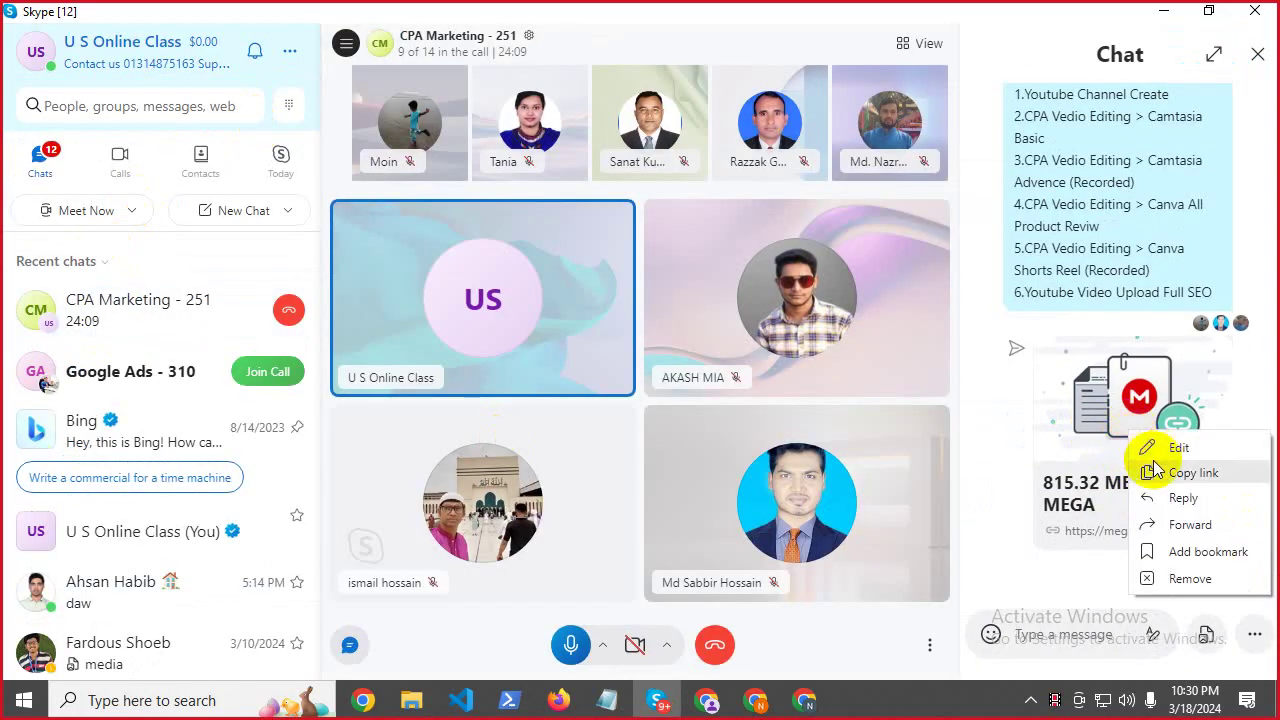
click(1152, 472)
Switch to the blank Chrome tab and go to the copied MEGA link.
key(alt+Tab)
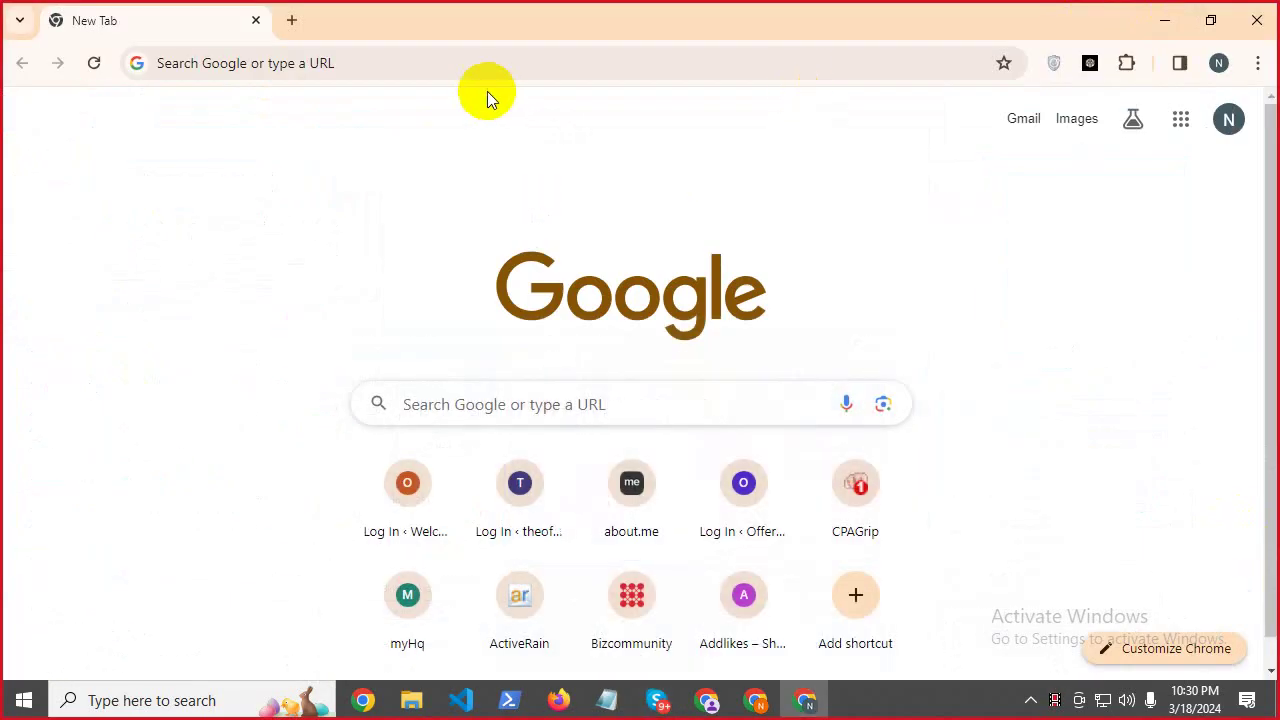
click(455, 55)
right_click(456, 55)
click(558, 248)
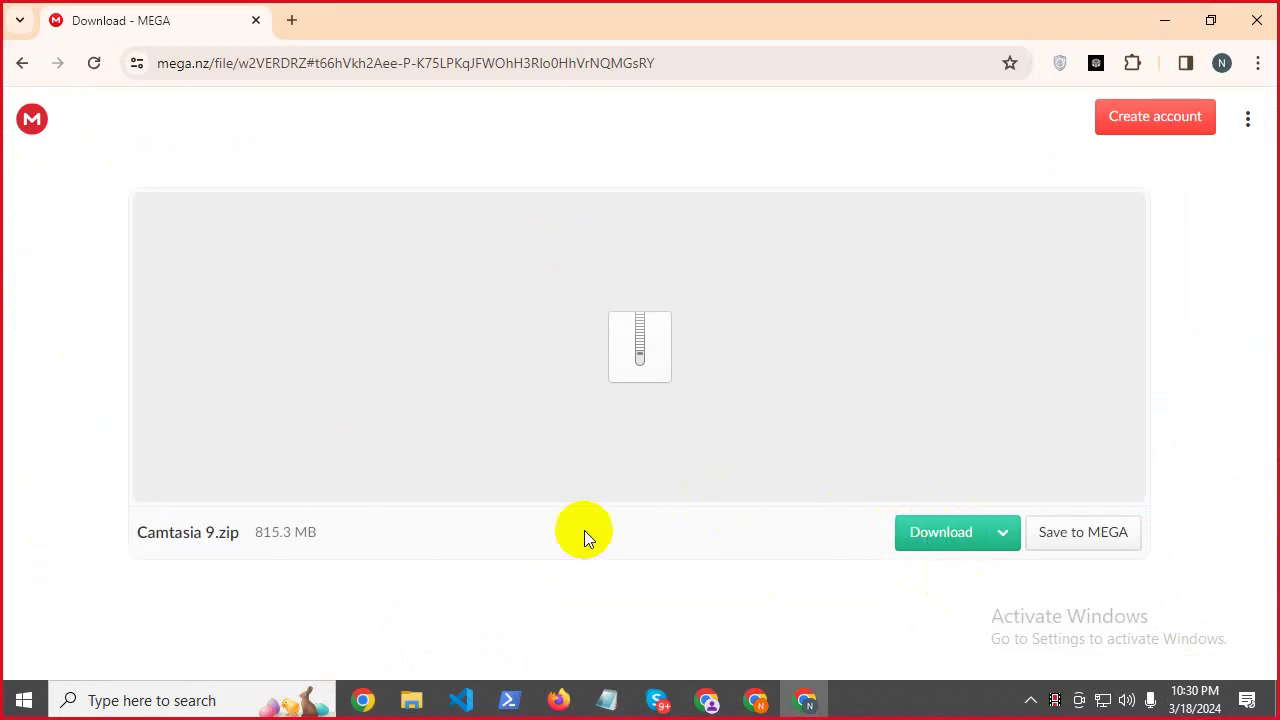
Look at the Camtasia 9 zip archive on New Volume (E:) in File Explorer, then minimize the window.
click(413, 700)
click(85, 507)
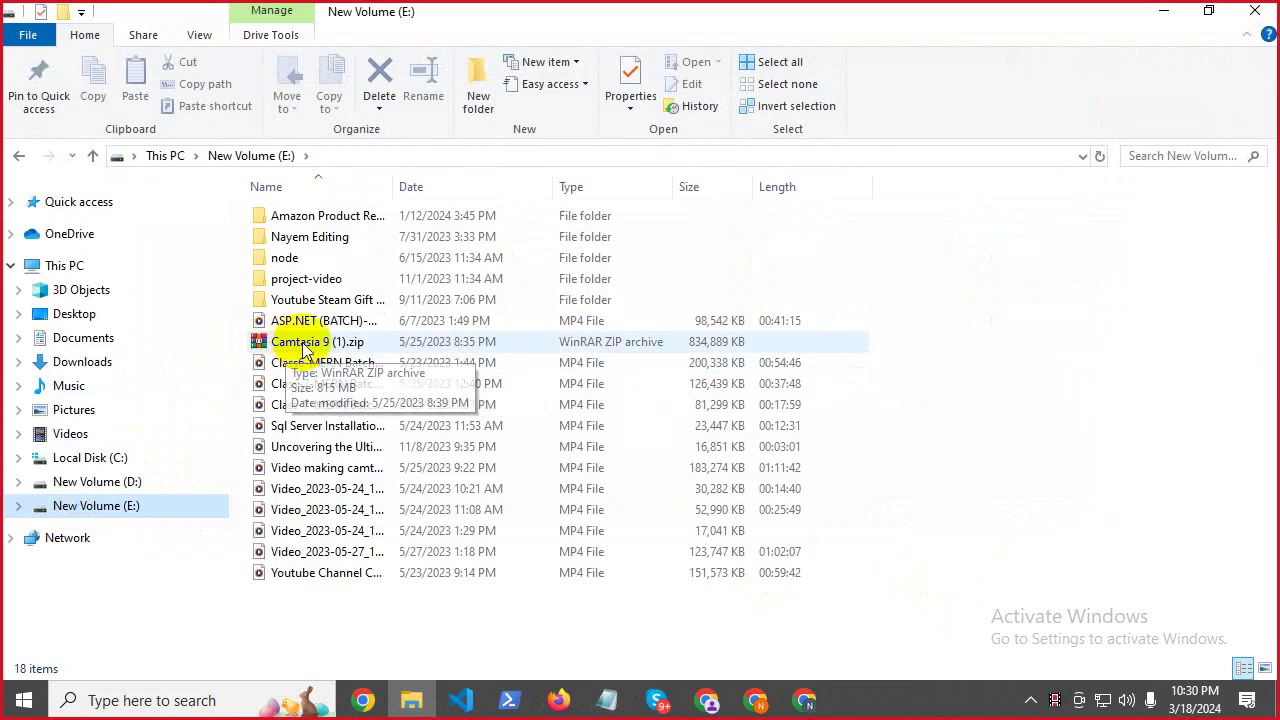
click(1166, 10)
Close the Chrome window with the Gmail page and minimize the MEGA, Notepad and YouTube windows to show the desktop.
click(1168, 10)
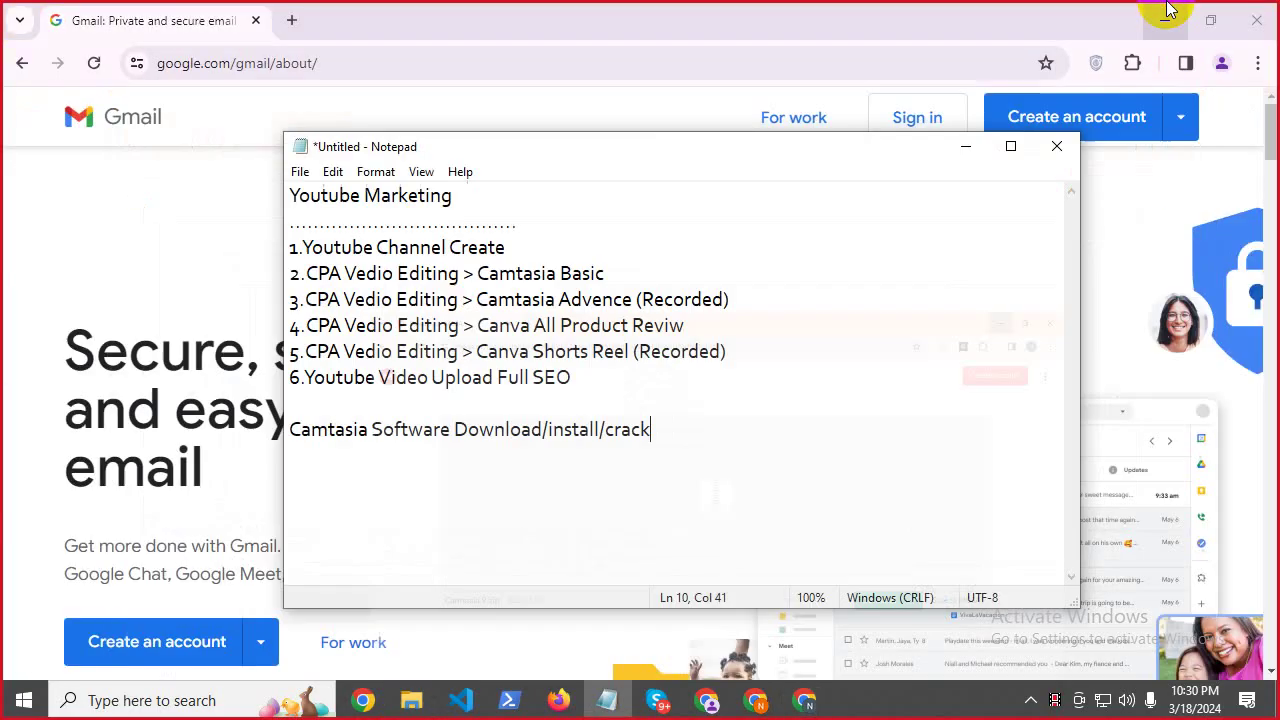
click(975, 145)
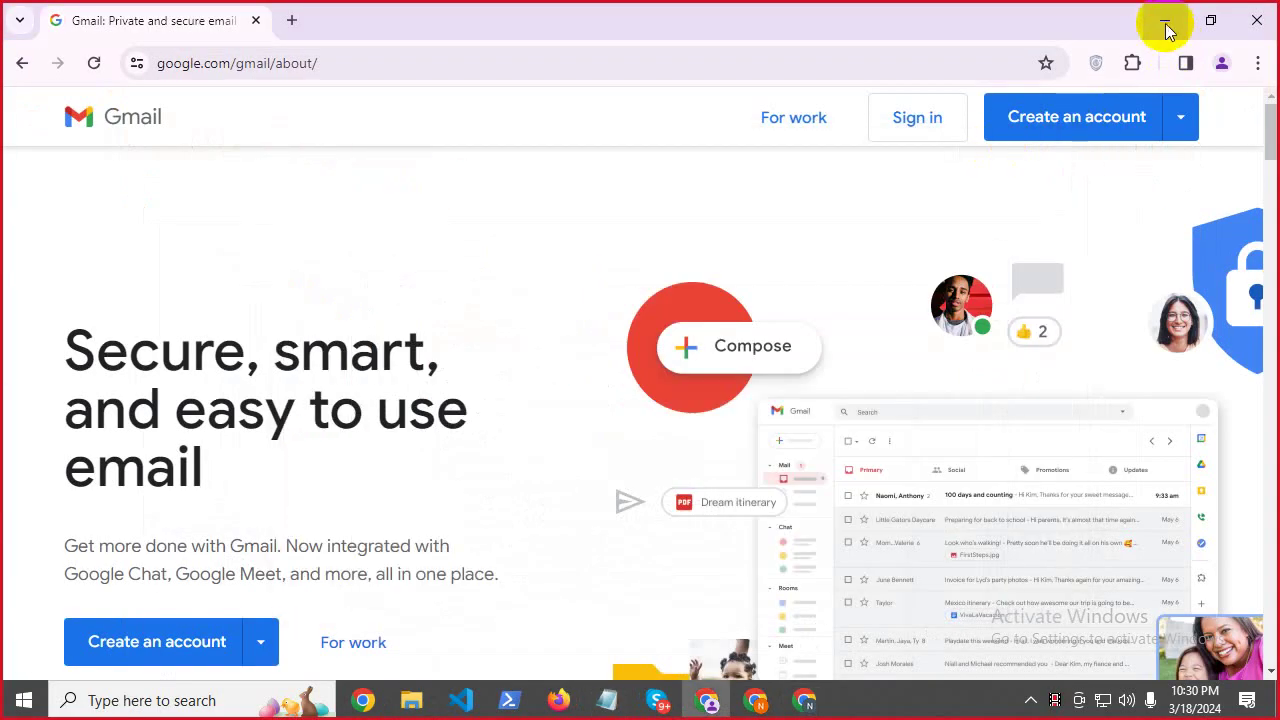
click(1260, 16)
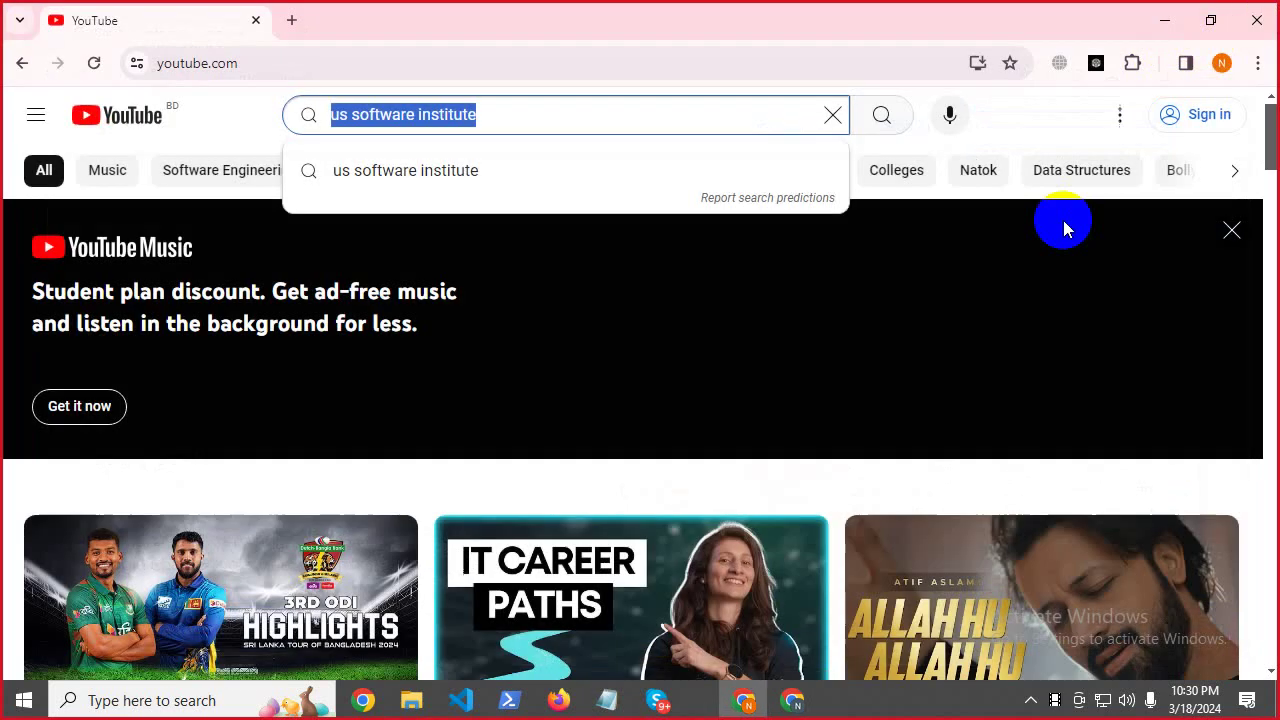
click(1166, 18)
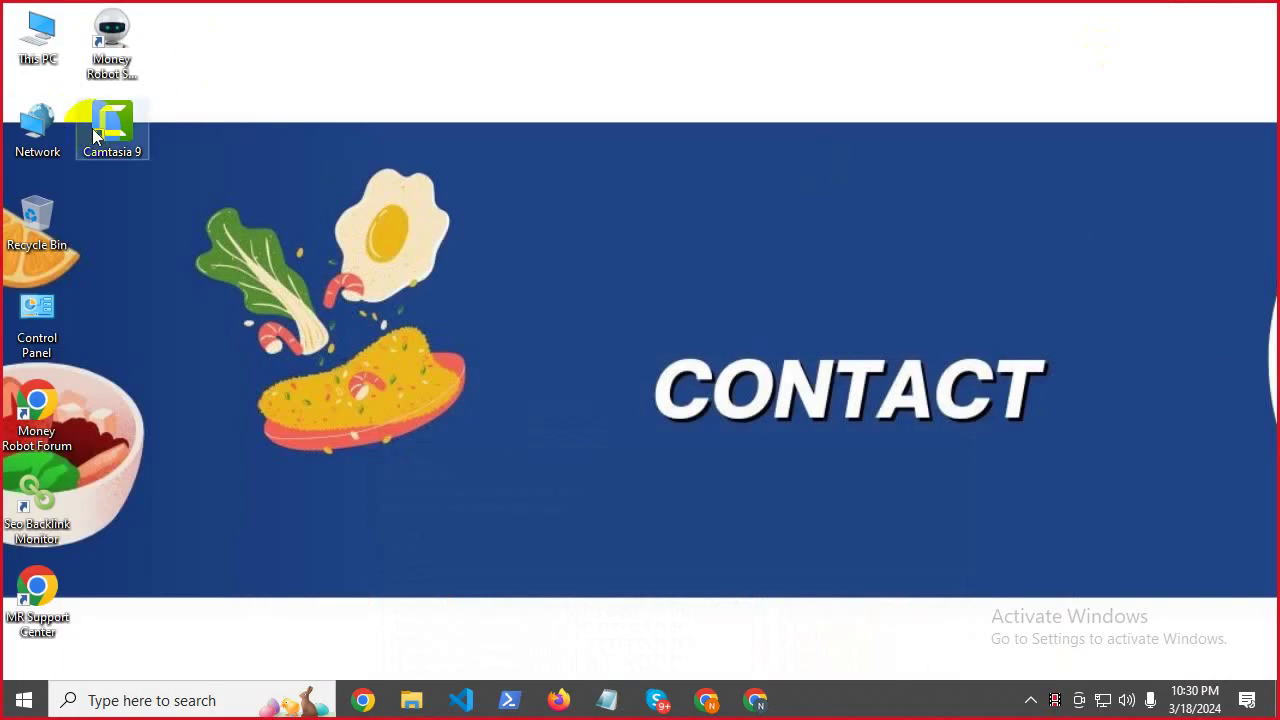
Open Windows Settings and show the Apps & features list of installed programs.
click(170, 703)
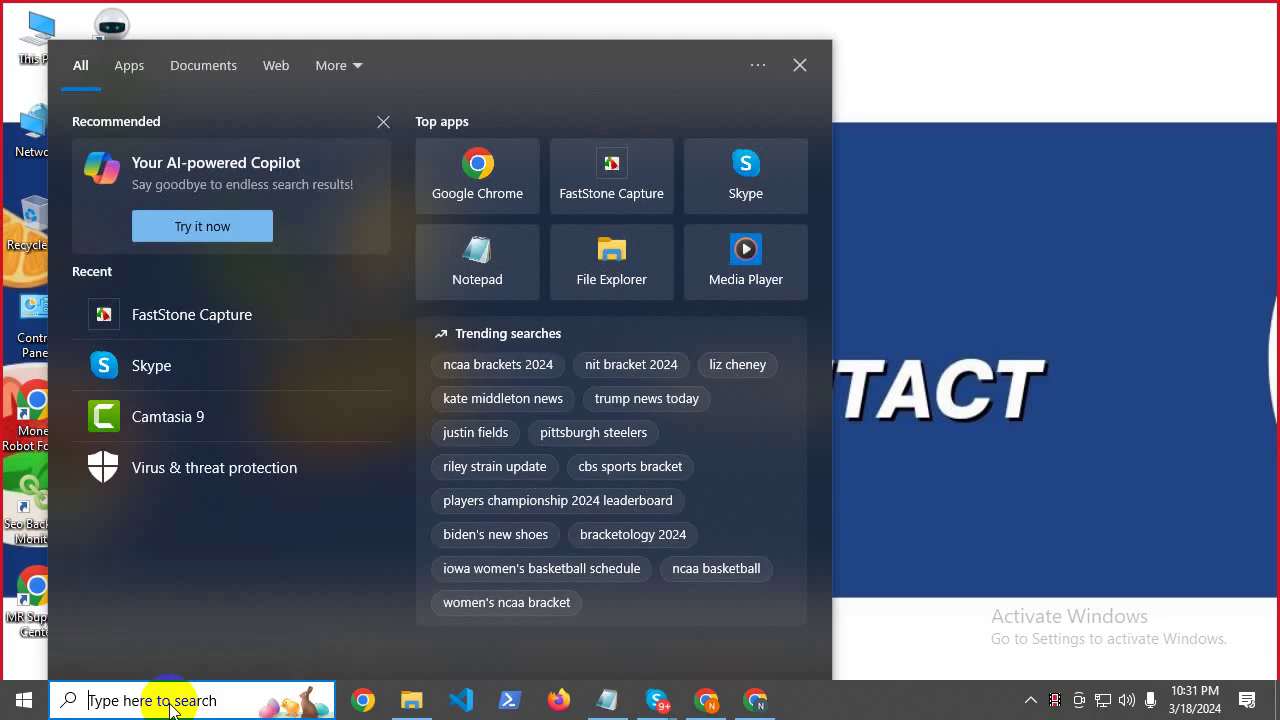
click(24, 700)
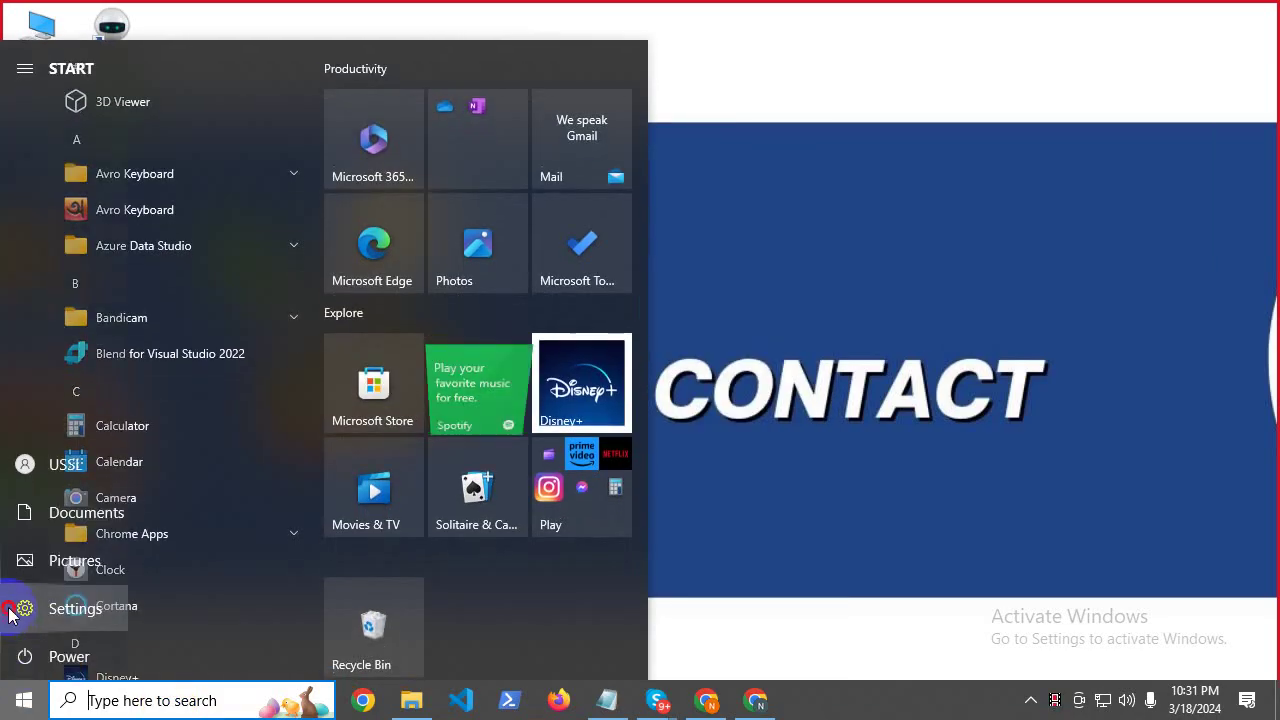
click(14, 610)
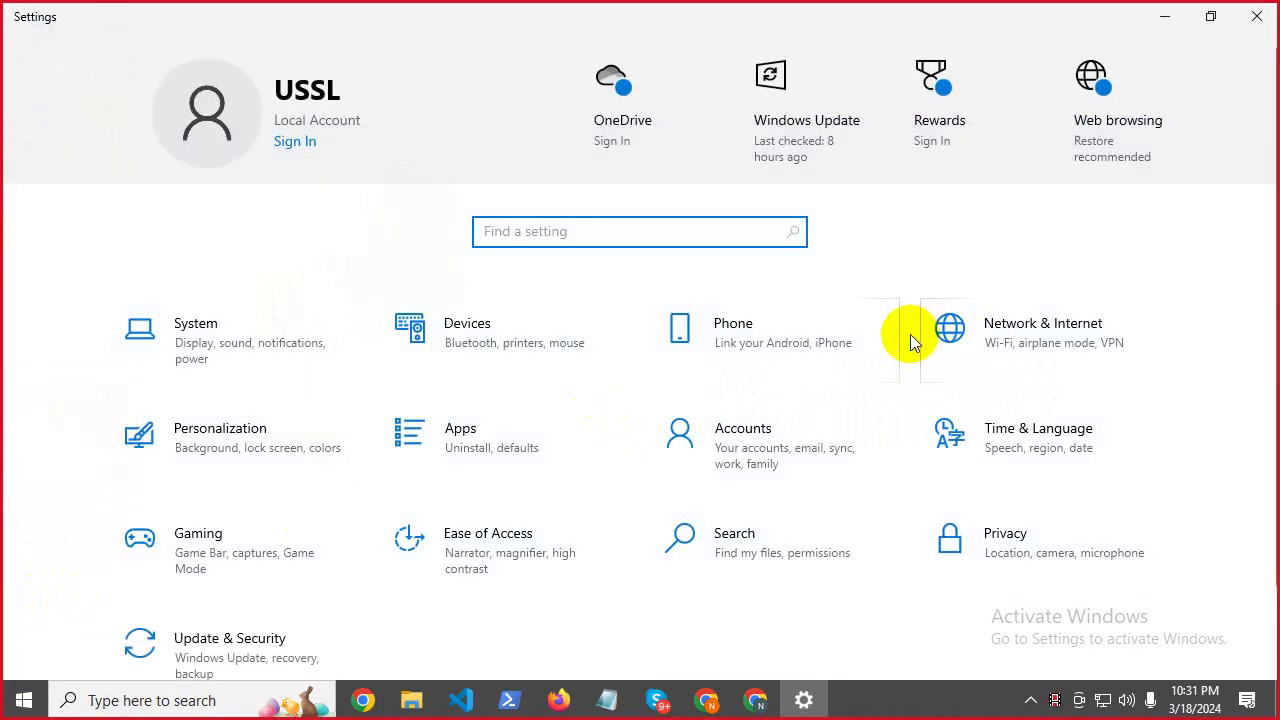
click(480, 456)
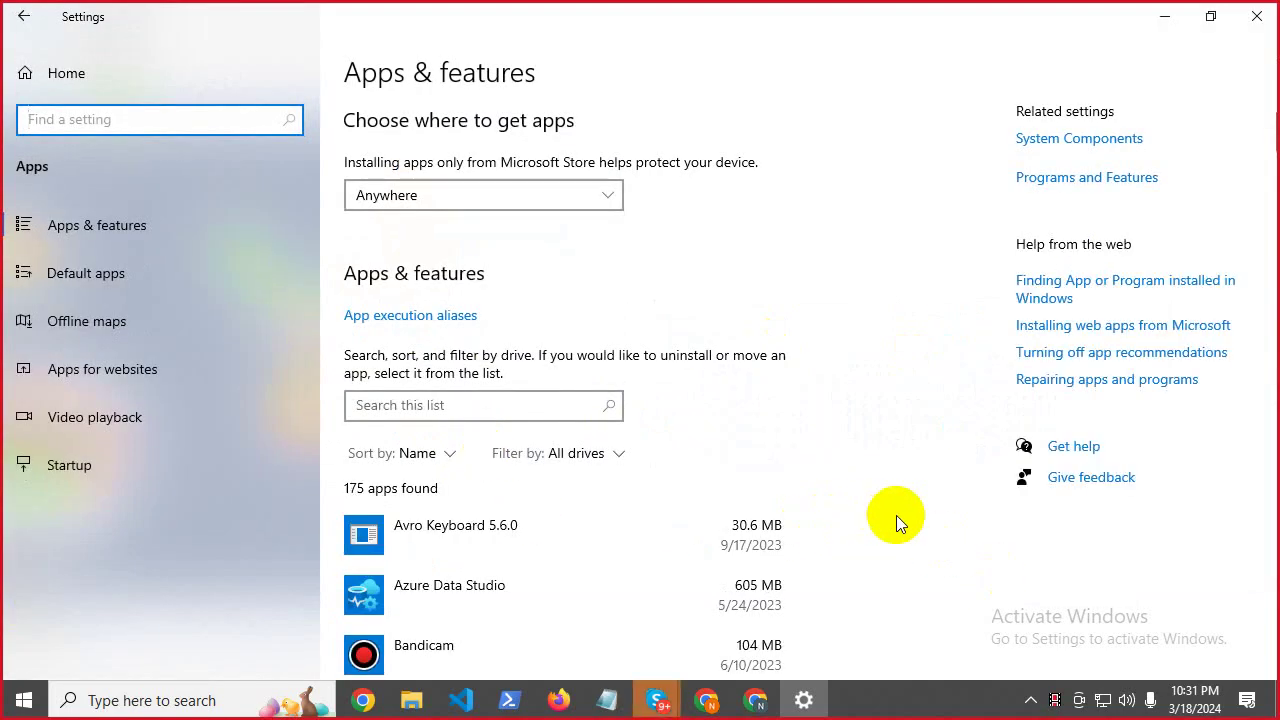
Uninstall Camtasia 9 from the installed apps list with the Keep Files option, and close Windows Settings.
scroll(660, 520, down, 10)
scroll(570, 515, up, 5)
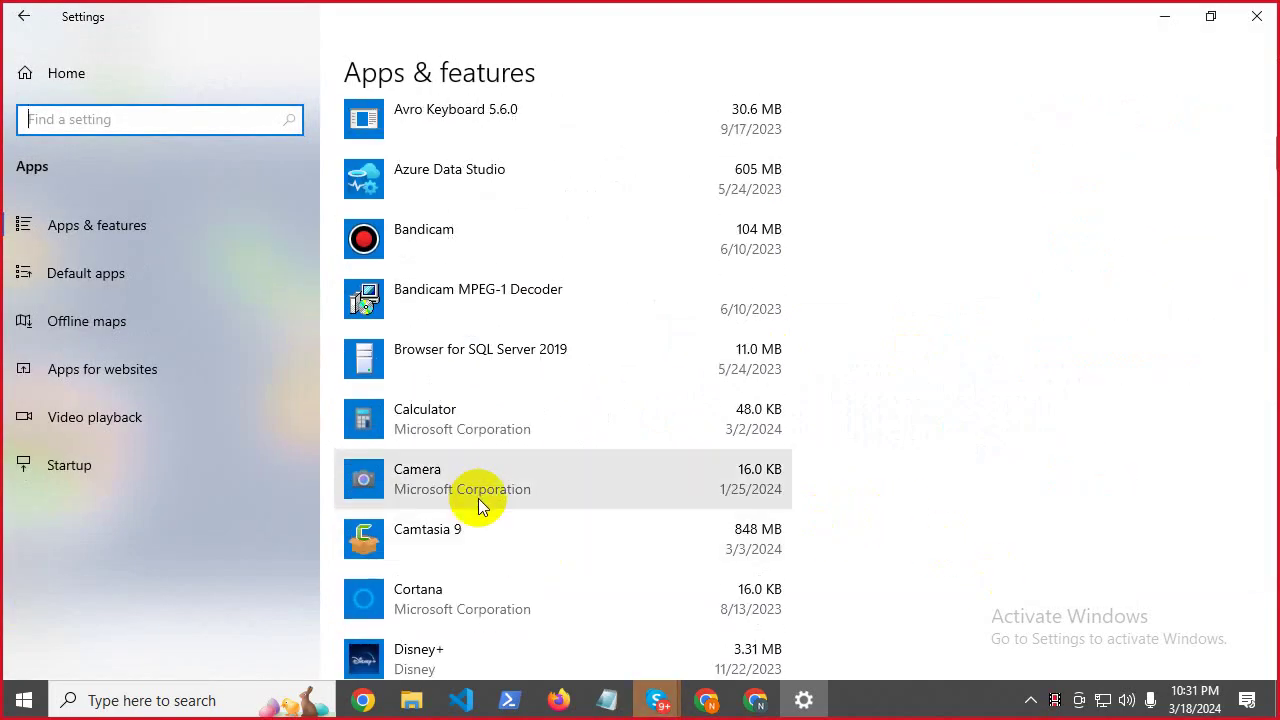
click(605, 536)
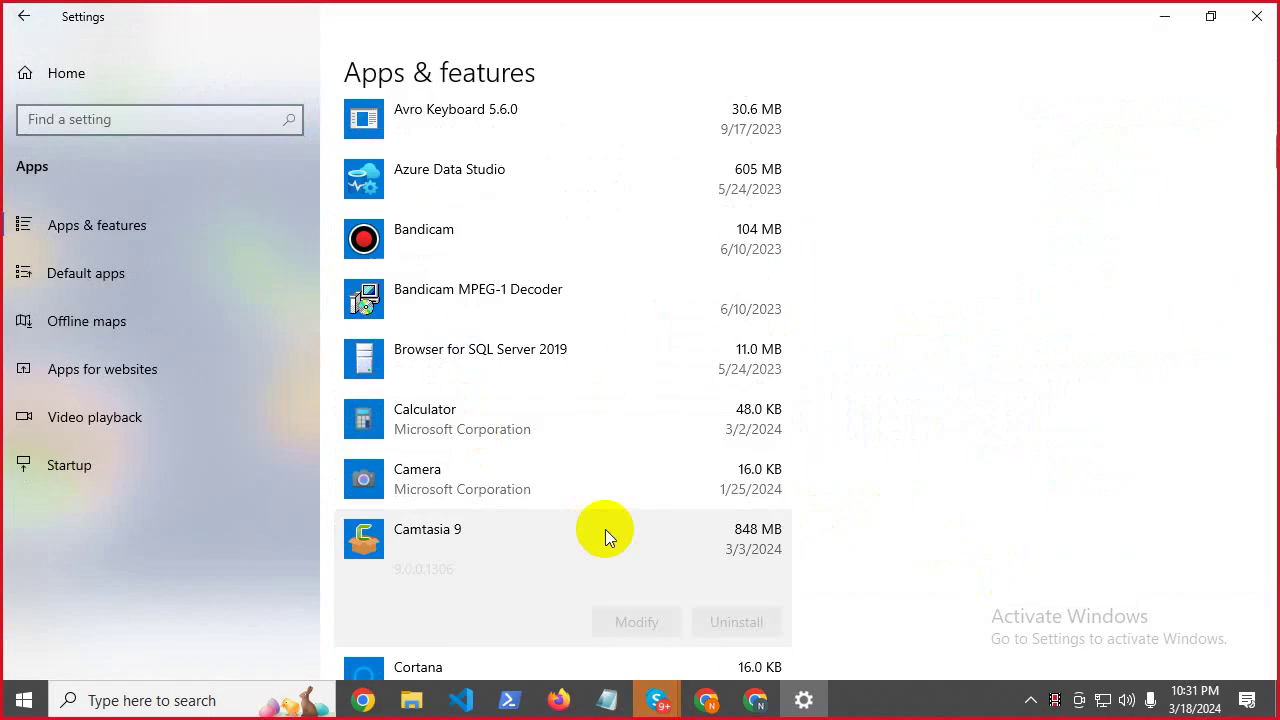
click(750, 628)
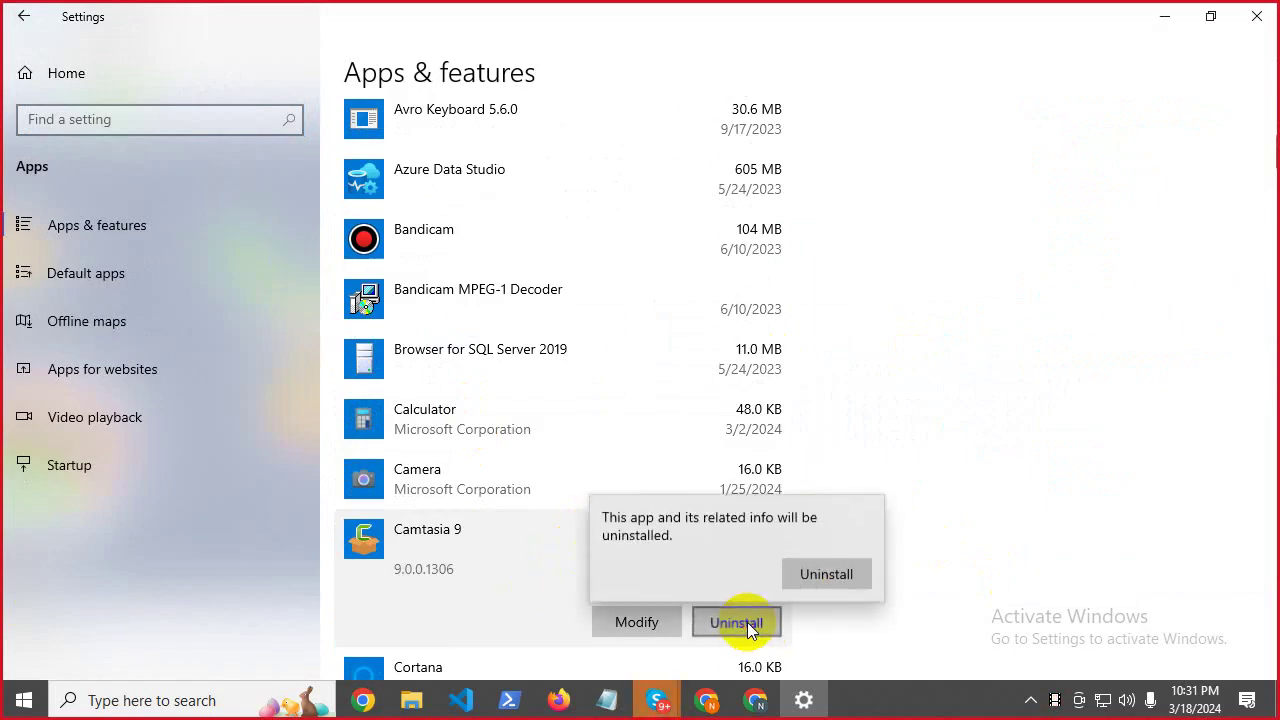
click(849, 574)
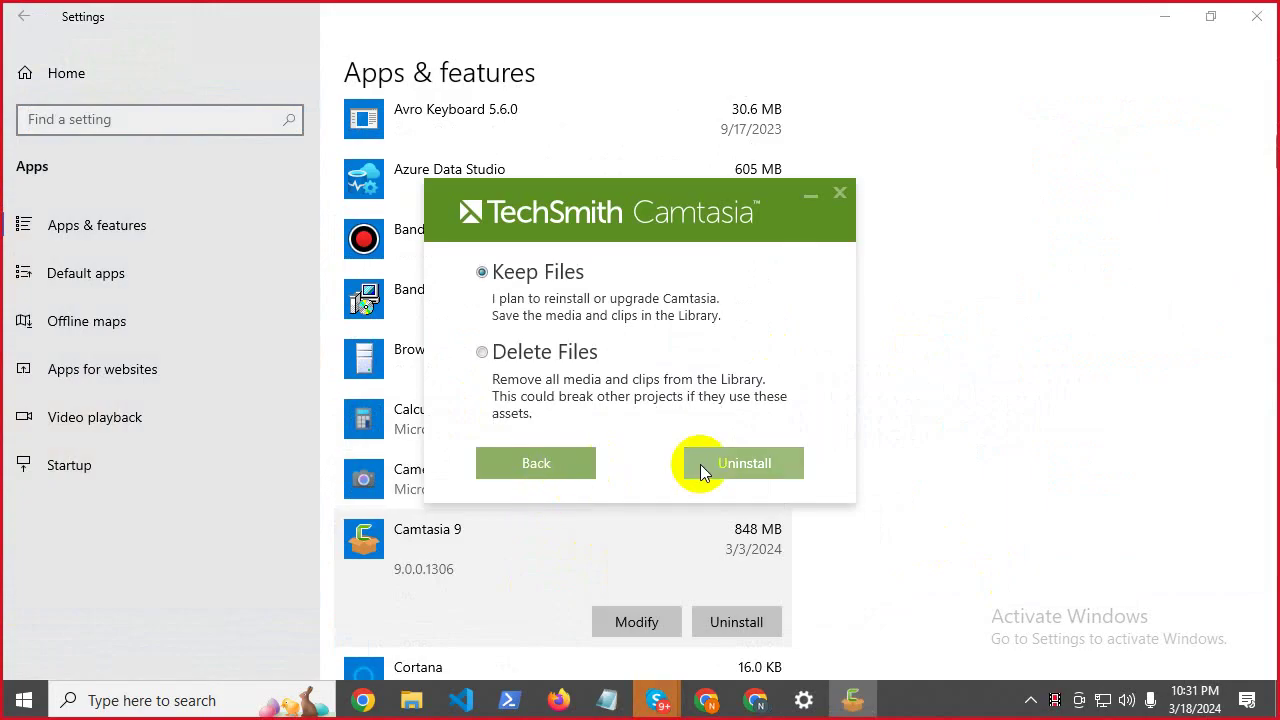
click(705, 466)
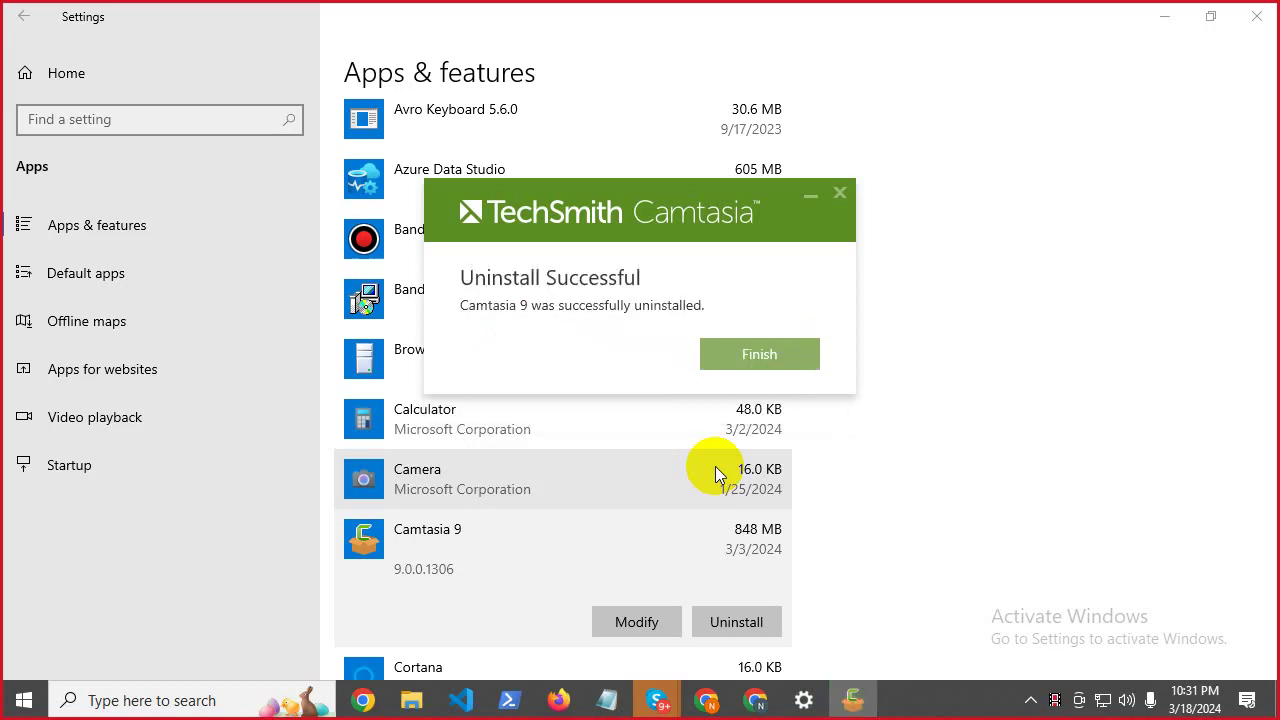
click(762, 349)
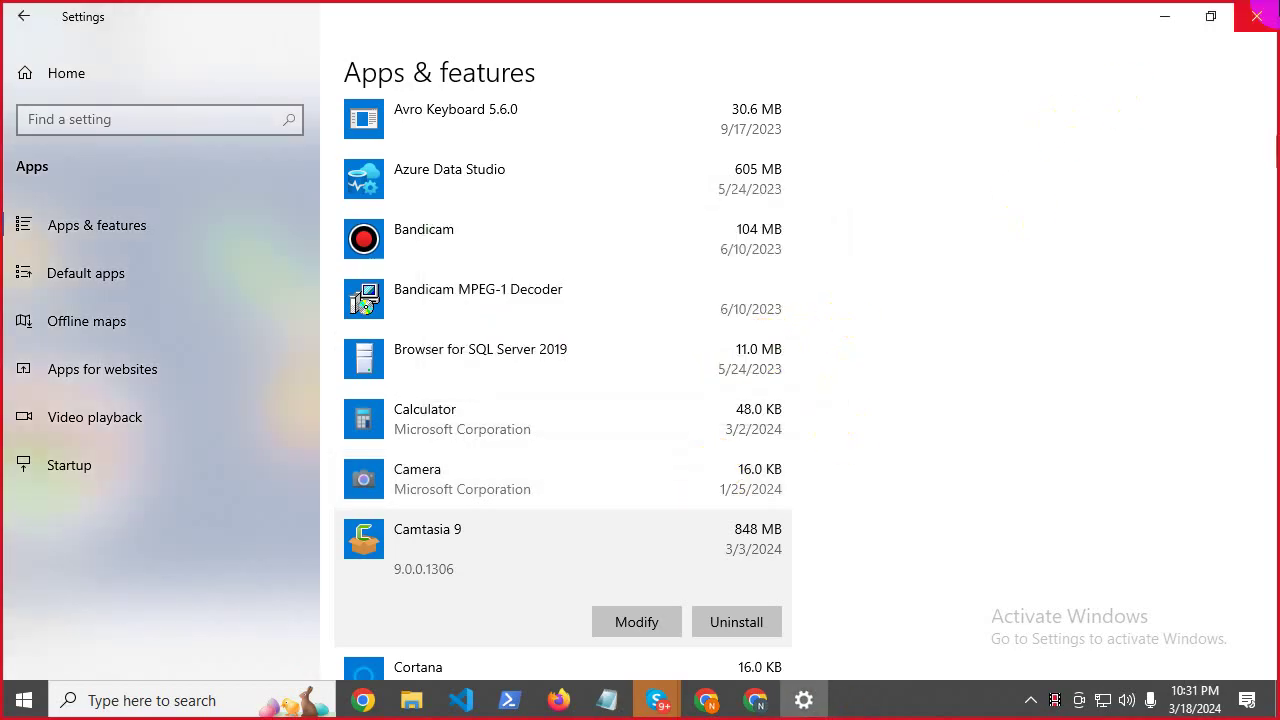
click(1256, 16)
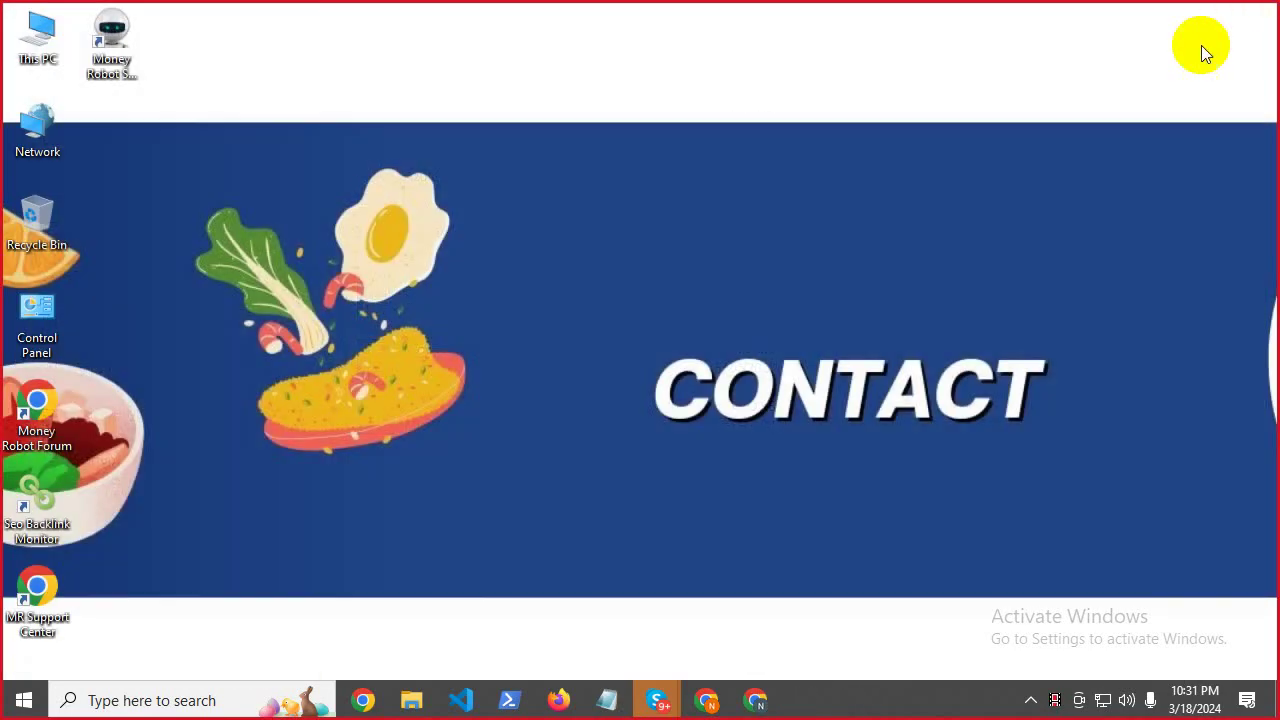
right_click(383, 190)
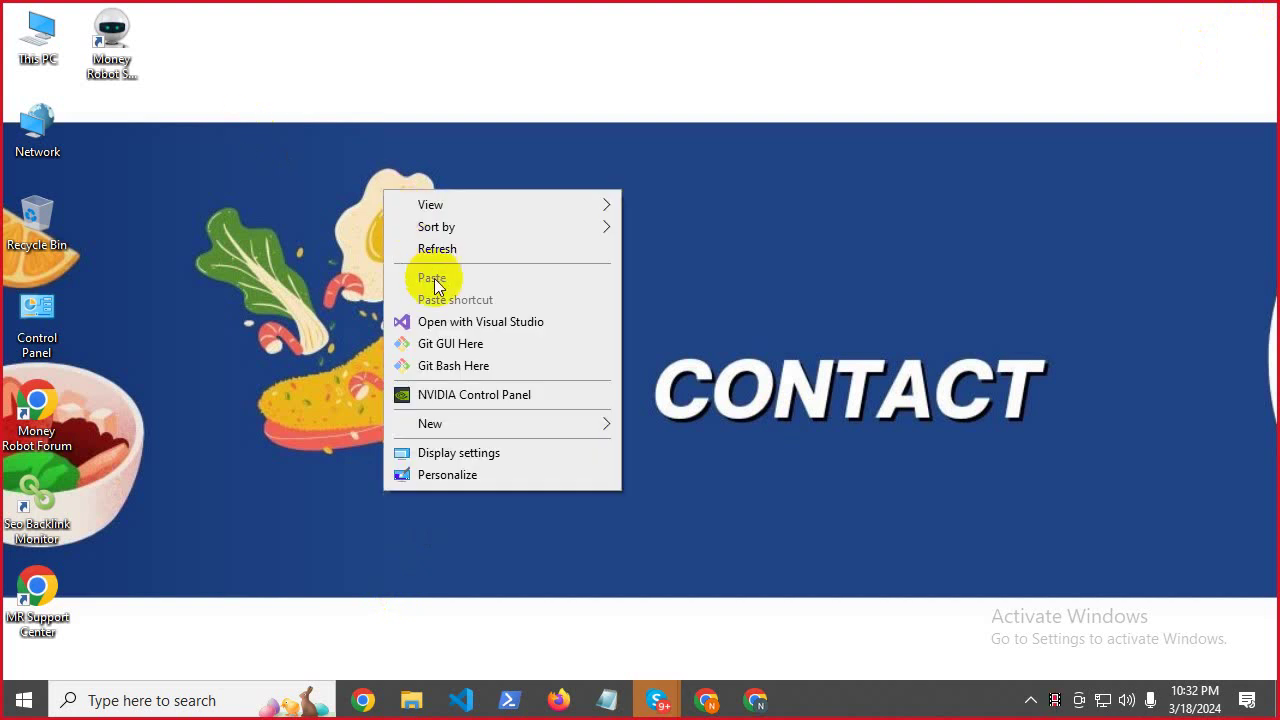
click(440, 248)
right_click(361, 171)
click(400, 232)
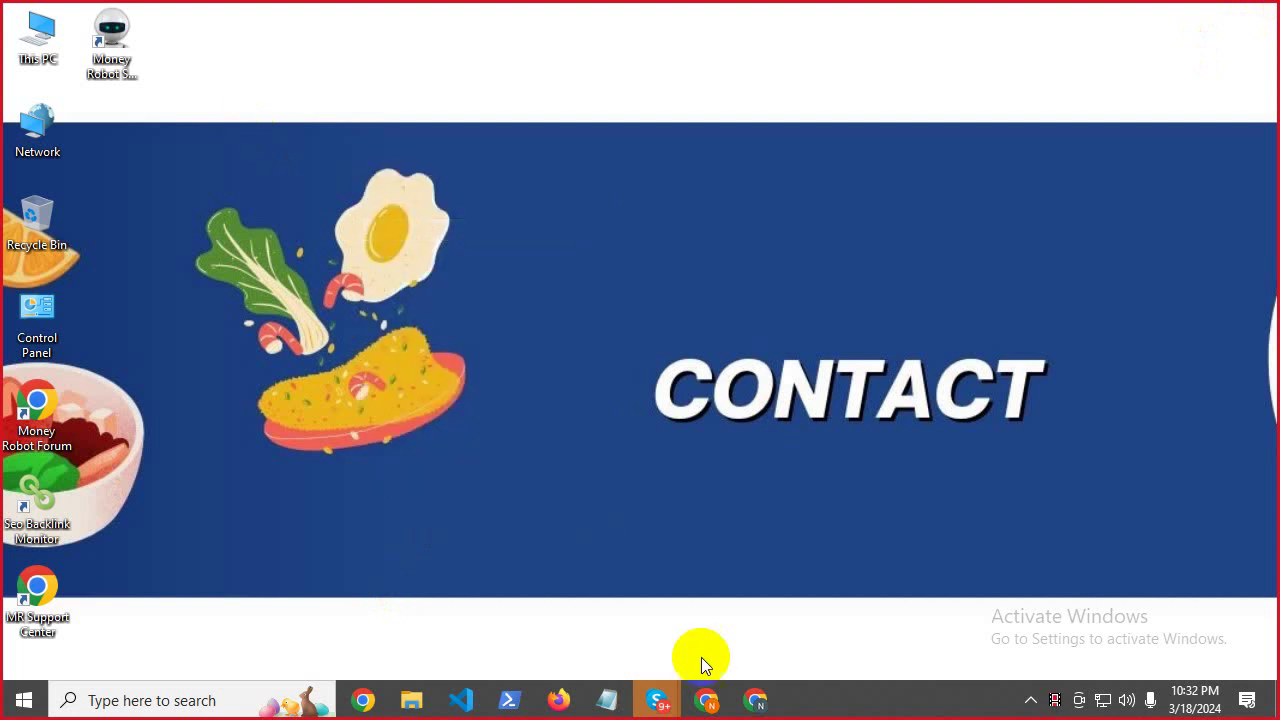
Open the Camtasia 9 (1).zip archive from New Volume (E:) in WinRAR and dismiss WinRAR's extra pop-up window.
click(408, 700)
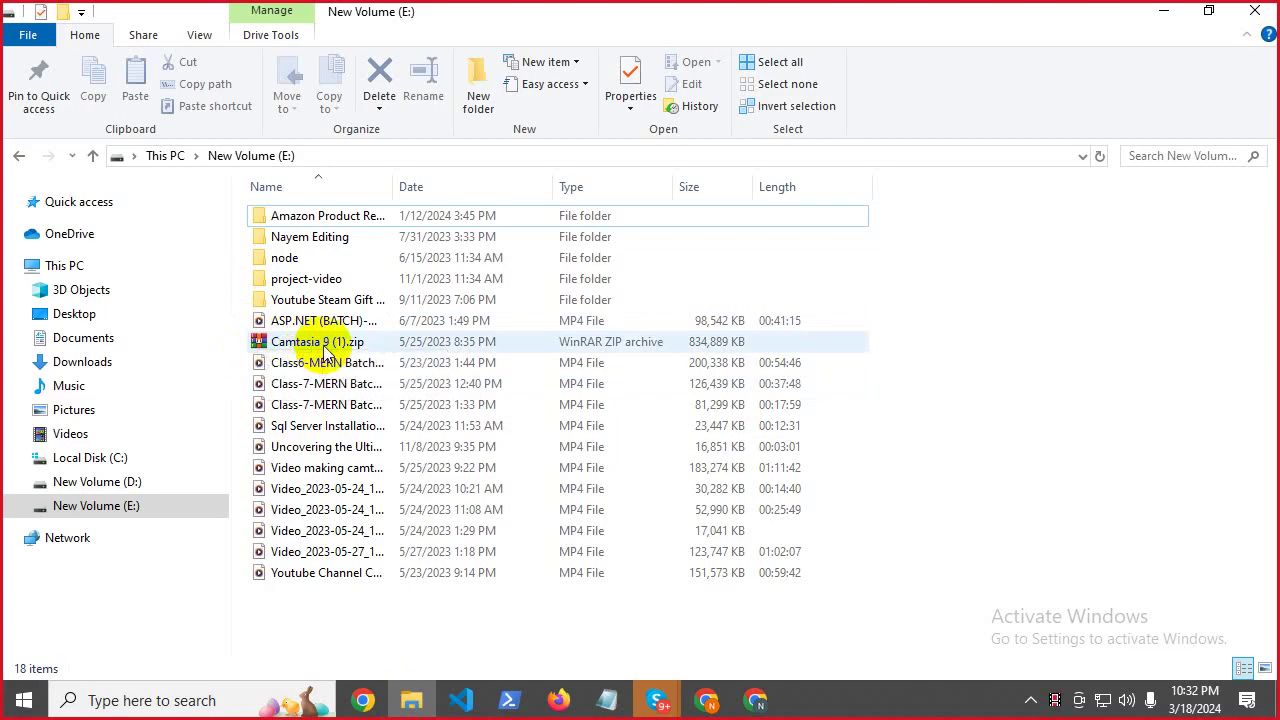
click(252, 345)
right_click(325, 350)
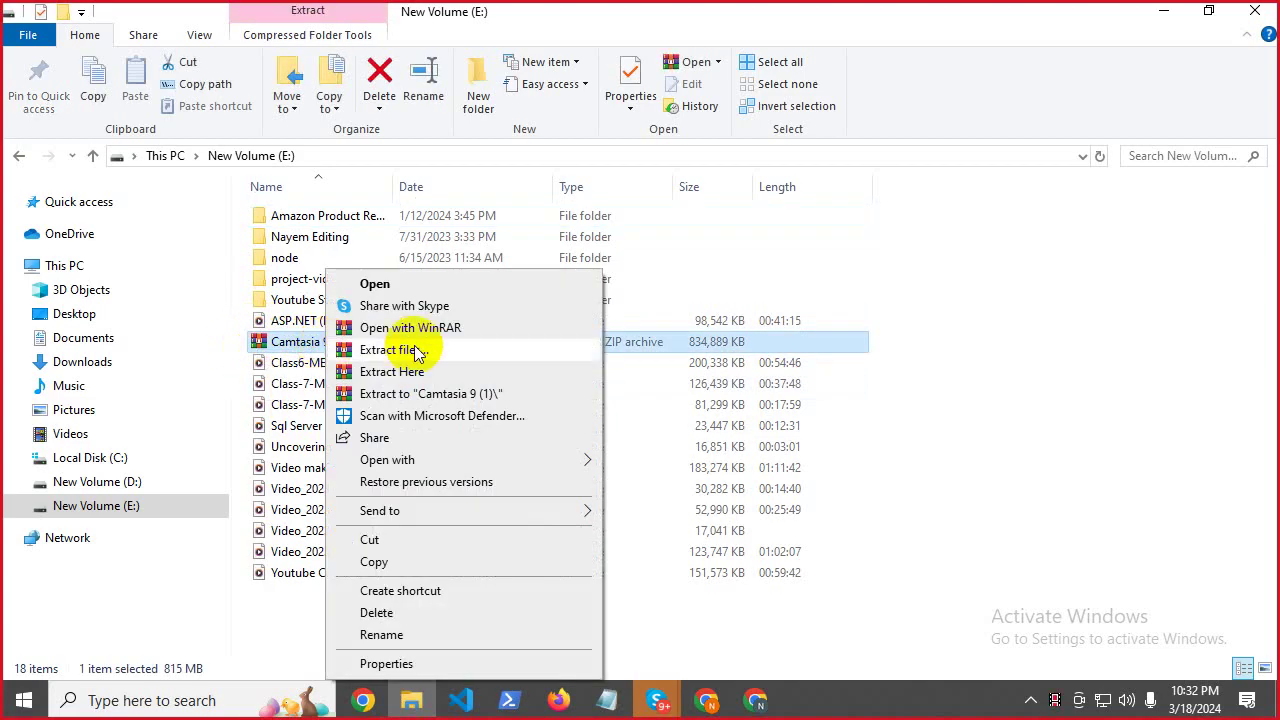
click(977, 449)
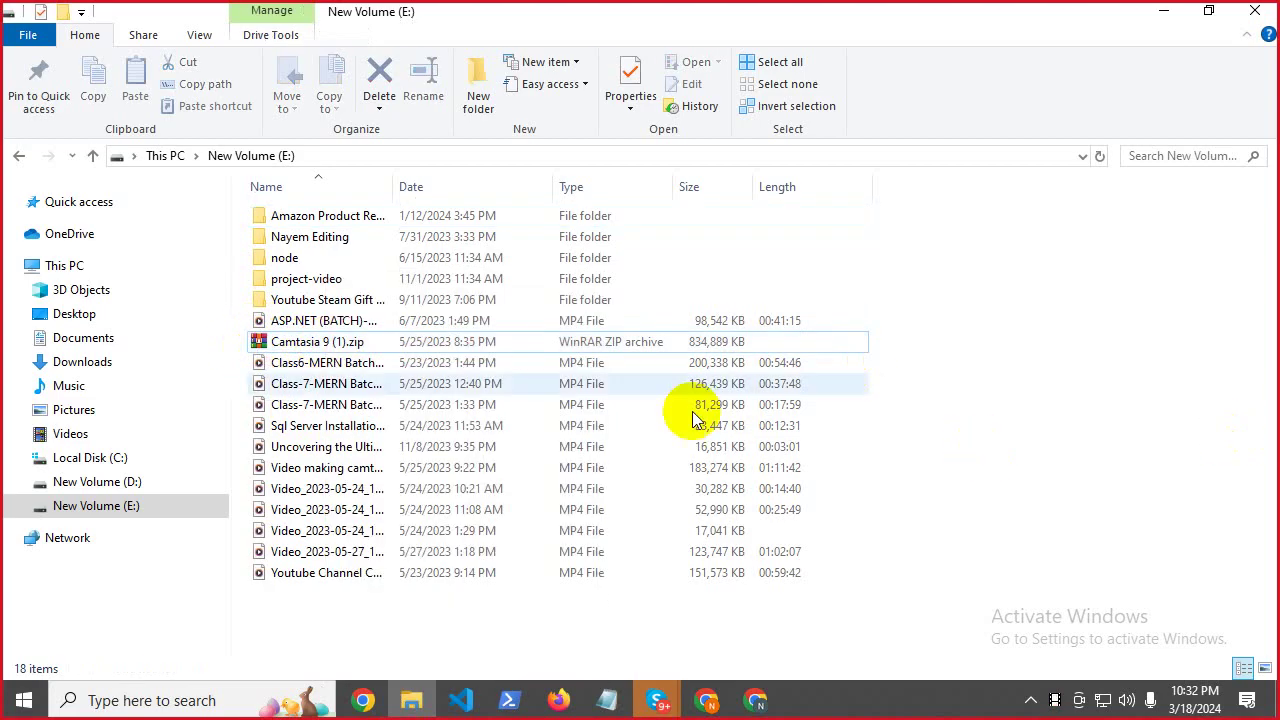
double_click(294, 346)
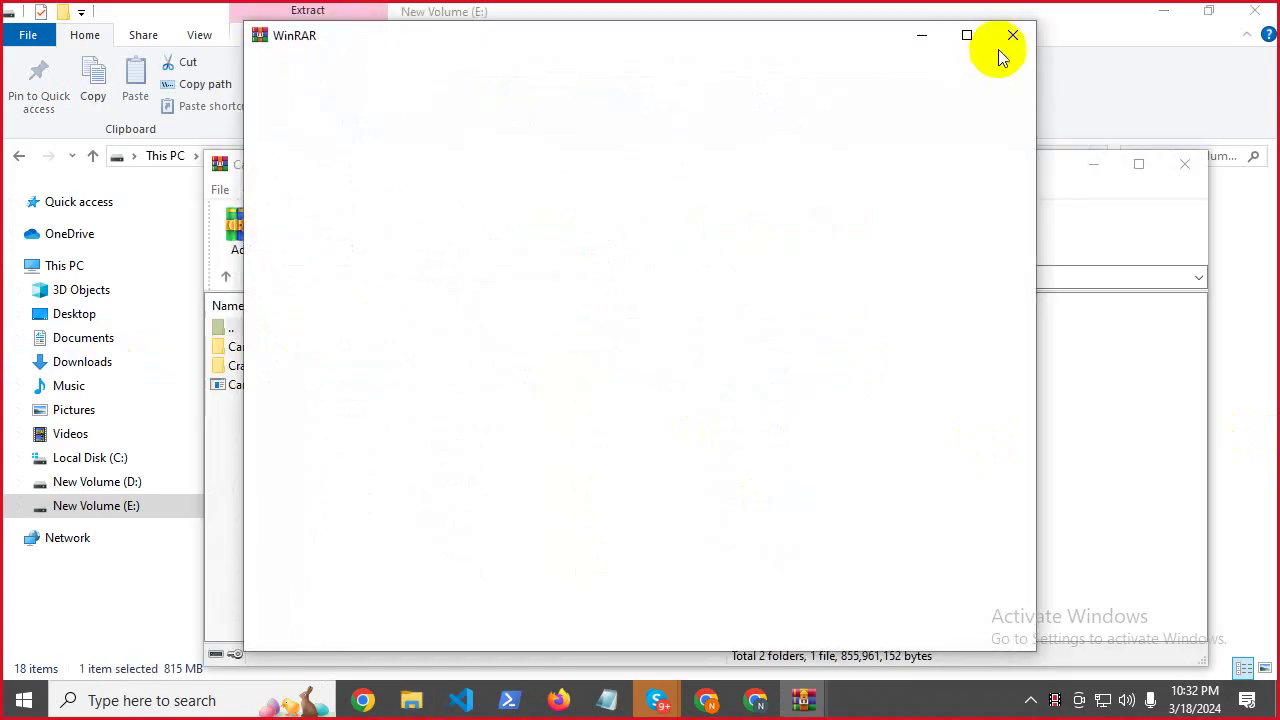
click(1006, 35)
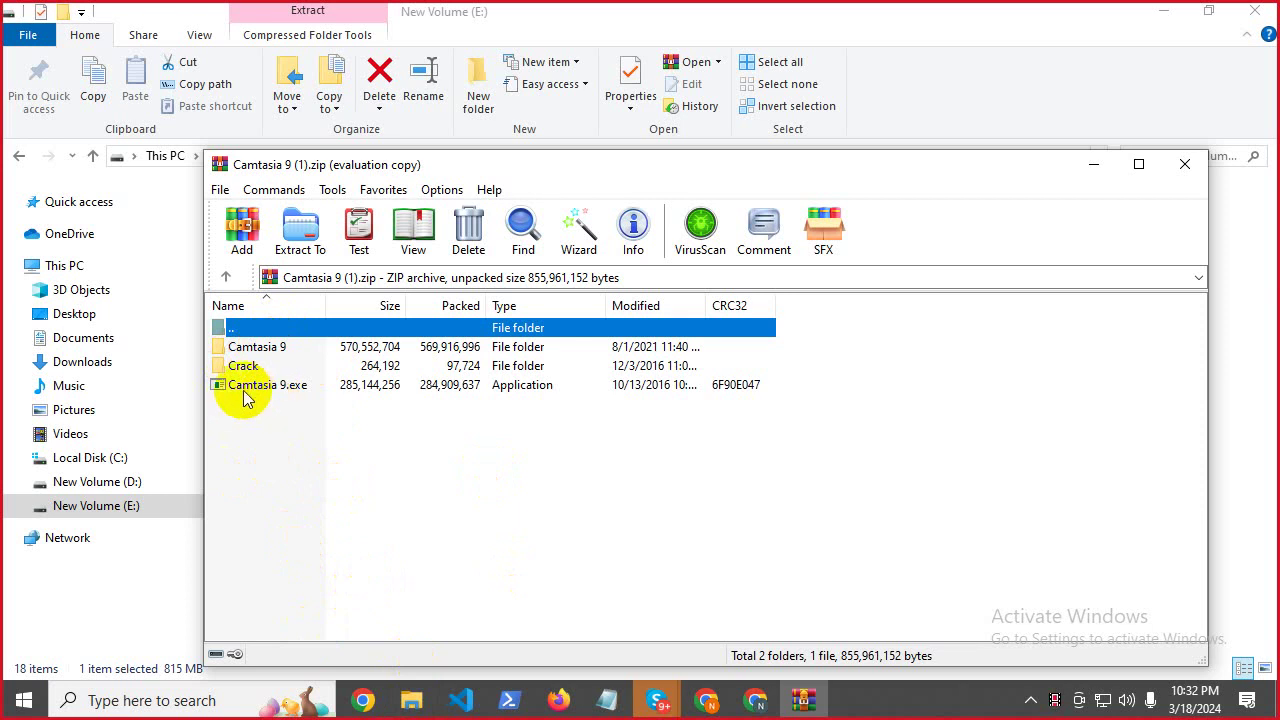
Run Camtasia 9.exe from the archive, accept the License Terms, and install Camtasia through to the end of the setup.
click(335, 389)
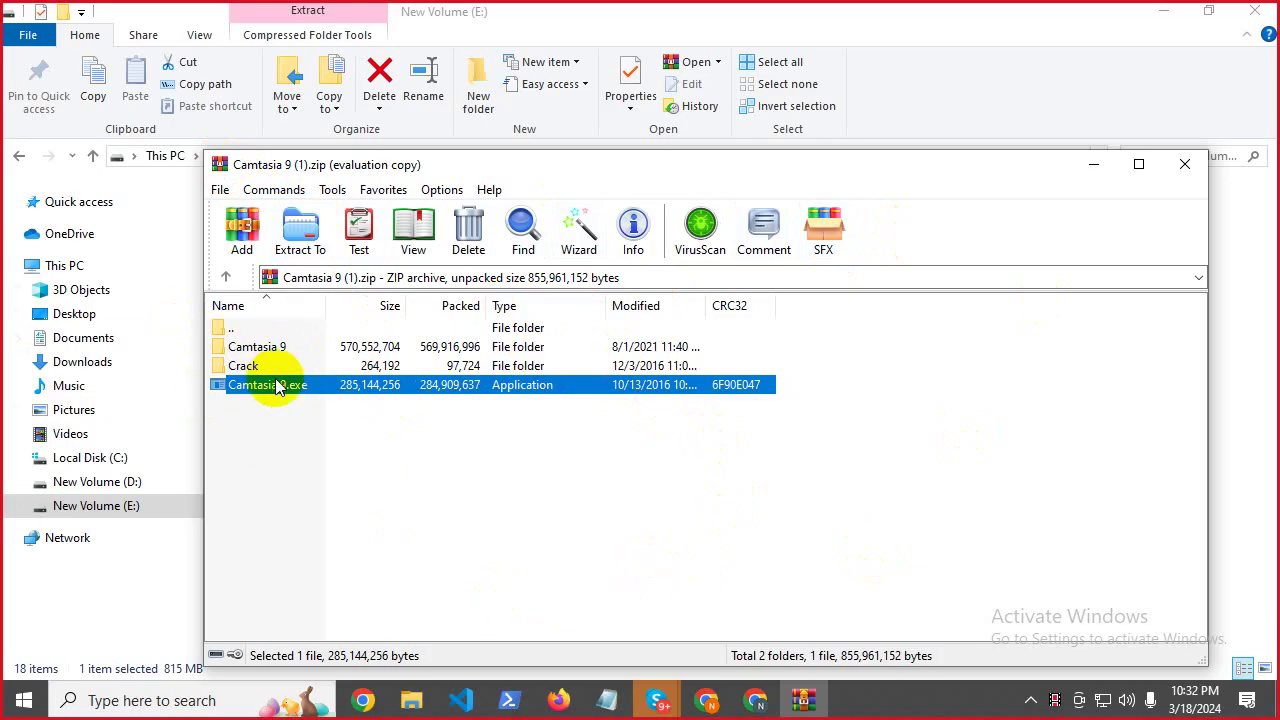
double_click(322, 386)
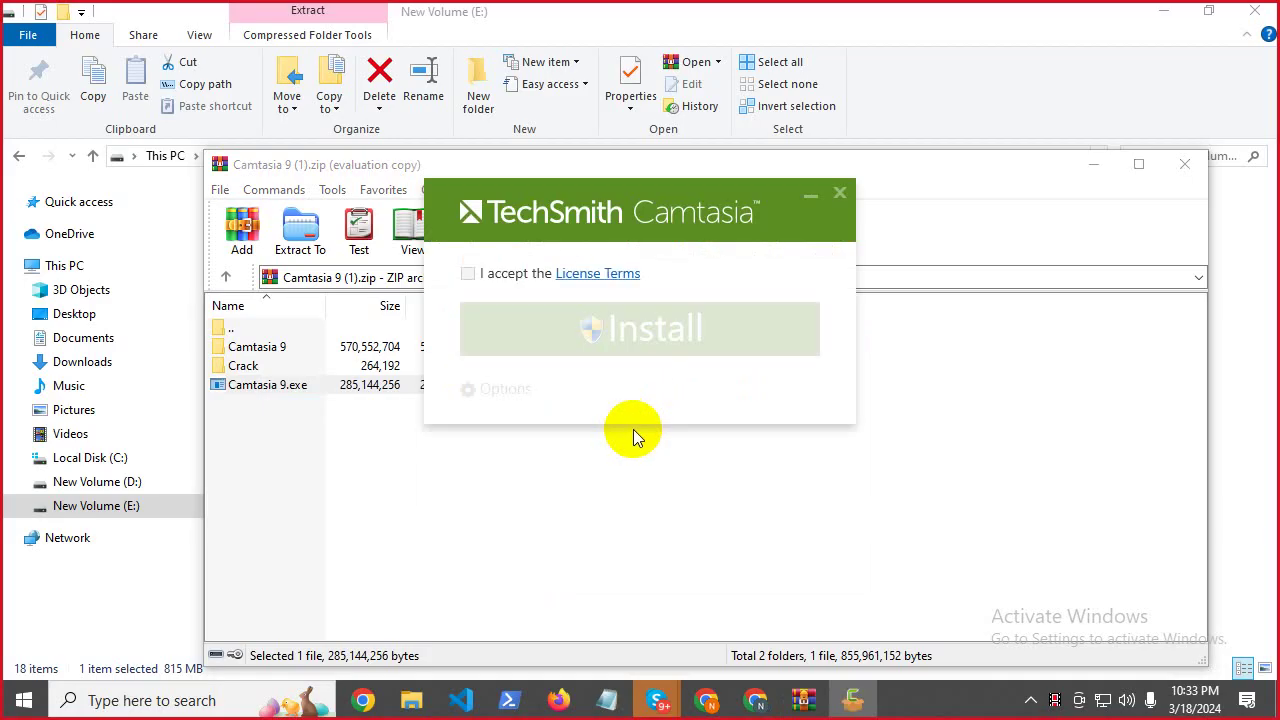
click(468, 273)
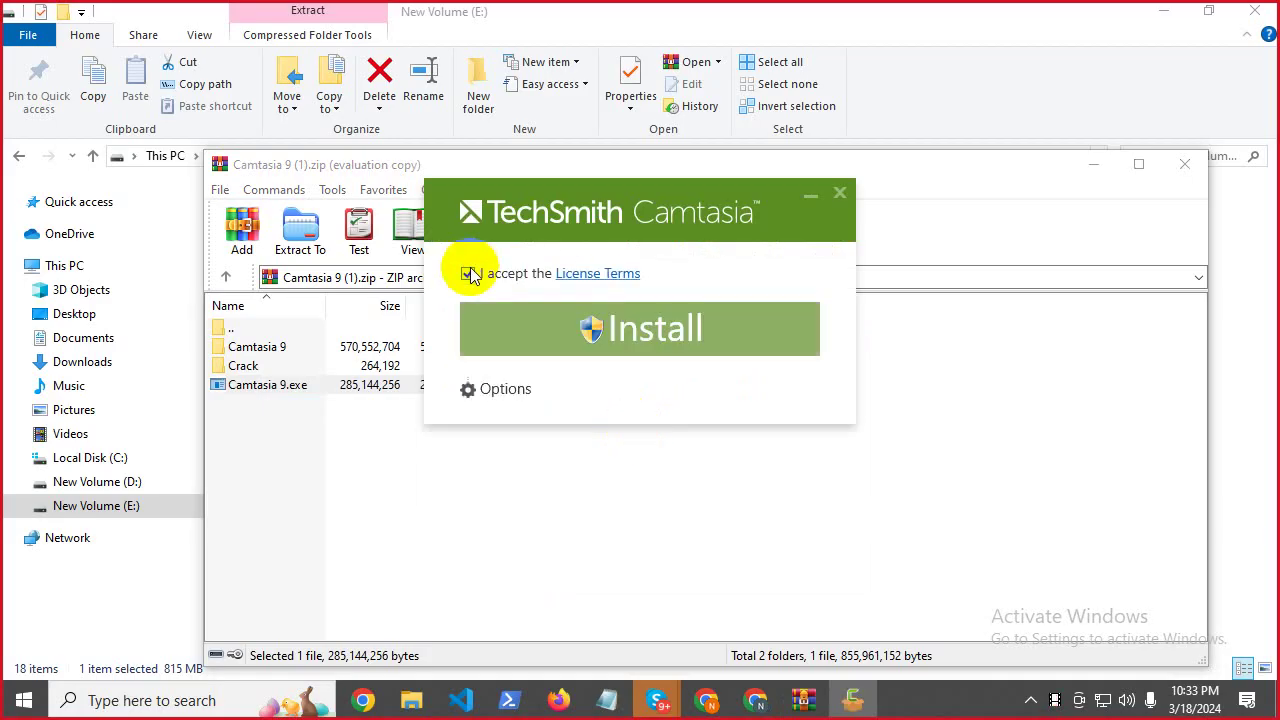
click(624, 336)
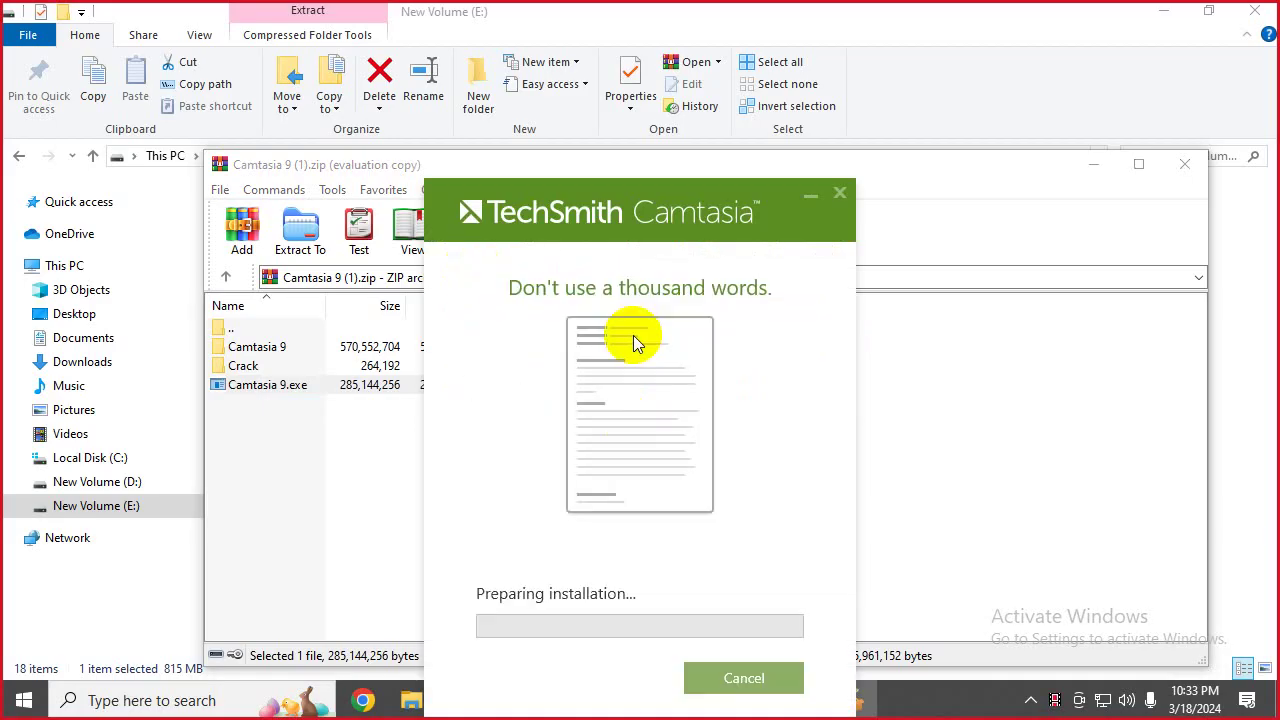
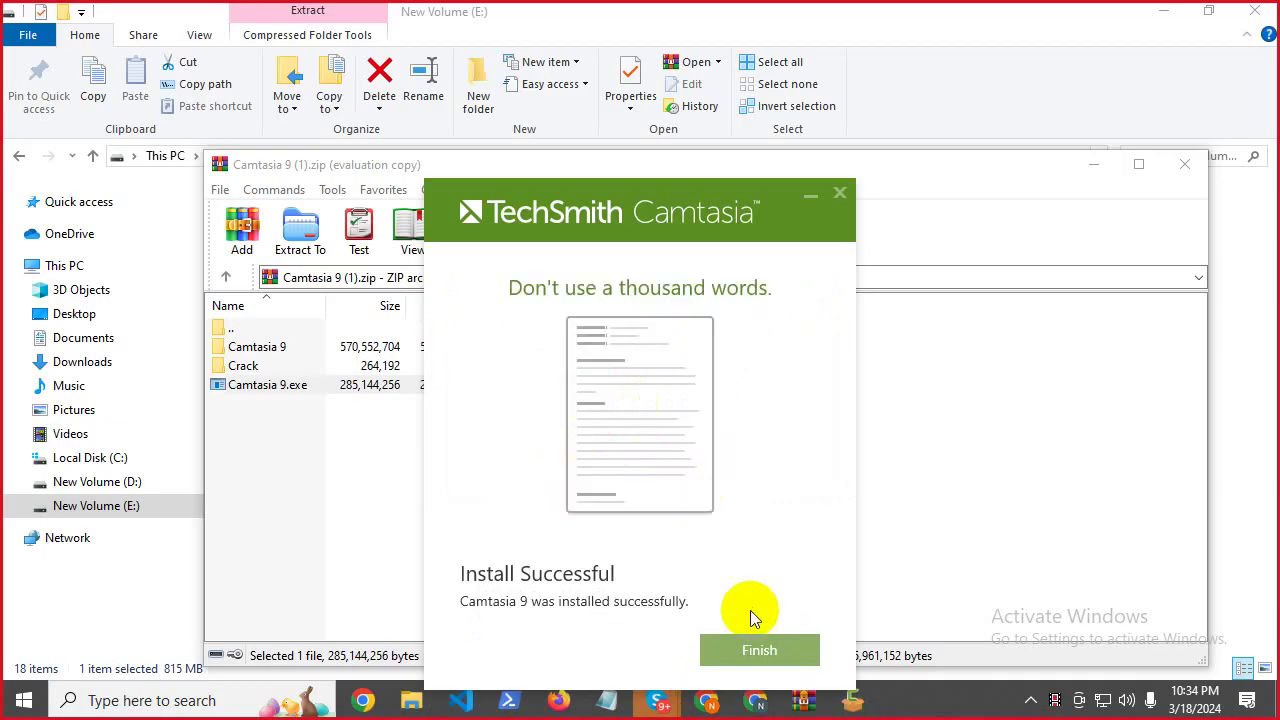
click(755, 655)
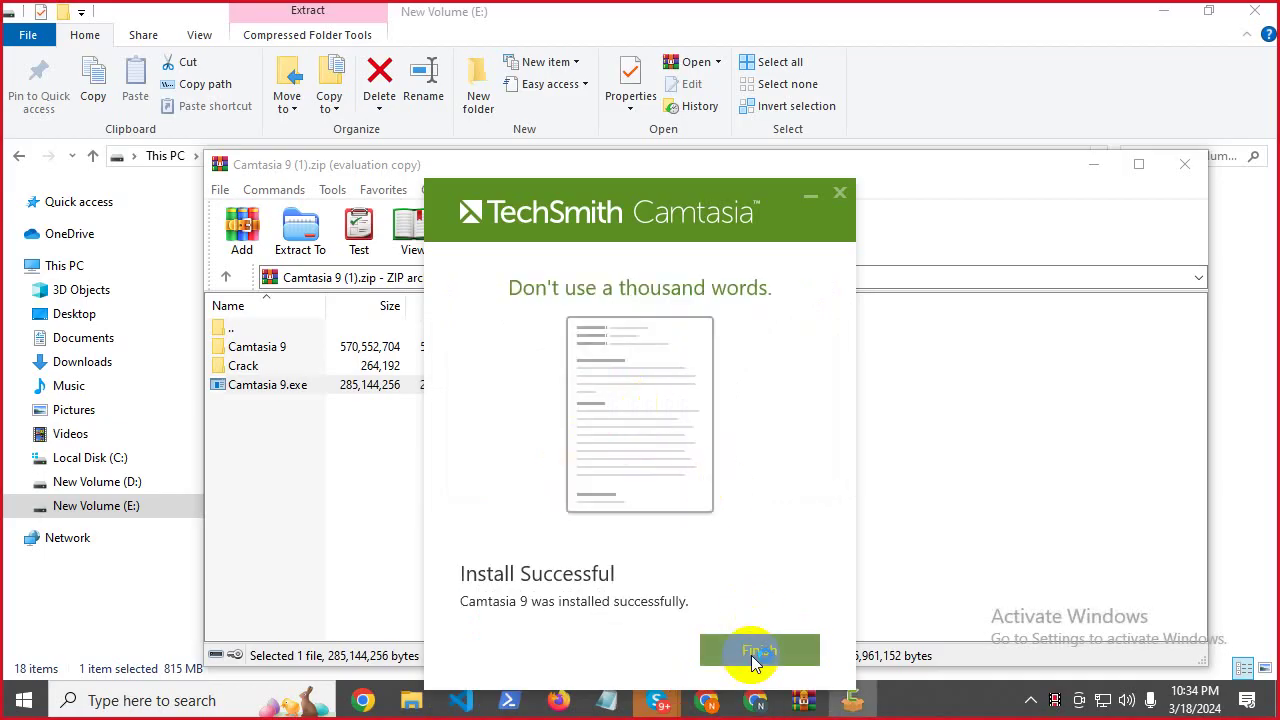
Minimize the WinRAR and File Explorer windows, and cancel the Camtasia Evaluation dialog to exit Camtasia.
click(1094, 164)
click(1163, 10)
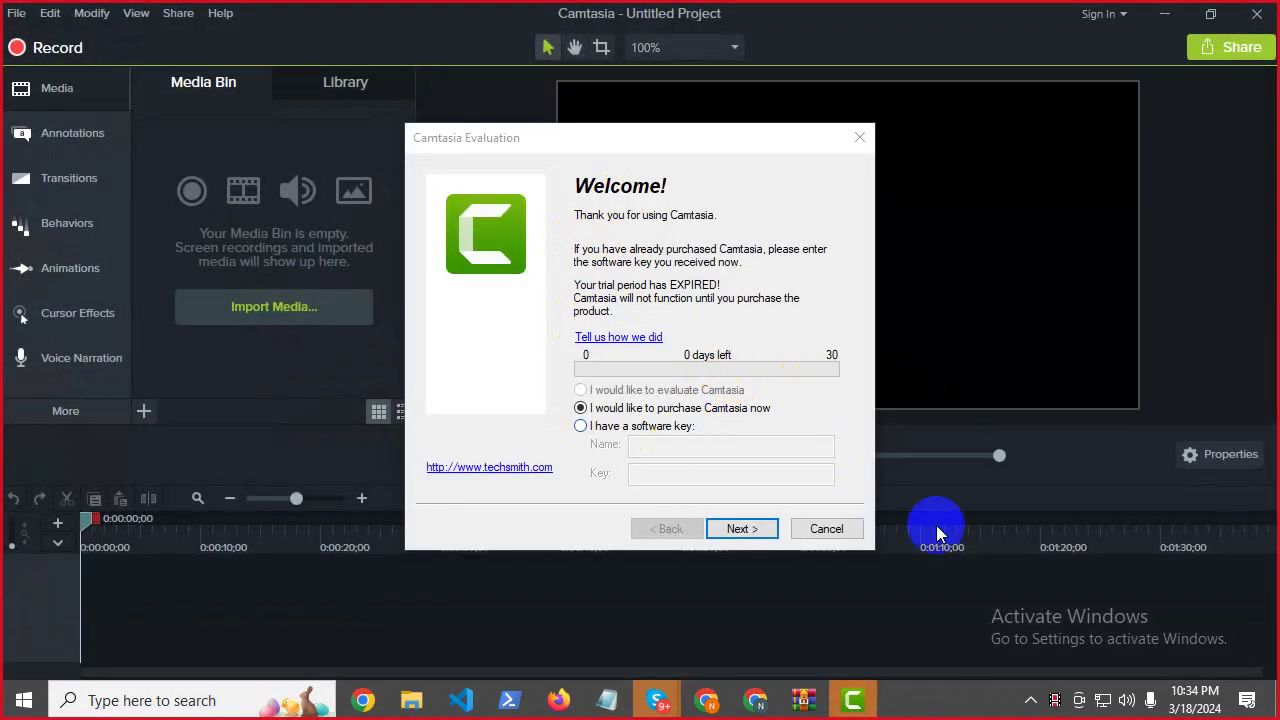
click(730, 538)
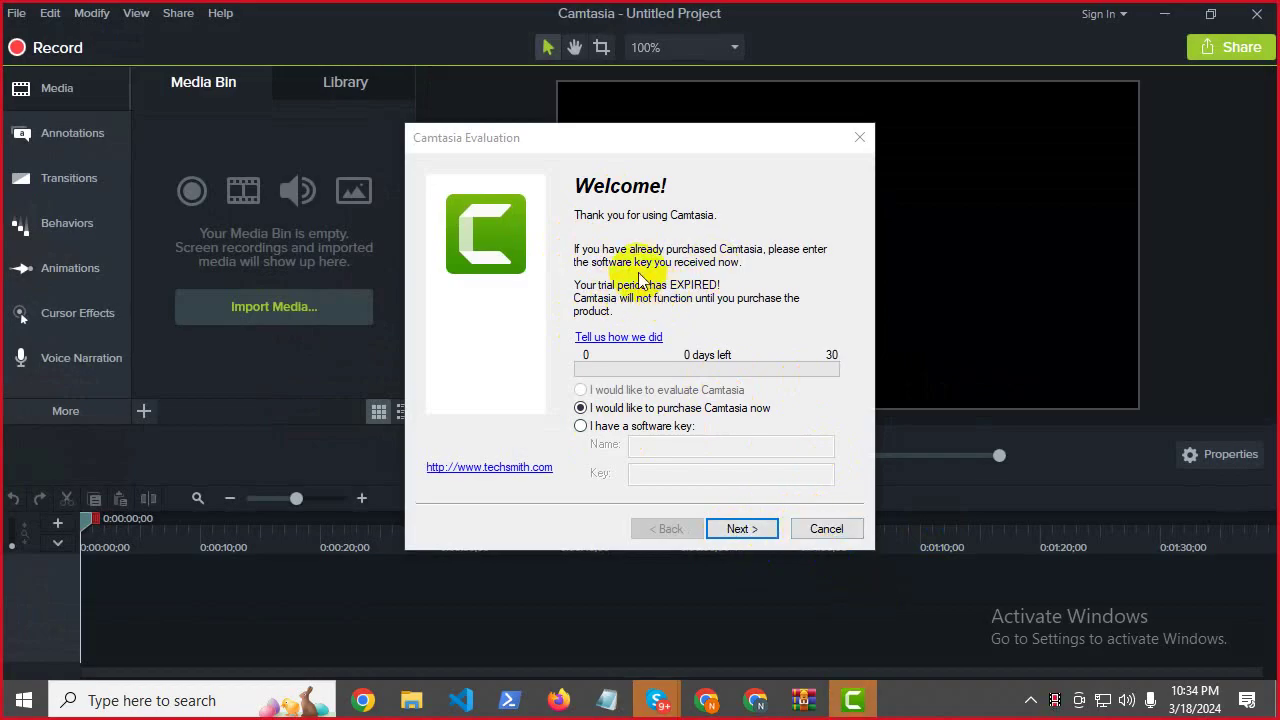
click(826, 529)
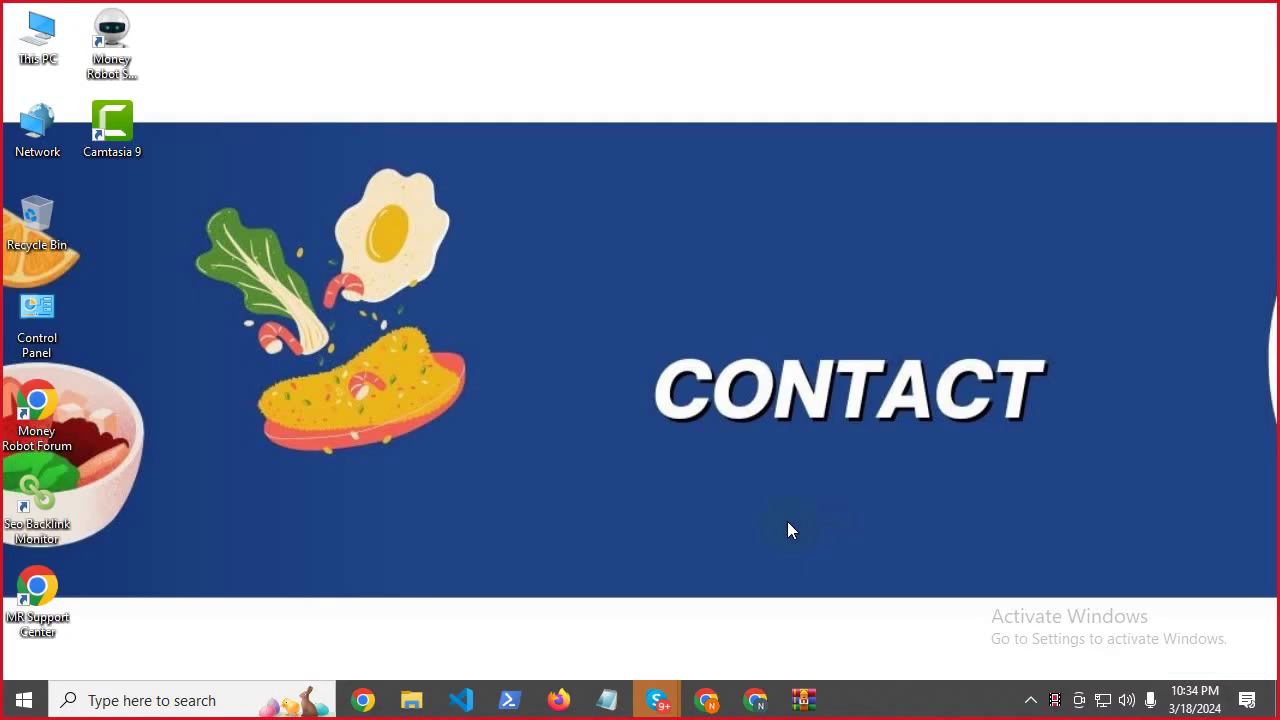
right_click(449, 106)
click(500, 177)
right_click(505, 178)
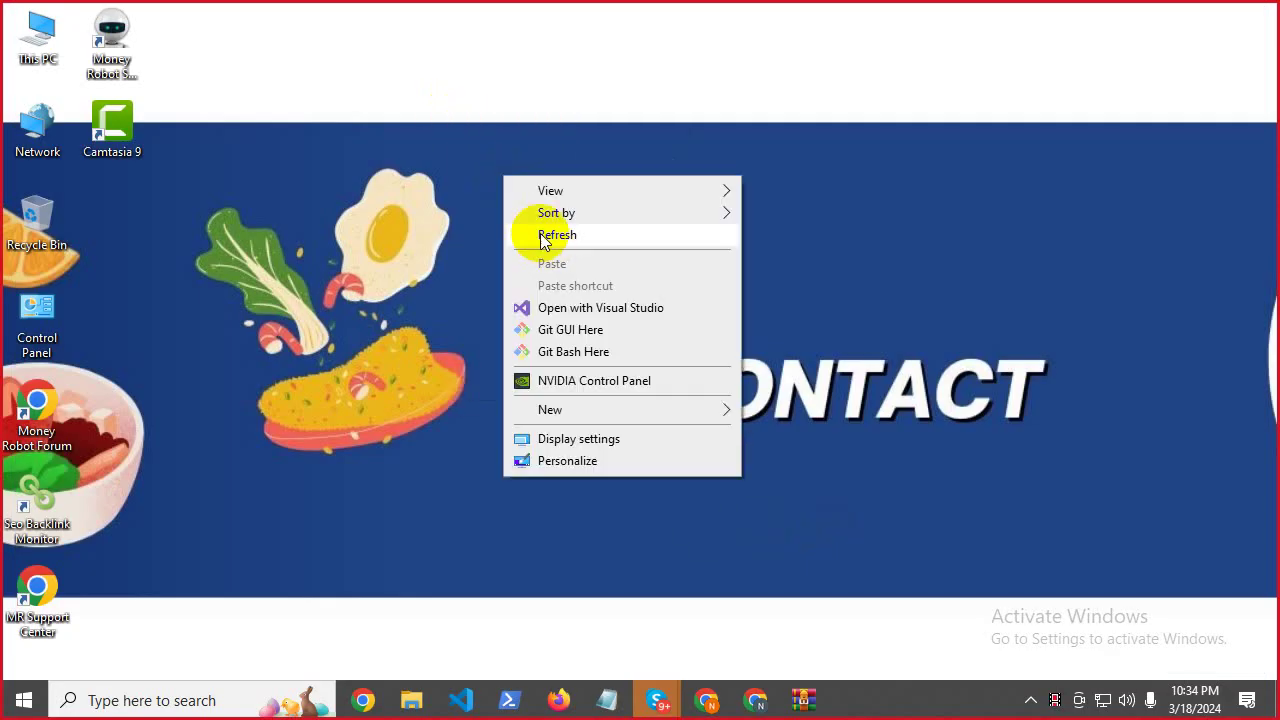
click(545, 240)
right_click(393, 239)
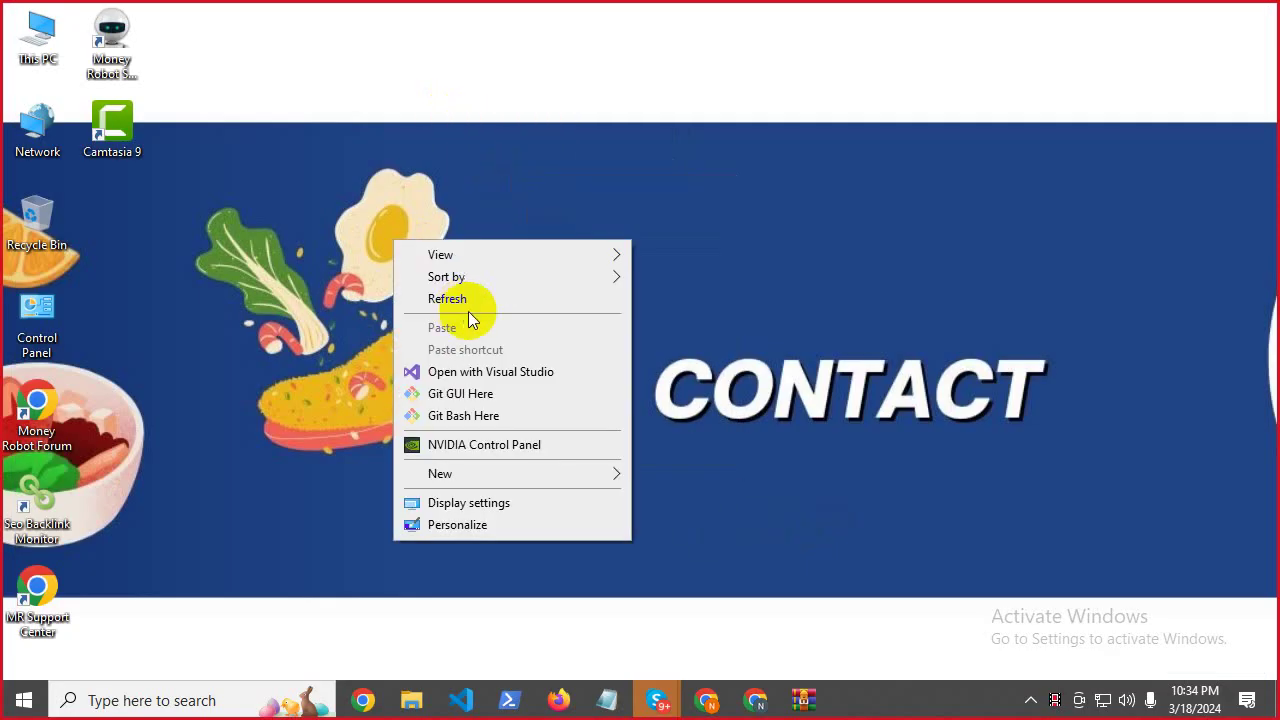
click(466, 300)
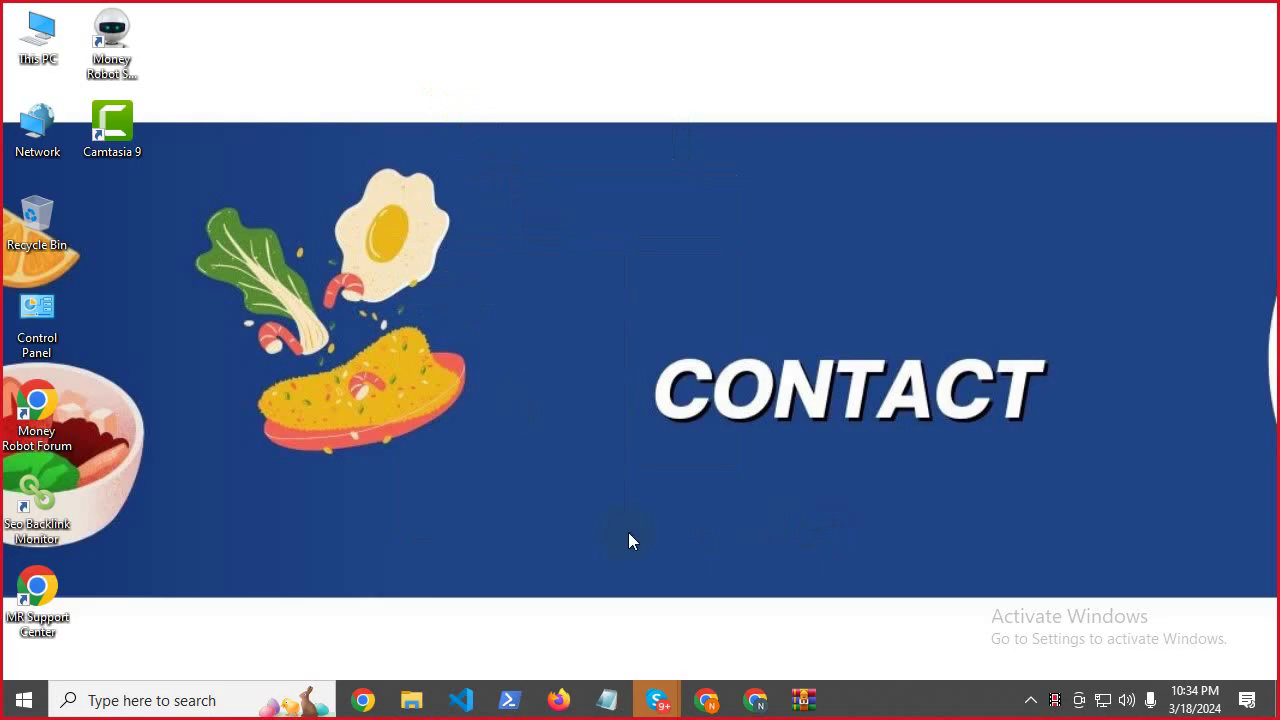
click(803, 698)
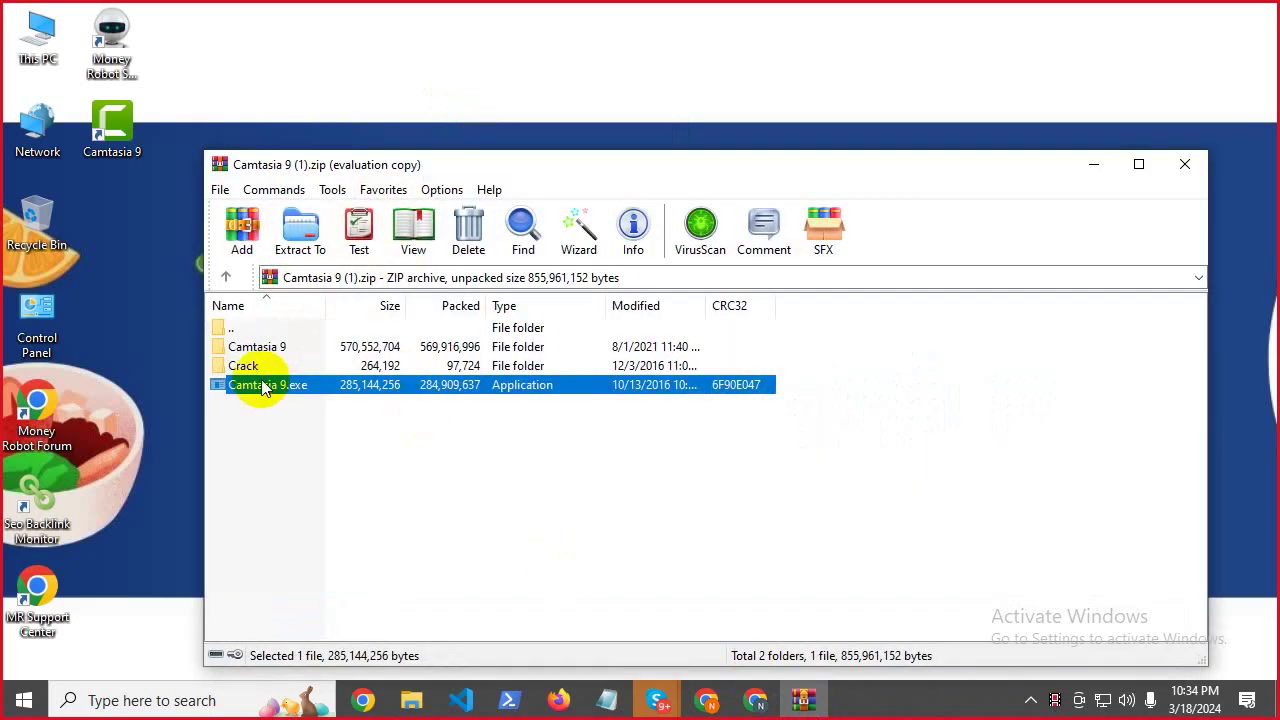
click(1093, 165)
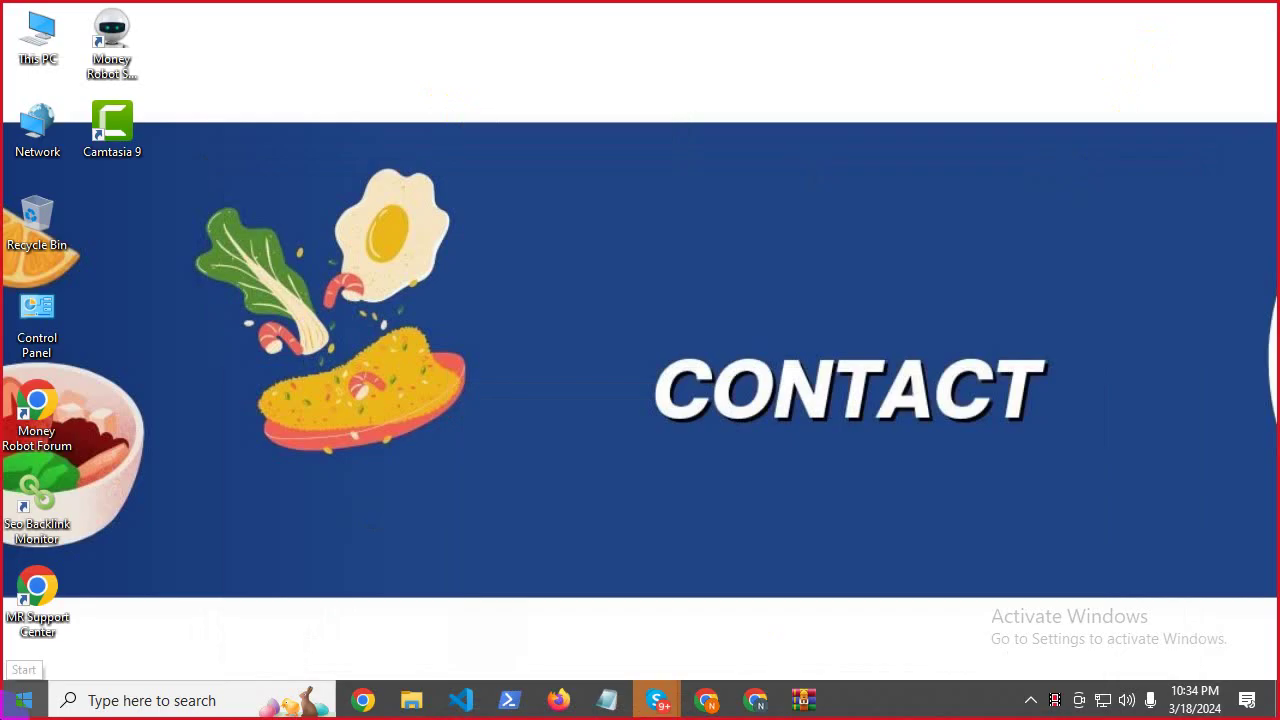
Search Windows for "virus", check the Real-time protection setting under Virus & threat protection settings, and close Windows Security.
click(10, 712)
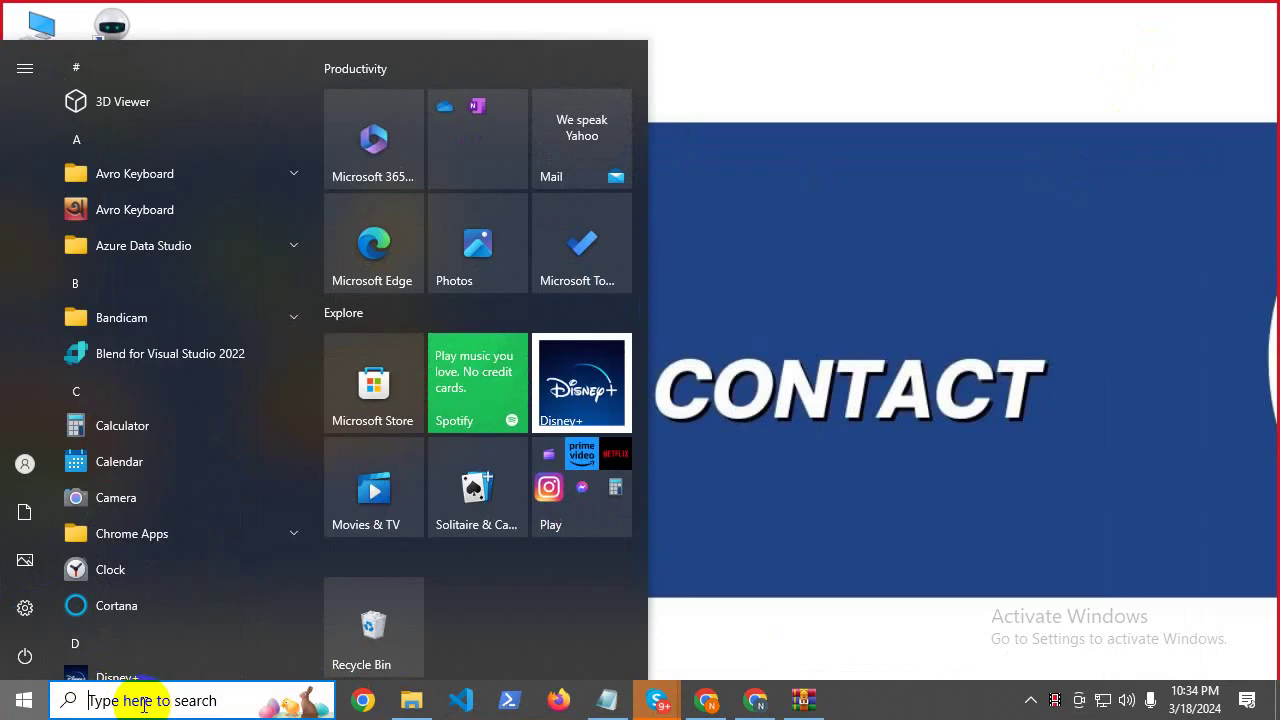
text(v)
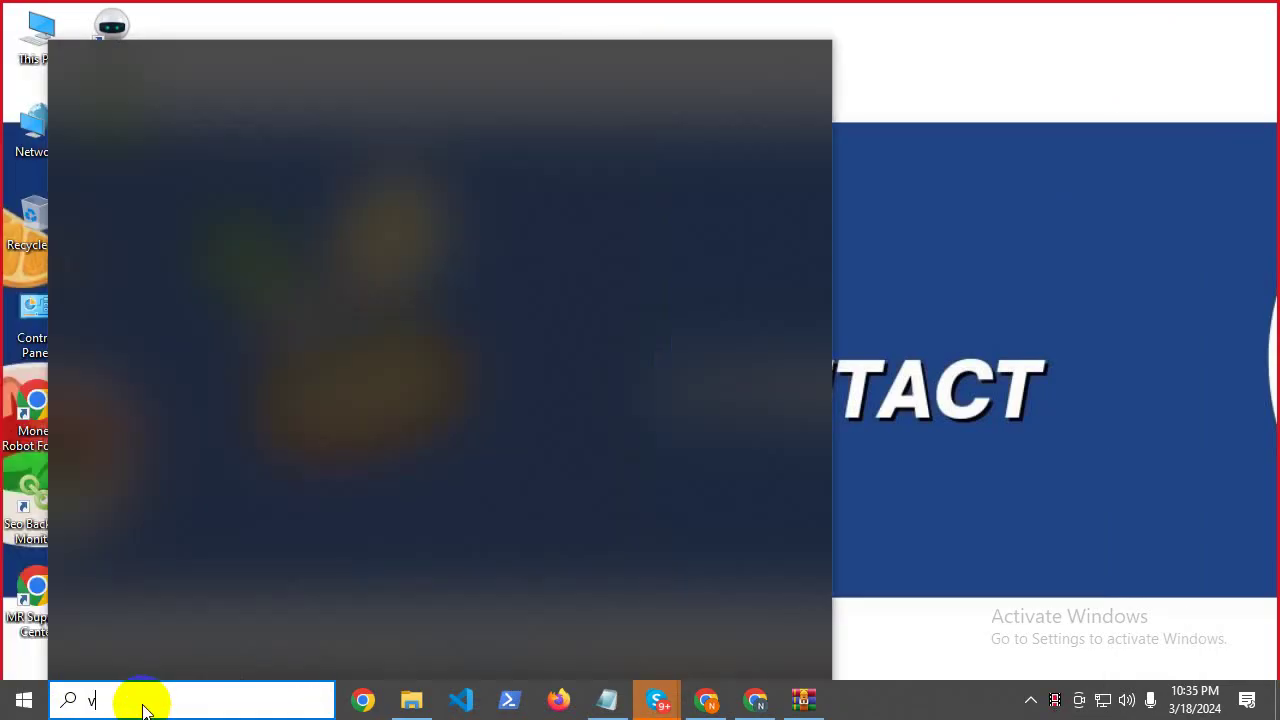
text(irus)
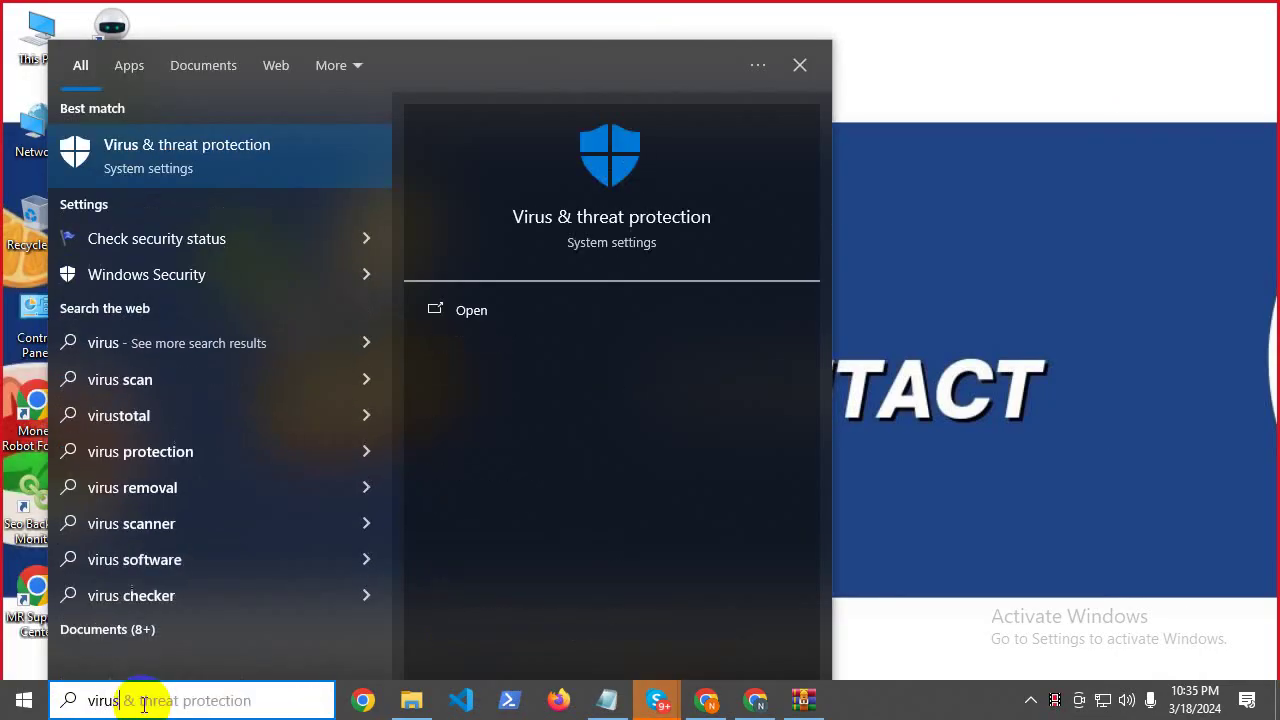
click(471, 311)
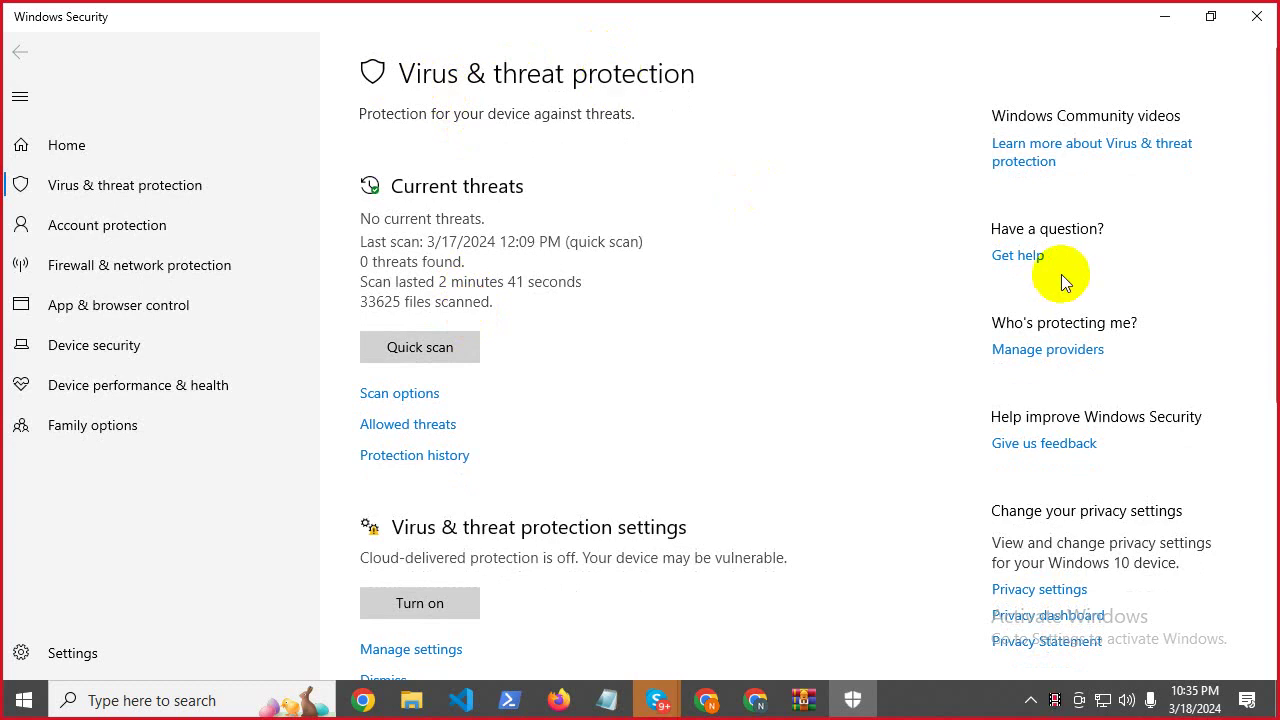
scroll(541, 430, down, 5)
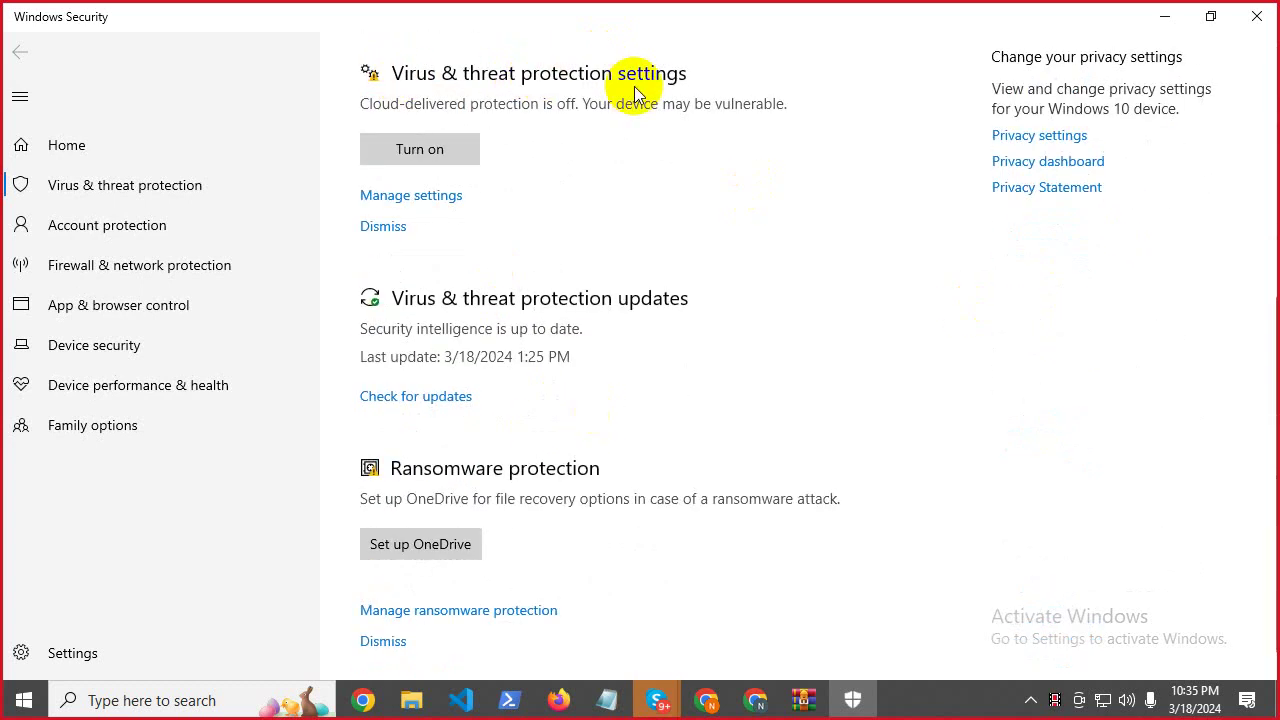
click(425, 197)
scroll(428, 203, down, 1)
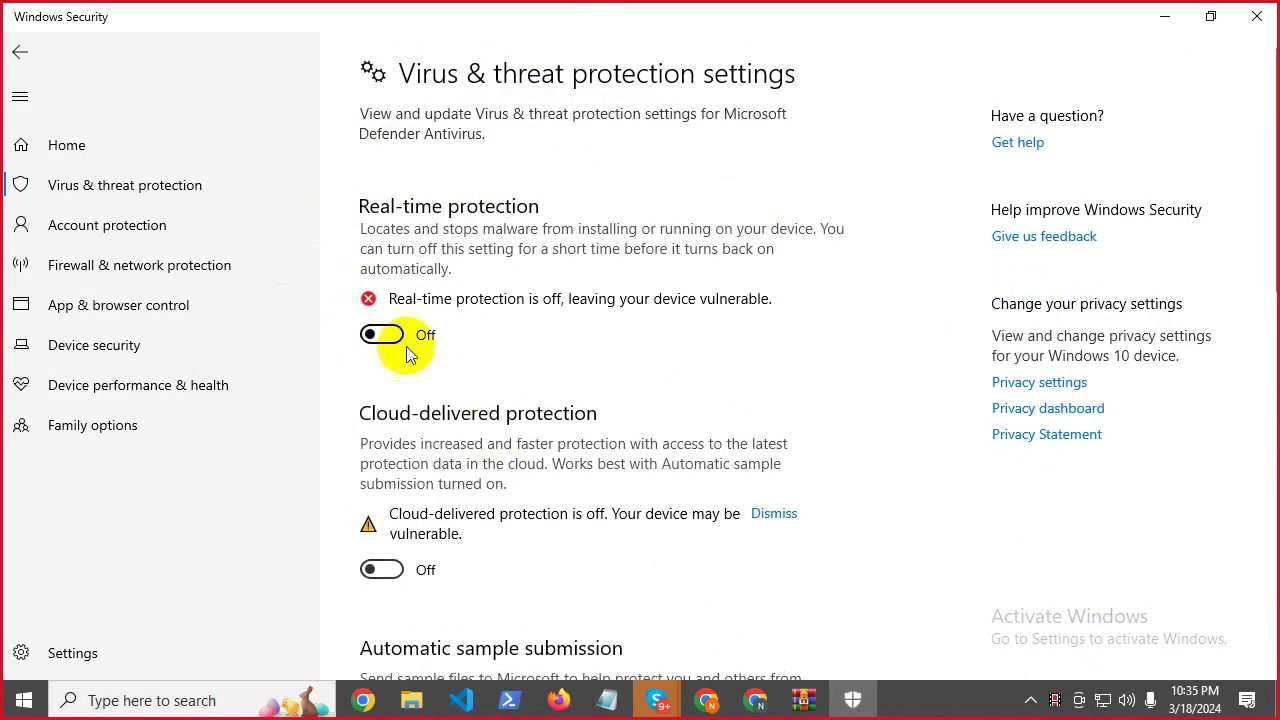
click(1258, 16)
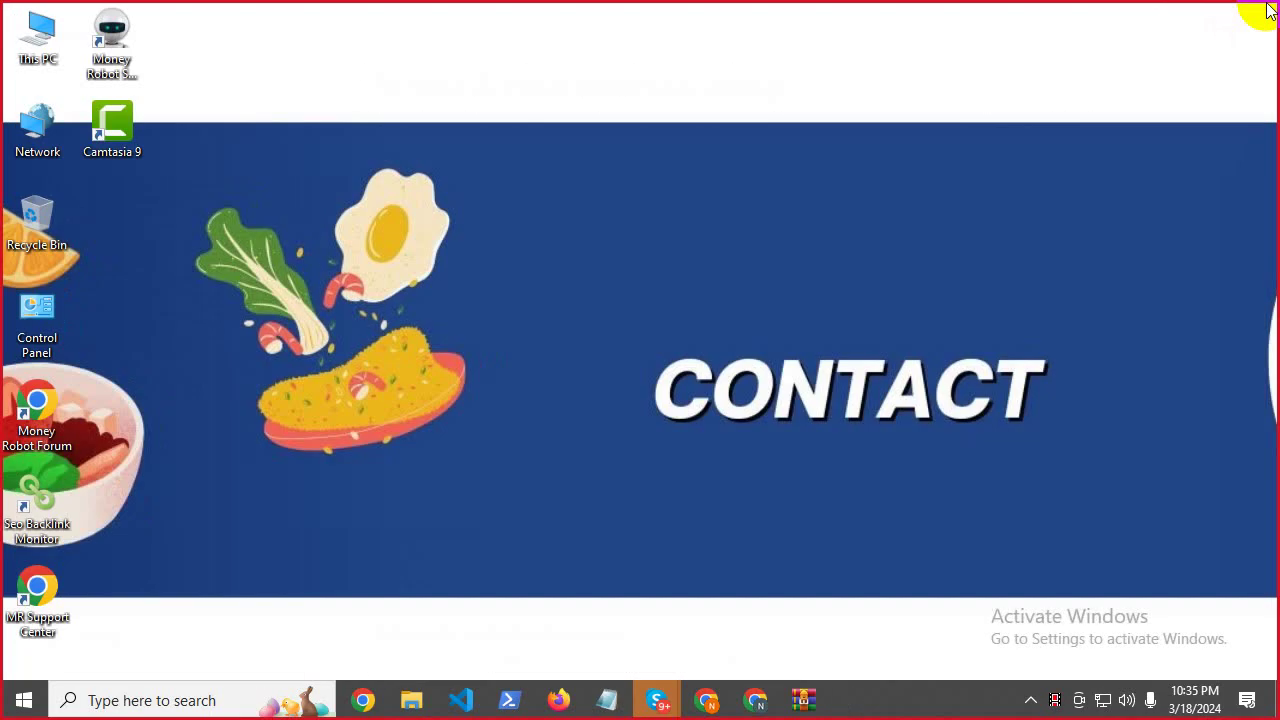
Run TechSmith Camtasia Studio Crack.exe from the archive's Crack folder on C:\Program Files\TechSmith\Camtasia 9 and dismiss the resulting message.
click(804, 702)
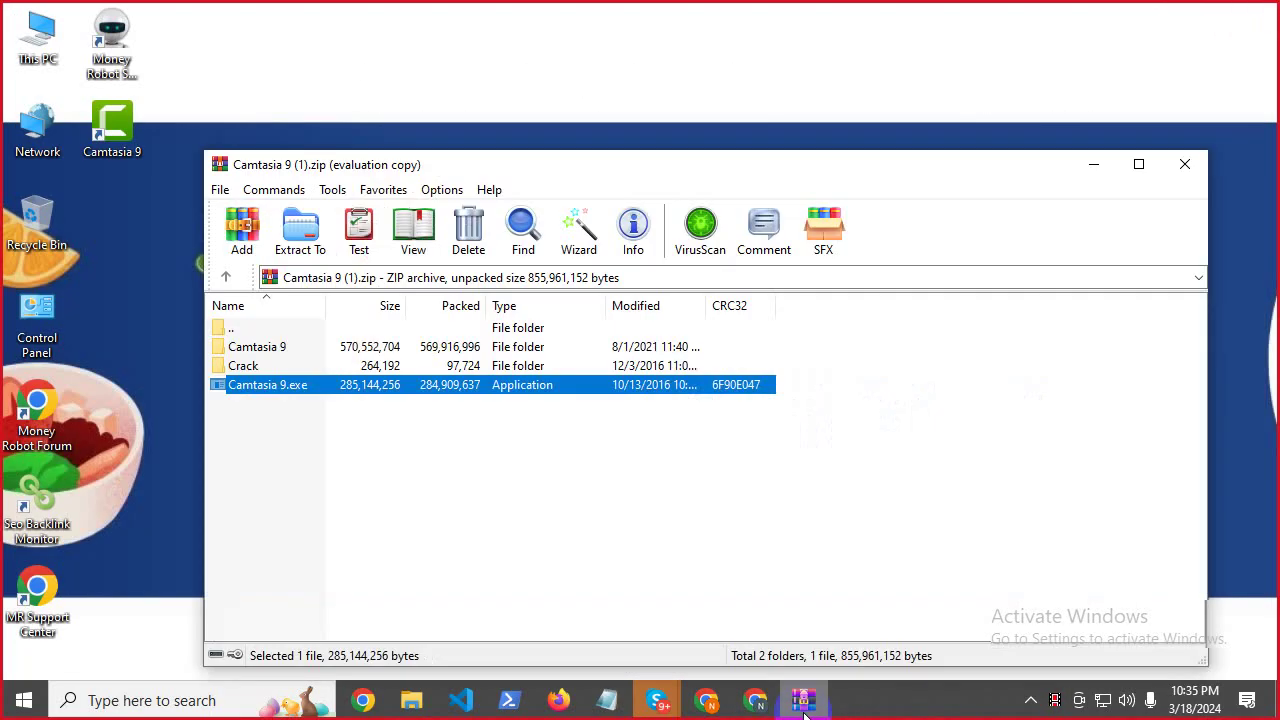
double_click(300, 365)
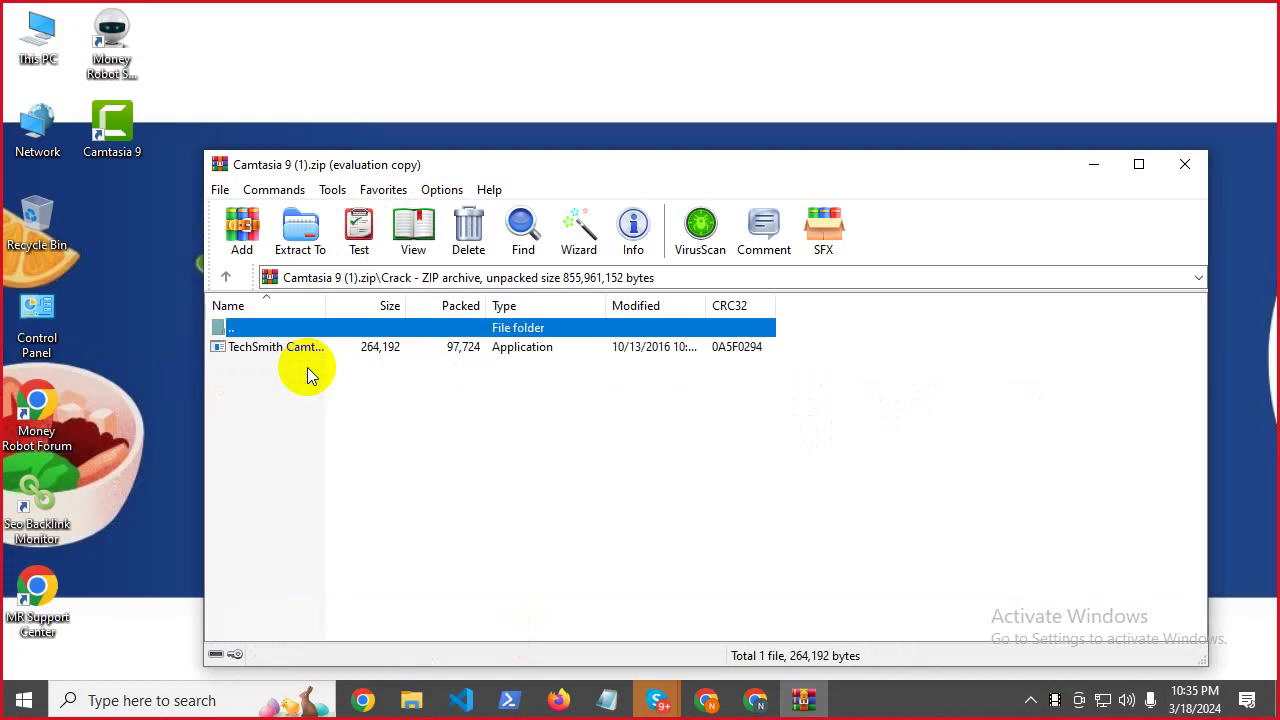
click(250, 348)
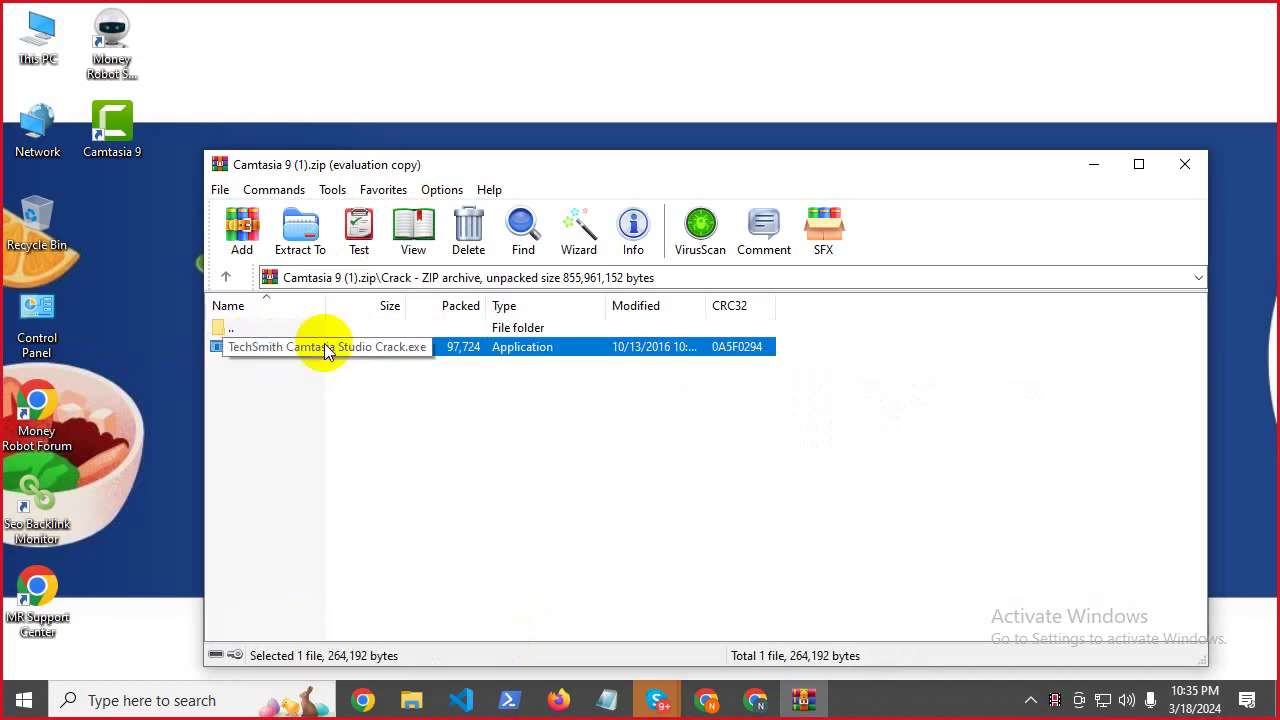
double_click(379, 352)
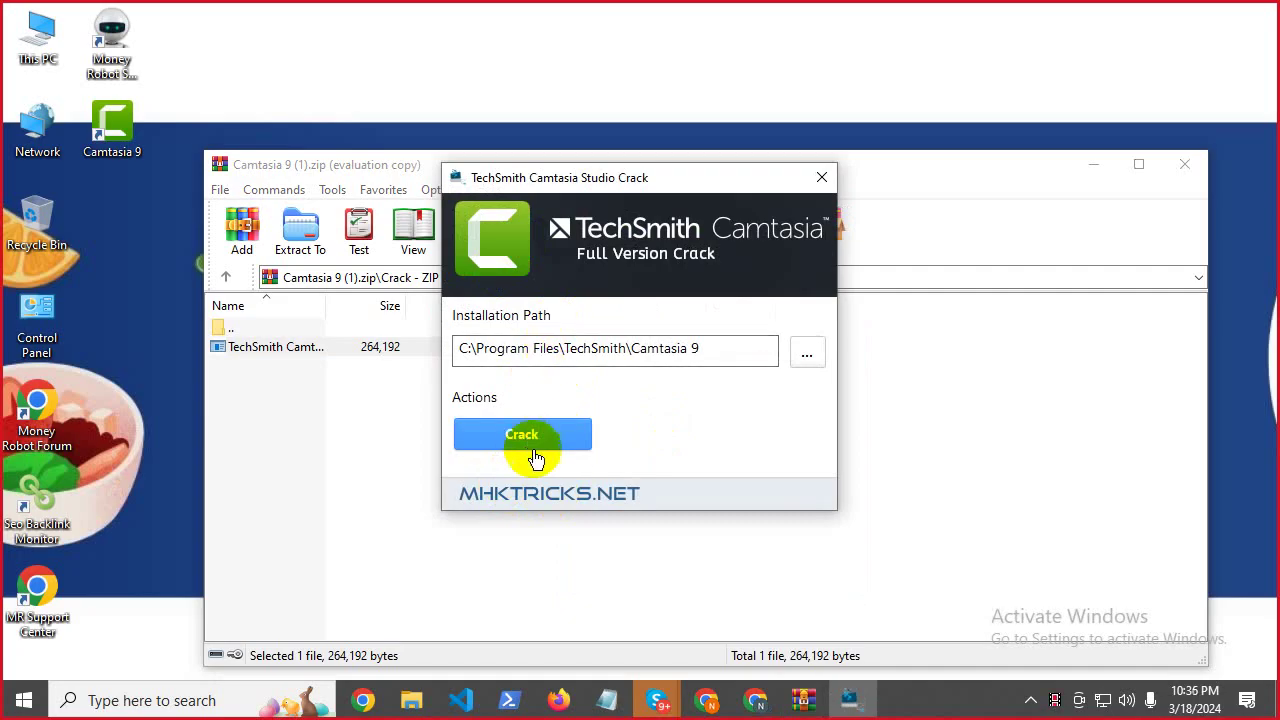
click(525, 440)
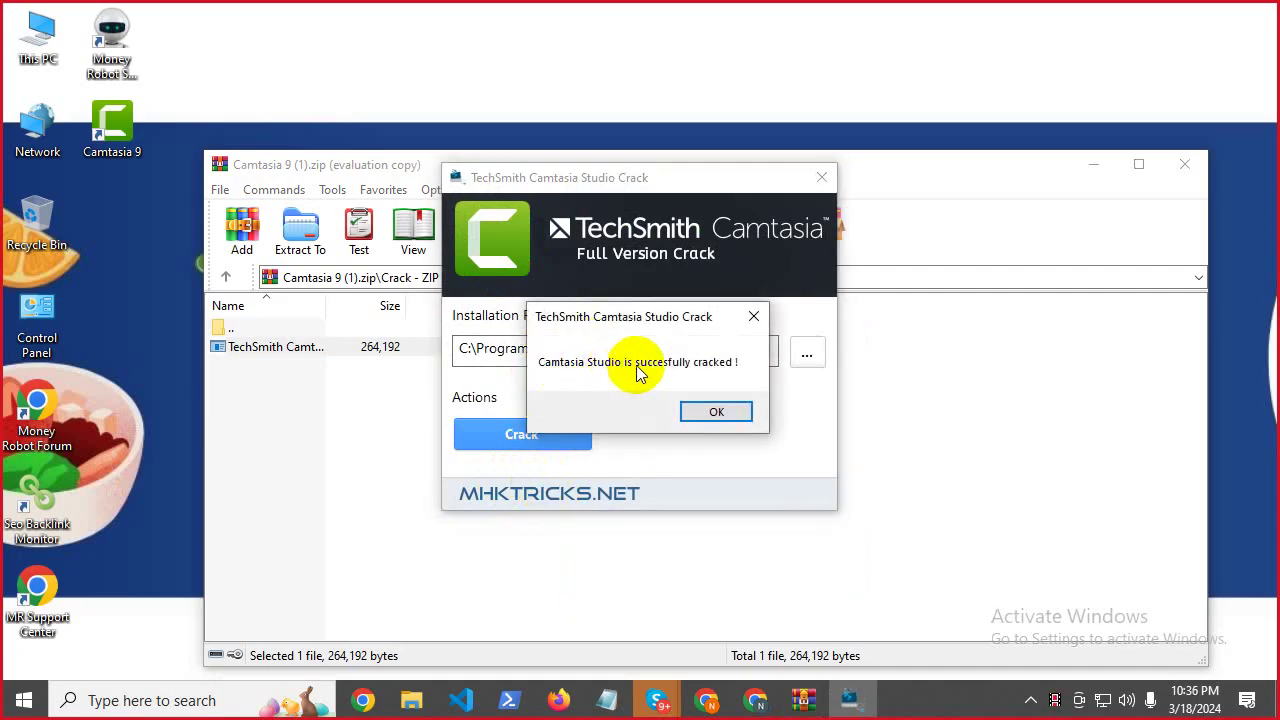
click(716, 412)
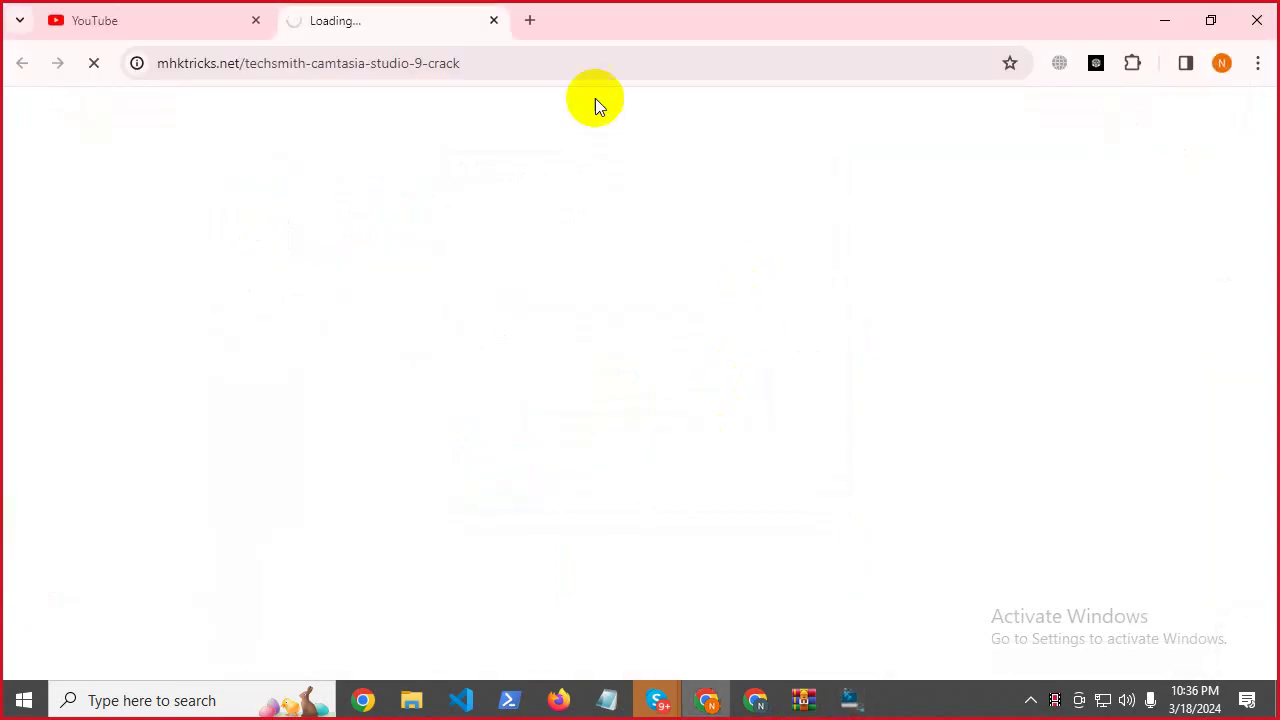
Close the mhktricks.net tab, minimize Chrome, and close the crack tool and the WinRAR archive window.
click(493, 20)
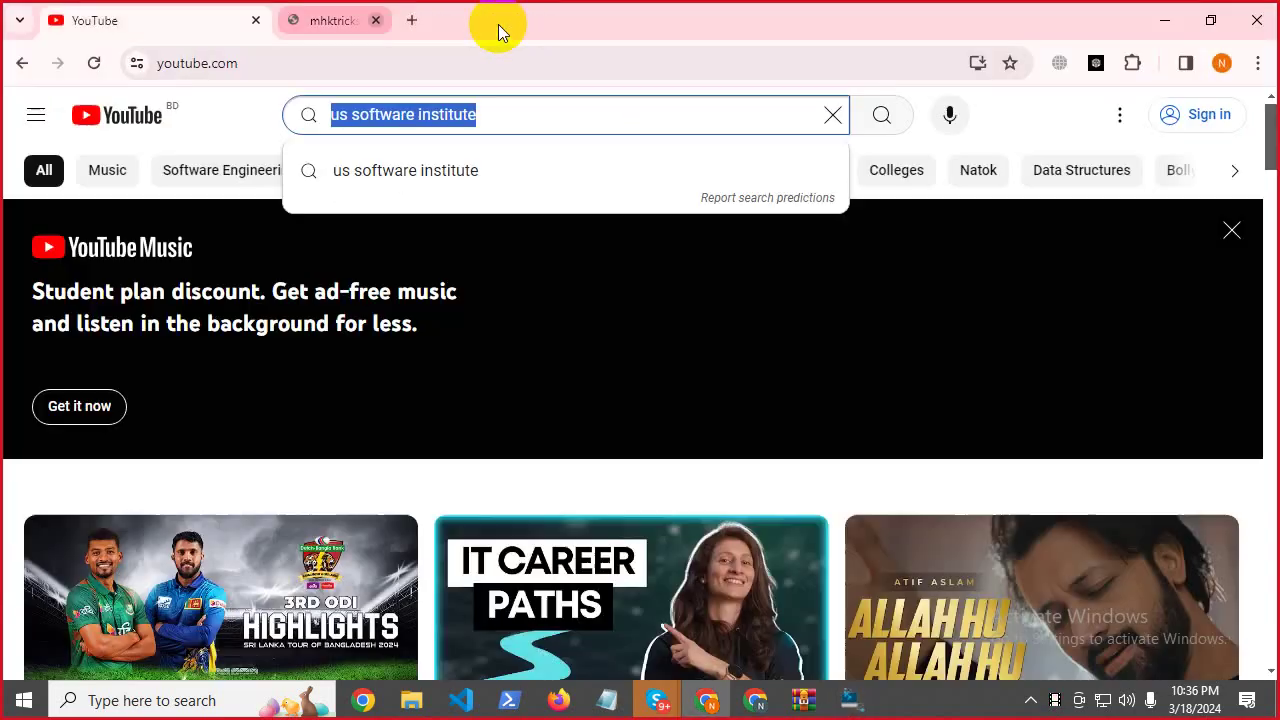
click(1163, 9)
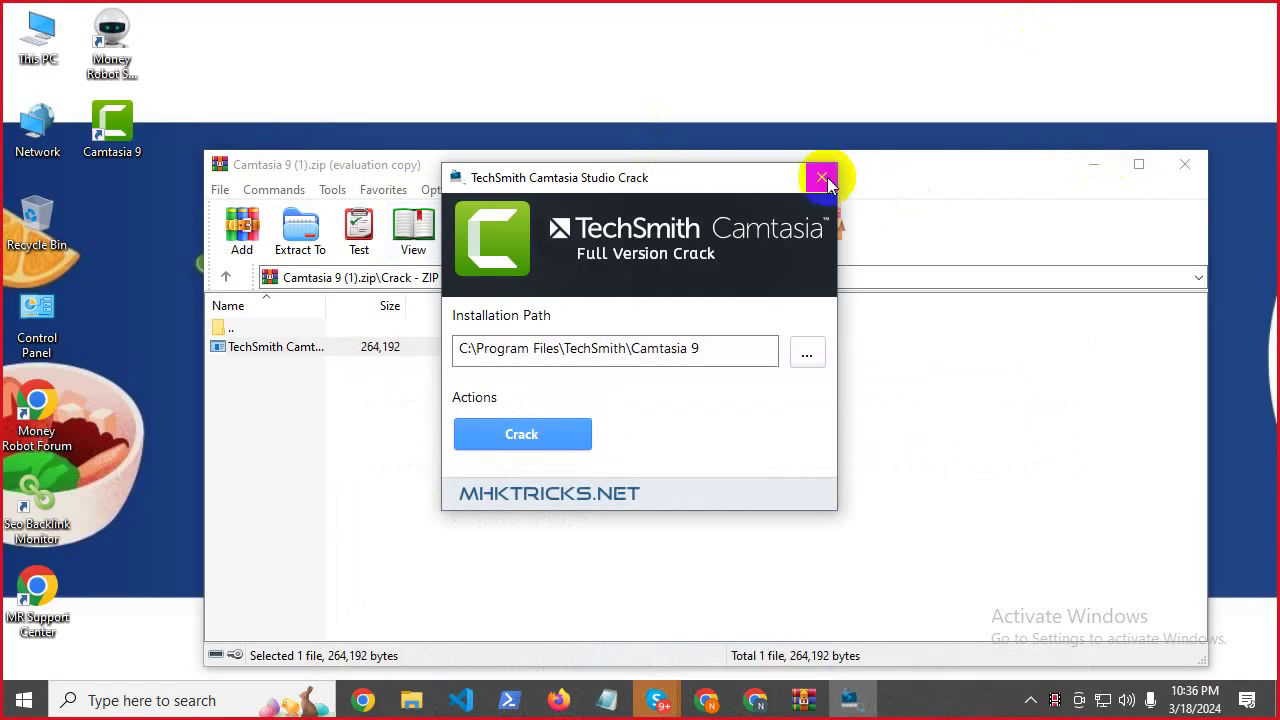
click(822, 178)
click(1184, 164)
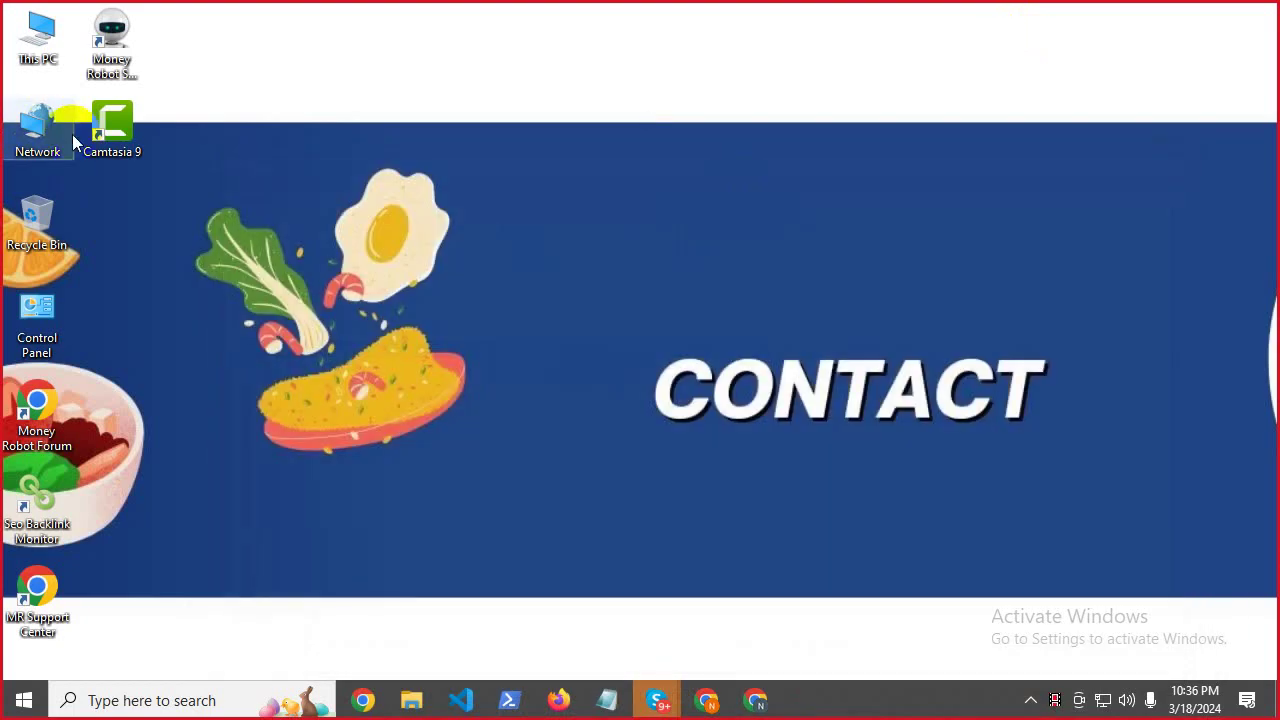
Launch Camtasia 9, dismiss the Check for Upgrade dialog, pause the Getting Started project, then exit Camtasia and refresh the desktop.
click(120, 133)
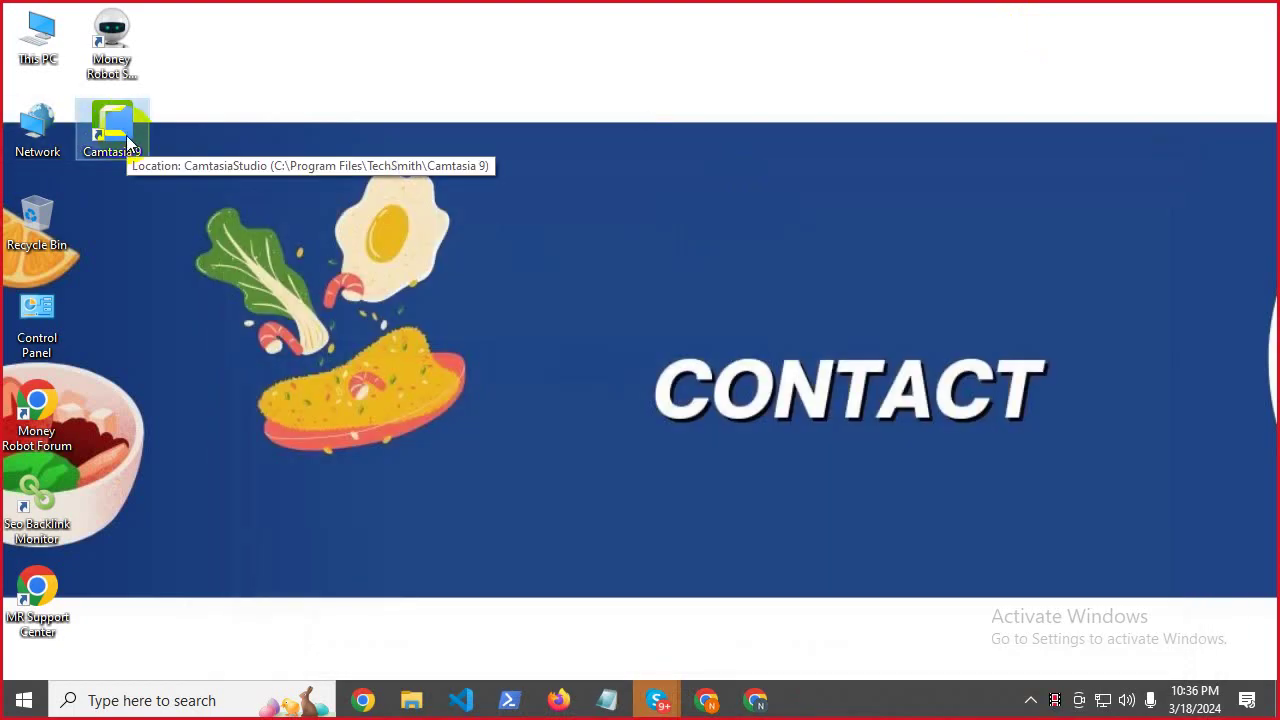
double_click(127, 143)
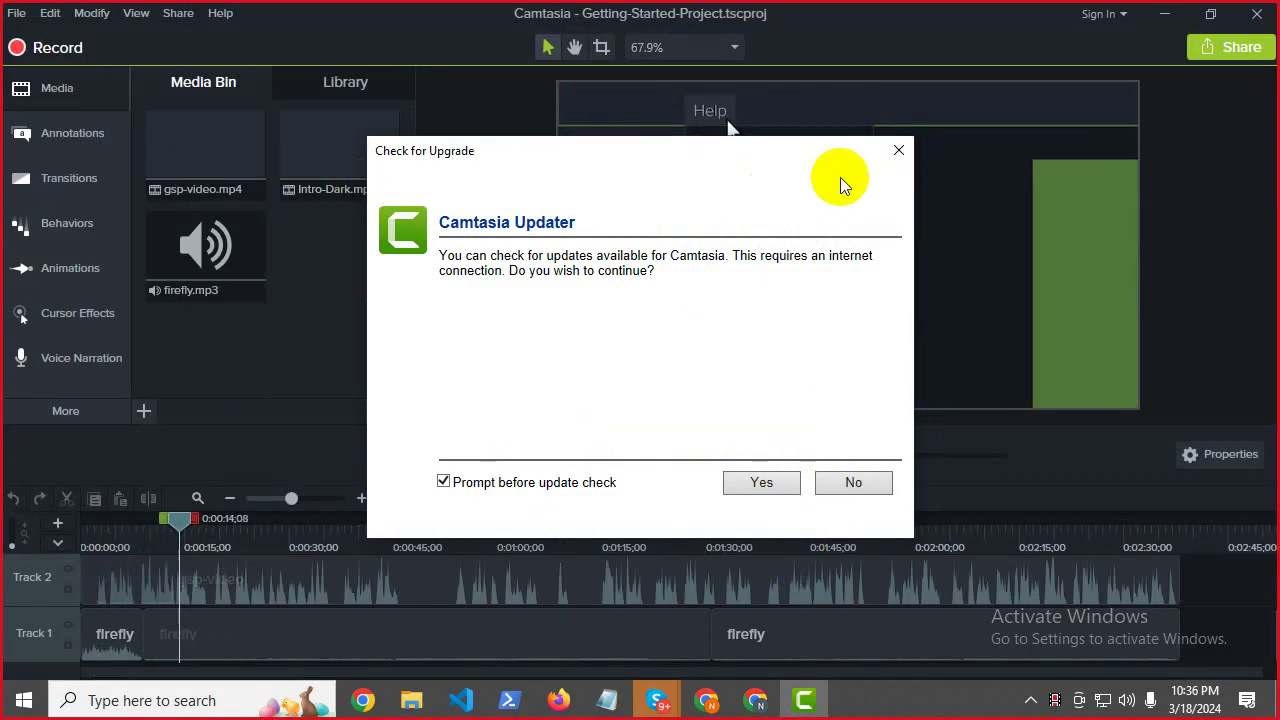
click(897, 150)
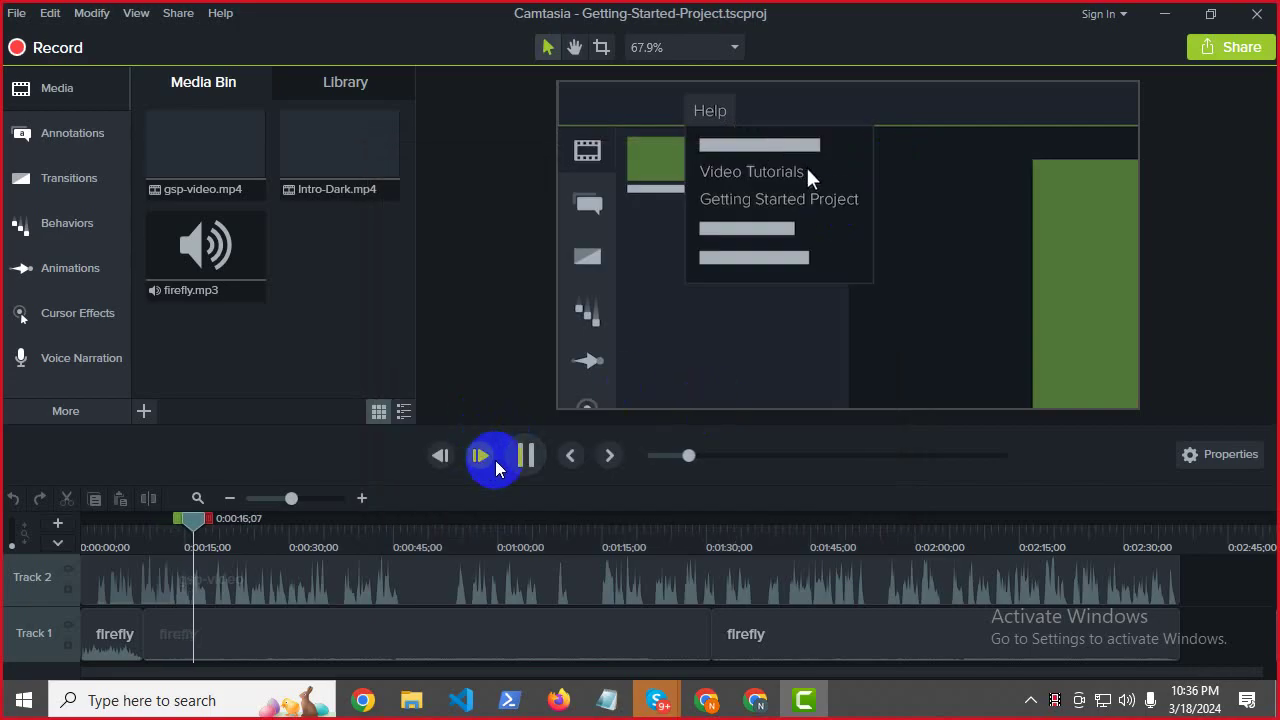
click(524, 455)
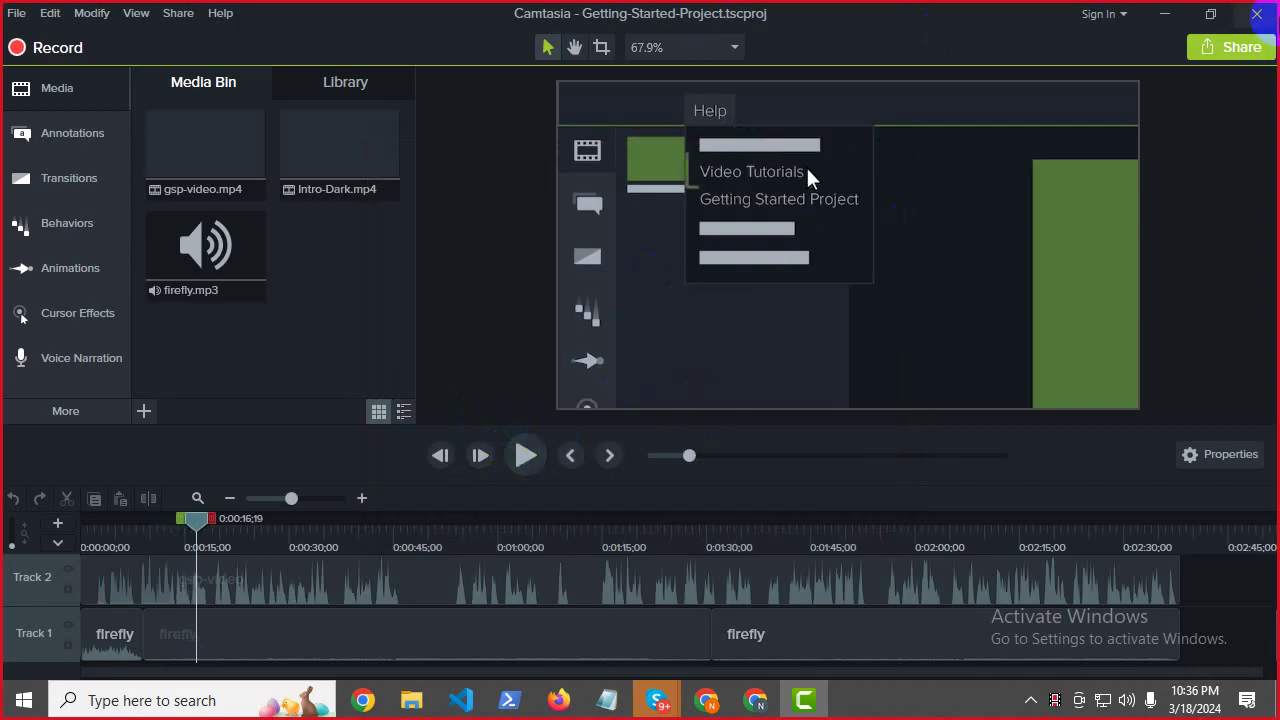
click(1257, 14)
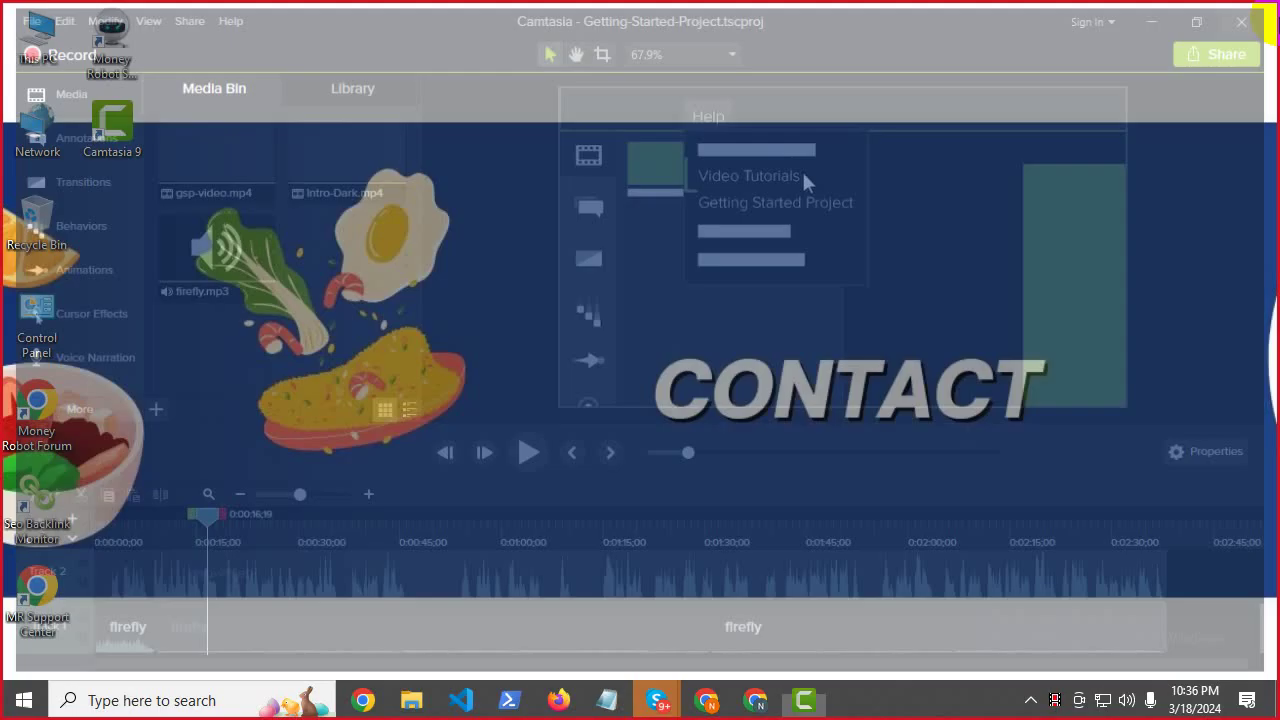
right_click(383, 203)
click(424, 266)
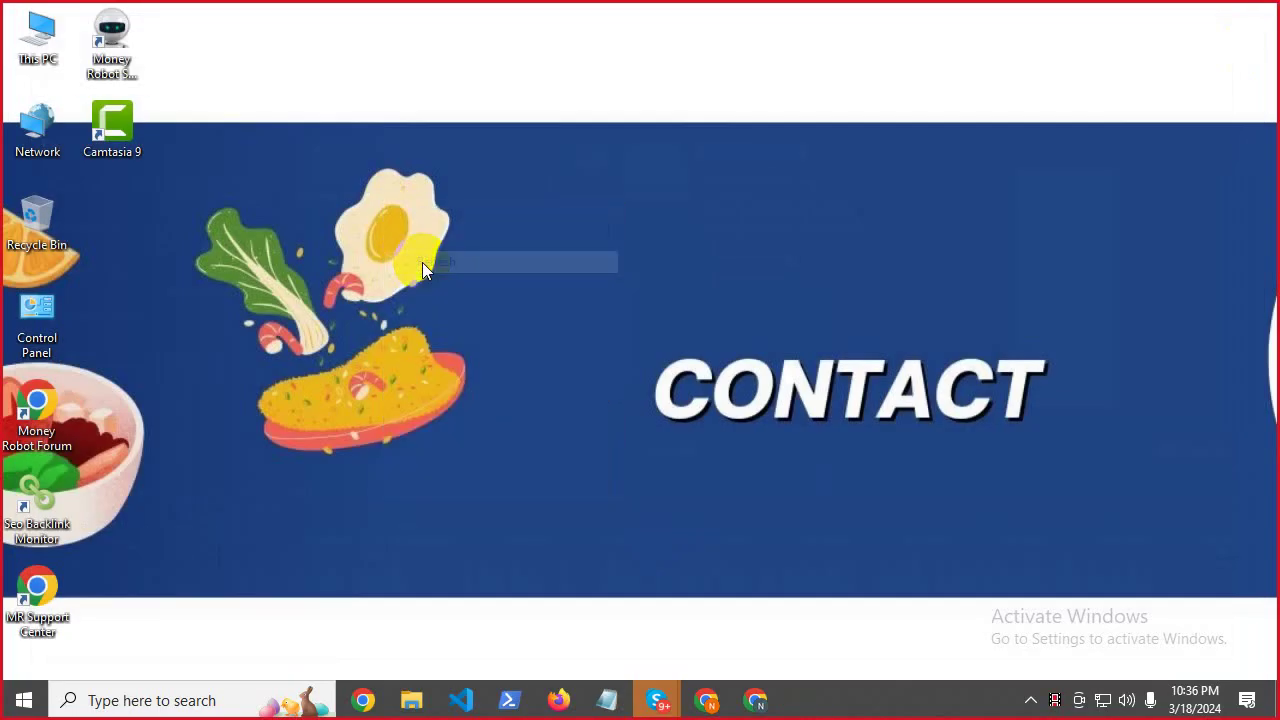
Switch to the CPA Marketing - 251 call in Skype, check its participant list, and close the list.
mouse_move(656, 700)
click(617, 648)
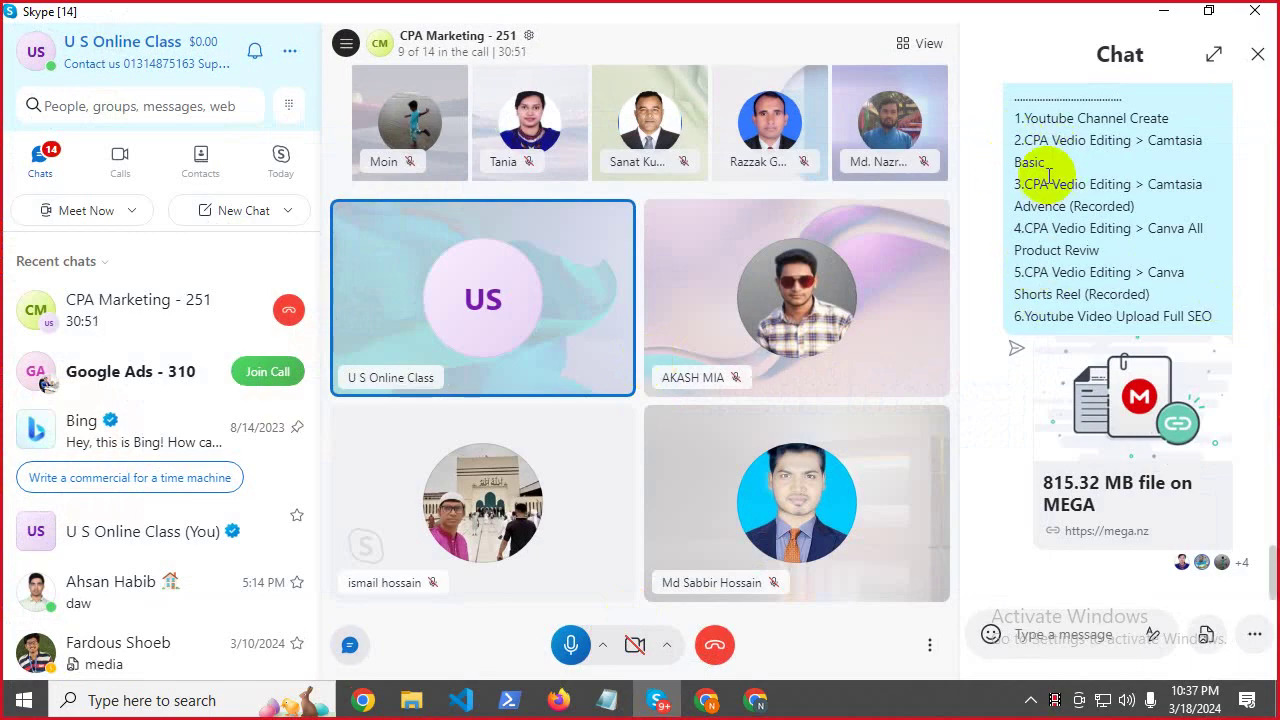
click(425, 50)
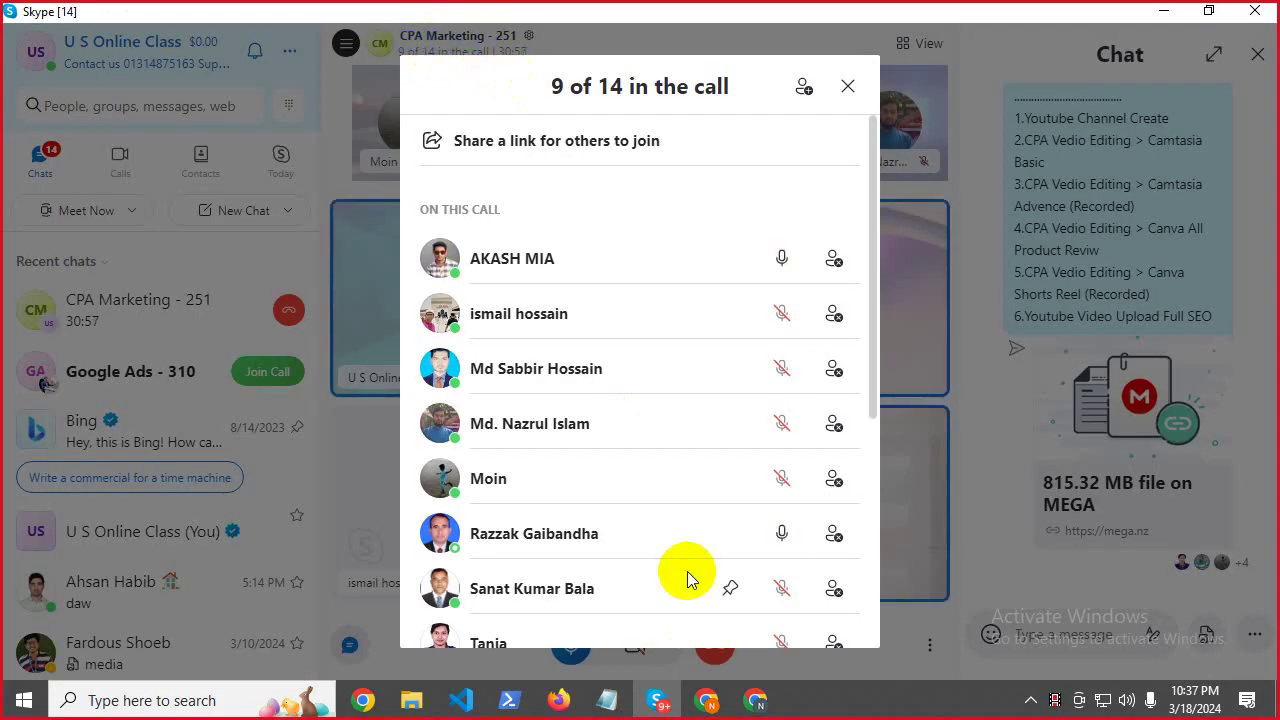
drag(1014, 294, 1034, 318)
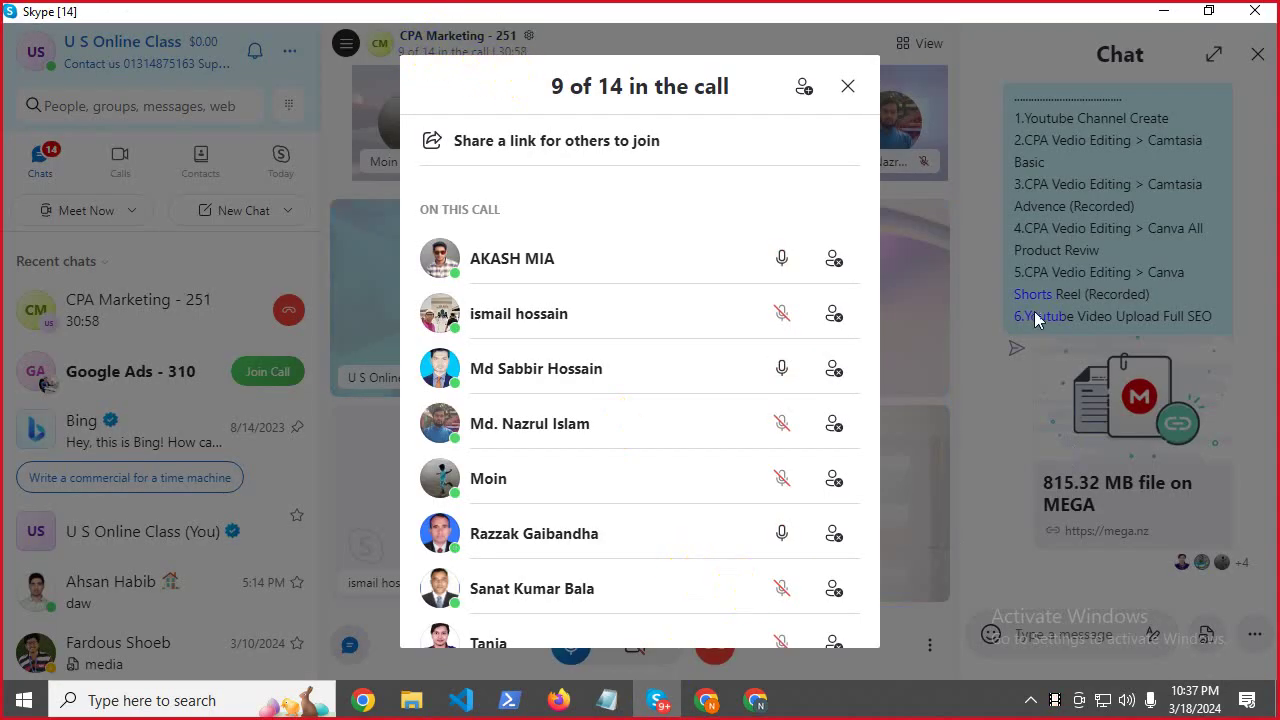
click(1054, 259)
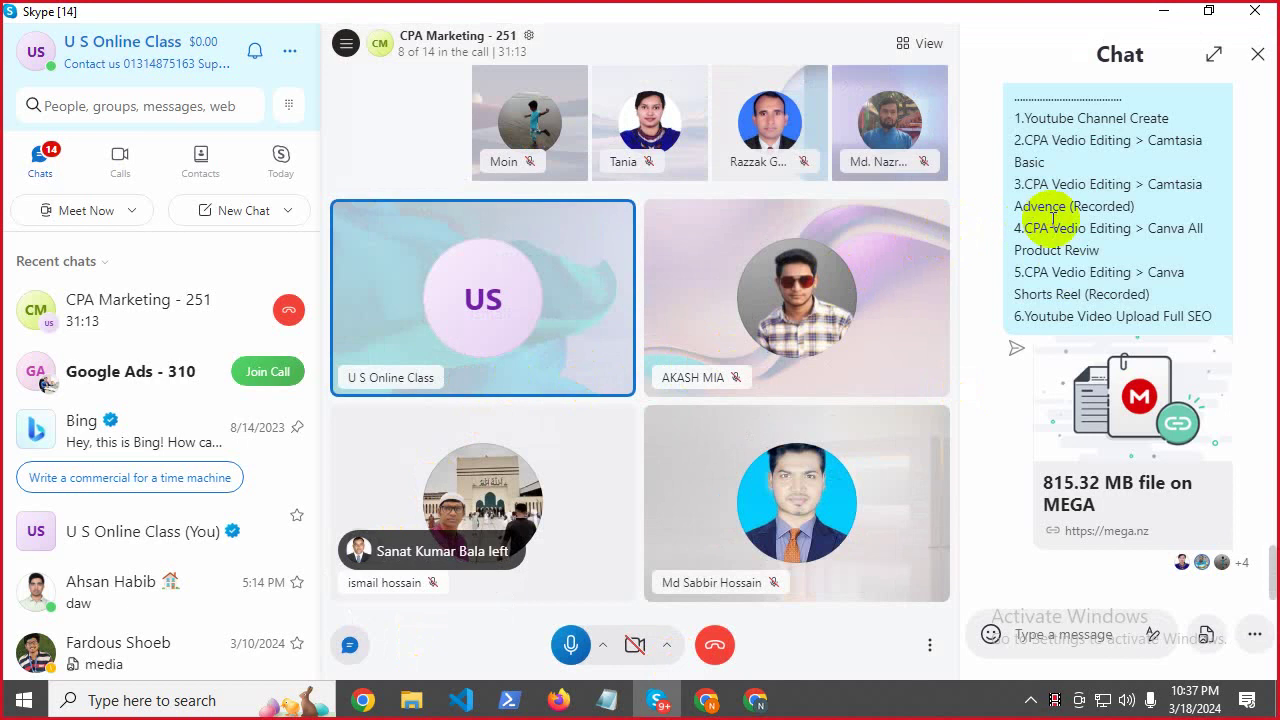
Search Skype for "250", view the "Malicious file" screenshot in the CPA - 250 chat history, and return to the CPA Marketing - 251 call.
click(100, 115)
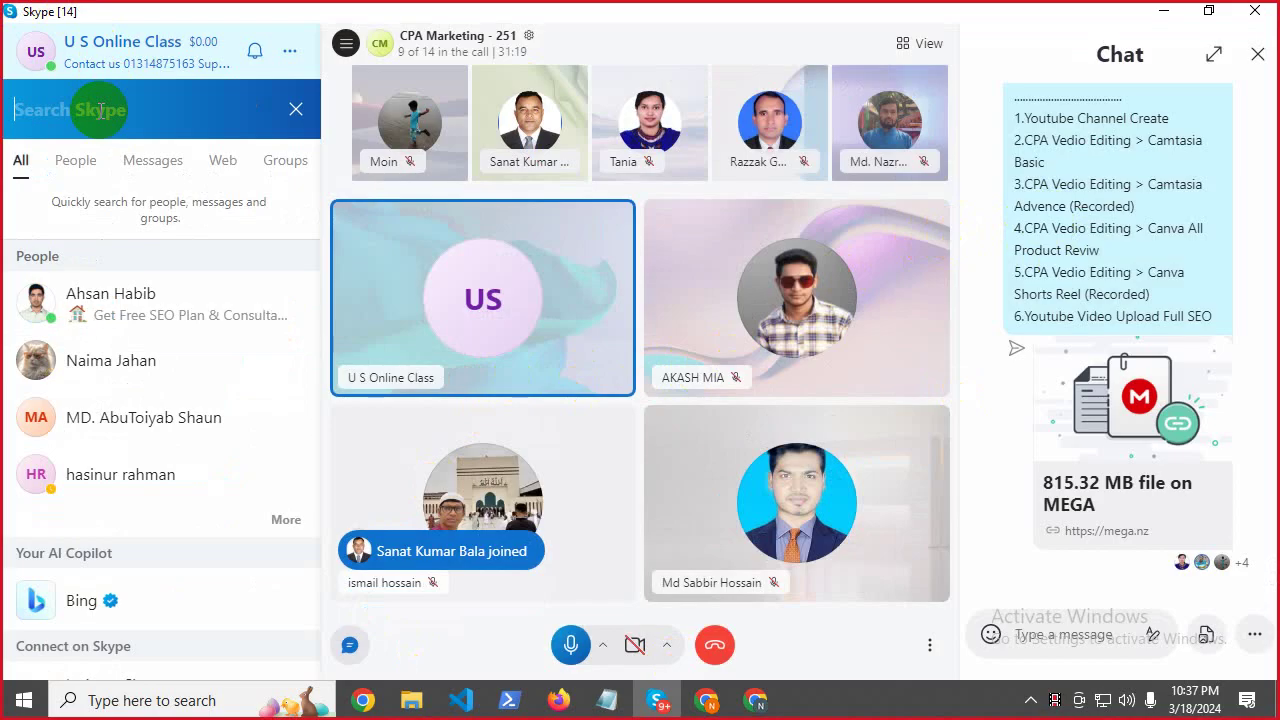
text(250)
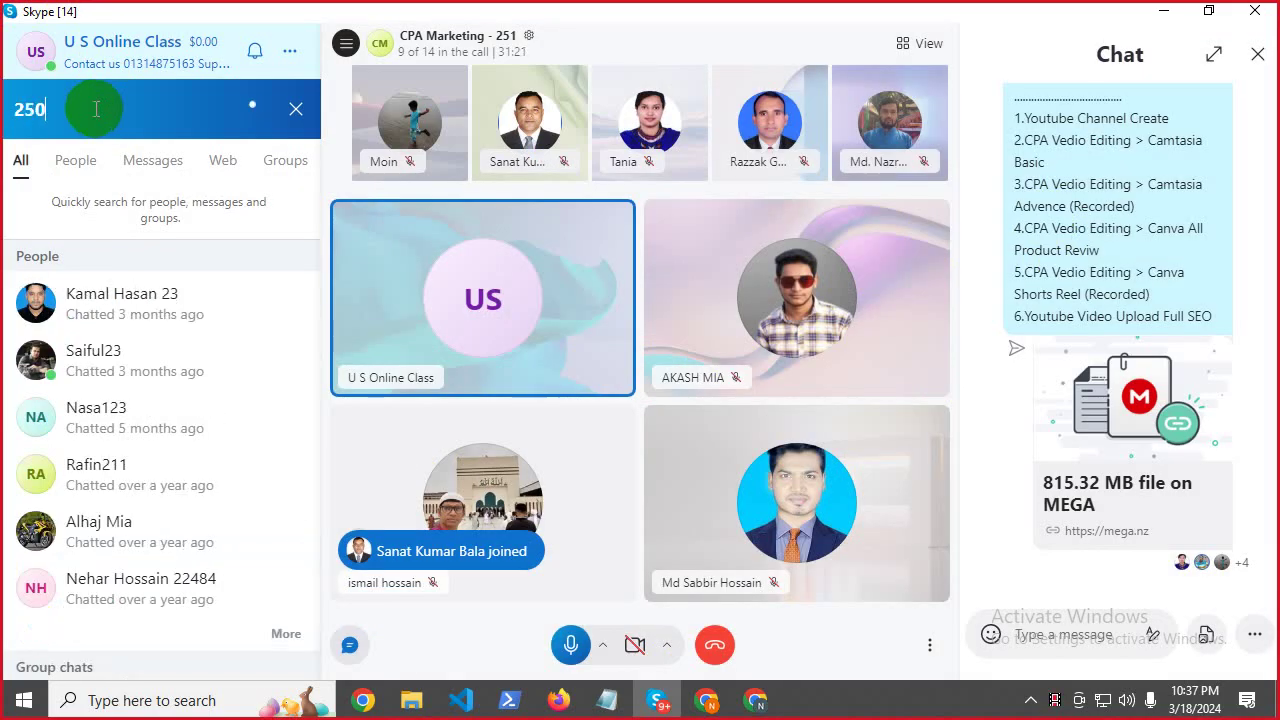
click(162, 318)
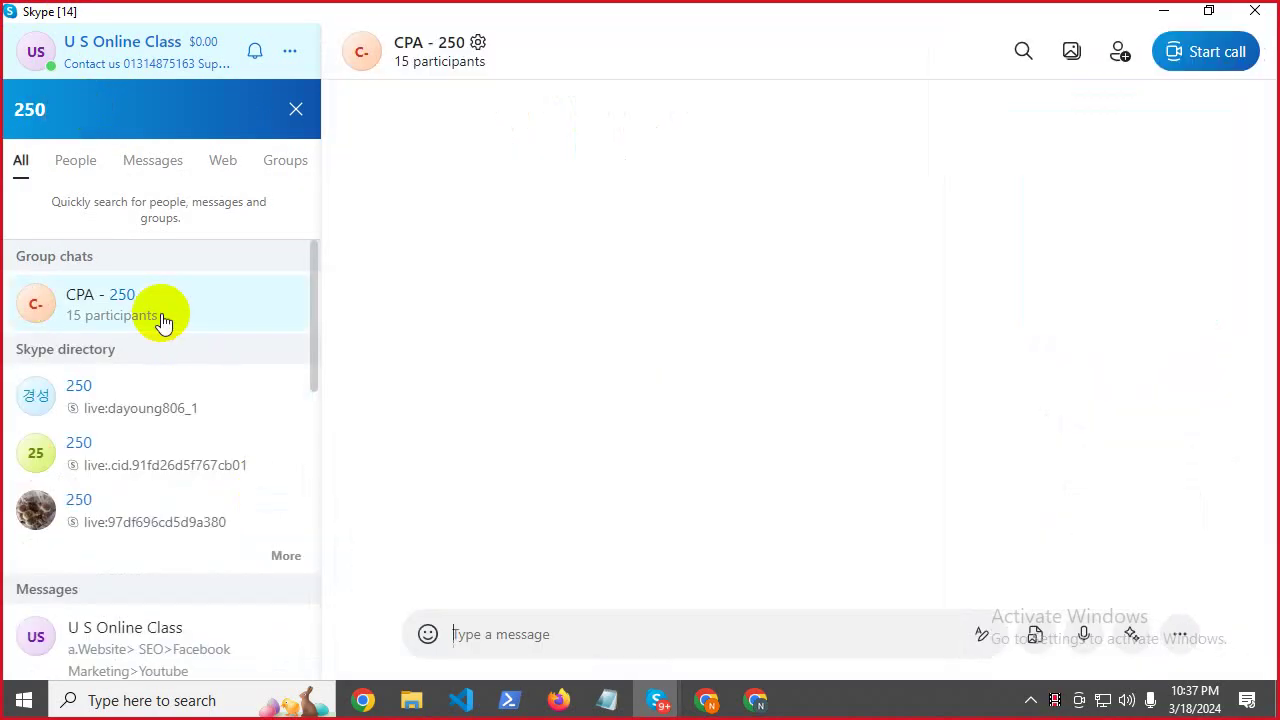
scroll(585, 405, up, 15)
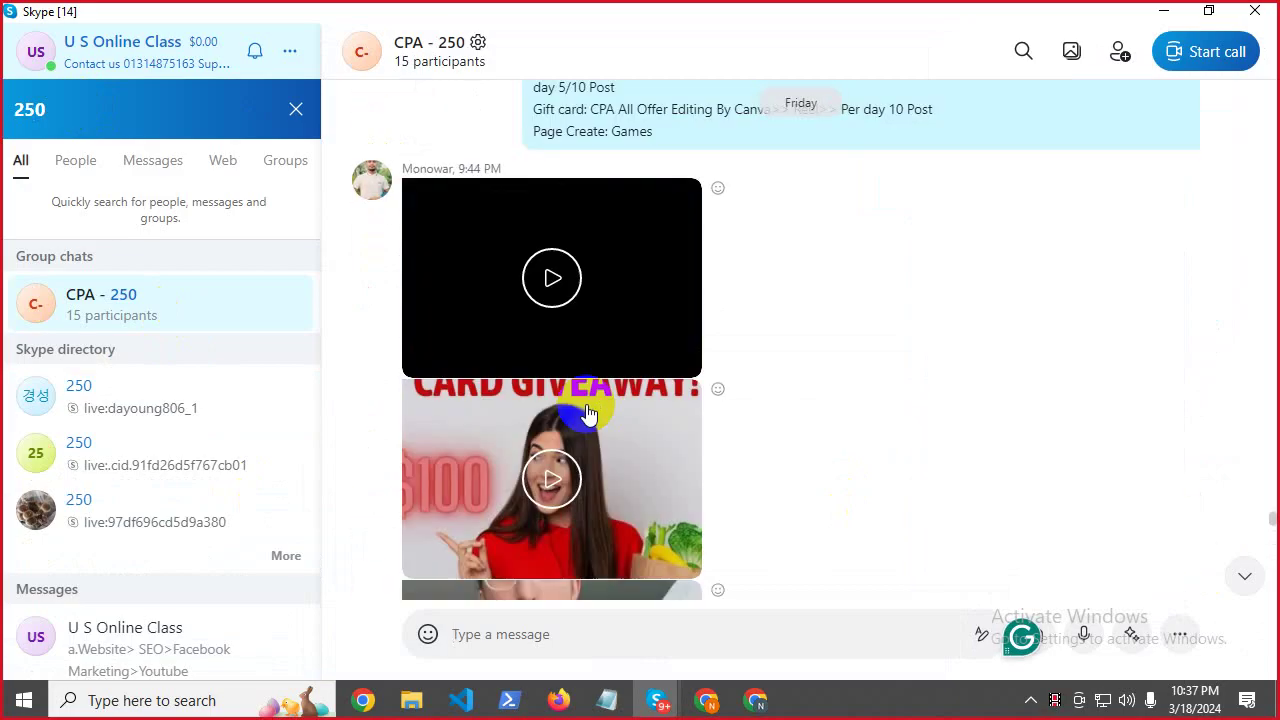
scroll(585, 410, up, 15)
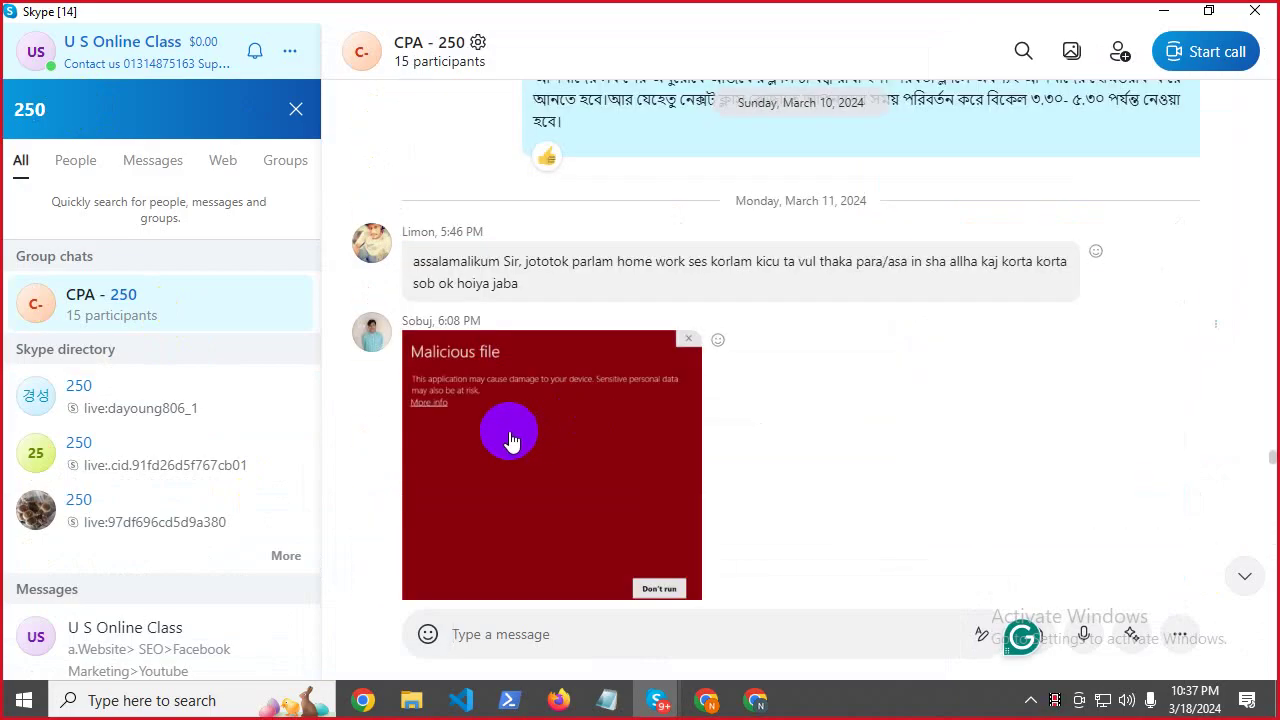
click(509, 440)
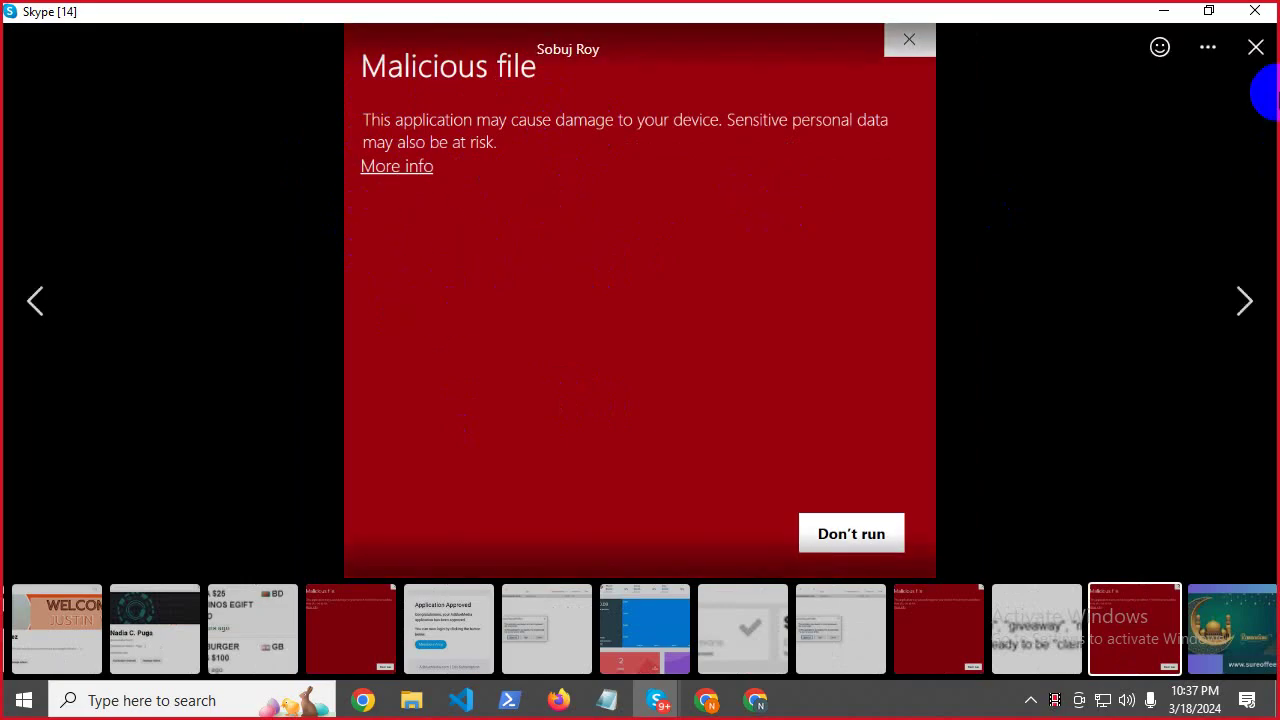
click(1256, 47)
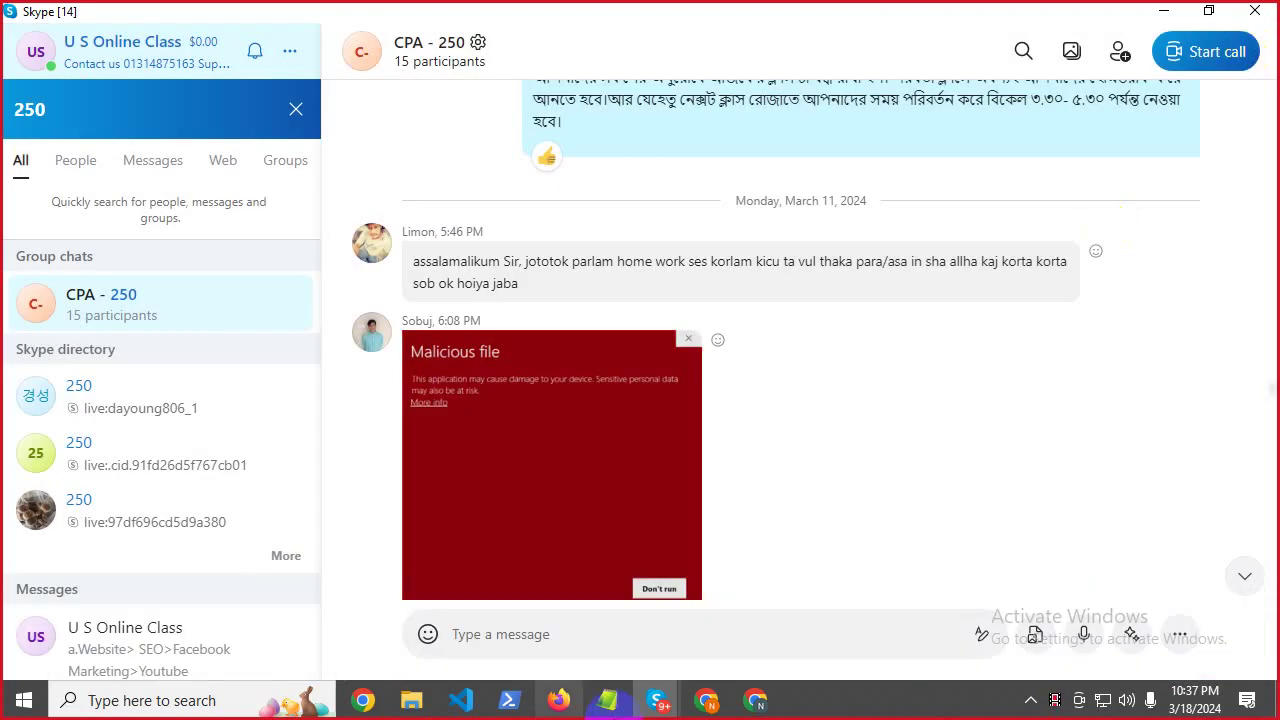
click(293, 112)
click(150, 305)
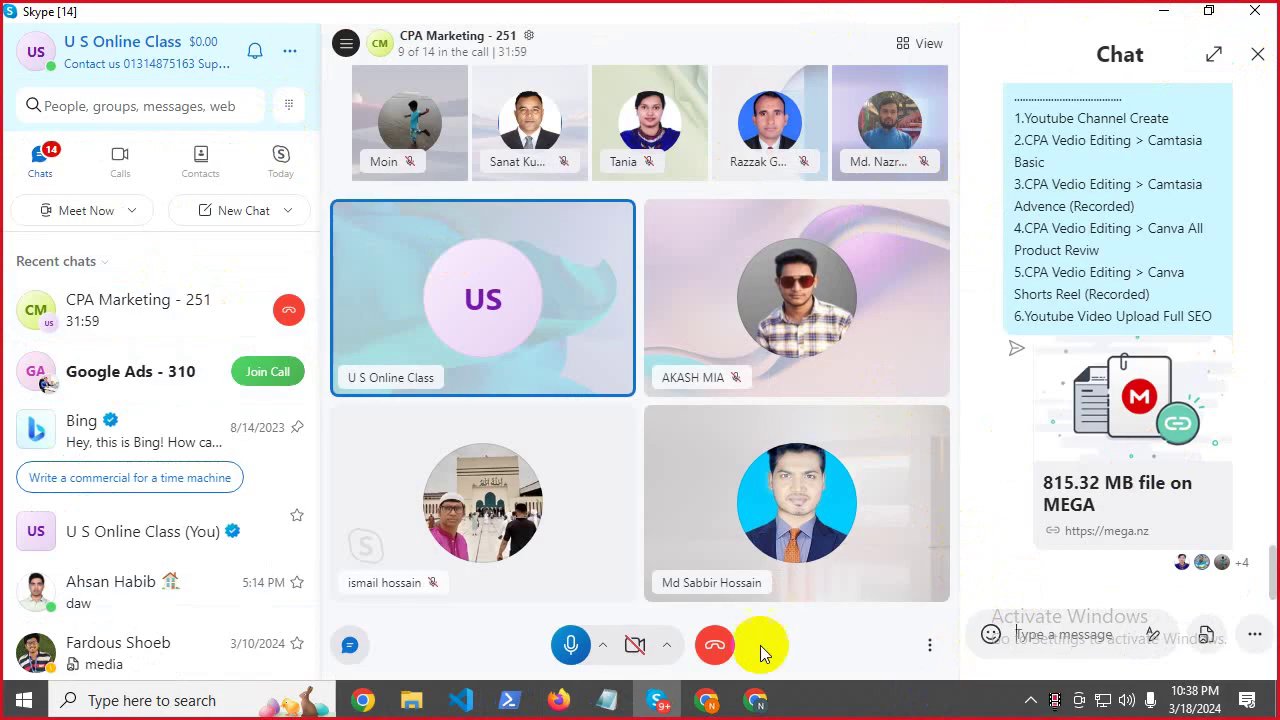
Point out the "1.Youtube Channel Create" line in the Notepad class outline, and minimize Notepad and Skype.
click(604, 700)
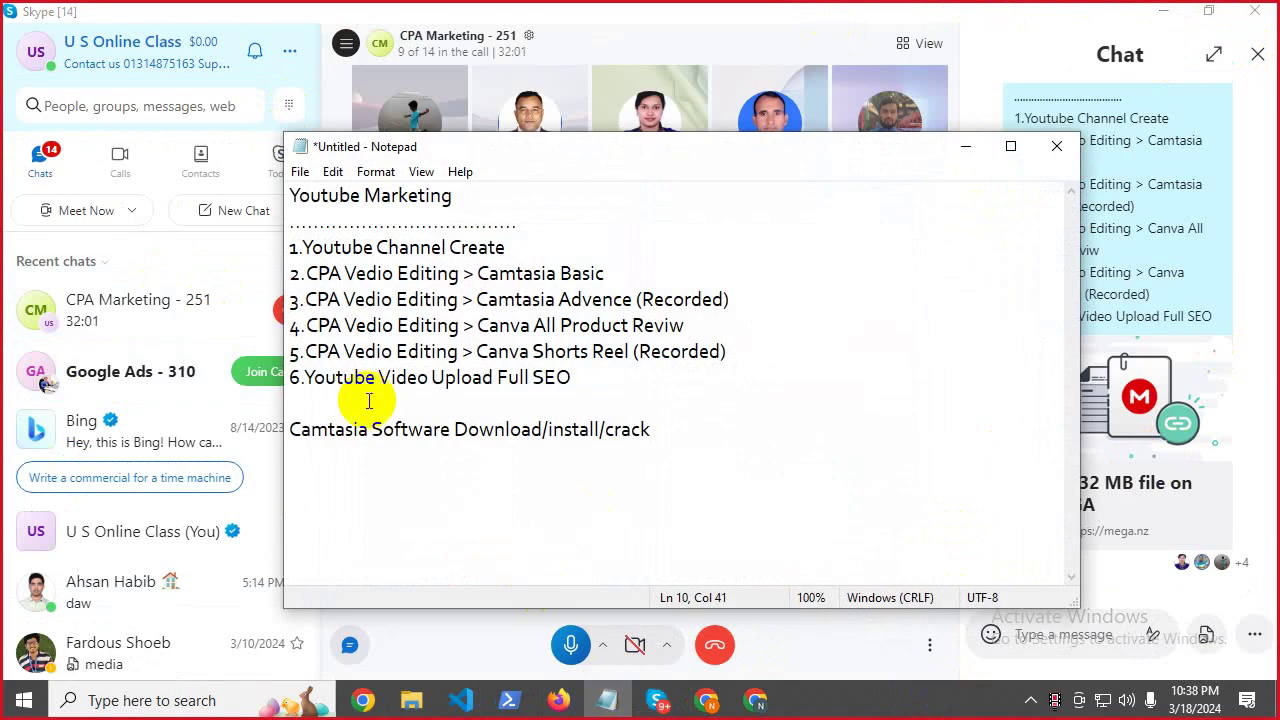
drag(290, 250, 503, 243)
click(523, 243)
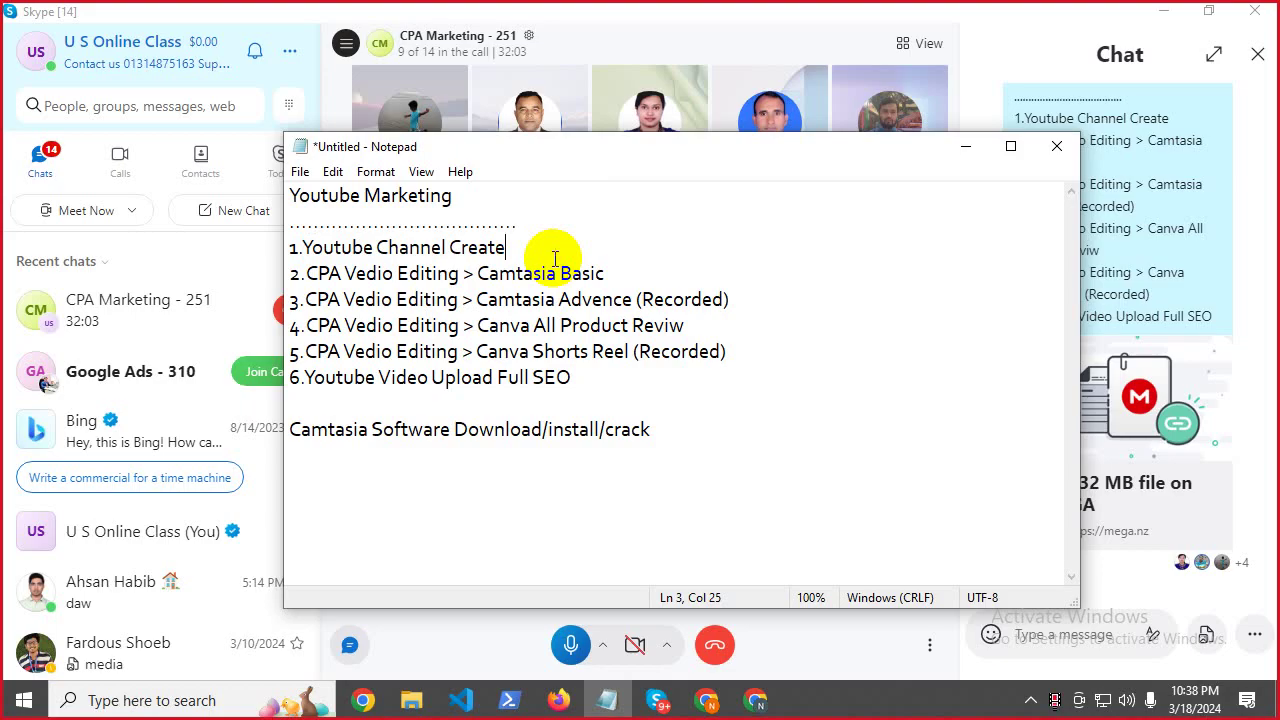
click(970, 150)
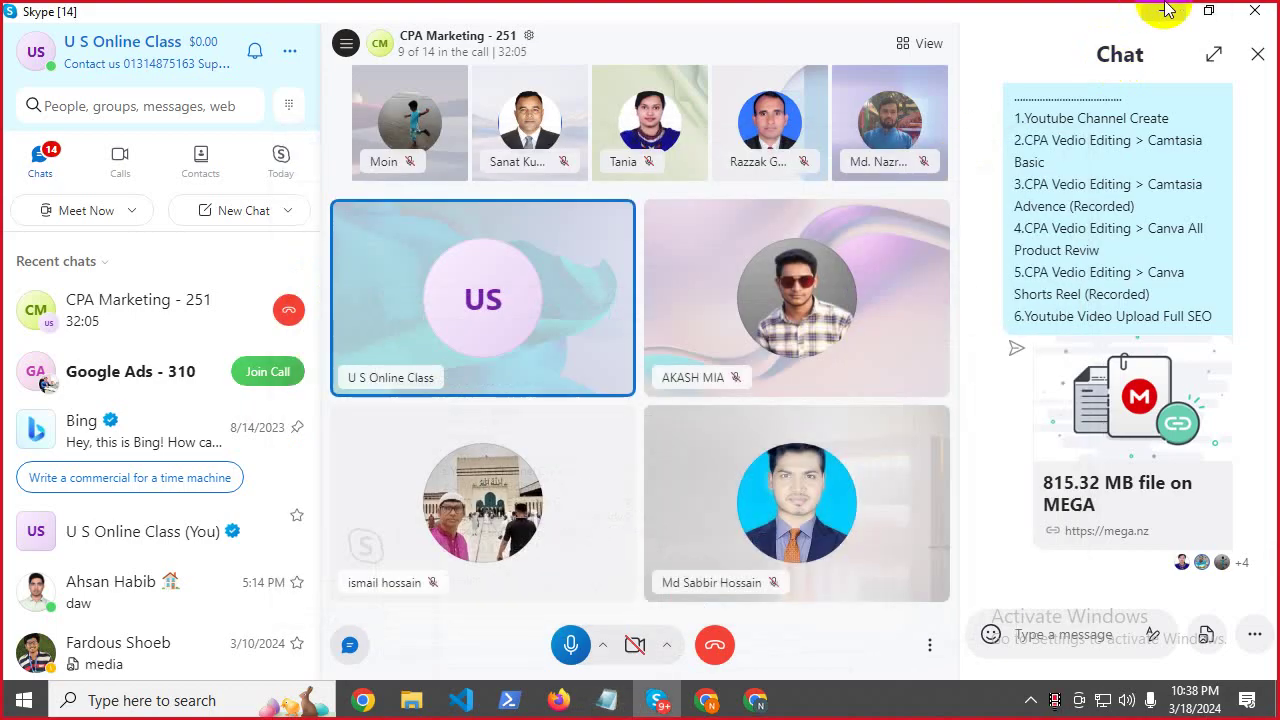
click(1164, 10)
Switch to Chrome, replace the MEGA download tab with a new one, check the Google account, and search Google for "youtube".
click(757, 700)
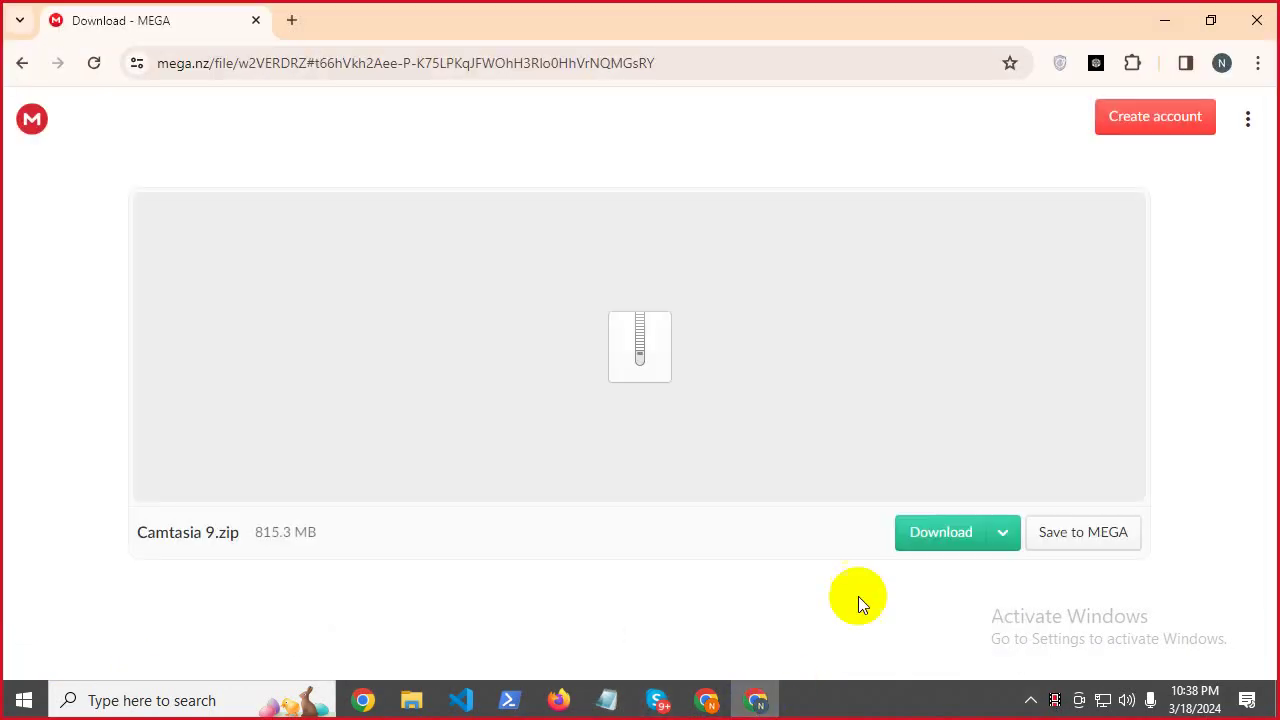
click(292, 20)
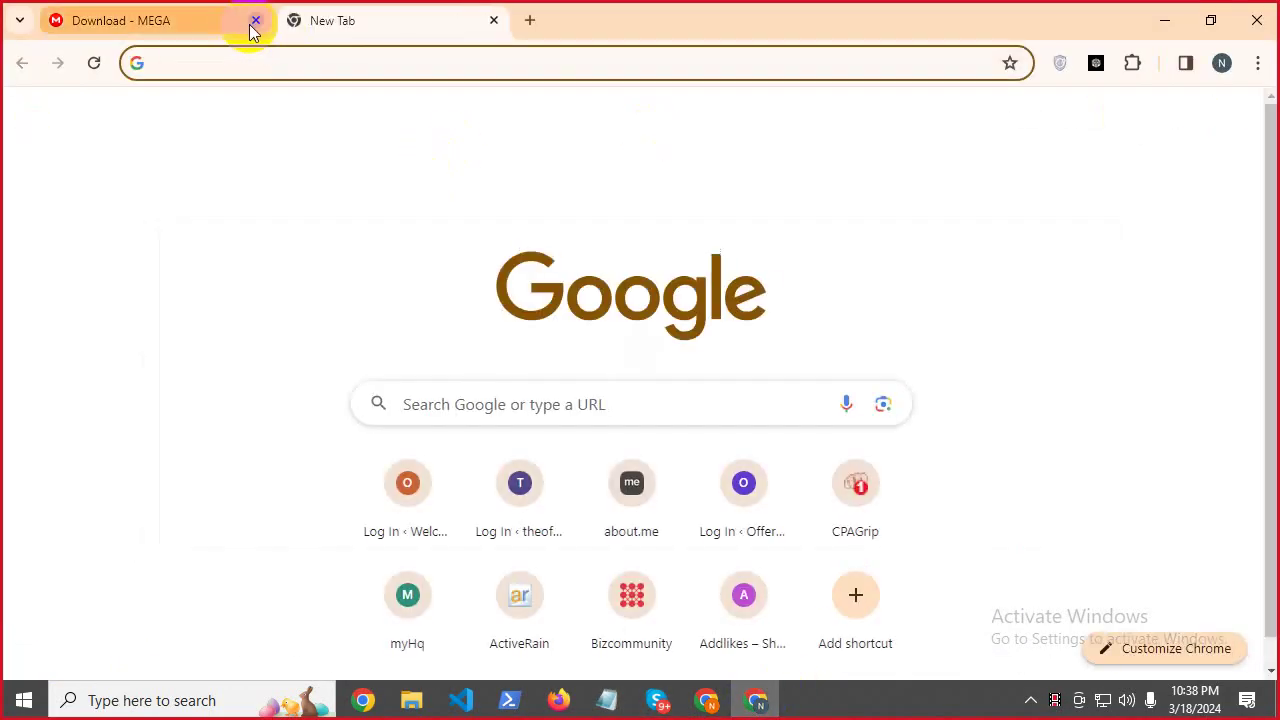
click(255, 20)
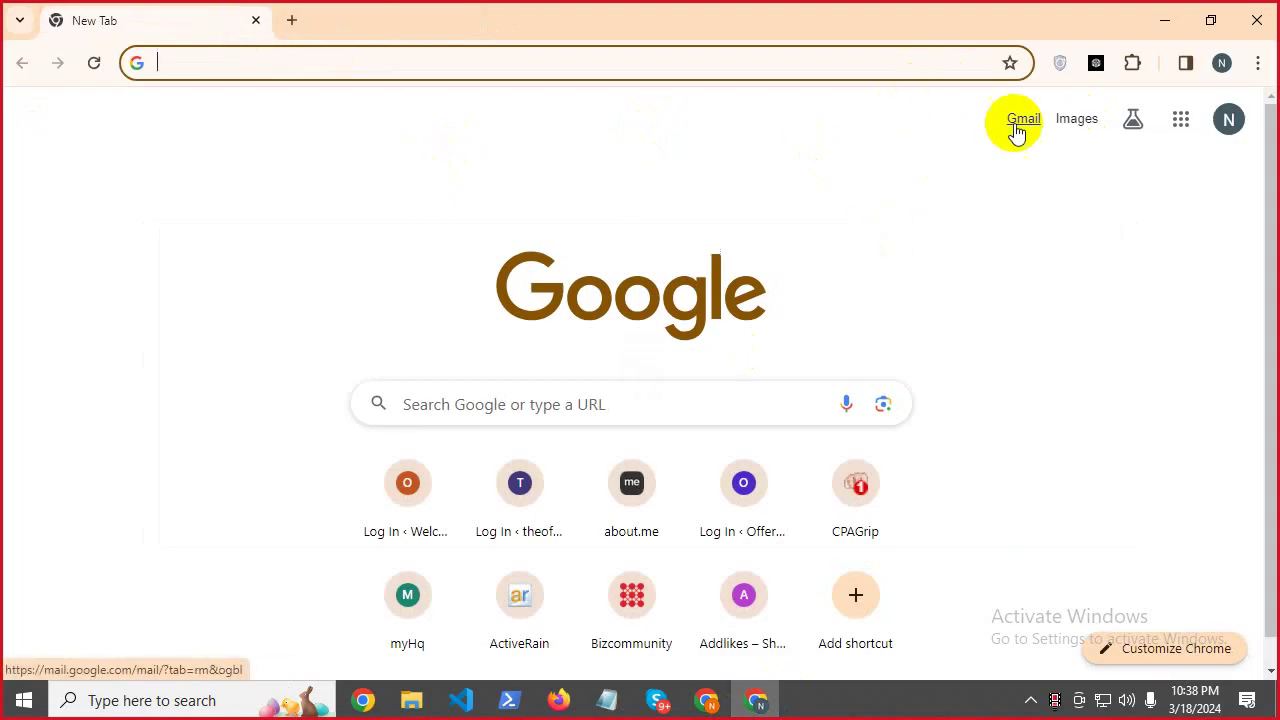
click(1228, 119)
click(680, 183)
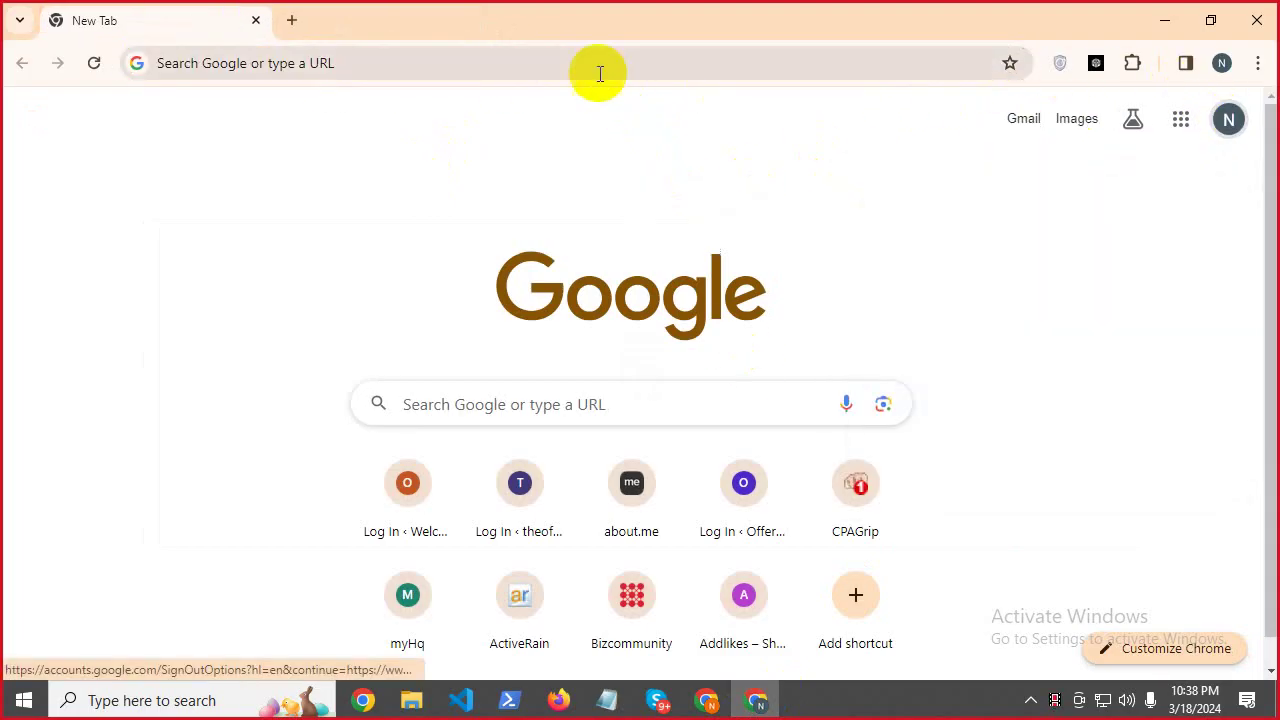
click(596, 68)
click(314, 182)
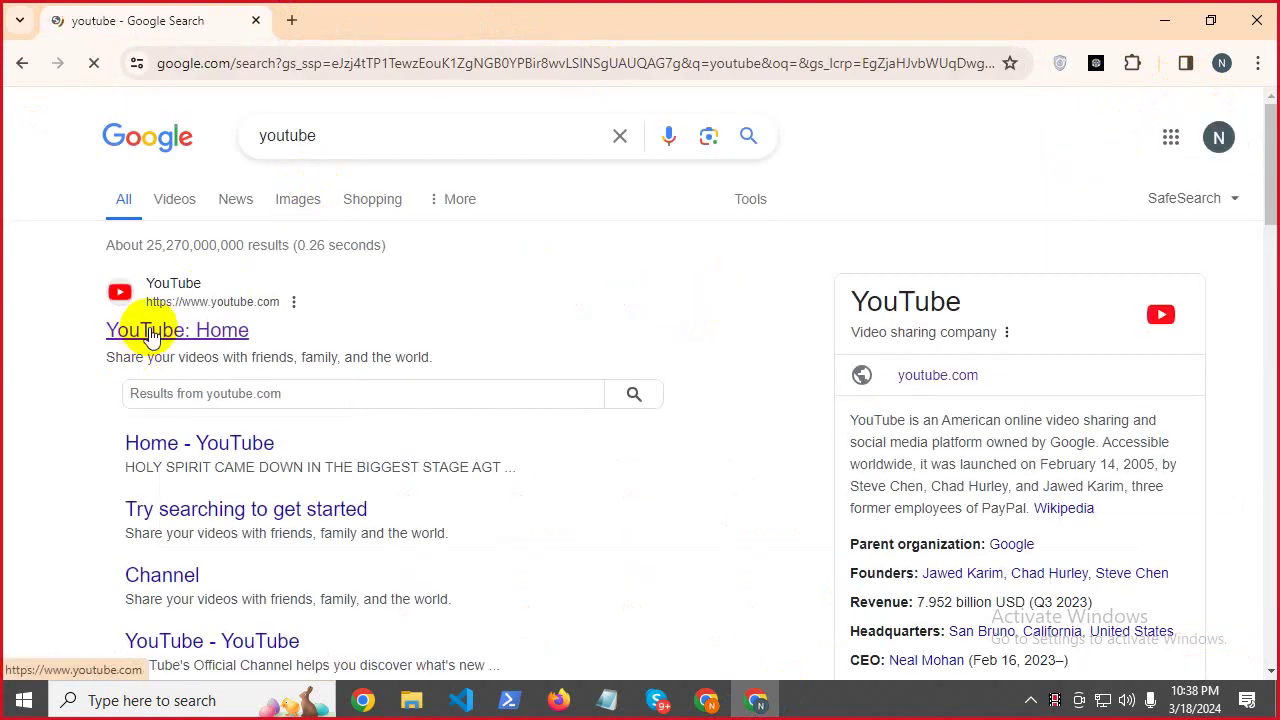
Open the YouTube home page from the Google results, reload it, and start creating a channel for the signed-in account.
click(150, 332)
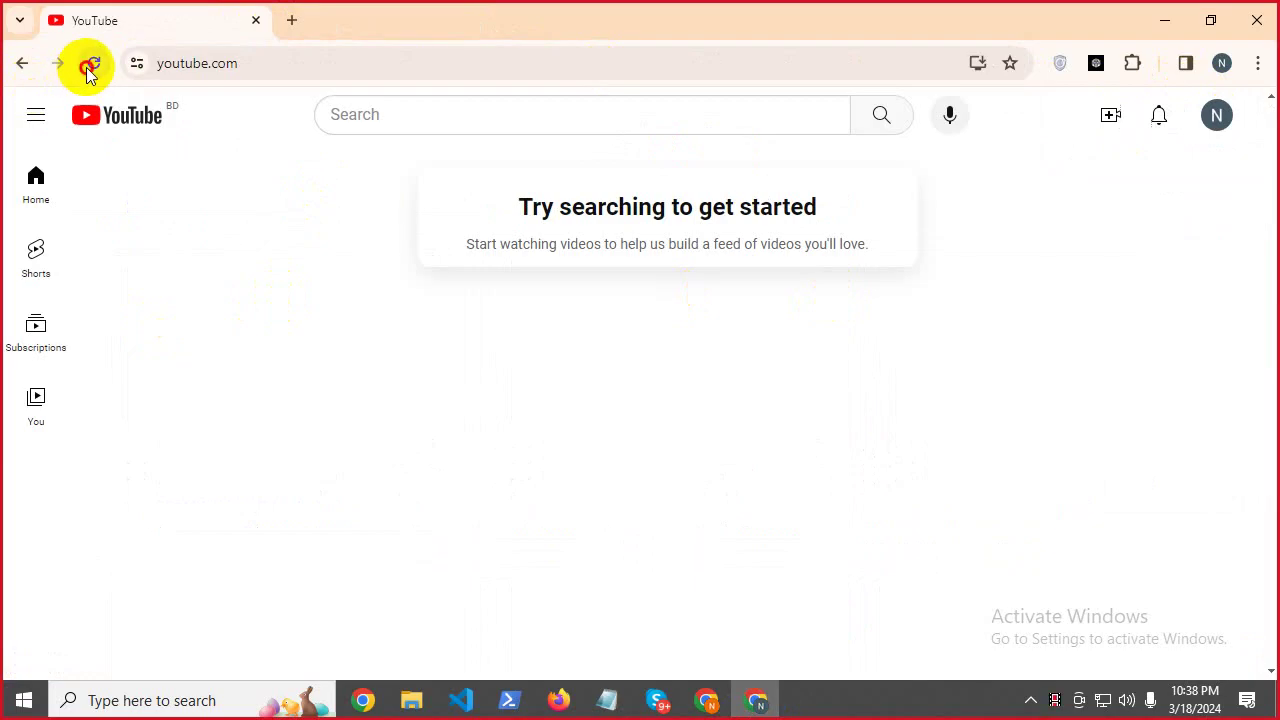
click(89, 64)
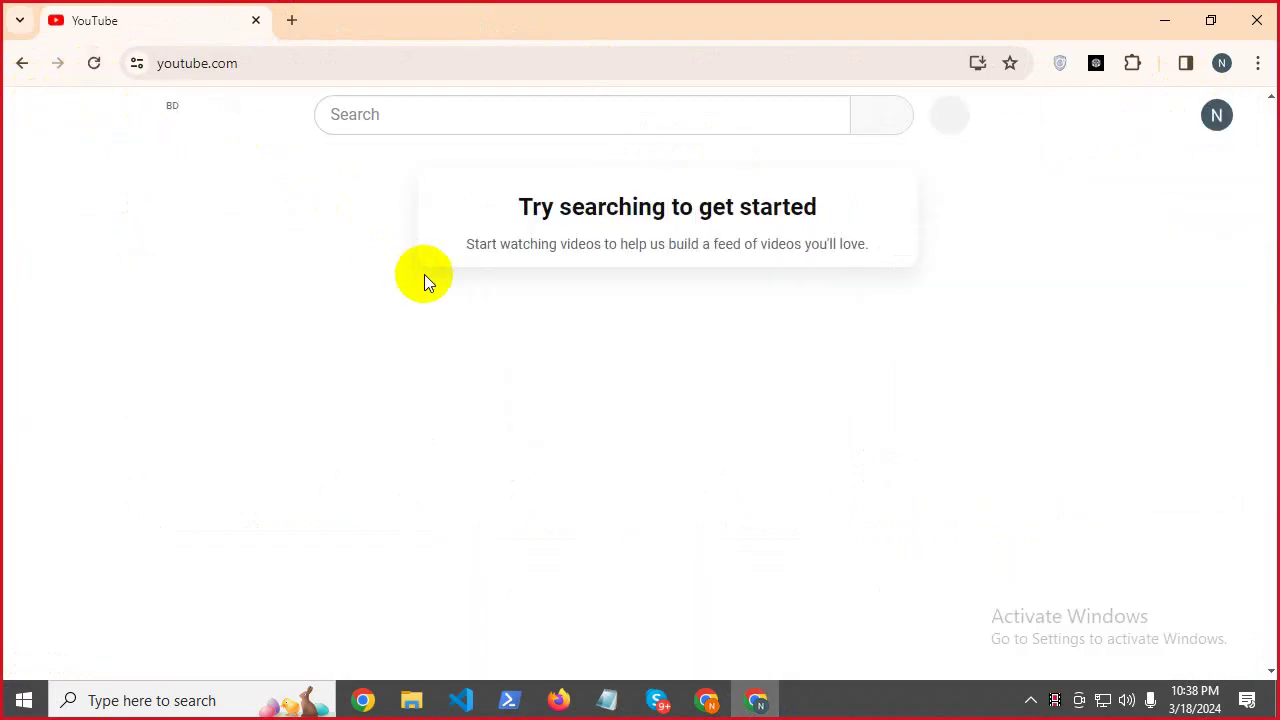
drag(613, 208, 643, 218)
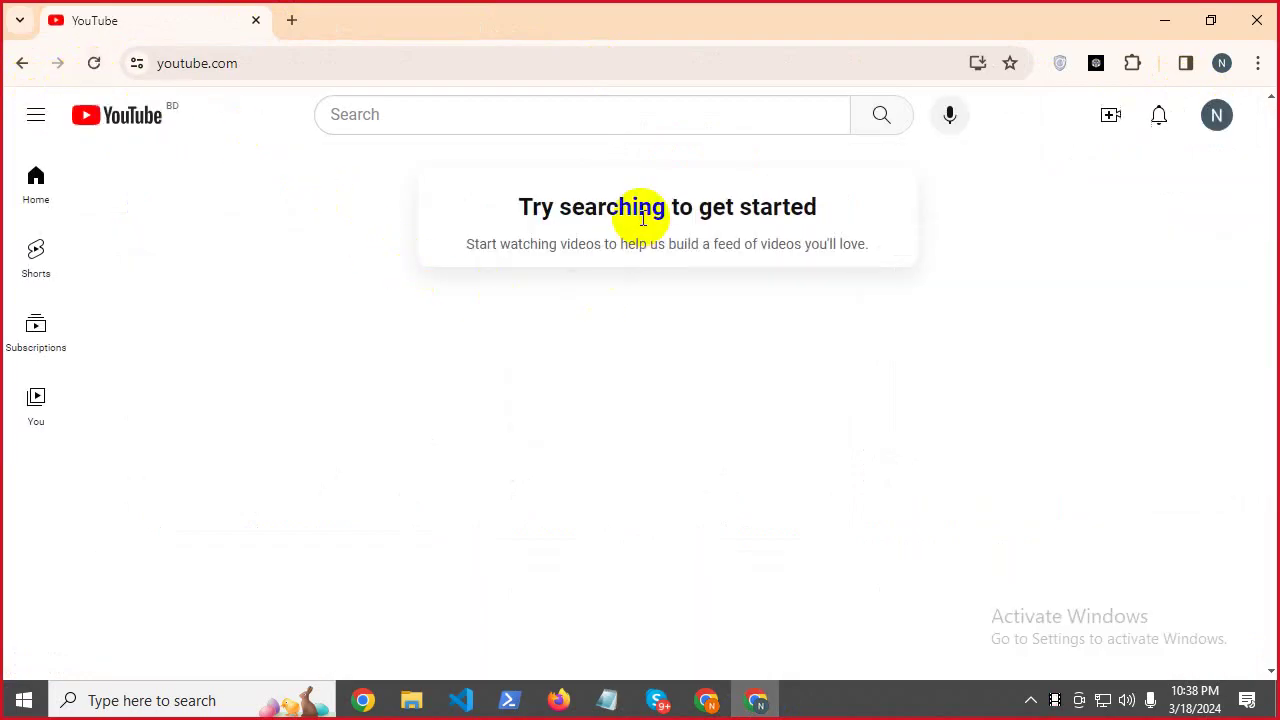
click(1218, 117)
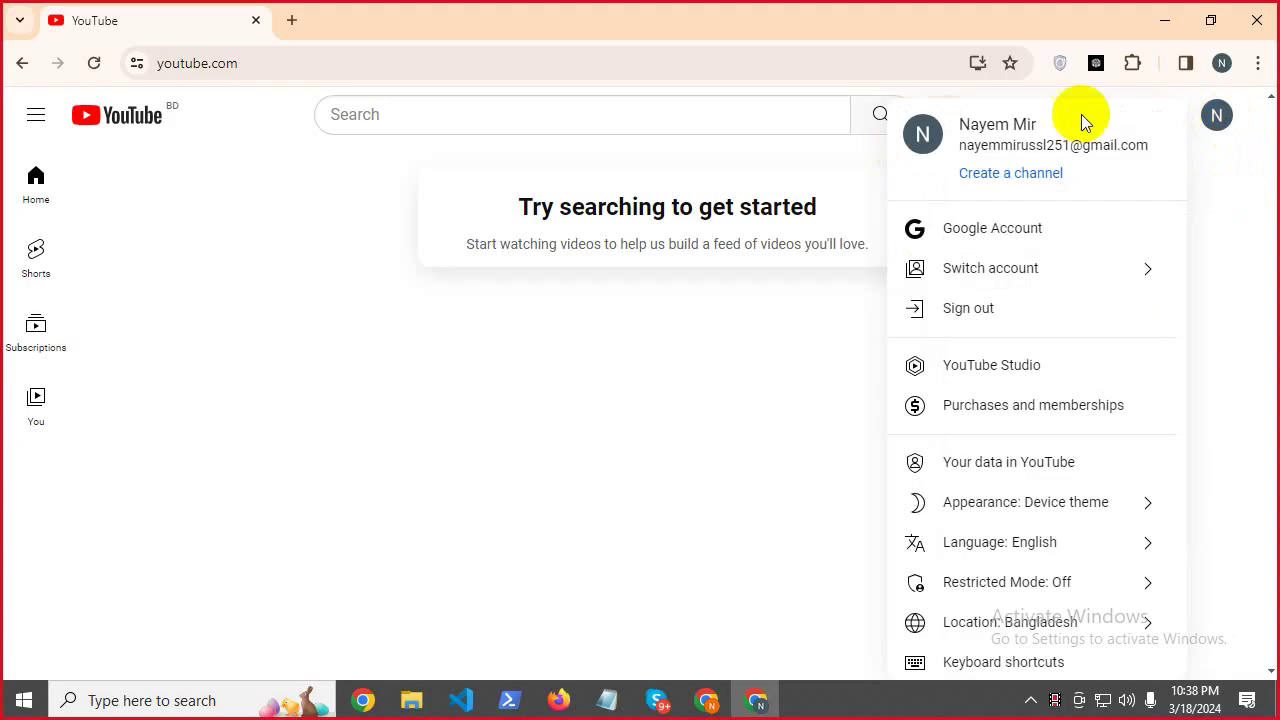
click(1018, 186)
Point out the prefilled name and handle in the channel form, and create the channel with them.
scroll(449, 563, down, 1)
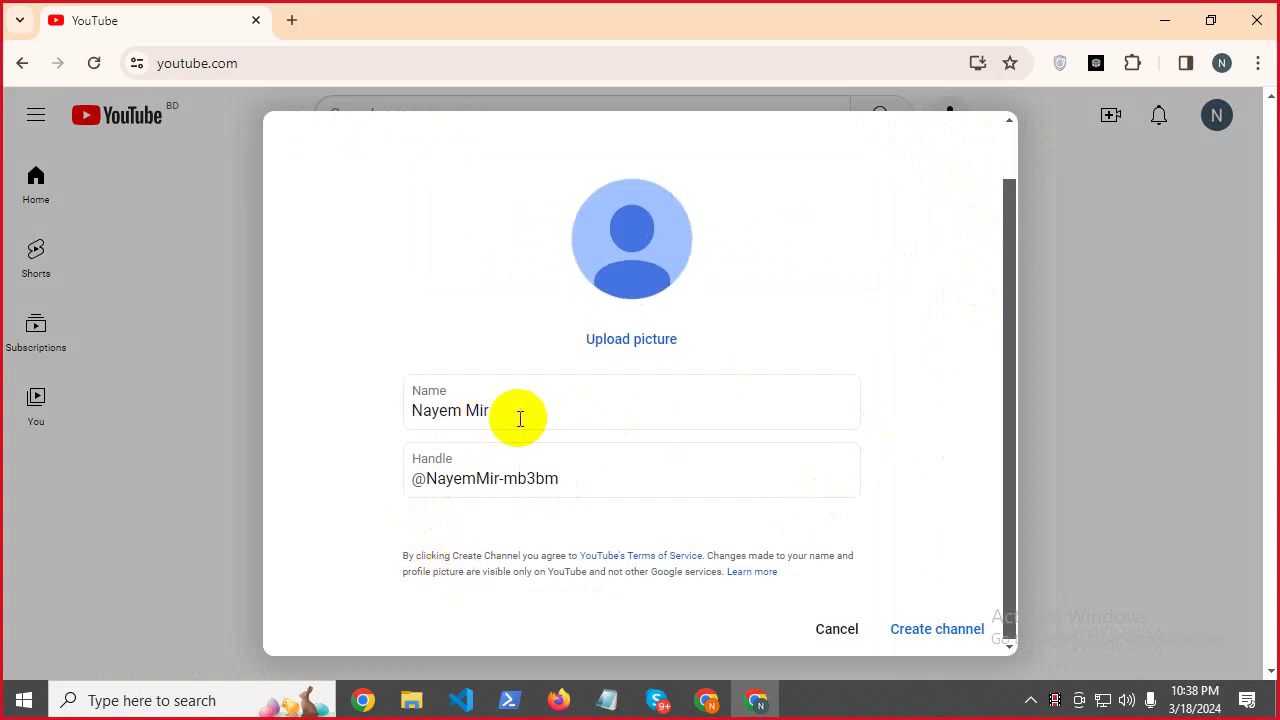
drag(514, 417, 432, 383)
drag(618, 505, 292, 493)
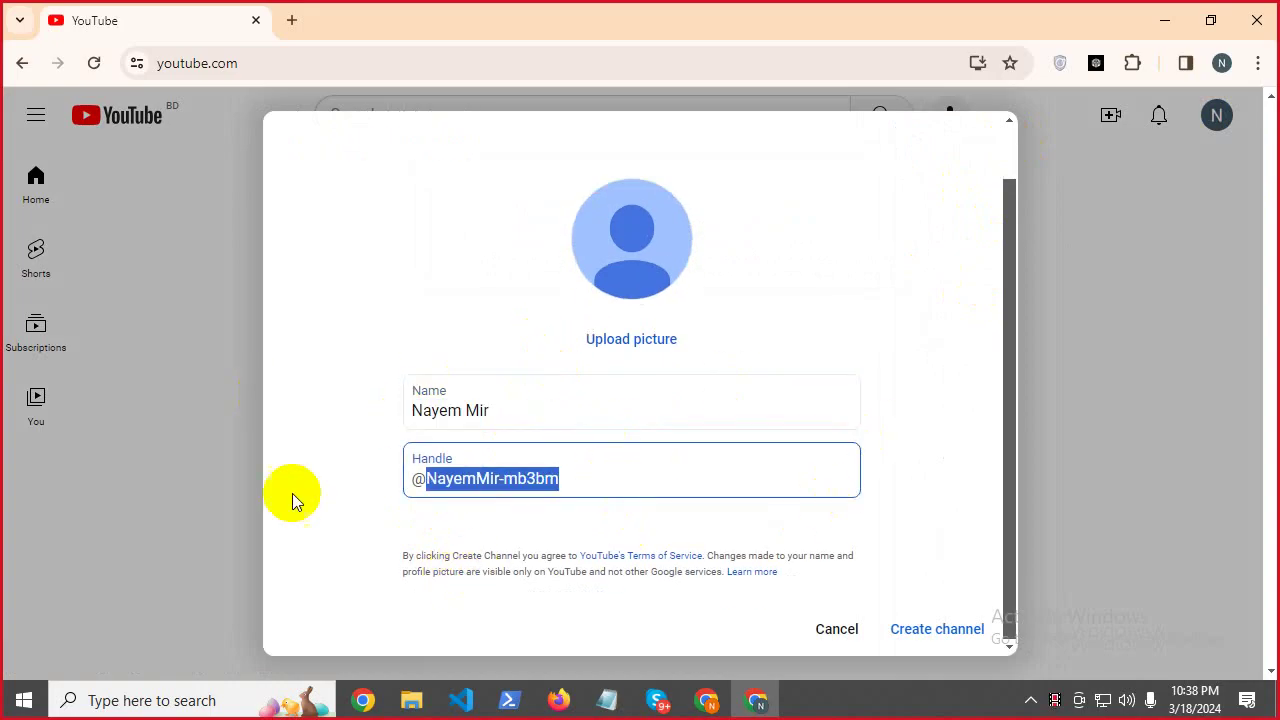
click(456, 340)
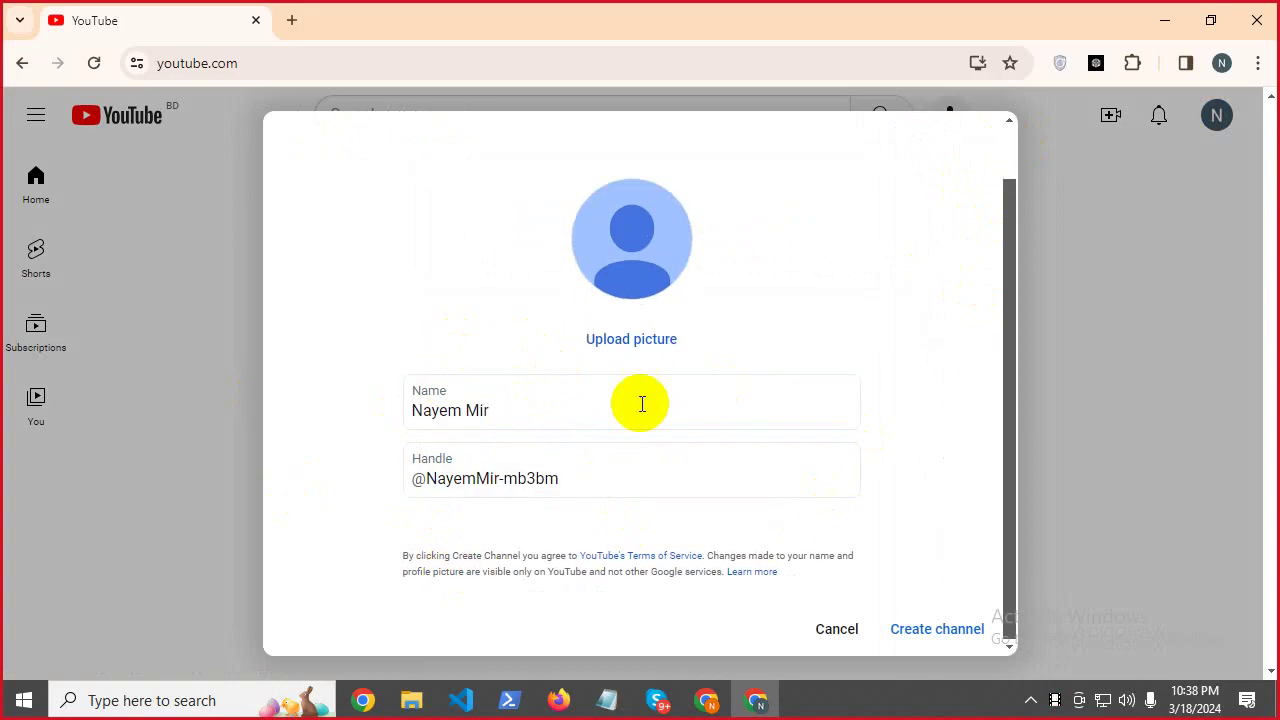
click(938, 646)
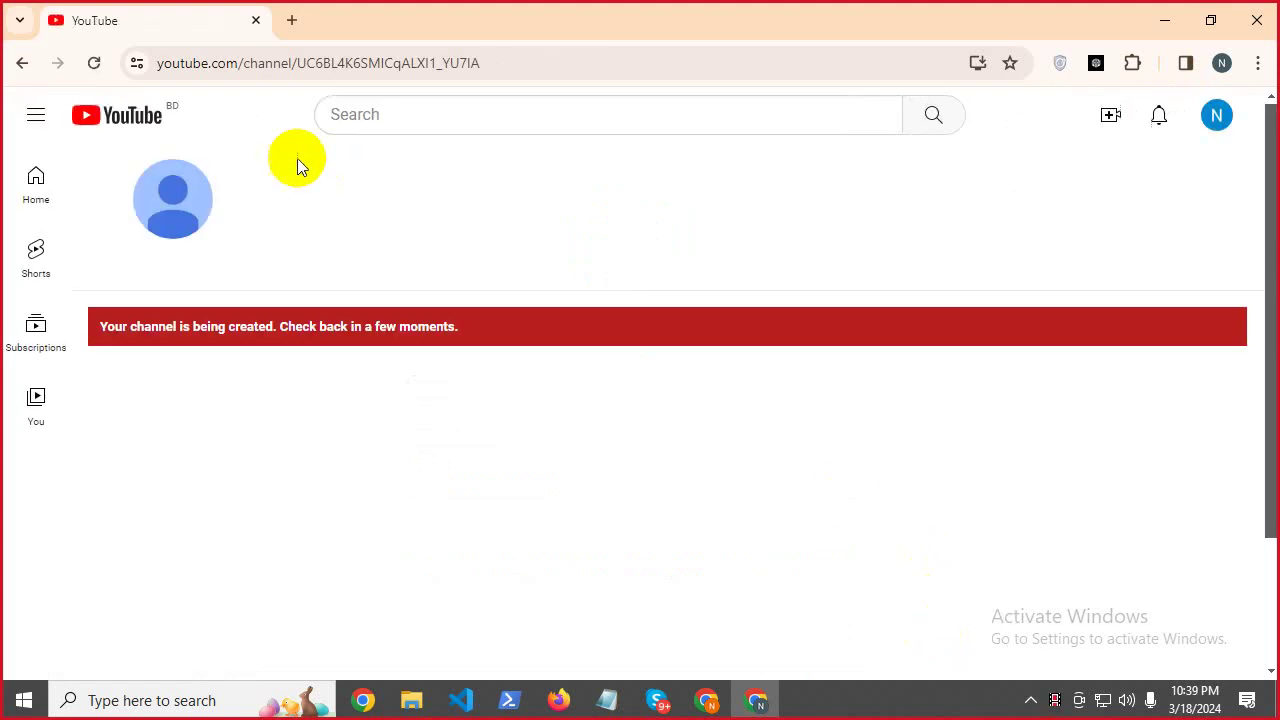
Reload the new channel's page and request the channel again from the account options.
click(100, 62)
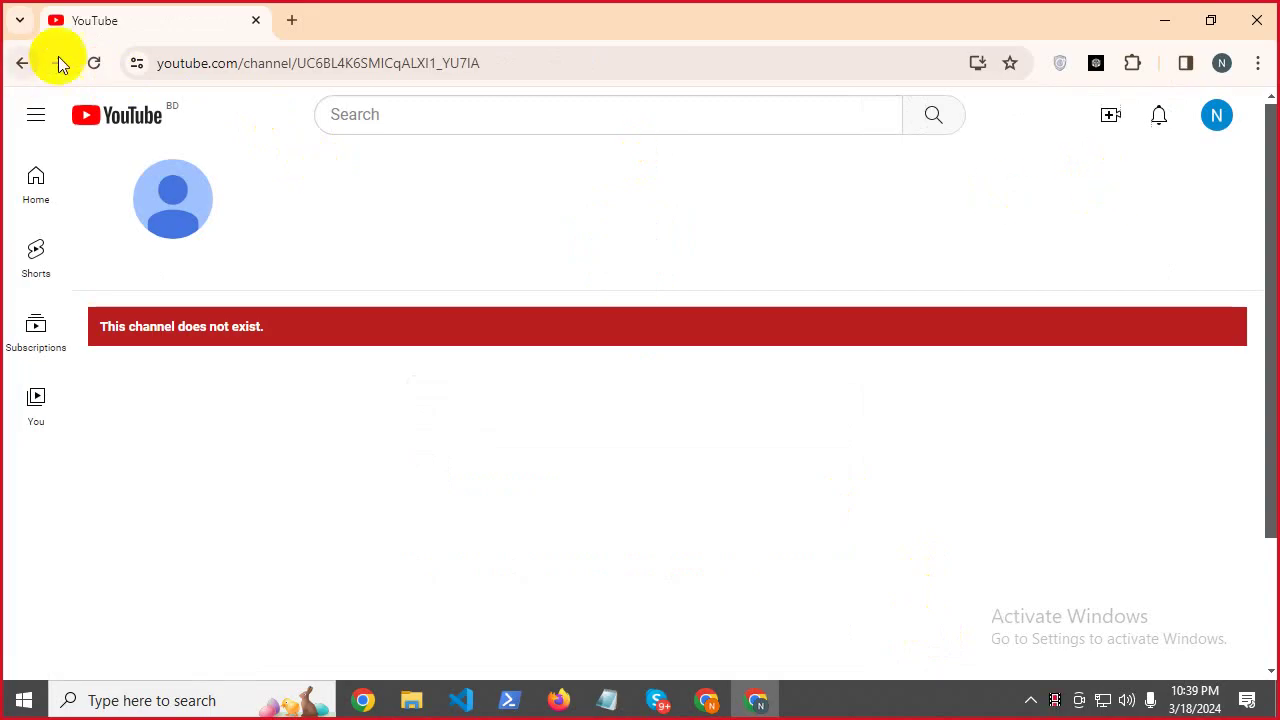
click(91, 64)
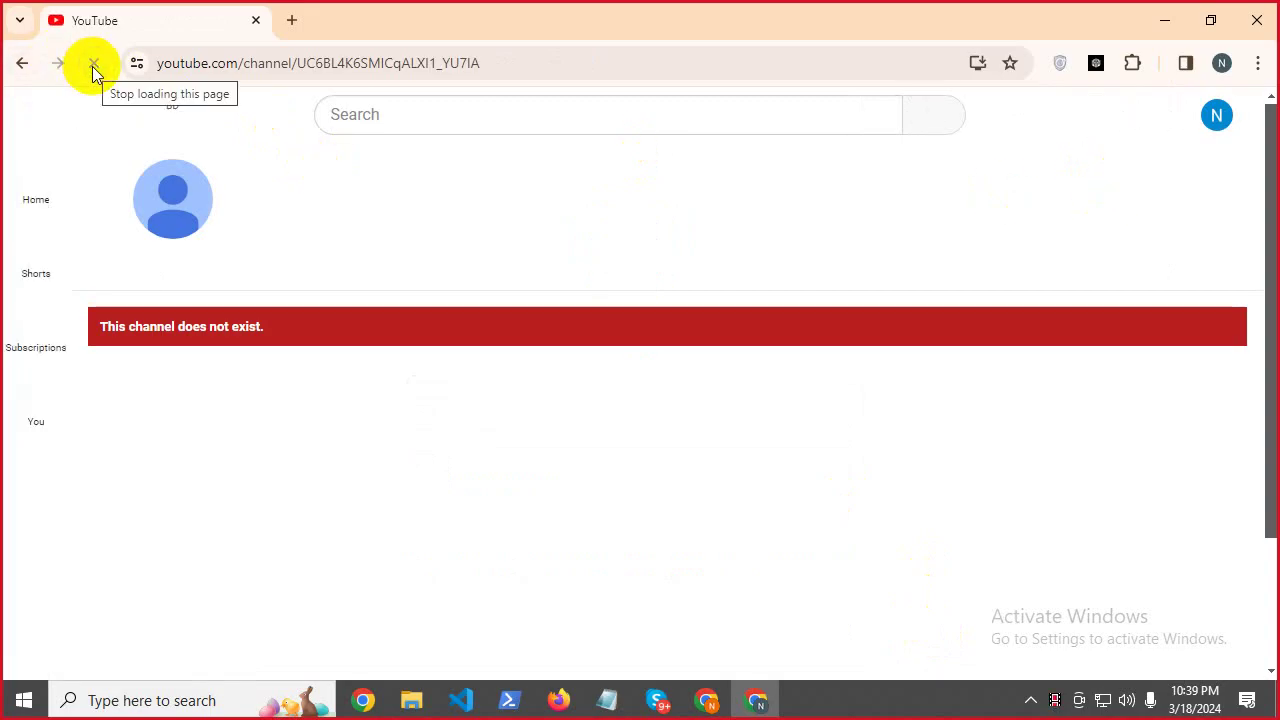
click(94, 67)
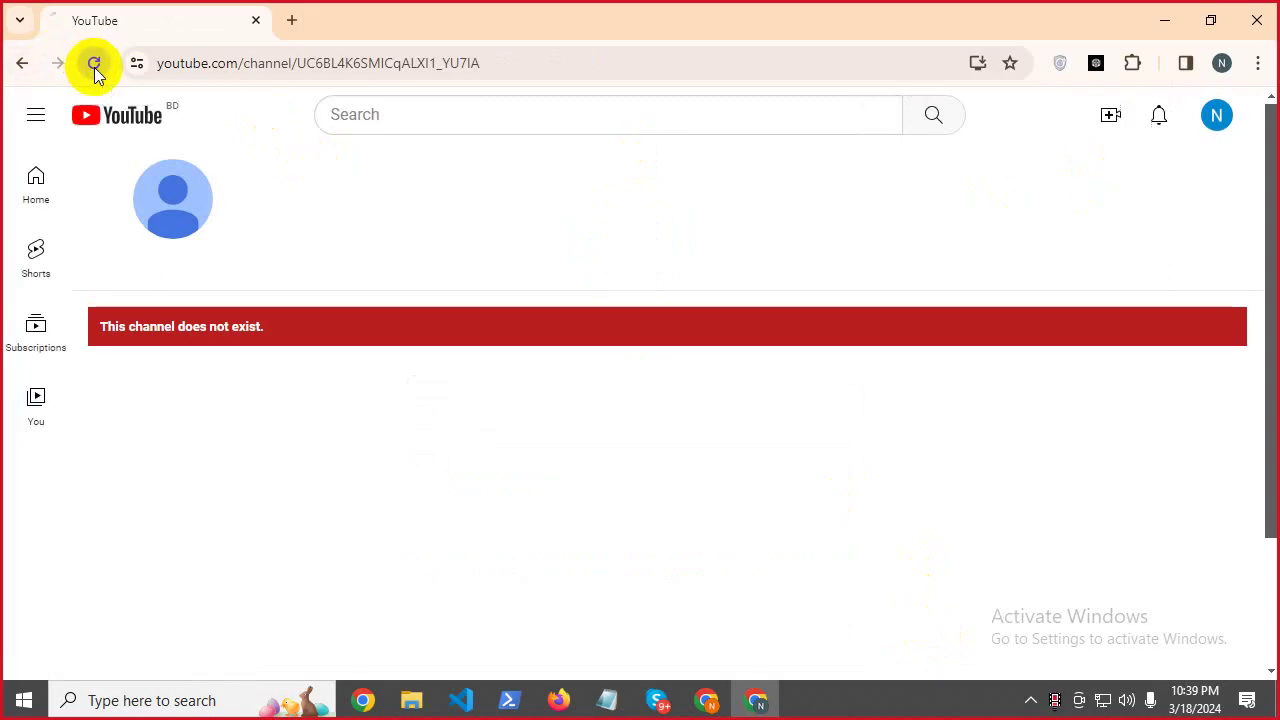
click(1216, 130)
click(970, 182)
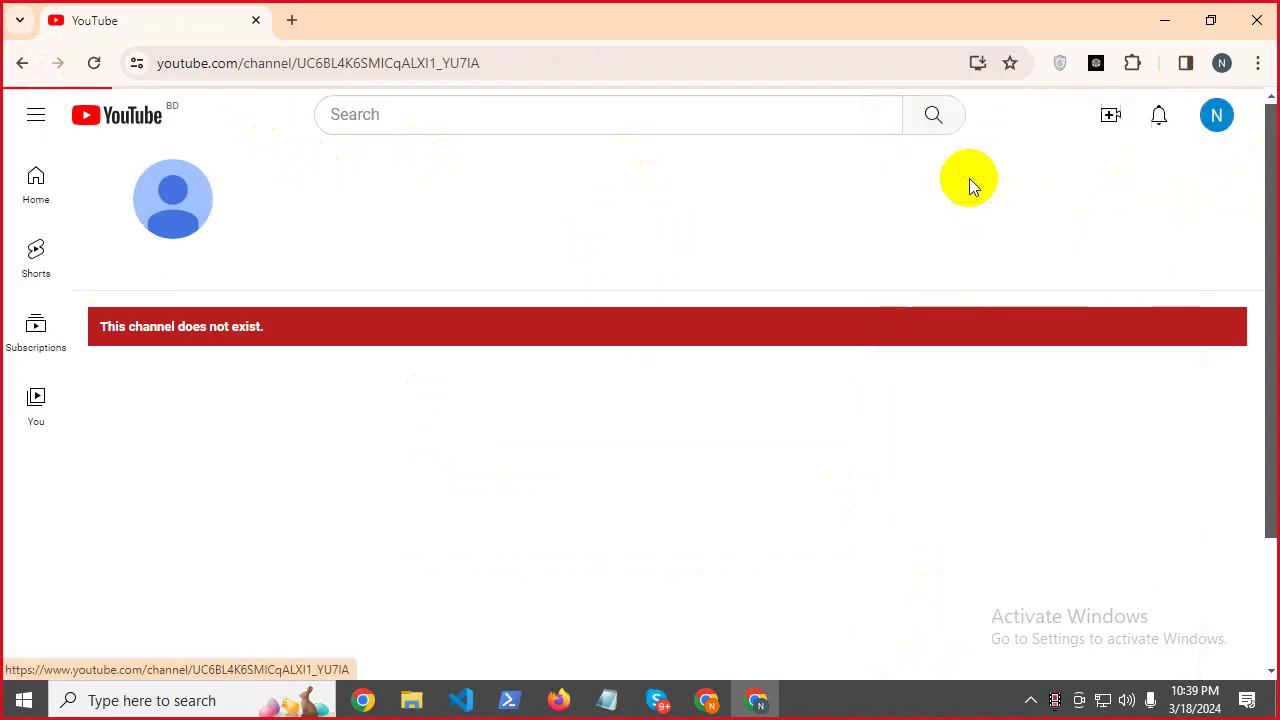
Go back to the YouTube home feed, look at Shorts, and return to the home feed and reload it.
click(98, 114)
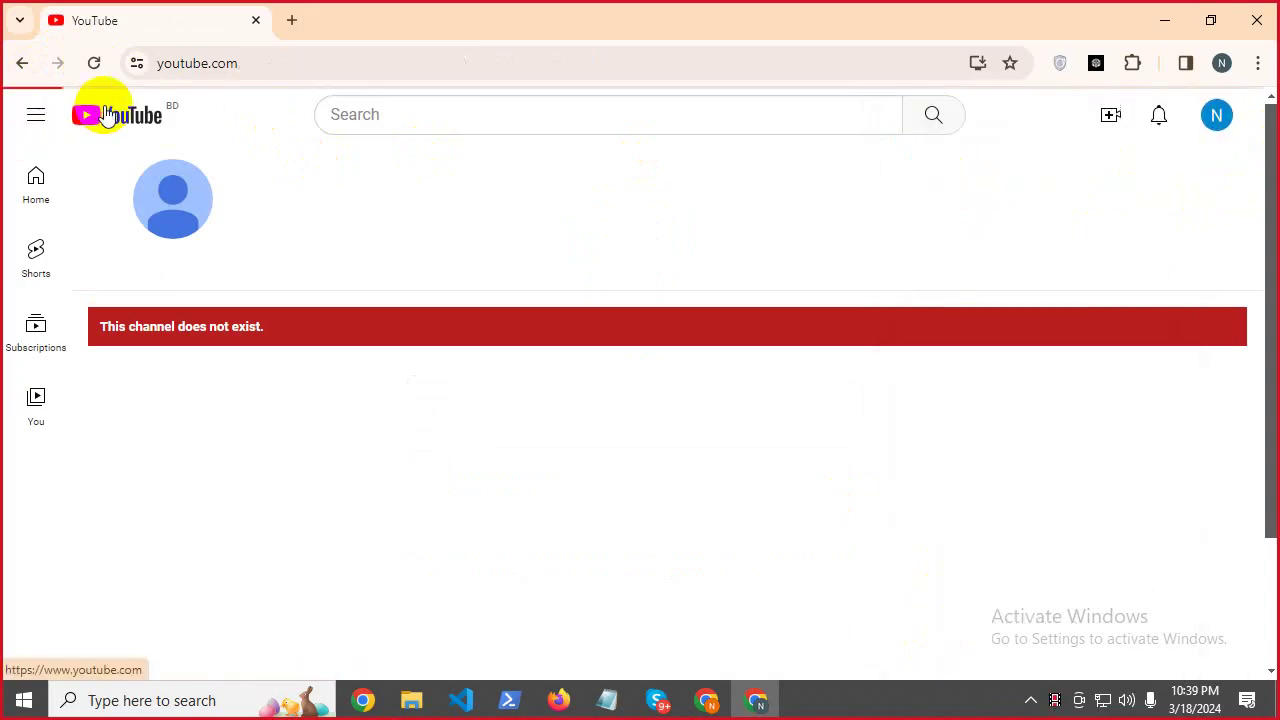
click(57, 176)
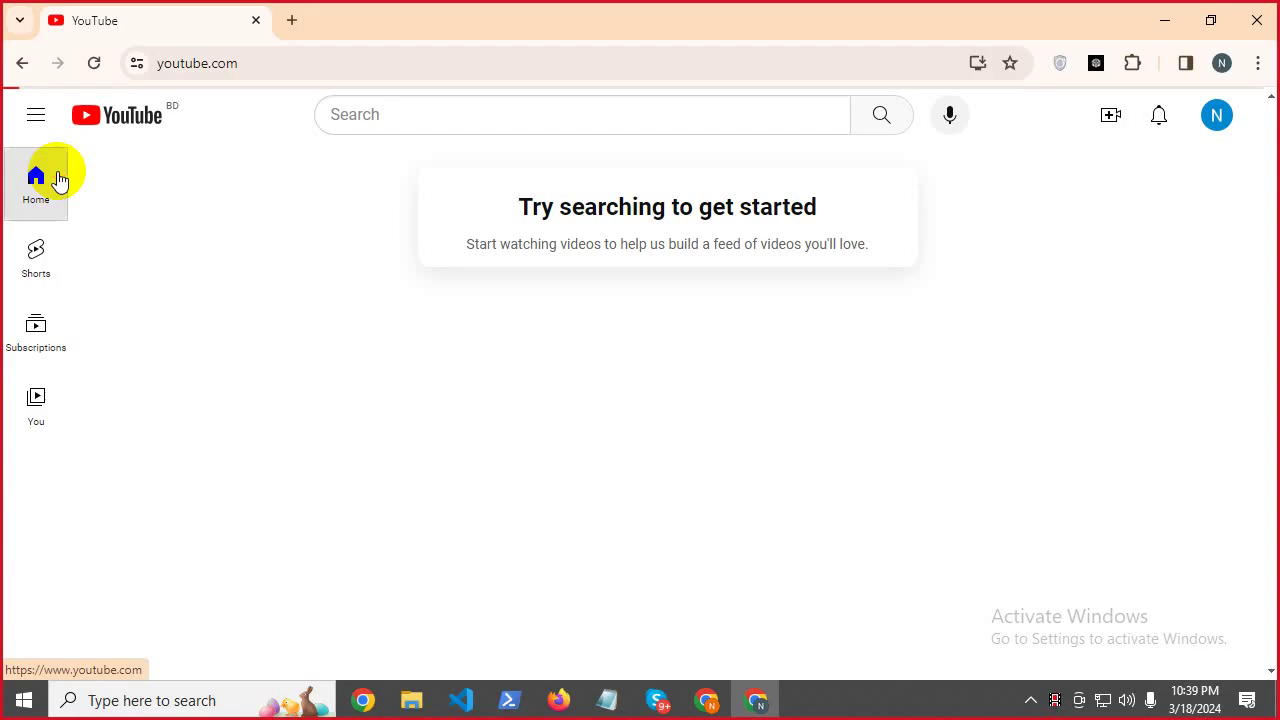
click(37, 262)
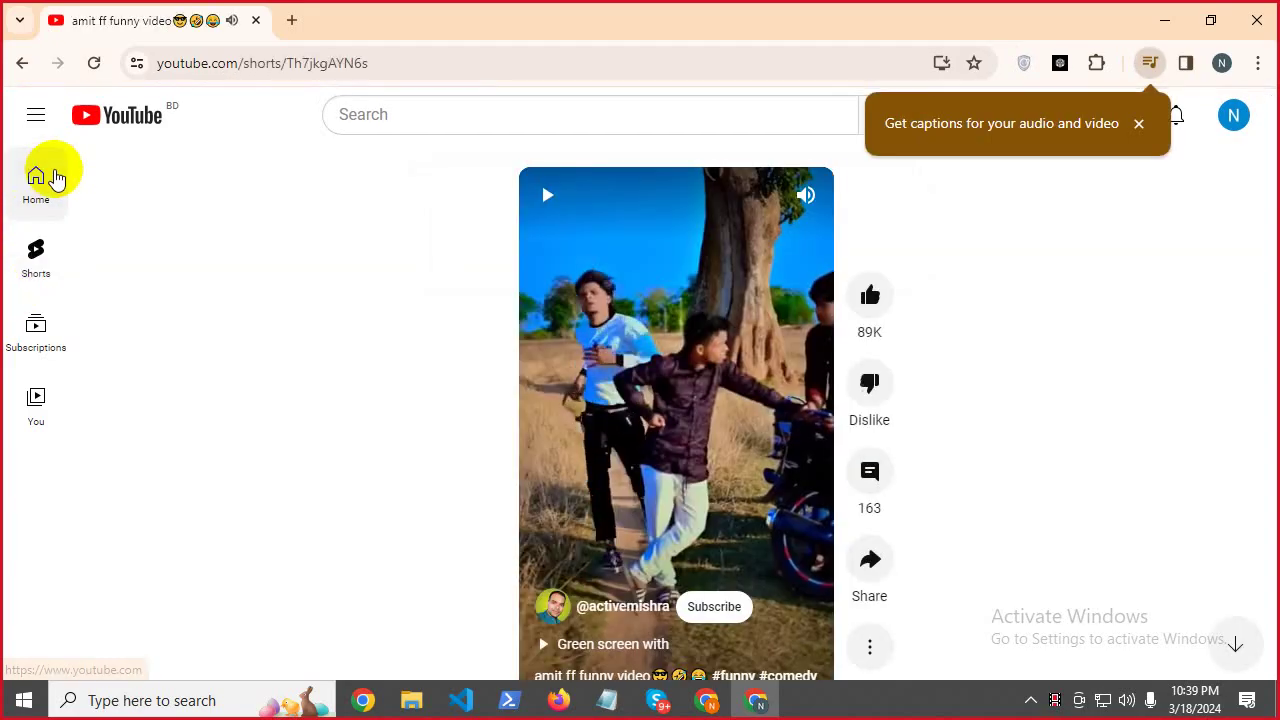
click(53, 177)
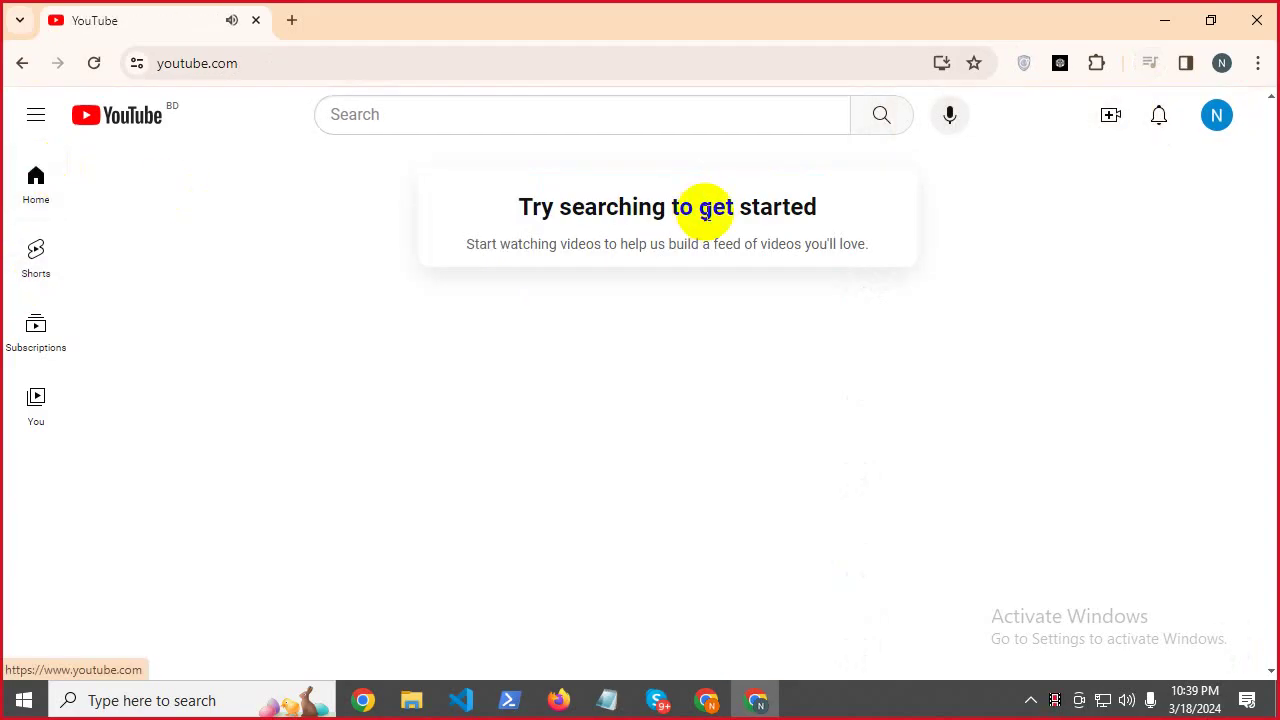
triple_click(705, 212)
click(92, 63)
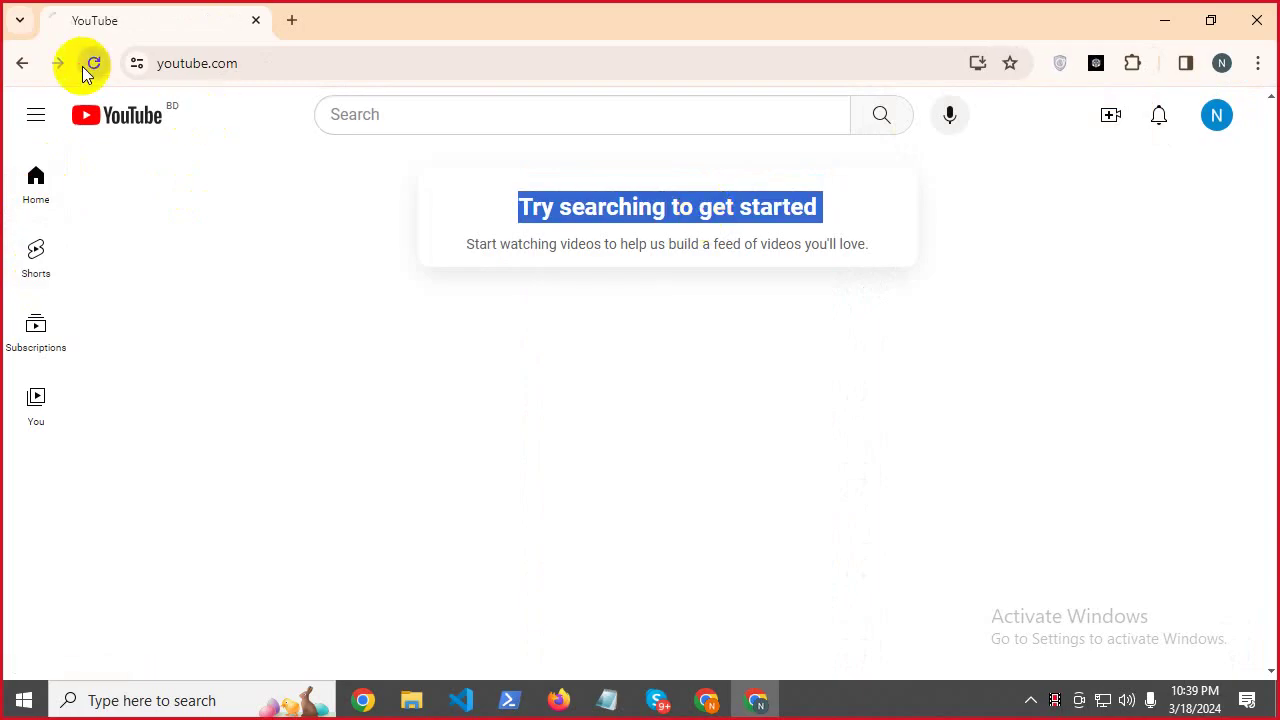
View the Subscriptions and You pages, and subscribe to the first channel suggested under Beauty & Fashion.
click(45, 348)
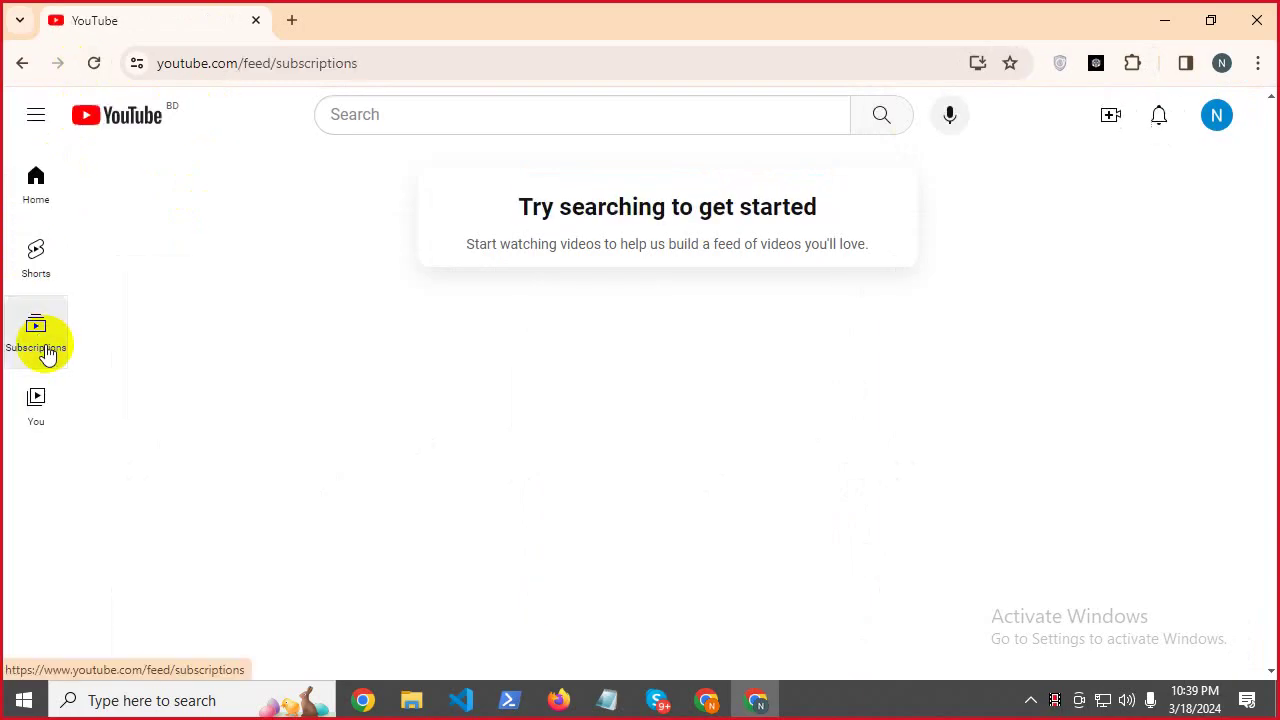
click(35, 395)
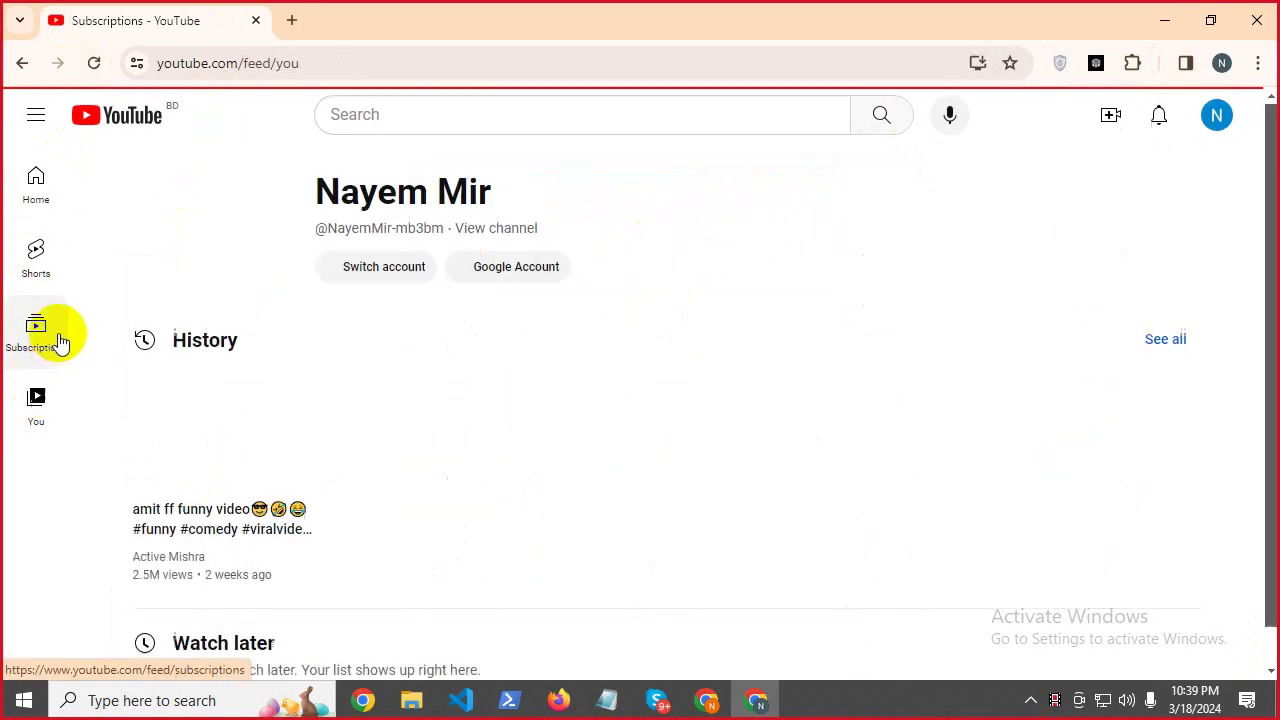
click(52, 360)
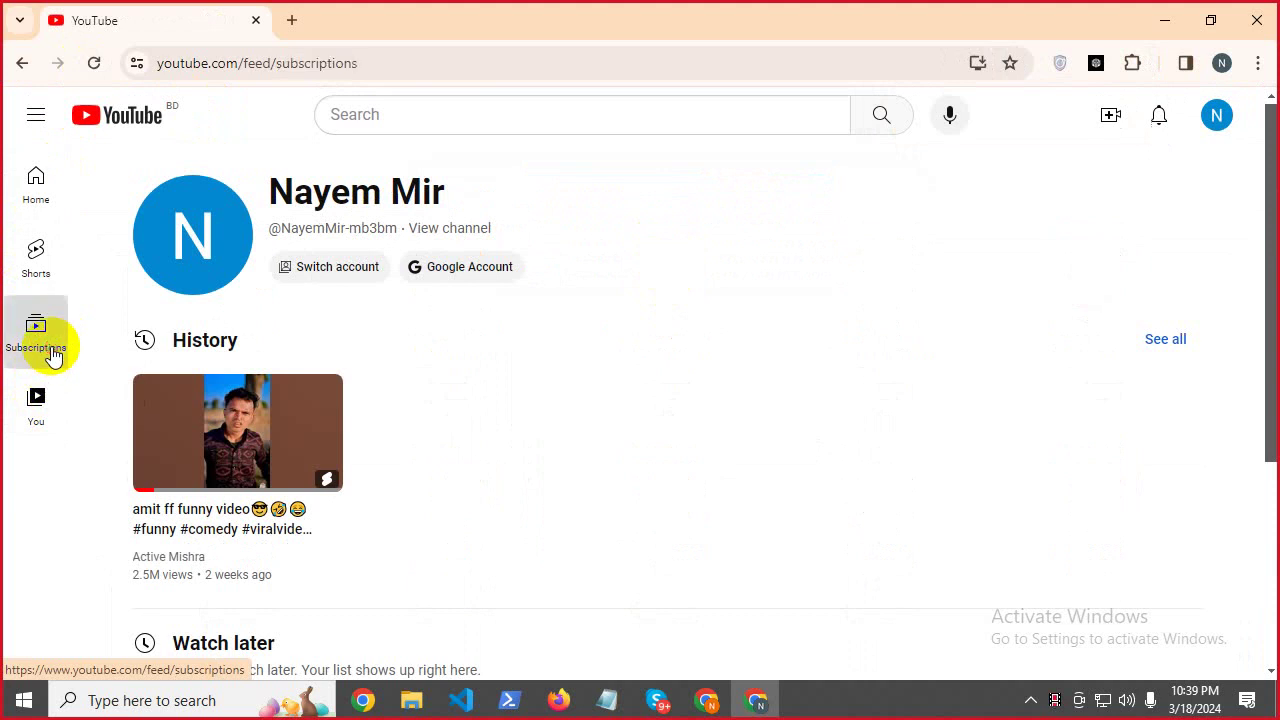
click(264, 392)
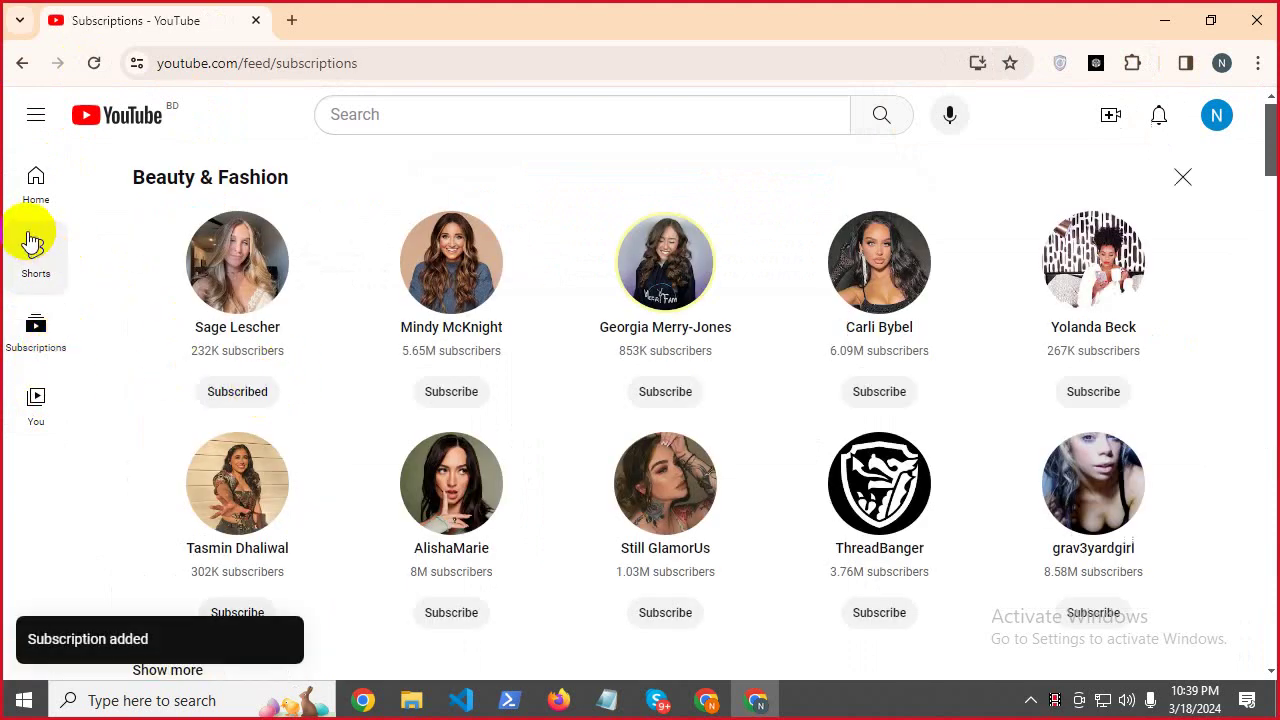
Return to the home feed, reload it, and open the account's own channel page.
click(36, 183)
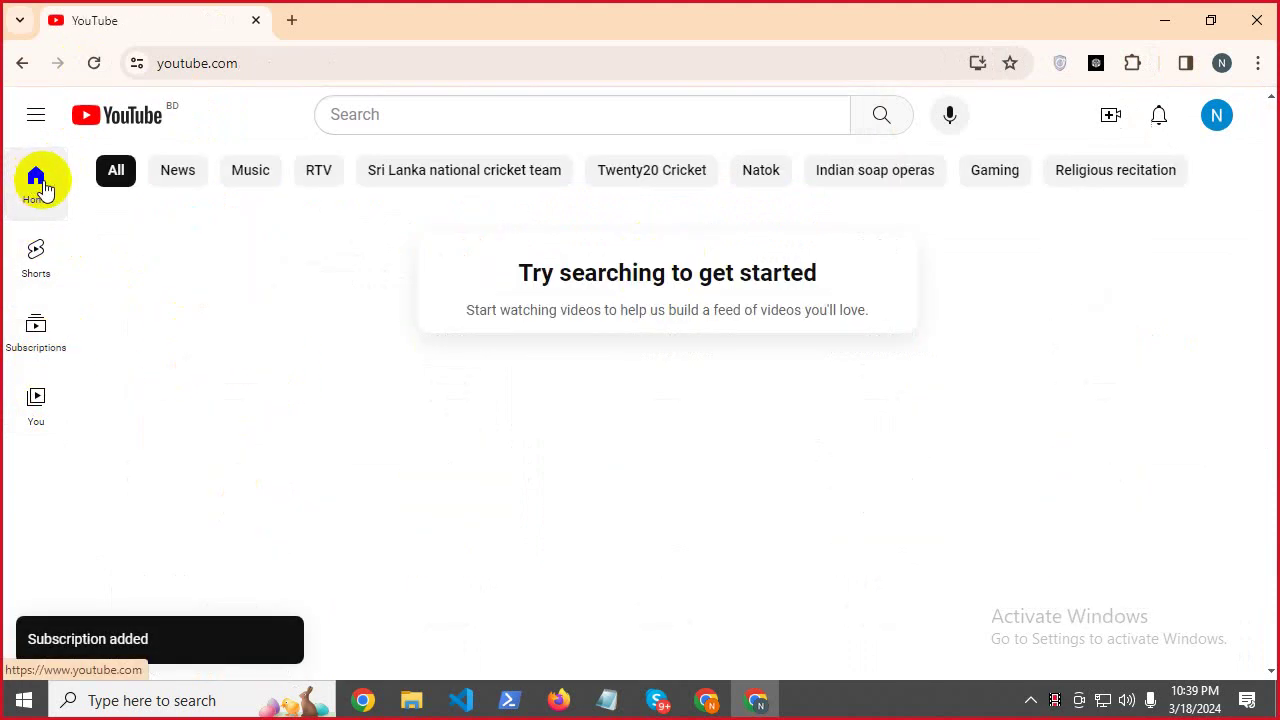
click(95, 63)
click(95, 63)
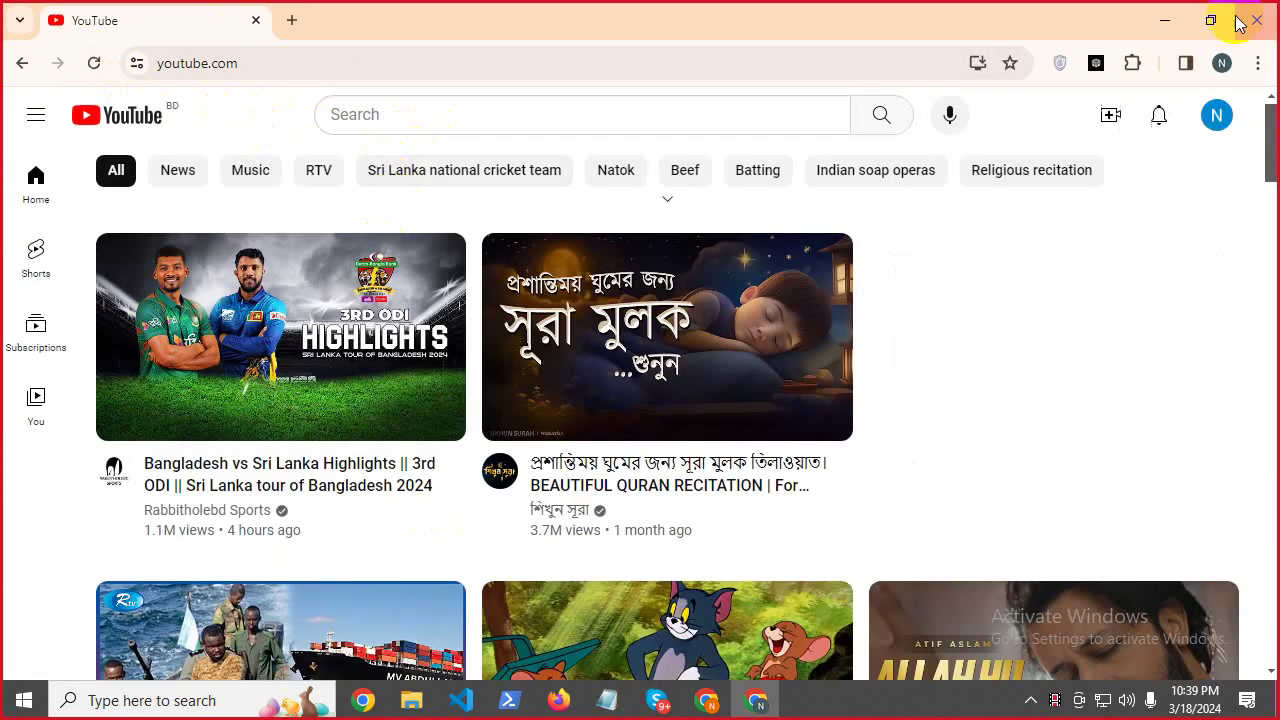
click(1218, 118)
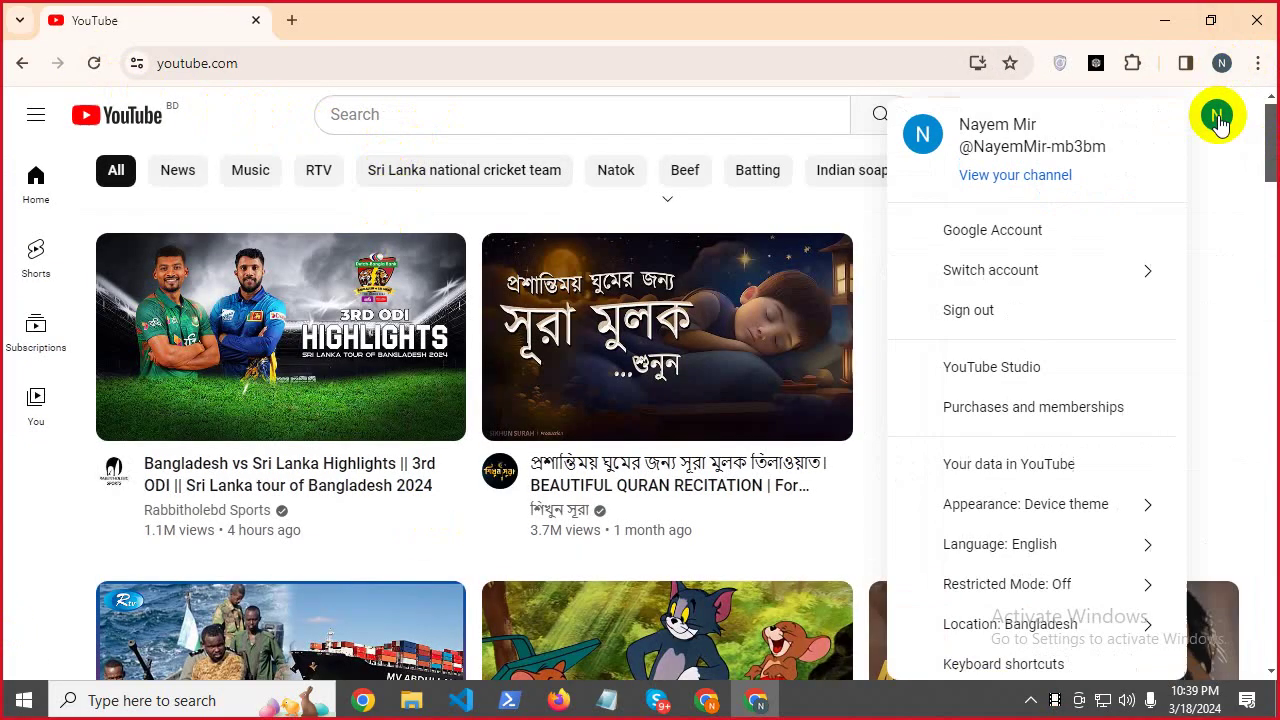
click(1035, 182)
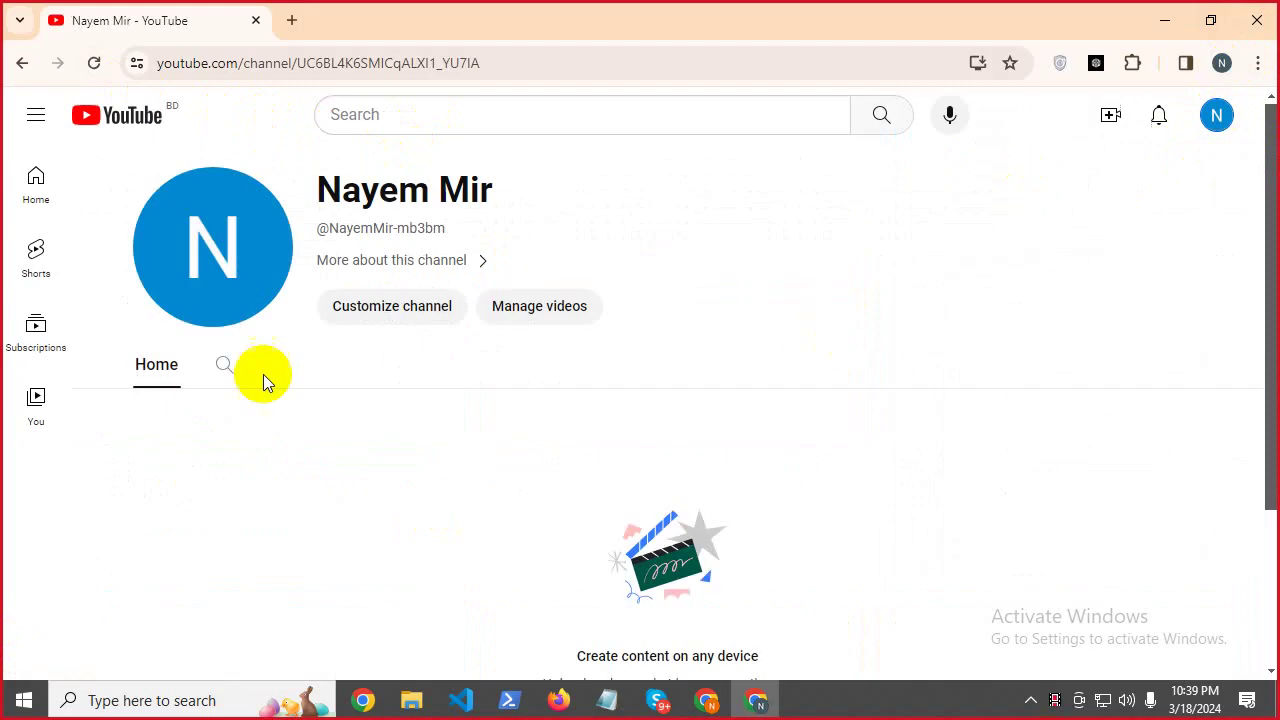
Point out the channel page's header, from the channel name to the customization and video management options.
drag(281, 146, 720, 509)
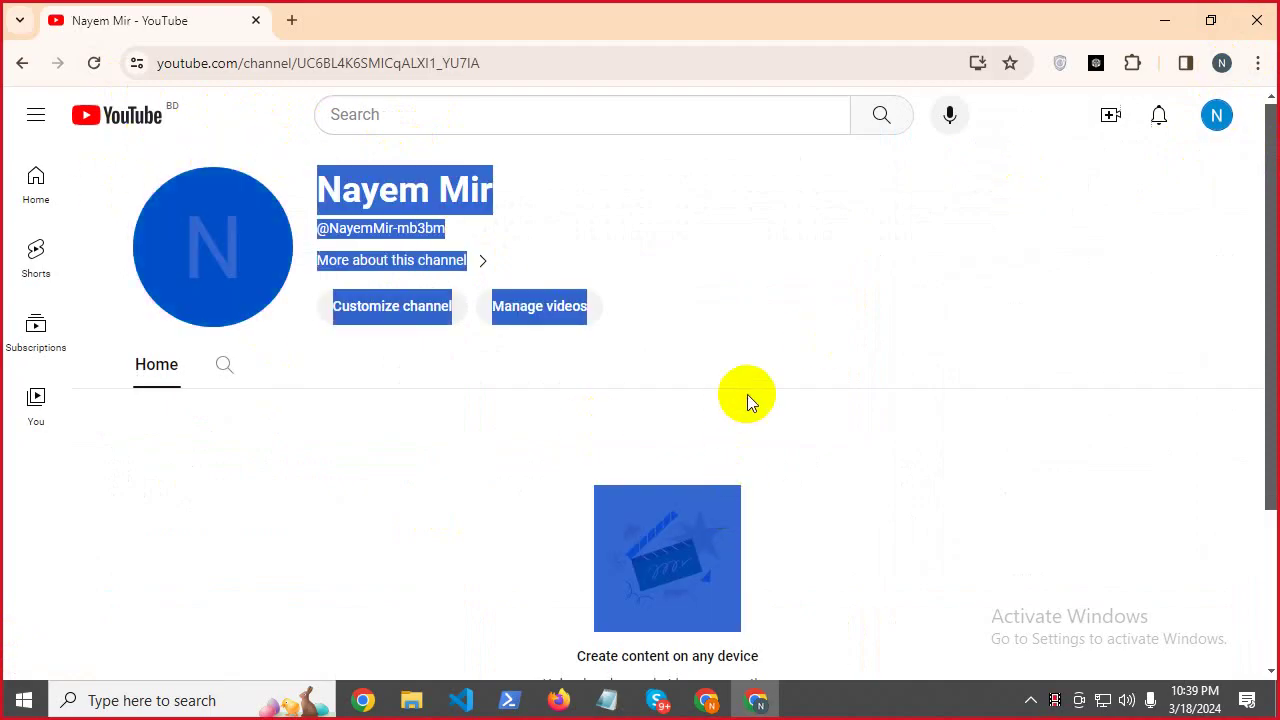
click(414, 189)
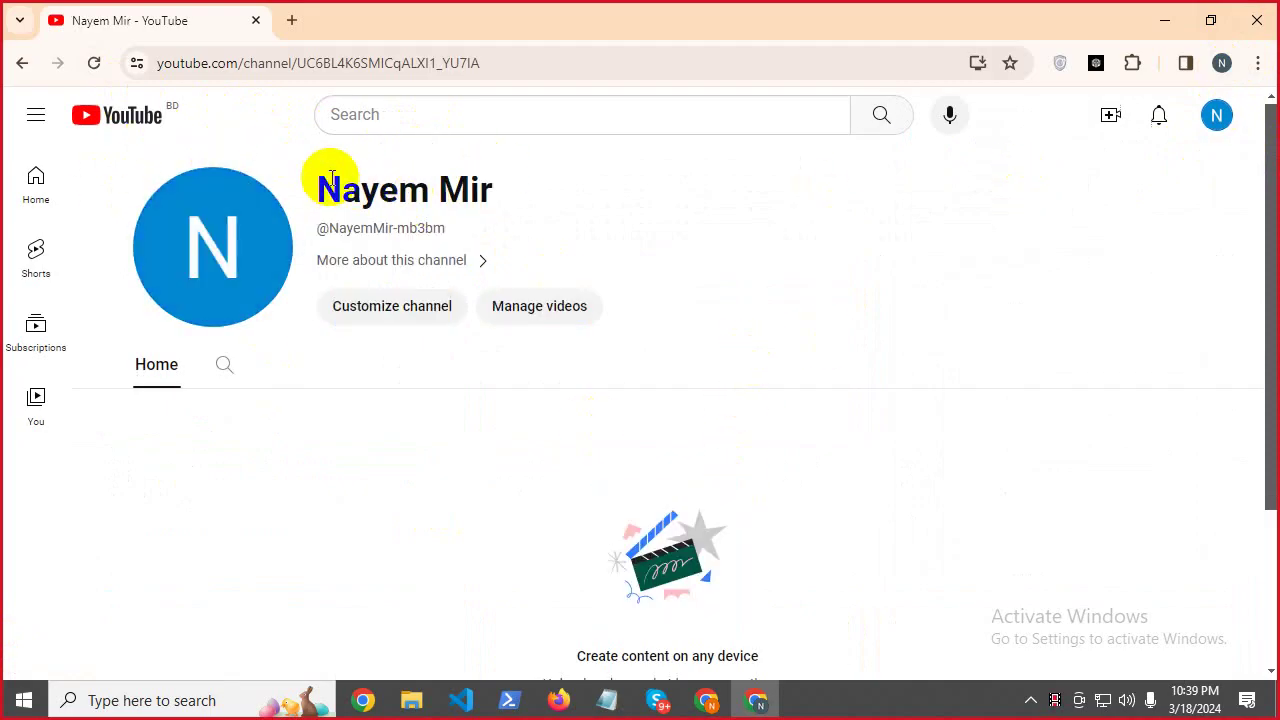
drag(310, 178, 1213, 405)
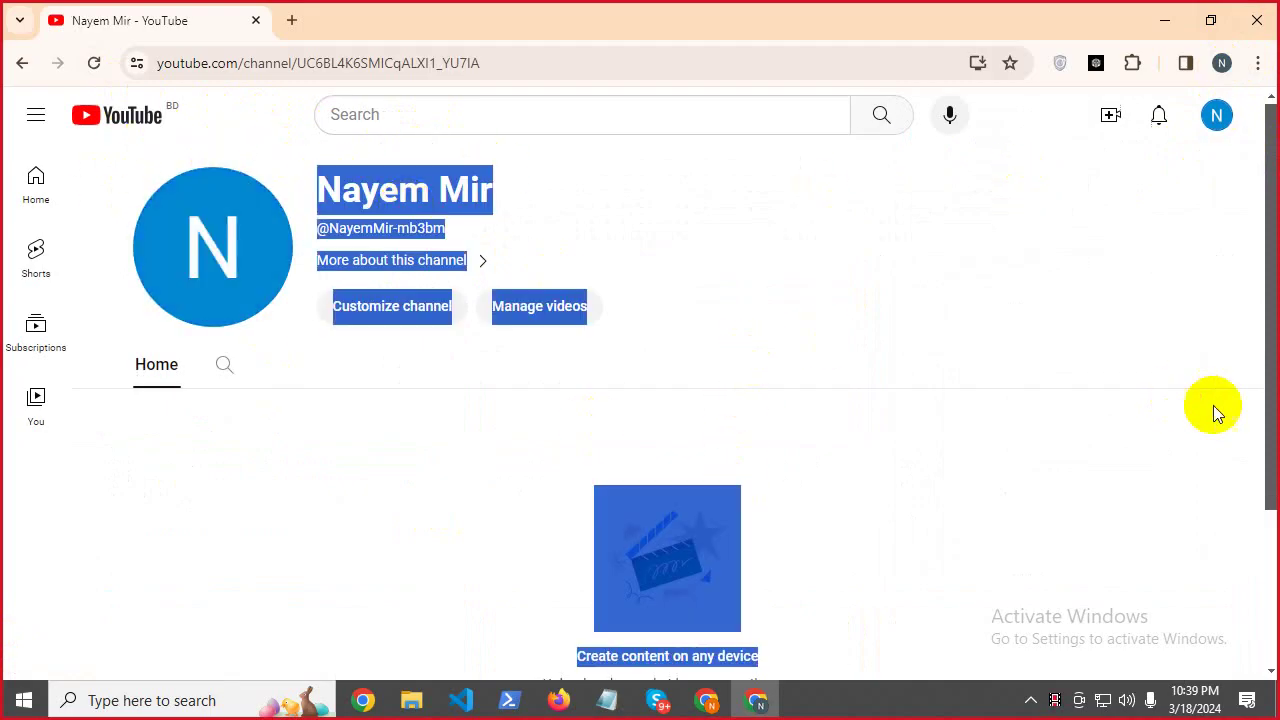
click(868, 287)
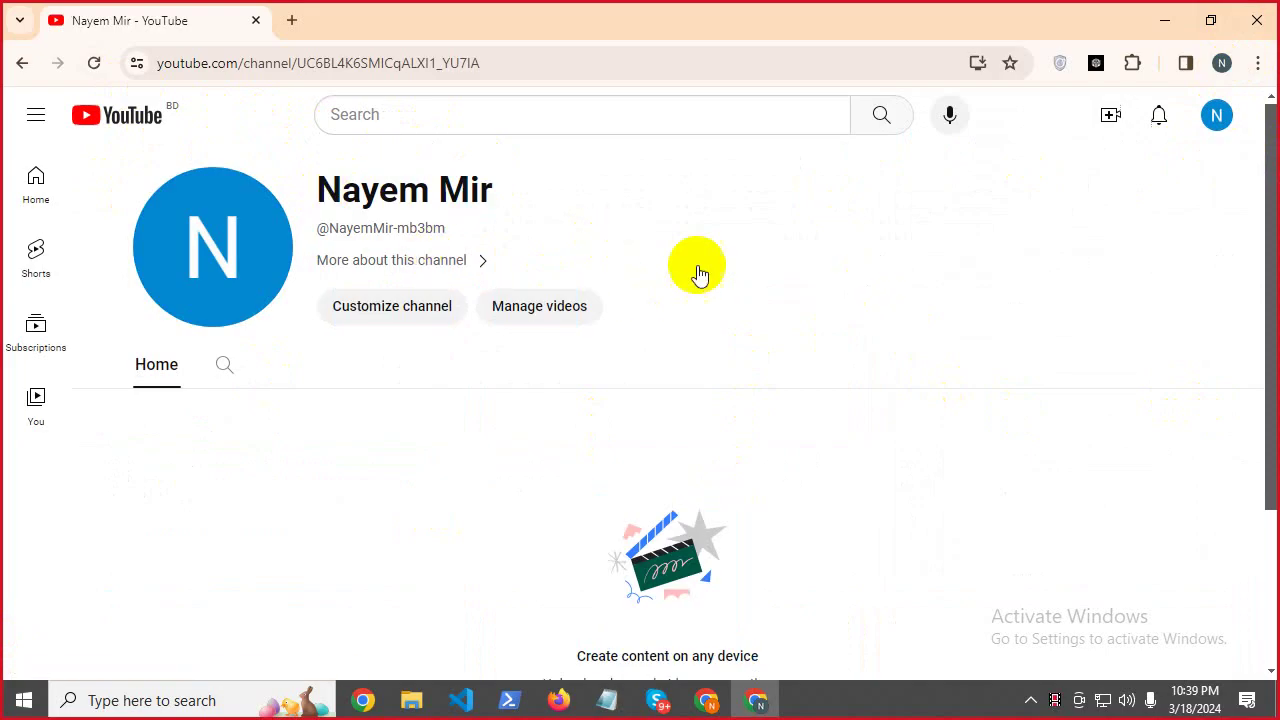
Examine the channel's About details, close them, and highlight the channel name and header again.
click(472, 262)
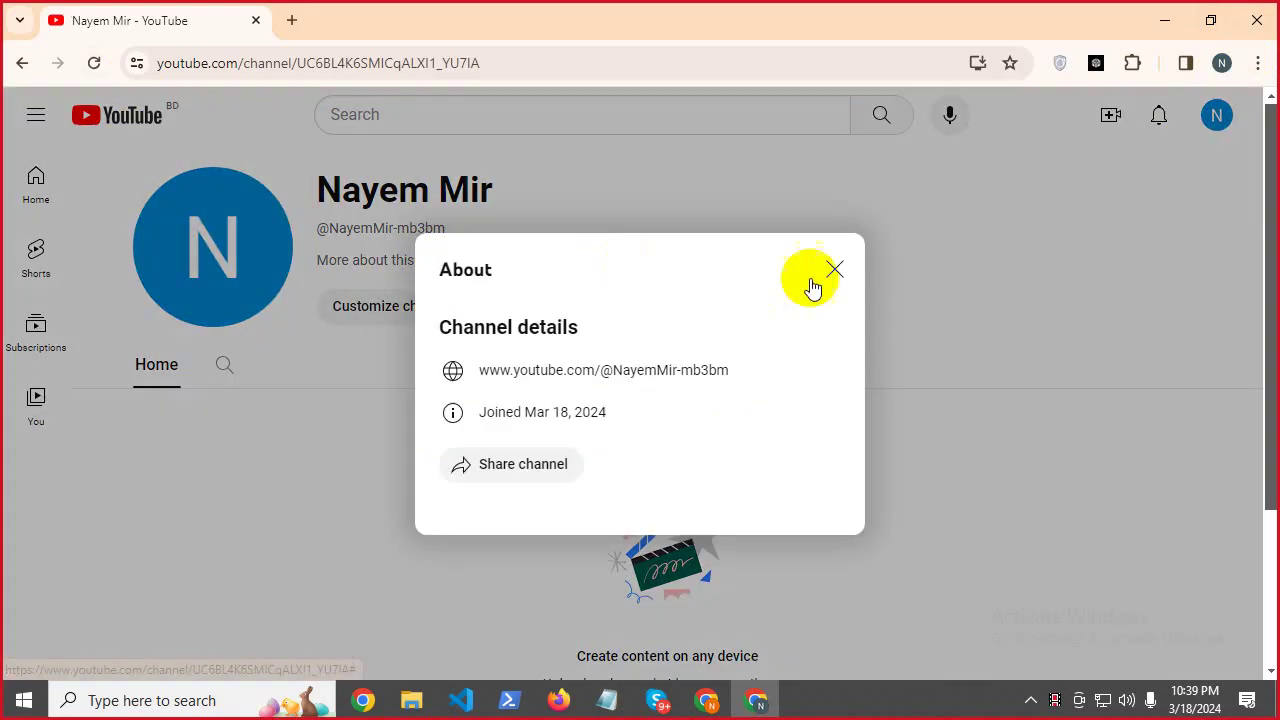
click(835, 275)
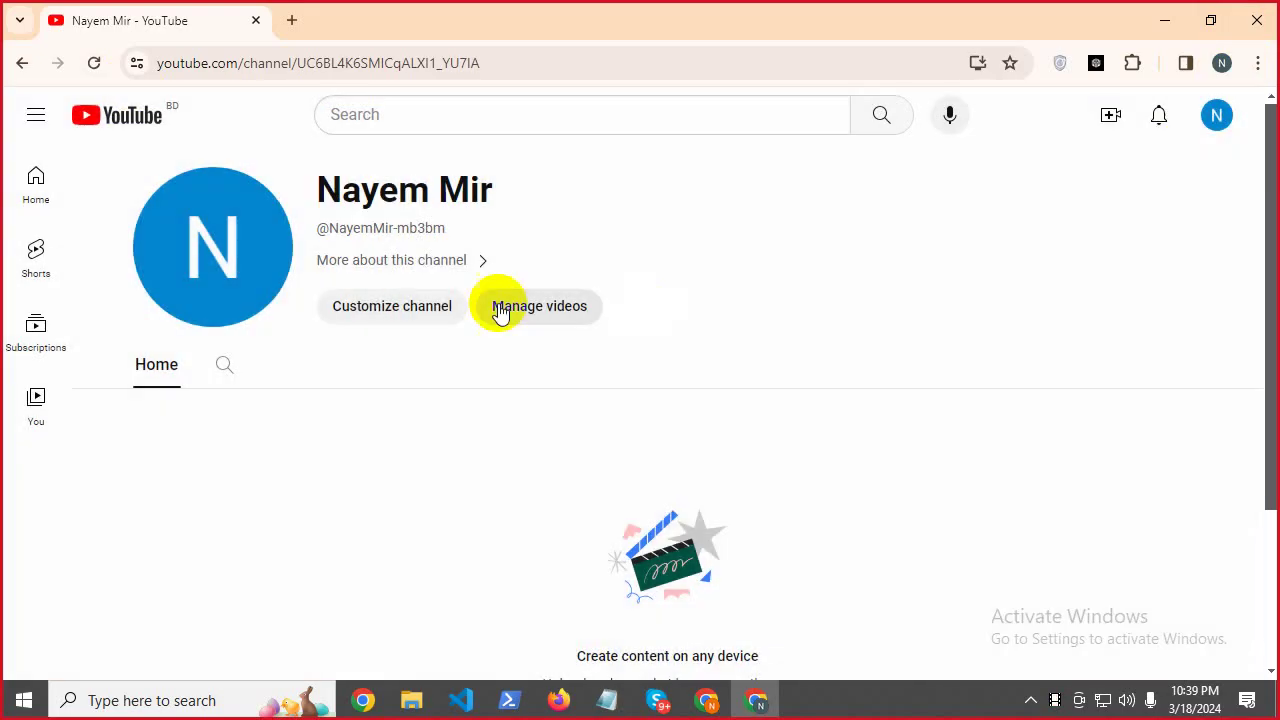
click(447, 262)
click(833, 278)
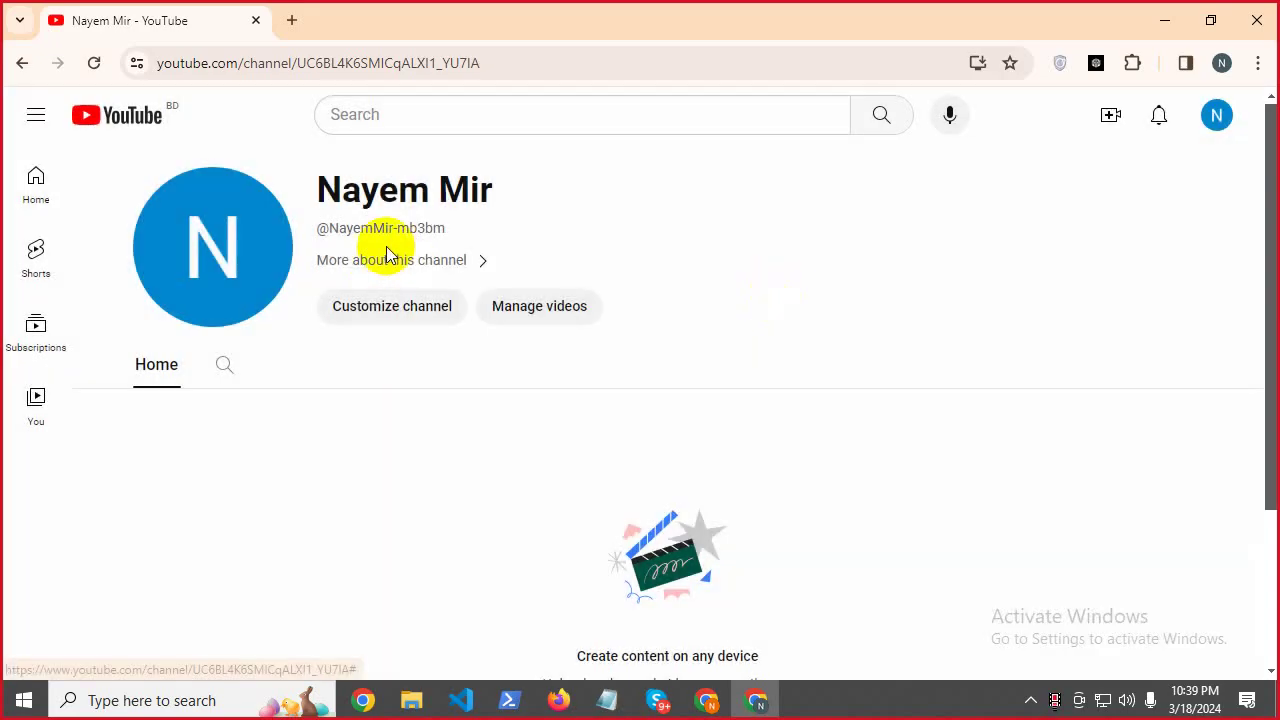
click(390, 262)
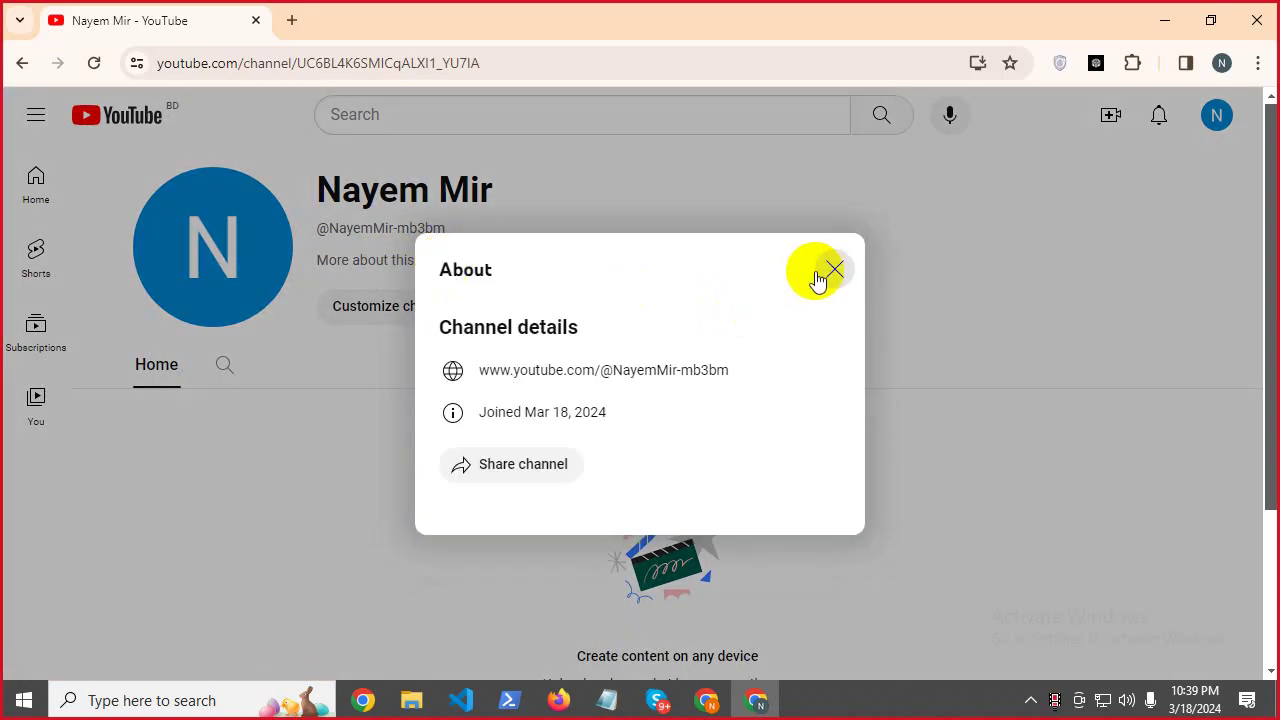
click(831, 271)
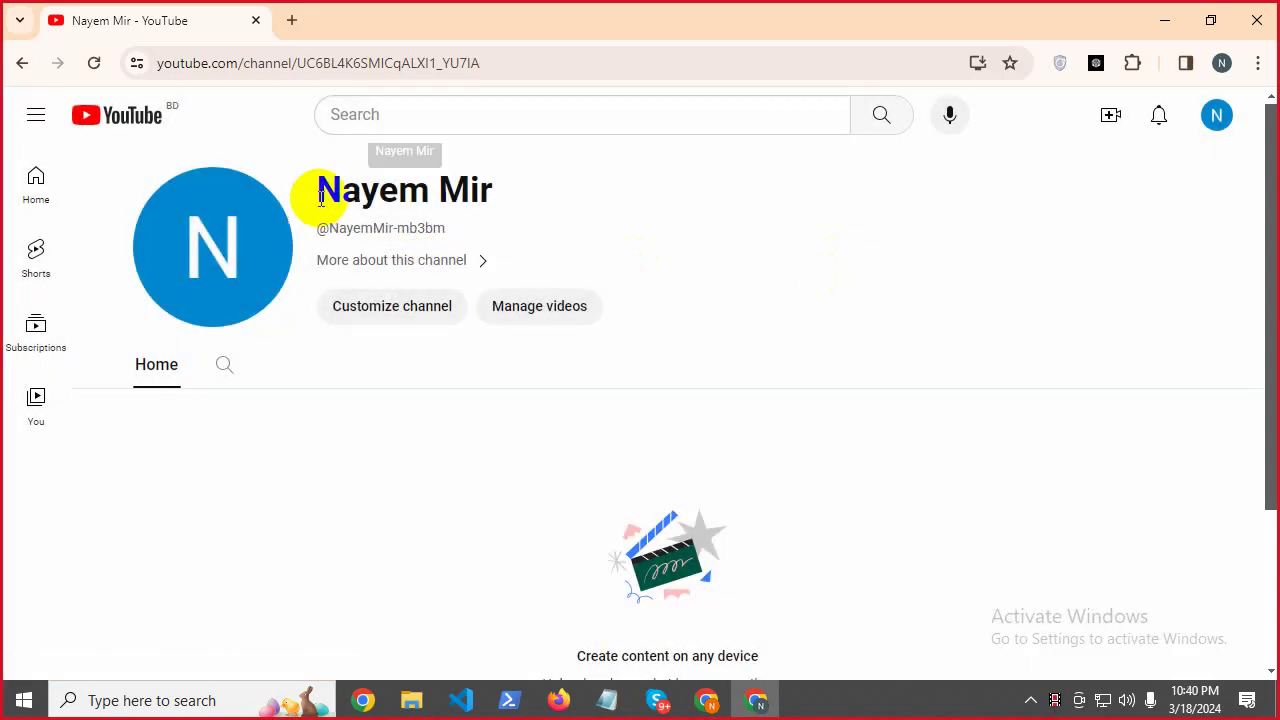
drag(320, 197, 795, 304)
click(828, 385)
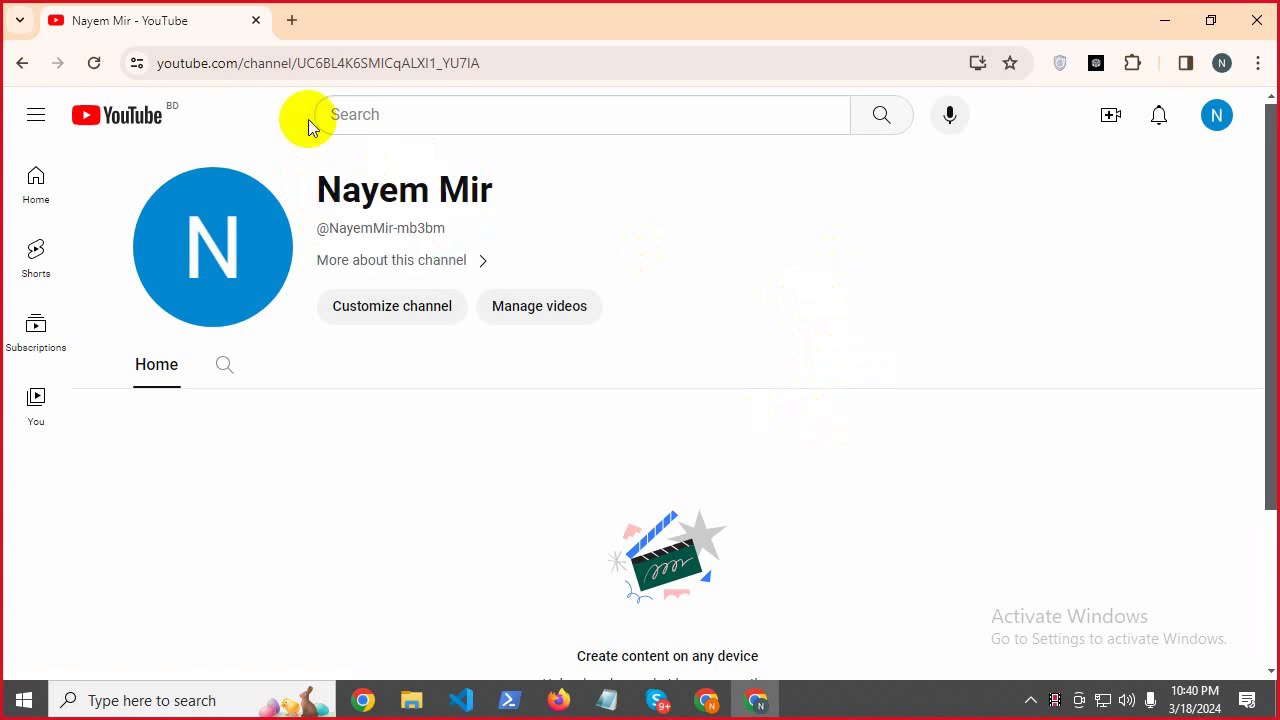
Point out the channel name, handle and management options in the page header repeatedly, closing the About details when they open.
drag(318, 188, 1163, 171)
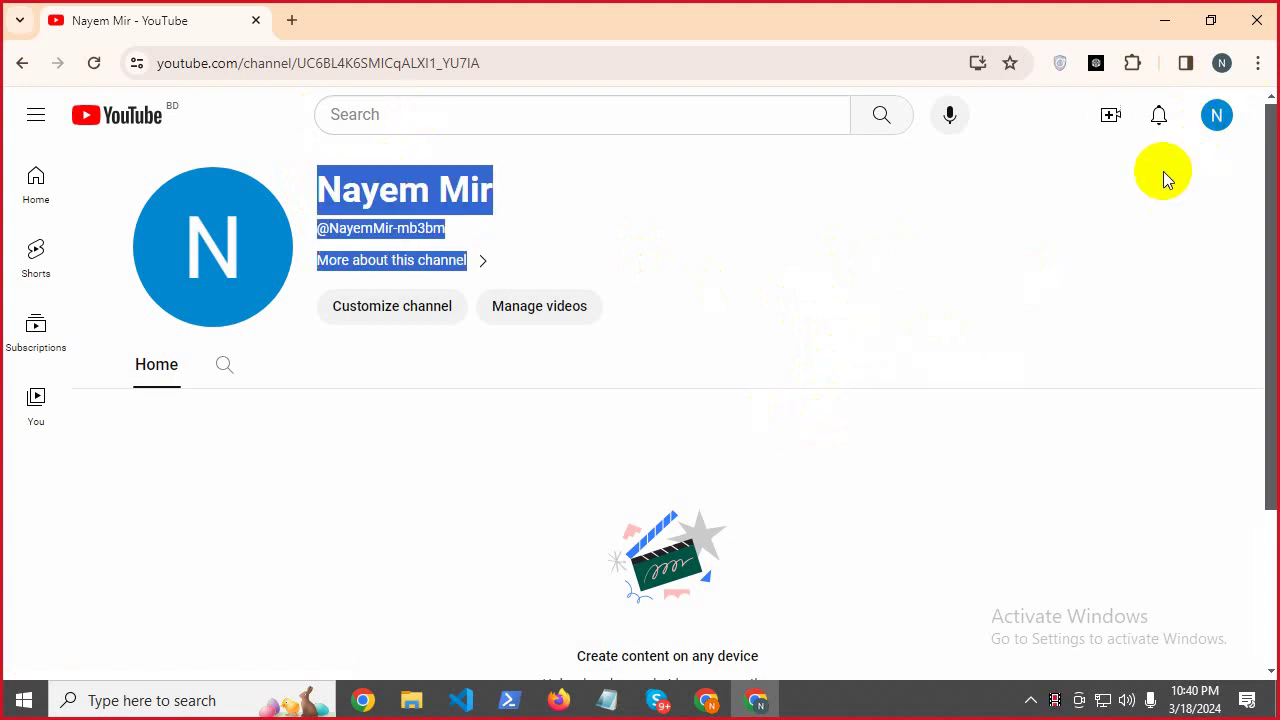
click(318, 196)
drag(306, 185, 537, 263)
click(537, 263)
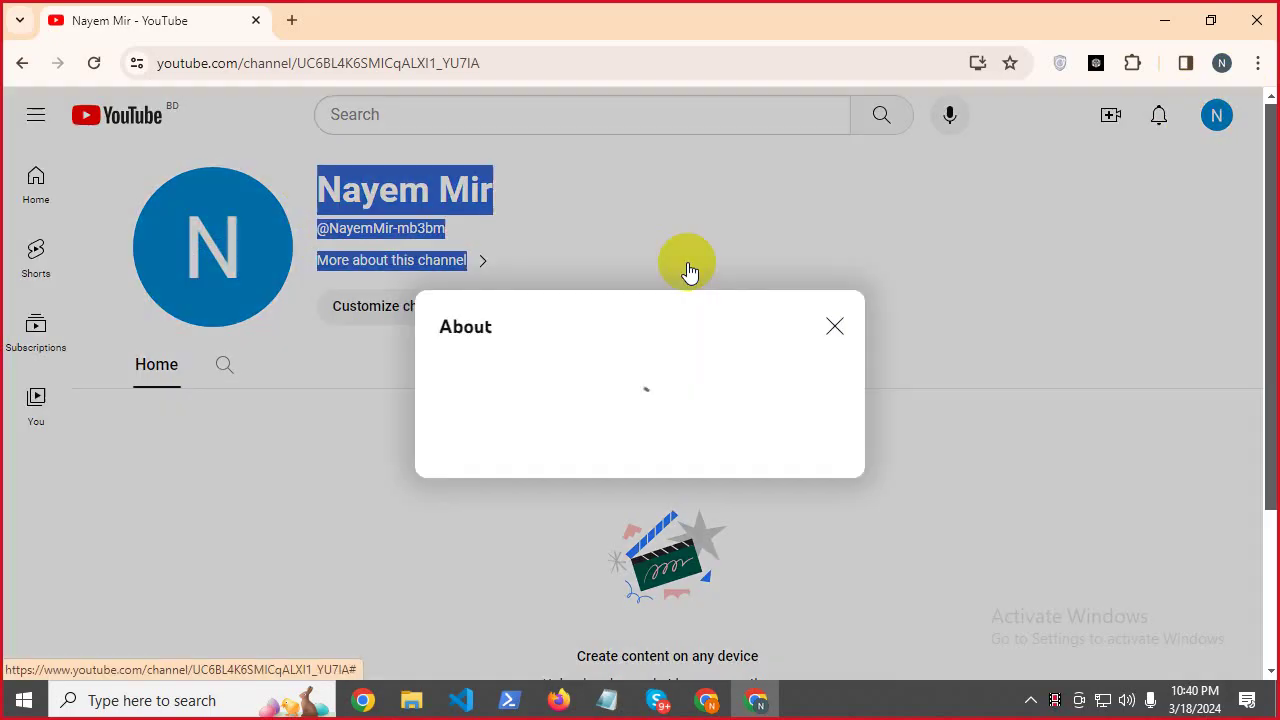
click(834, 270)
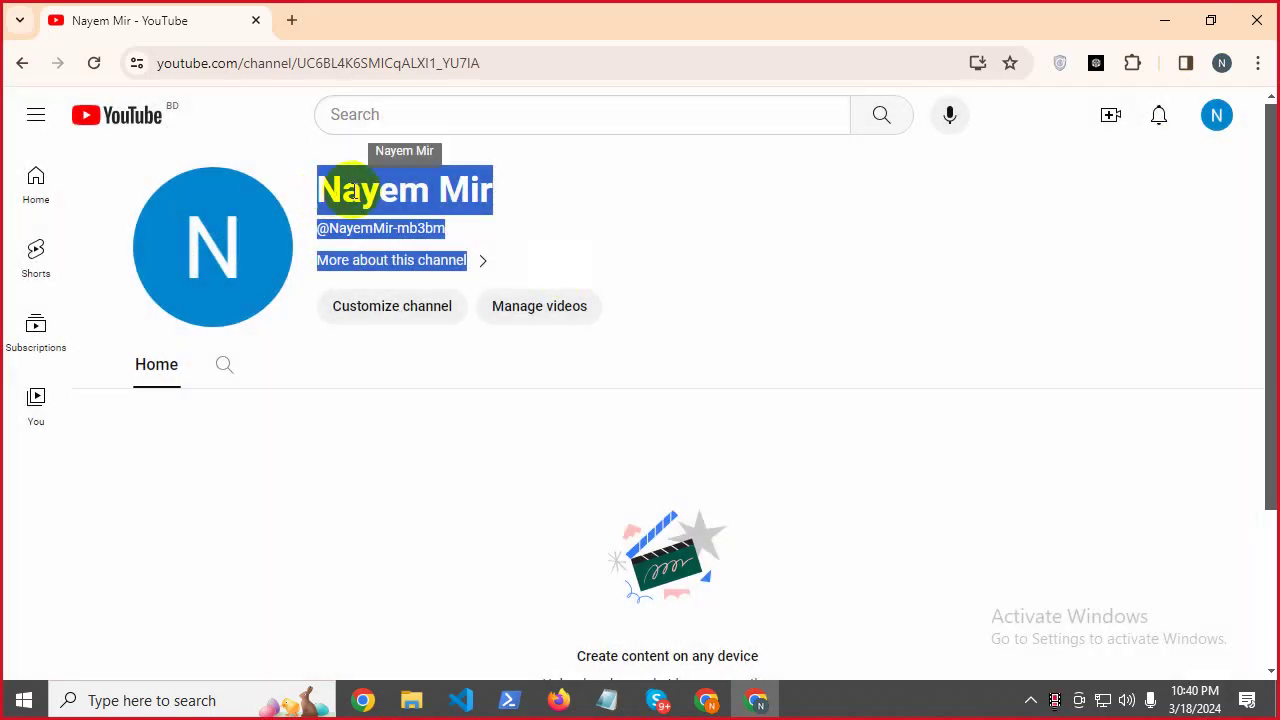
drag(306, 186, 756, 305)
click(756, 305)
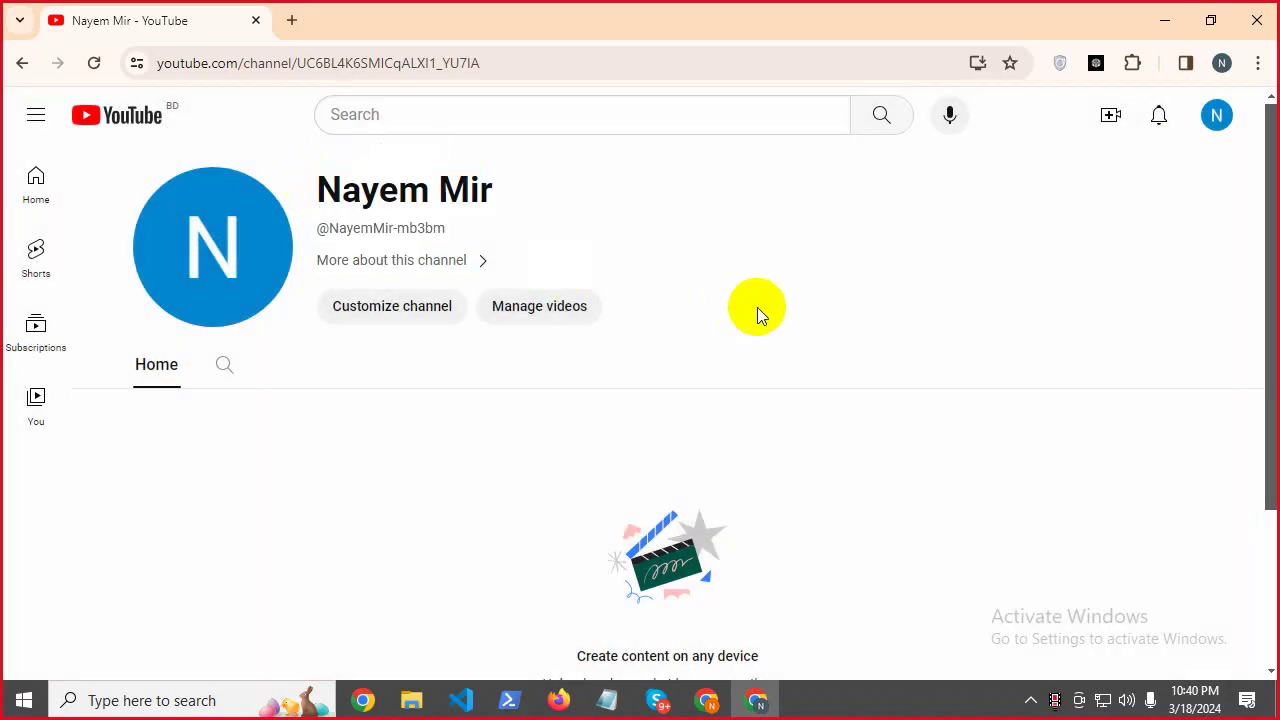
drag(312, 188, 993, 361)
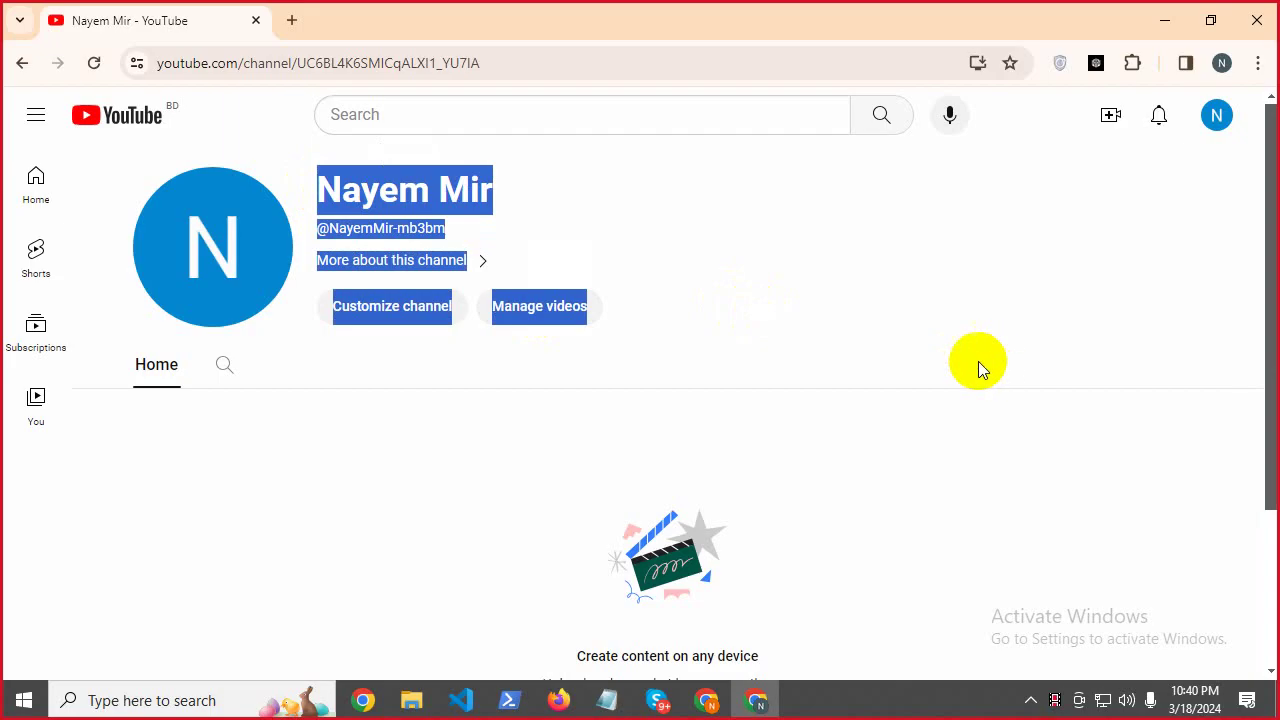
click(792, 276)
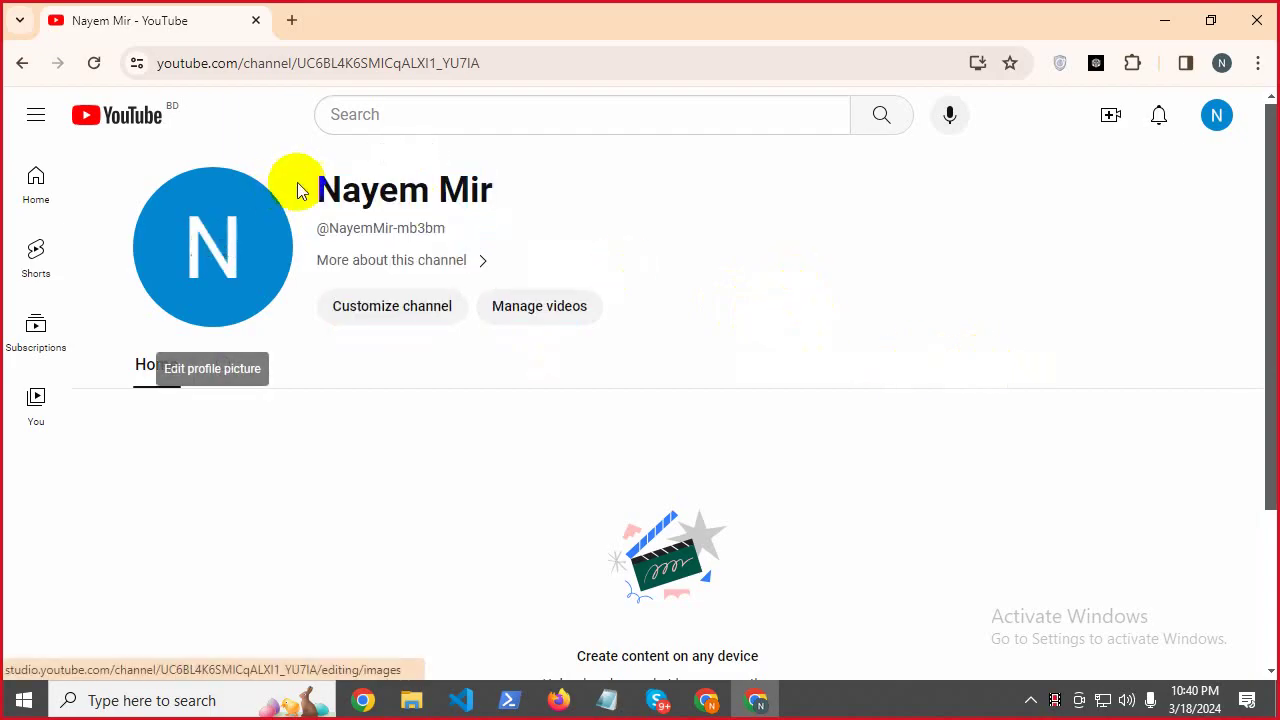
drag(300, 189, 829, 305)
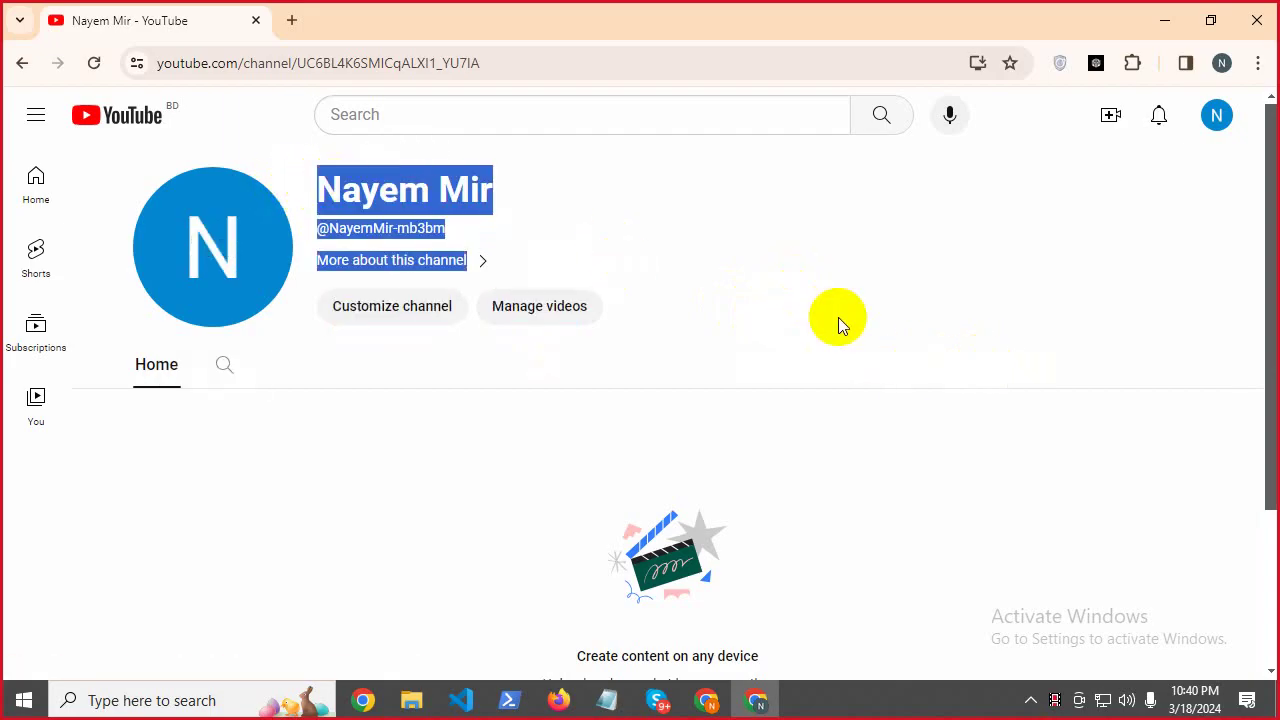
click(838, 317)
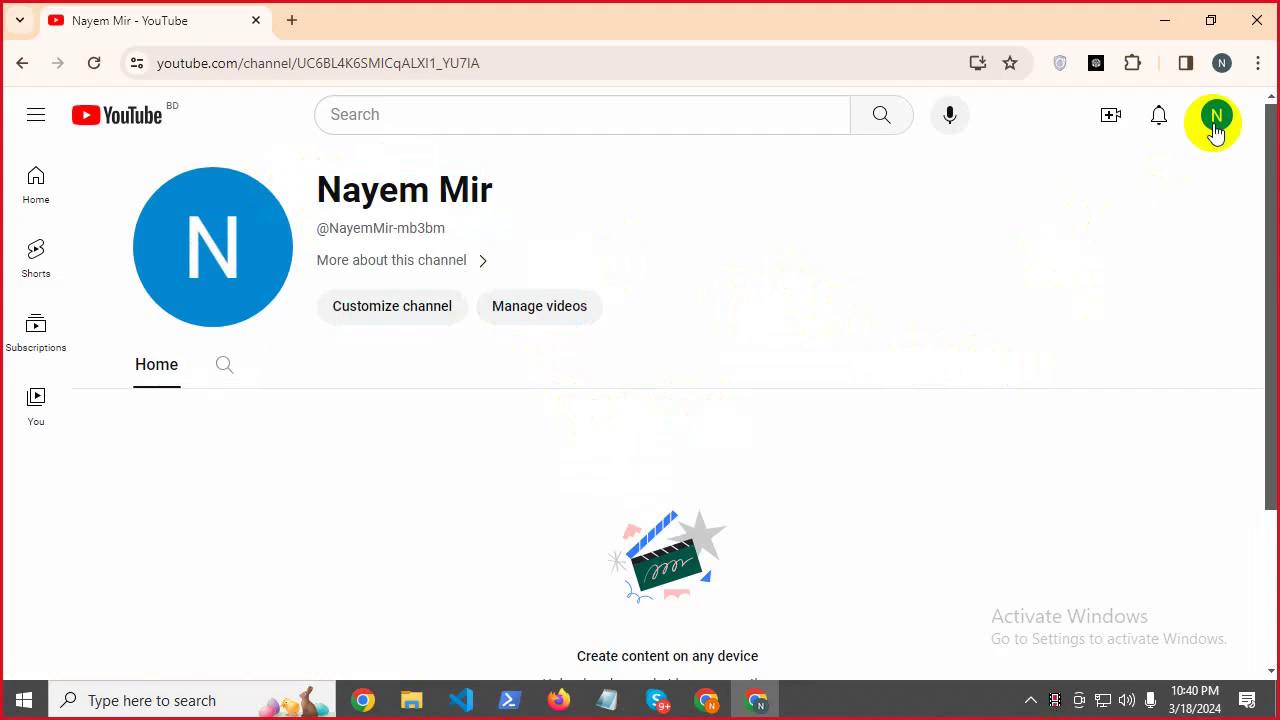
drag(323, 183, 818, 280)
click(818, 277)
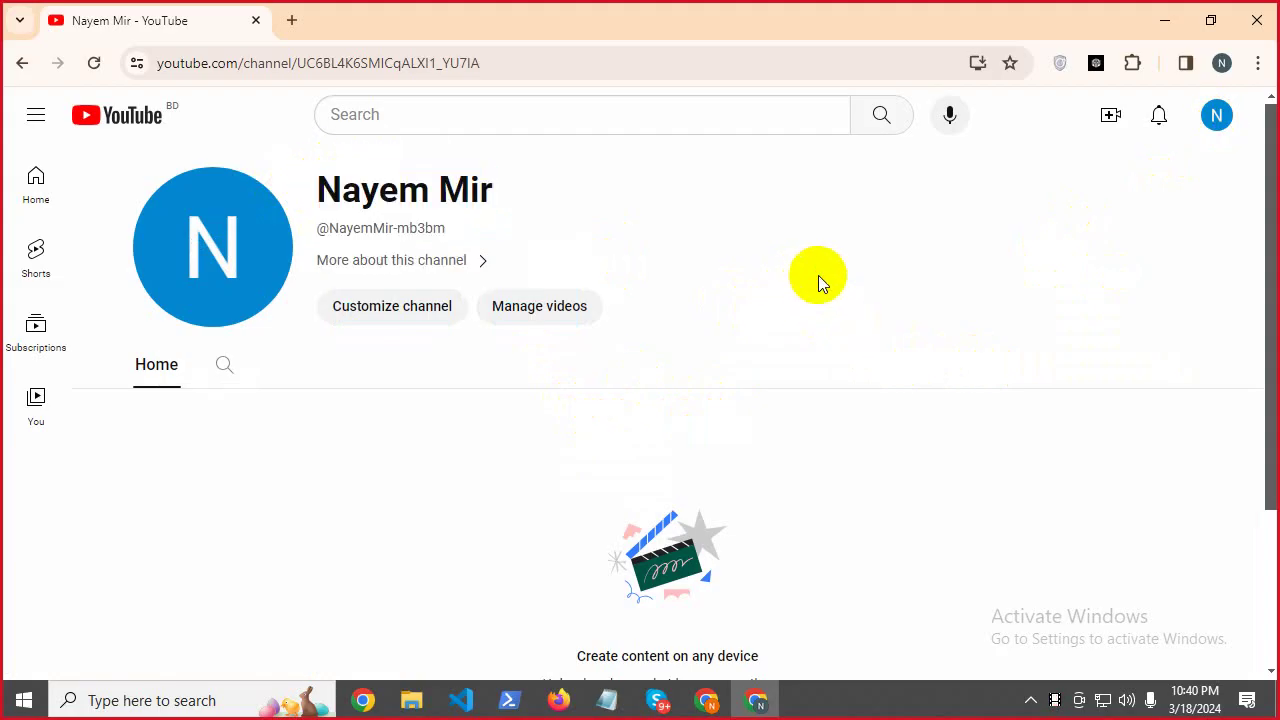
Go through the YouTube account settings to the form for creating a new channel name.
click(1216, 120)
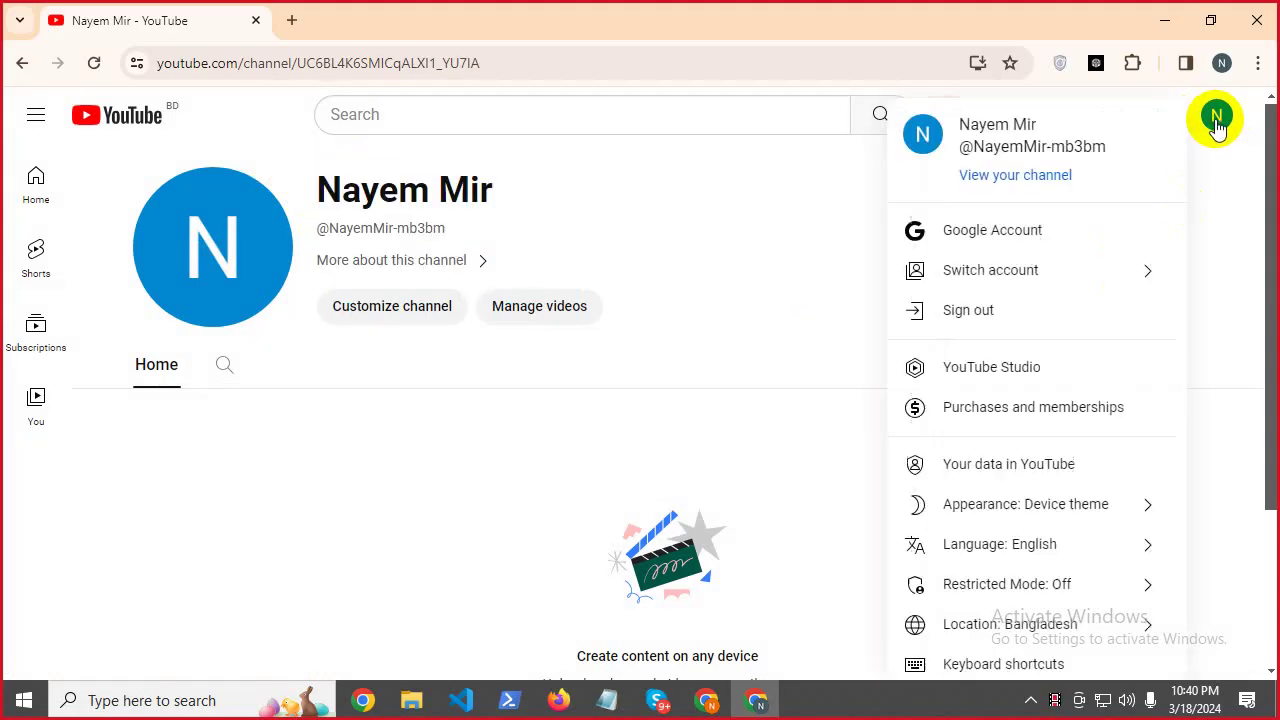
scroll(960, 580, down, 2)
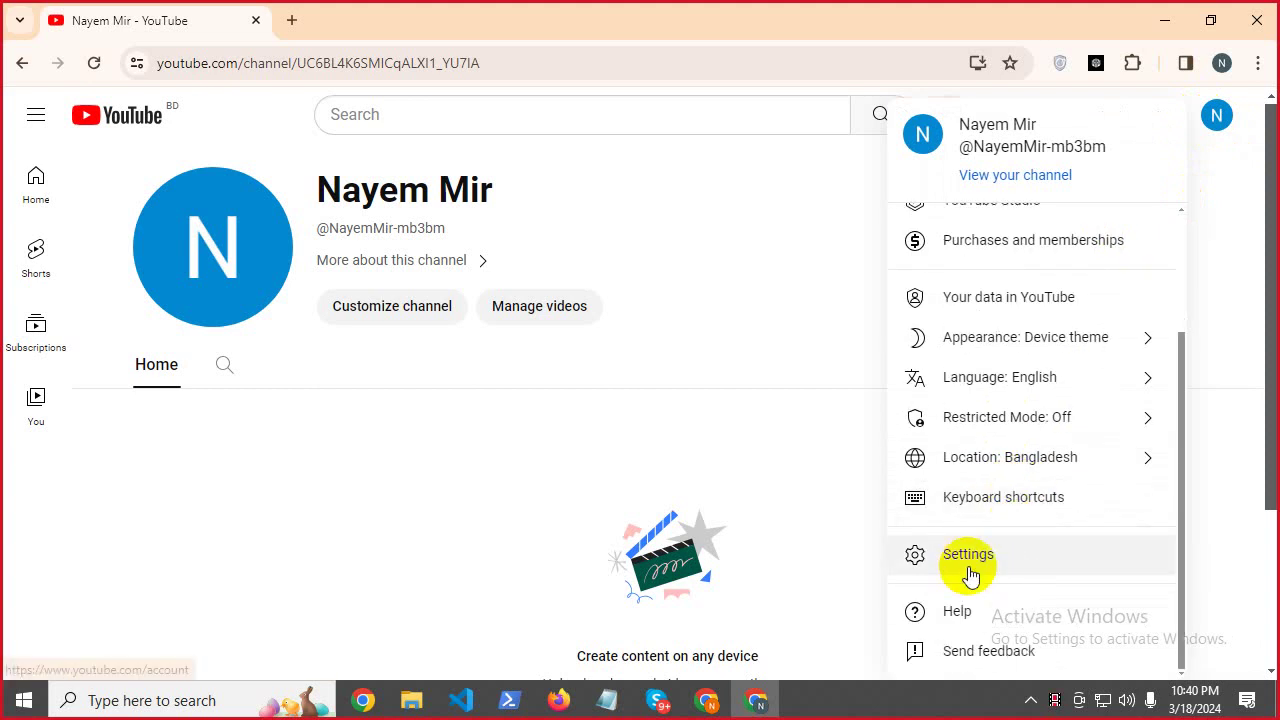
click(929, 554)
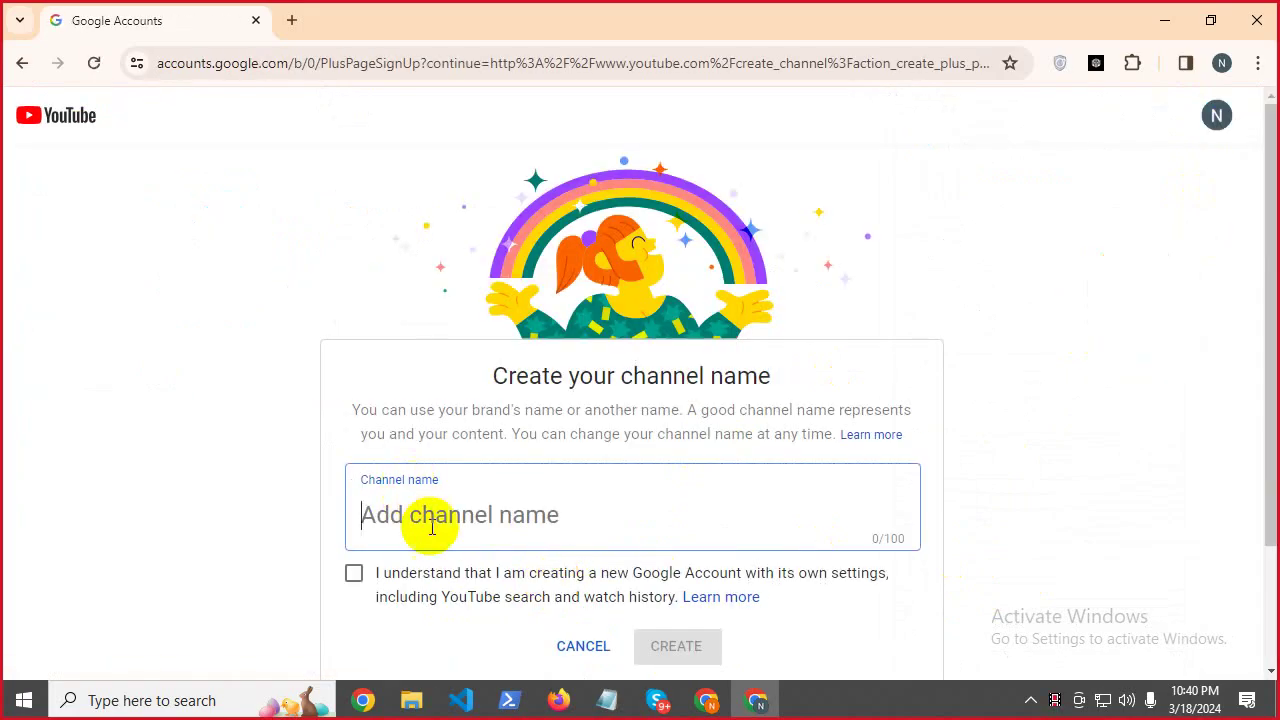
Search Google in a new tab for "fake name genarator", dismiss the location request, and open the Fake Name Generator site.
click(292, 20)
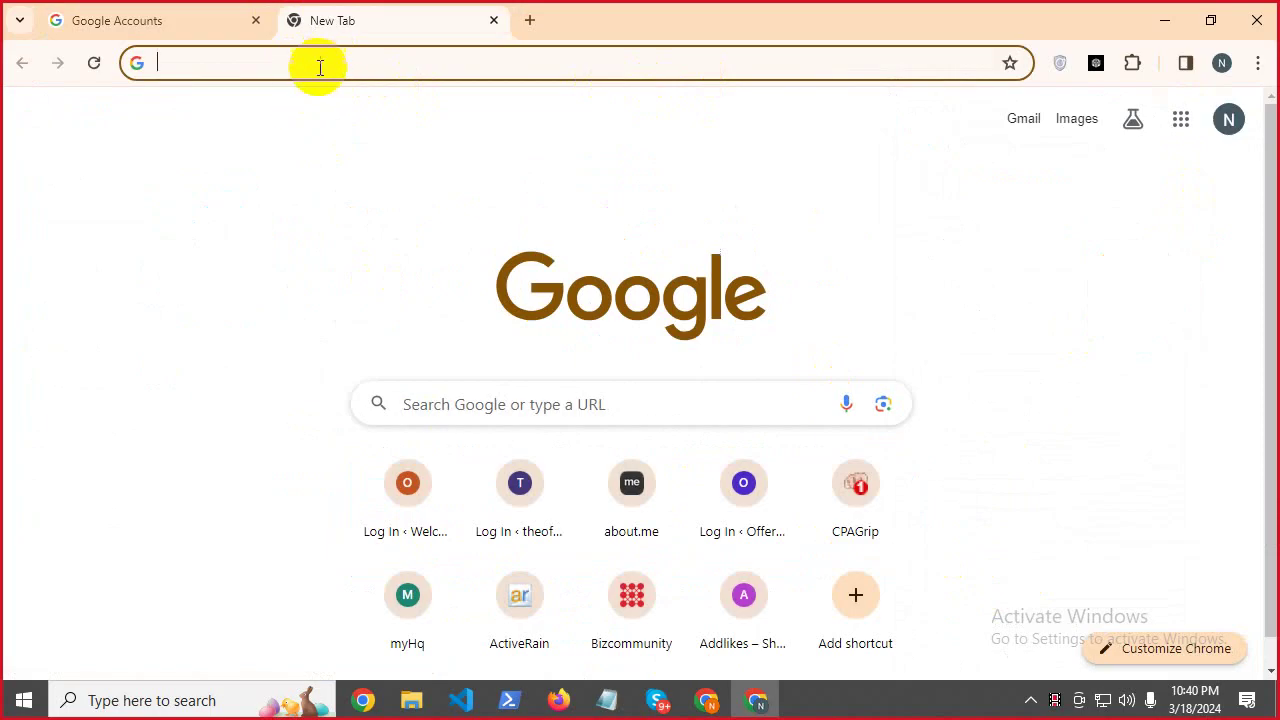
text(fa)
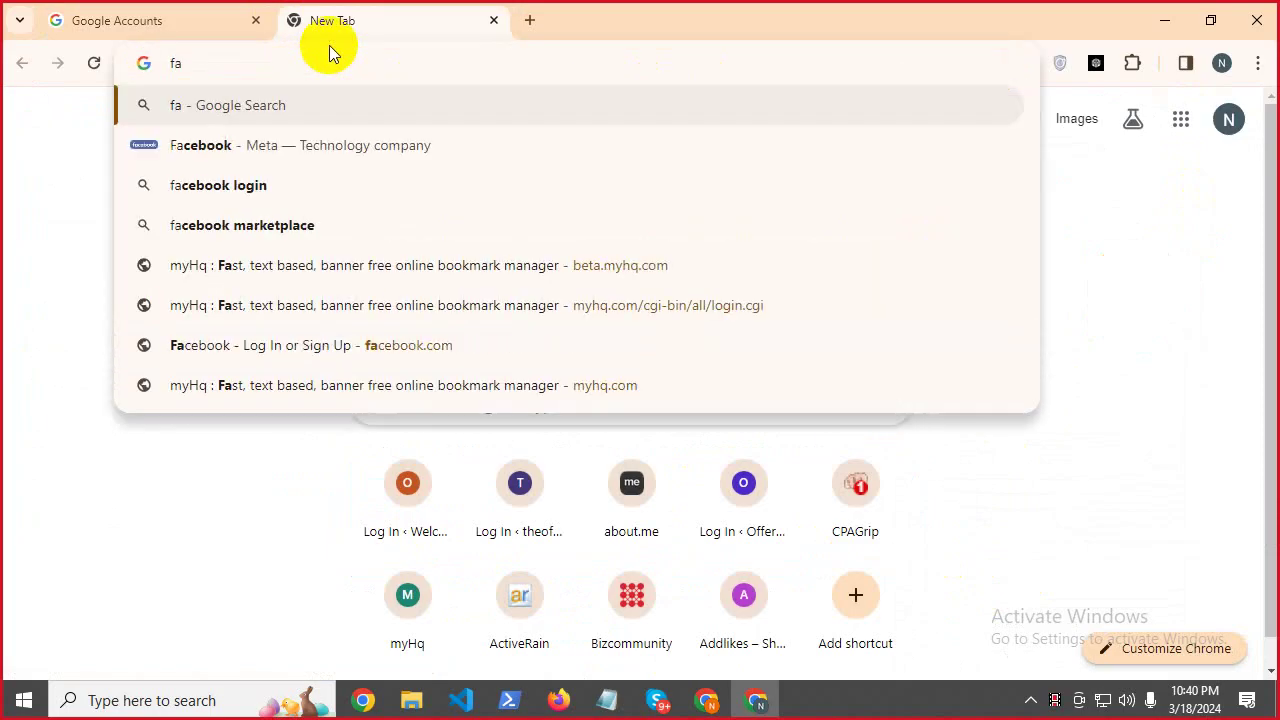
text(ke )
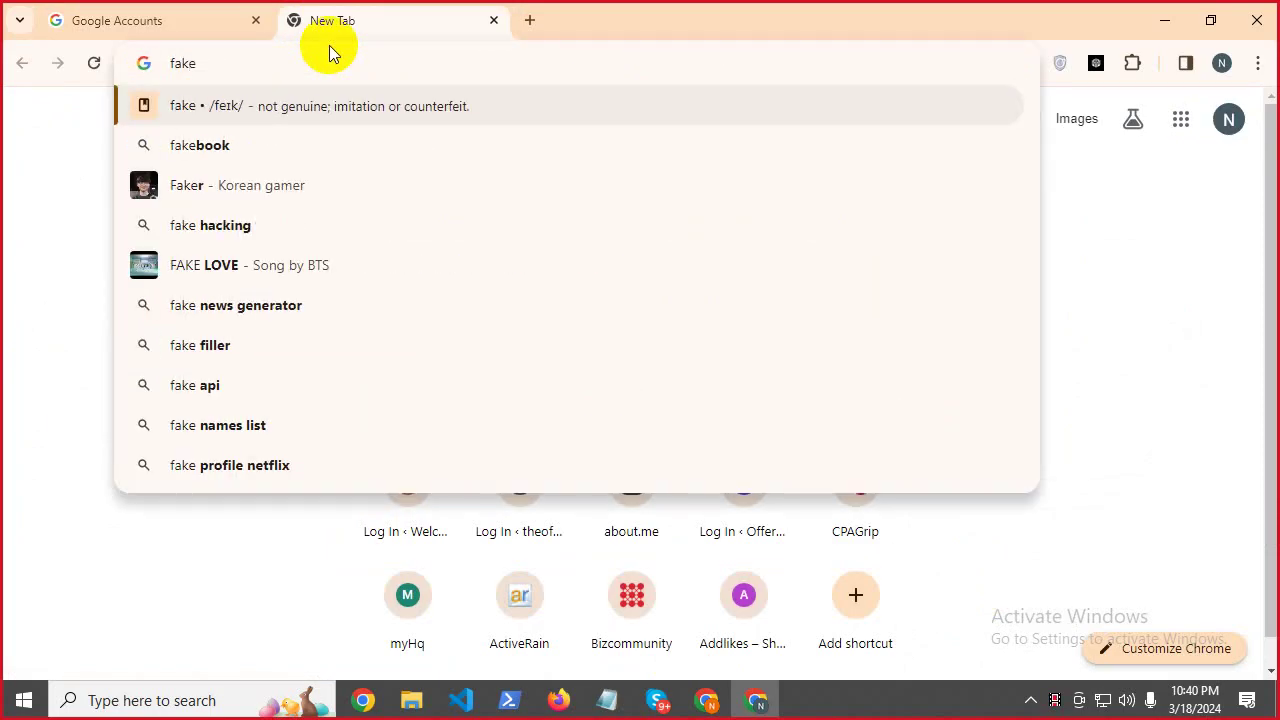
text(name )
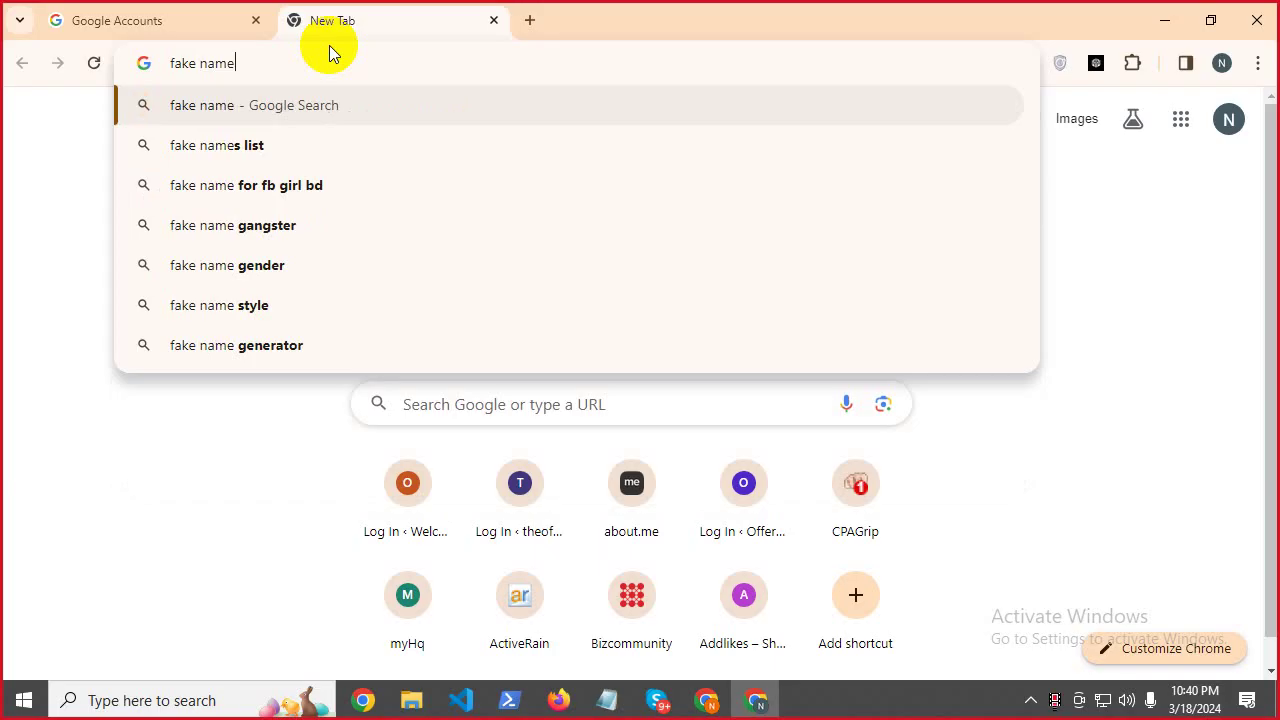
text(ge)
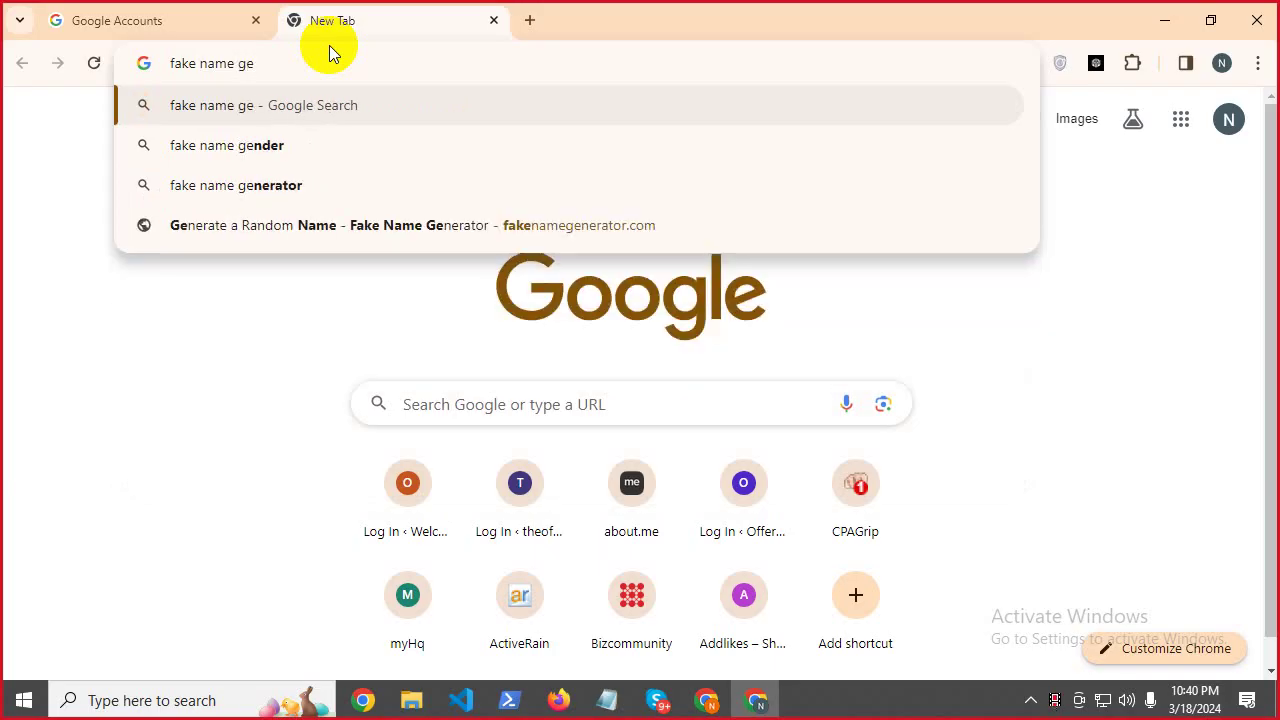
text(nar)
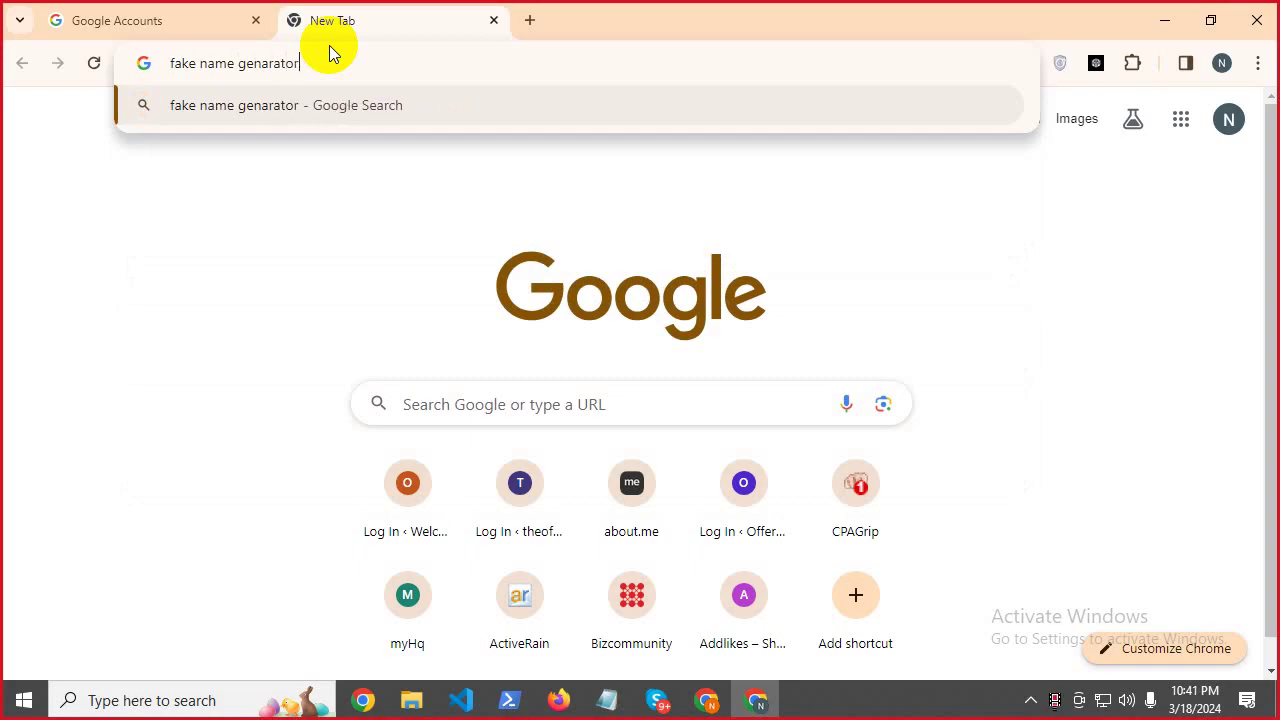
text(ator)
key(Return)
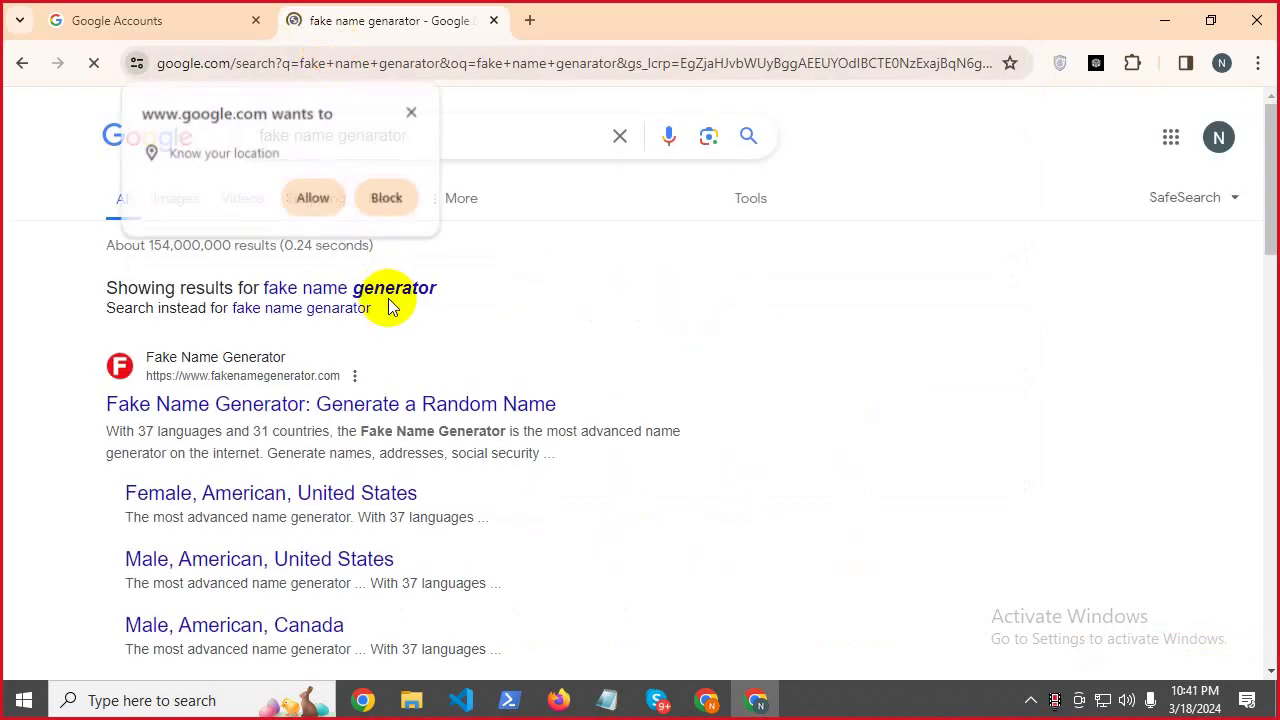
click(412, 111)
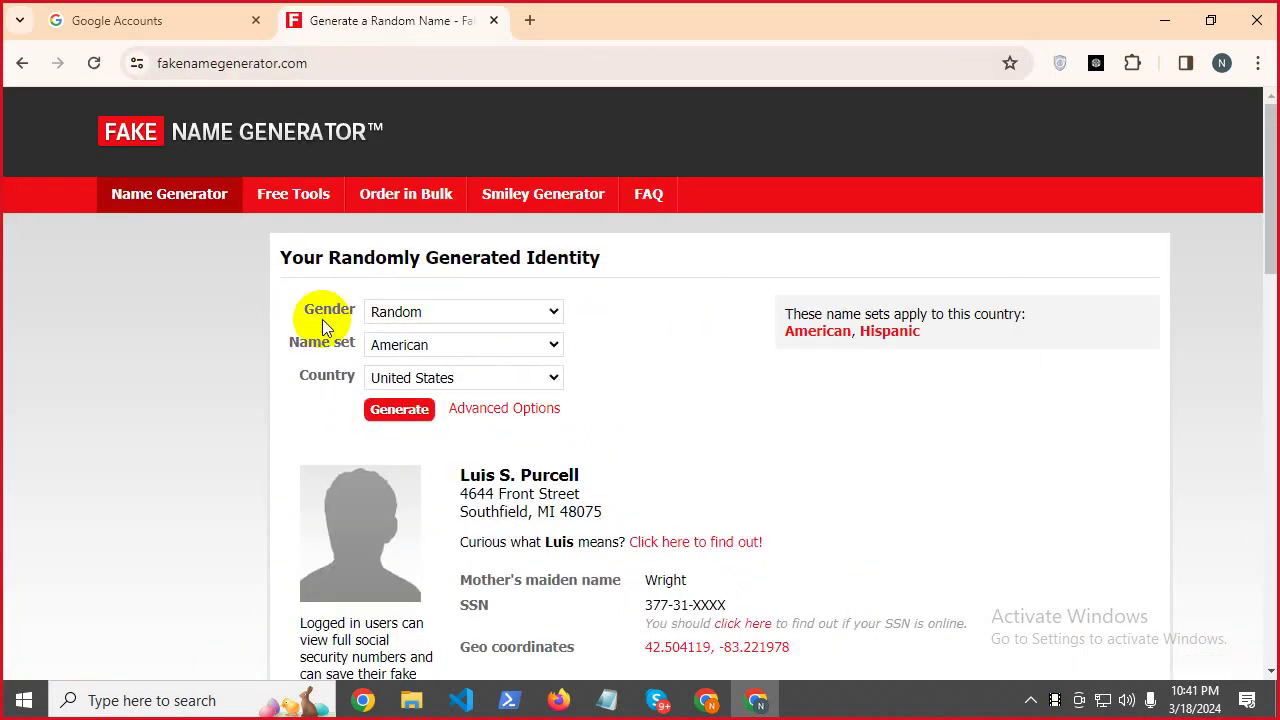
Generate a random identity with gender Female, name set American and country United States.
click(405, 313)
click(392, 370)
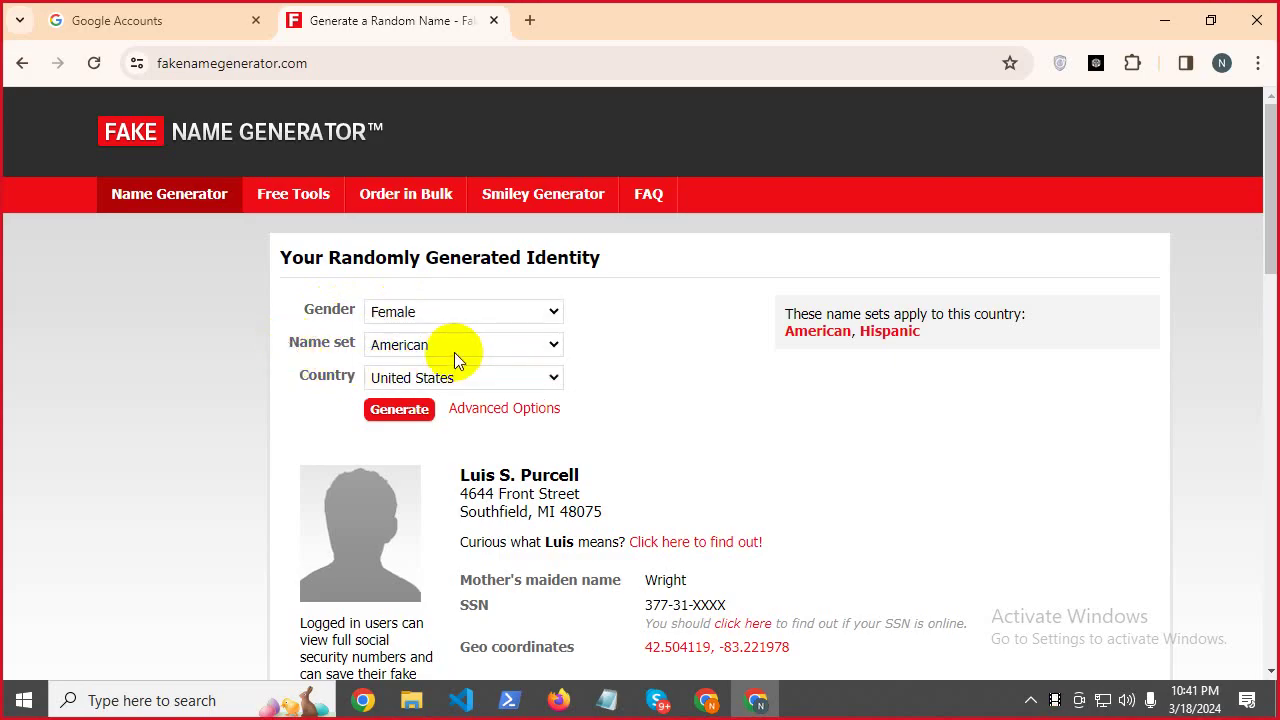
click(393, 416)
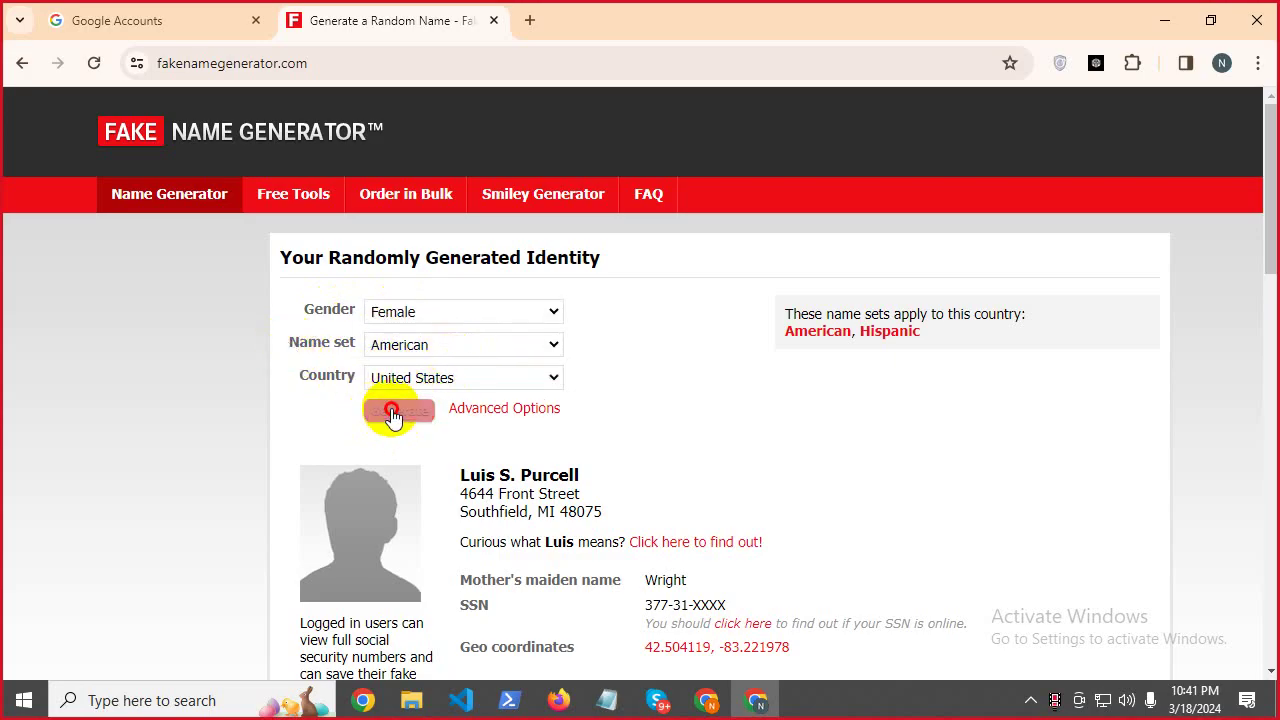
Copy the generated full name and paste it as the channel name in the YouTube channel creation form.
drag(462, 481, 586, 479)
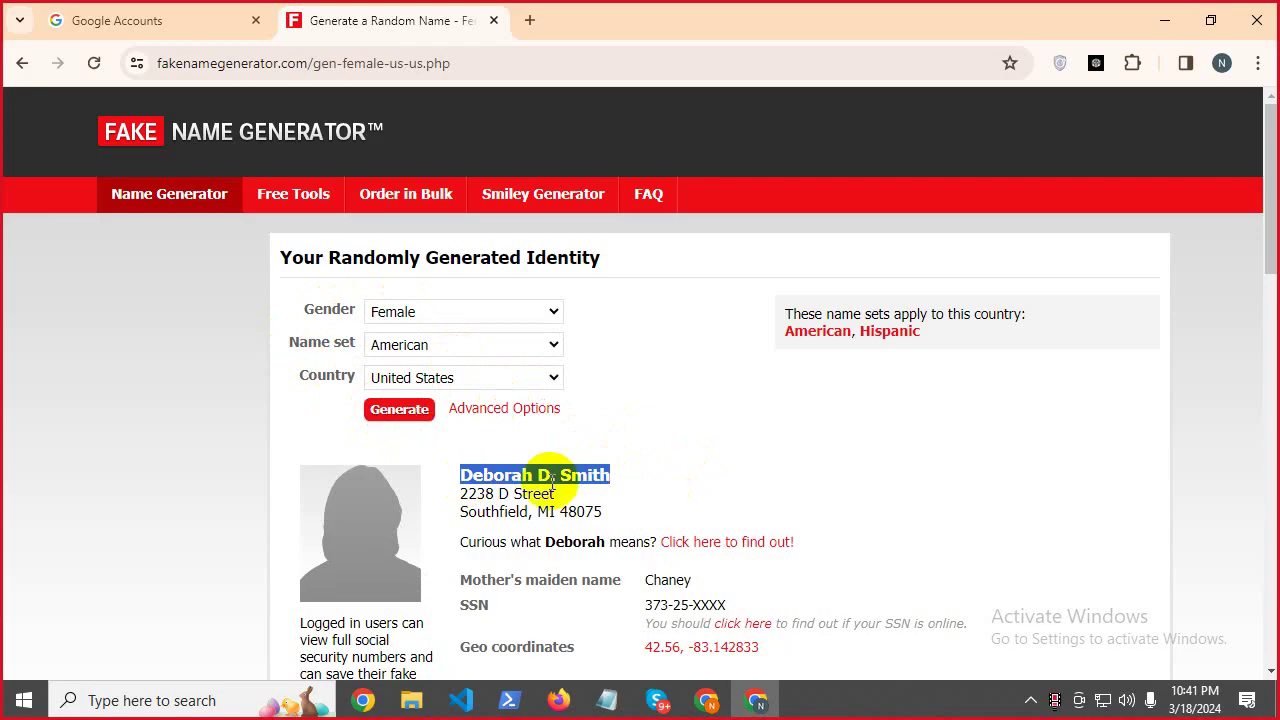
click(505, 474)
drag(458, 475, 628, 474)
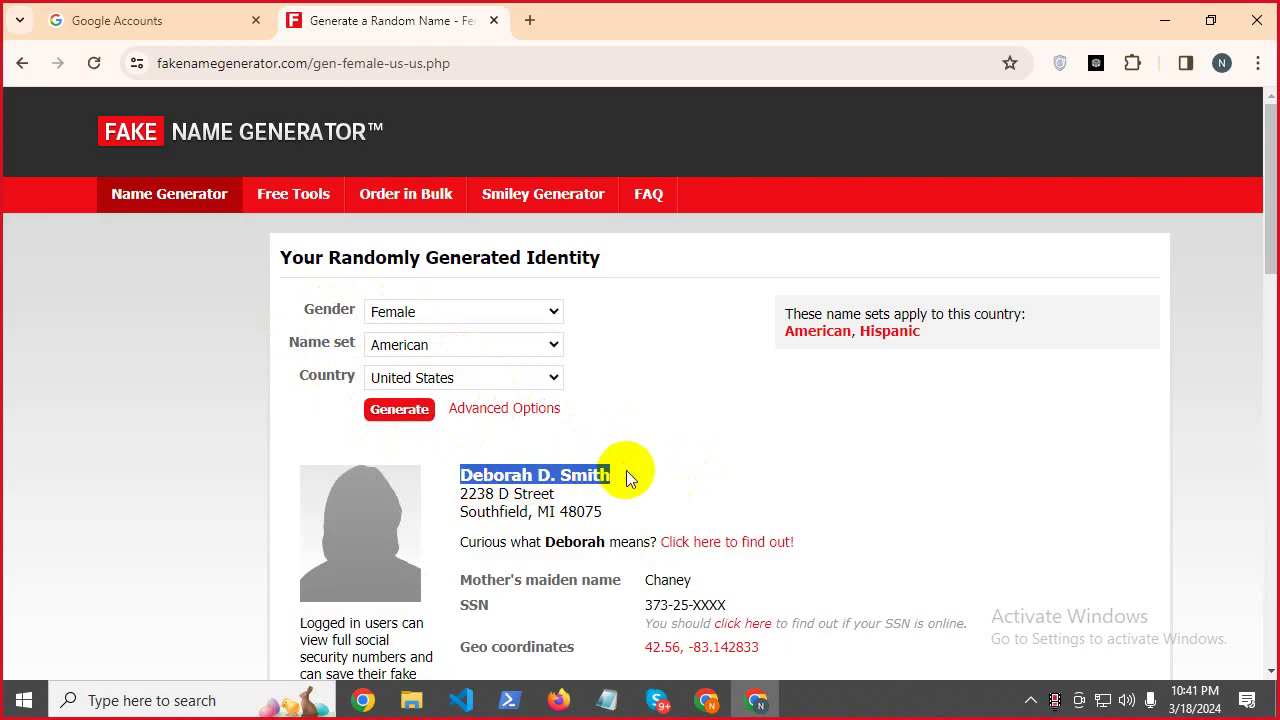
right_click(597, 472)
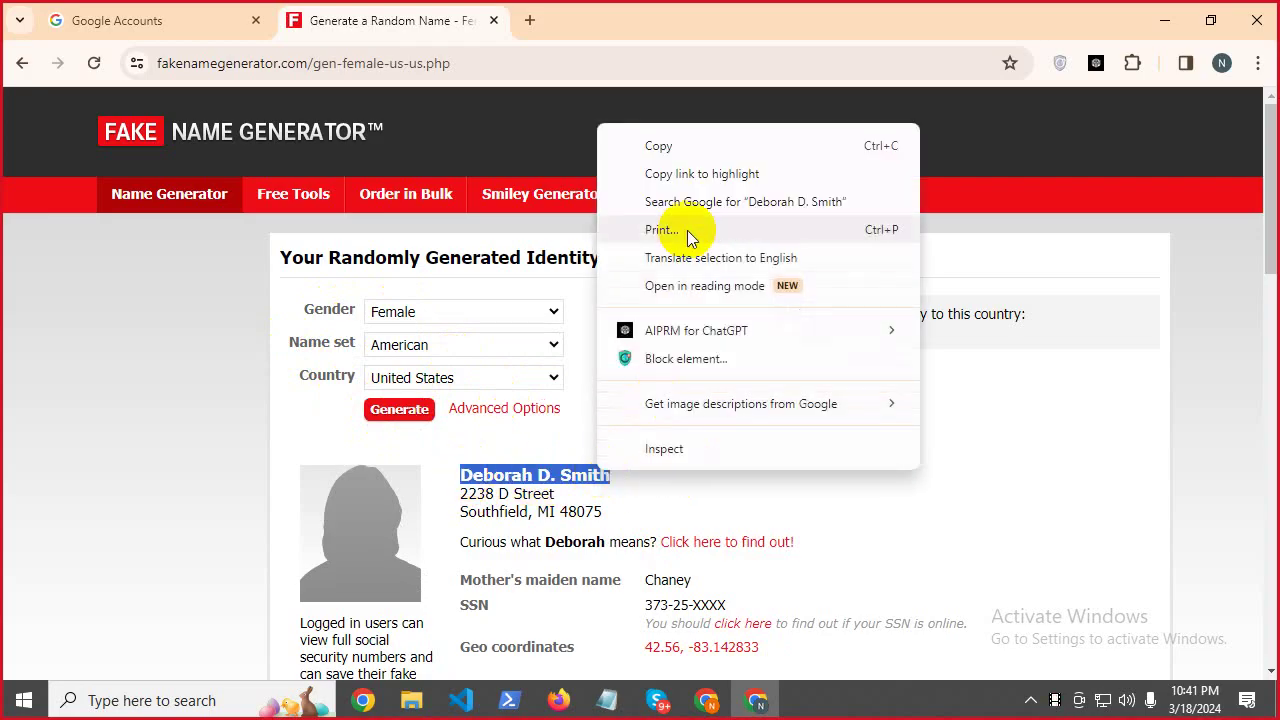
click(663, 143)
click(232, 16)
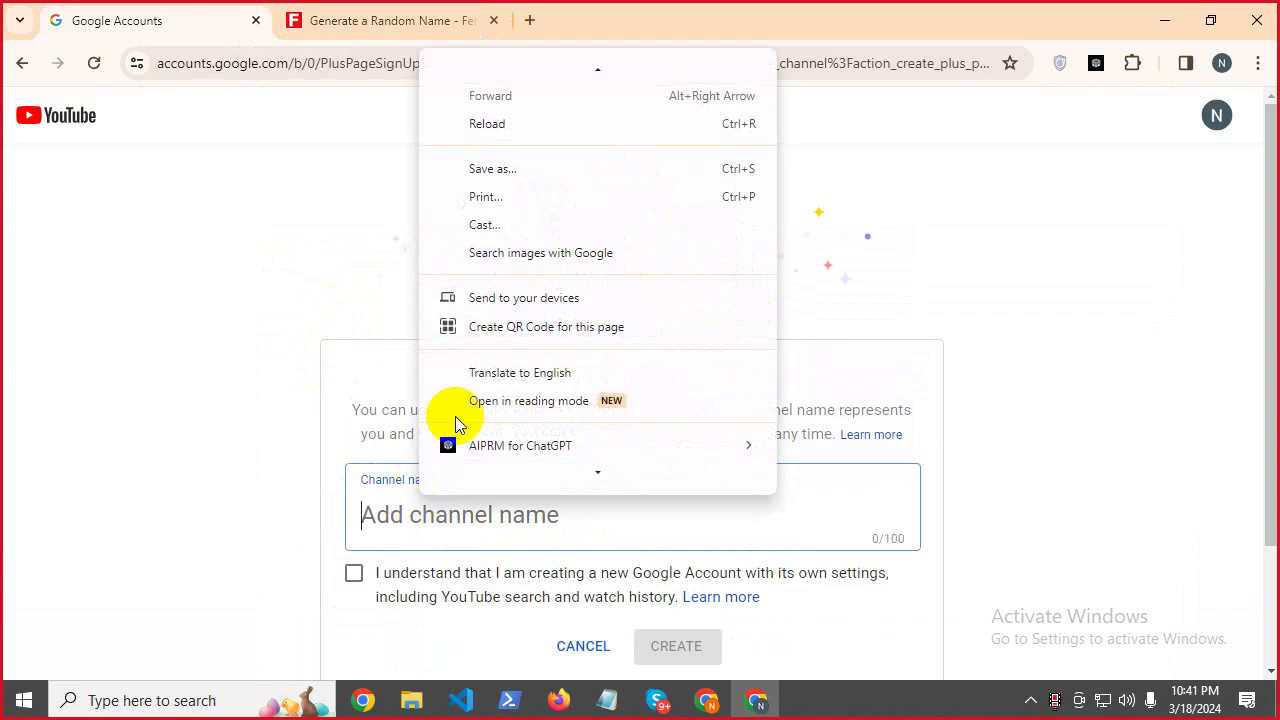
right_click(421, 499)
click(384, 516)
right_click(388, 518)
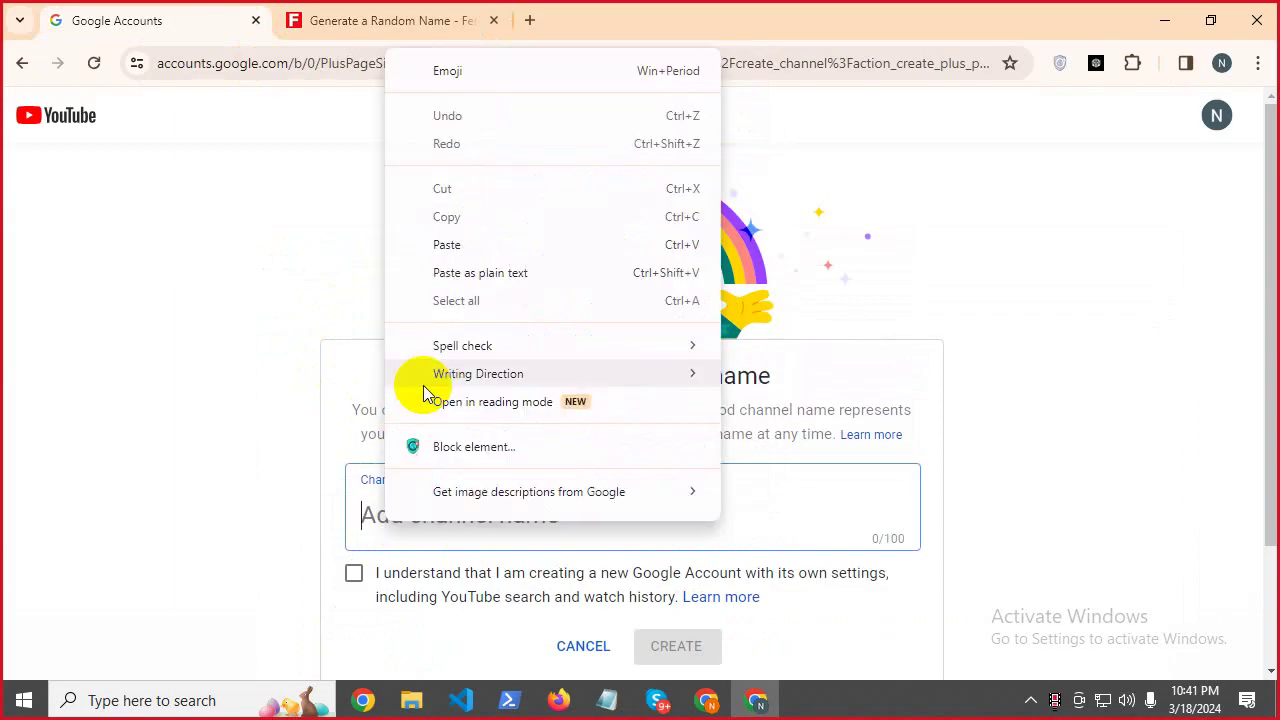
click(432, 245)
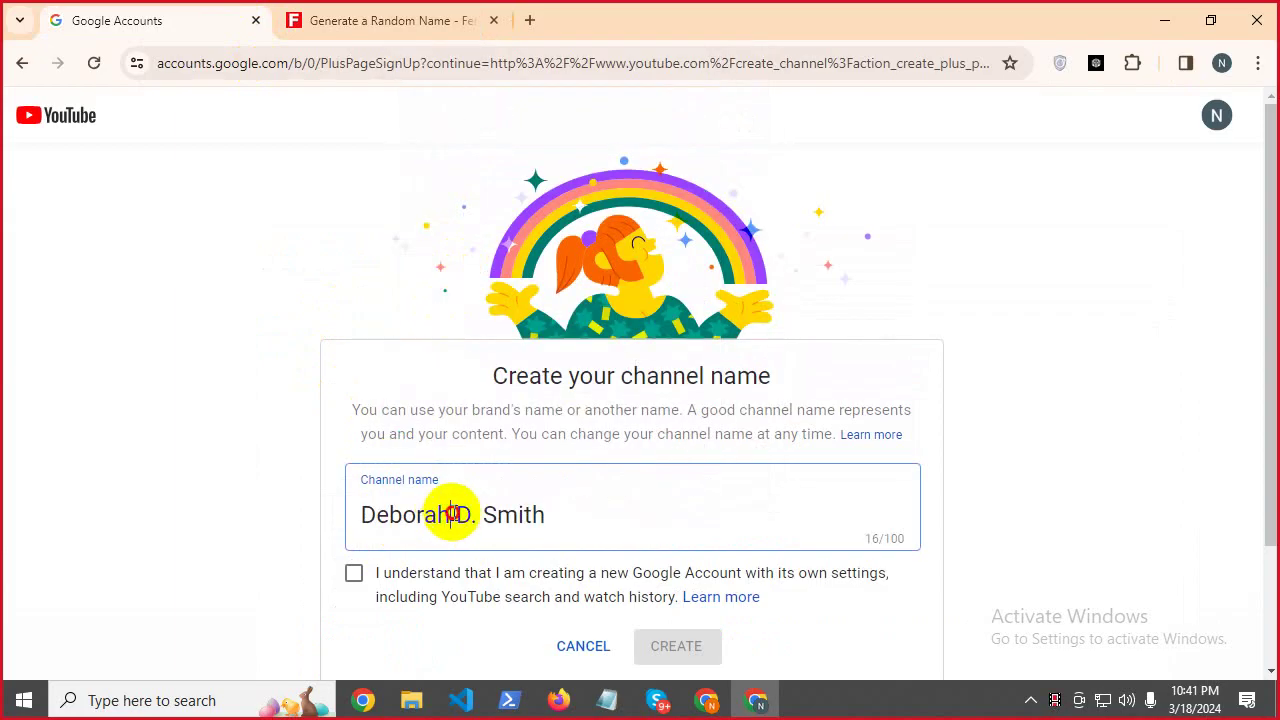
Remove the middle initial from the channel name and append "2.0" at its end.
drag(452, 514, 490, 510)
key(BackSpace)
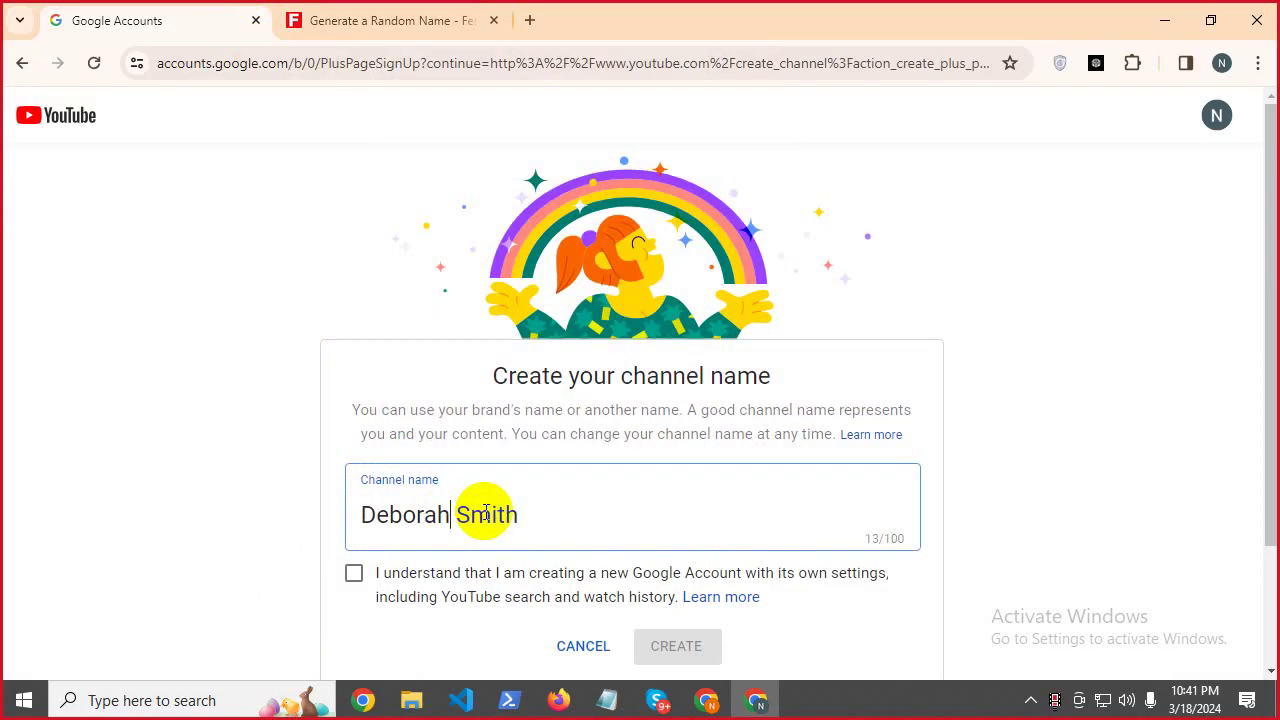
click(537, 523)
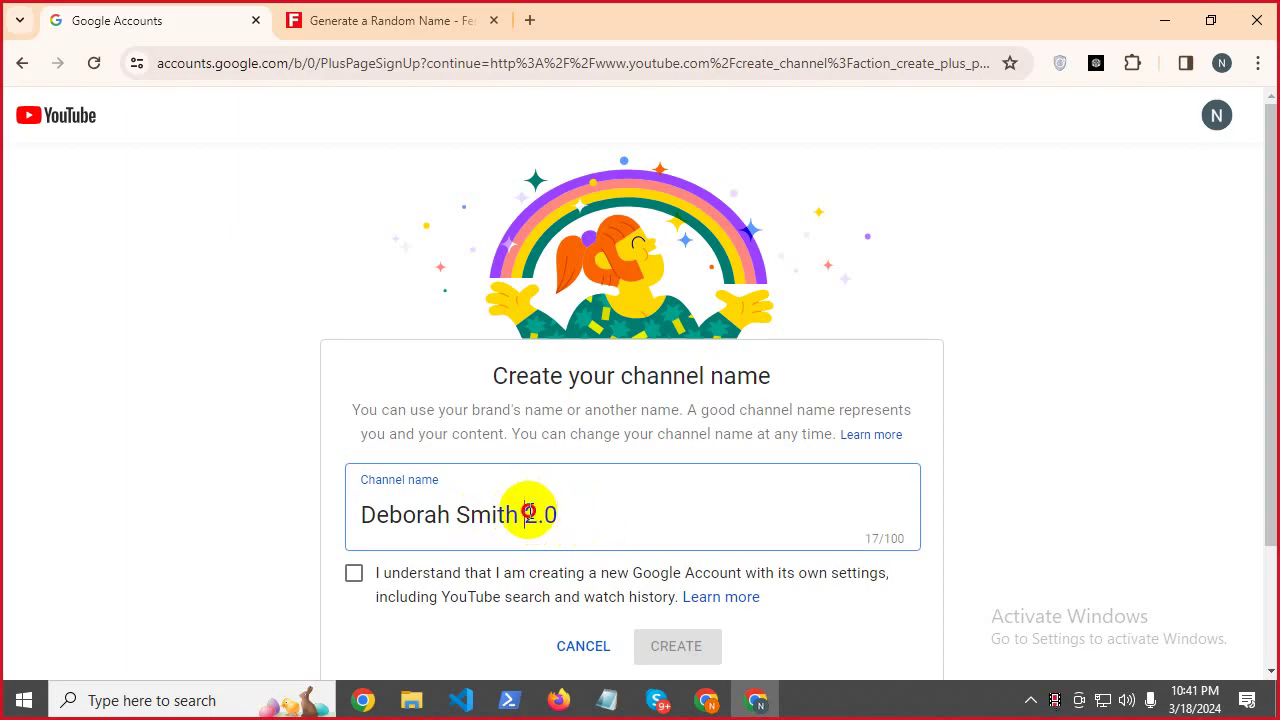
Try "Blog" in place of "2.0" at the end of the channel name, and replace it with "Evant".
drag(528, 512, 602, 515)
text(Blog)
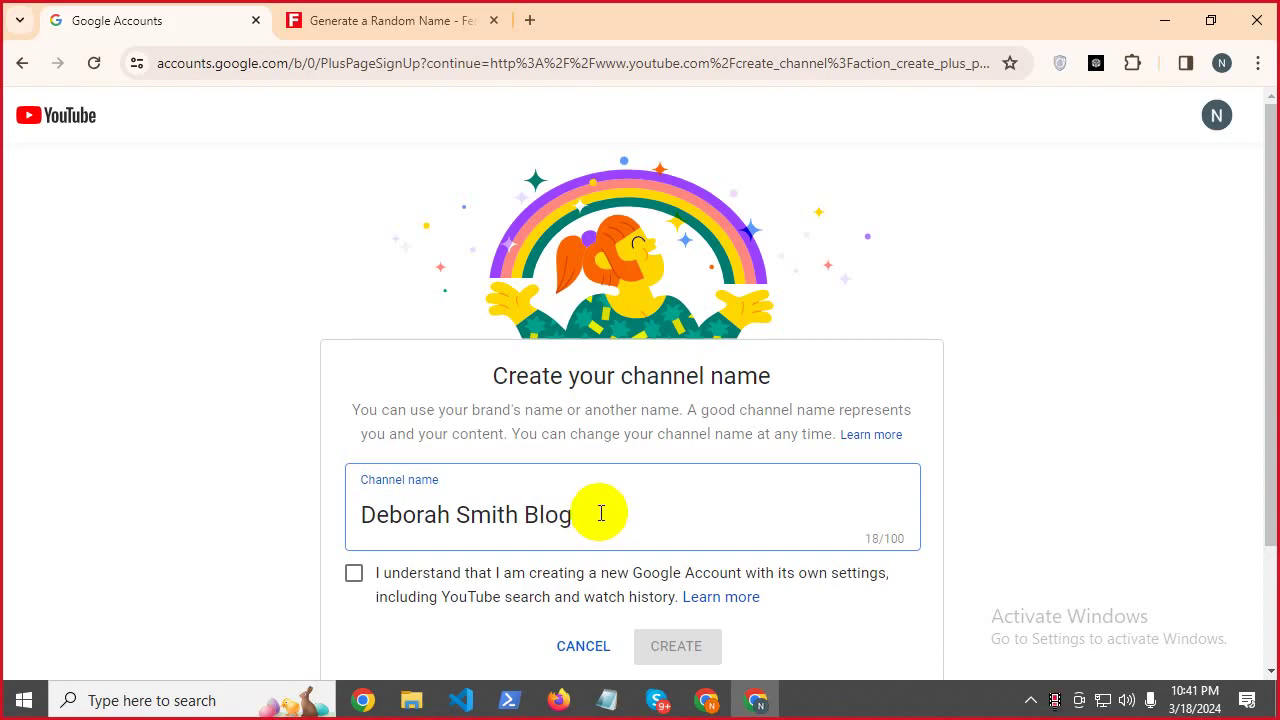
drag(526, 514, 632, 528)
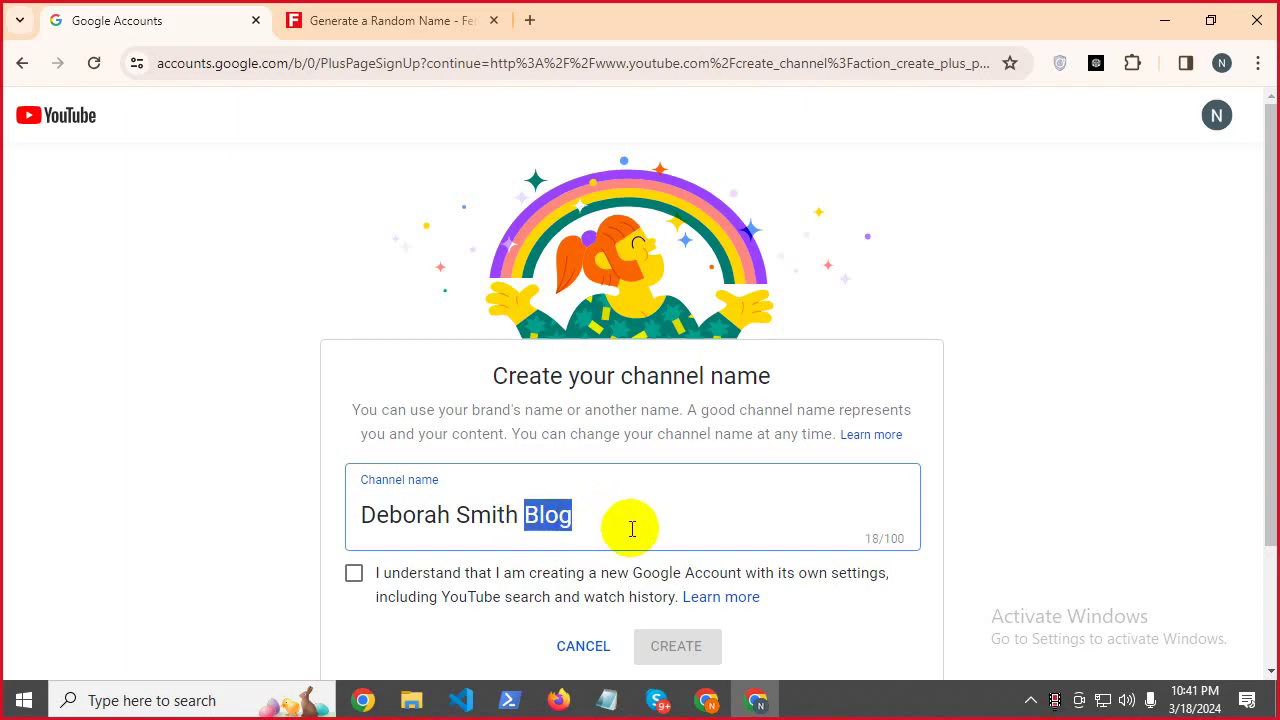
text(Evant)
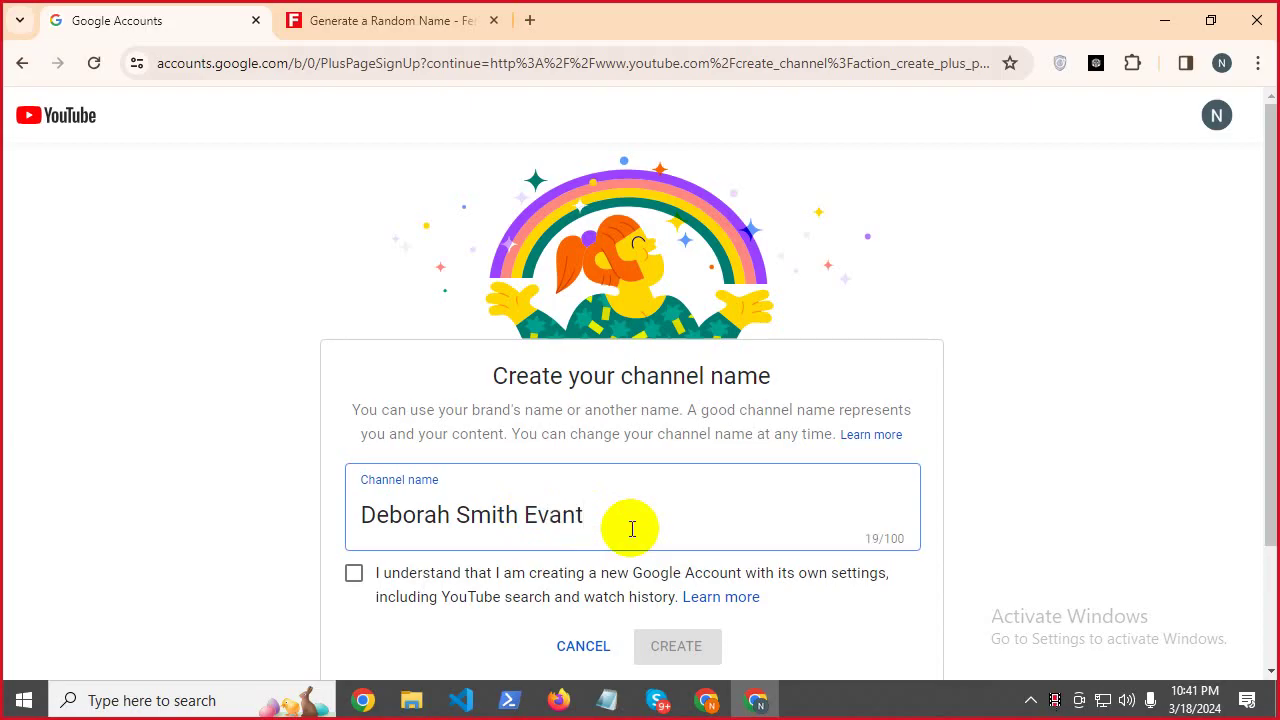
drag(522, 516, 614, 518)
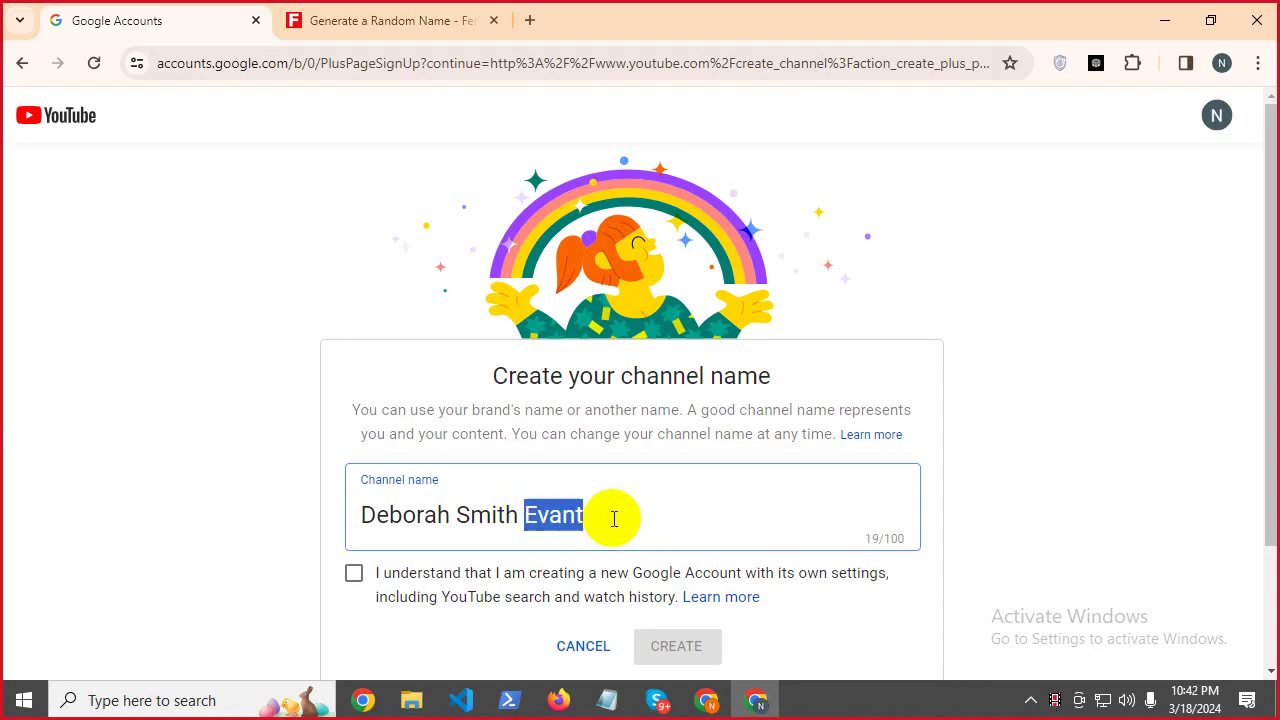
click(613, 519)
drag(523, 520, 725, 505)
click(690, 511)
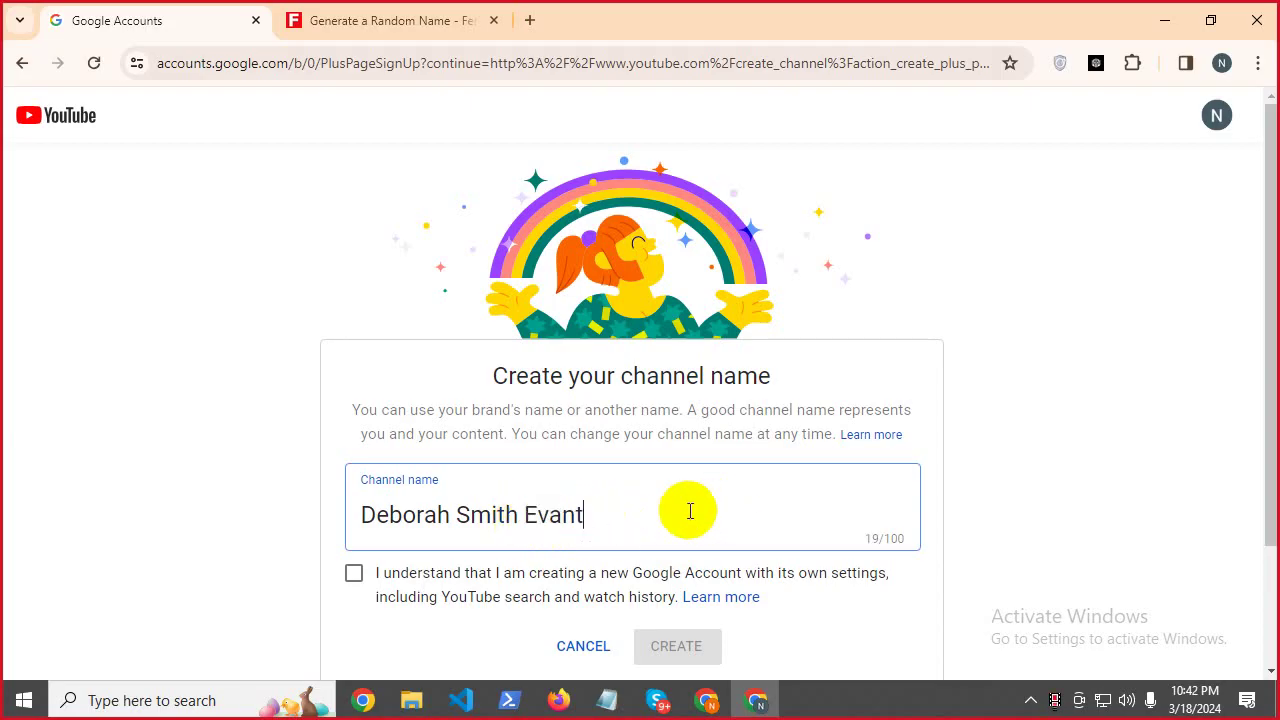
Accept the acknowledgement about creating a new Google Account, create the channel and look over its page.
click(354, 576)
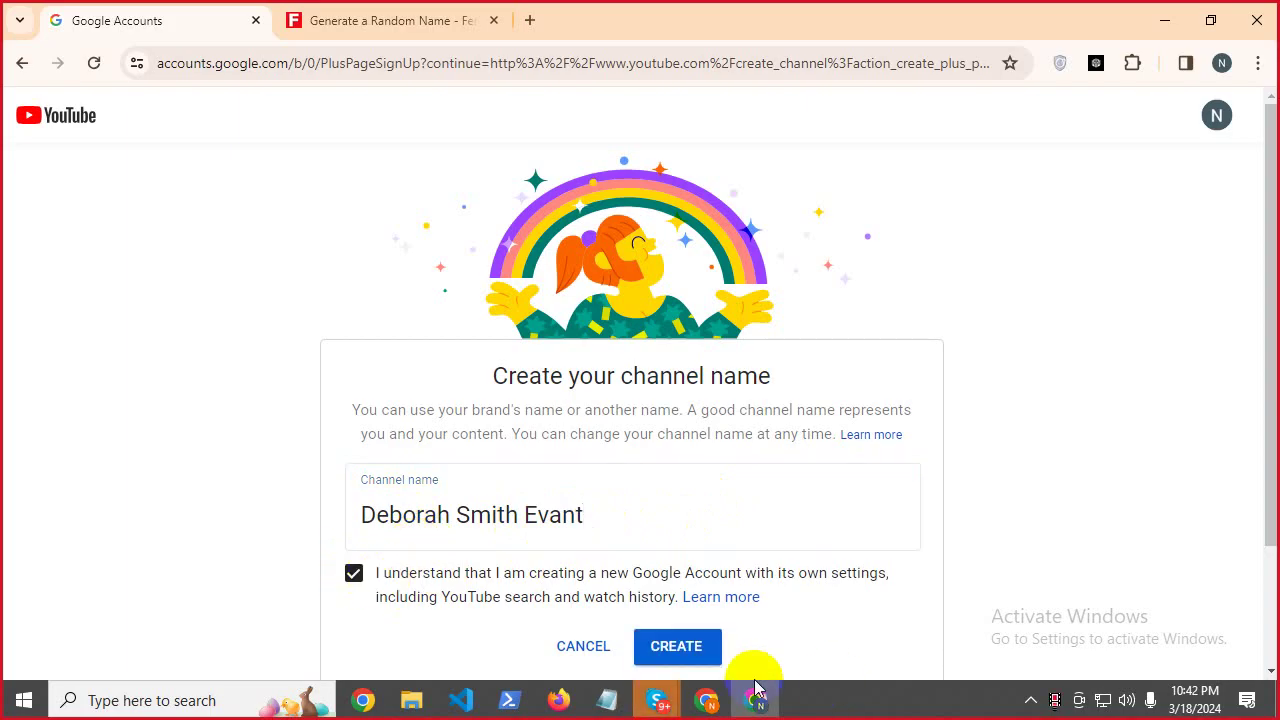
click(674, 648)
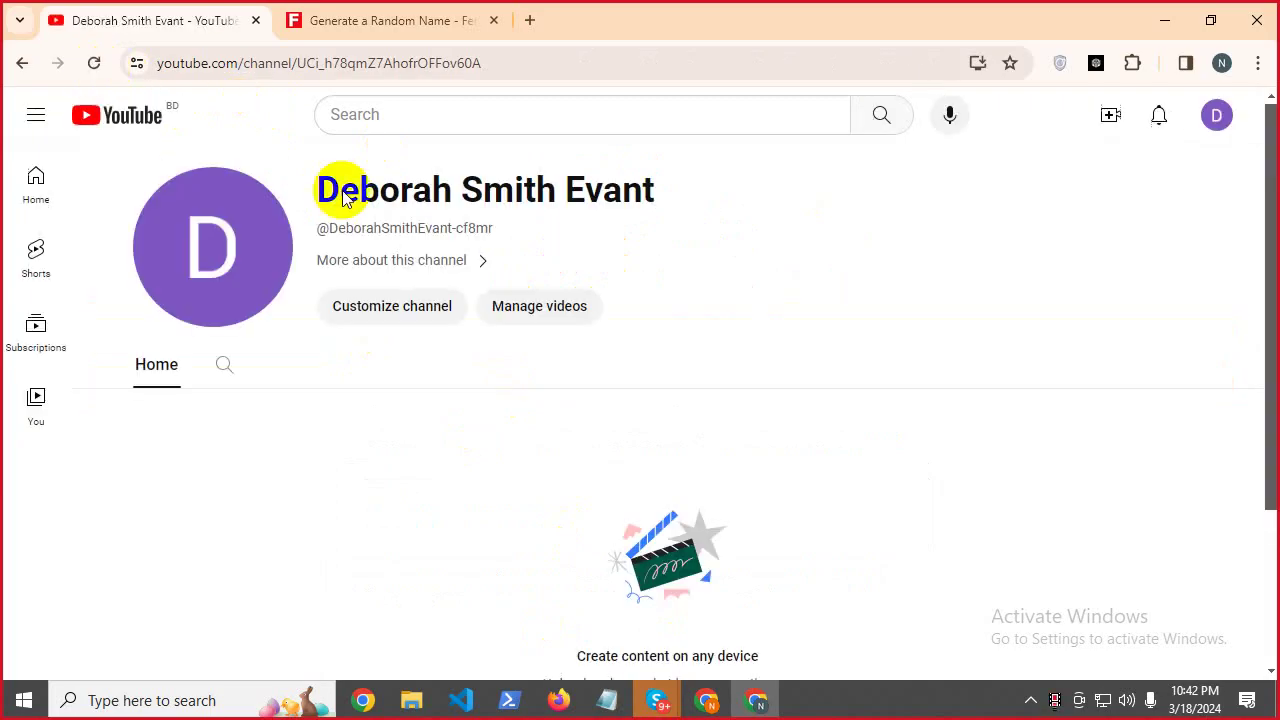
scroll(709, 520, down, 2)
scroll(706, 530, up, 2)
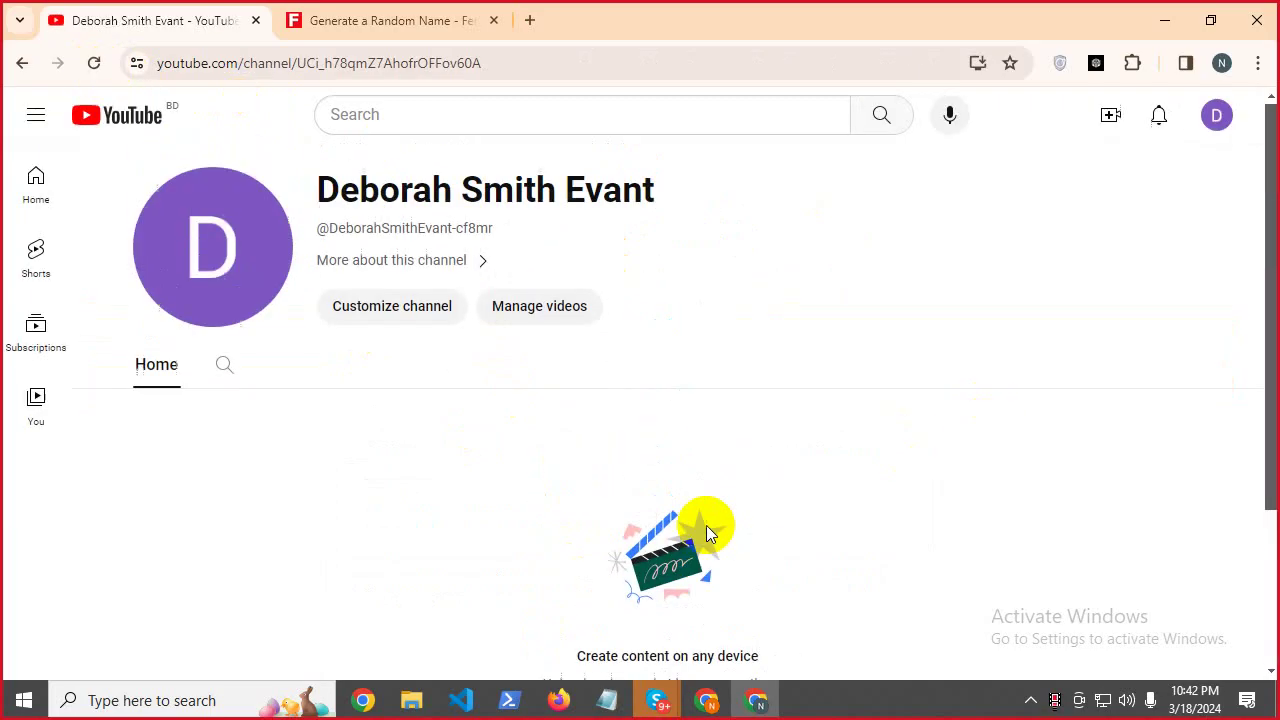
drag(272, 160, 660, 195)
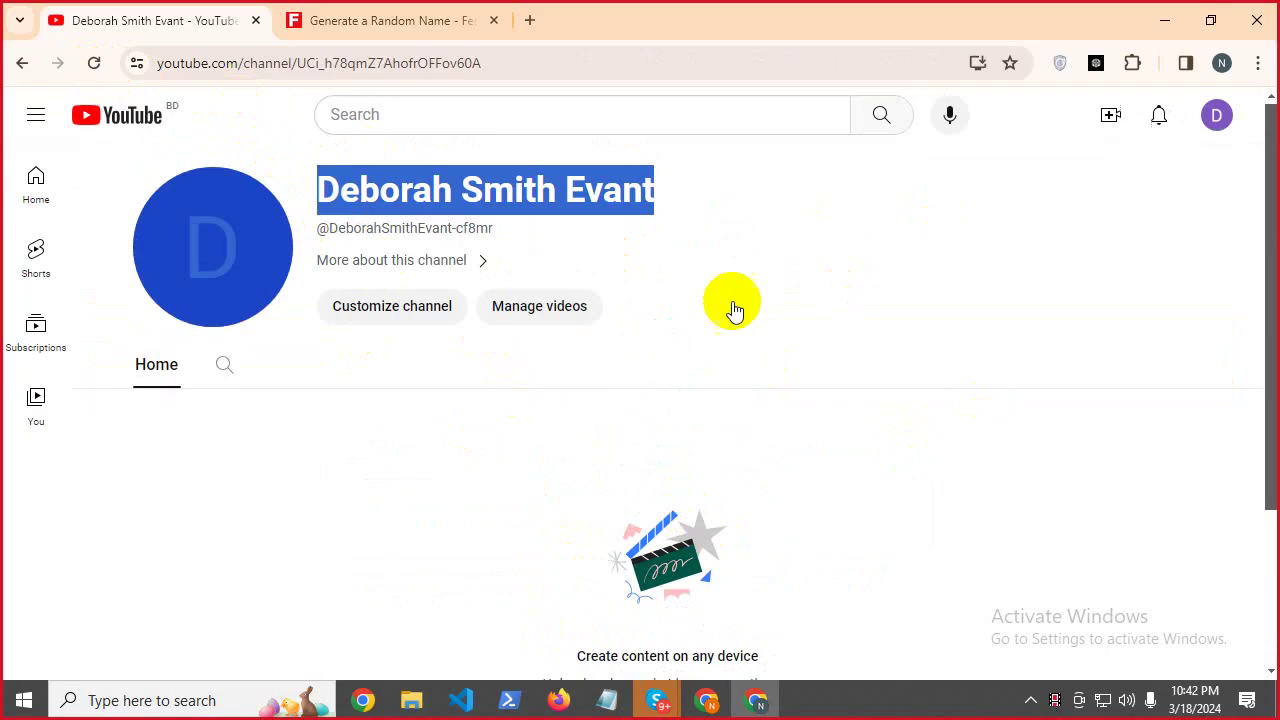
click(652, 219)
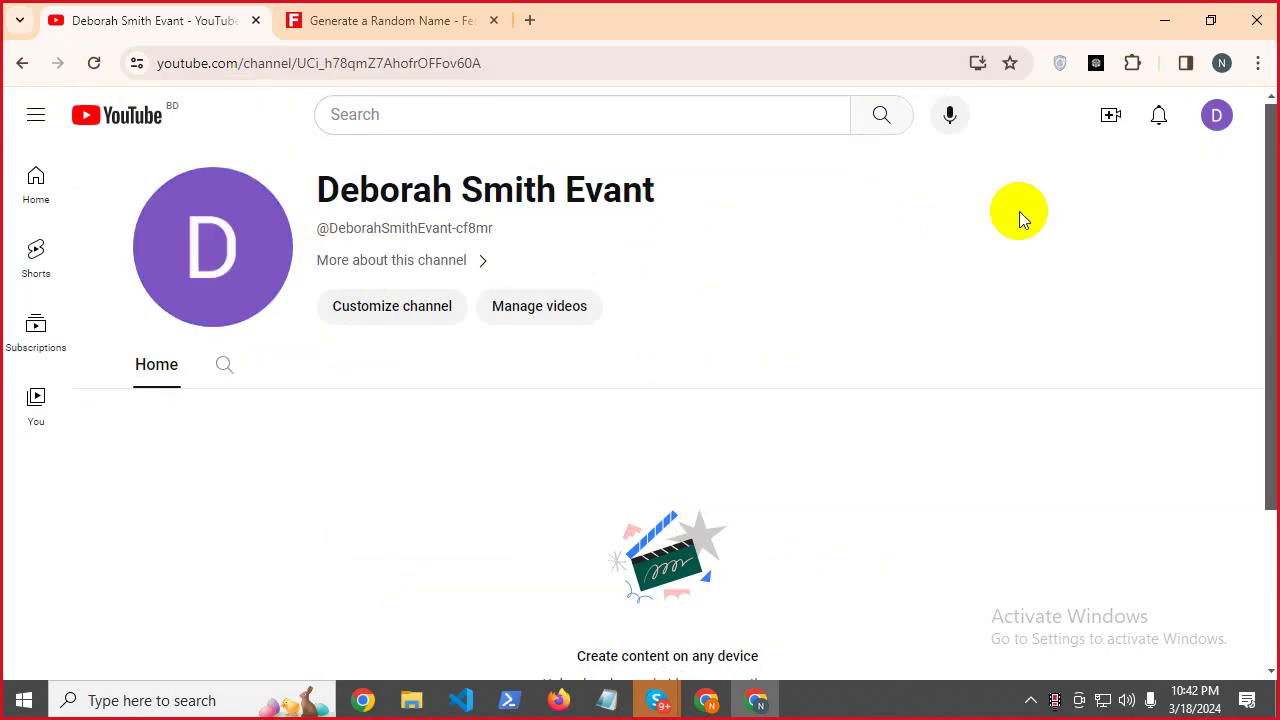
Open the YouTube account settings for the new channel and show the list of all channels.
click(1210, 116)
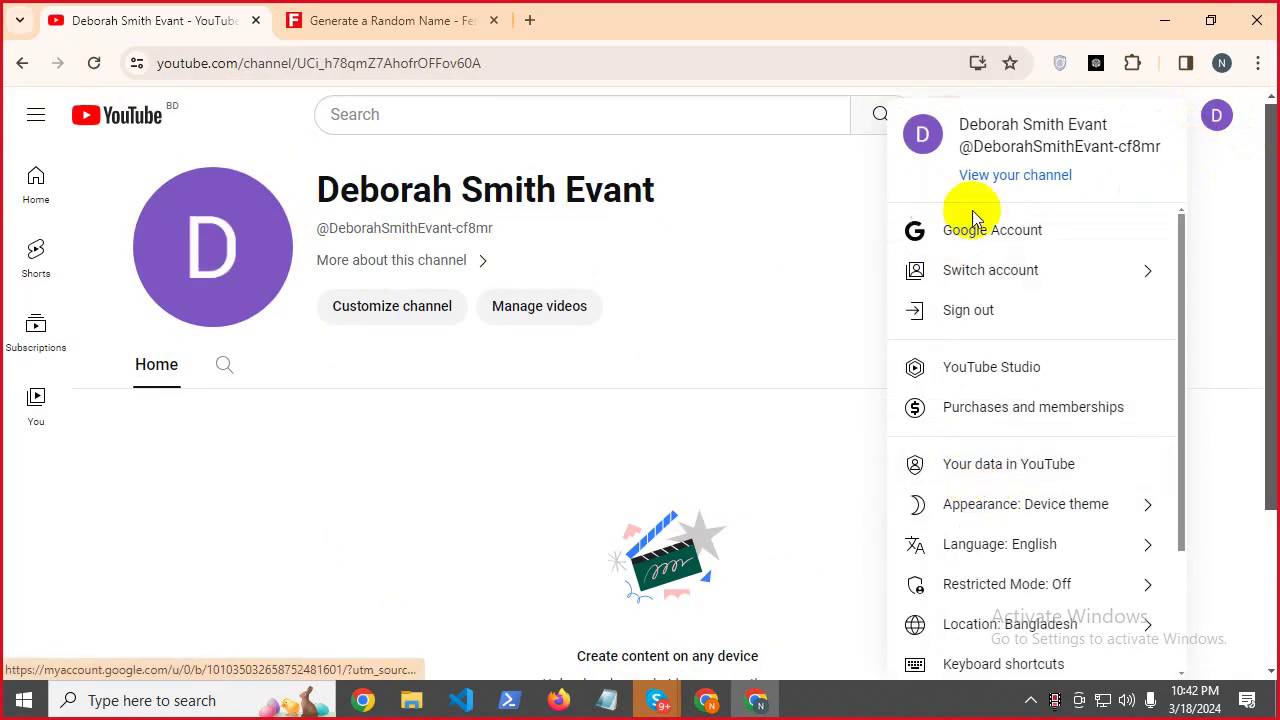
scroll(1025, 500, down, 2)
click(970, 556)
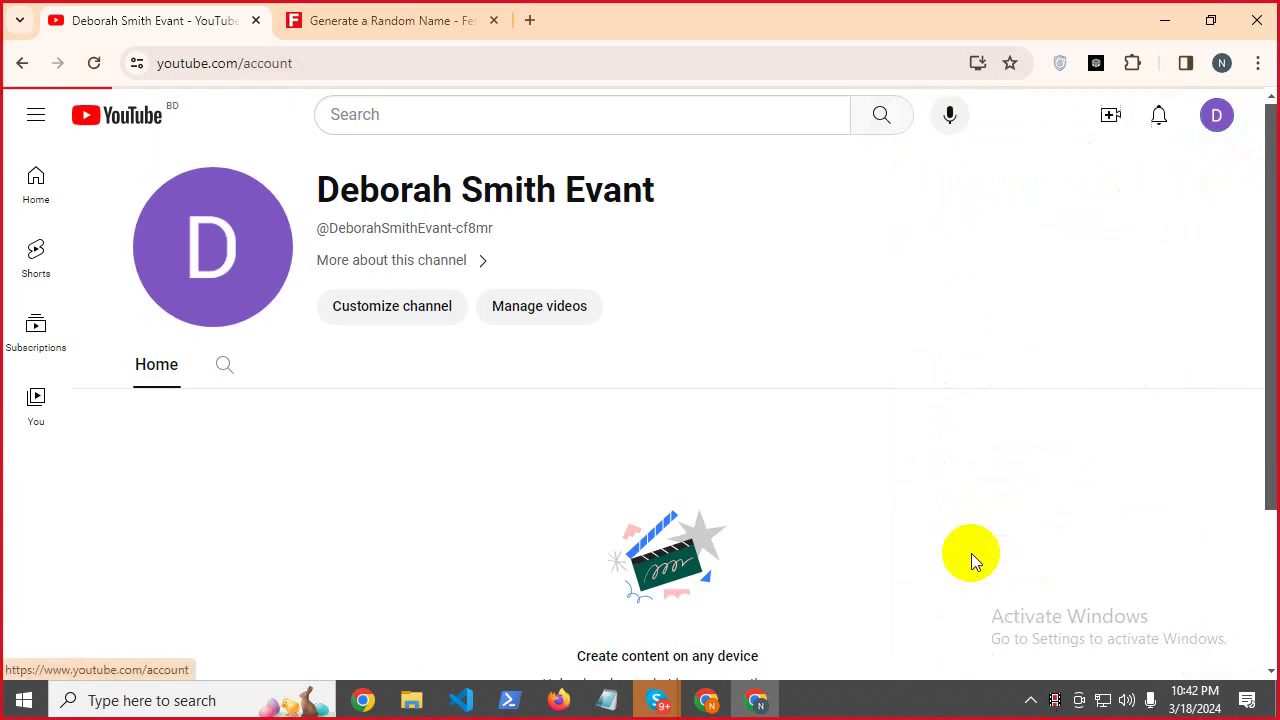
scroll(529, 580, down, 4)
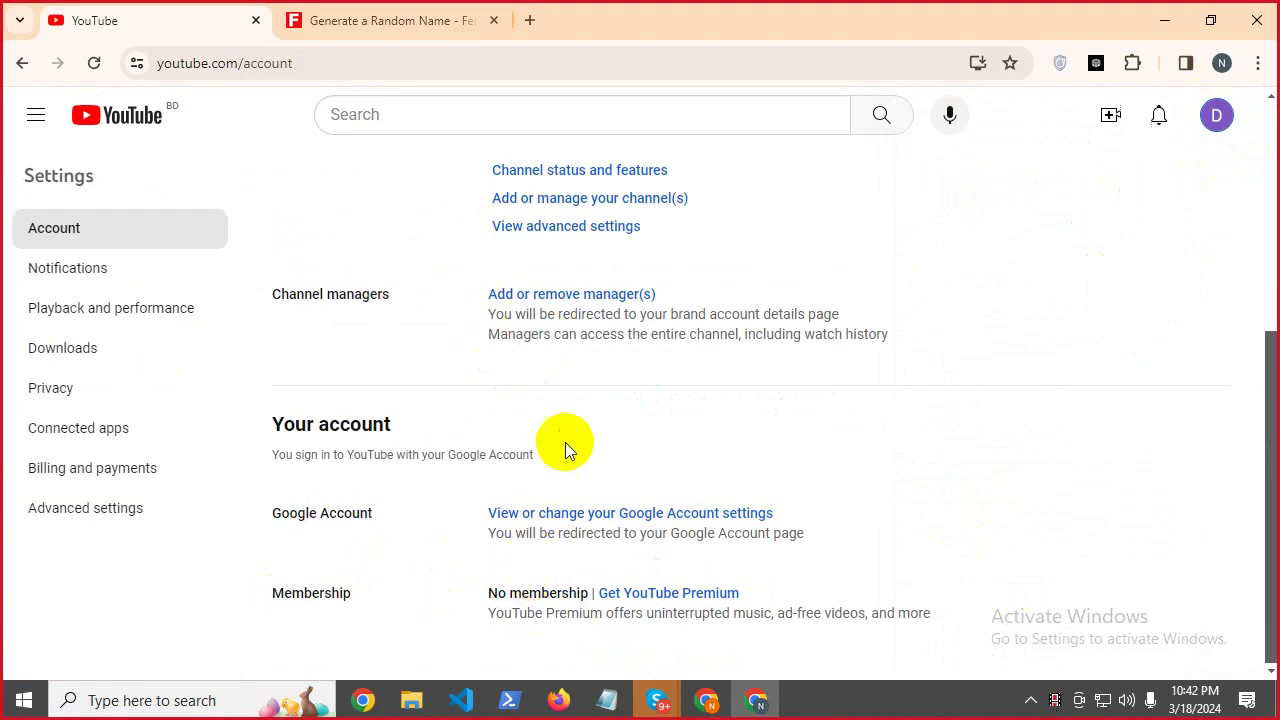
scroll(565, 442, up, 4)
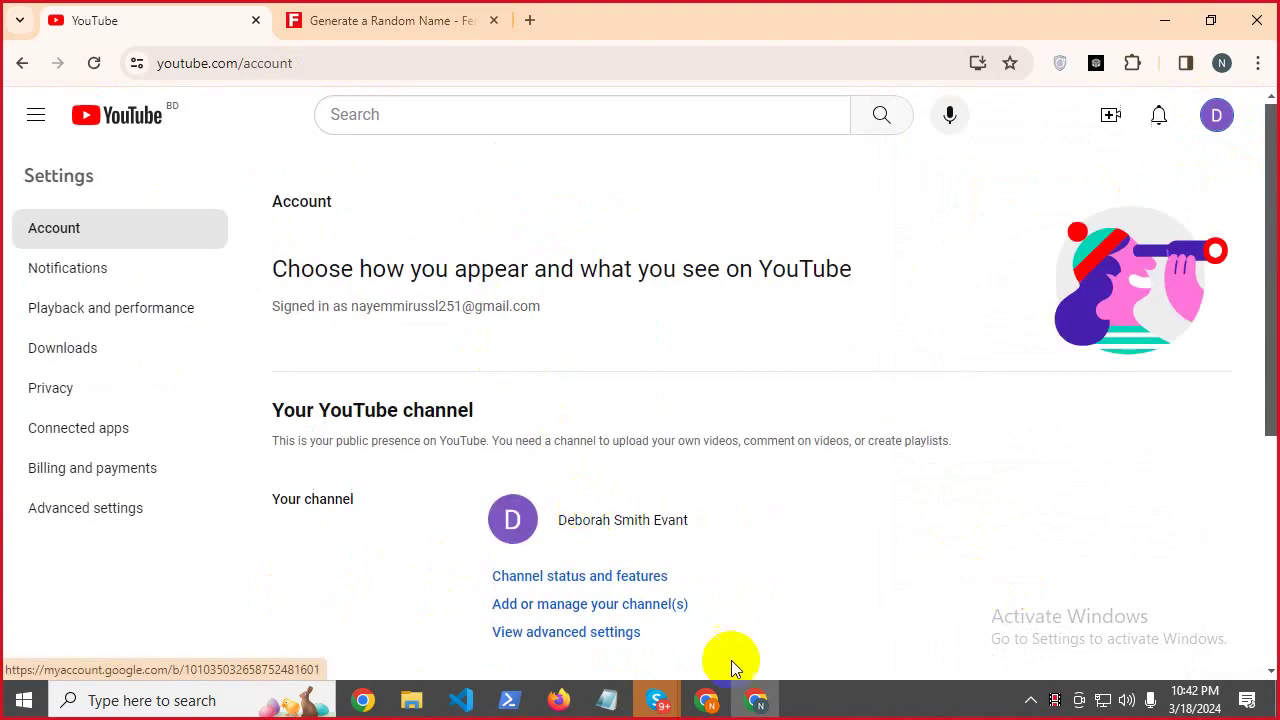
click(629, 614)
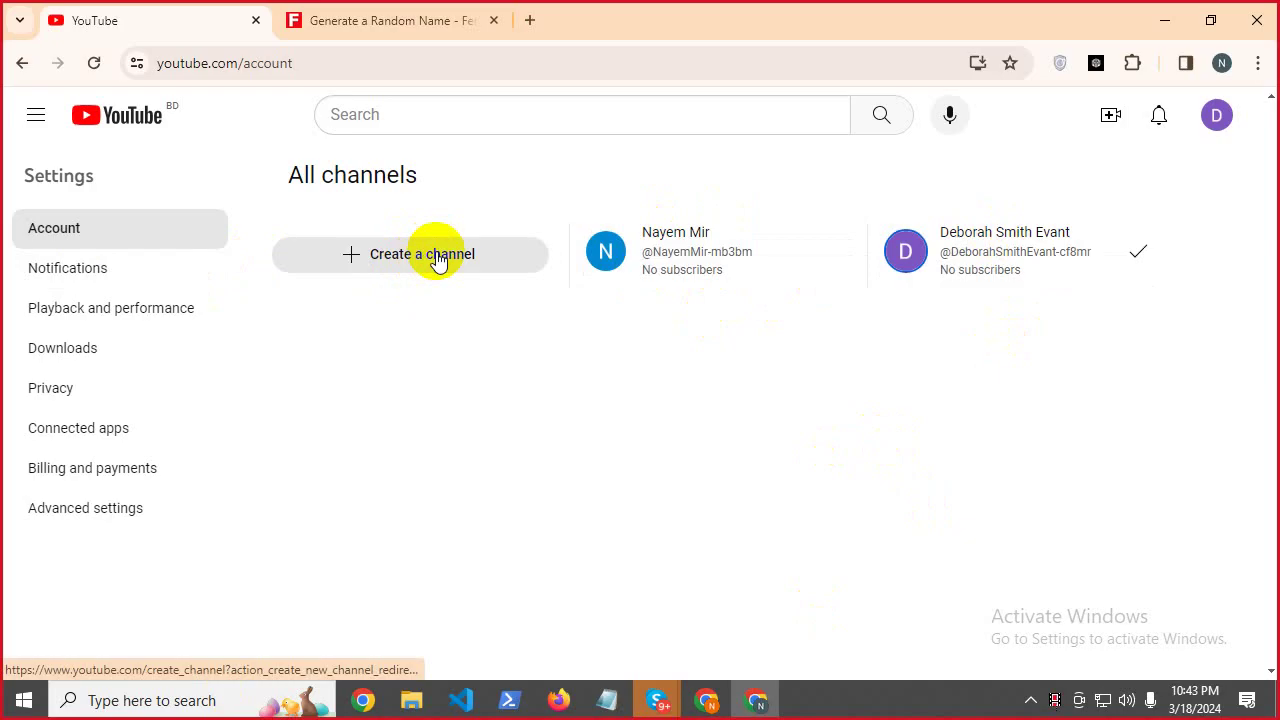
Start creating another channel and generate a new female American identity for its name.
click(397, 260)
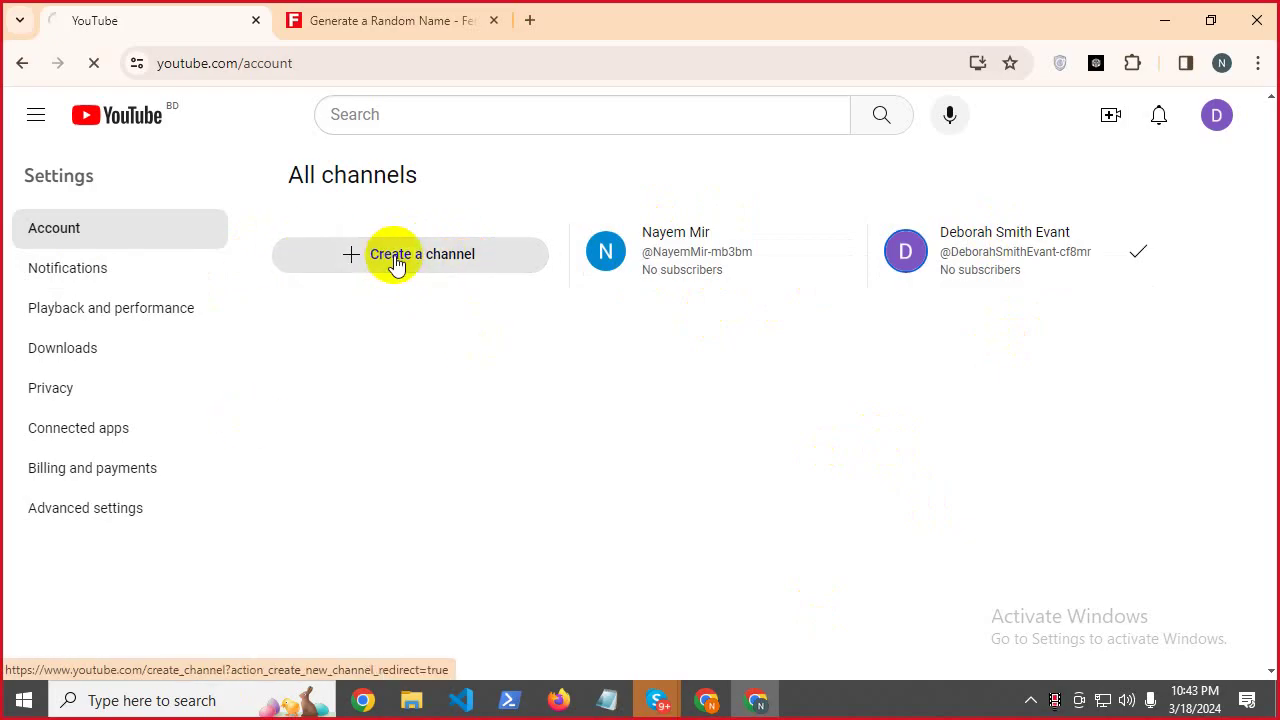
click(388, 10)
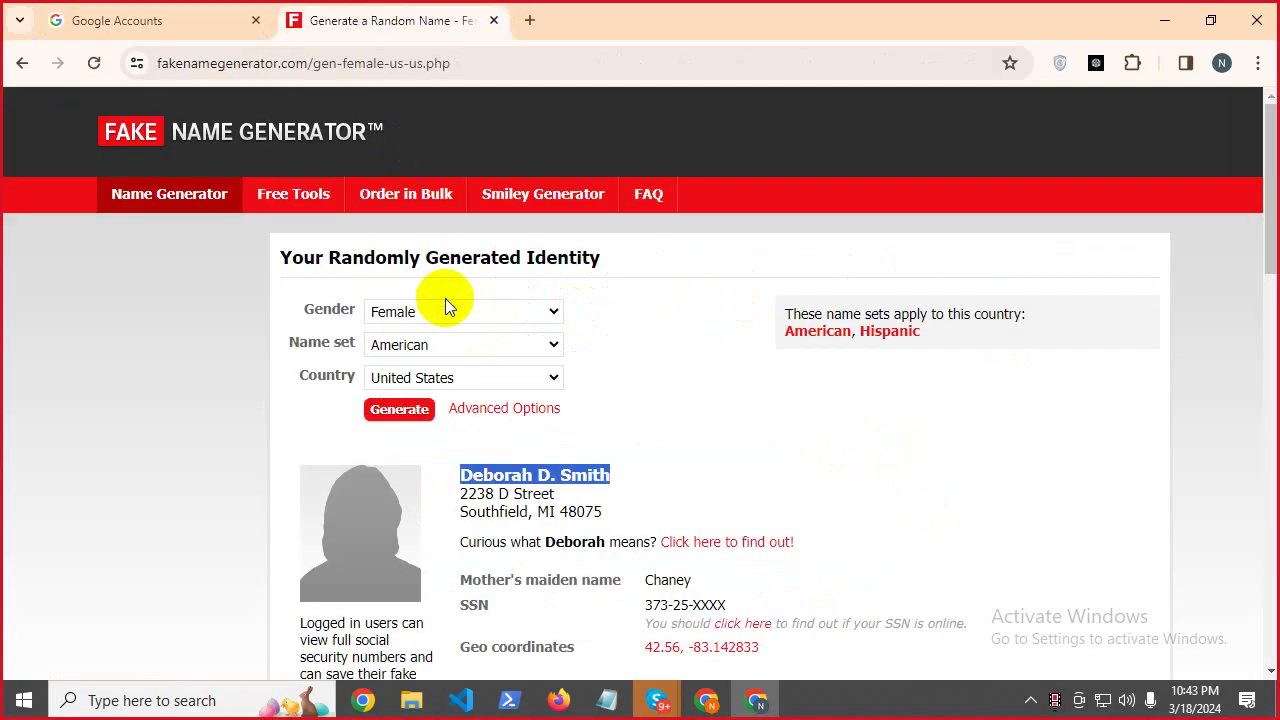
click(401, 409)
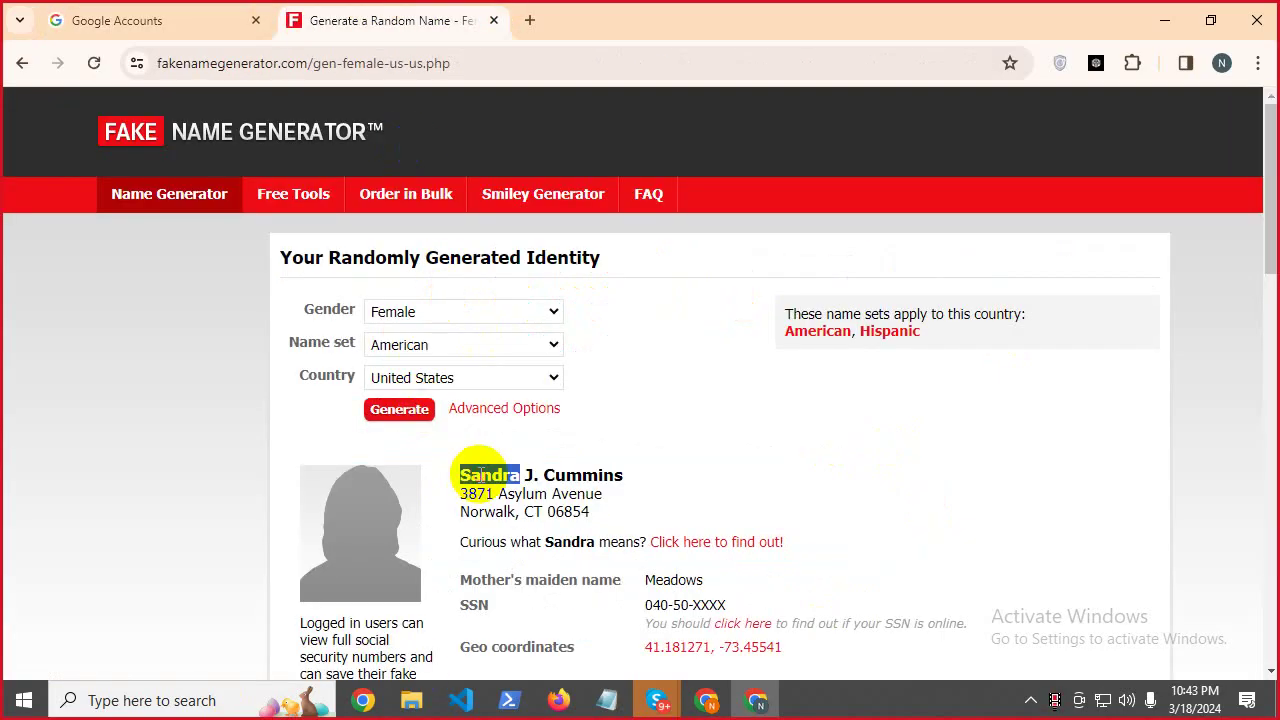
Copy the newly generated full name and paste it as plain text into the channel name of the additional channel.
triple_click(481, 476)
right_click(481, 474)
click(540, 152)
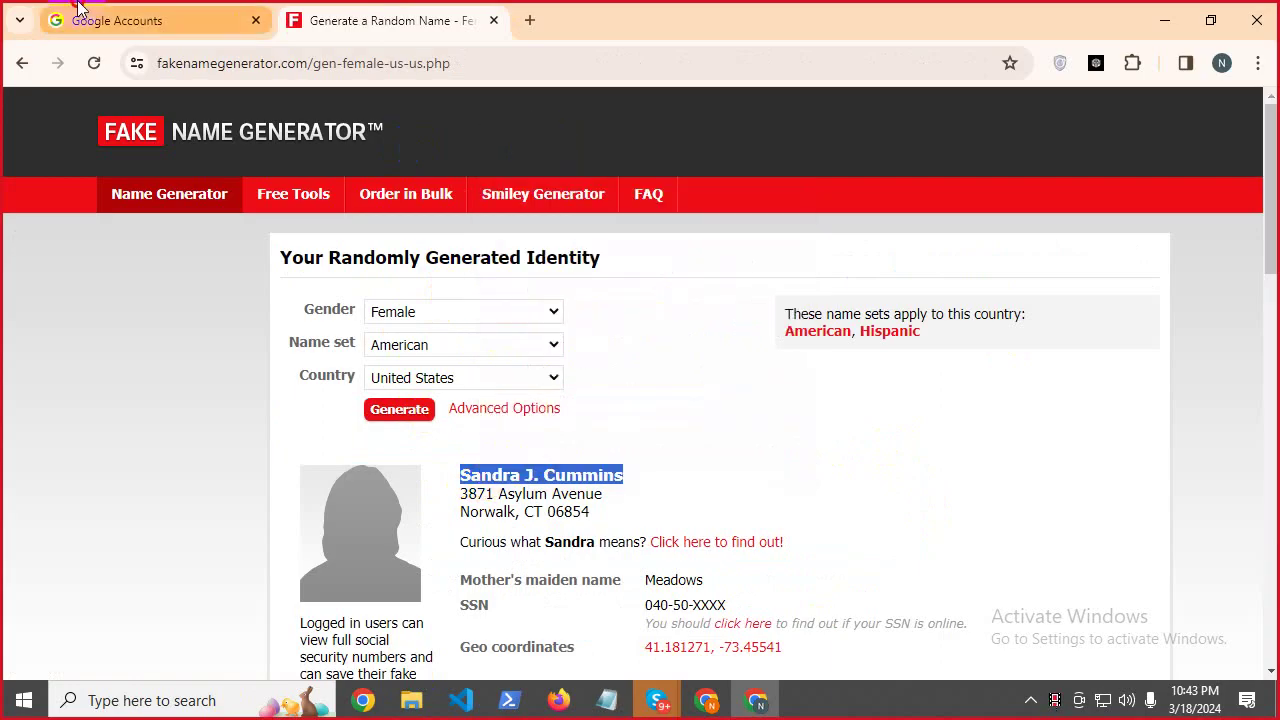
click(62, 16)
right_click(371, 518)
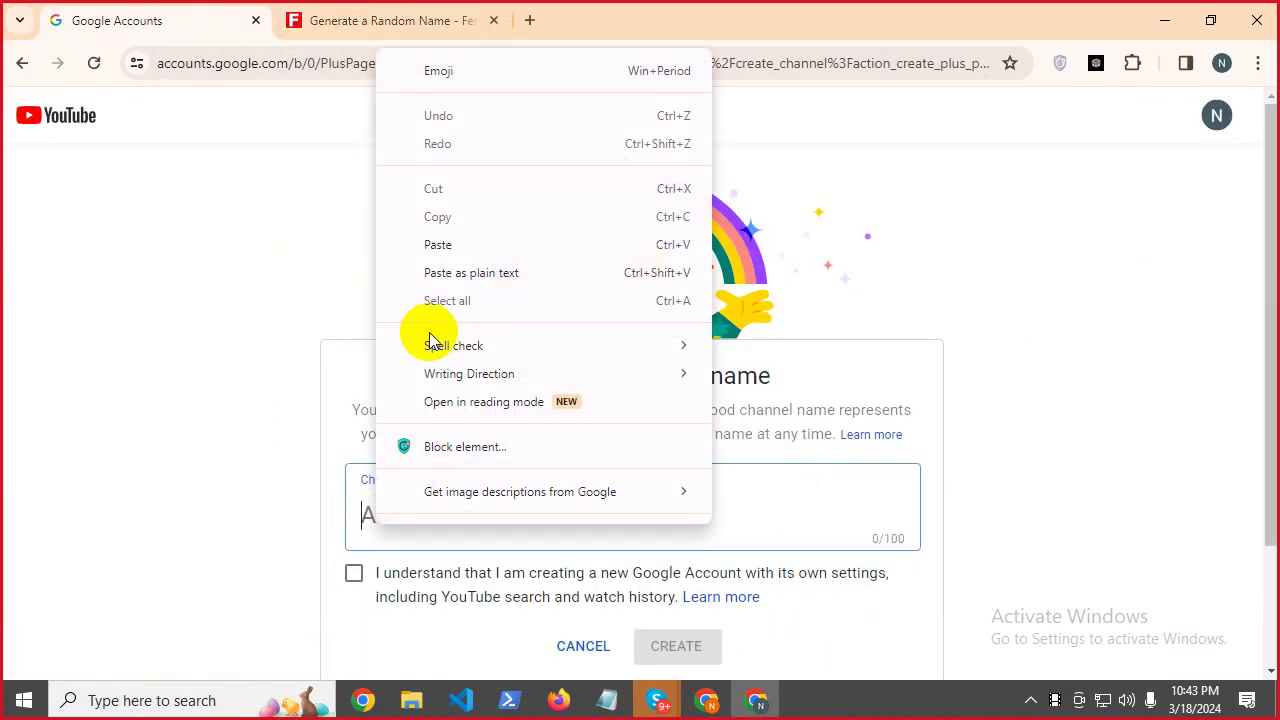
click(432, 272)
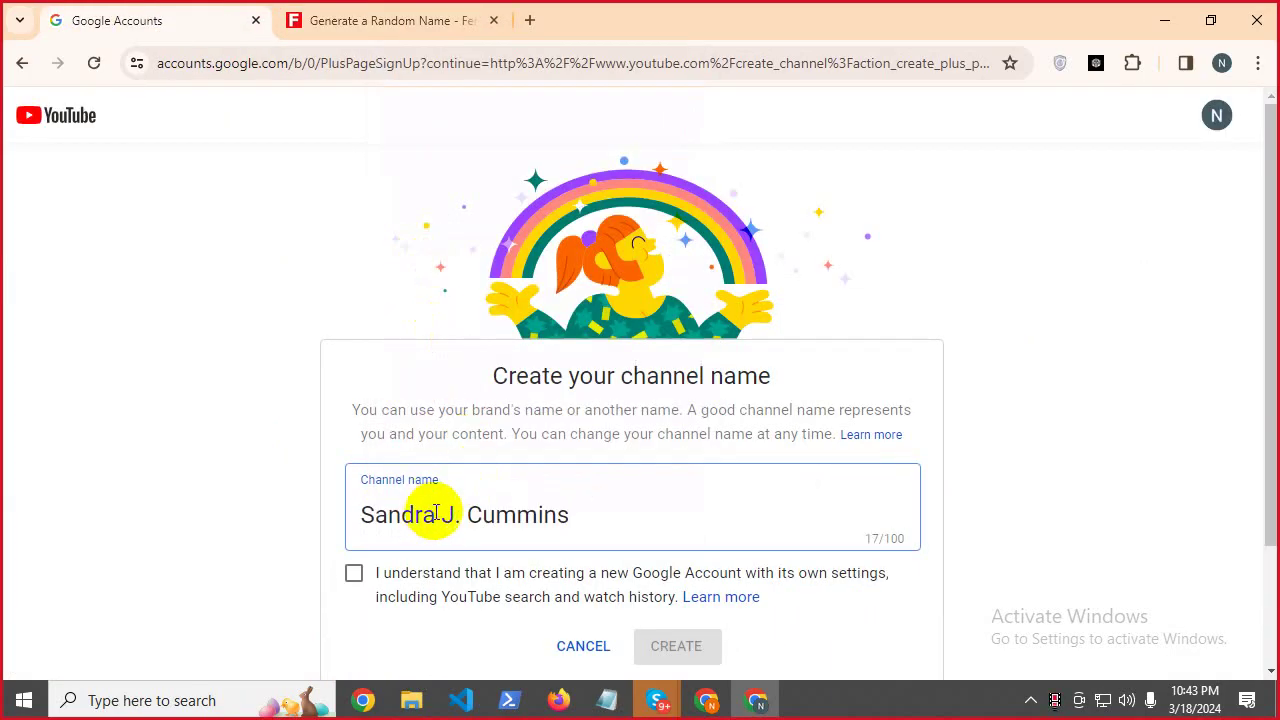
Remove the middle initial from the pasted name, accept the acknowledgement and try to create the additional channel.
drag(436, 514, 457, 514)
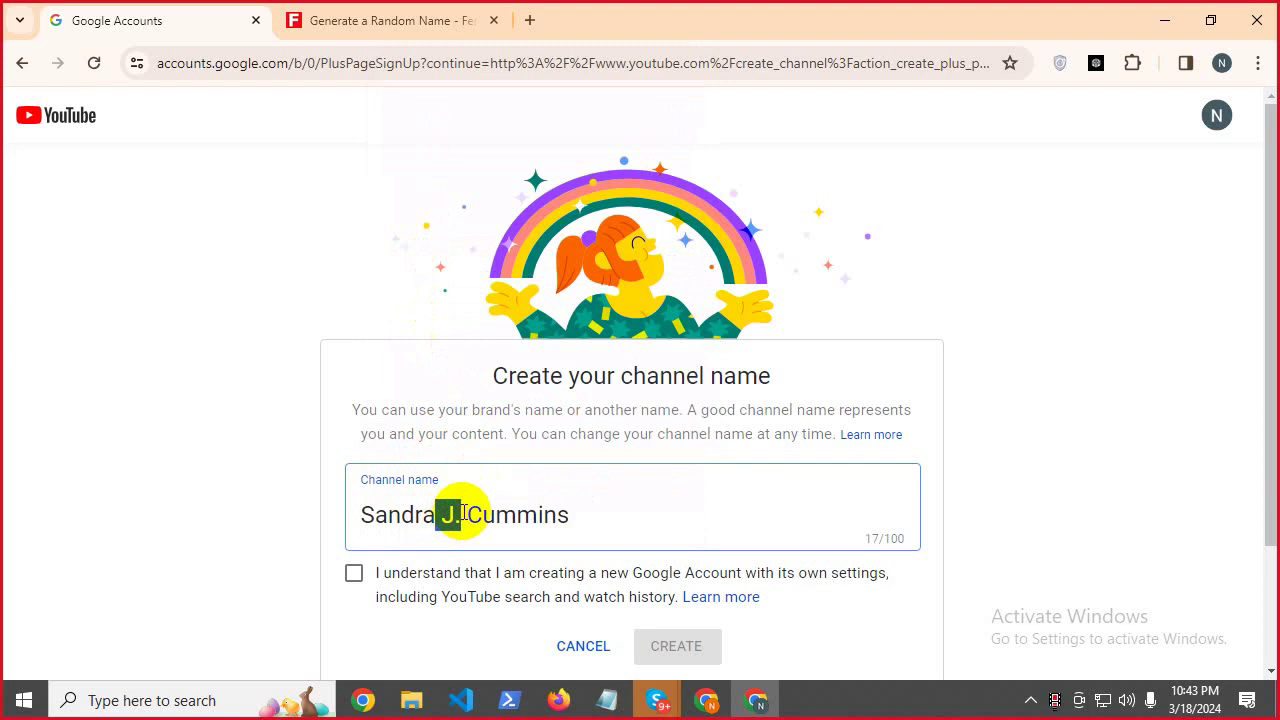
key(BackSpace)
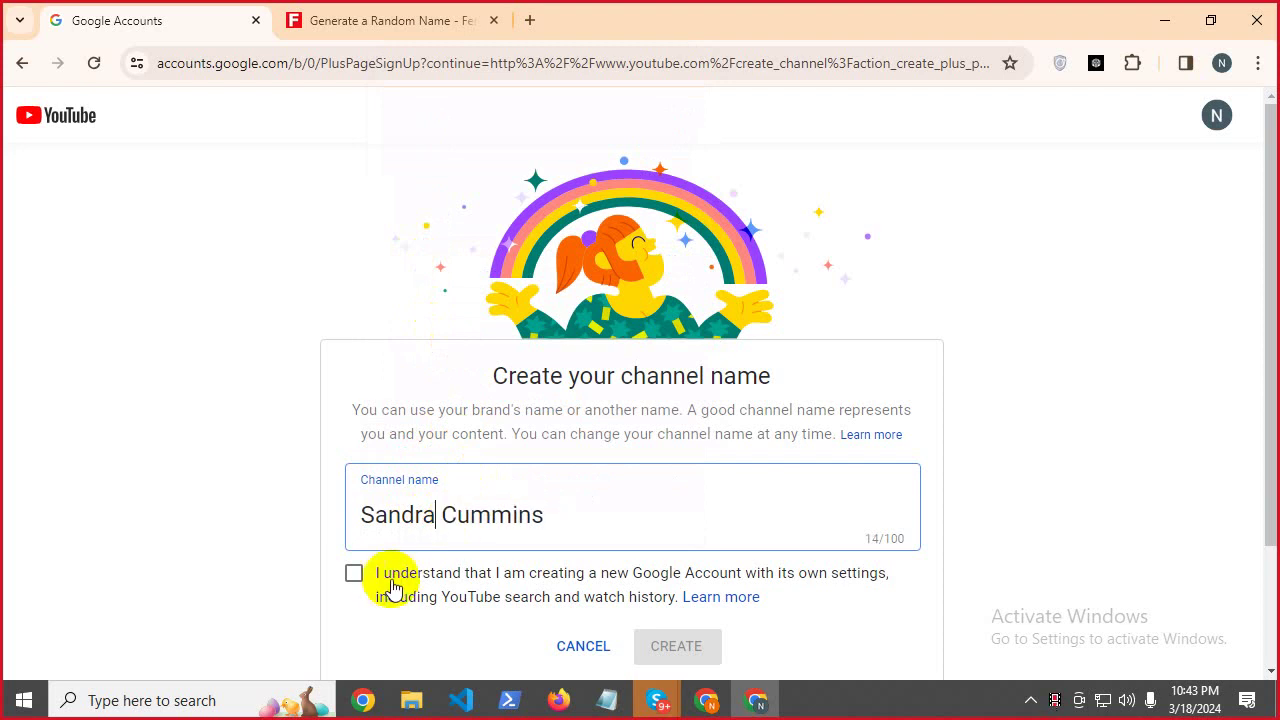
click(354, 572)
click(686, 650)
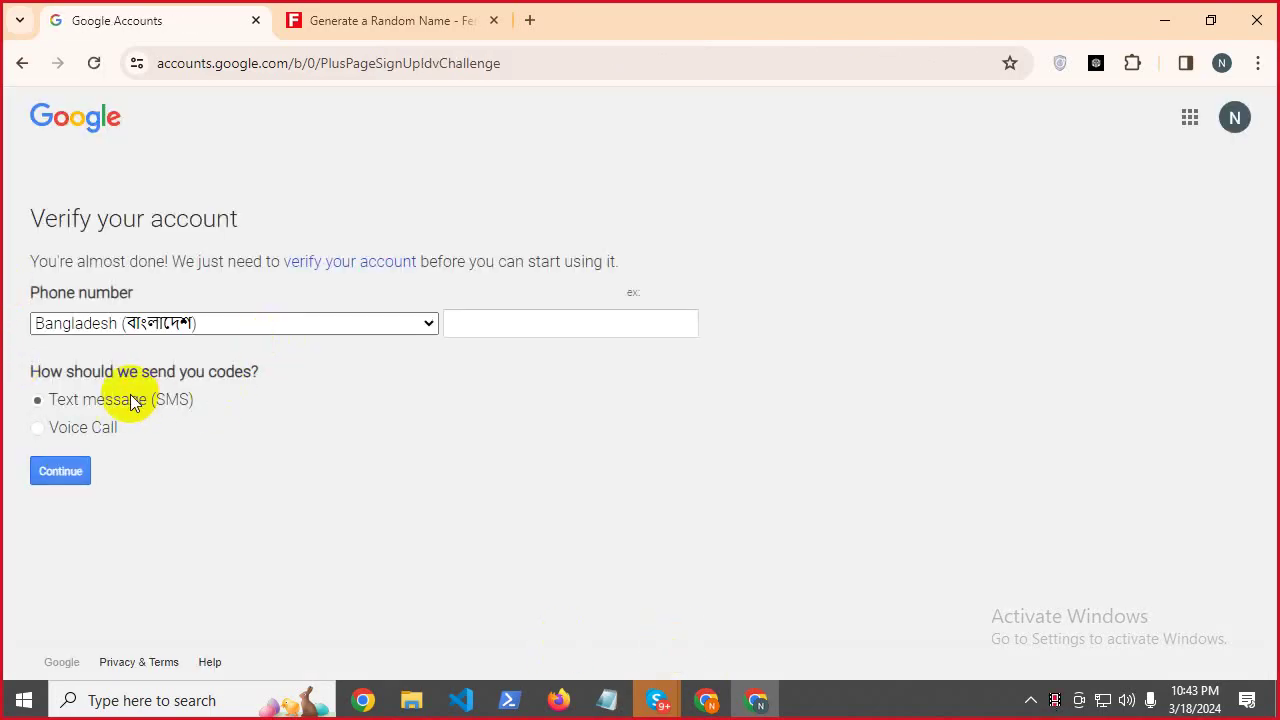
Leave the phone verification form without entering a number and return to the YouTube account settings.
click(488, 320)
click(661, 366)
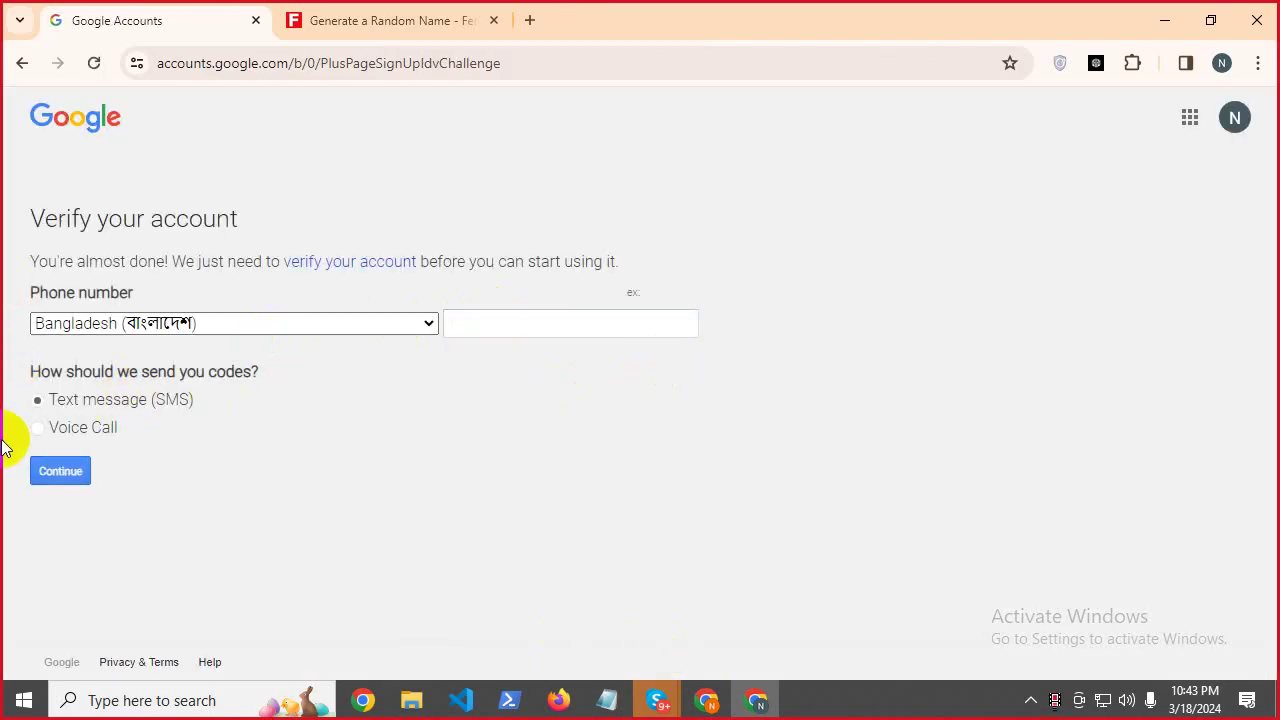
click(20, 63)
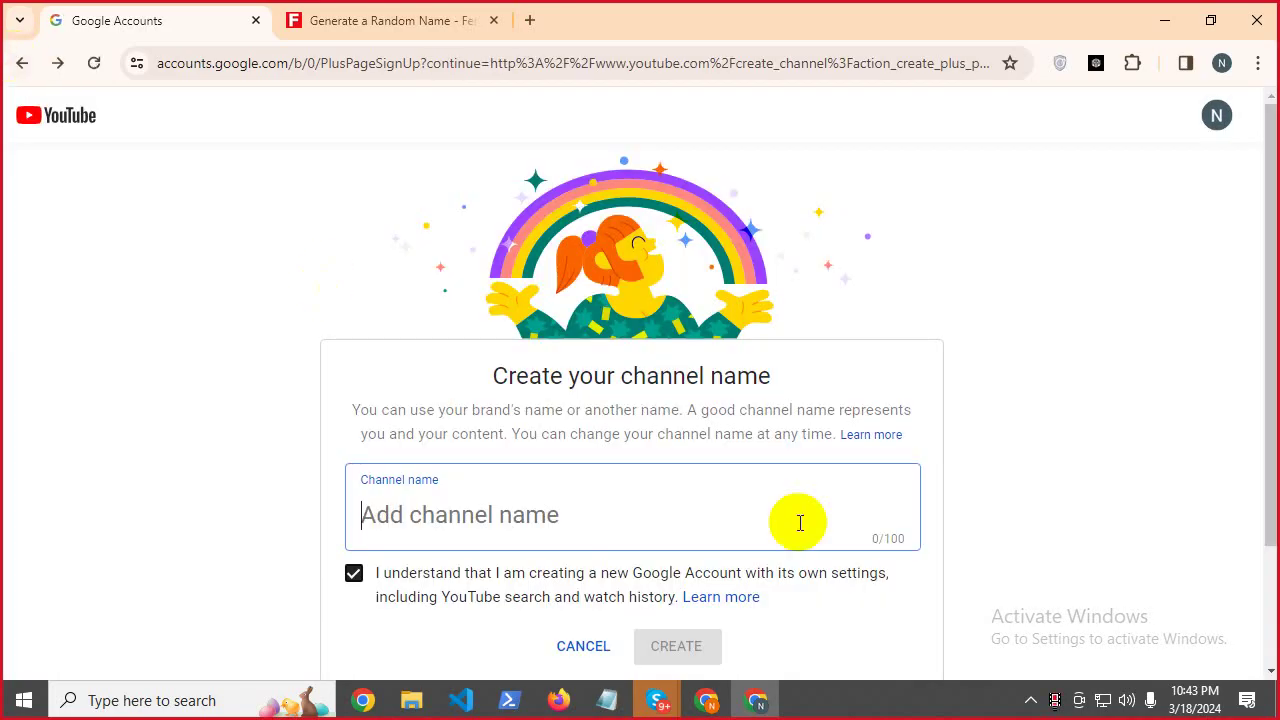
click(25, 69)
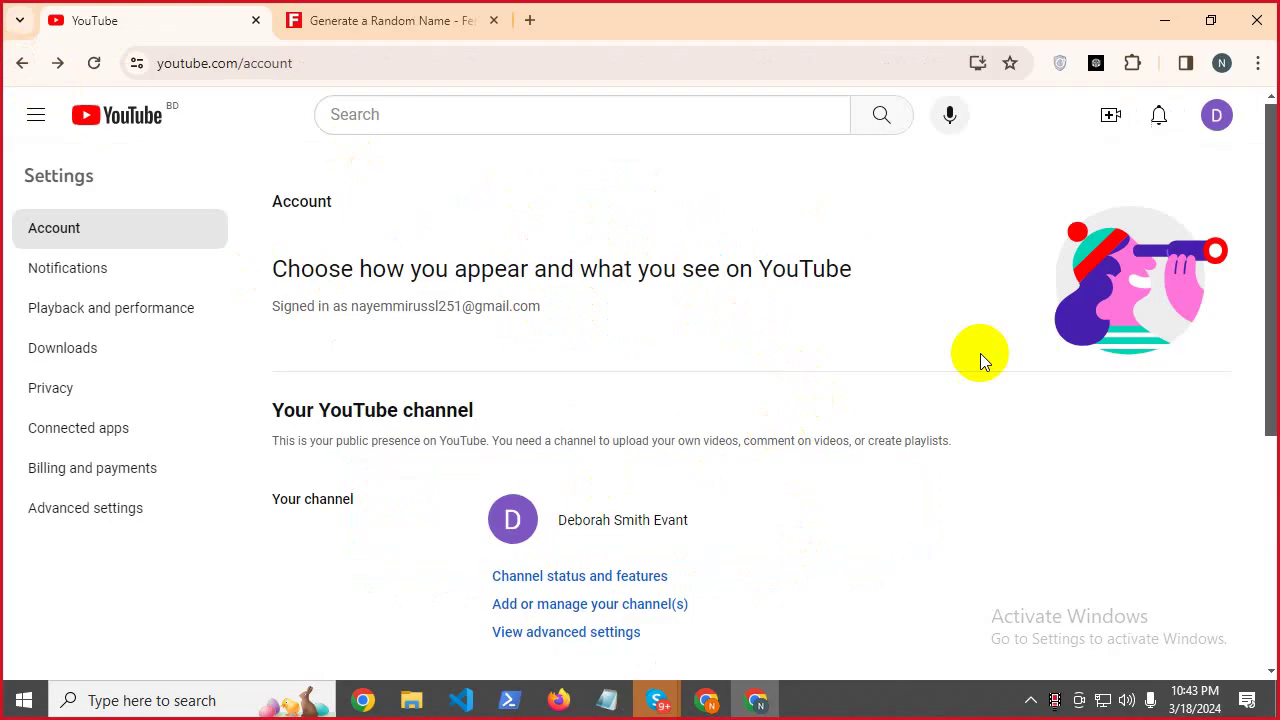
Select the checked brand channel from the account's list of all channels and view its channel page.
click(532, 606)
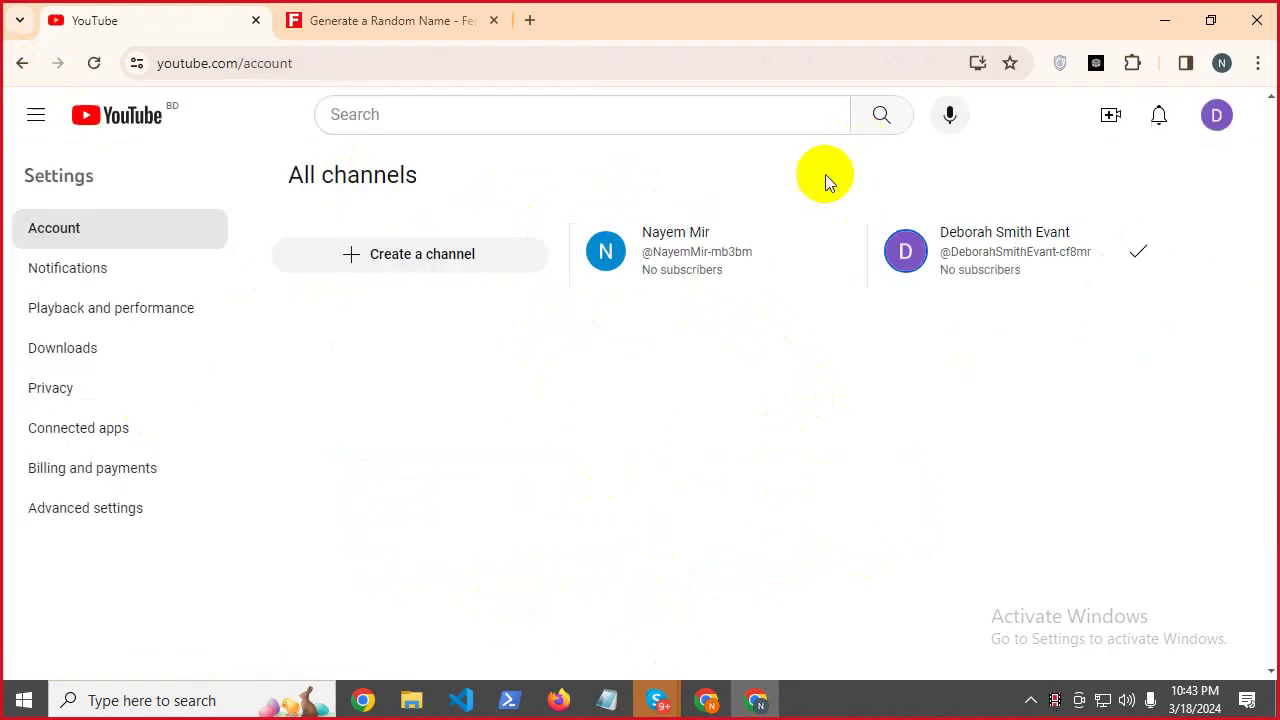
click(1026, 284)
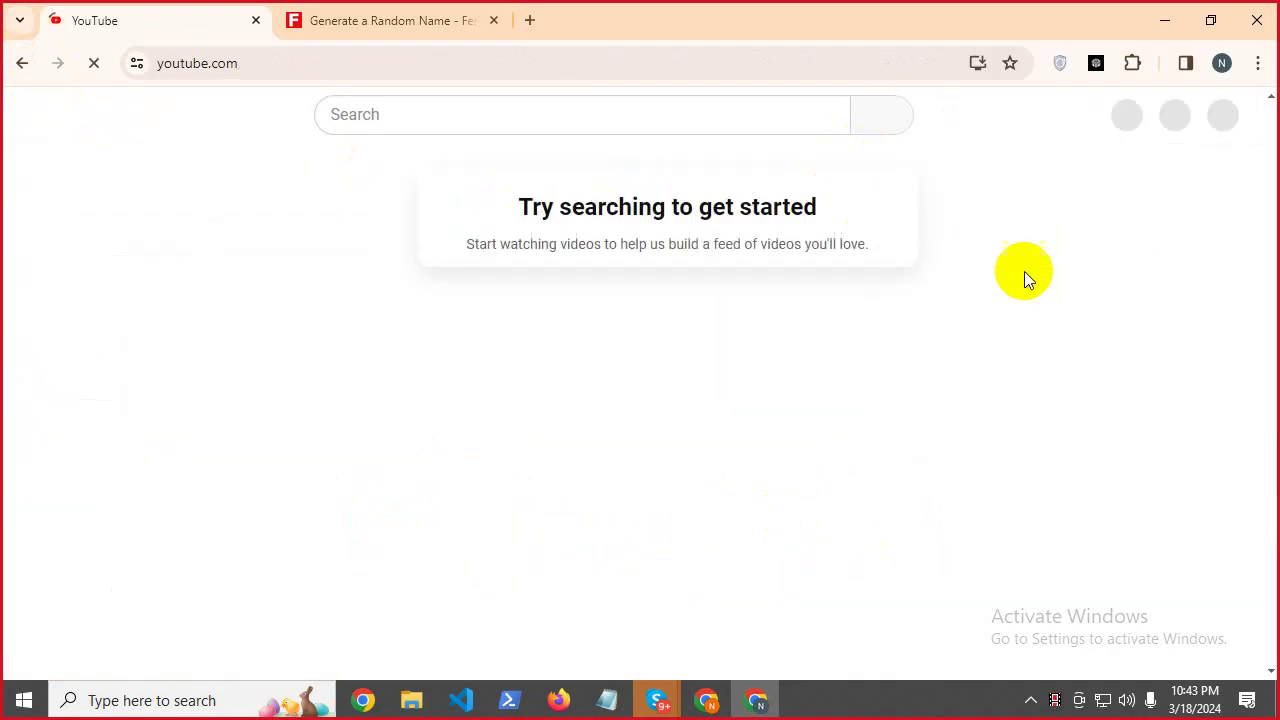
click(1217, 115)
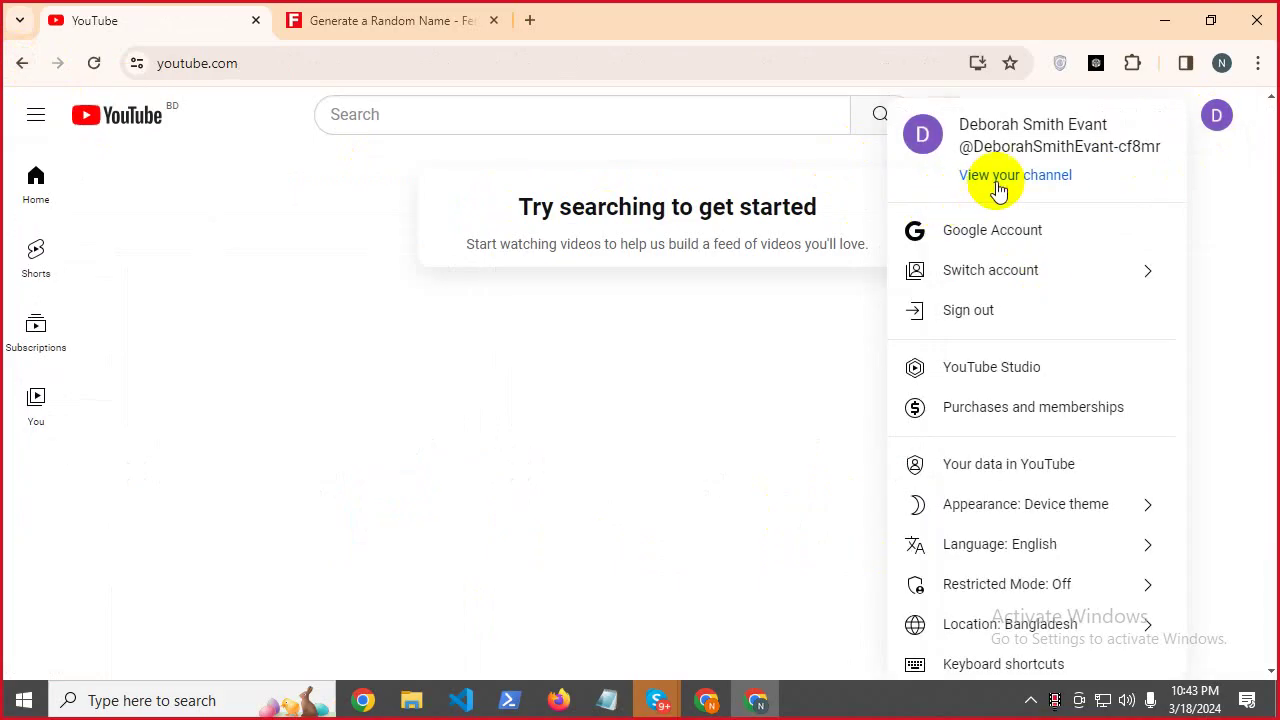
click(988, 178)
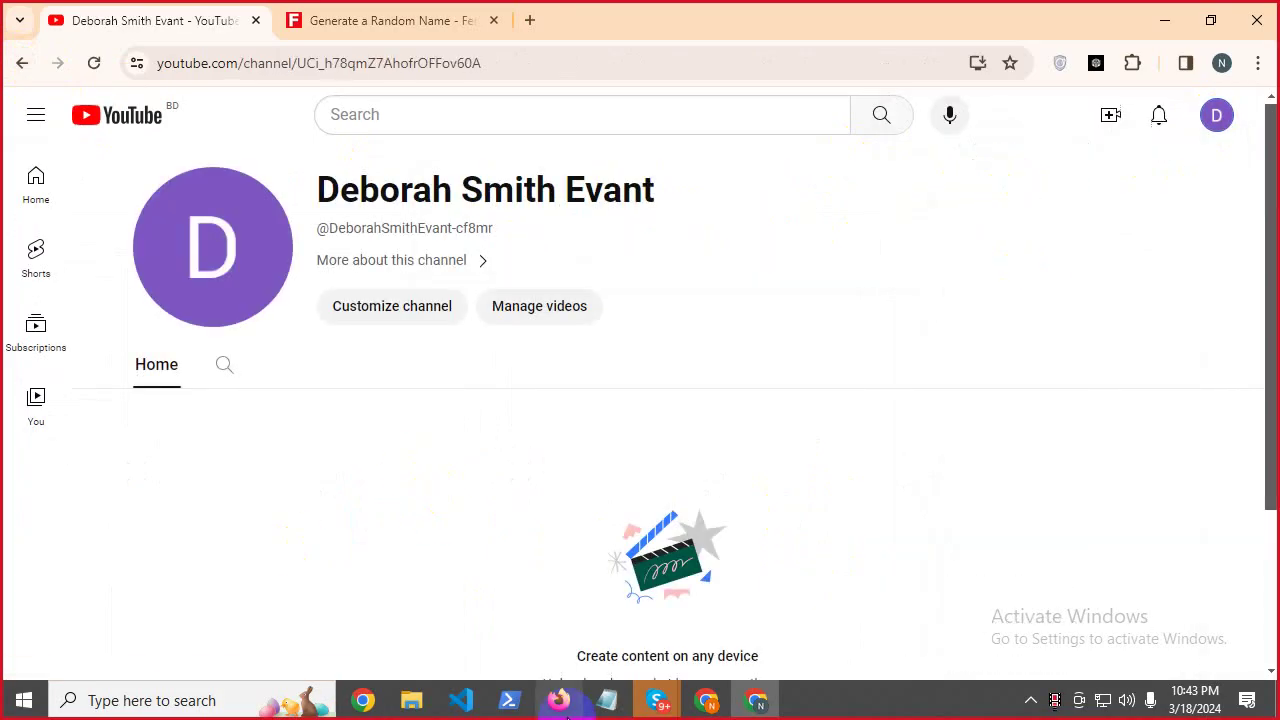
Switch to the Notepad notes and copy "Channel Create" from the first list item.
click(605, 700)
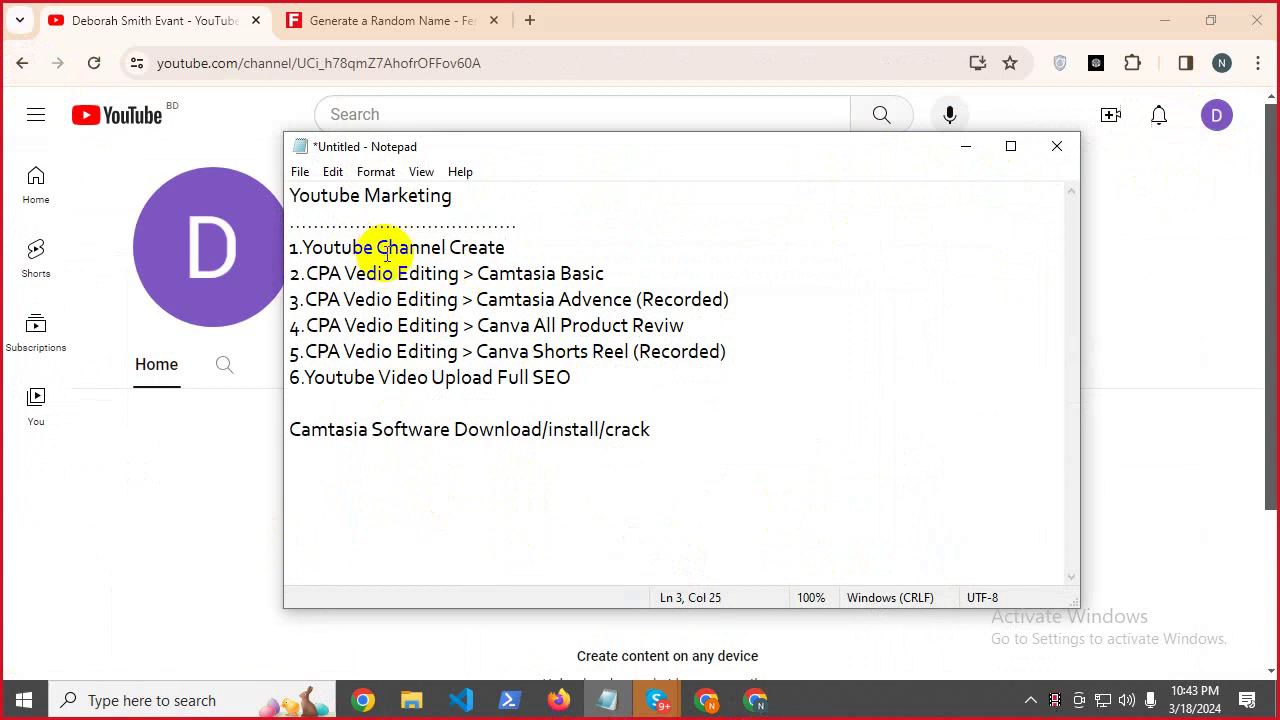
drag(377, 248, 529, 246)
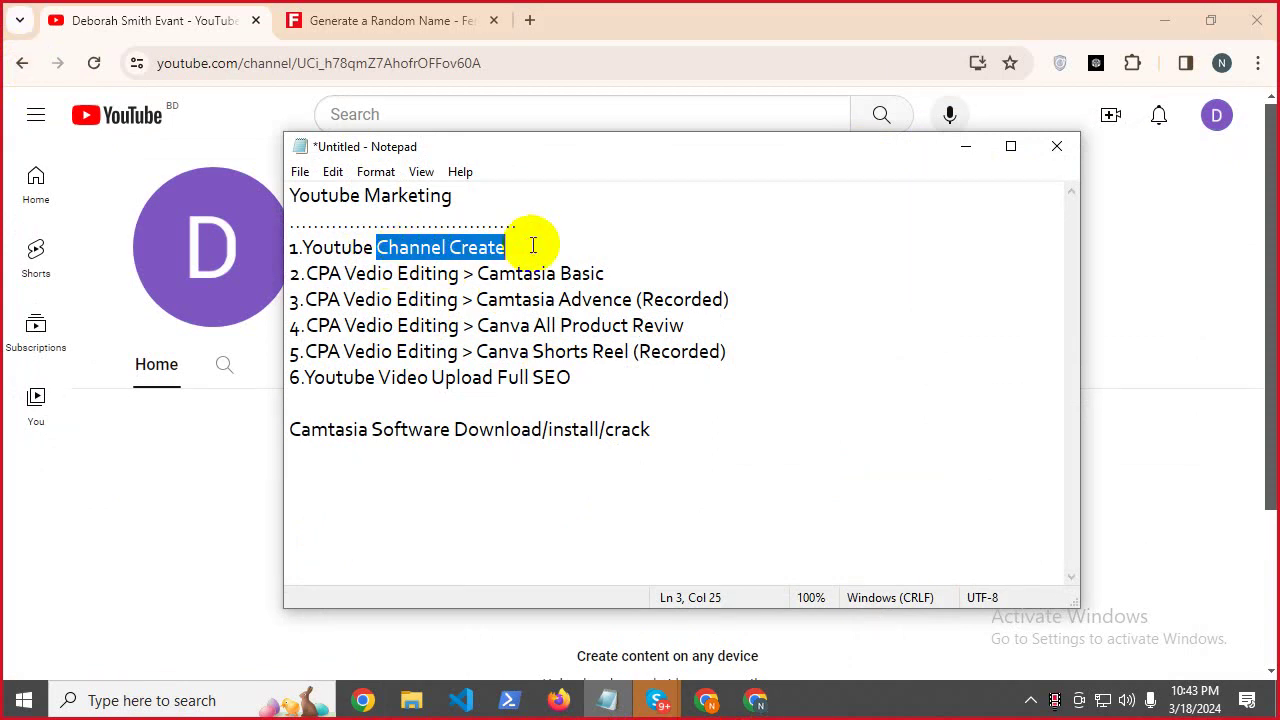
right_click(529, 246)
click(570, 310)
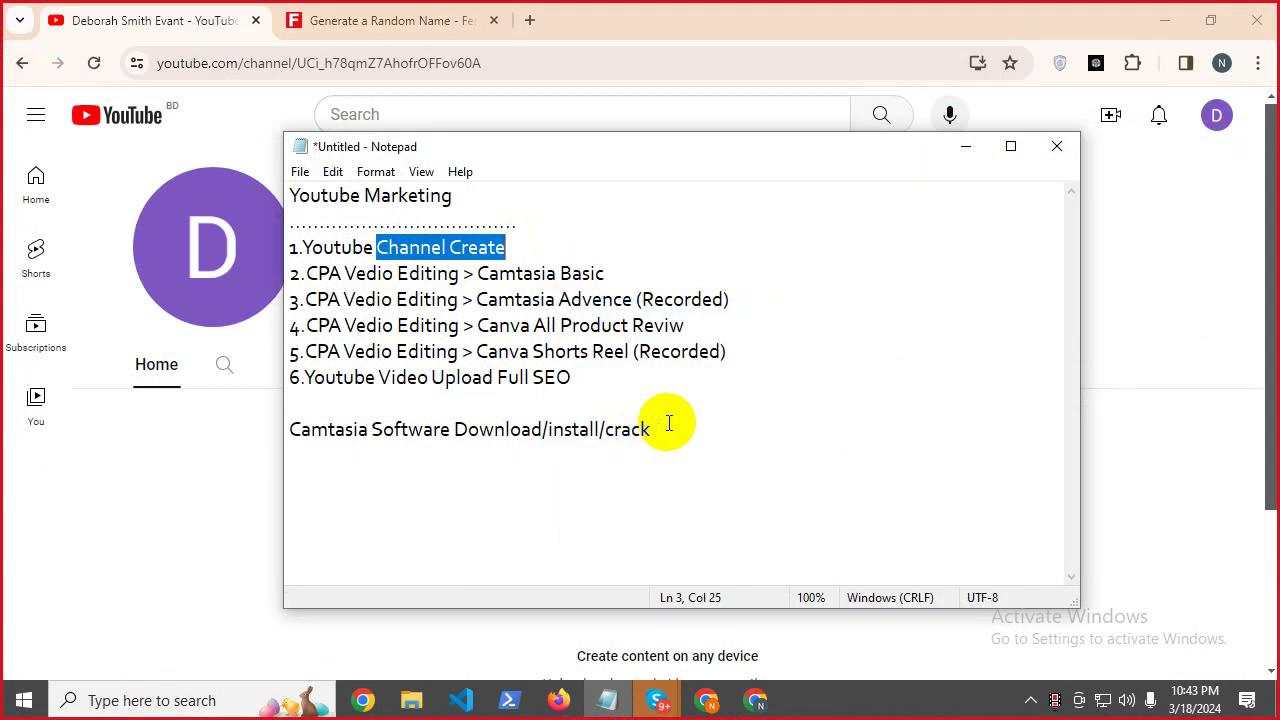
Delete the six numbered topics and the blank lines between the dotted line and the Camtasia line.
click(668, 428)
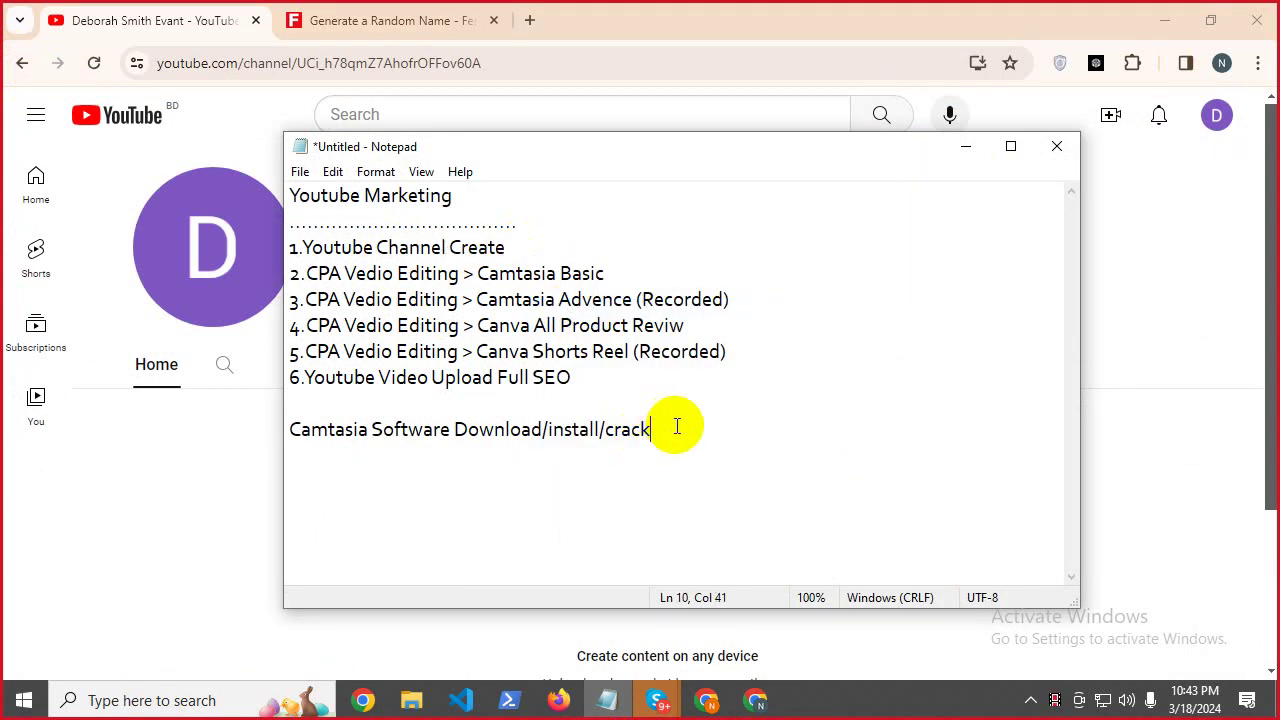
click(288, 429)
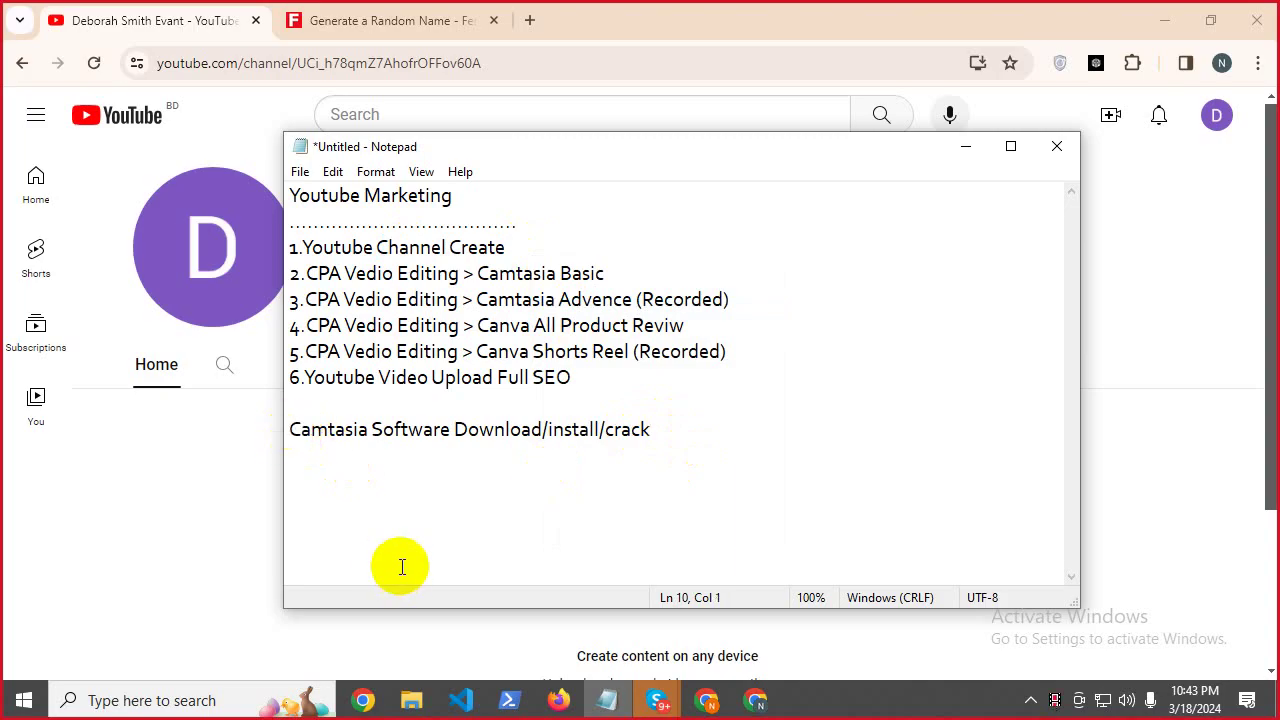
drag(529, 397, 229, 186)
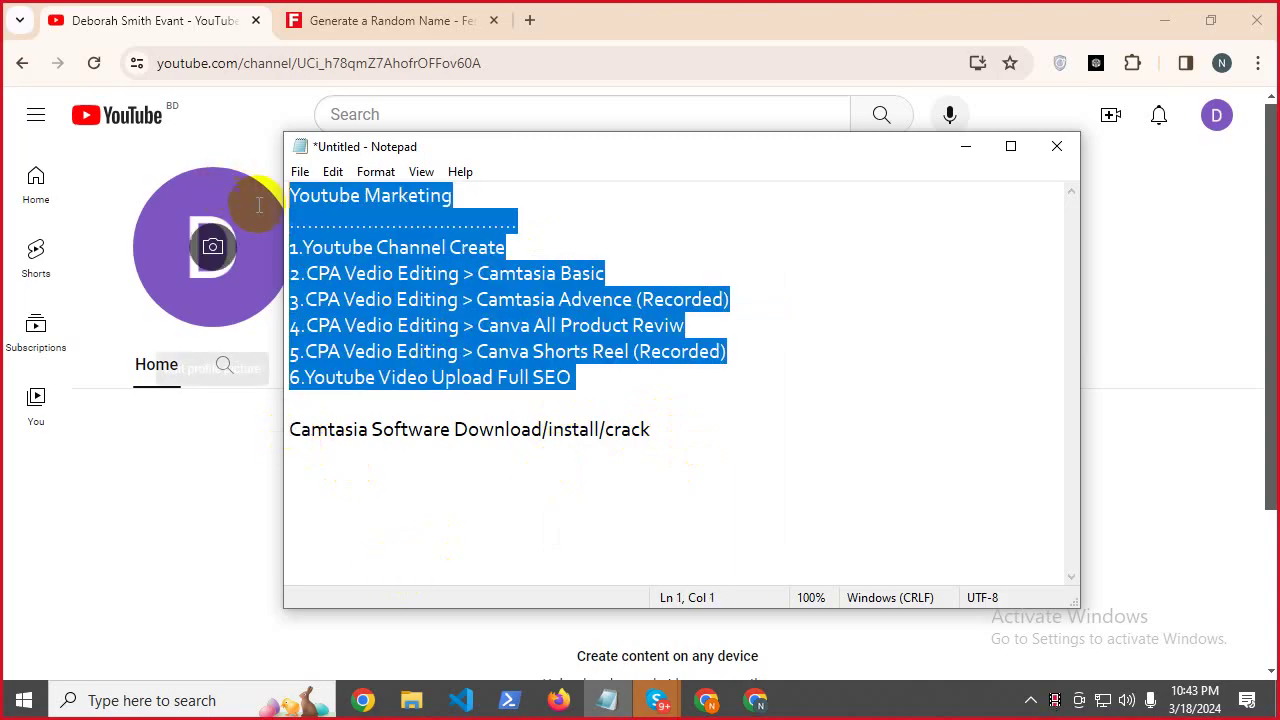
click(532, 351)
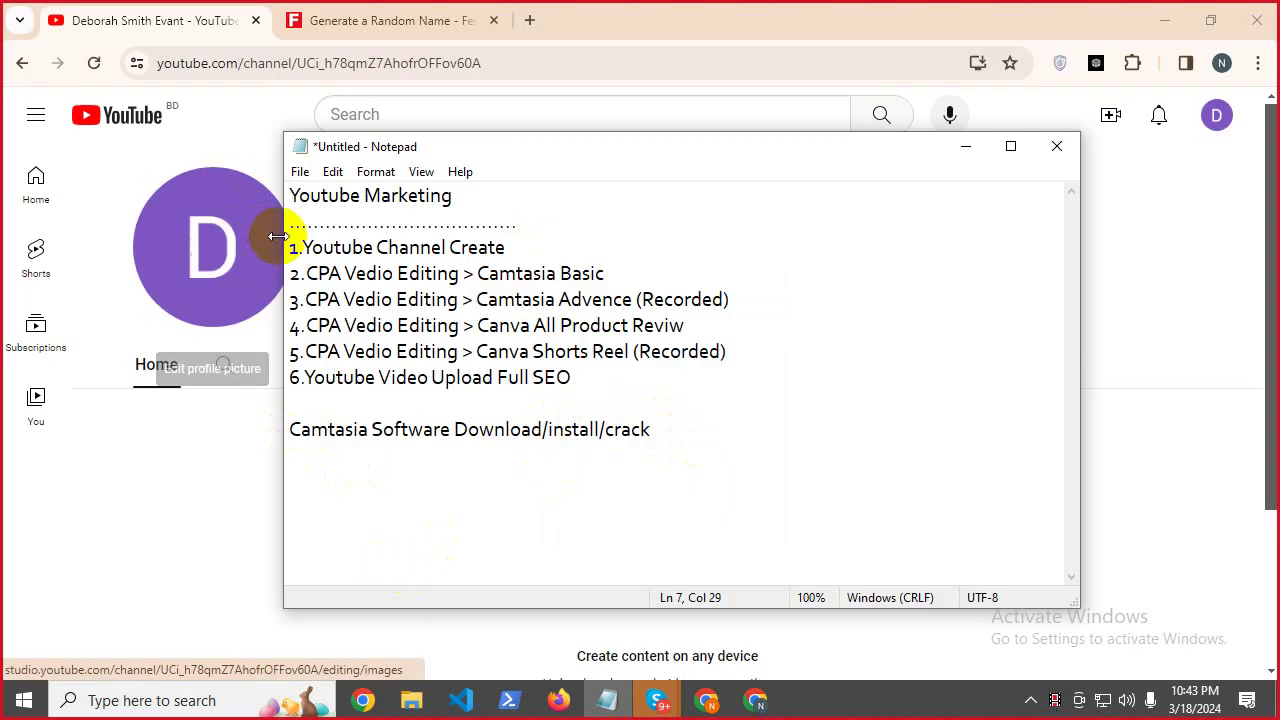
drag(292, 192, 607, 369)
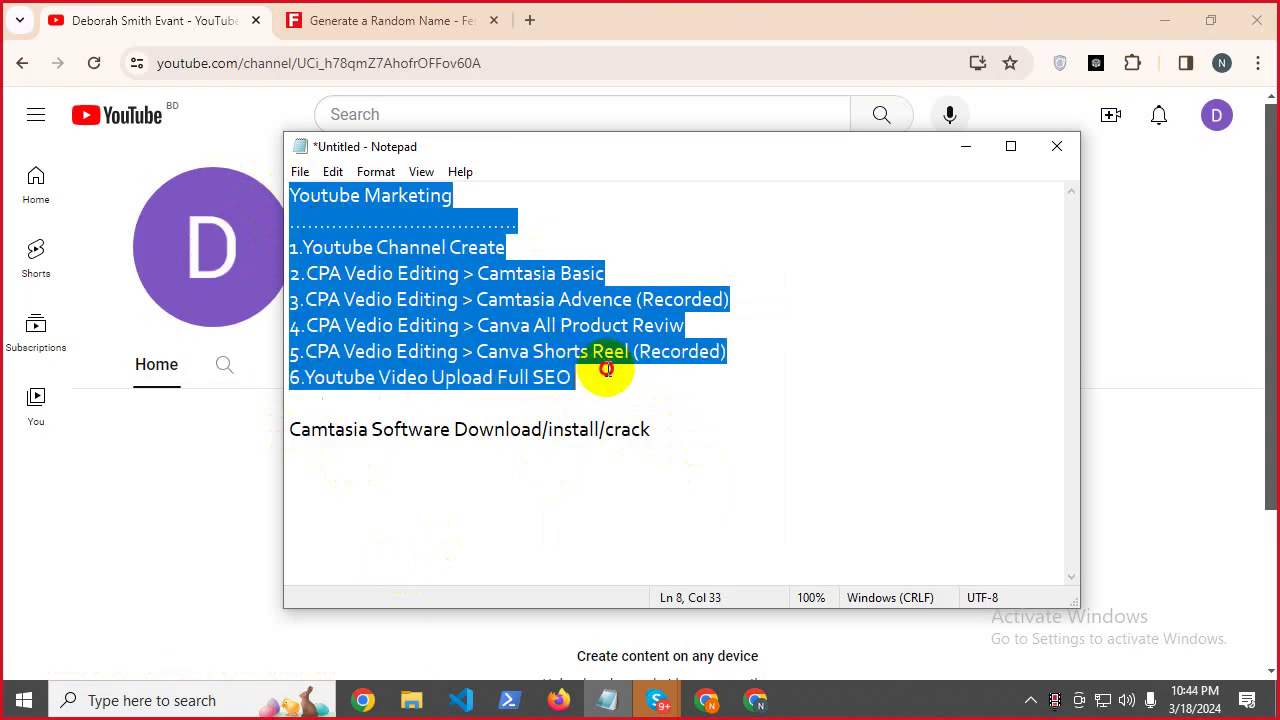
click(428, 298)
drag(292, 247, 574, 368)
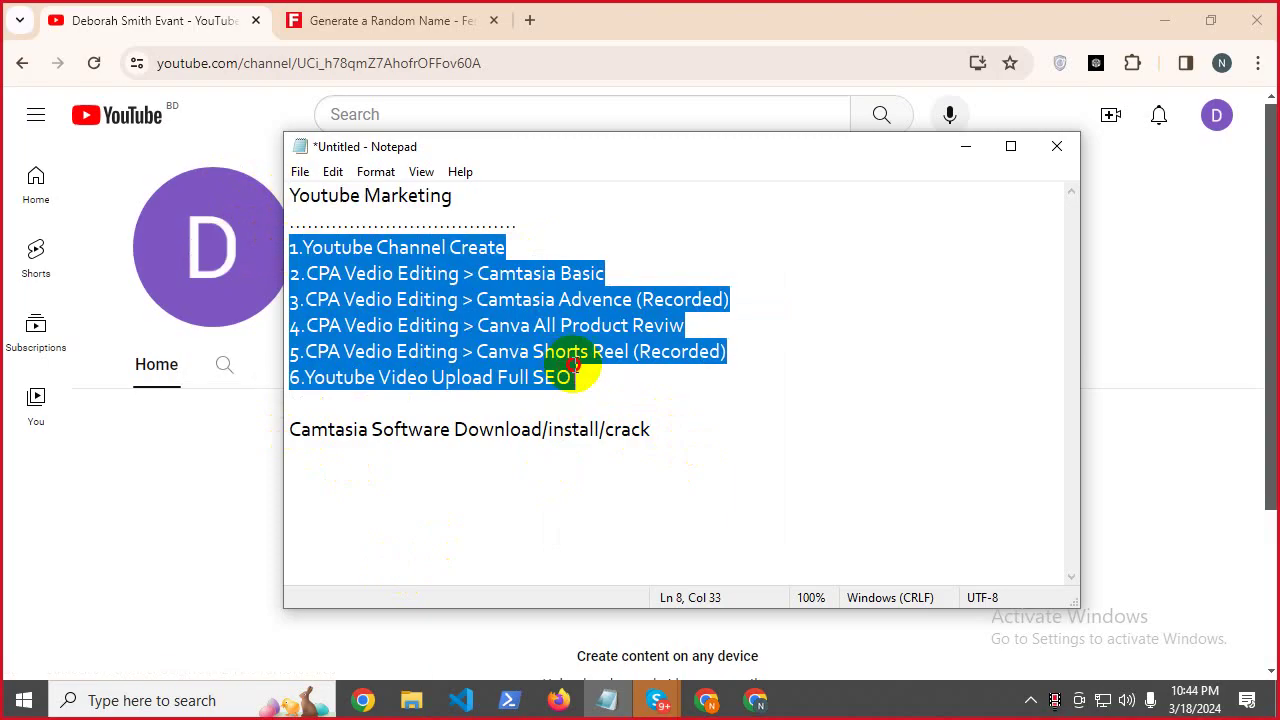
key(Delete)
key(Delete)
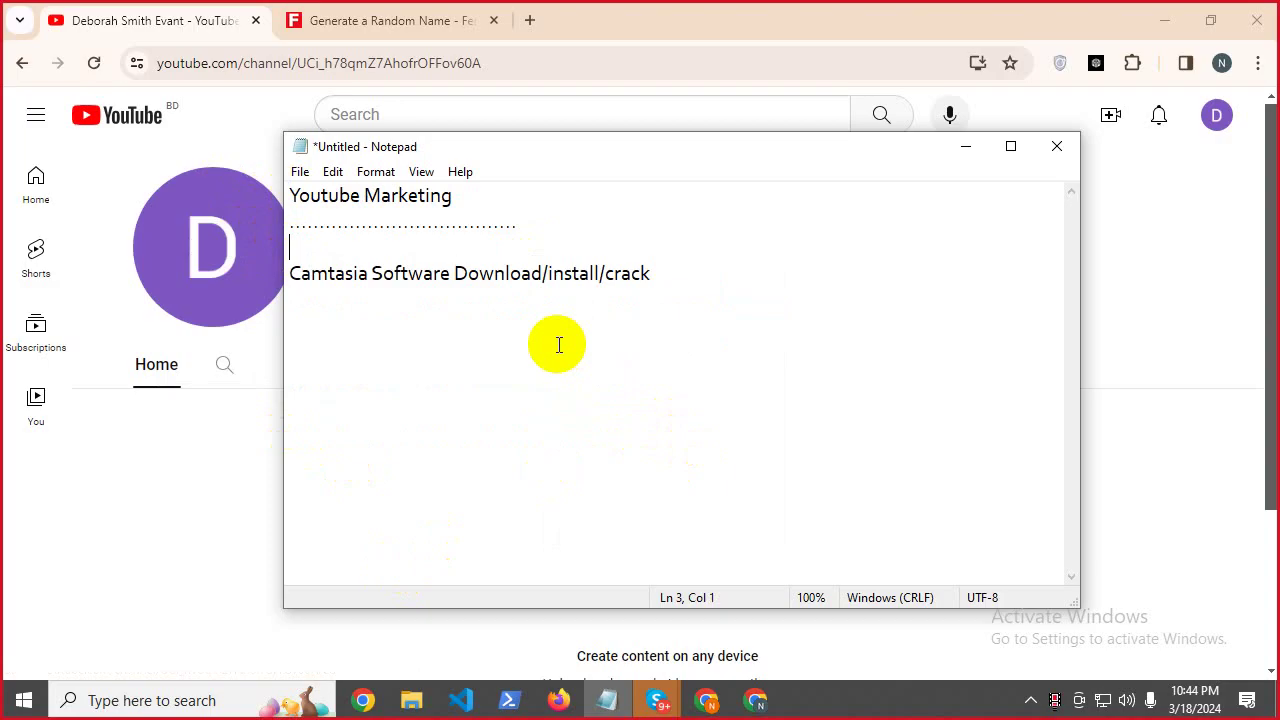
key(Delete)
Prefix the Camtasia line with ">" and add the entry ">Channel Create" on a new line below it.
click(689, 245)
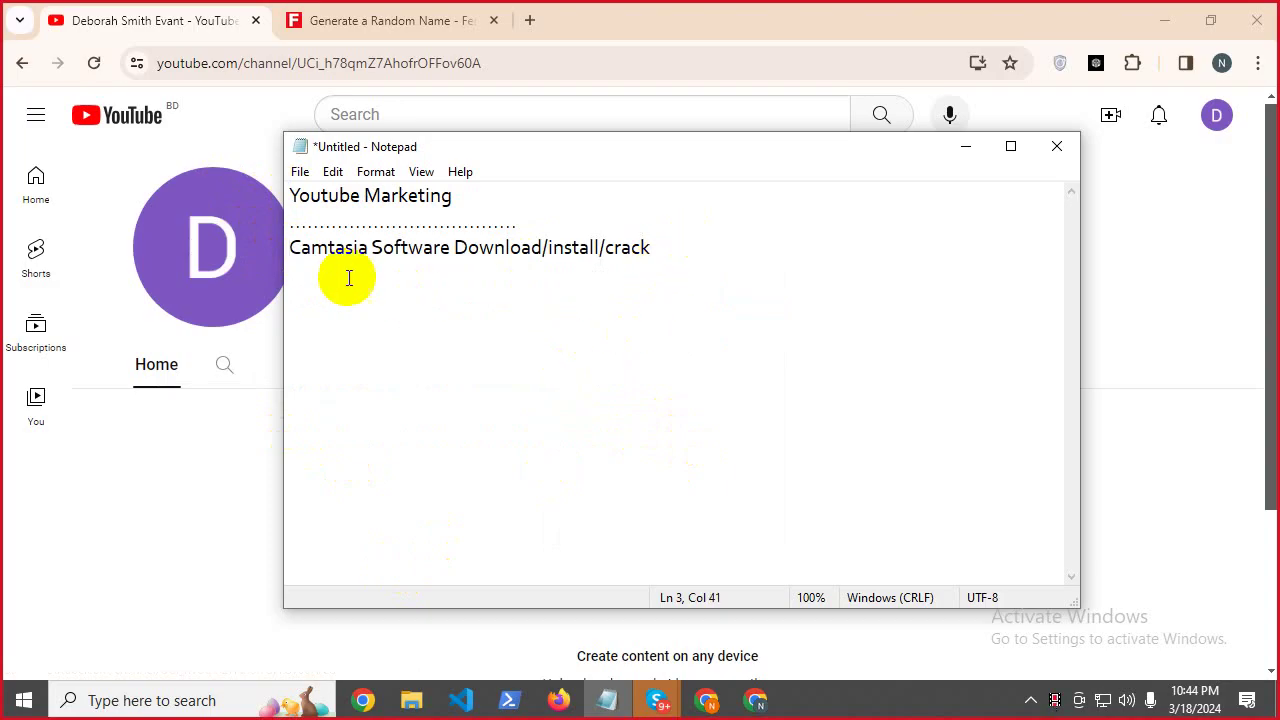
click(291, 249)
text(>)
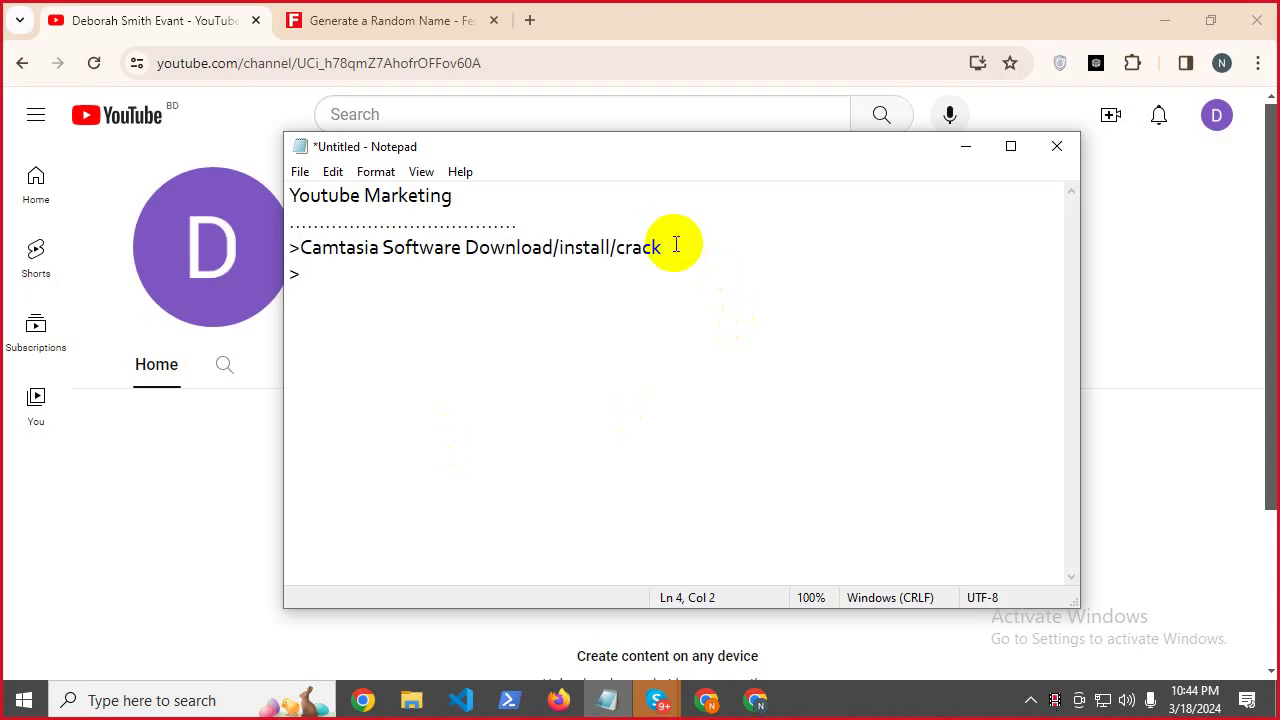
text(Channel Create)
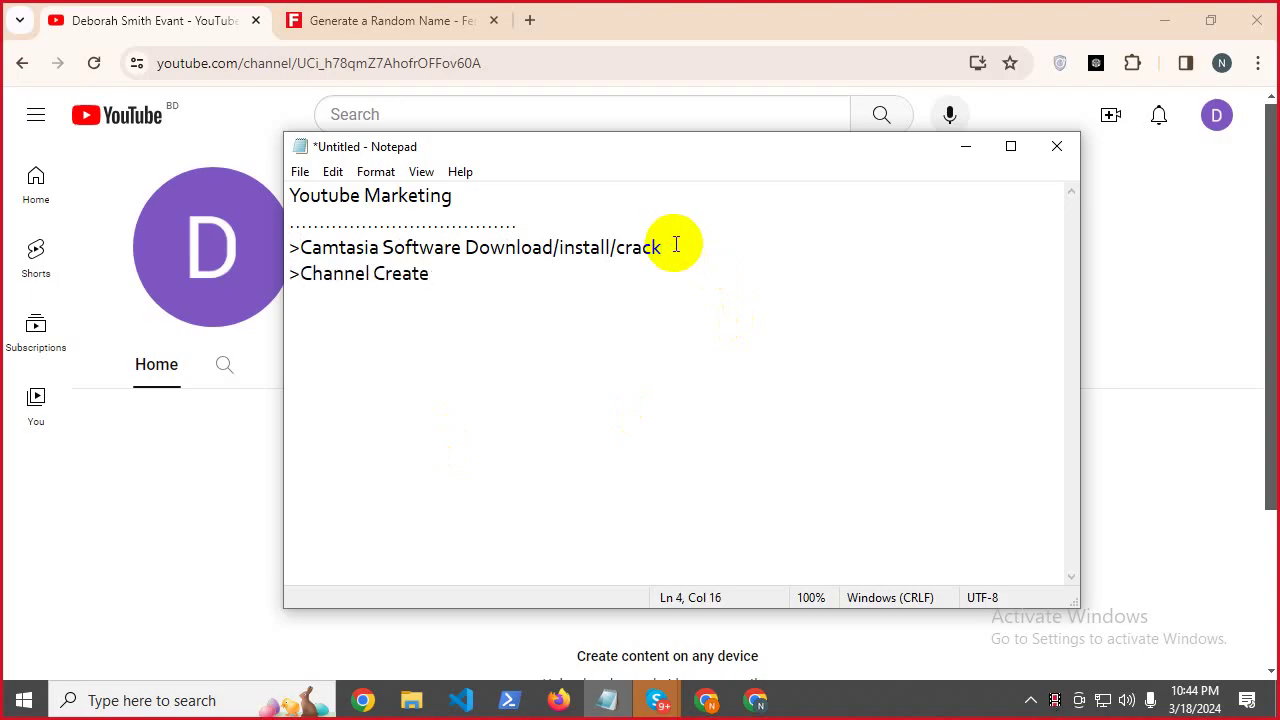
Reword the second entry as ">Brand Channel Create" and start a new line with ">" below it.
drag(374, 274, 431, 275)
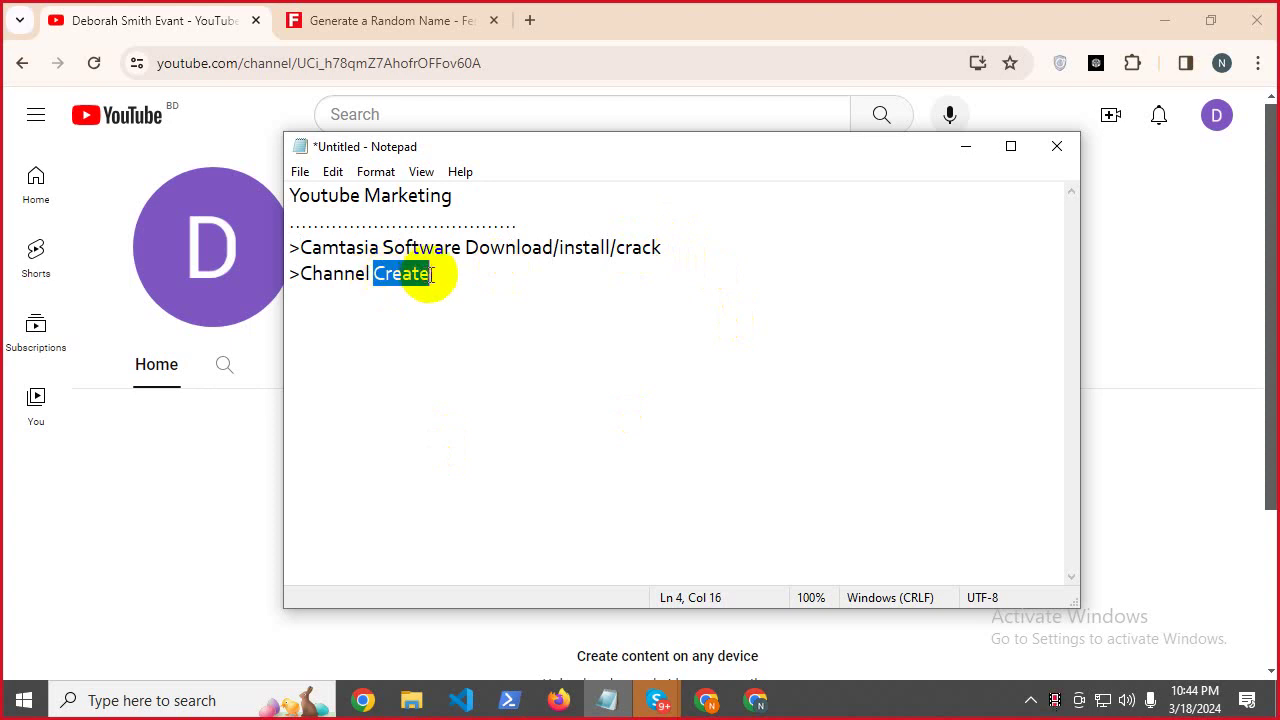
right_click(431, 275)
click(495, 318)
click(309, 272)
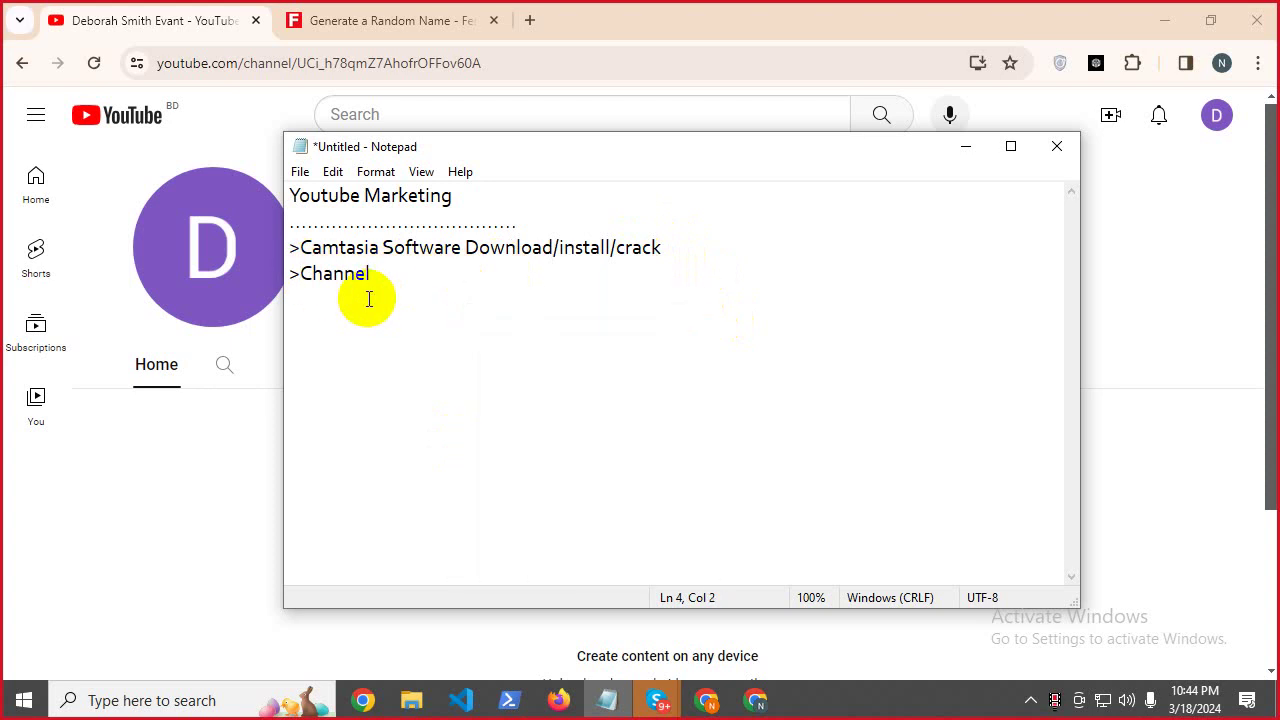
text(Brand)
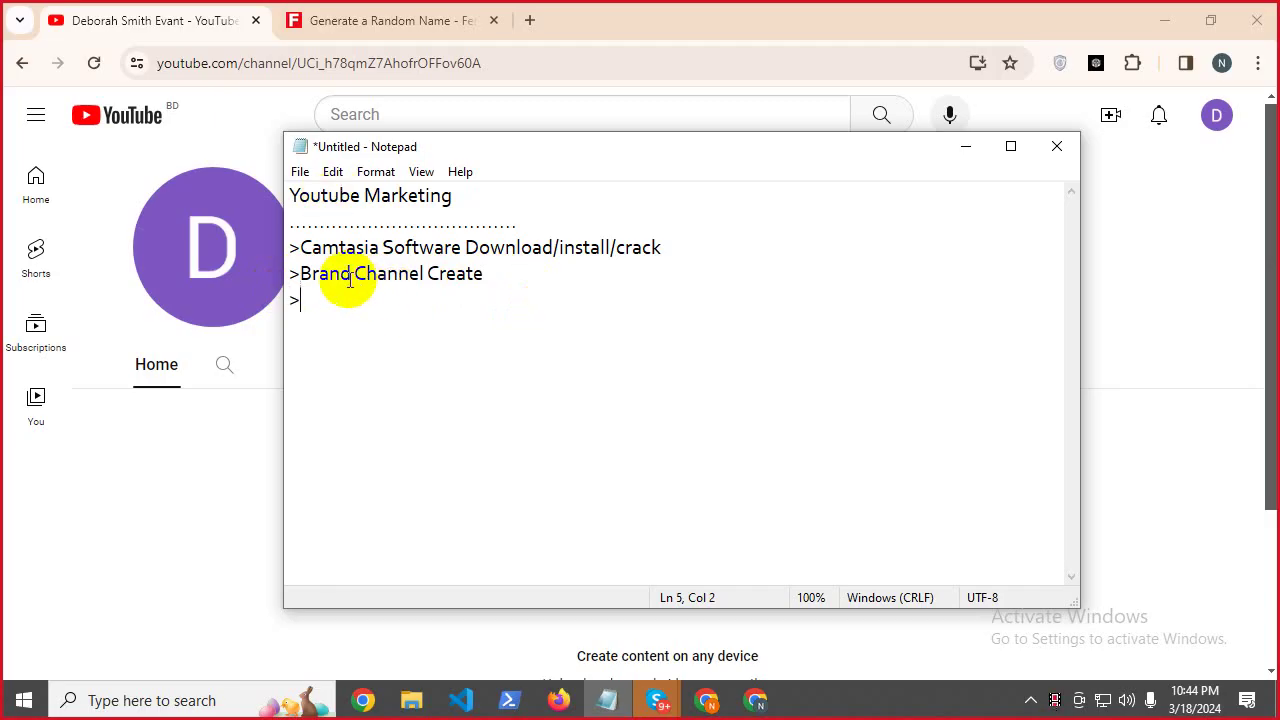
Copy the word "Channel" into the third line and complete that entry as ">Channel Customization".
drag(354, 274, 429, 277)
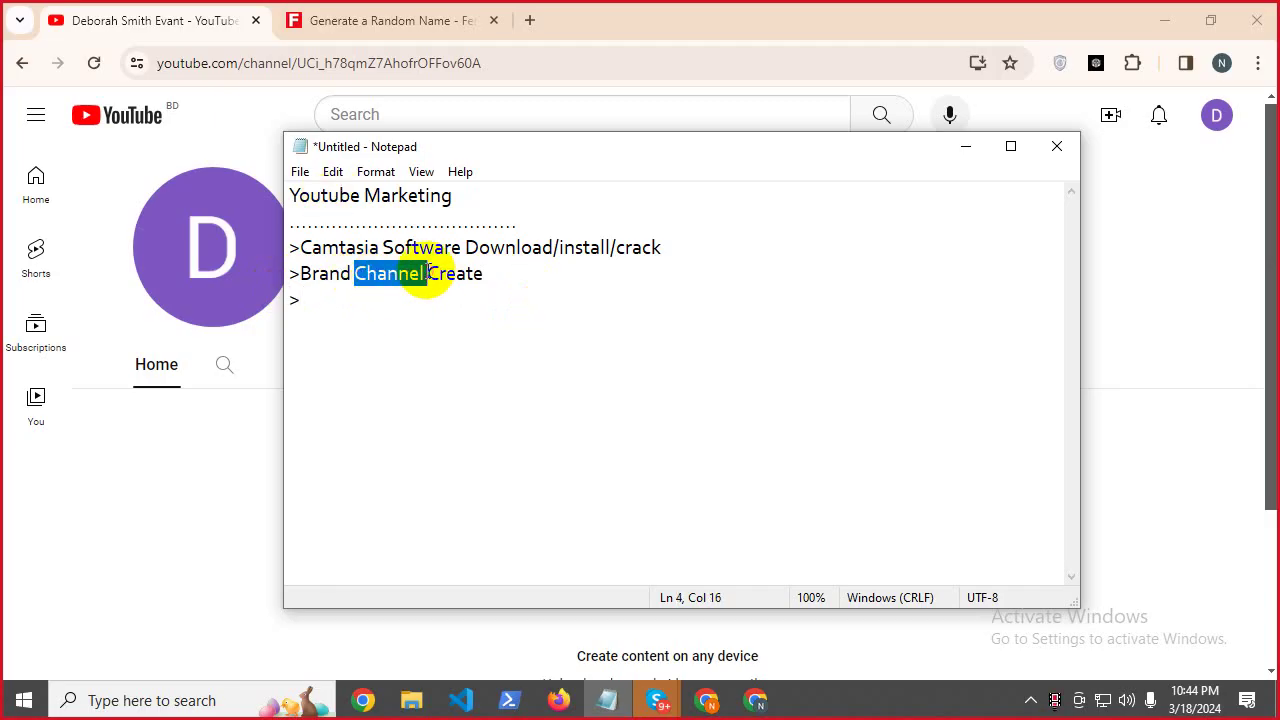
right_click(429, 277)
click(482, 336)
click(353, 318)
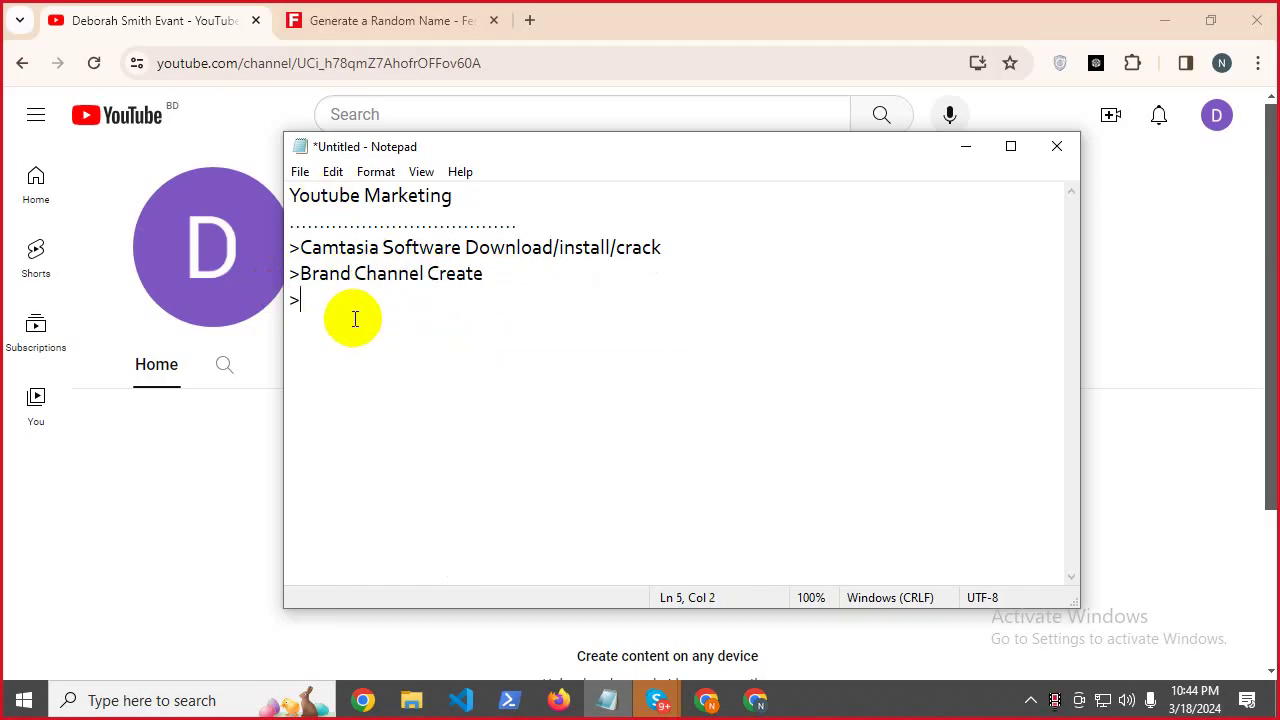
key(ctrl+v)
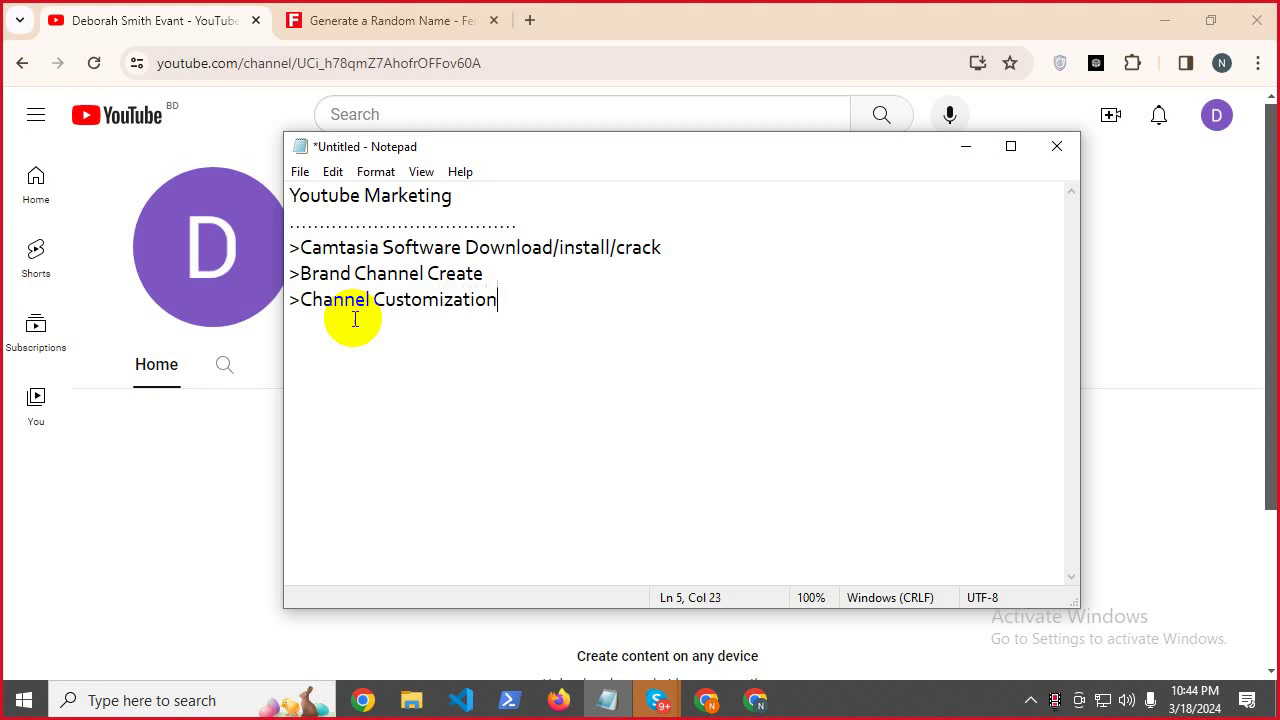
Return to the YouTube channel page, open its channel customization in YouTube Studio, and dismiss the welcome dialog.
click(230, 488)
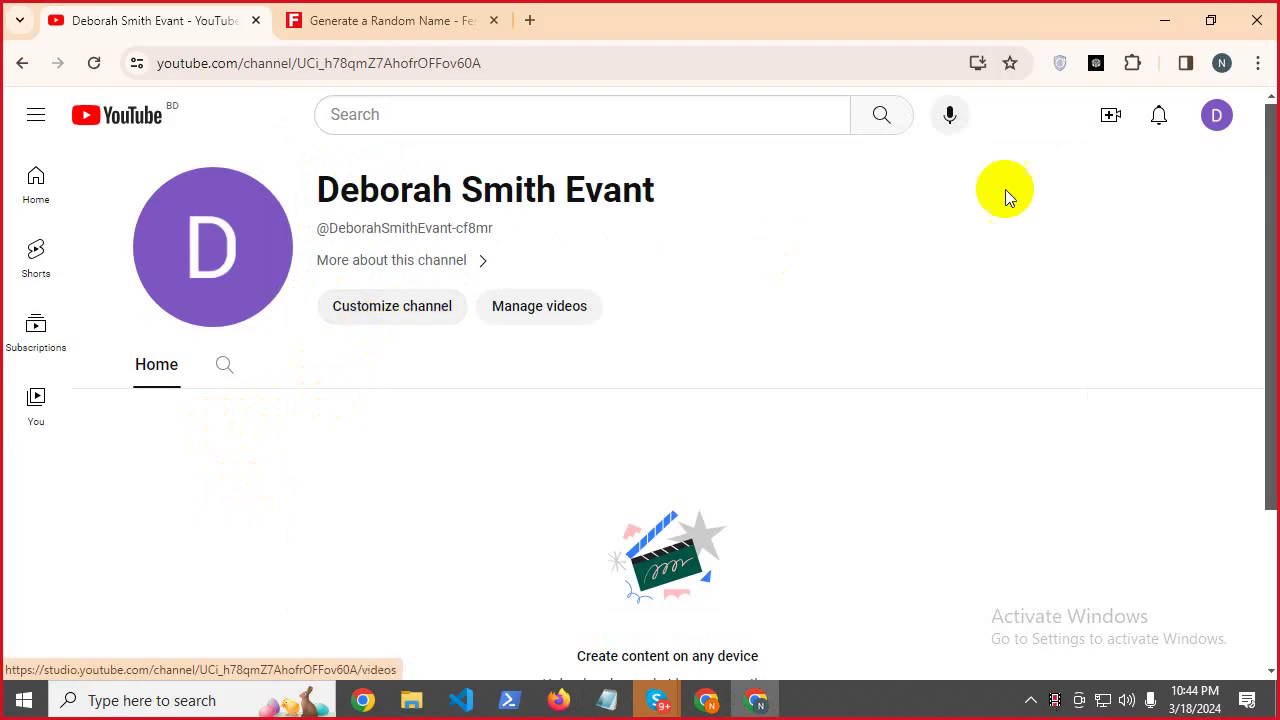
click(1218, 114)
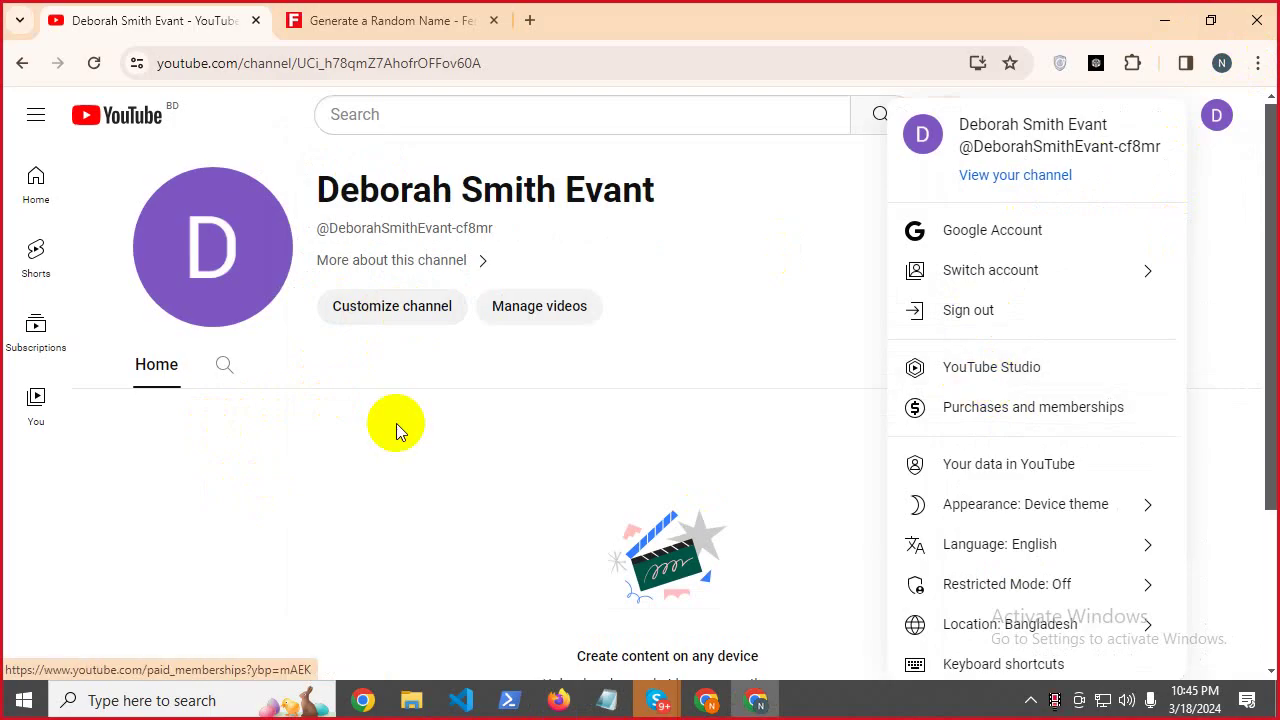
click(368, 318)
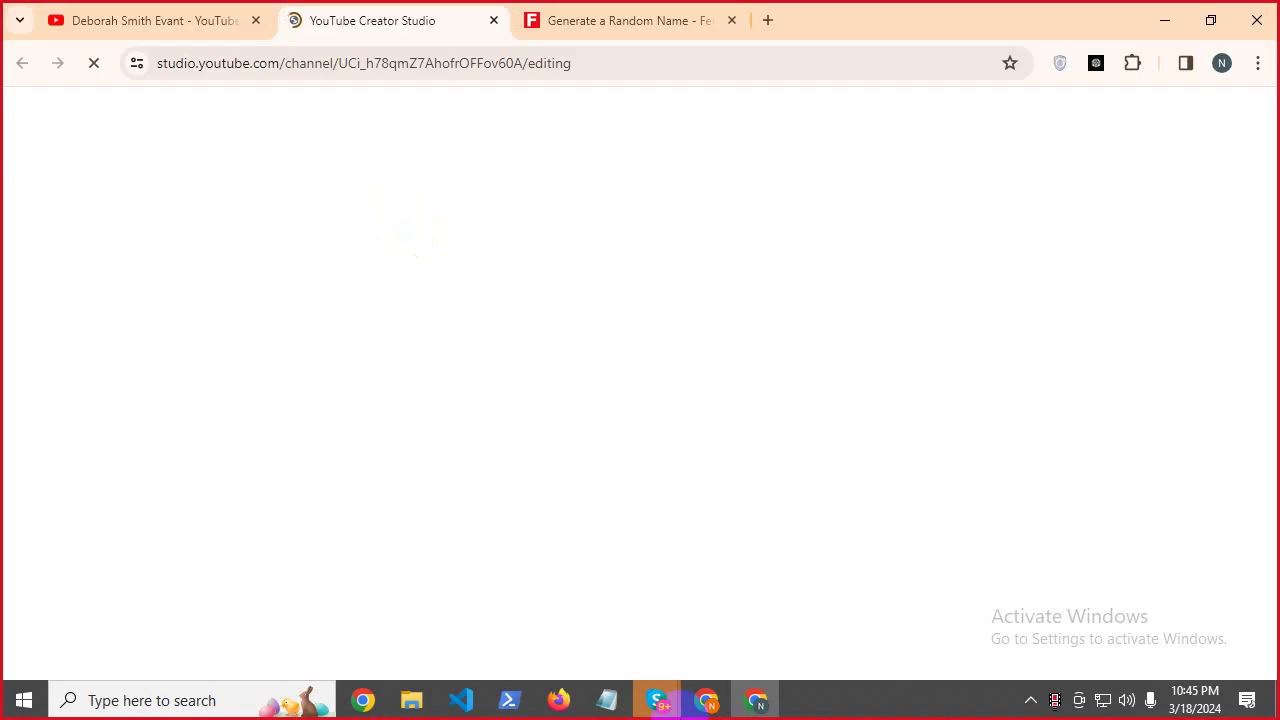
click(612, 700)
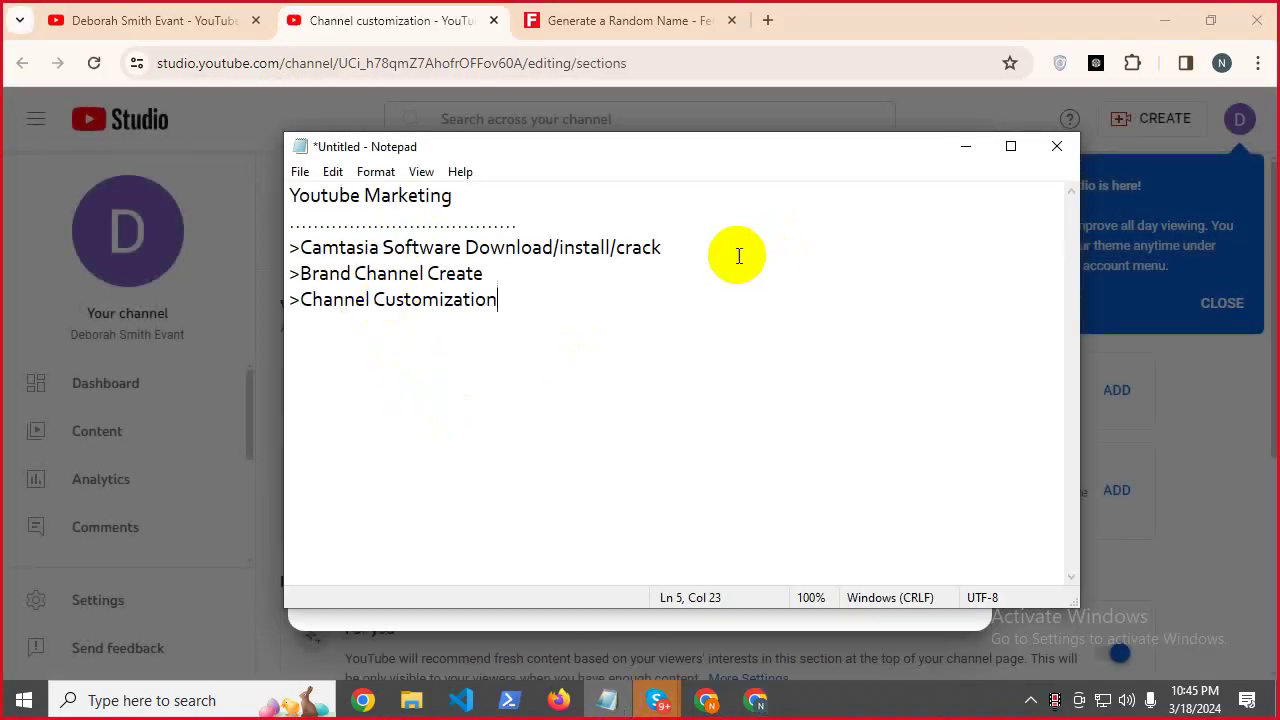
click(967, 156)
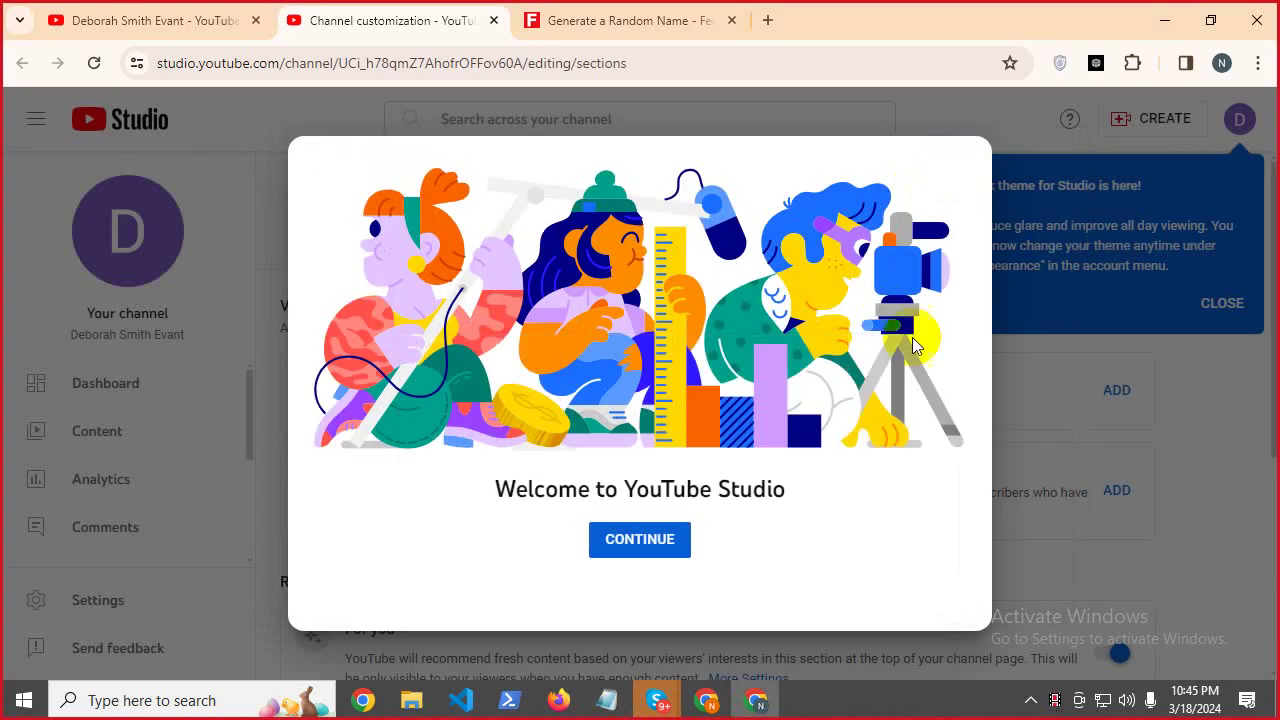
click(656, 550)
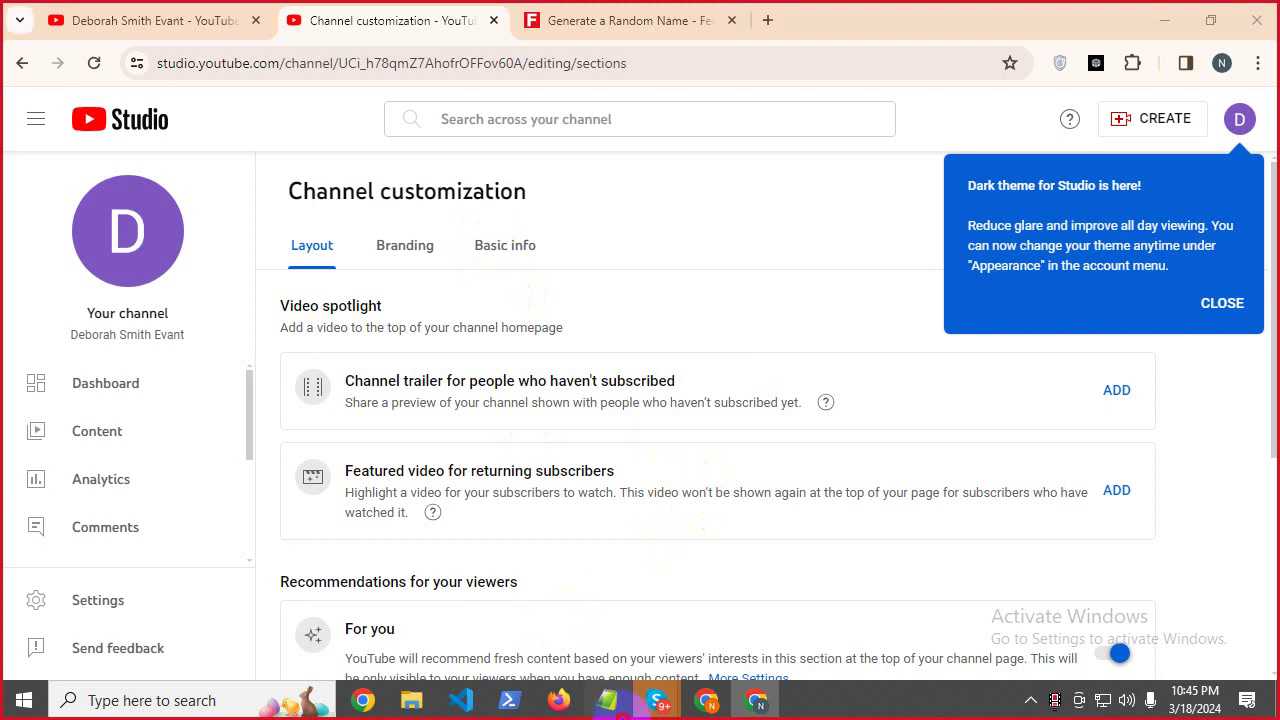
Look over the notes and the channel customization layout settings, and open the Branding settings.
click(607, 700)
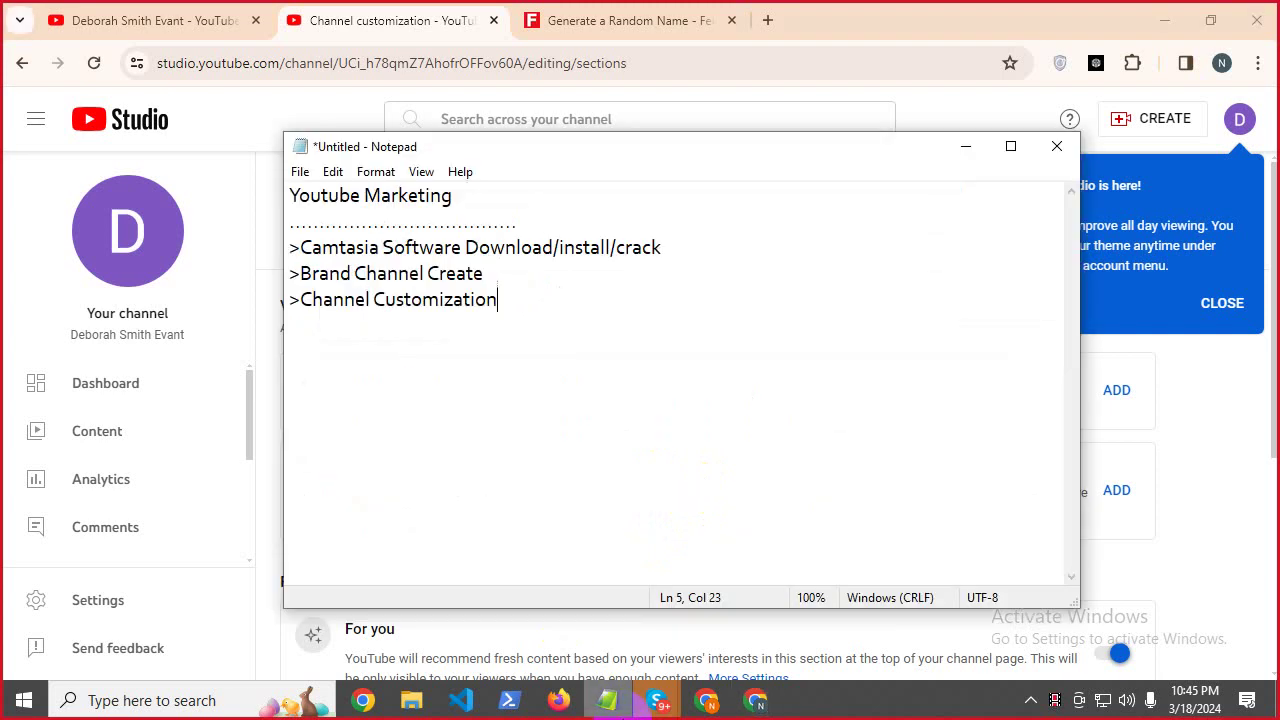
click(627, 714)
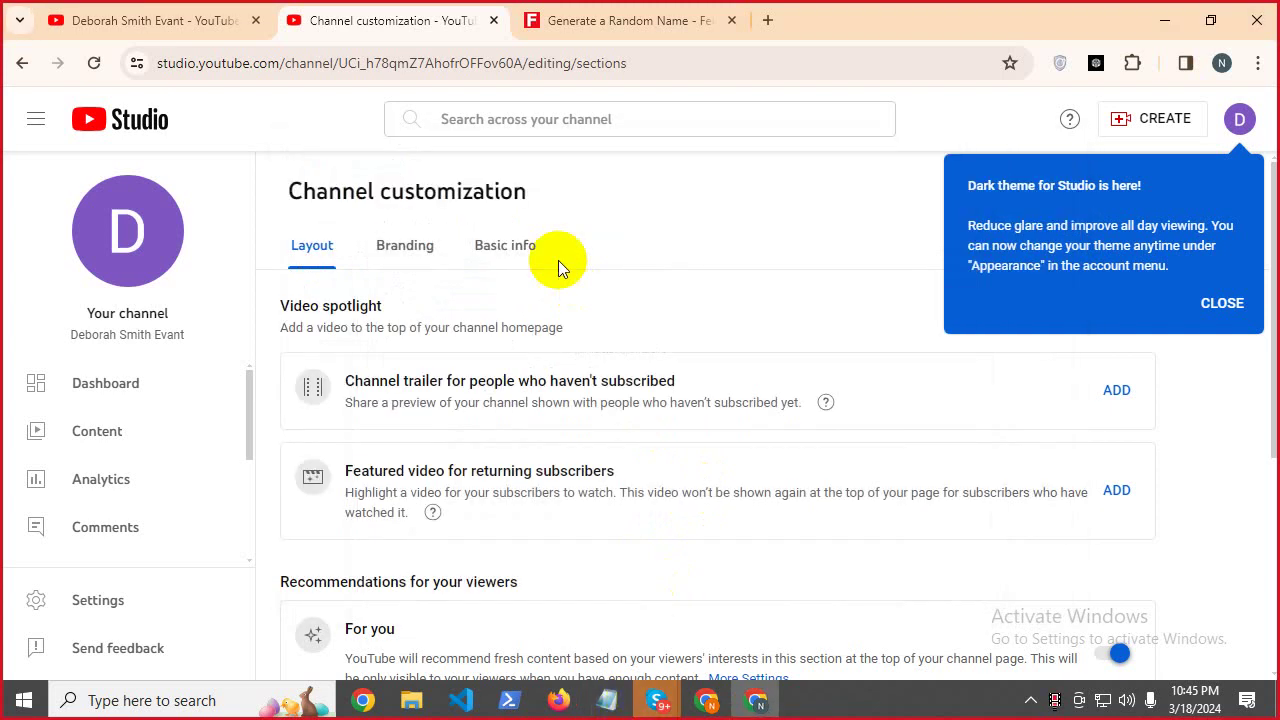
scroll(674, 270, down, 4)
scroll(578, 618, up, 4)
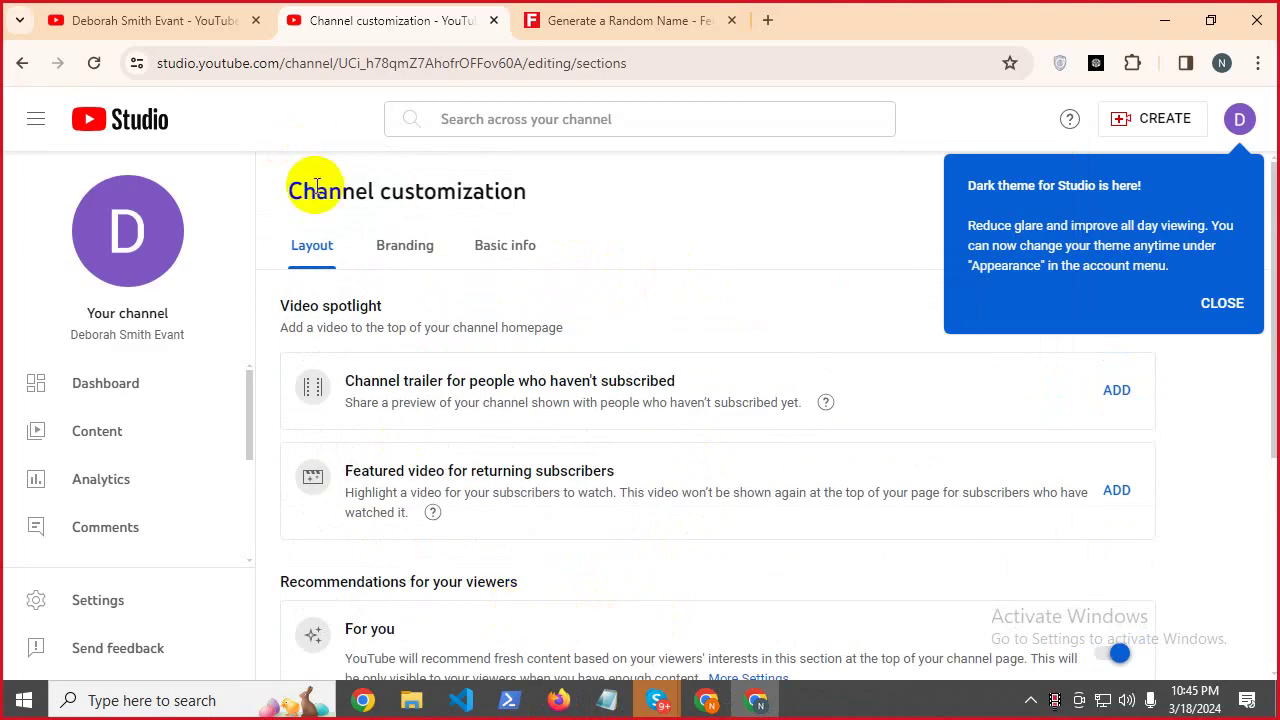
drag(316, 191, 513, 191)
scroll(214, 500, down, 3)
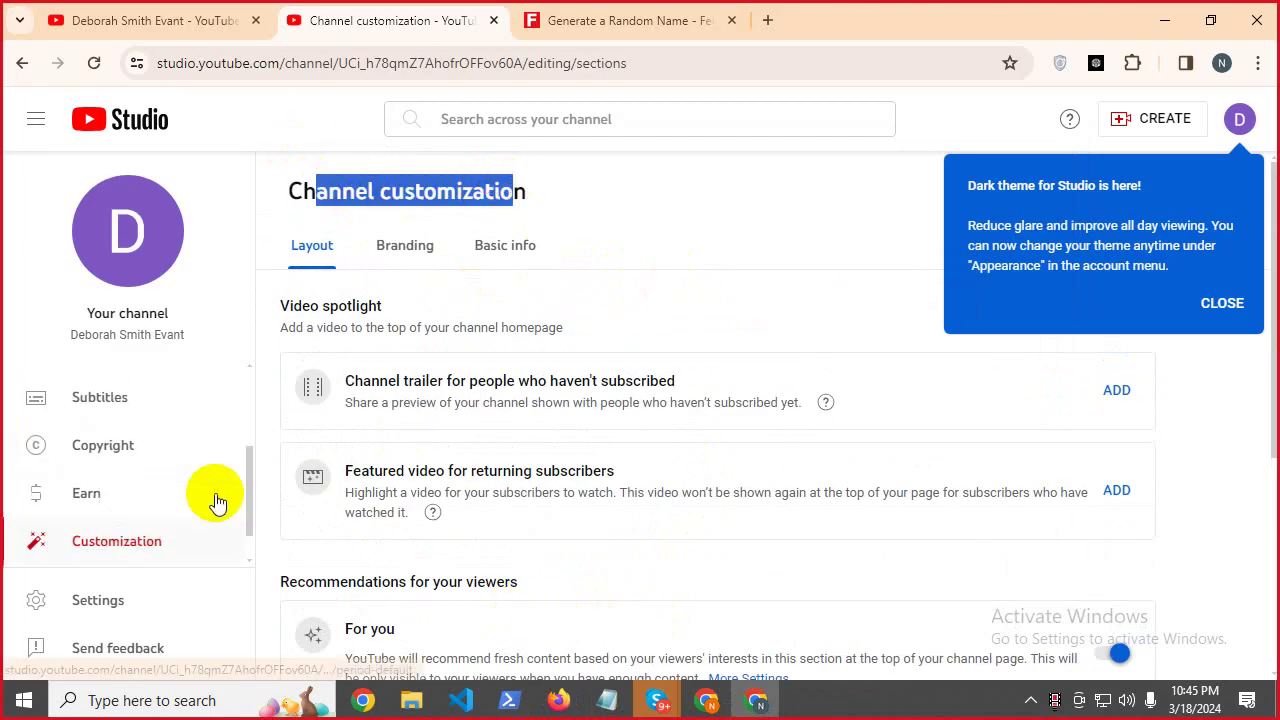
click(397, 250)
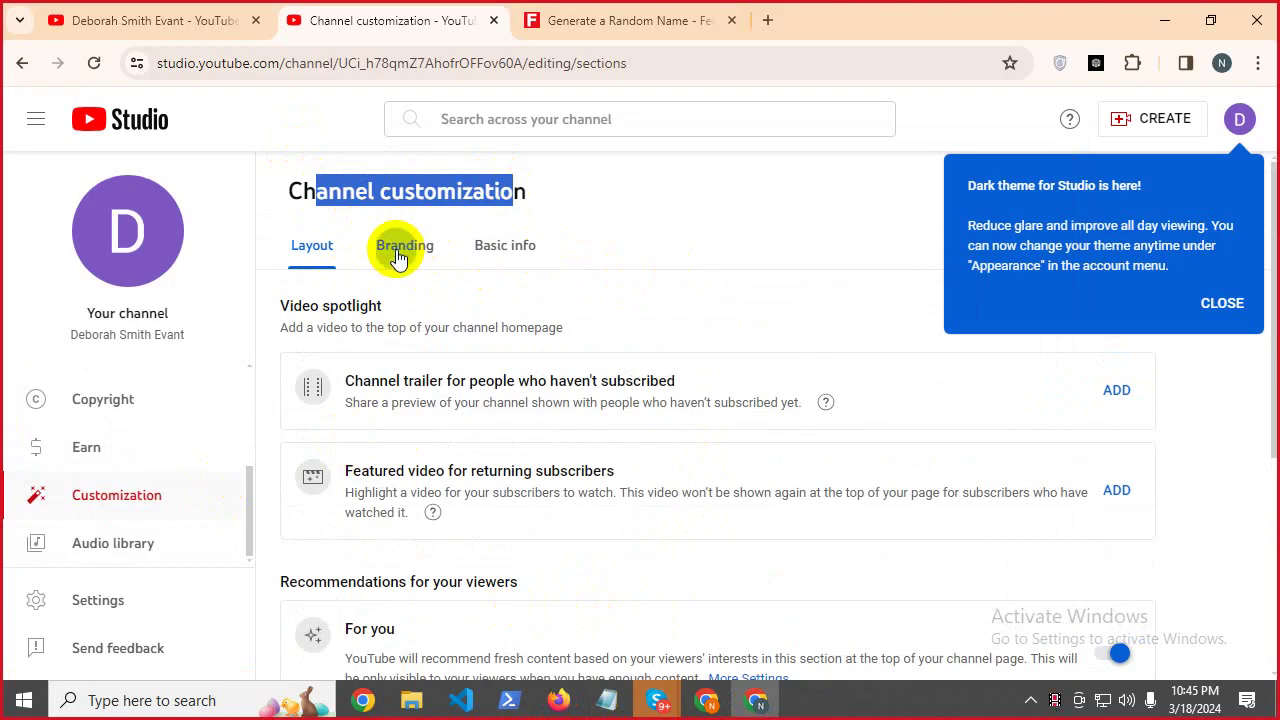
click(649, 190)
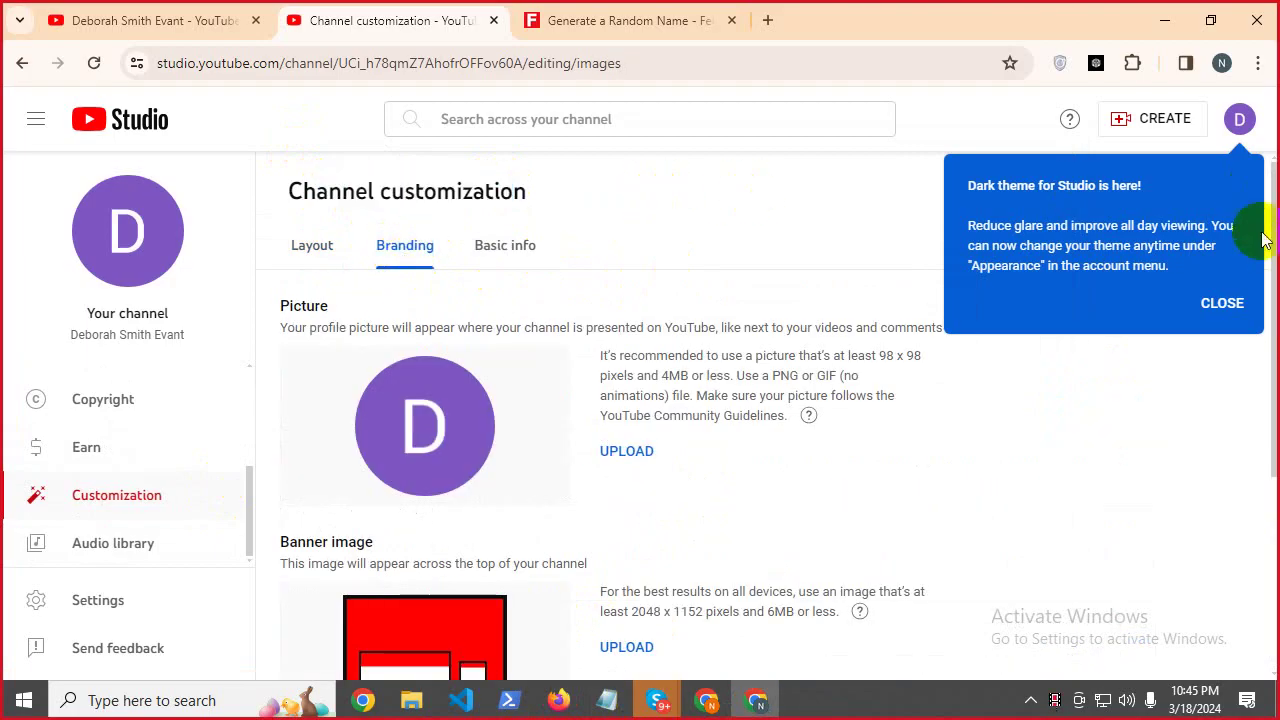
Dismiss the dark theme notice and review the Branding page's picture, banner image and video watermark sections.
click(1221, 303)
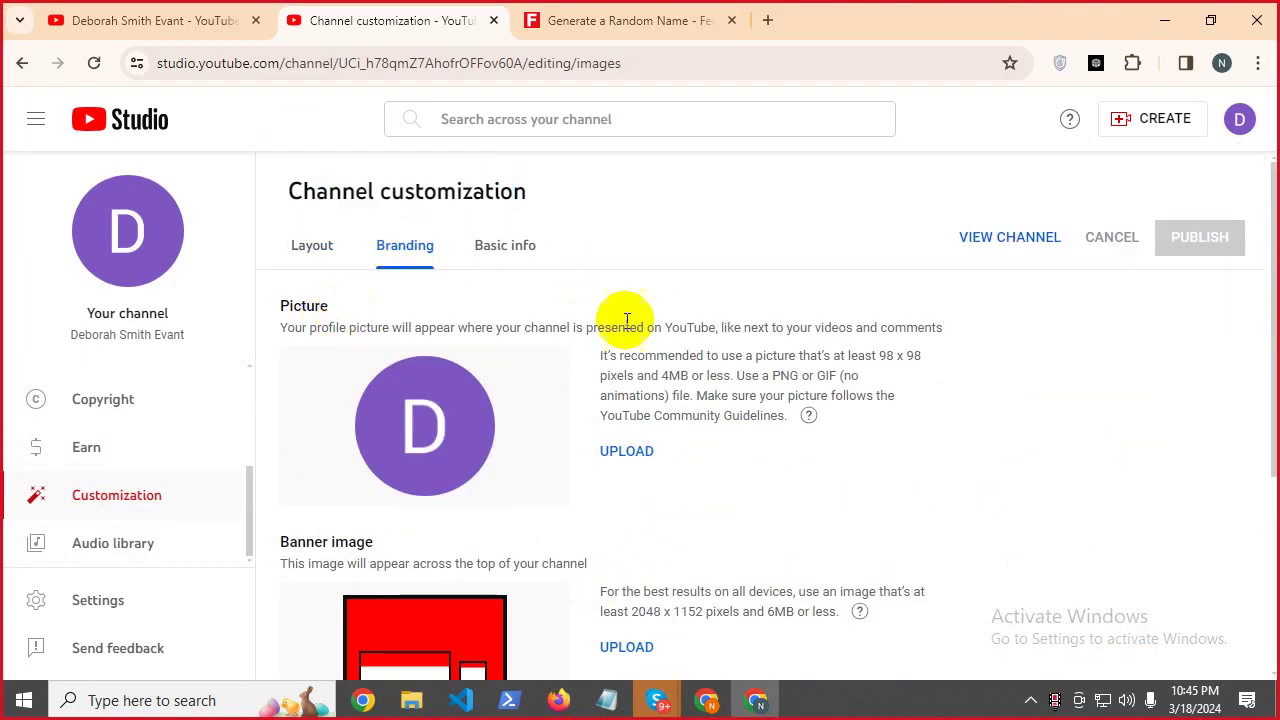
drag(290, 304, 509, 297)
scroll(676, 312, down, 1)
scroll(676, 312, down, 3)
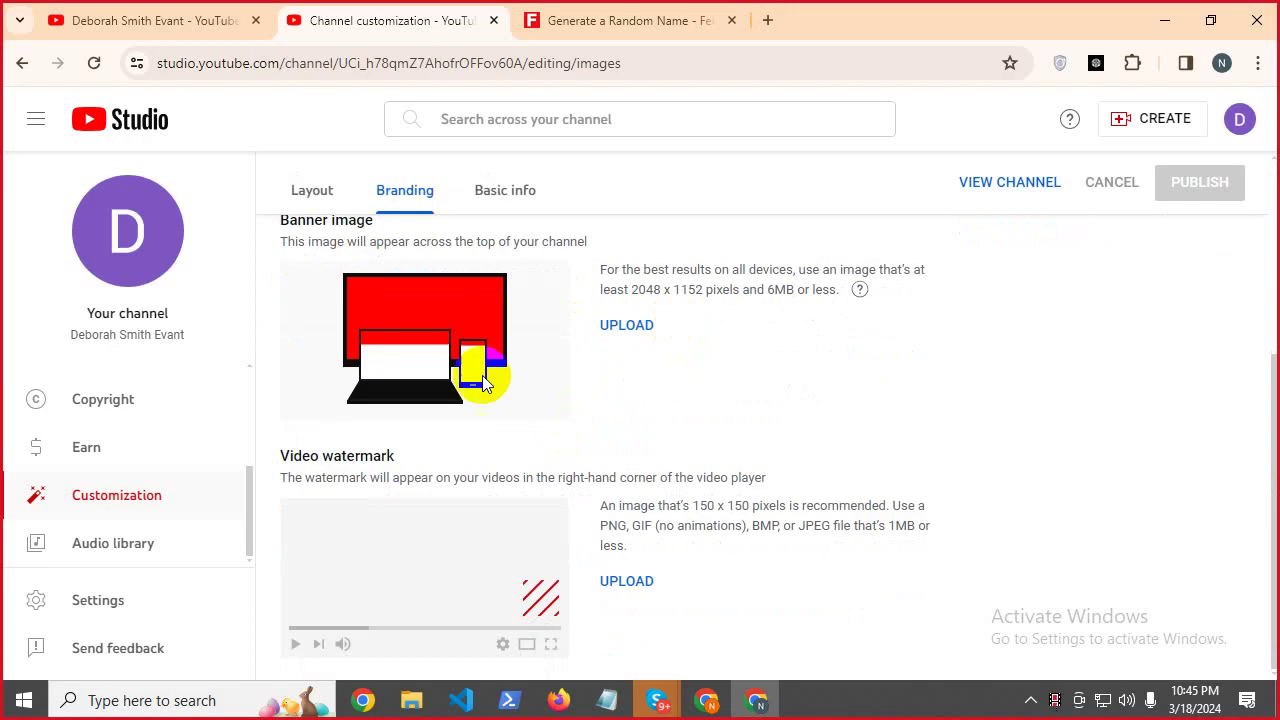
drag(357, 241, 540, 242)
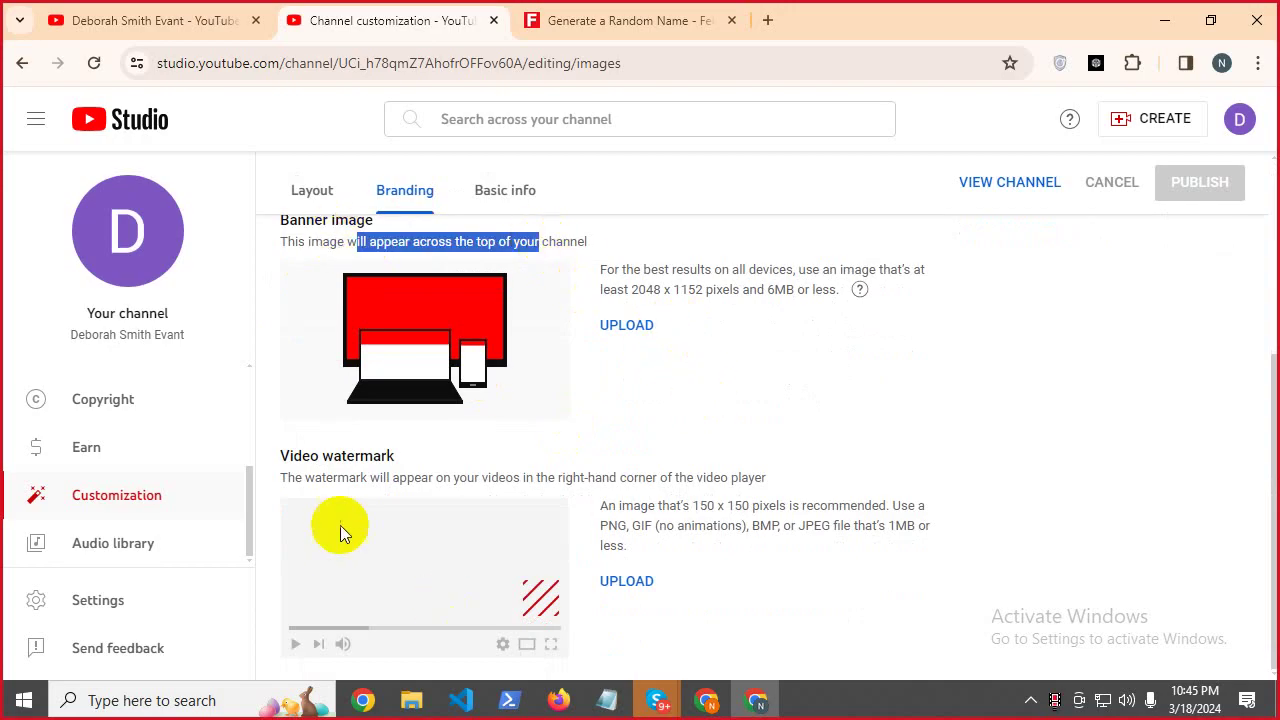
drag(607, 525, 828, 505)
scroll(600, 478, up, 3)
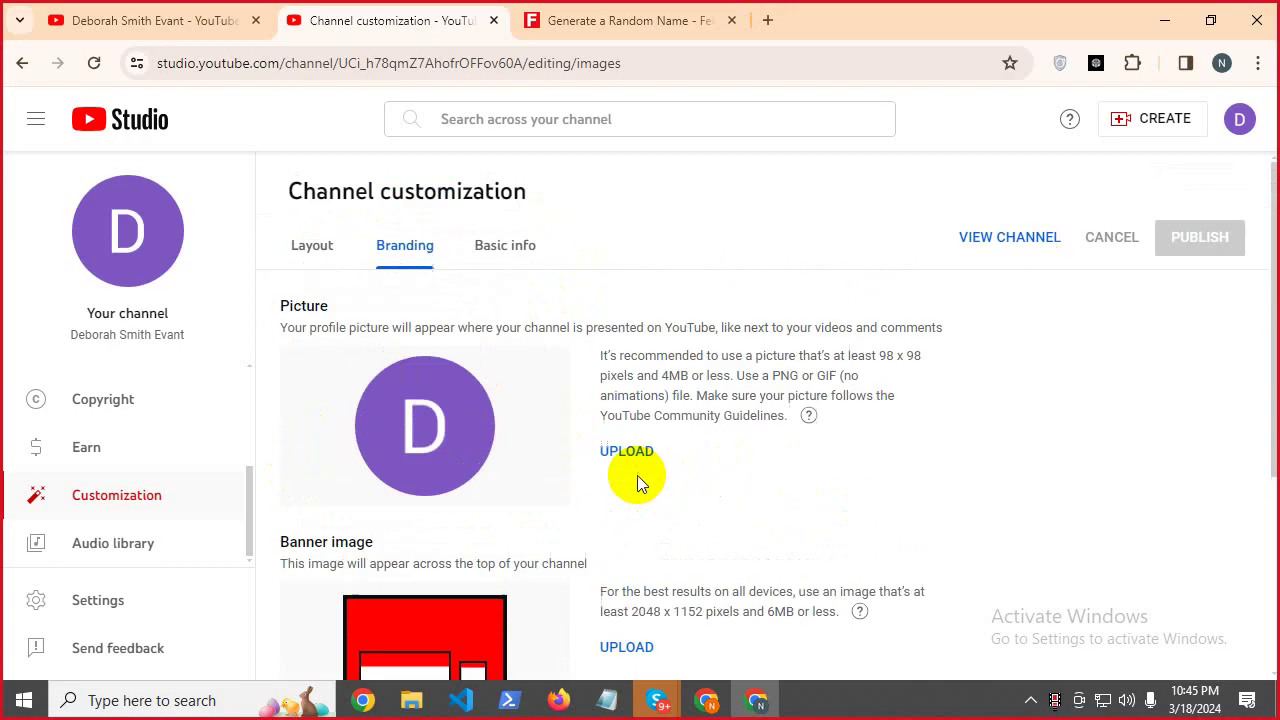
Open a new browser tab for a web search.
click(769, 20)
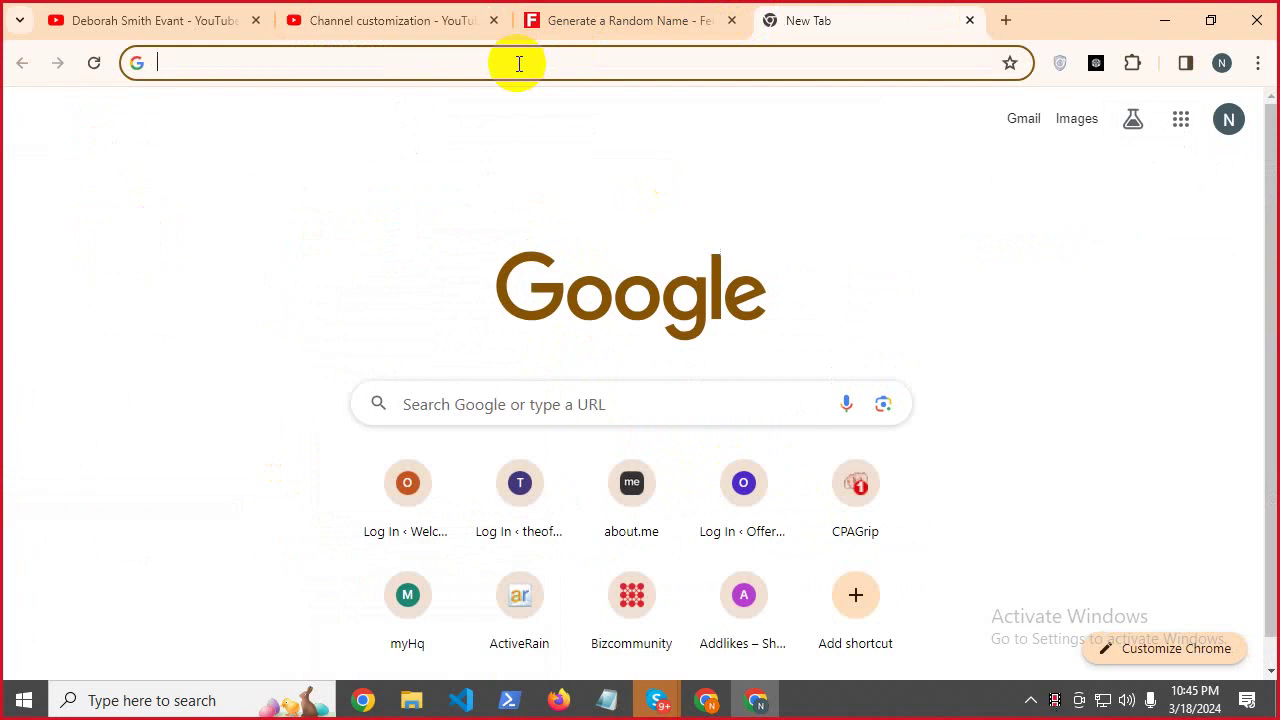
text(uni)
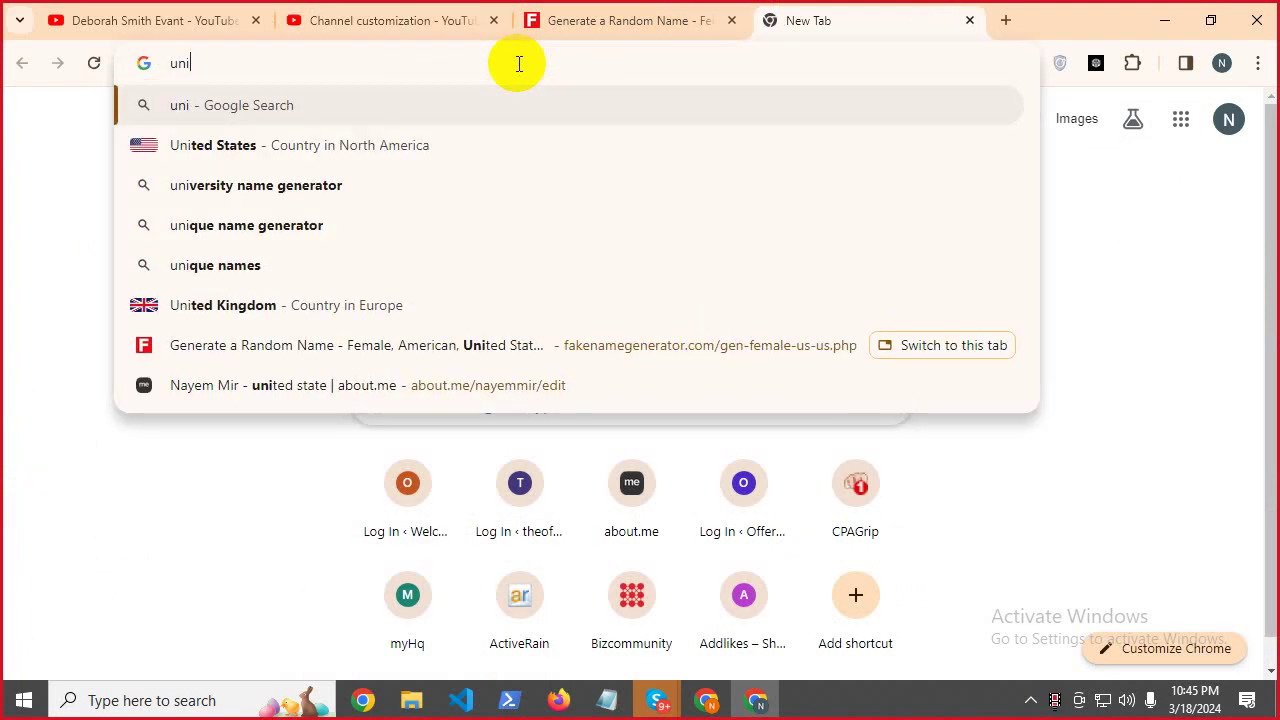
key(BackSpace)
key(BackSpace)
key(BackSpace)
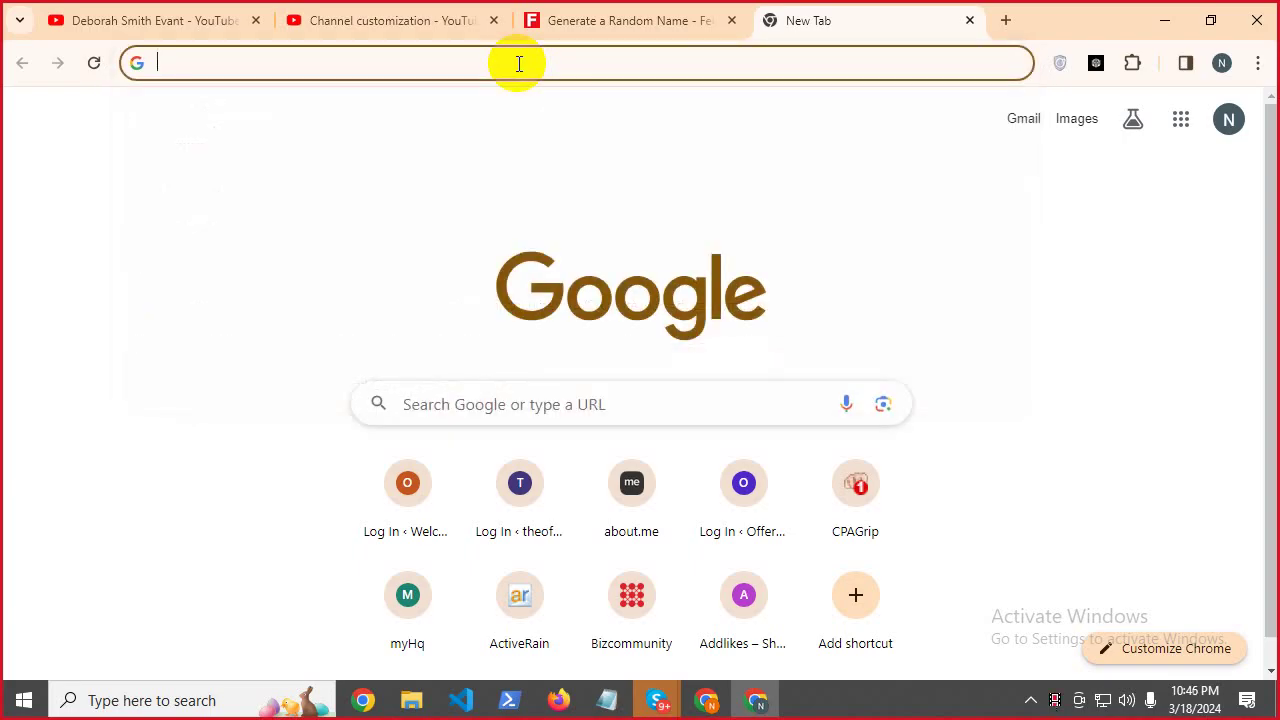
Search Google for "calofornia beauty girl photo" and show only the image results.
text(c)
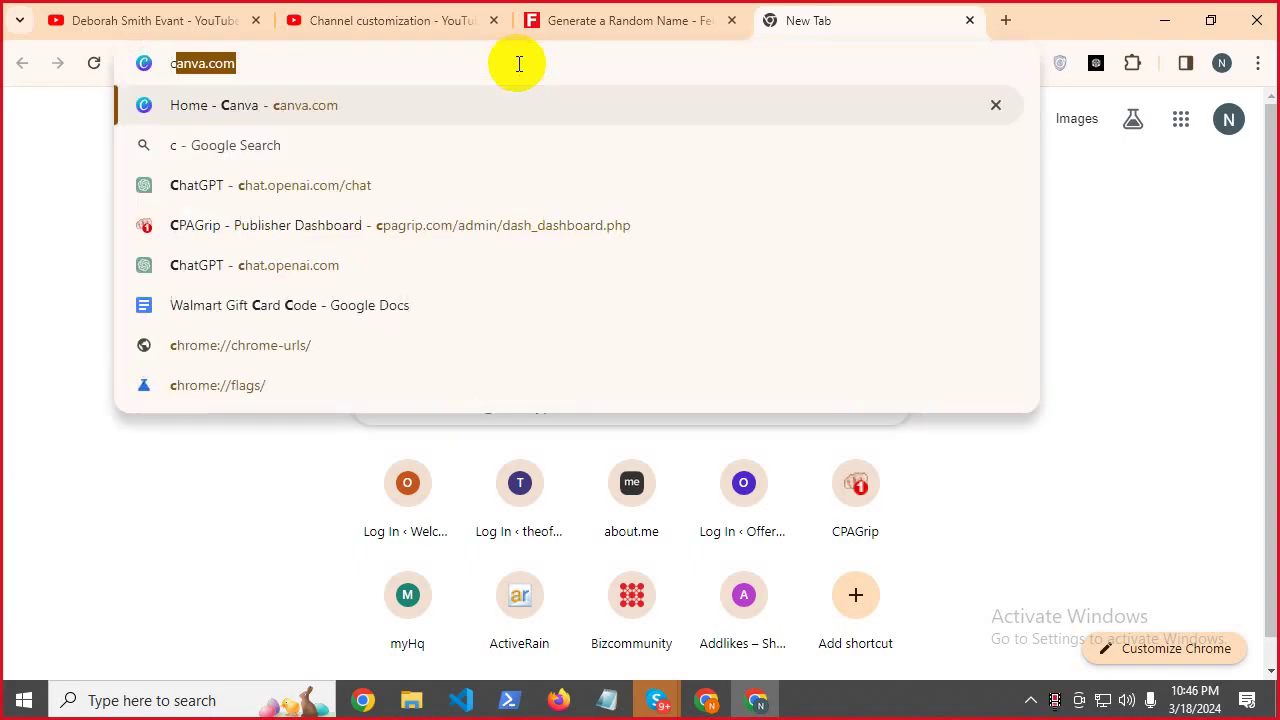
text(alofornia)
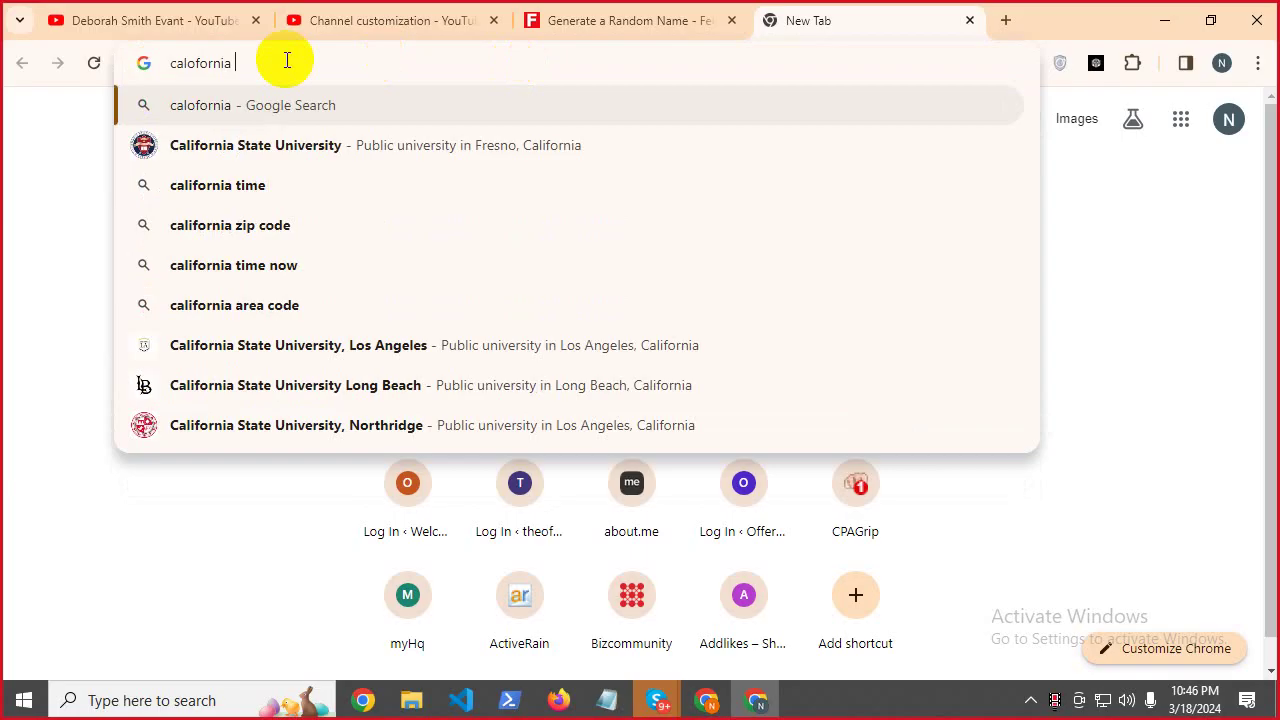
text(be)
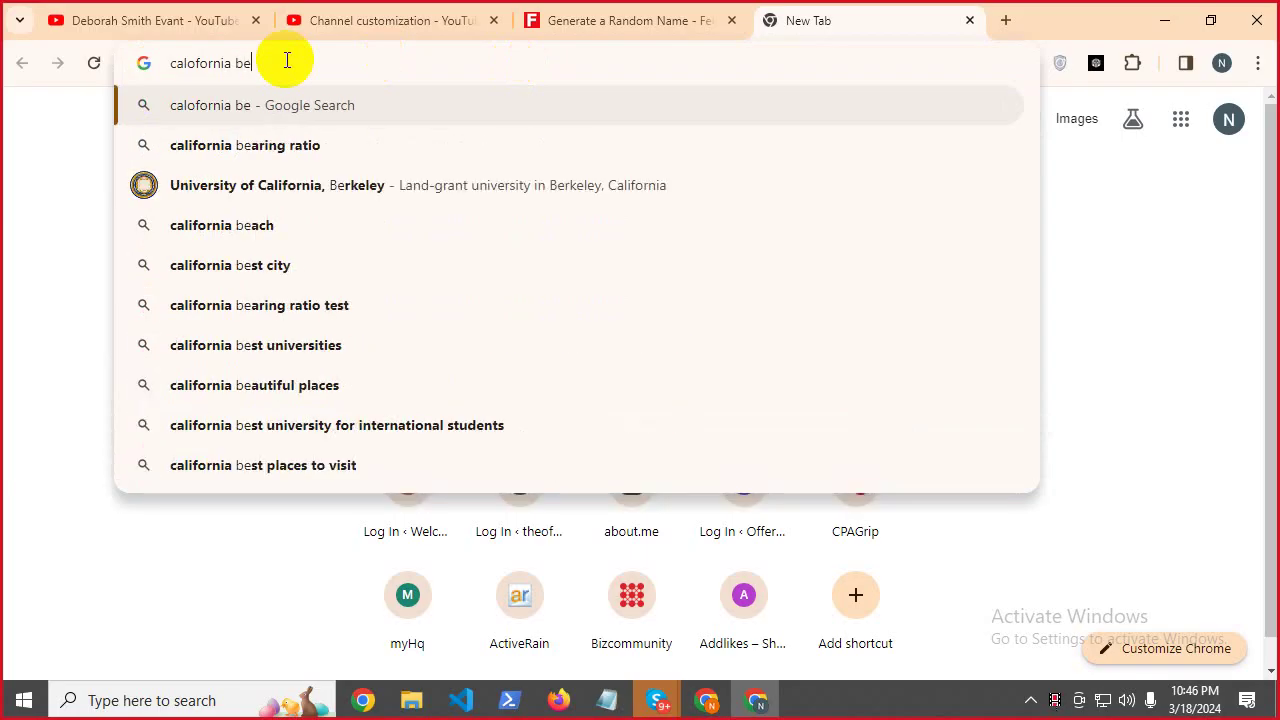
text(auty)
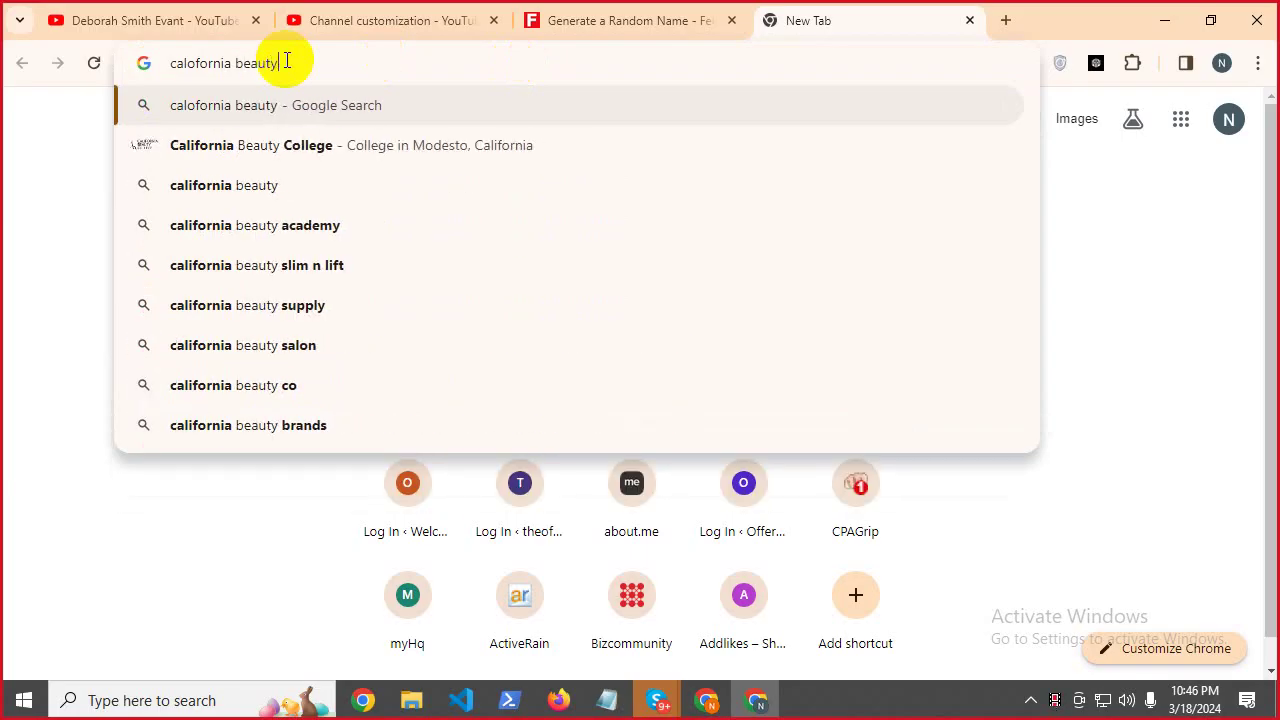
text( gir)
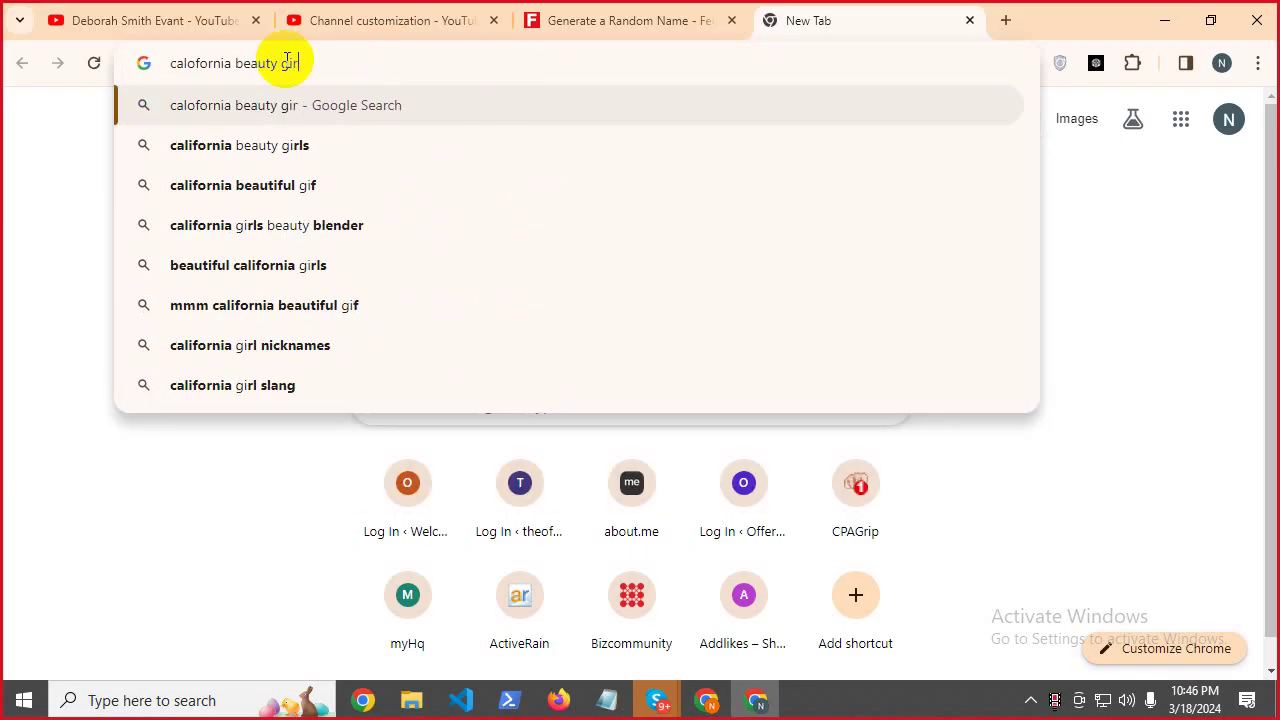
text(l)
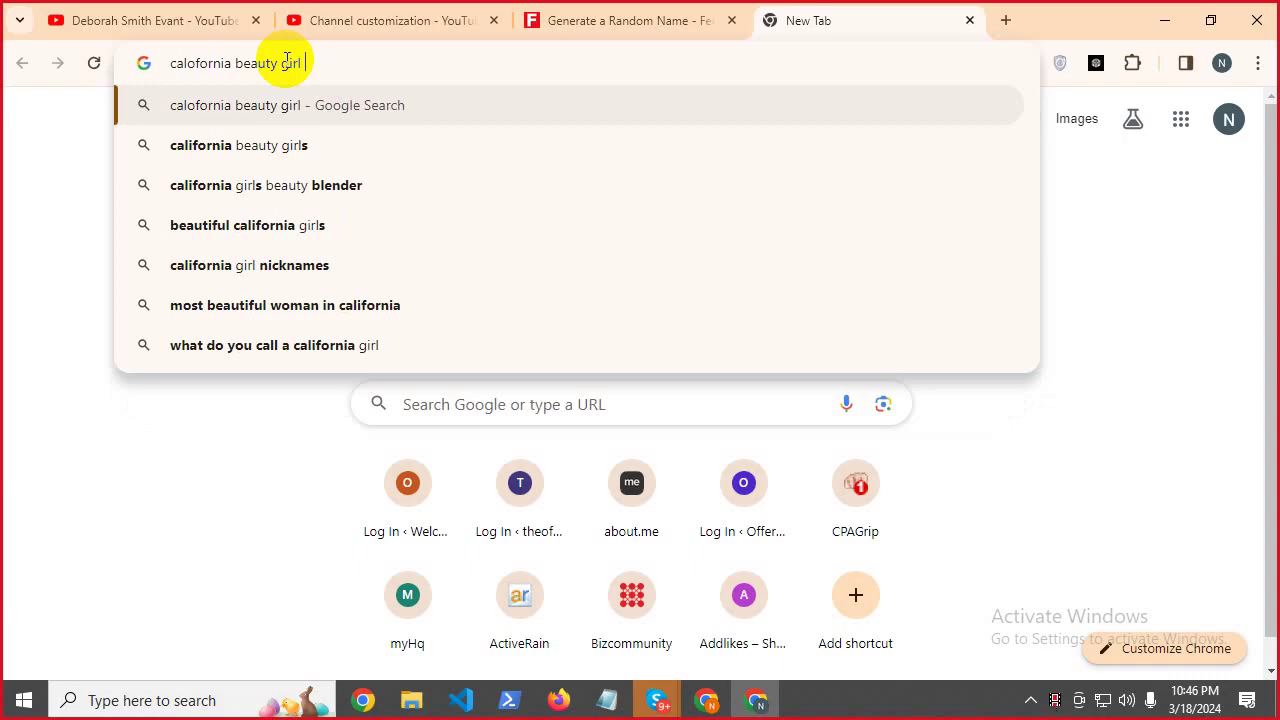
text( o)
key(BackSpace)
text([)
key(BackSpace)
text(p)
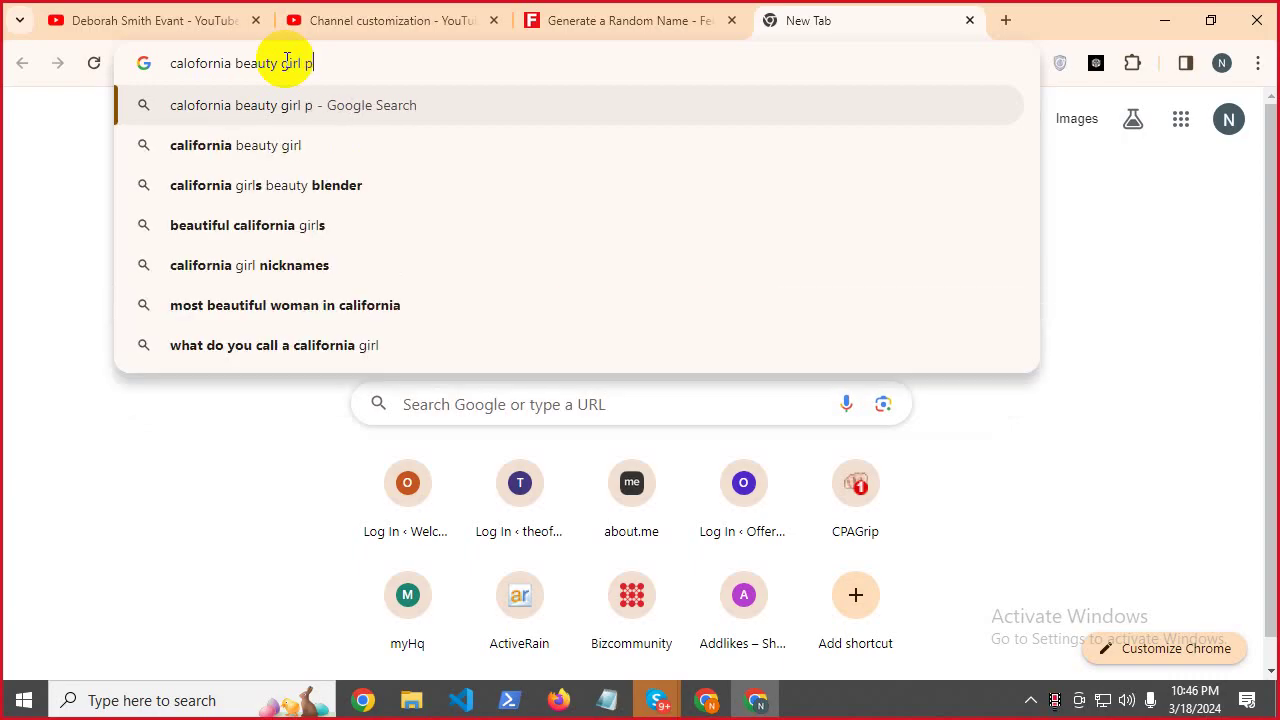
text(hoto)
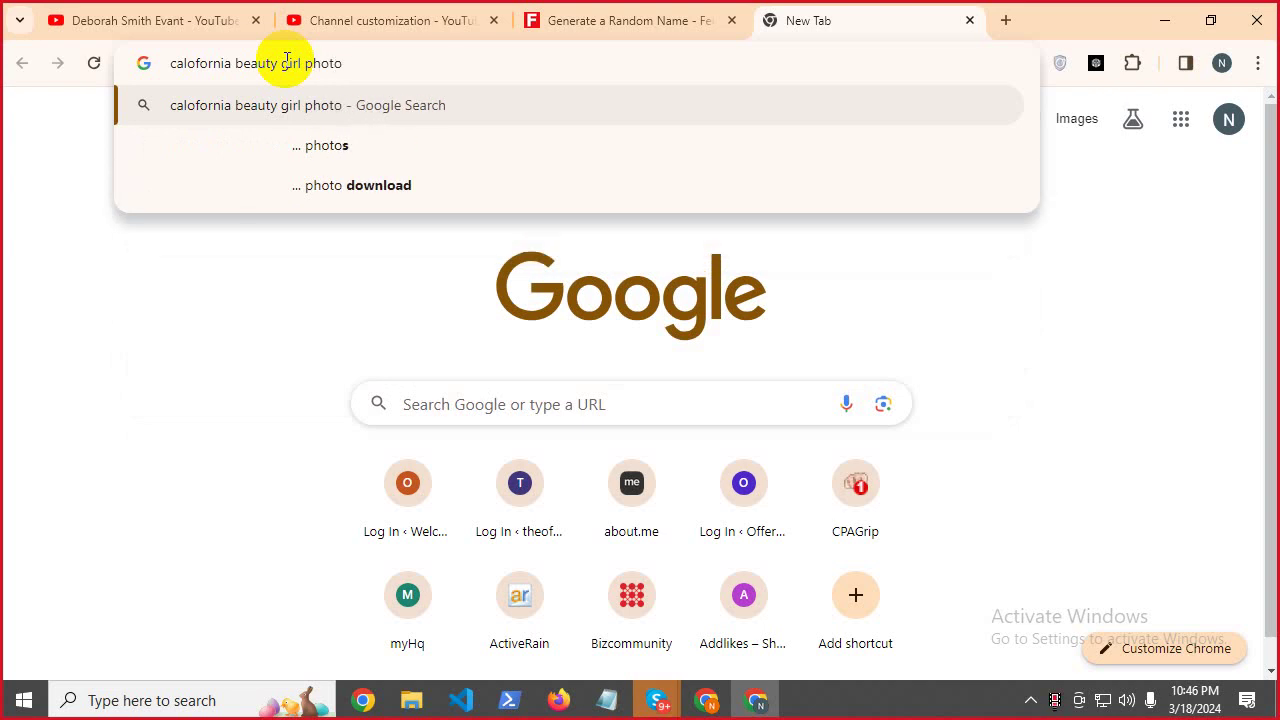
key(Return)
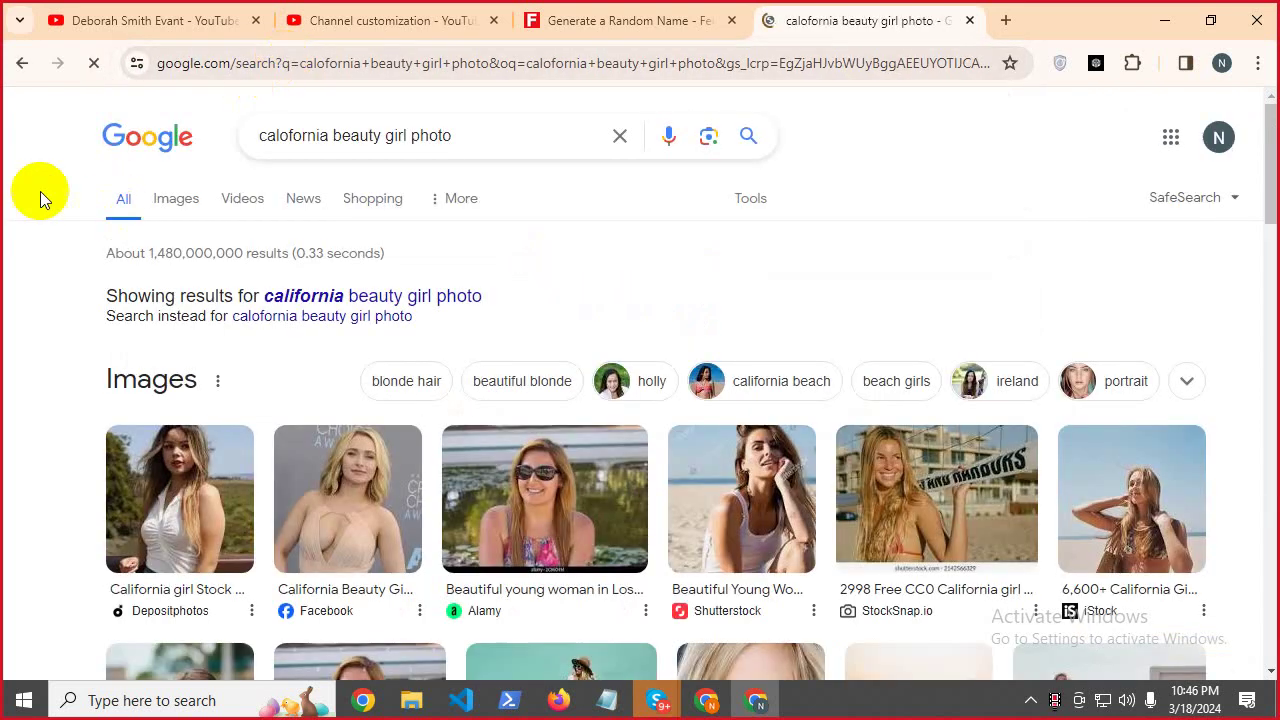
click(187, 200)
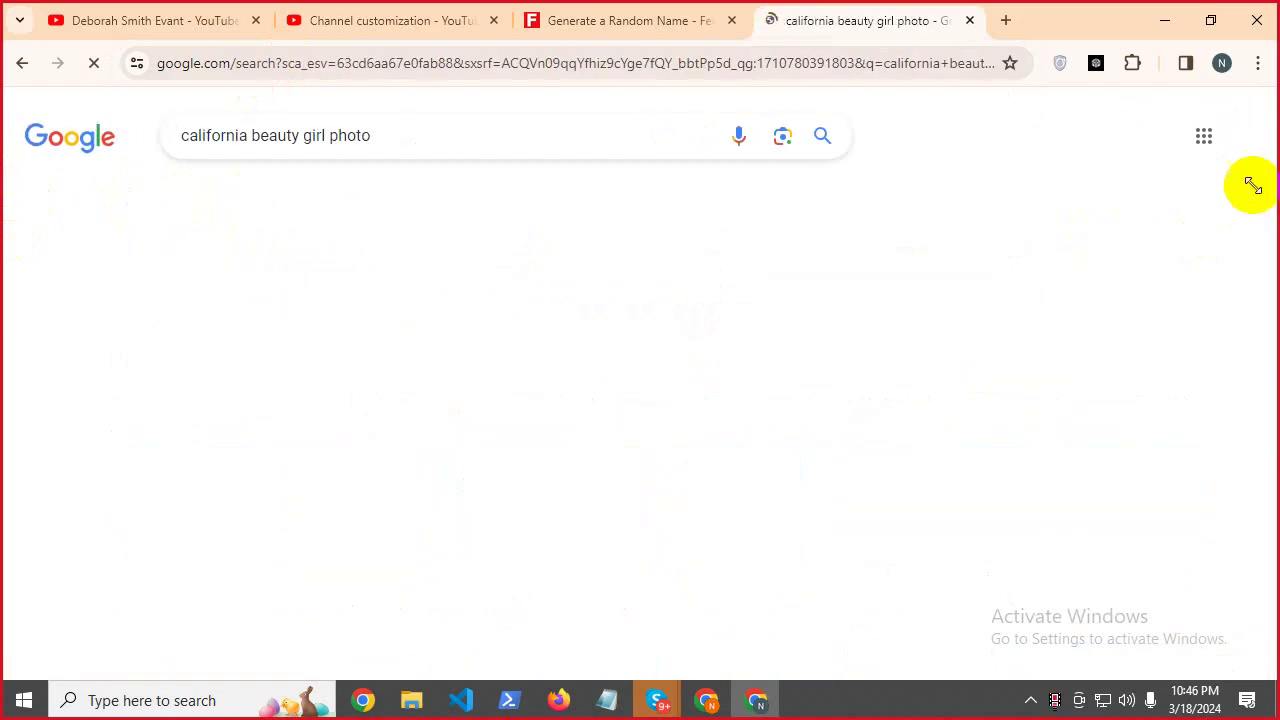
Look through the image results and open the preview of the California Skin Institute photo "Beautiful blond woman".
scroll(822, 347, down, 5)
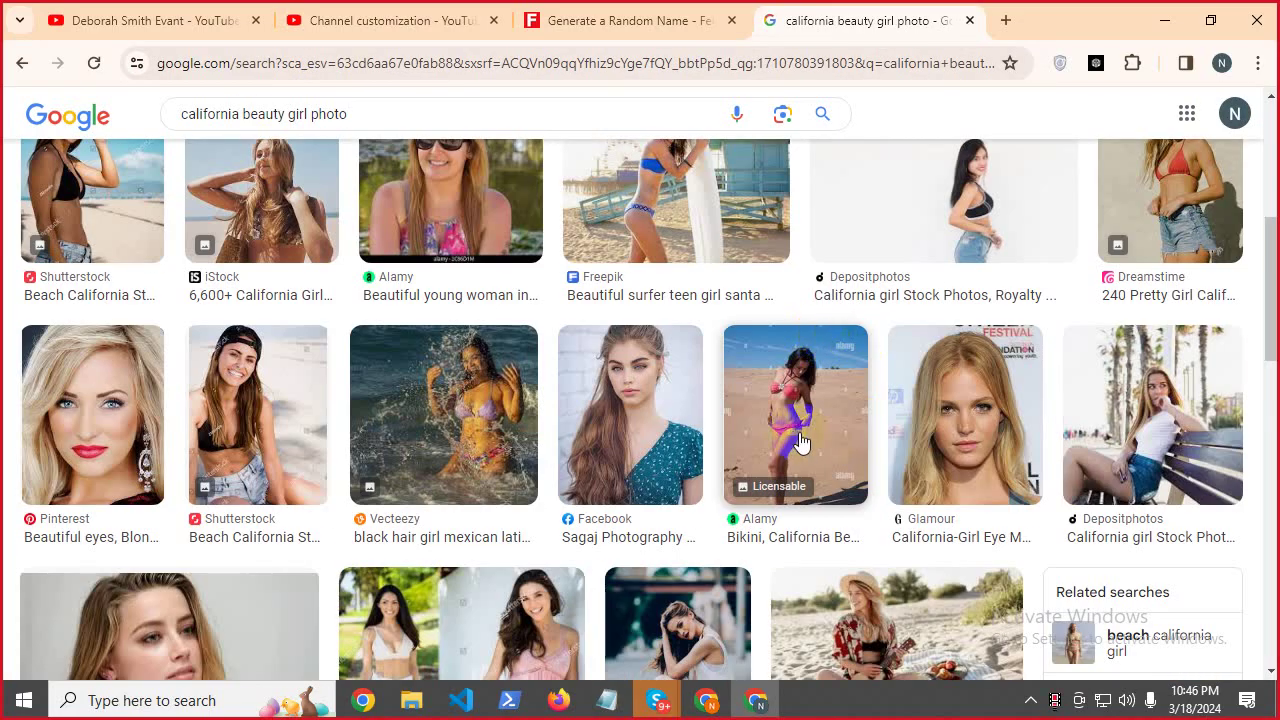
scroll(800, 440, down, 5)
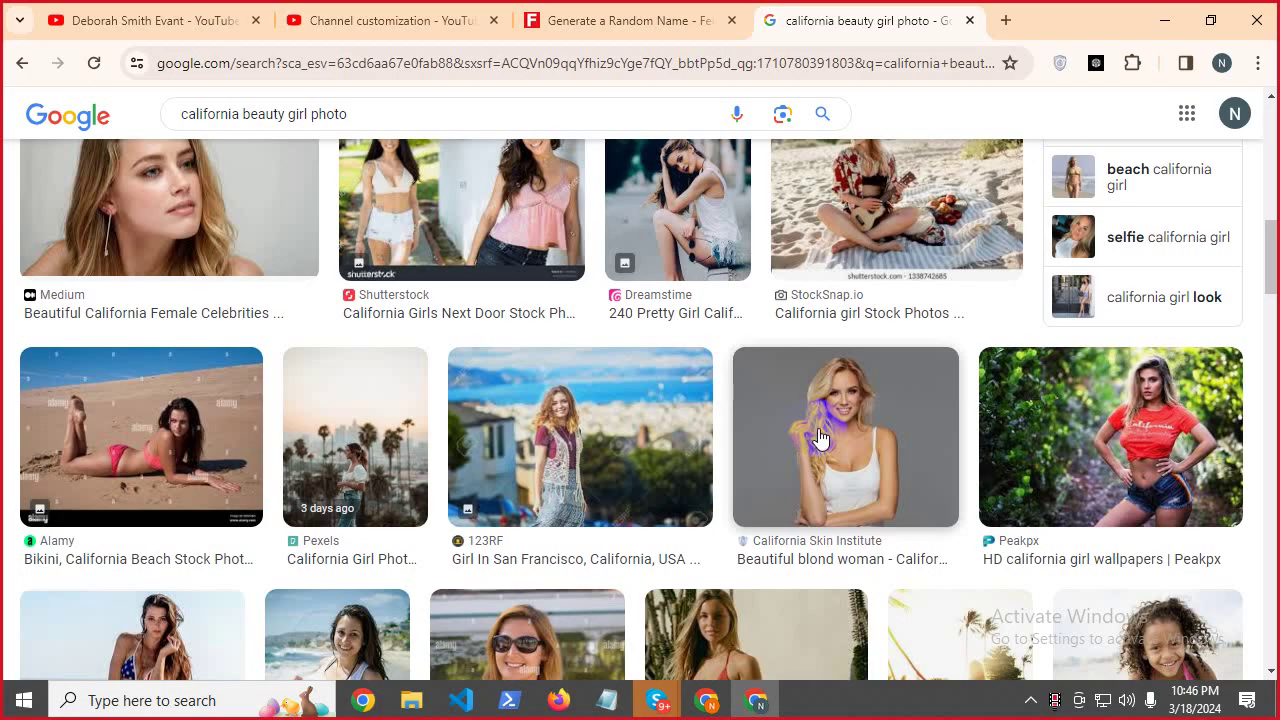
scroll(820, 435, down, 5)
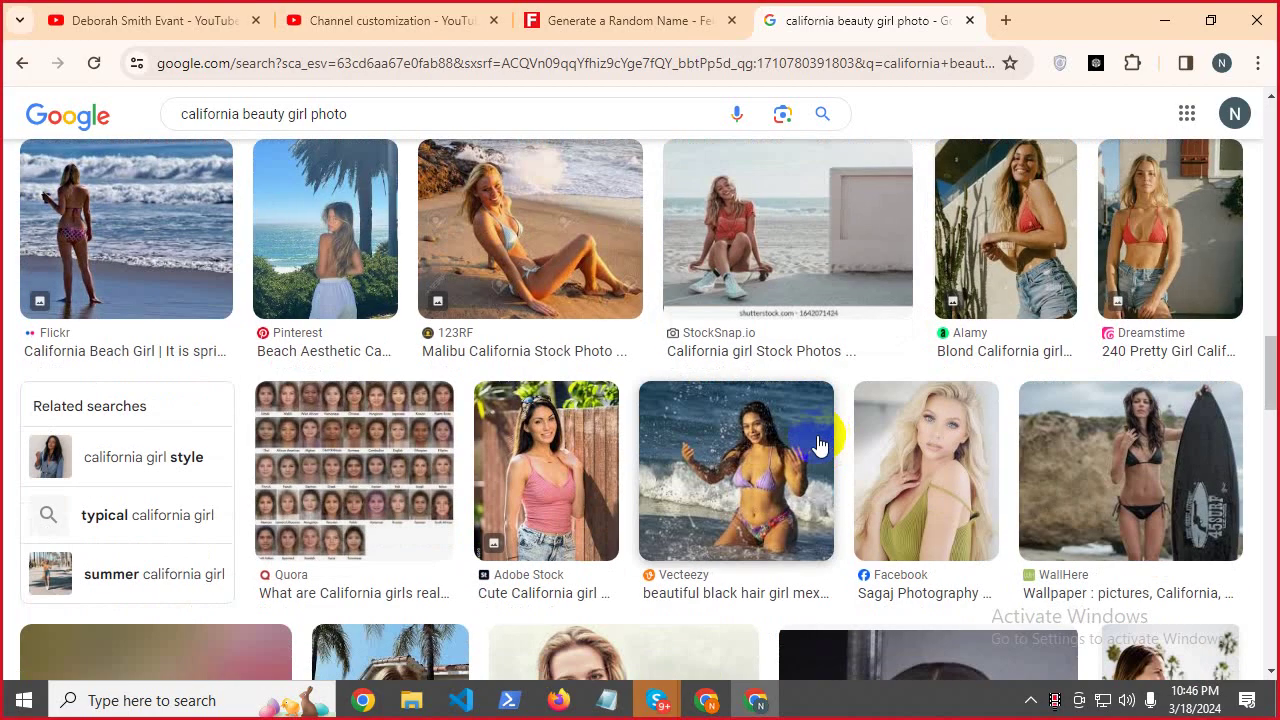
scroll(820, 290, down, 3)
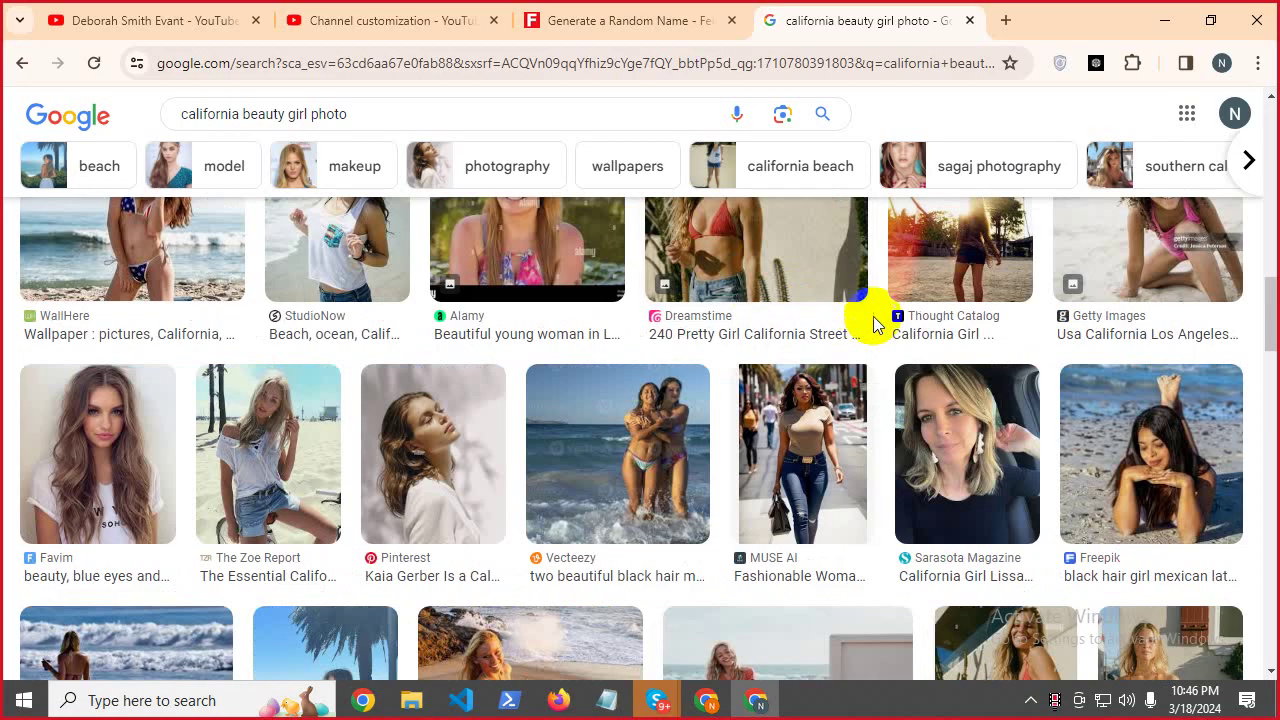
scroll(885, 400, down, 3)
click(888, 413)
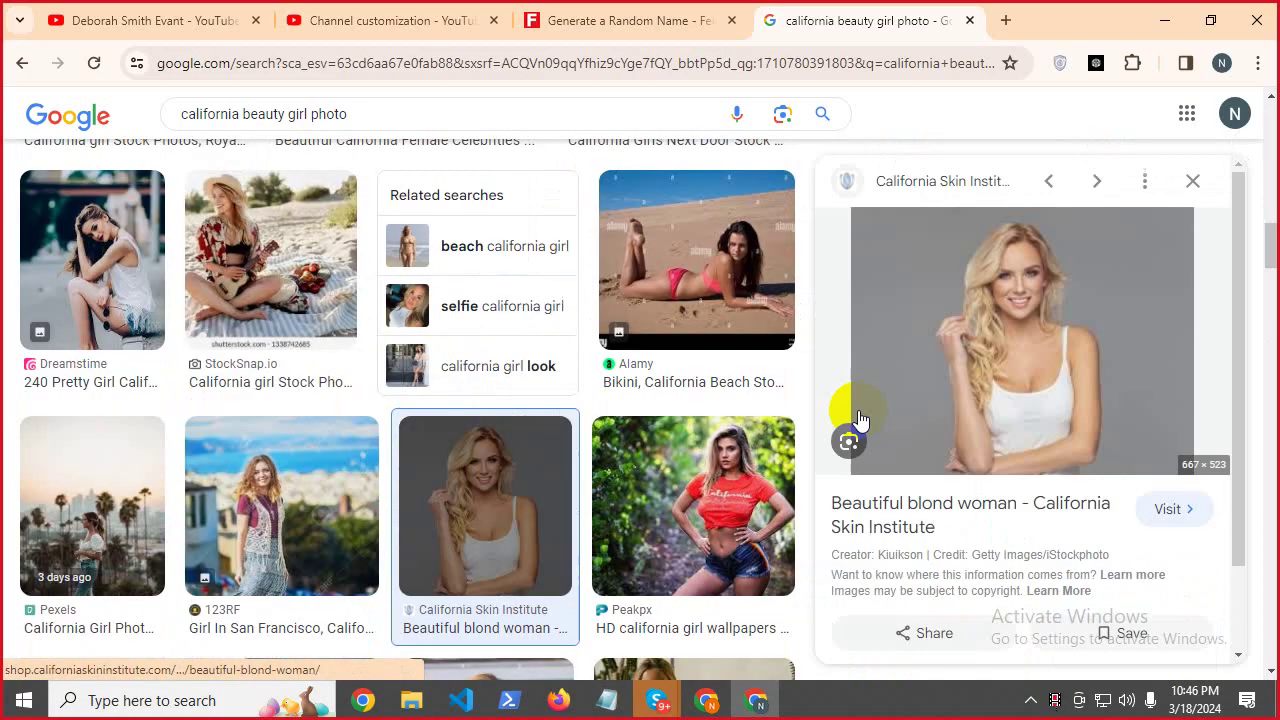
Open the previewed photo in its own tab and save it to Downloads as images (27).jpg.
right_click(975, 300)
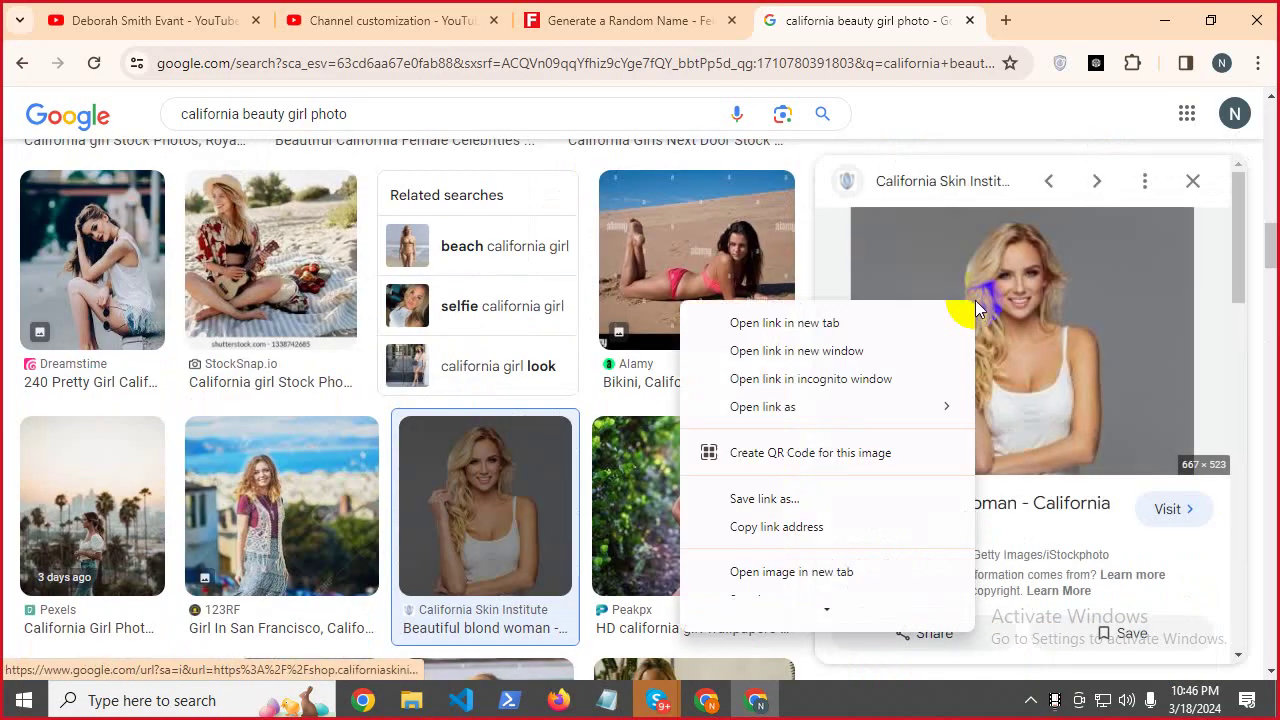
click(777, 586)
click(940, 20)
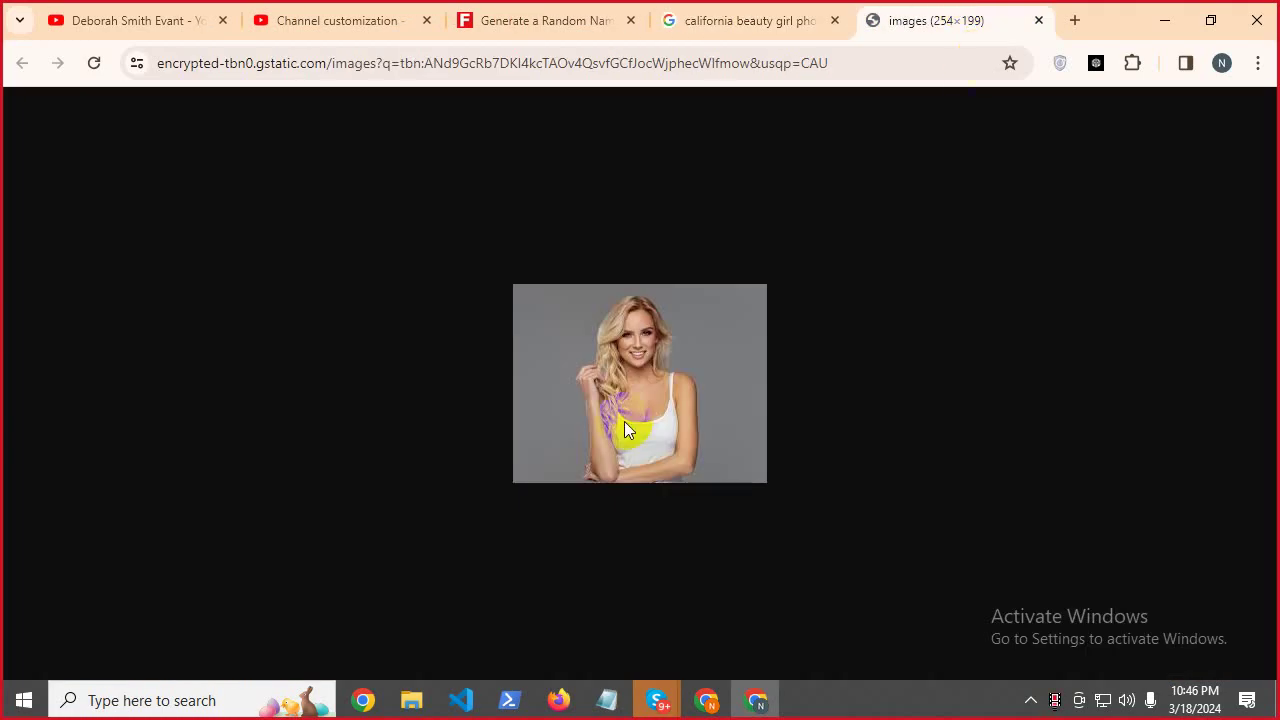
right_click(597, 358)
click(655, 111)
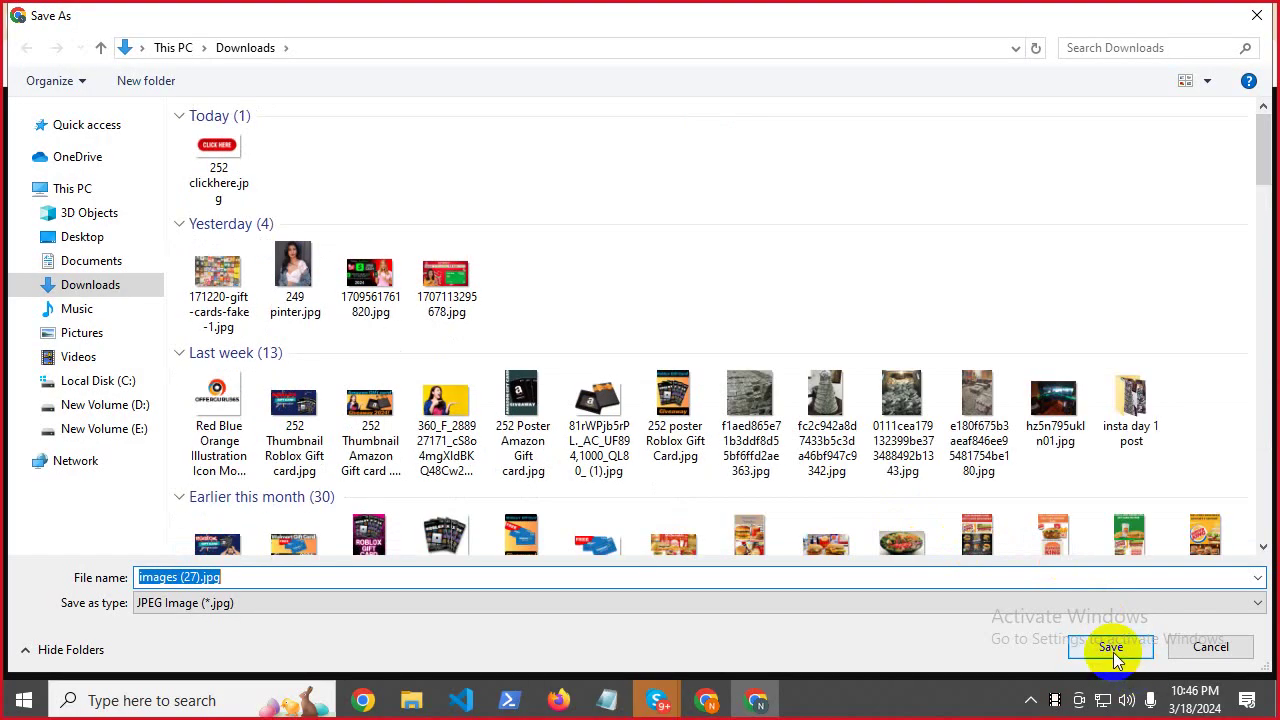
click(1110, 648)
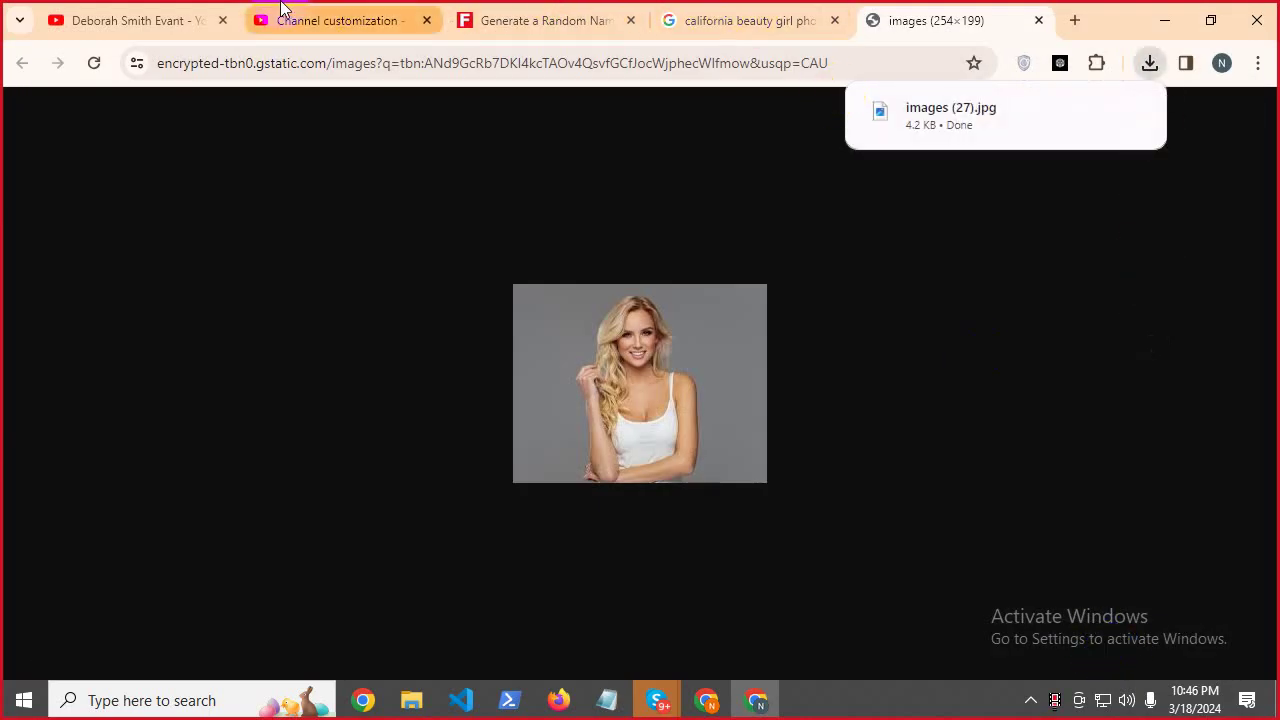
click(368, 16)
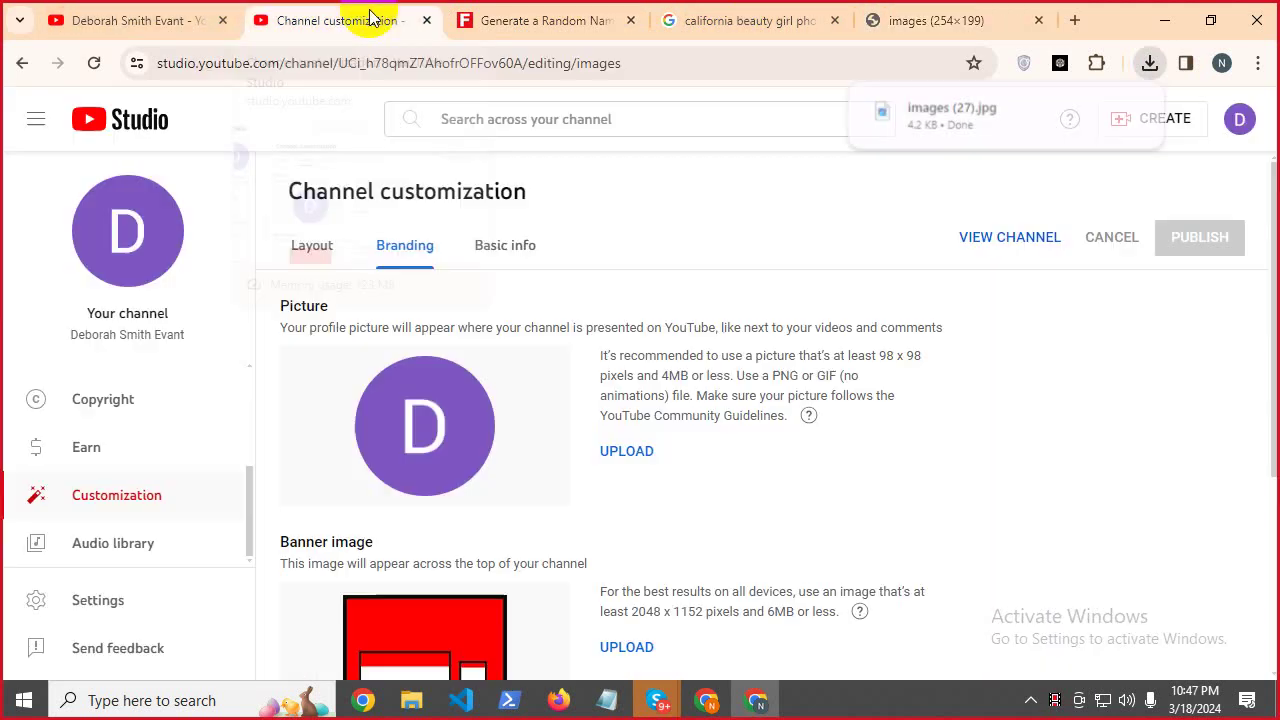
click(625, 452)
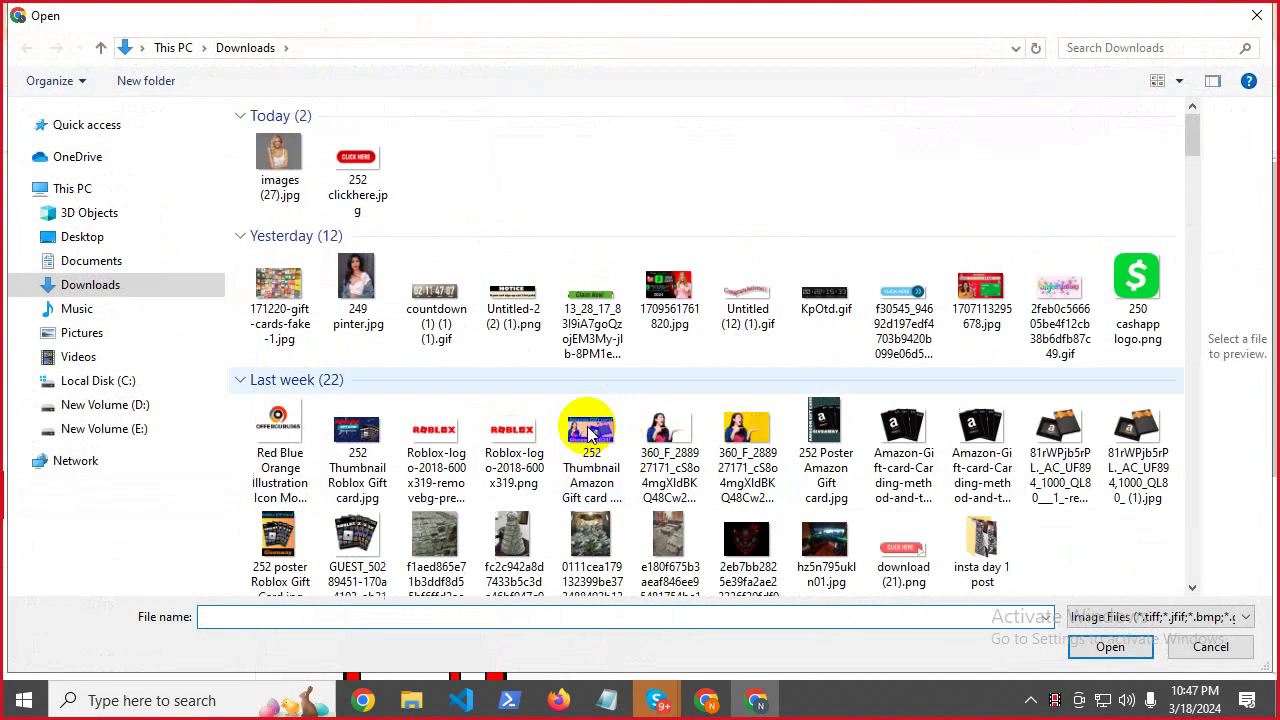
click(280, 165)
click(1115, 646)
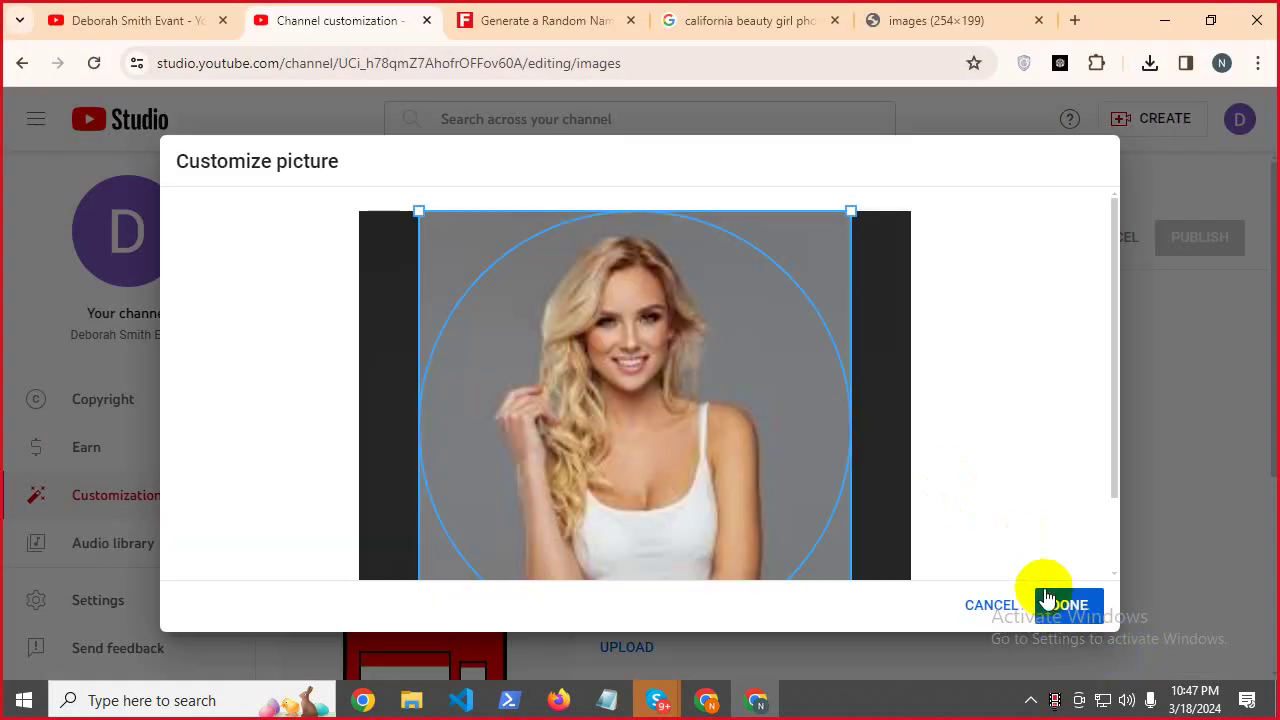
click(1050, 603)
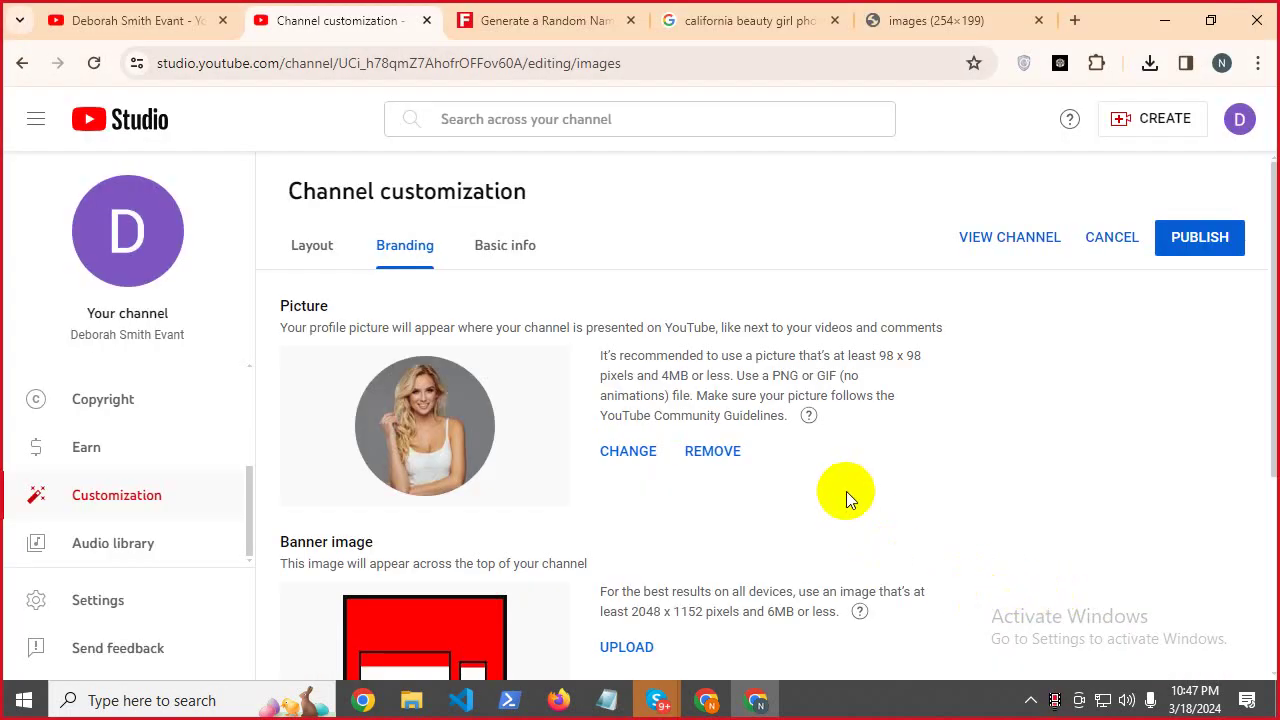
Review the banner image and video watermark requirements on the Branding page.
scroll(852, 503, down, 3)
scroll(863, 506, up, 1)
scroll(917, 494, down, 1)
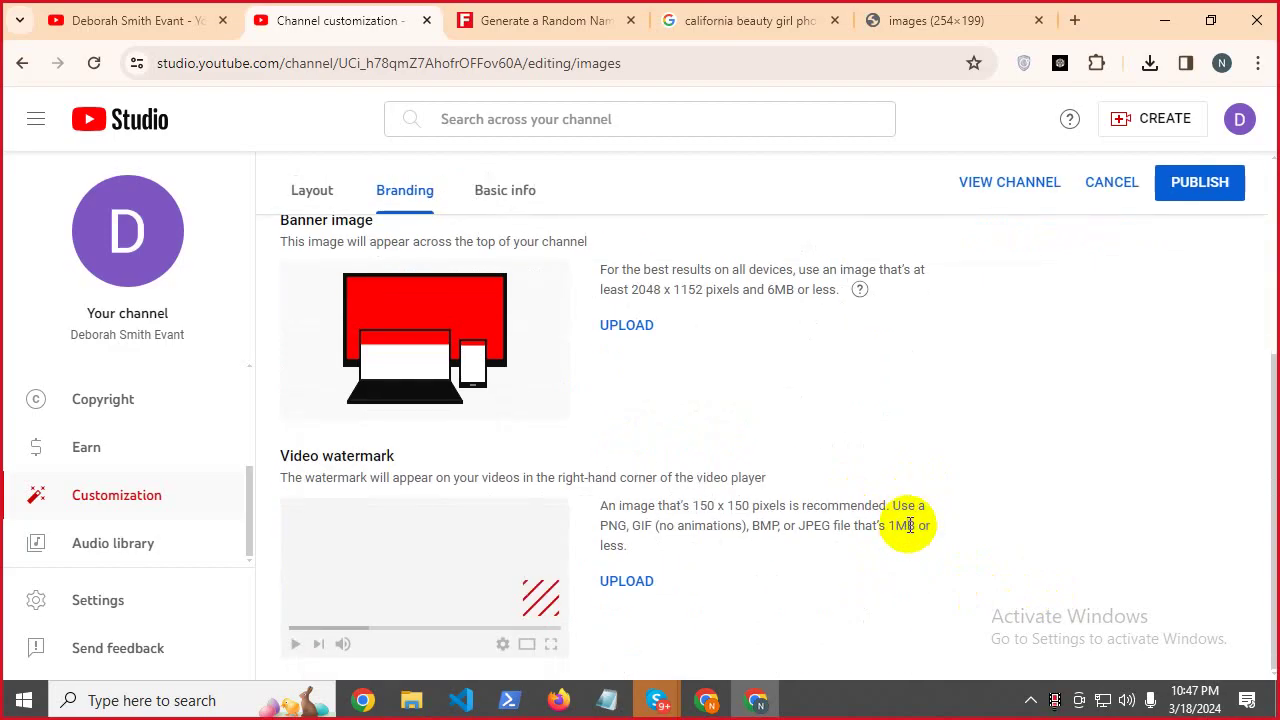
Go back to the "california beauty girl photo" image results and look through them and the related photos for a suitable banner picture.
click(810, 10)
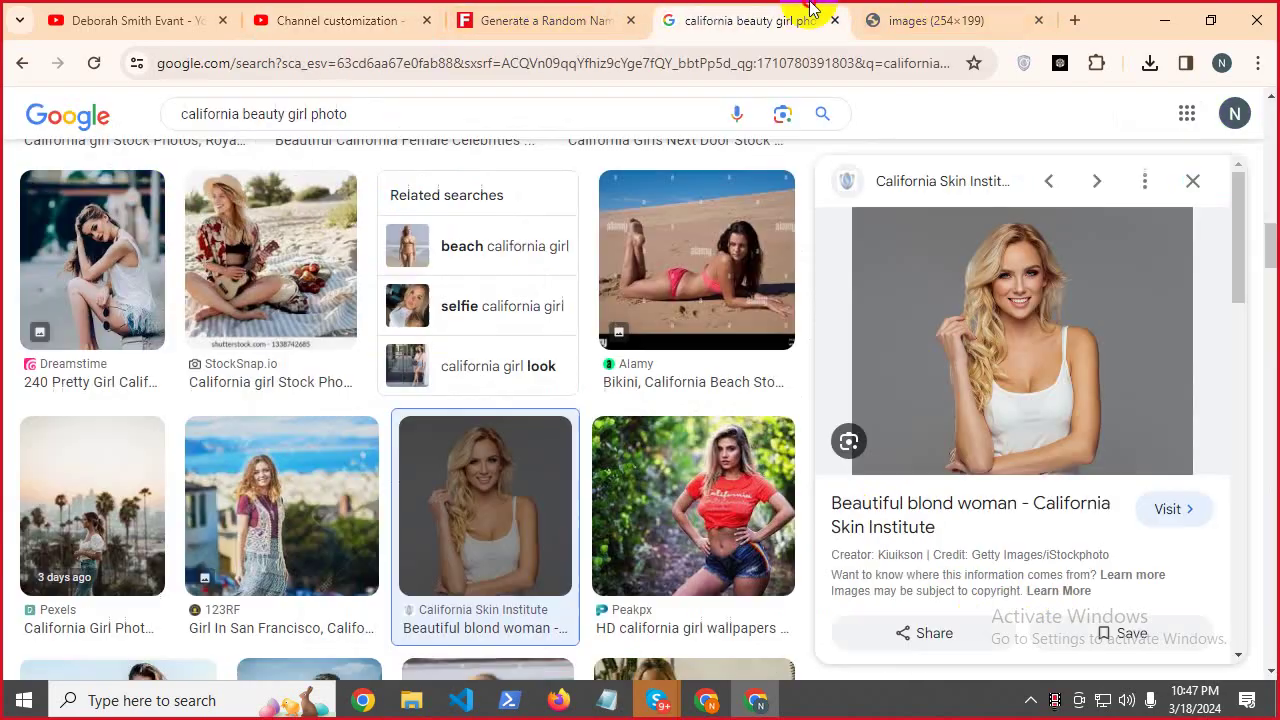
scroll(988, 460, down, 5)
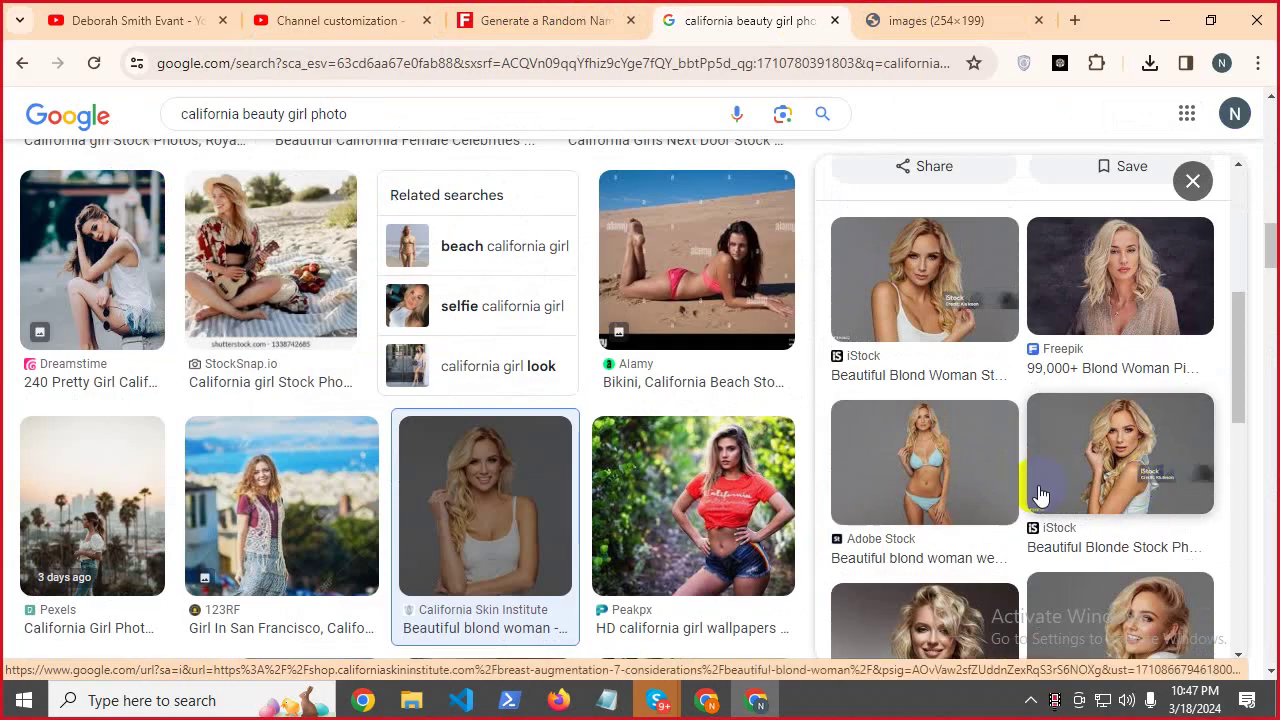
scroll(1040, 493, up, 5)
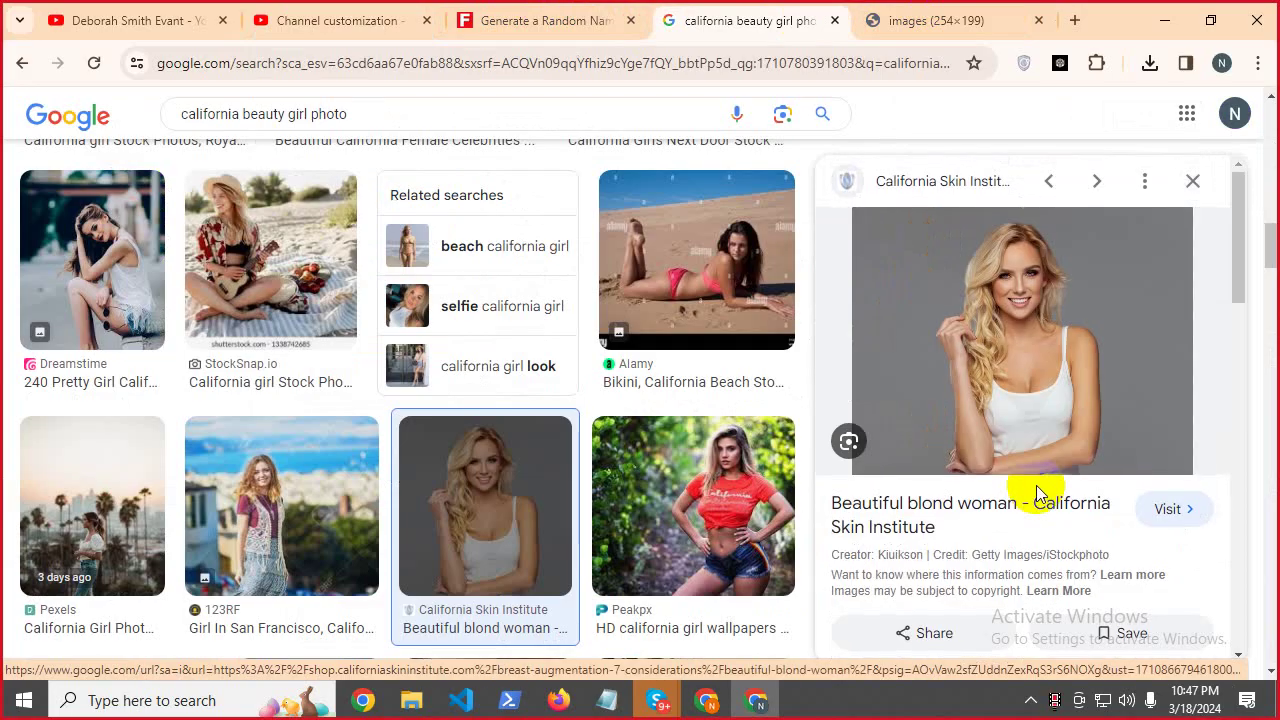
scroll(1036, 485, down, 5)
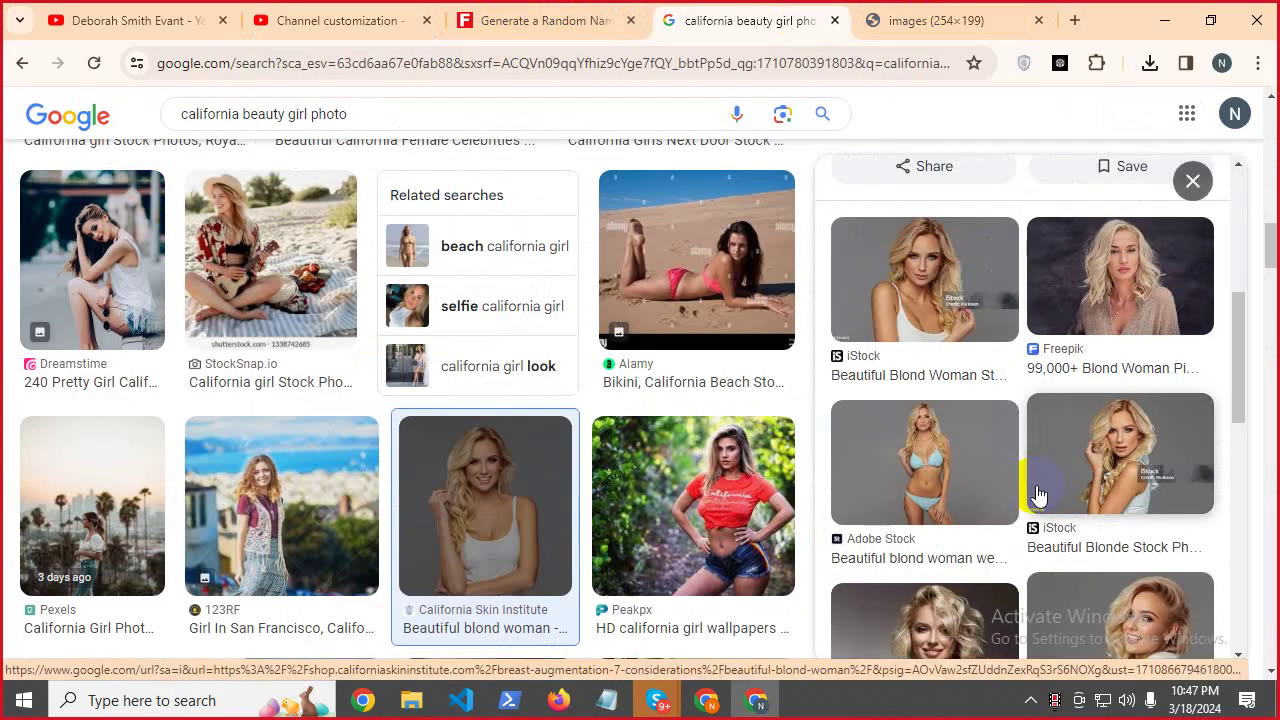
scroll(1026, 487, up, 5)
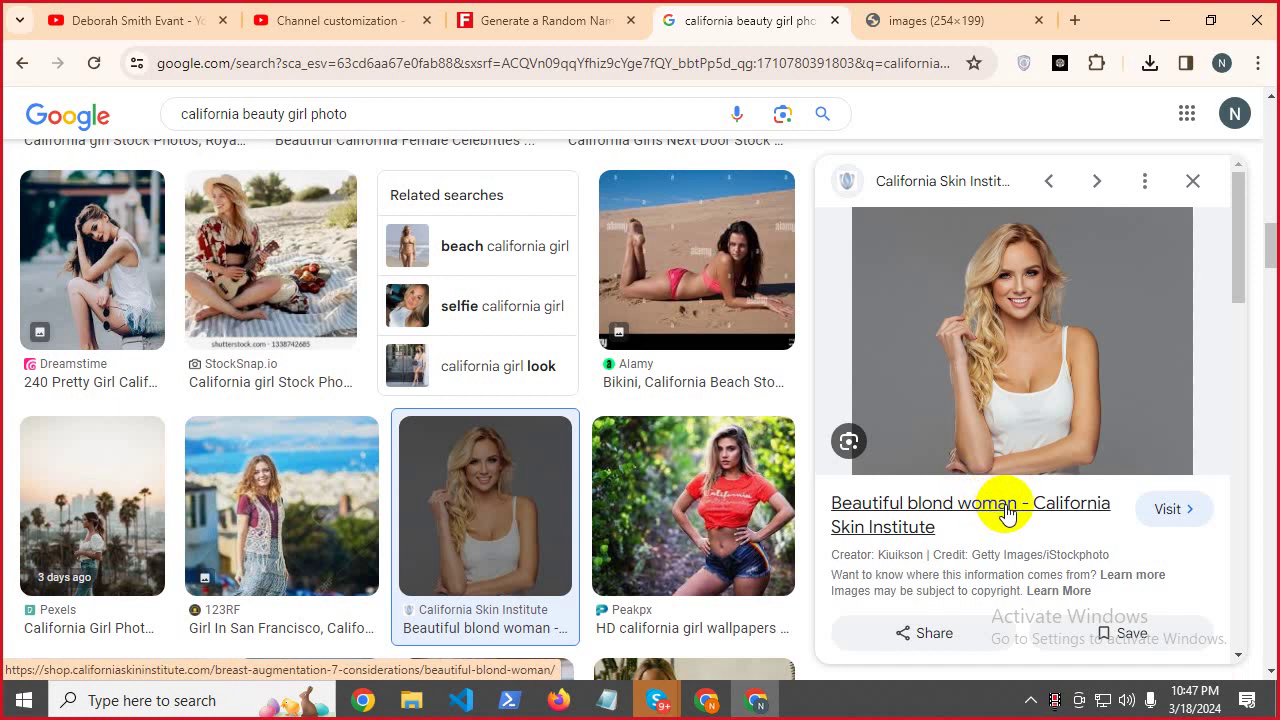
scroll(693, 545, down, 4)
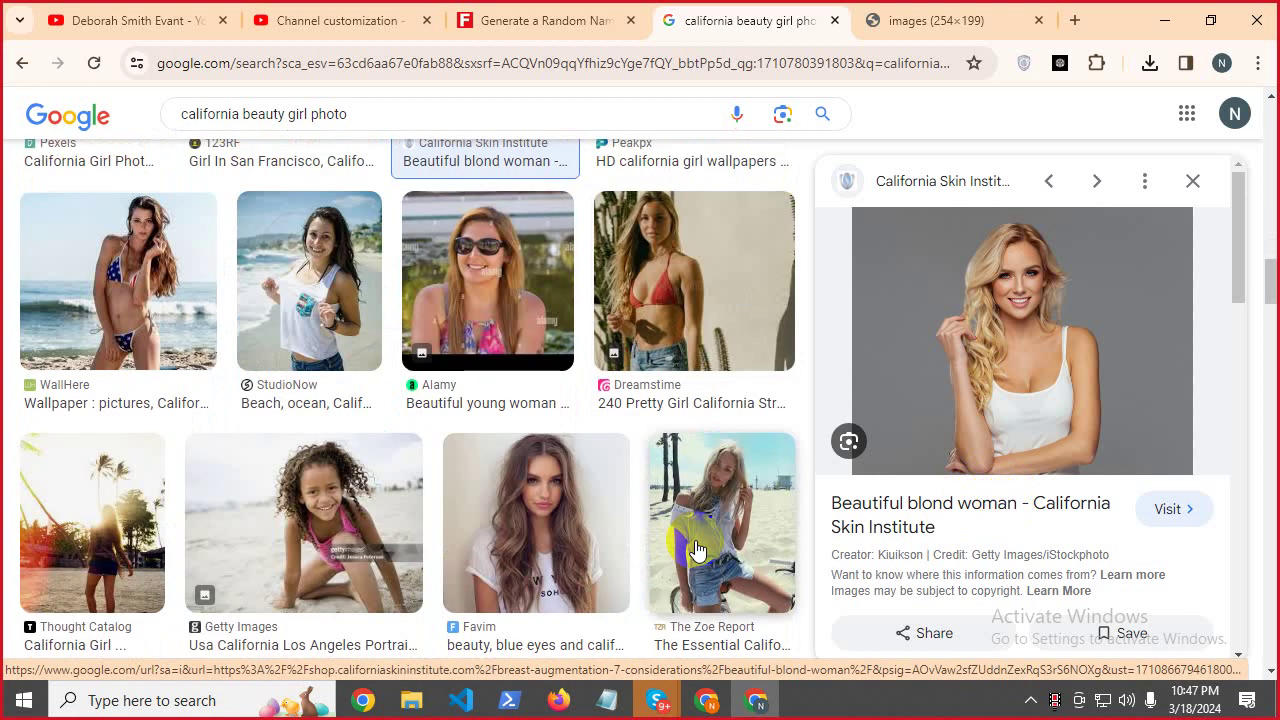
scroll(957, 575, down, 4)
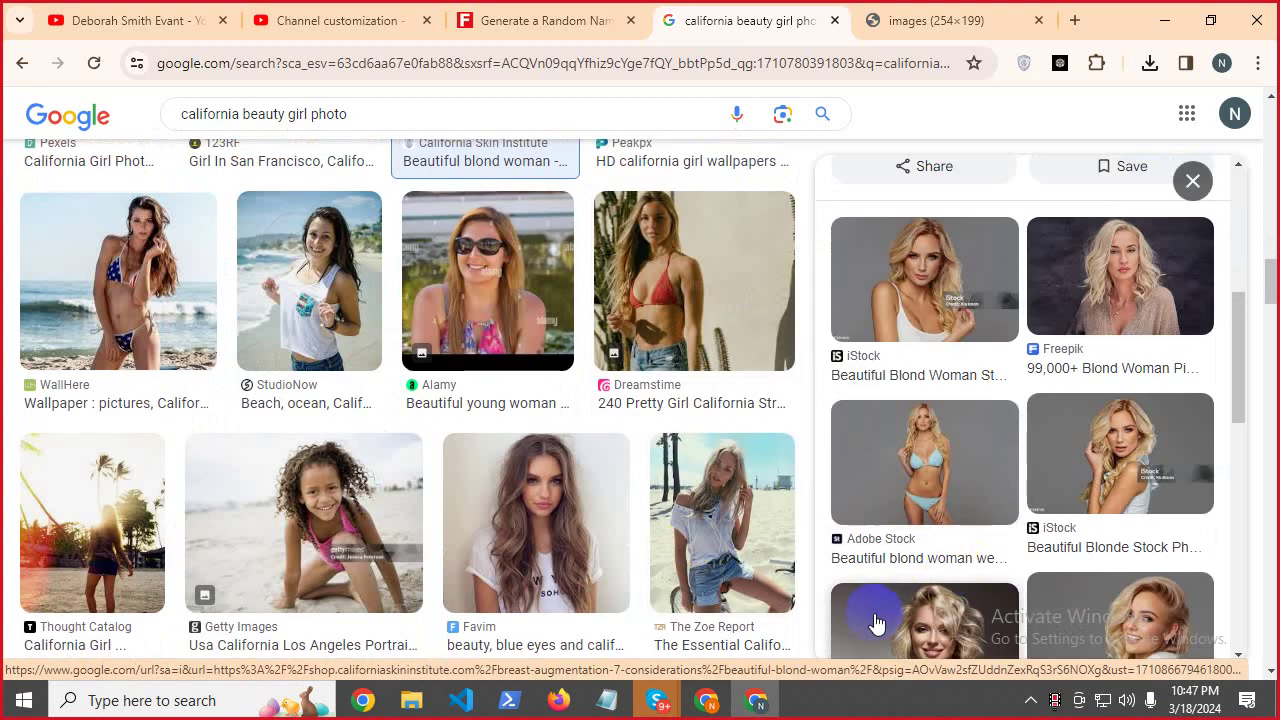
scroll(870, 622, down, 3)
scroll(870, 622, up, 10)
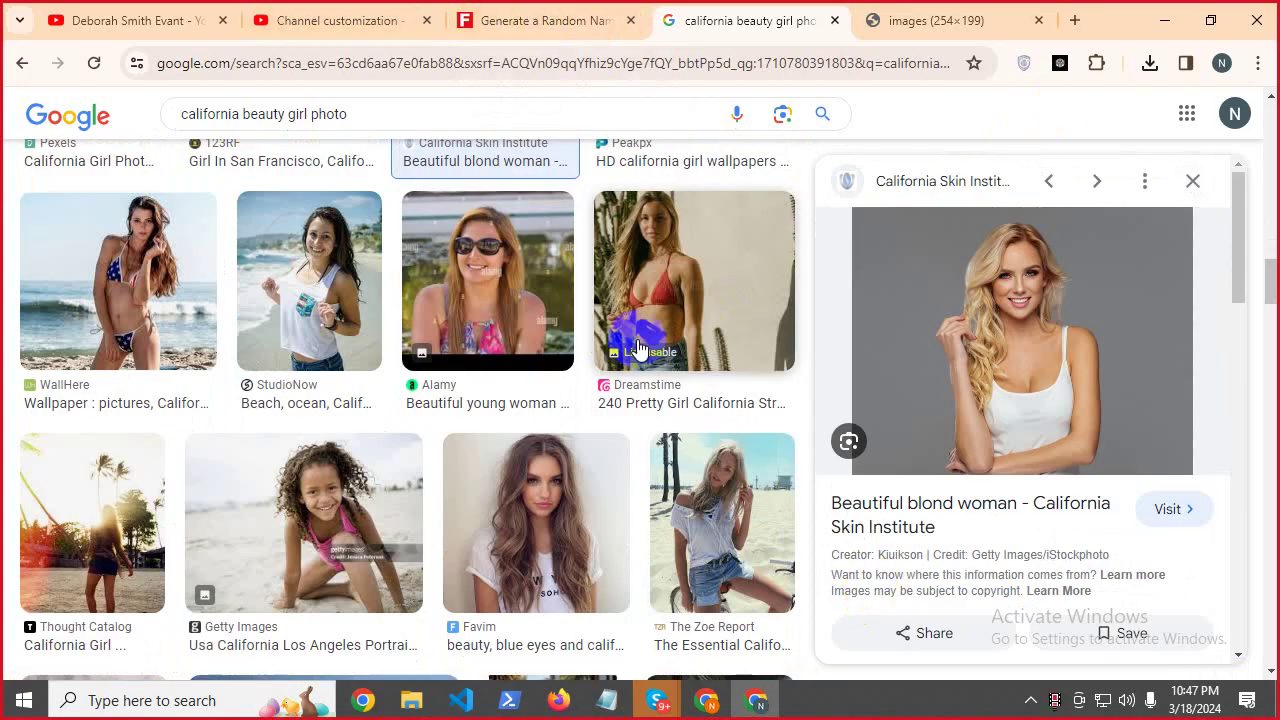
scroll(643, 337, up, 5)
triple_click(394, 137)
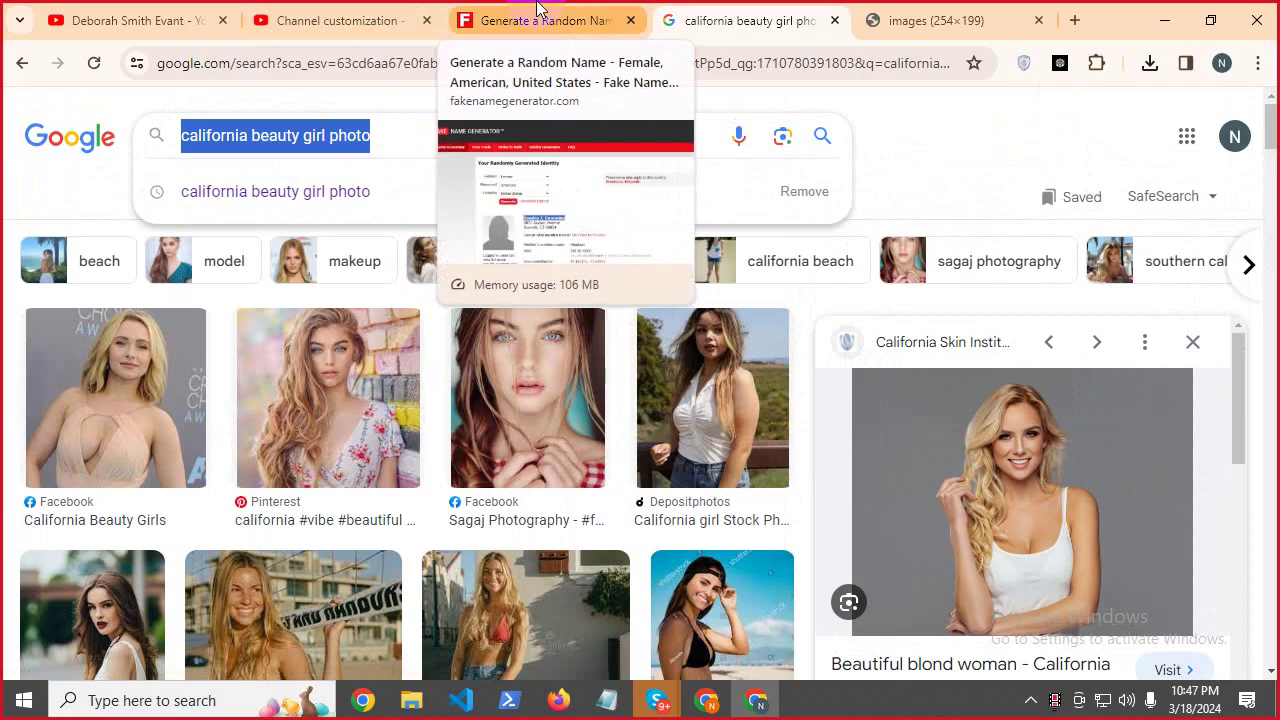
Return to the channel's Branding page and try to upload images (27).jpg from Downloads as the banner image.
click(385, 10)
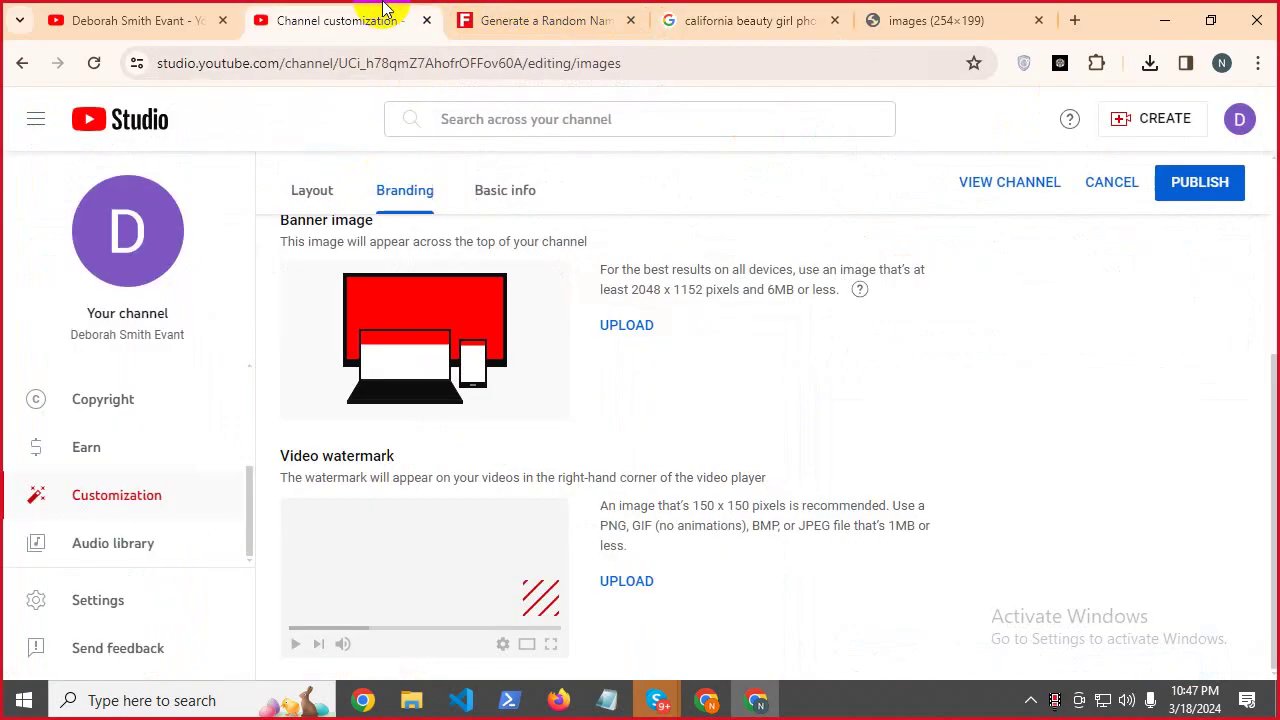
click(624, 328)
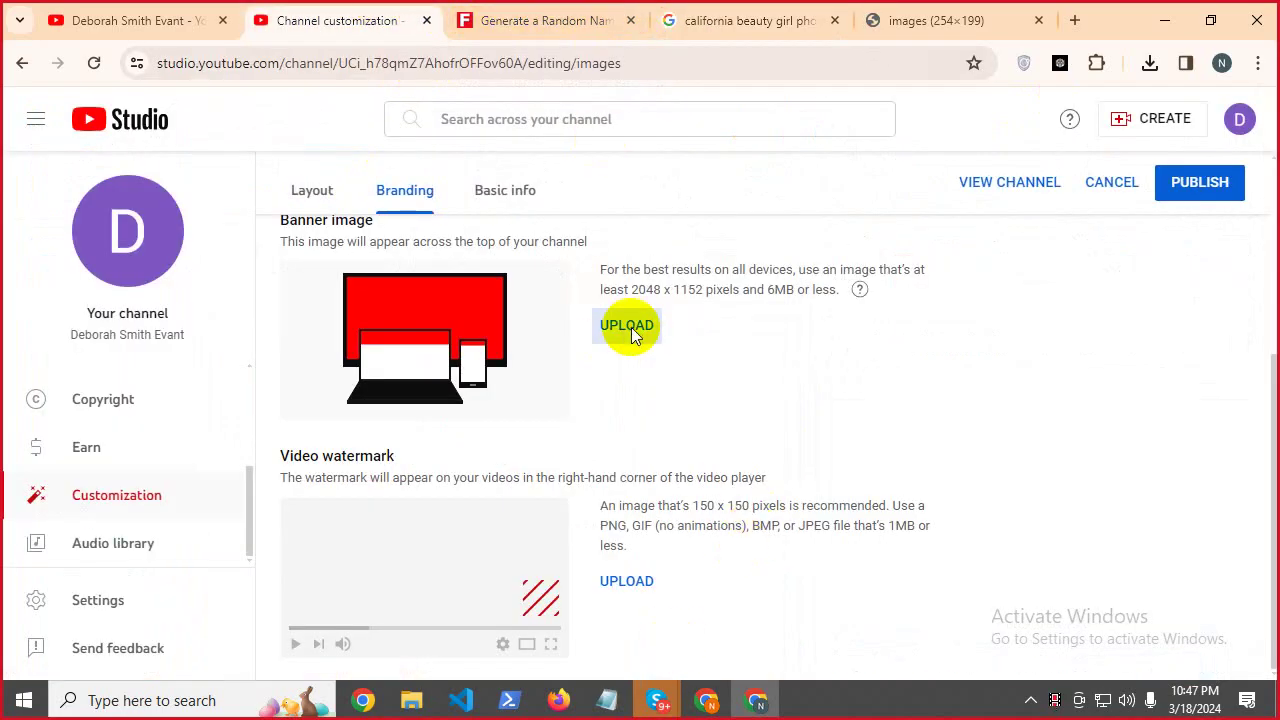
click(280, 170)
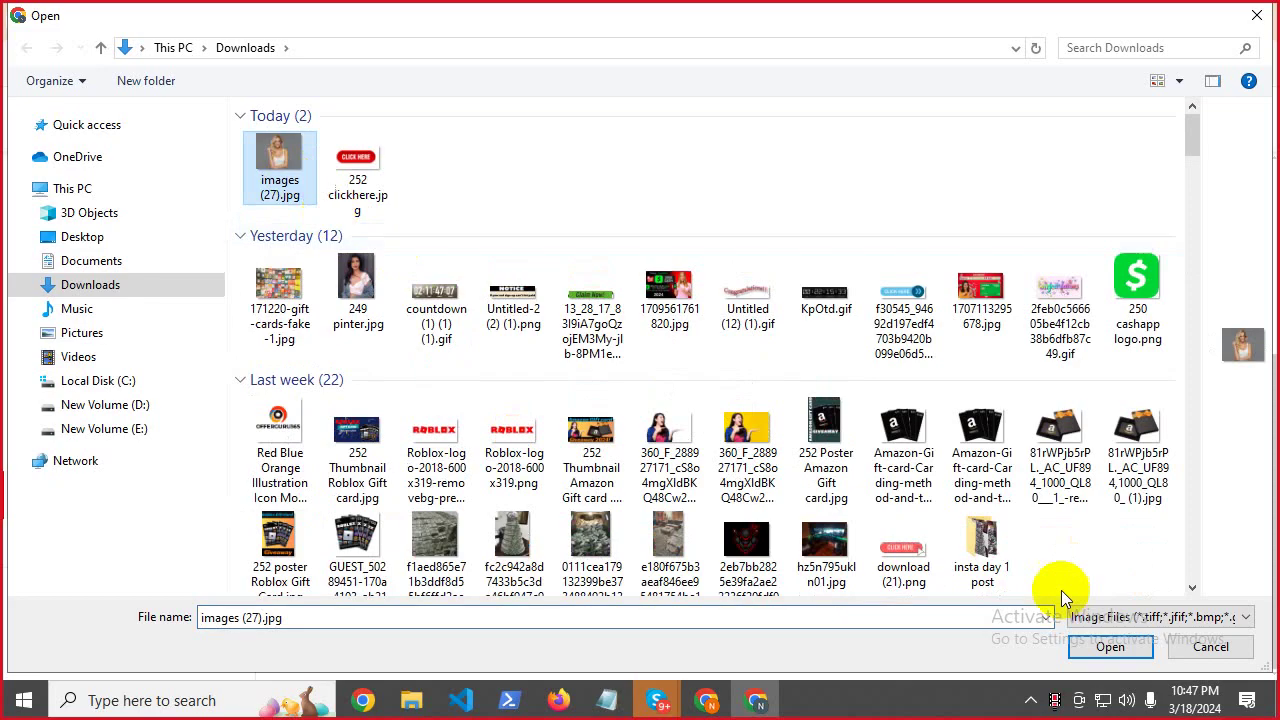
click(1104, 645)
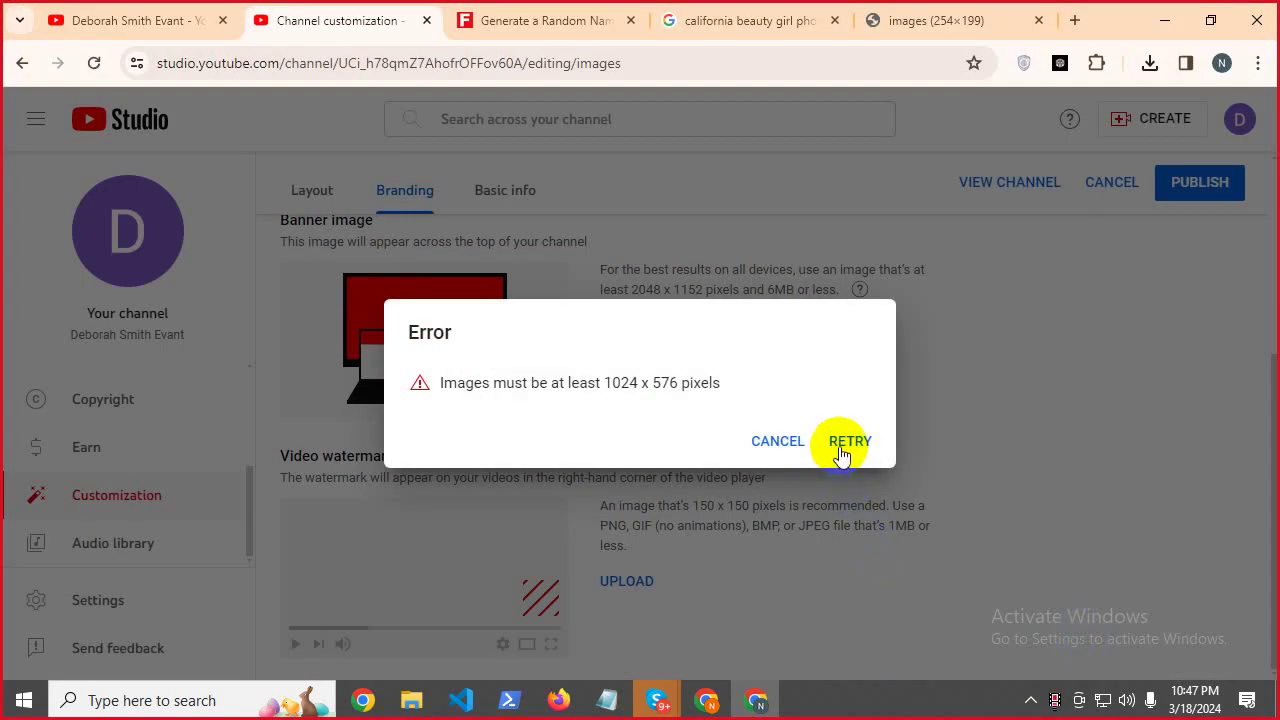
click(777, 441)
scroll(805, 360, up, 3)
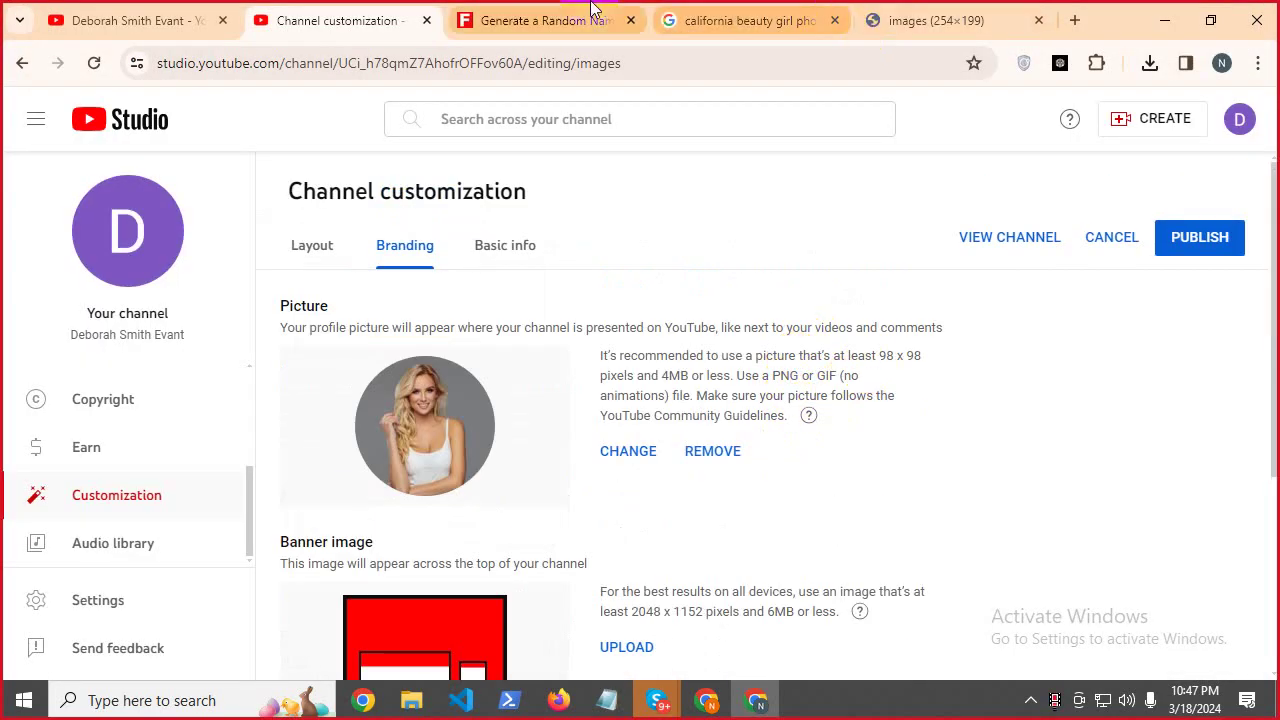
Close the photo and image search tabs, open canva.com in a new tab, and dismiss the Canva for Education offer.
click(700, 18)
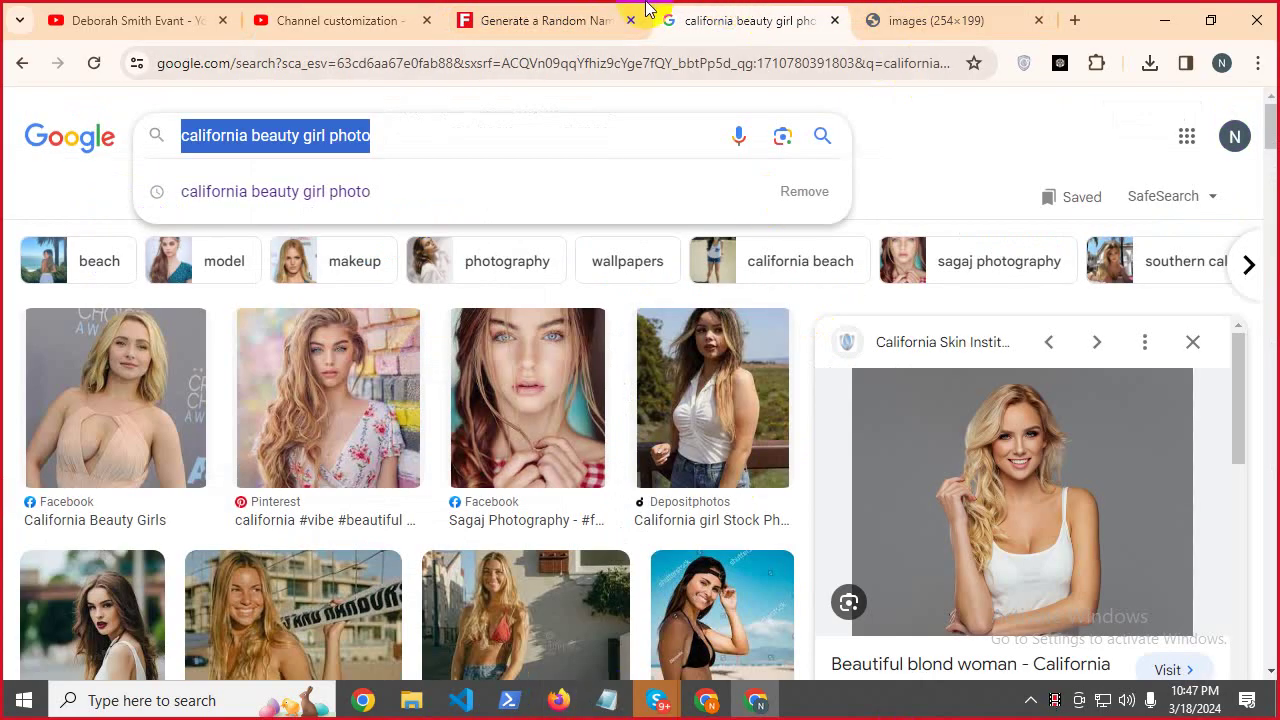
click(1040, 22)
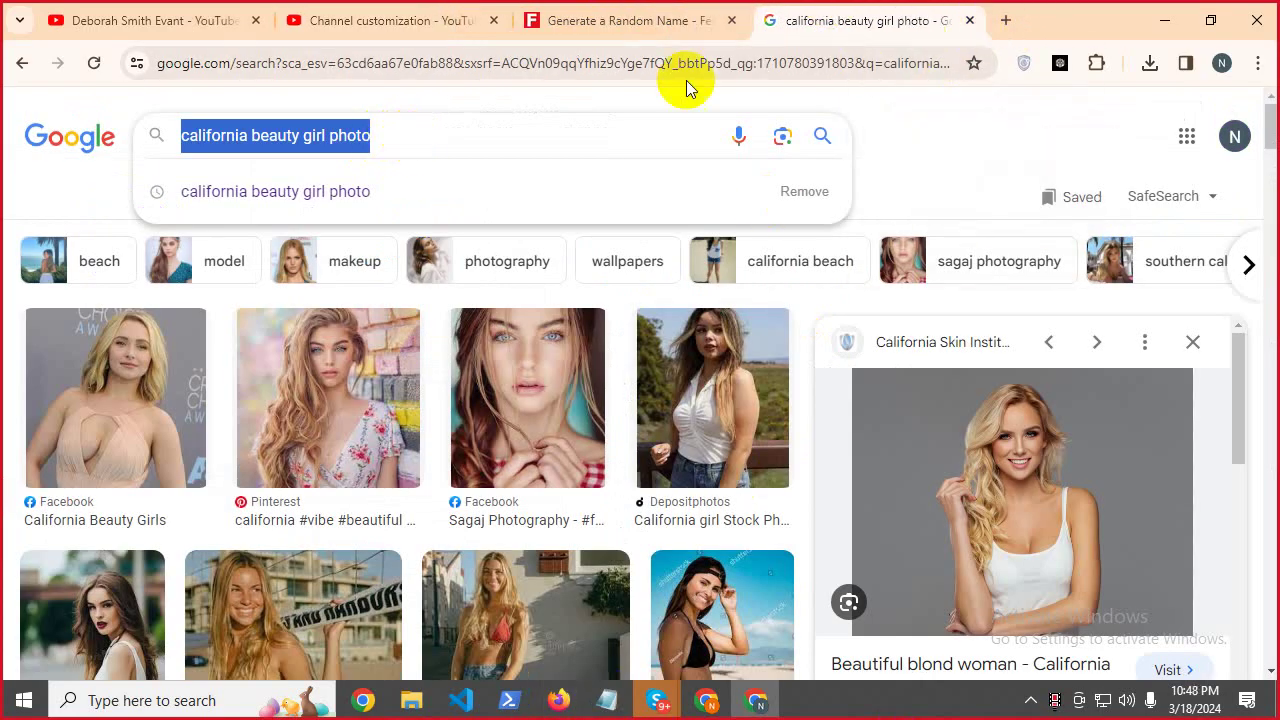
click(1005, 20)
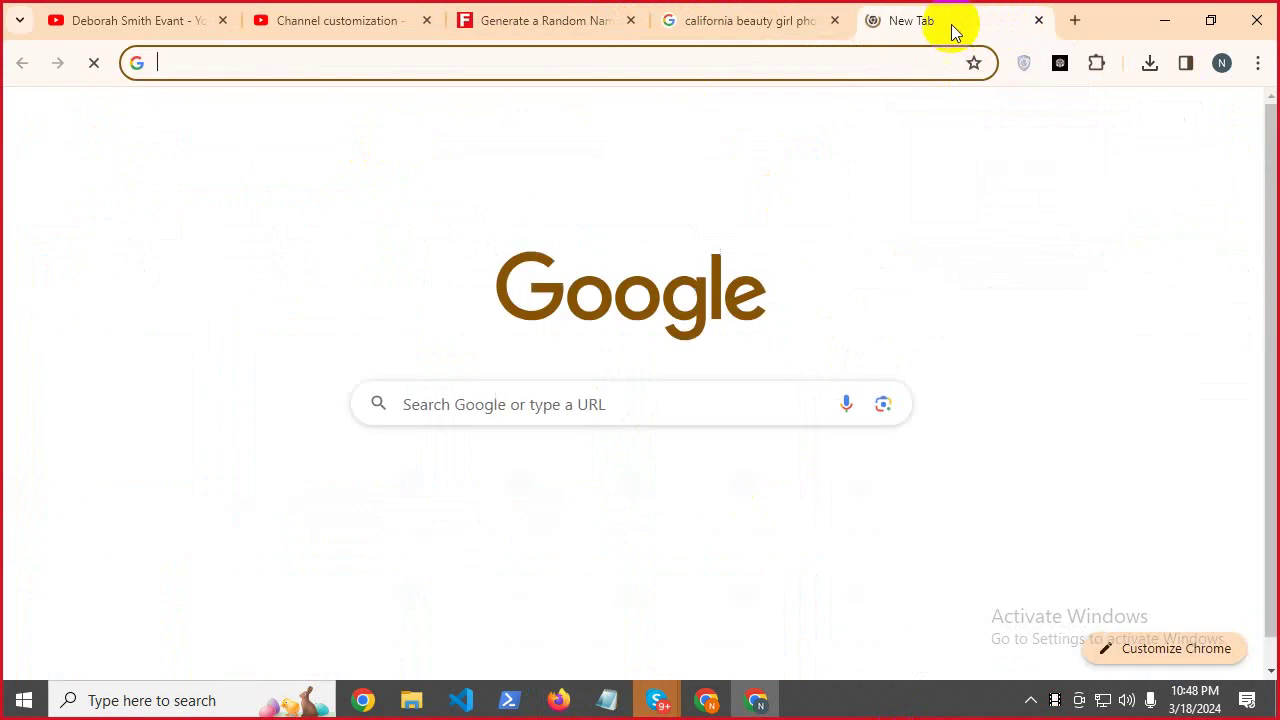
click(838, 22)
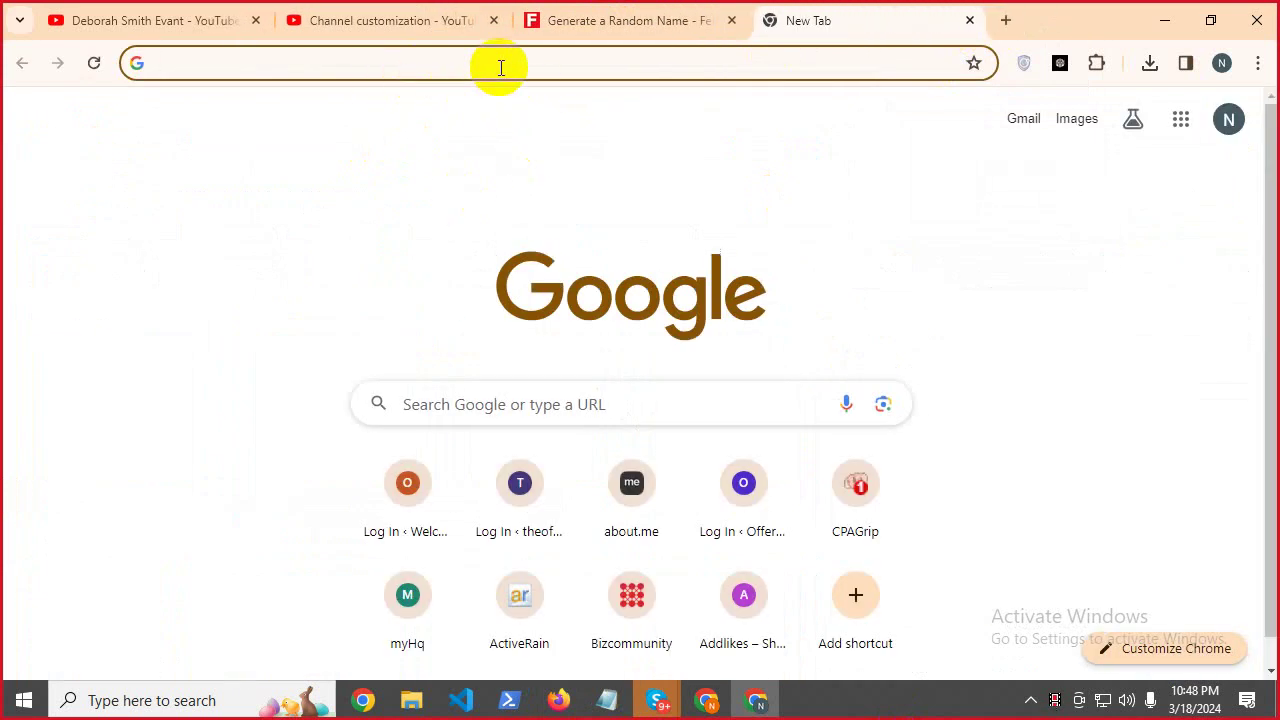
text(ca)
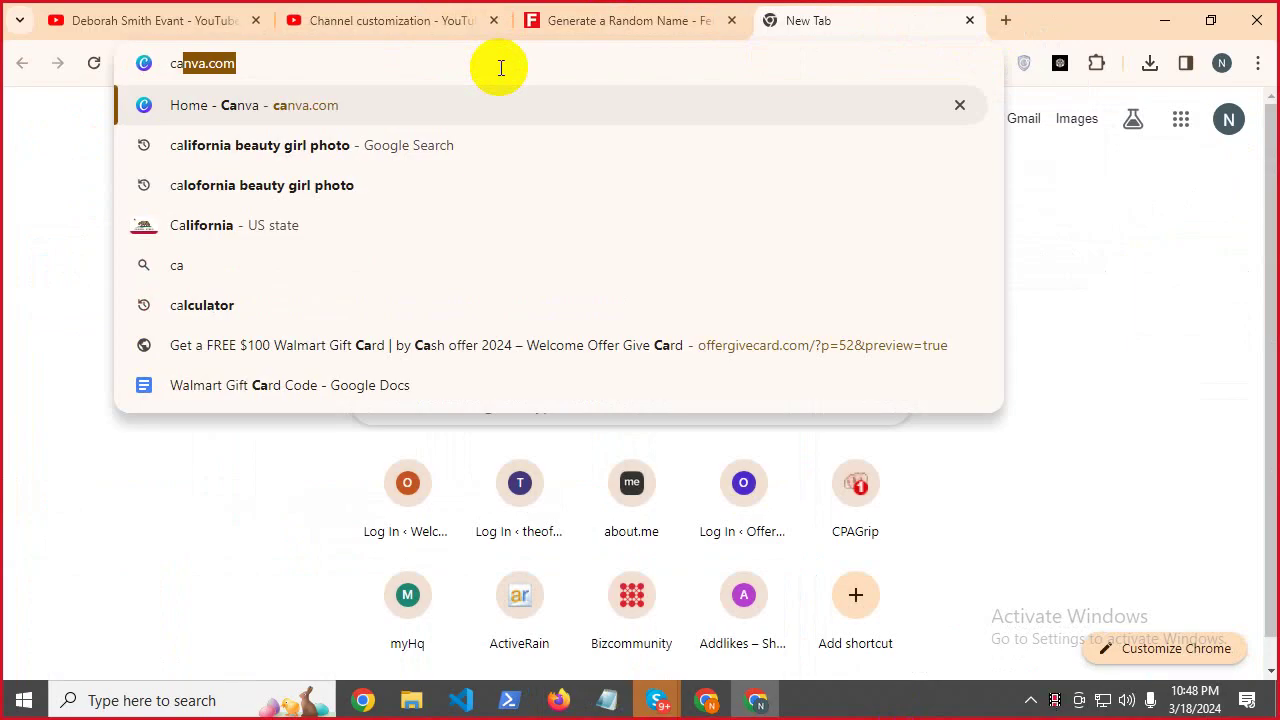
key(Return)
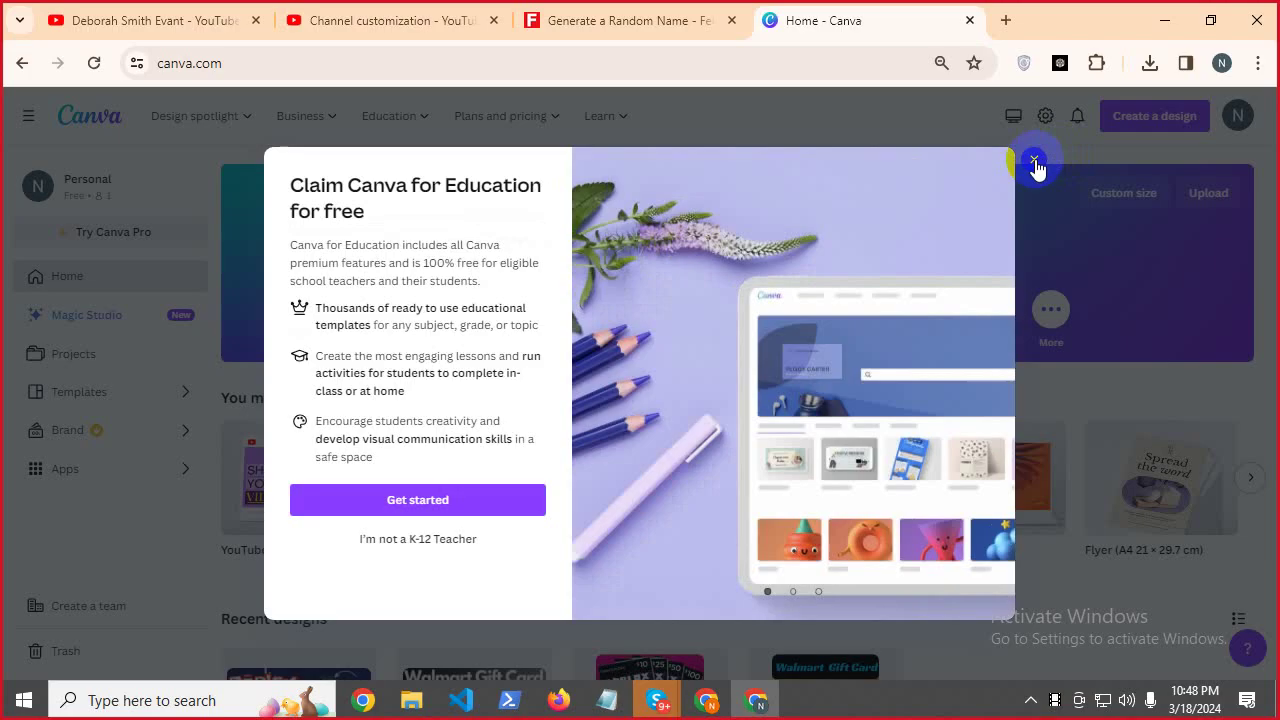
click(1033, 160)
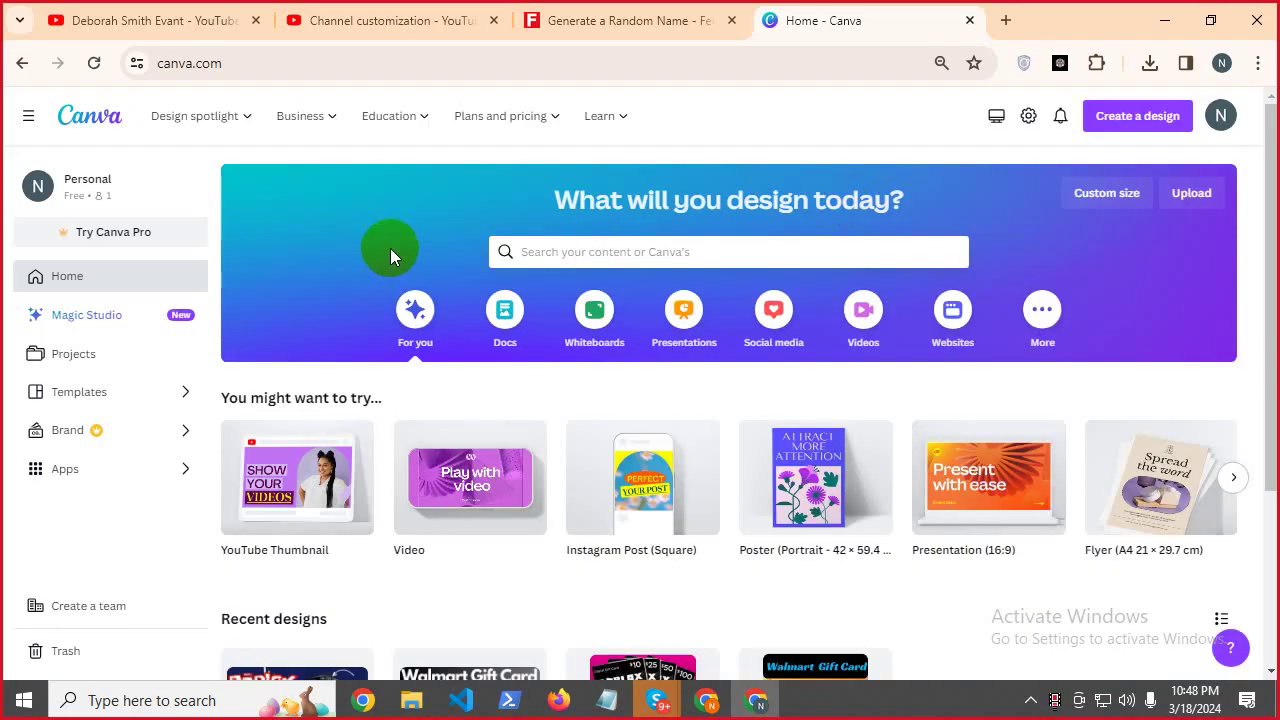
Search Canva for "youtube banner" and open the YouTube Banner 2560 × 1440 px template category.
click(581, 248)
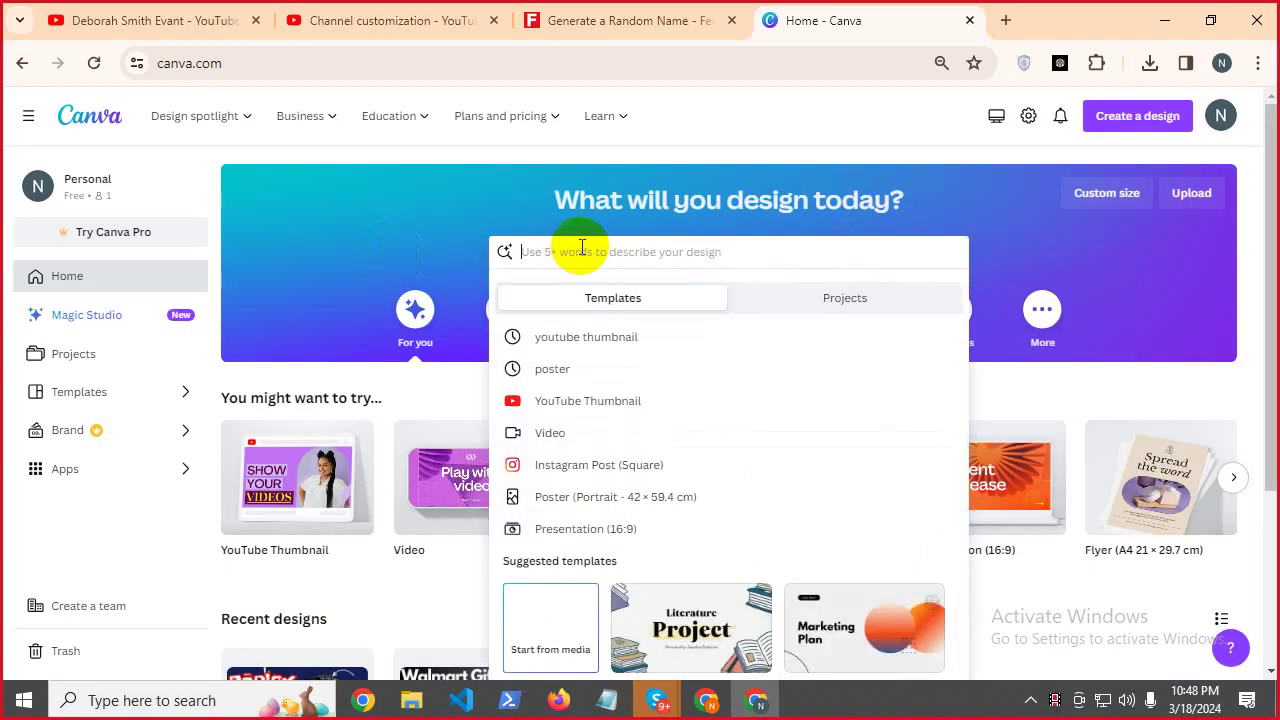
text(yout)
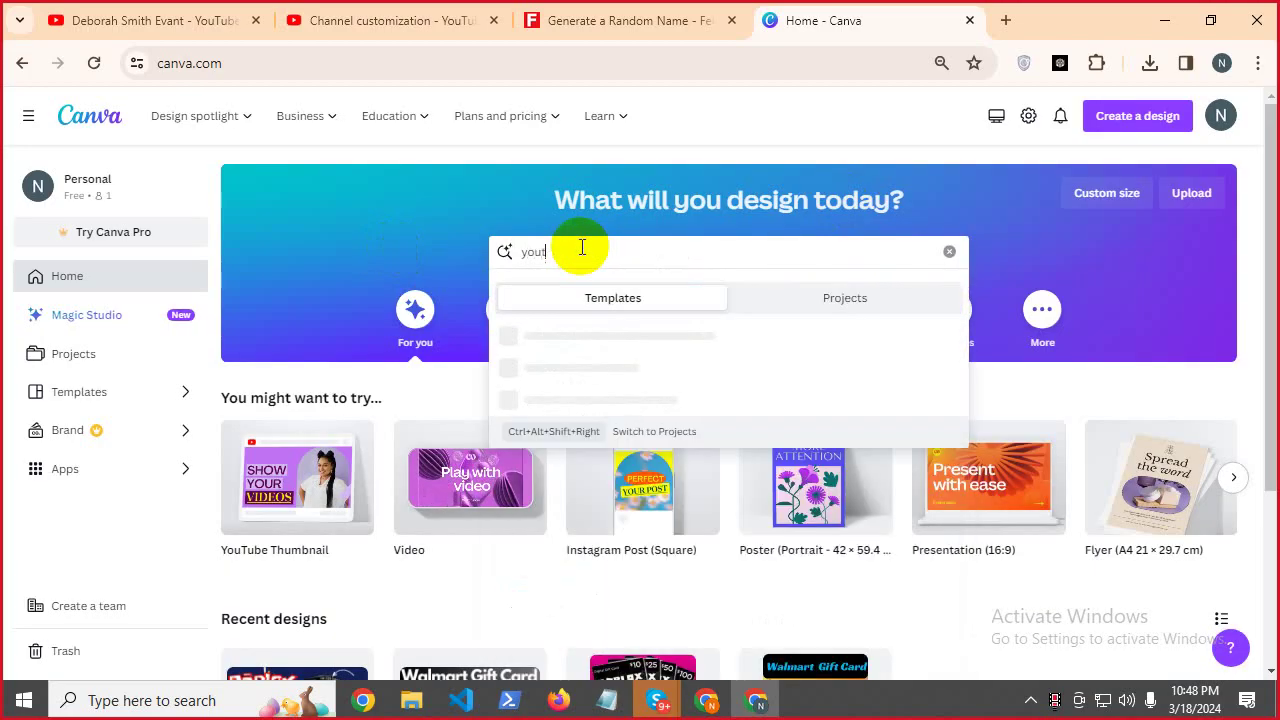
text(ube ba)
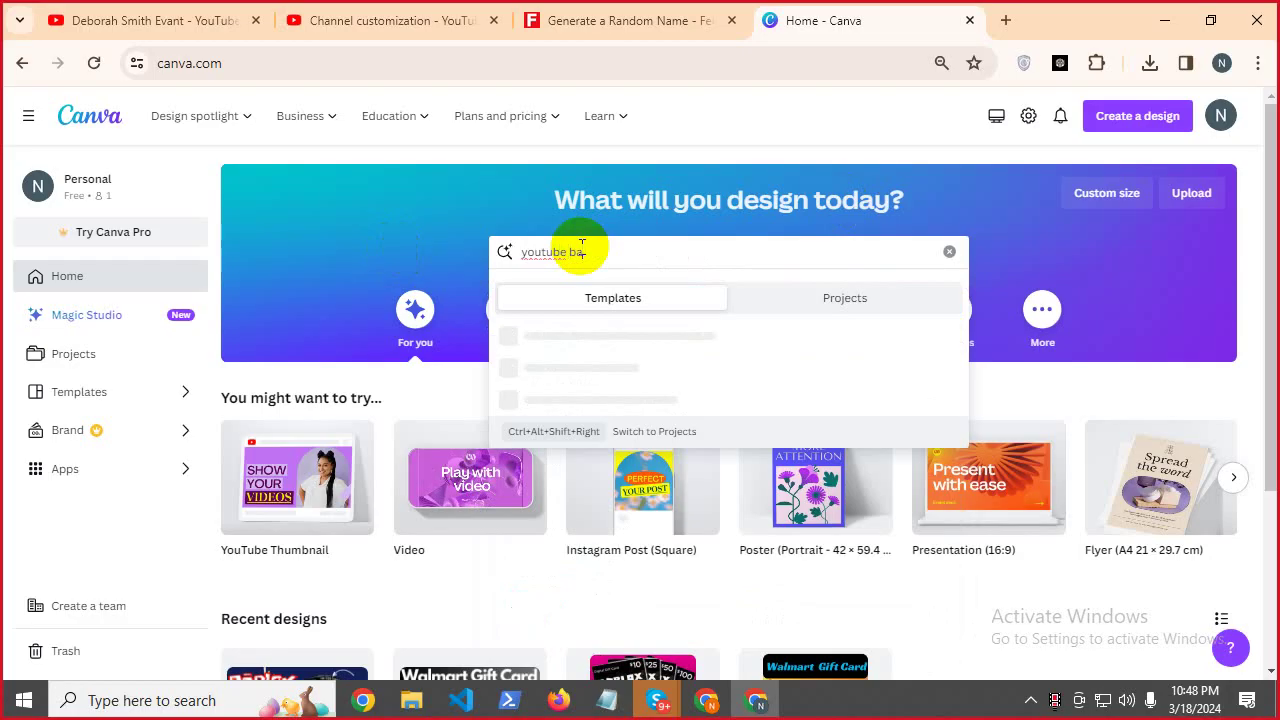
text(nner)
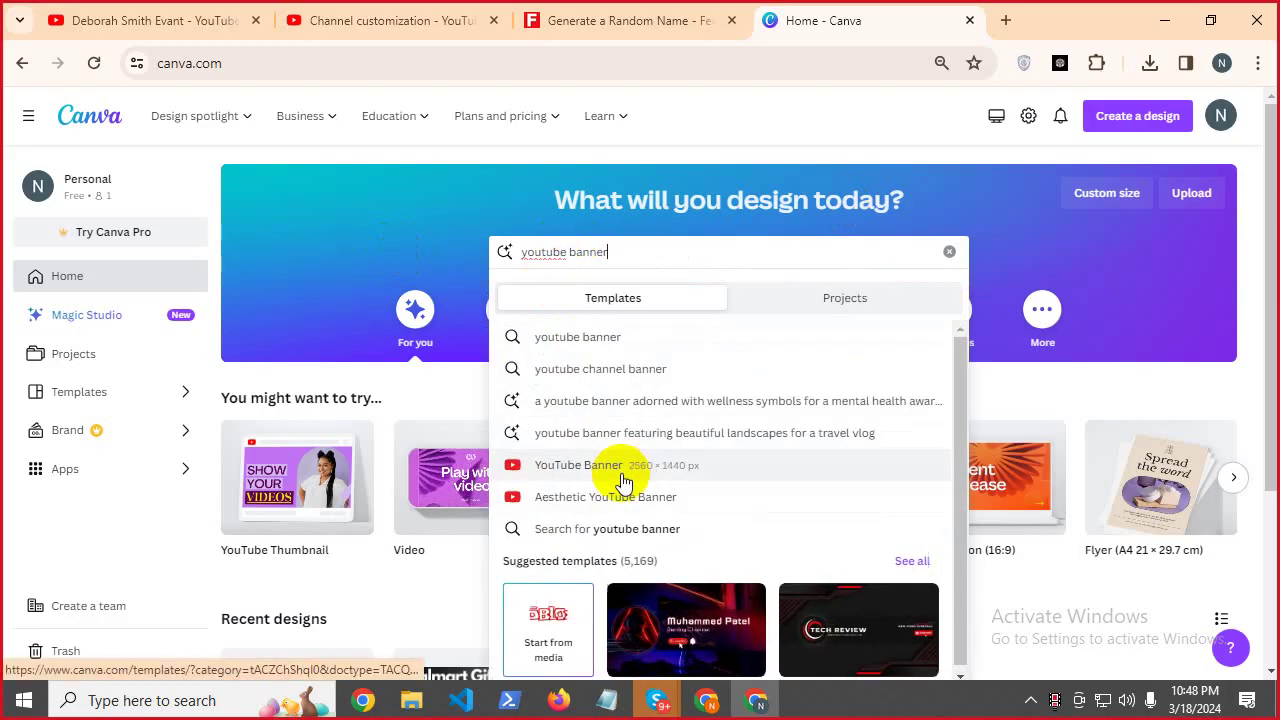
click(619, 477)
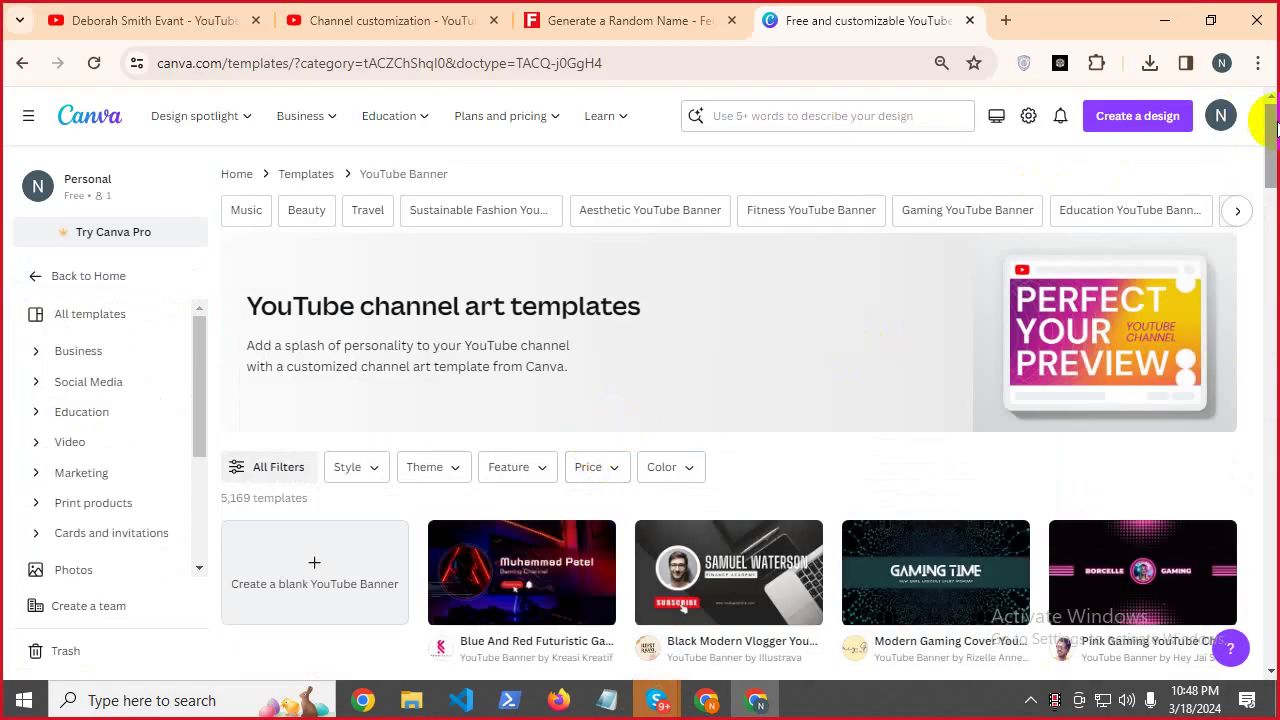
Browse the banner templates and open "Orange and White Geometric Food Vlogger YouTube Channel Art" for customizing.
scroll(1276, 125, down, 2)
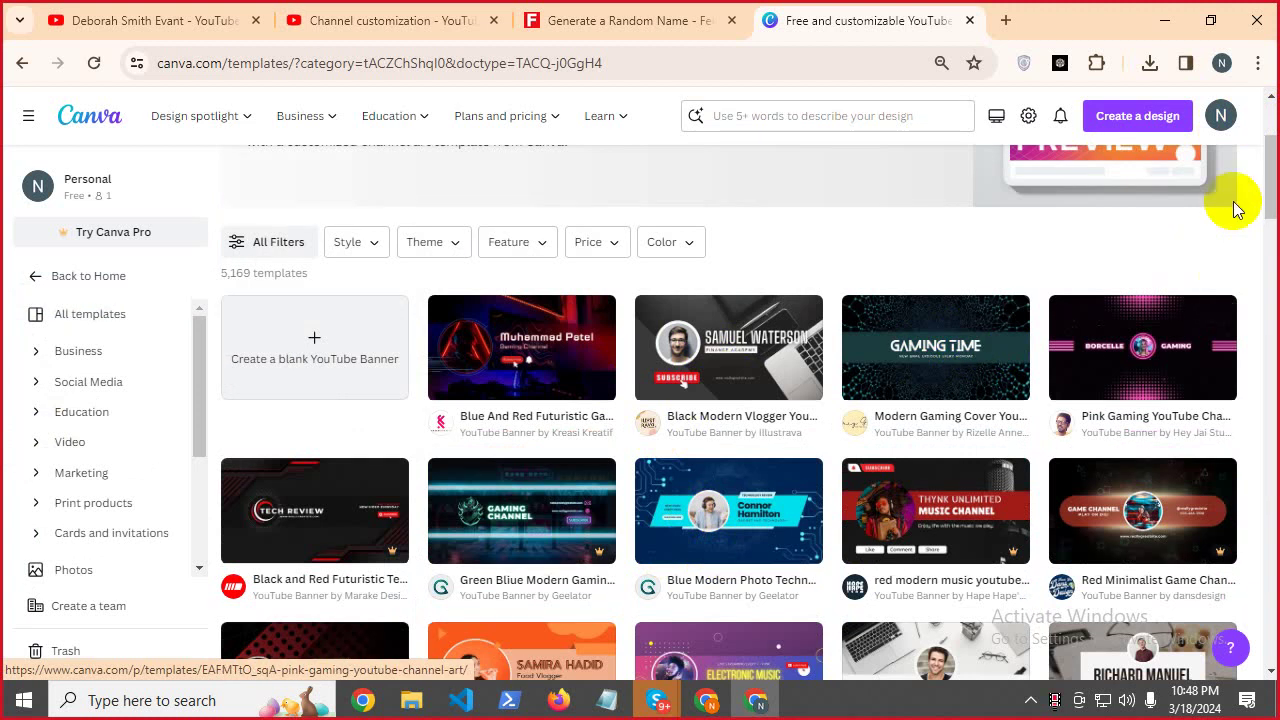
drag(1274, 148, 1274, 173)
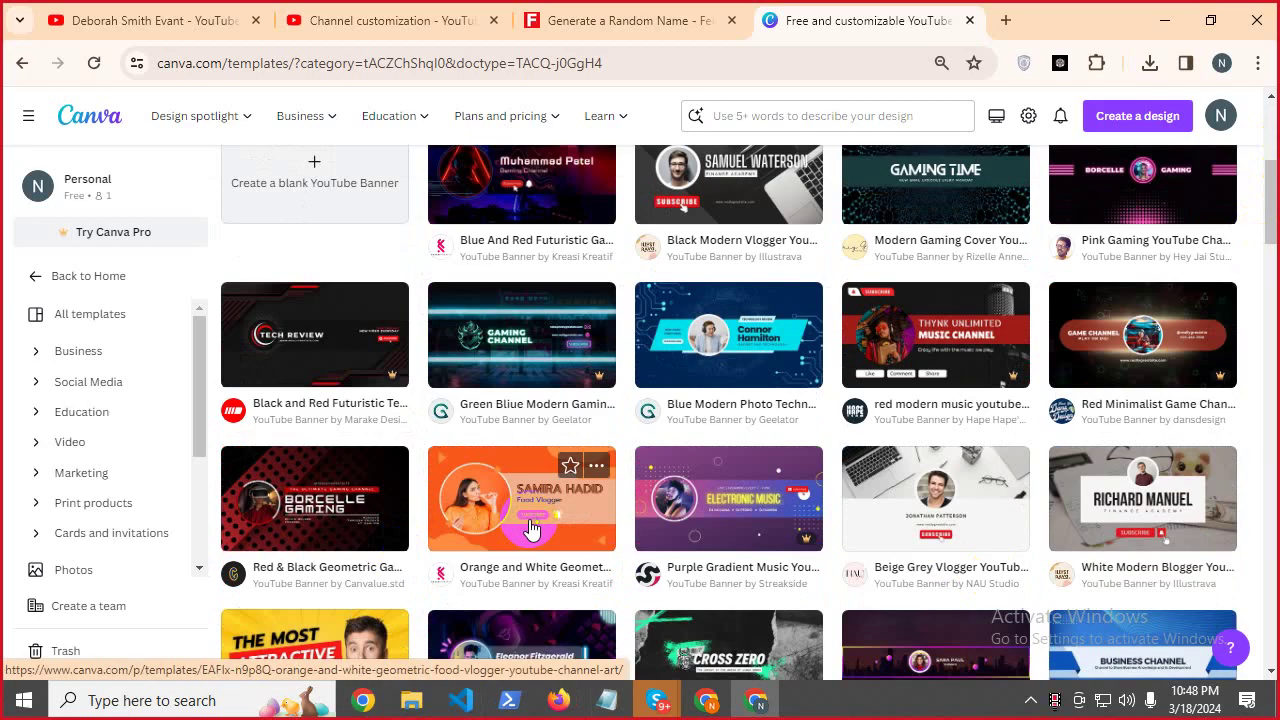
scroll(532, 525, down, 5)
scroll(540, 525, up, 5)
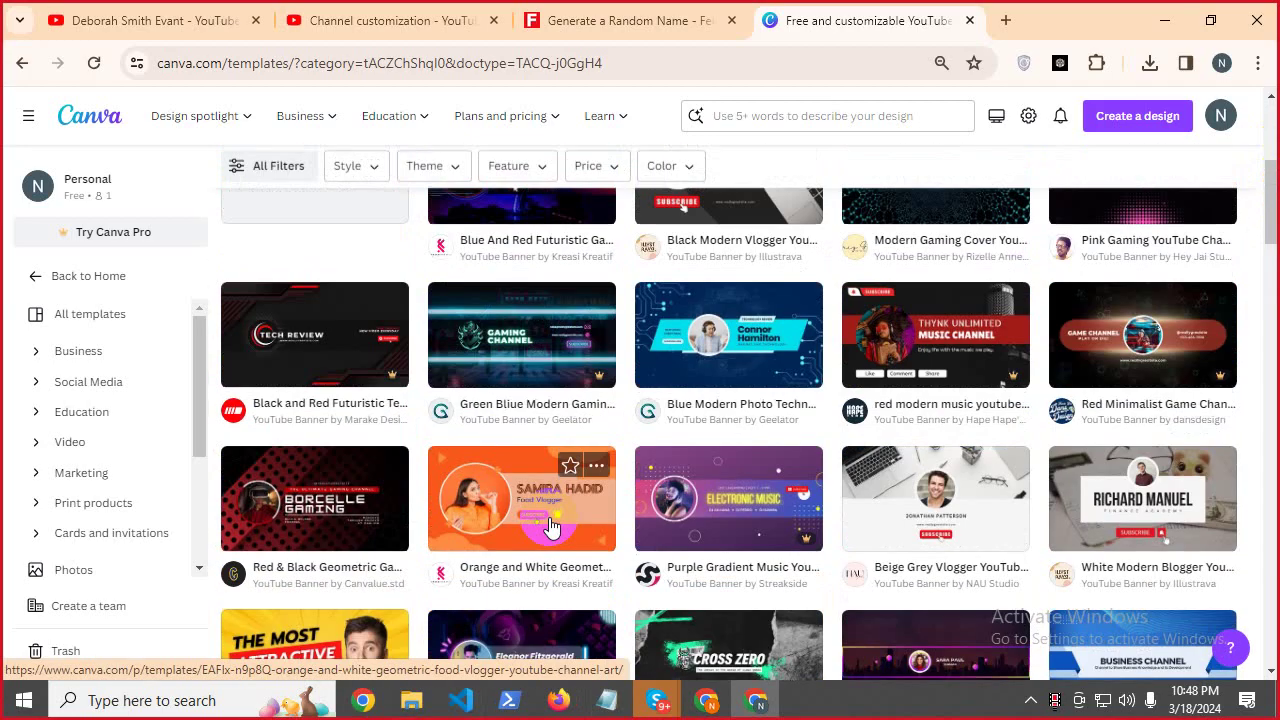
click(549, 525)
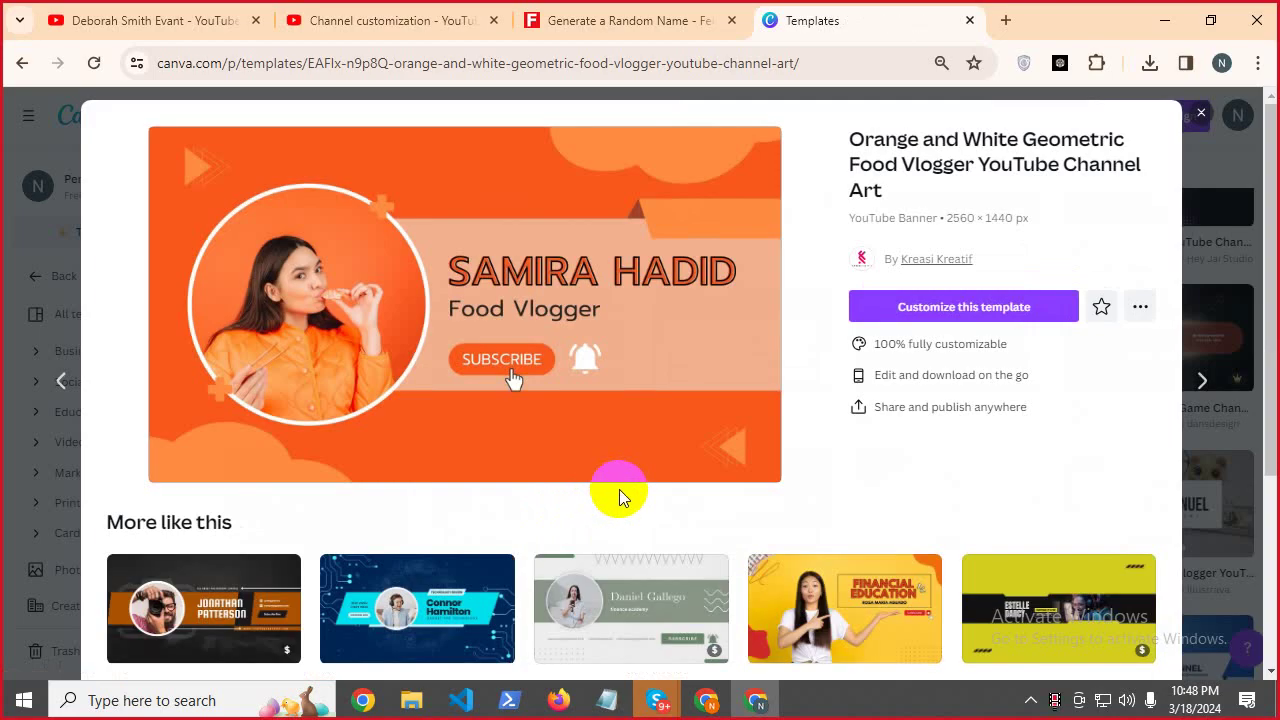
scroll(619, 489, down, 3)
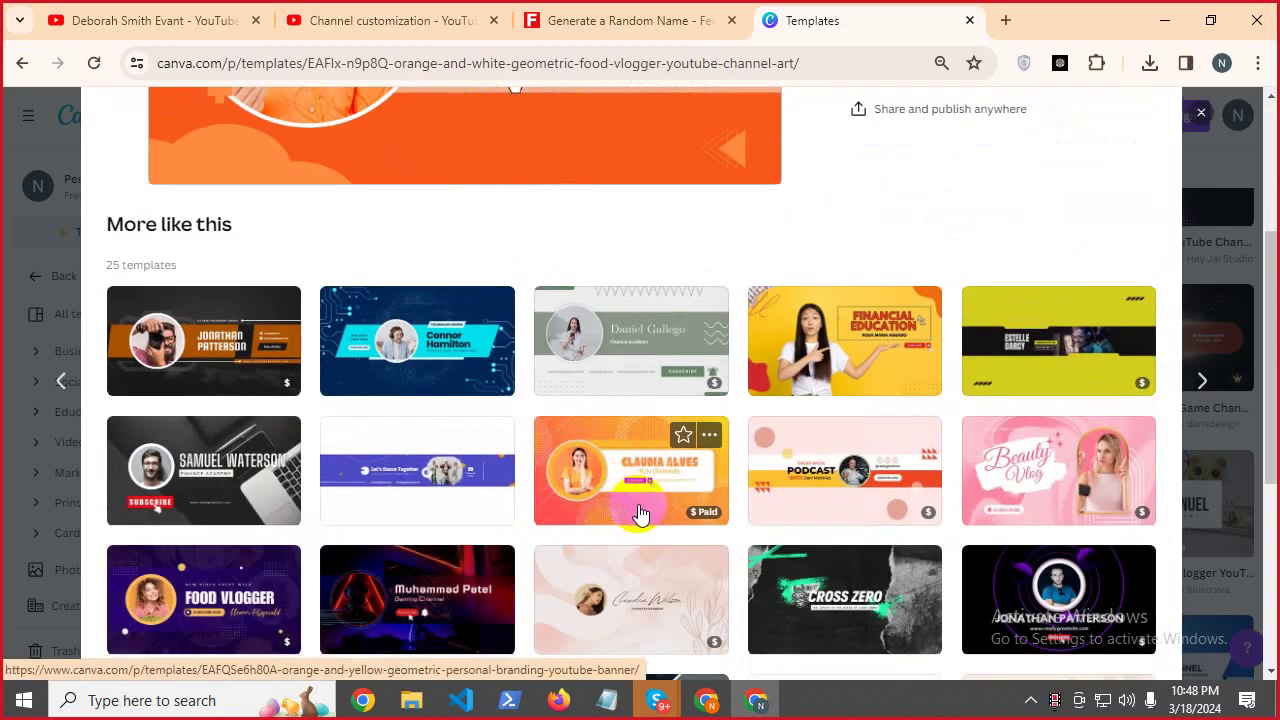
scroll(630, 505, up, 3)
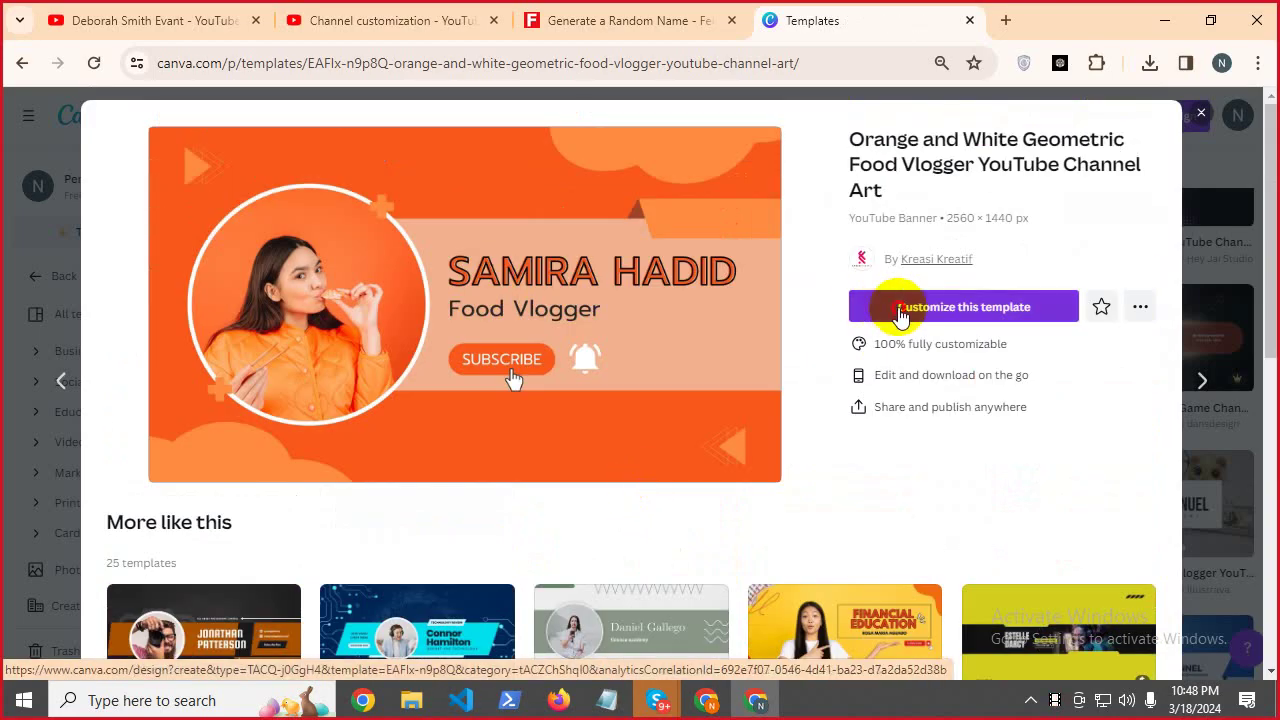
click(893, 310)
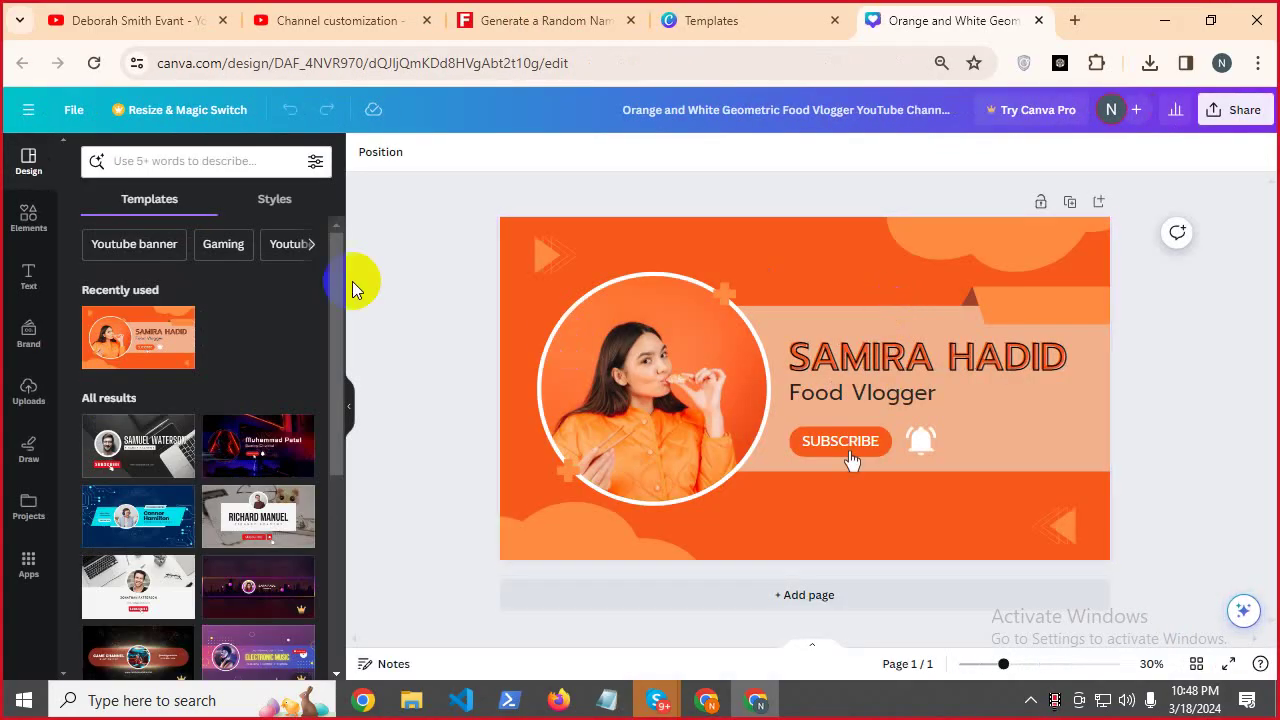
Add the downloaded photo of the blond woman to the design's uploaded images.
click(29, 395)
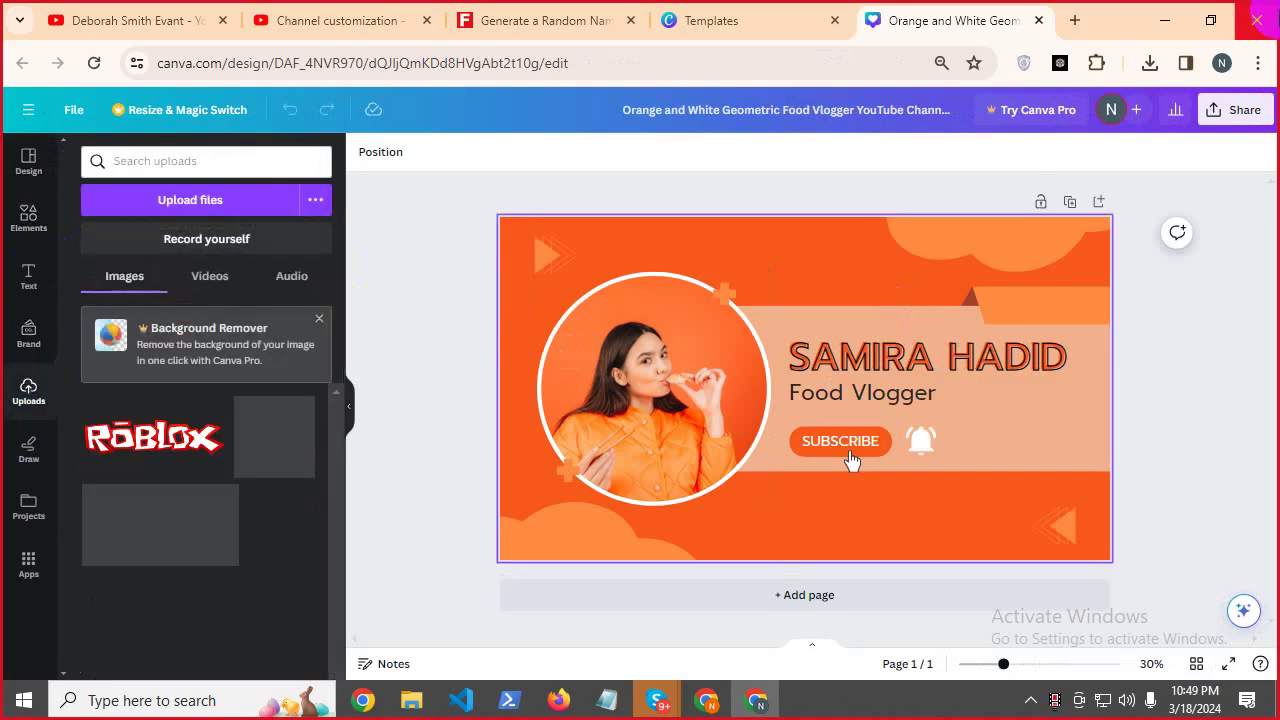
click(1149, 62)
drag(1012, 148, 277, 380)
click(460, 206)
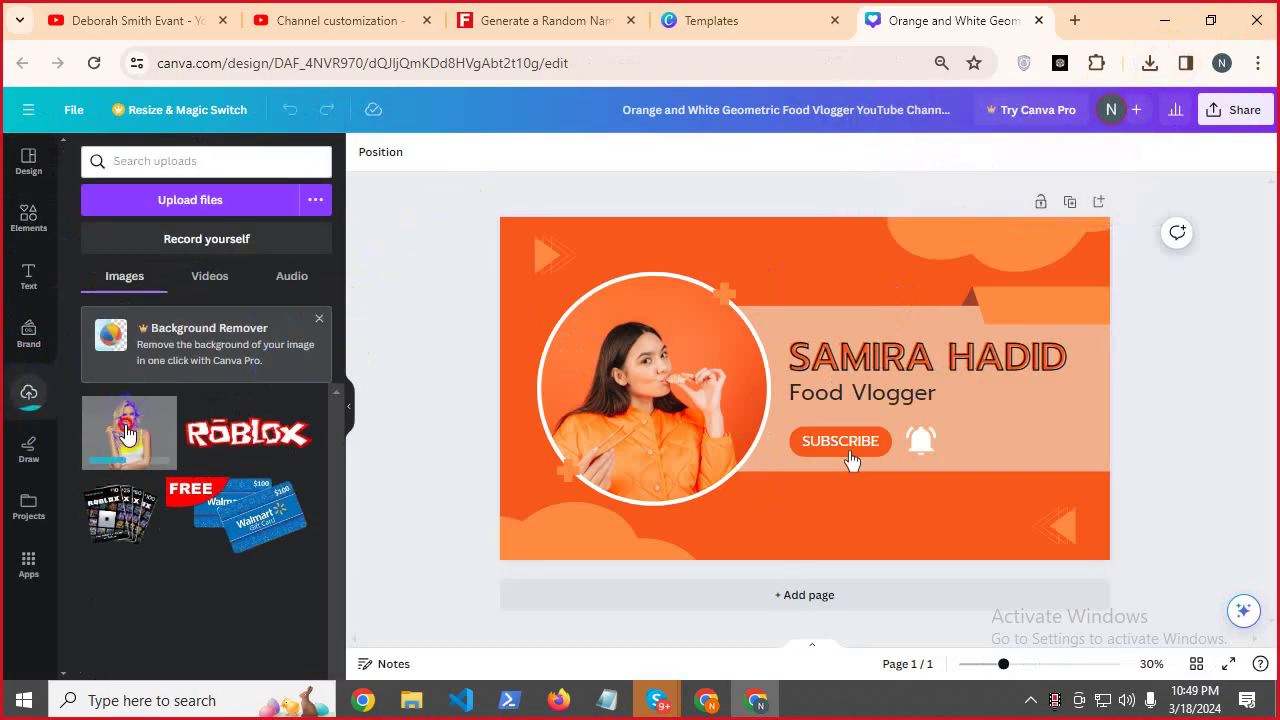
Place the uploaded photo of the blond woman in the banner's circular frame and copy the channel name from YouTube Studio.
drag(127, 432, 640, 380)
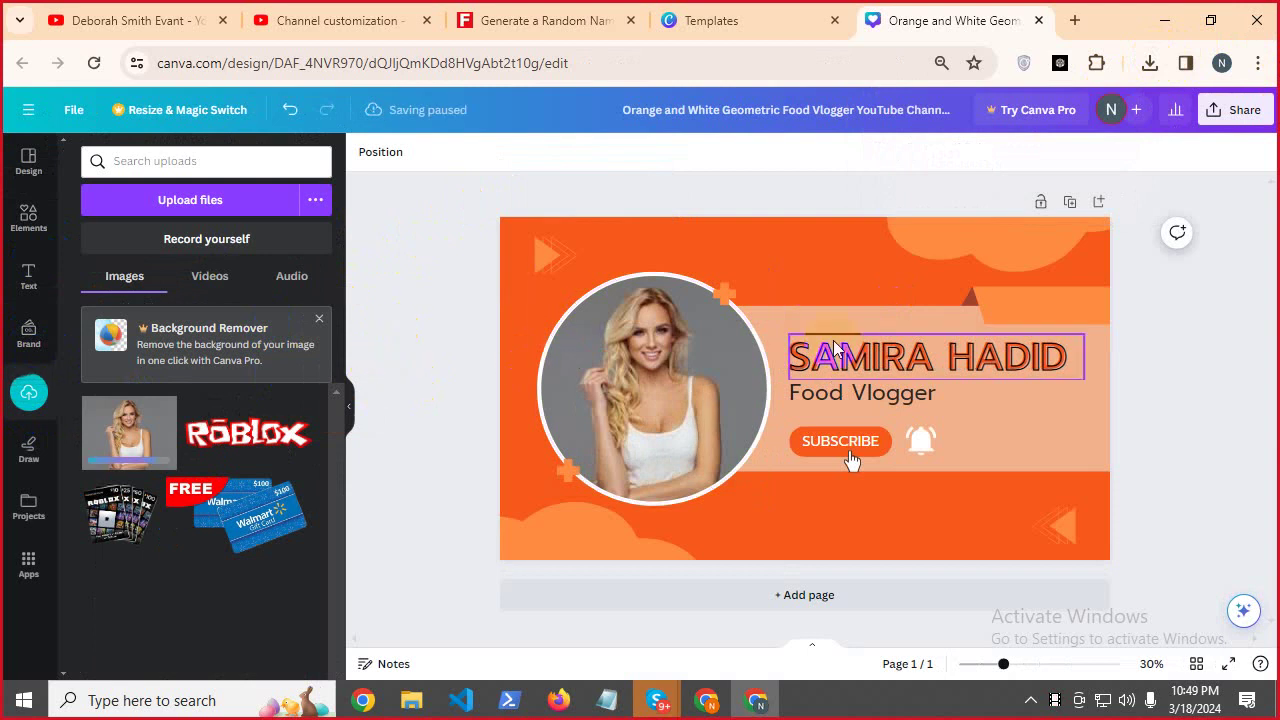
click(330, 20)
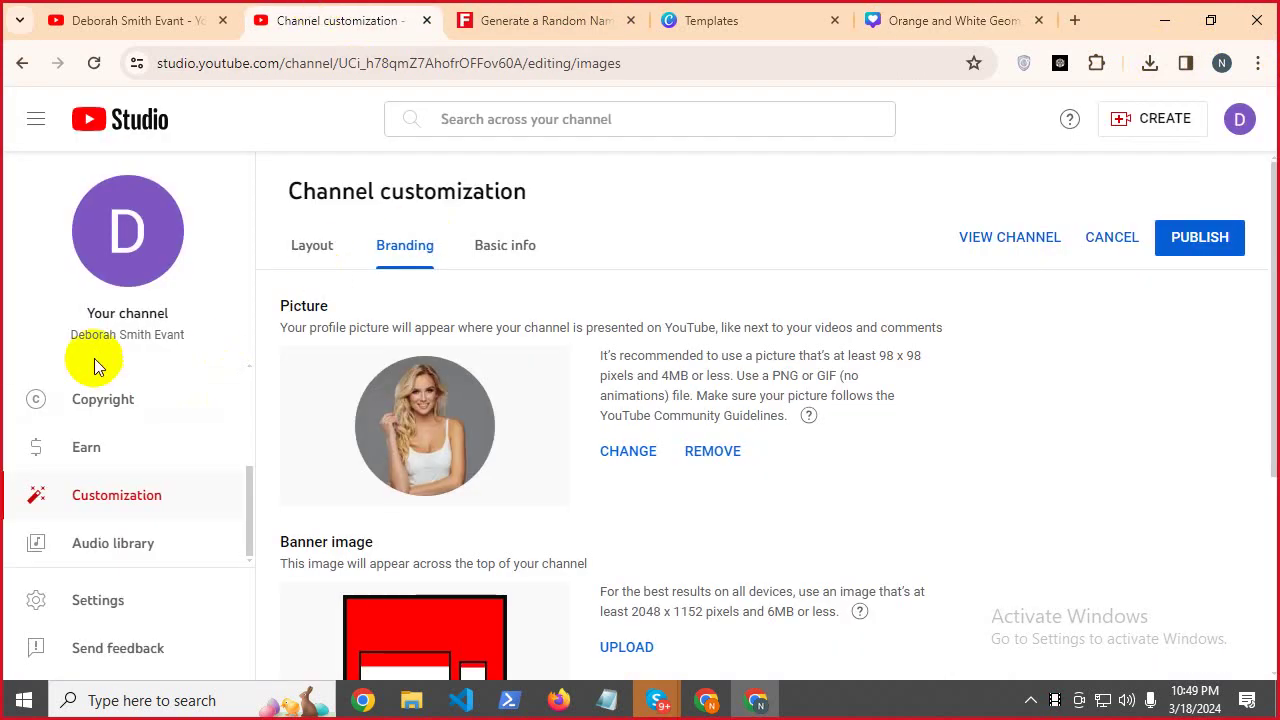
right_click(106, 336)
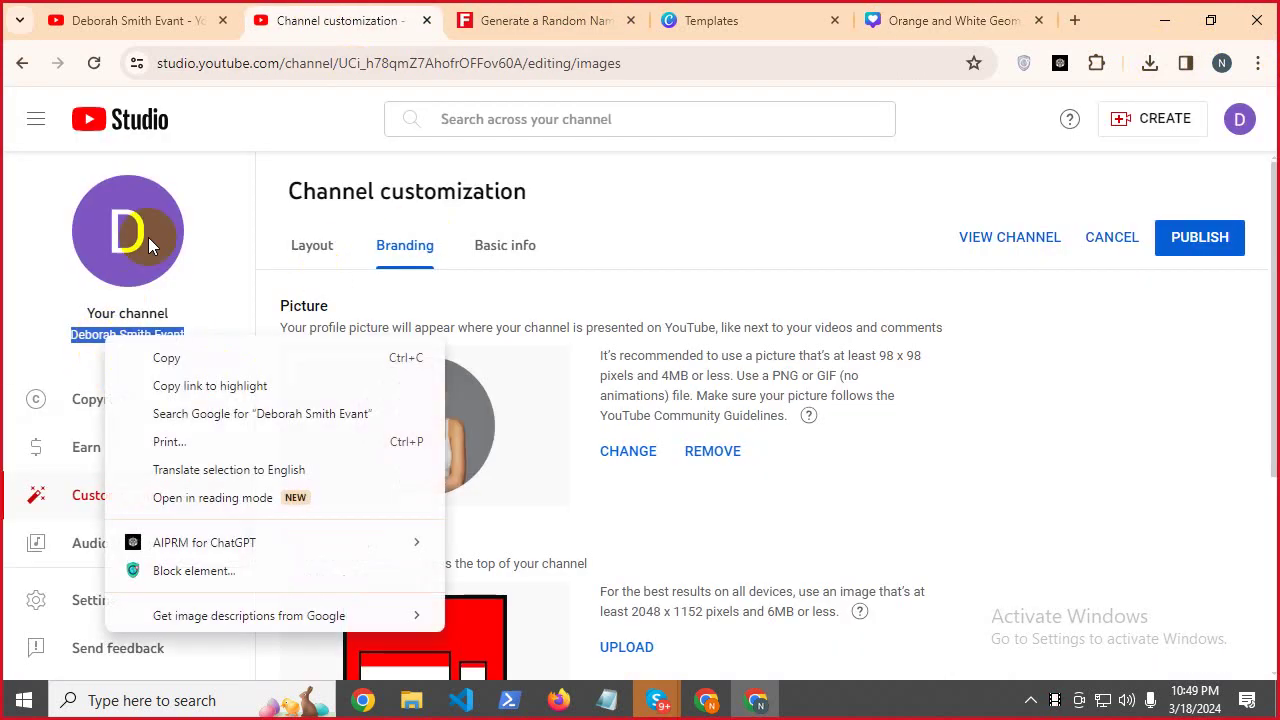
click(171, 353)
click(690, 10)
click(930, 20)
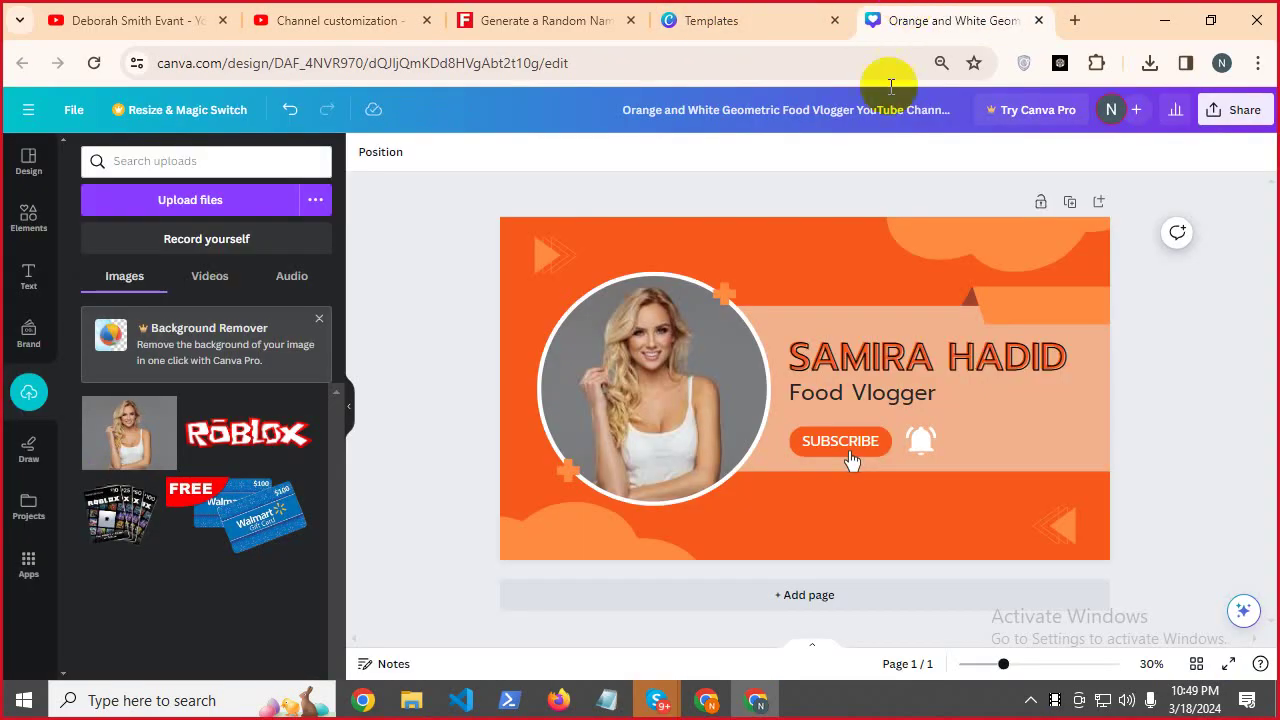
Replace the template's sample name in the banner heading with the copied channel name.
click(845, 358)
drag(845, 358, 790, 358)
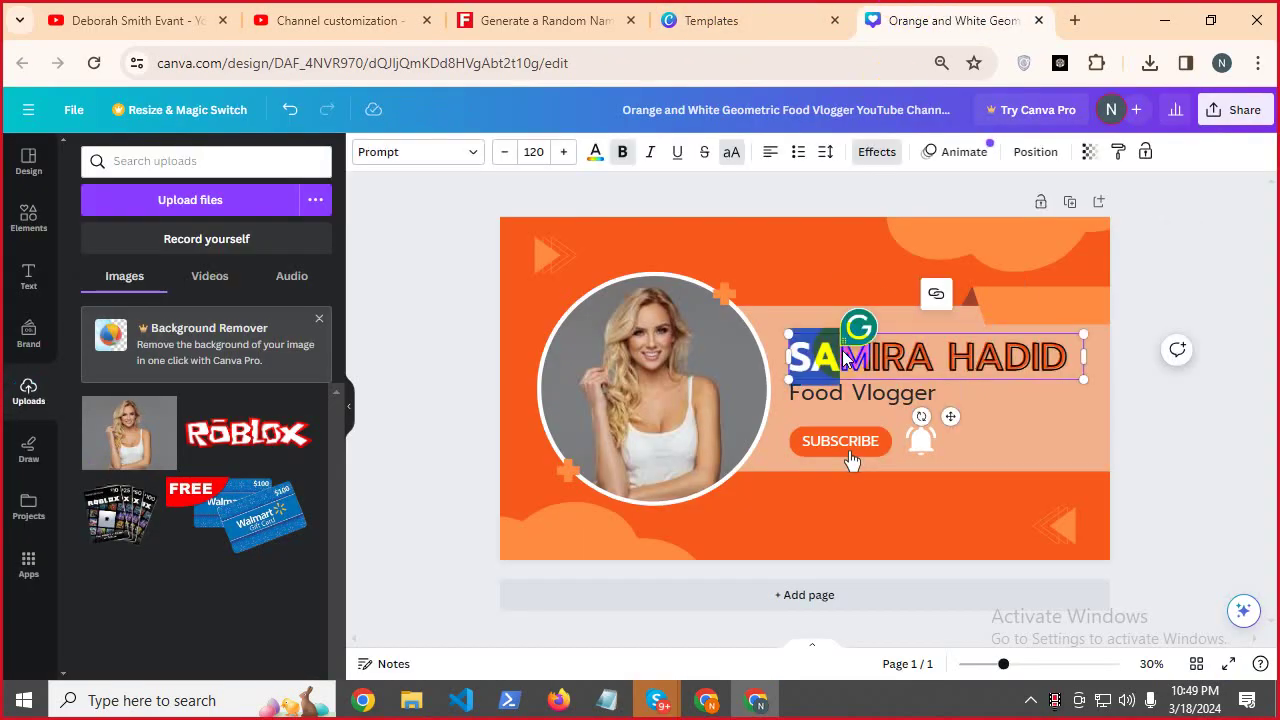
click(900, 357)
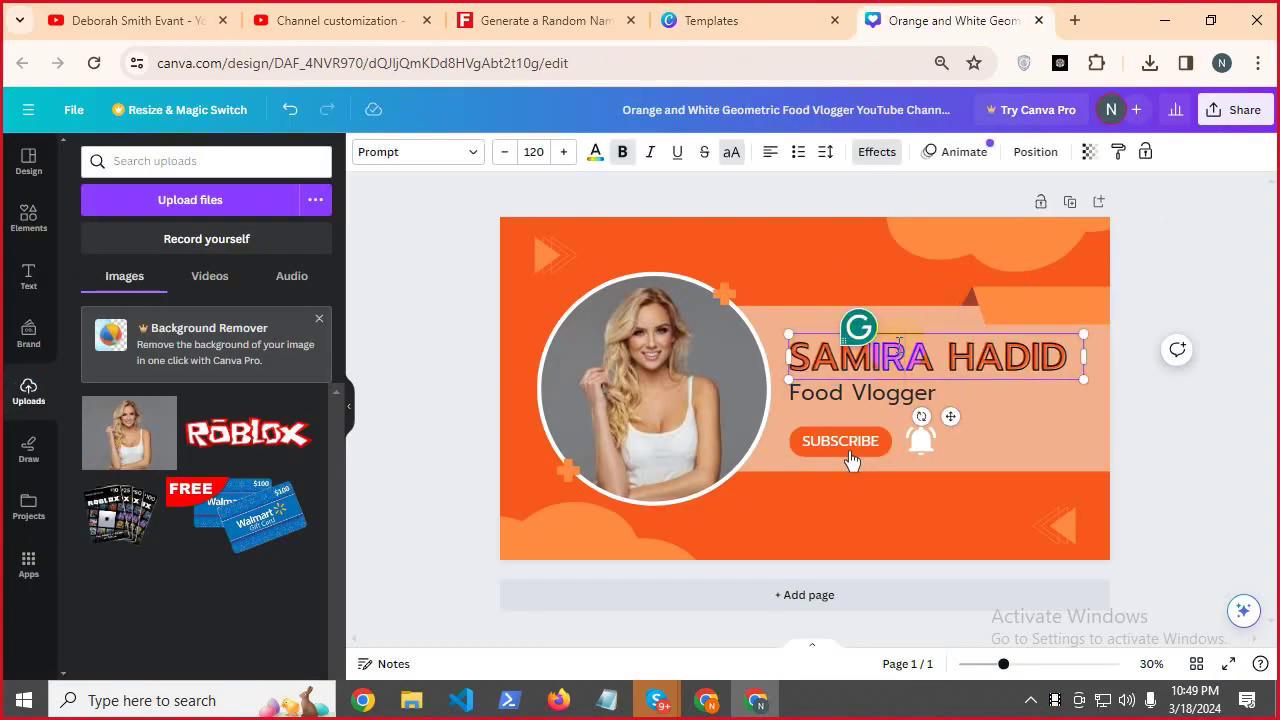
triple_click(897, 357)
right_click(897, 357)
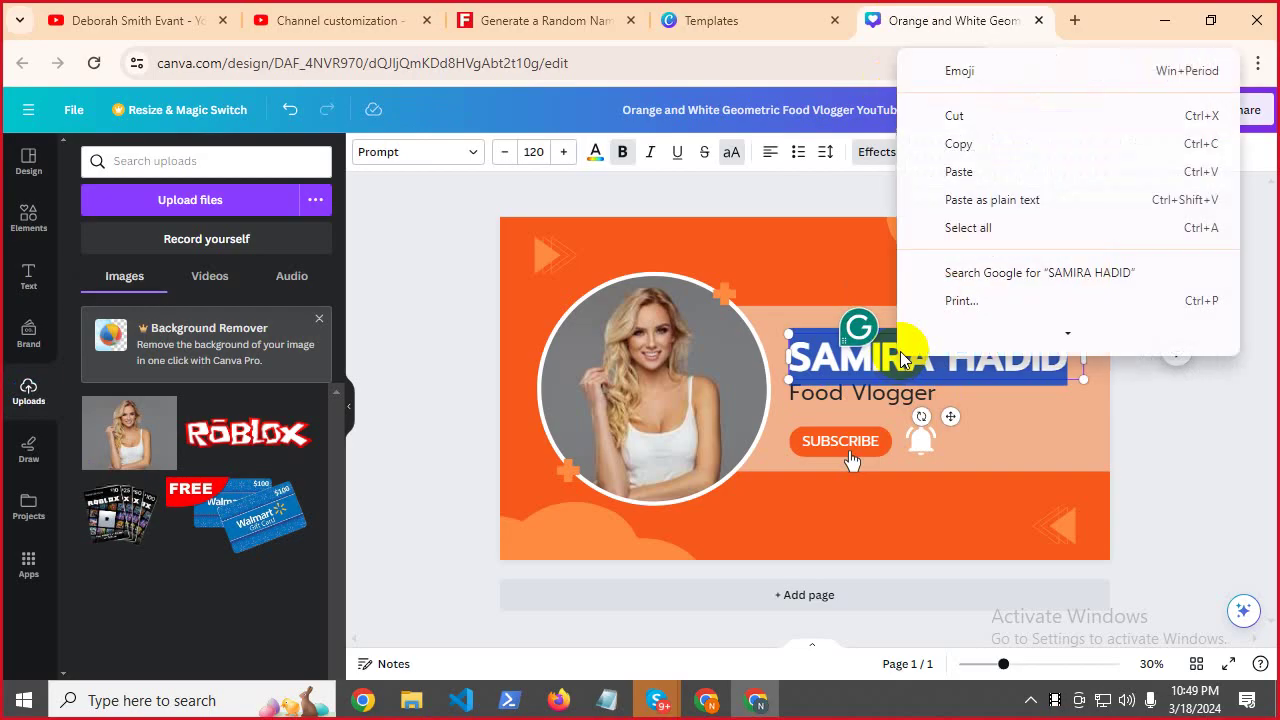
click(937, 185)
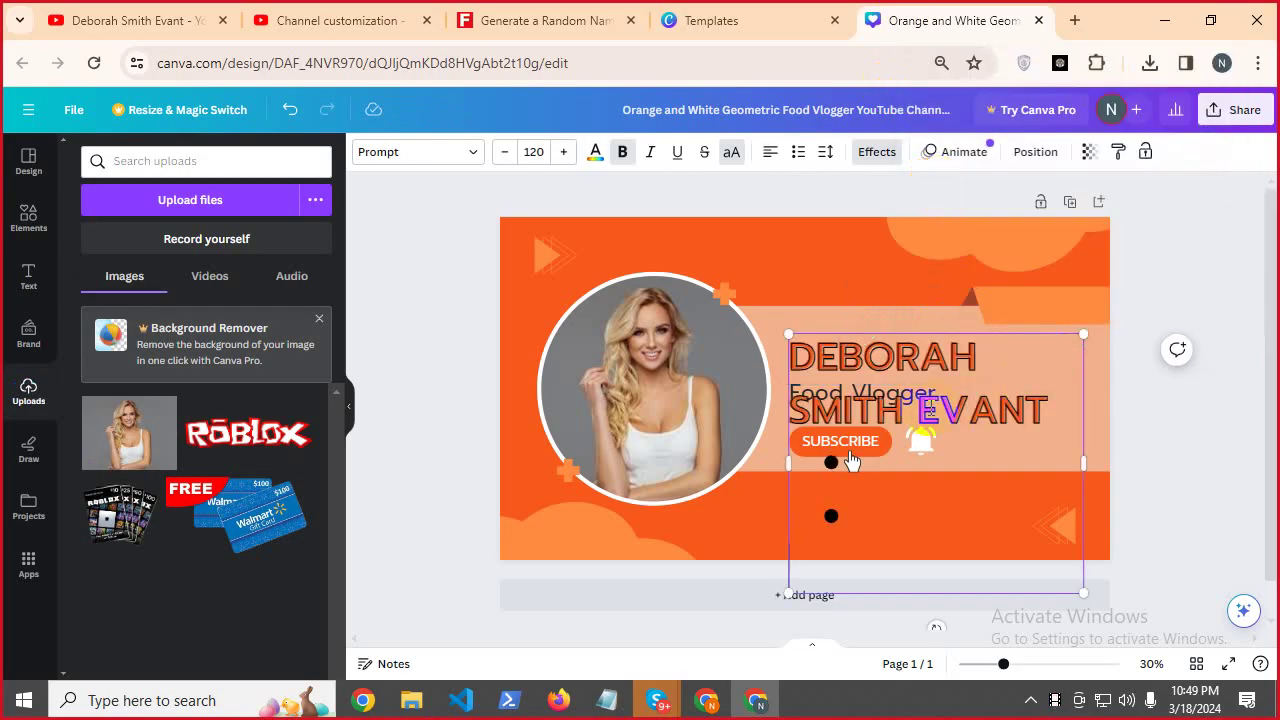
Delete the last word of the name from the banner heading and widen its text box so the rest fits on one line.
right_click(1043, 407)
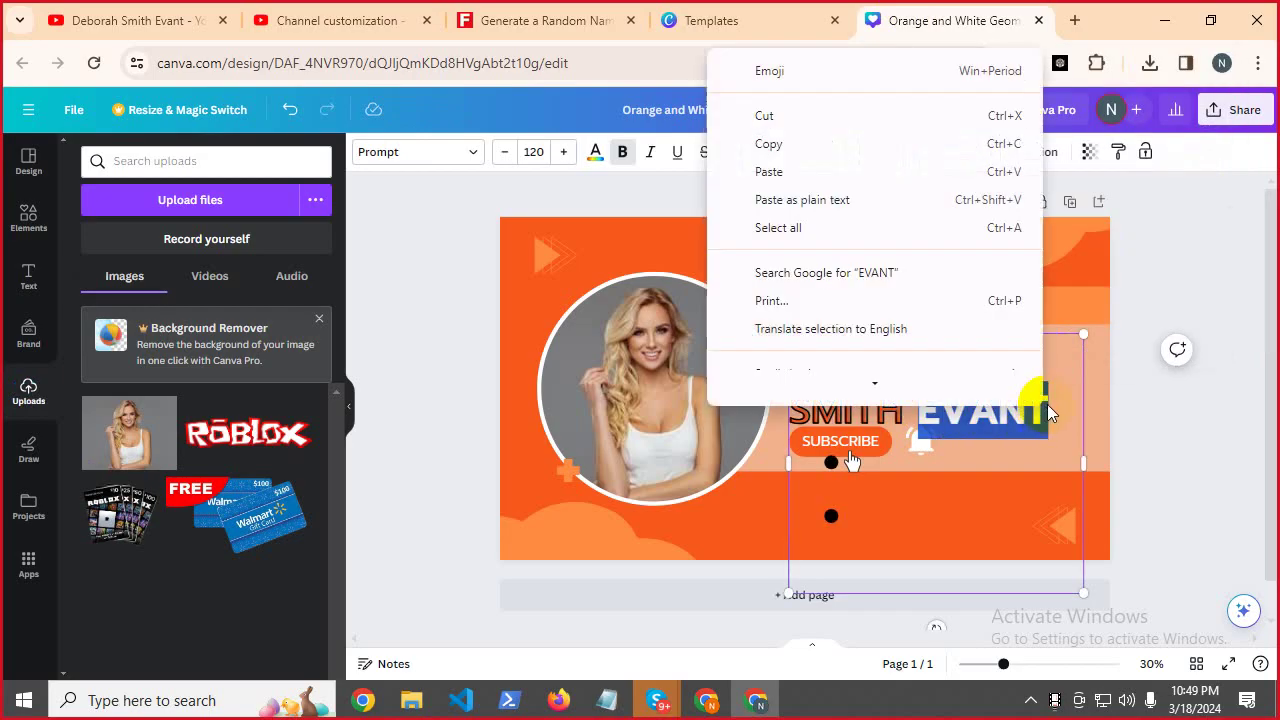
click(821, 158)
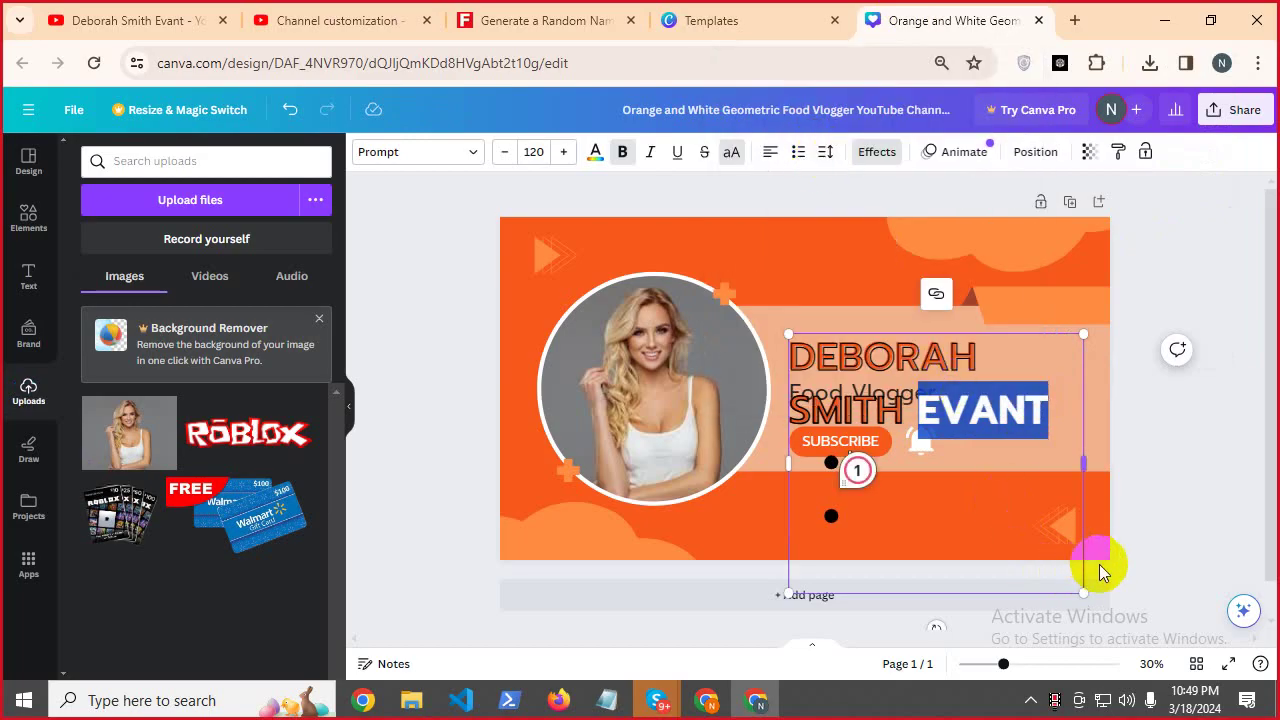
key(BackSpace)
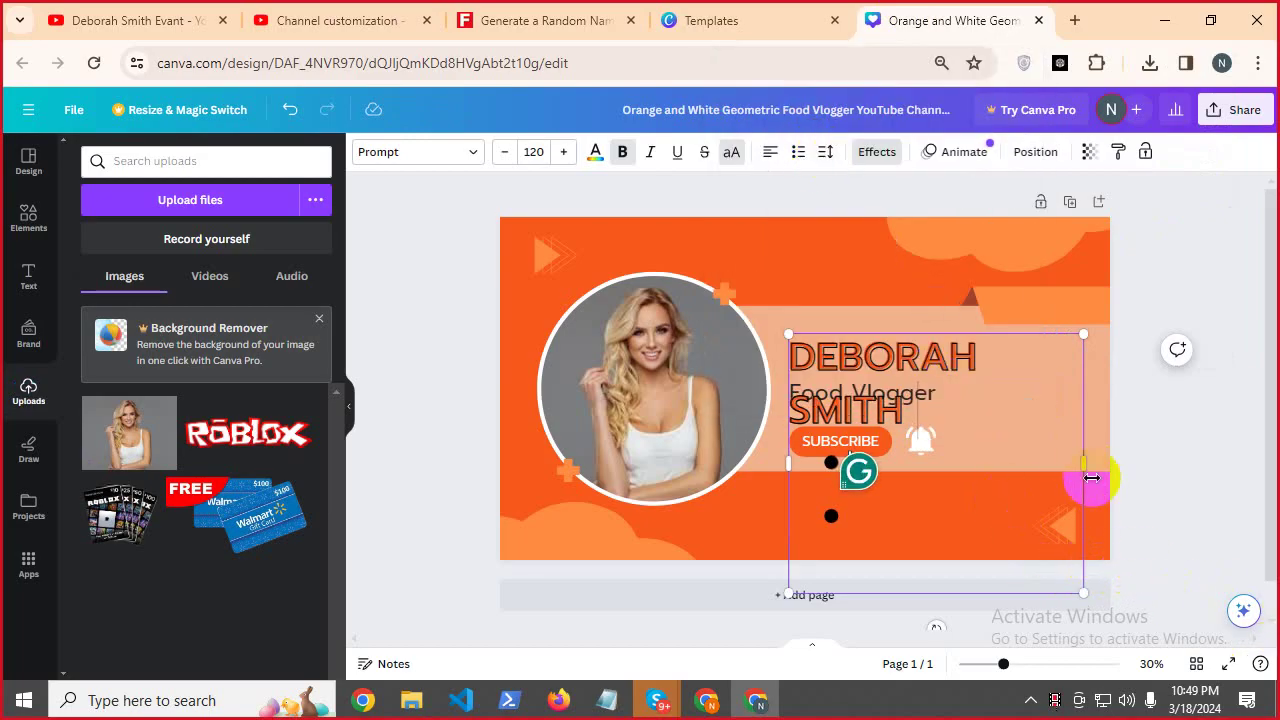
drag(1086, 467, 1152, 458)
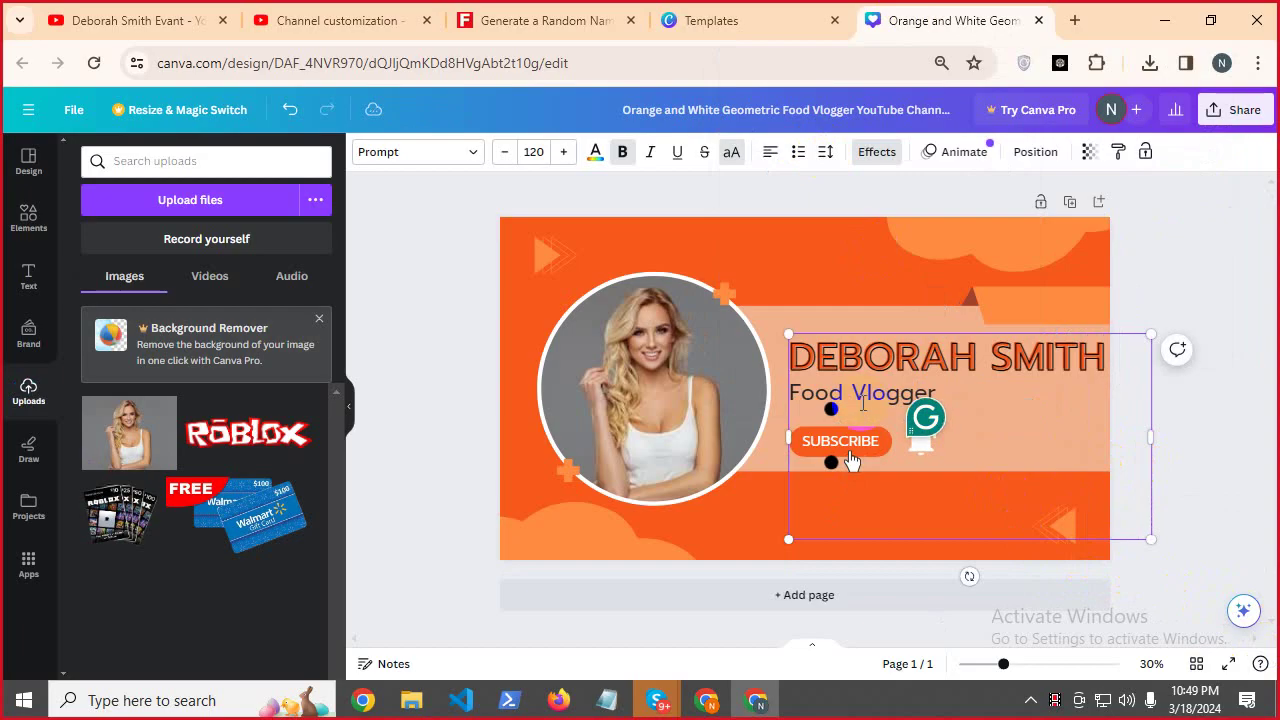
Replace the "Food Vlogger" subtitle with the last word of the channel name.
click(834, 317)
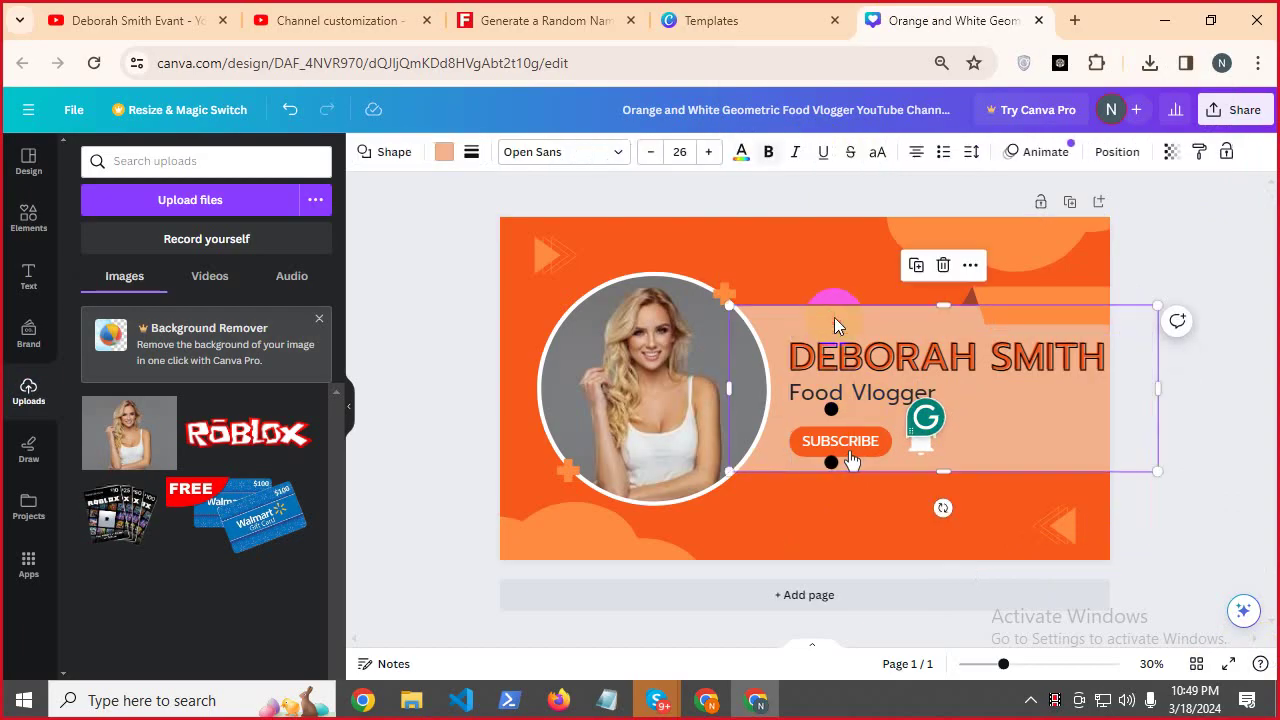
double_click(798, 397)
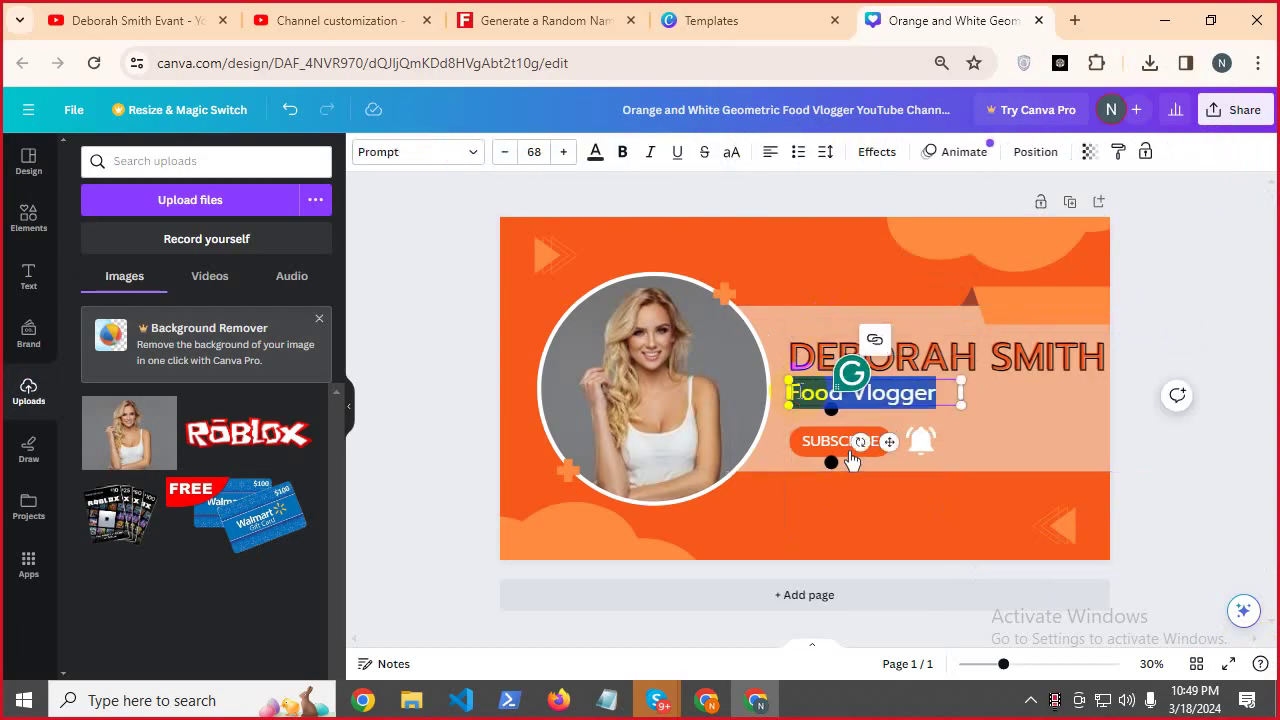
text(Evant)
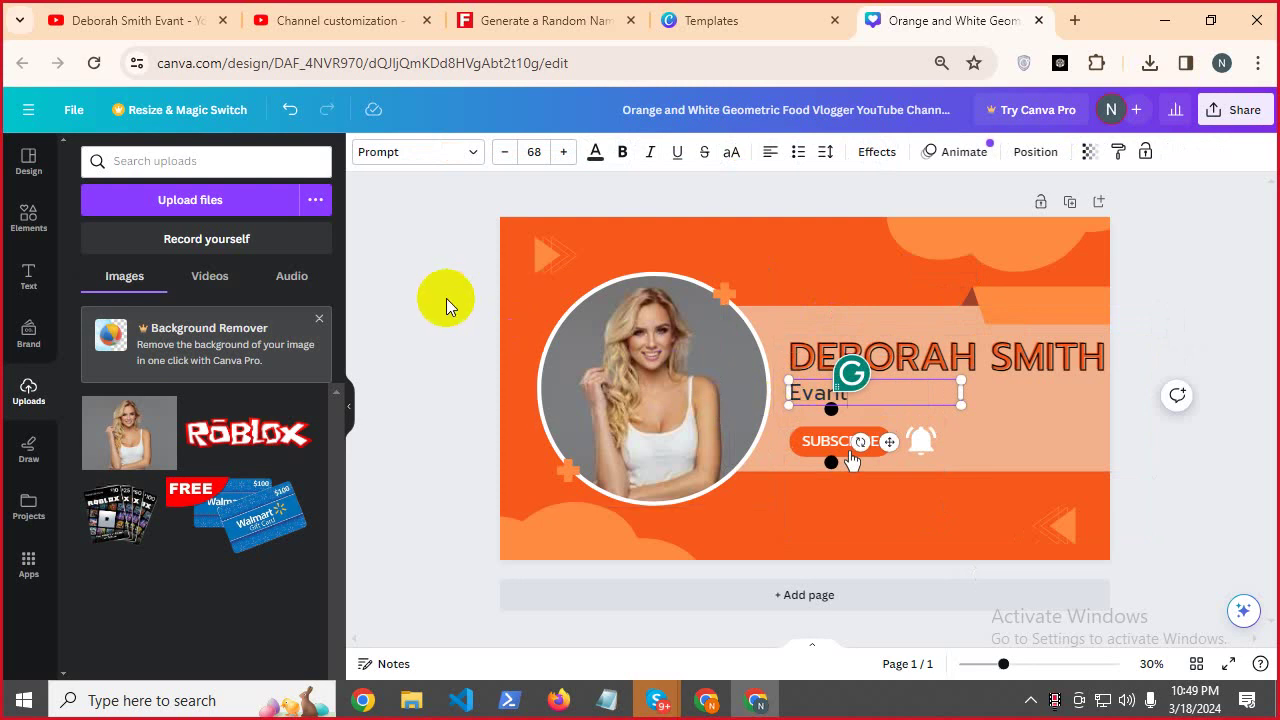
click(446, 298)
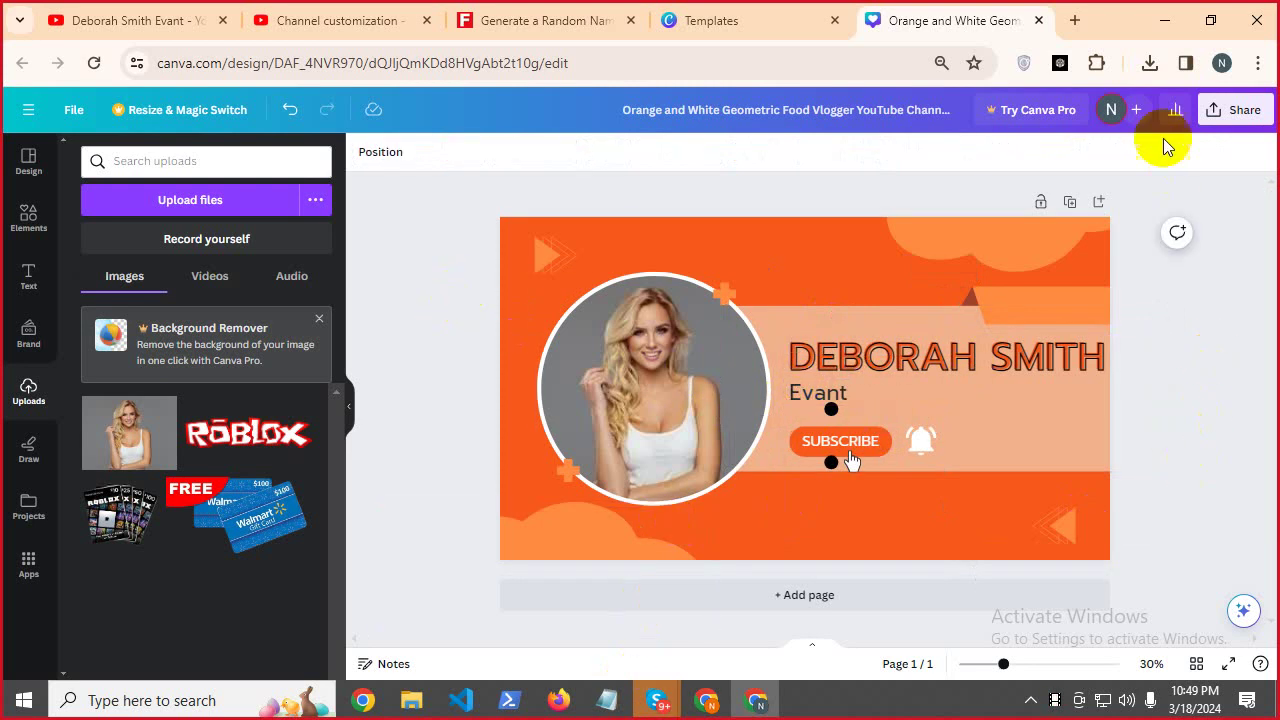
Download the finished banner design as a PNG file.
click(1224, 112)
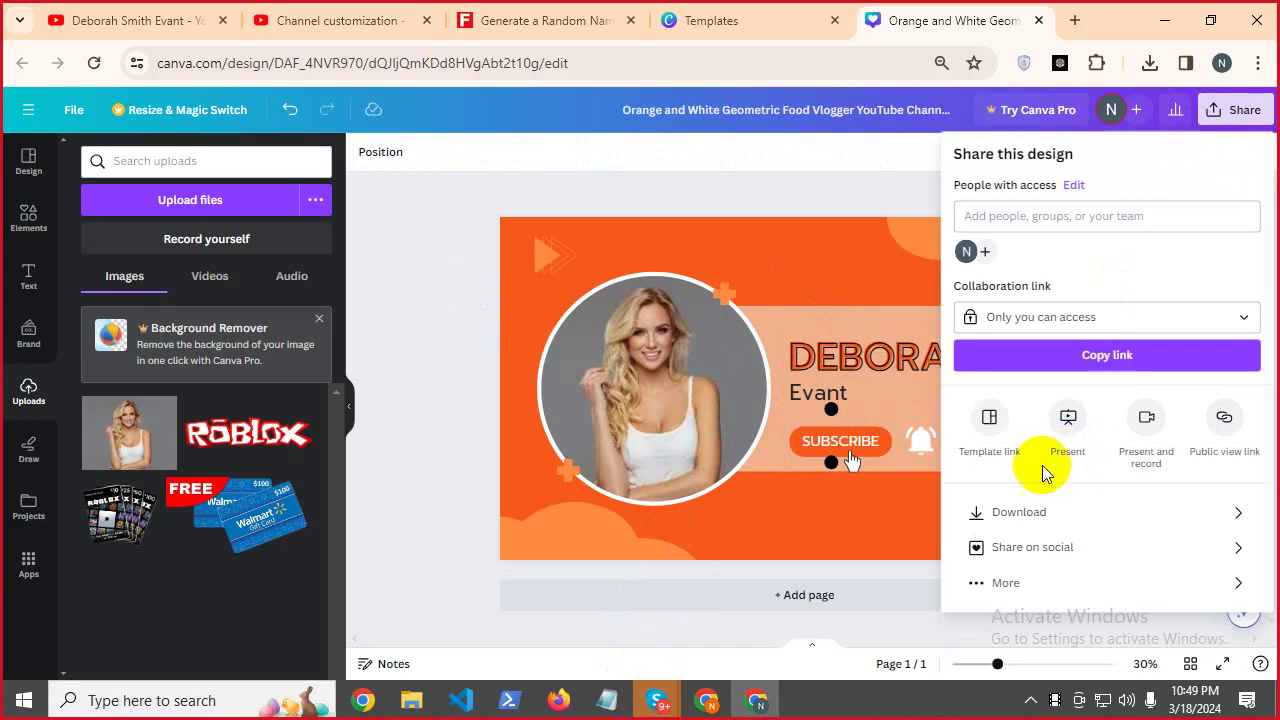
click(1015, 512)
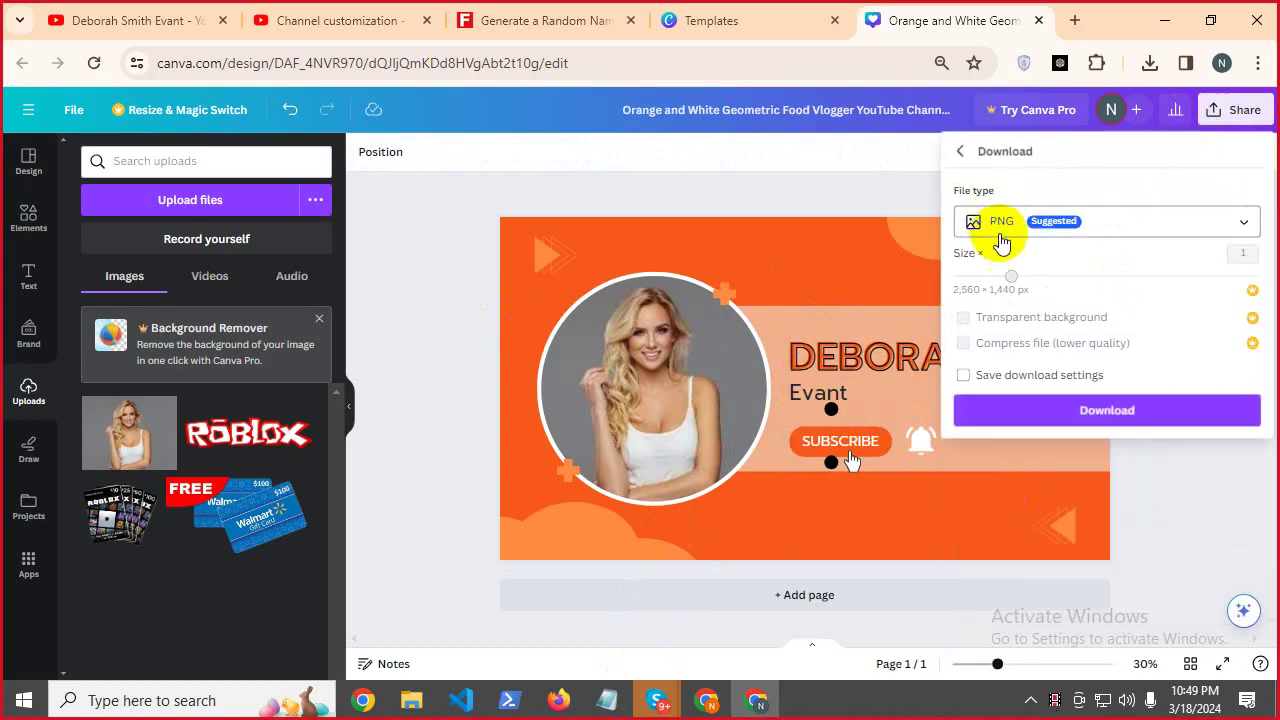
click(1102, 412)
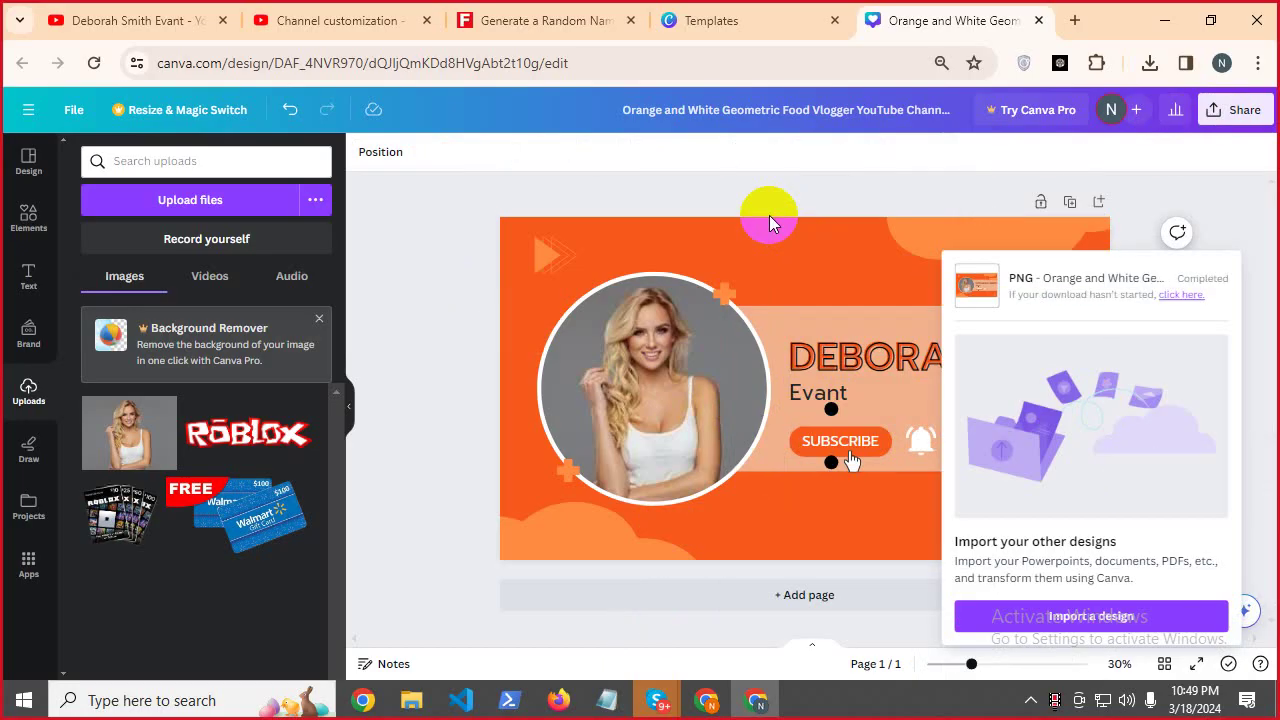
Switch to YouTube Studio and upload "Orange and White Geometric Food Vlogger YouTube Channel Art.png" as the channel's banner image, accepting the default crop.
click(708, 10)
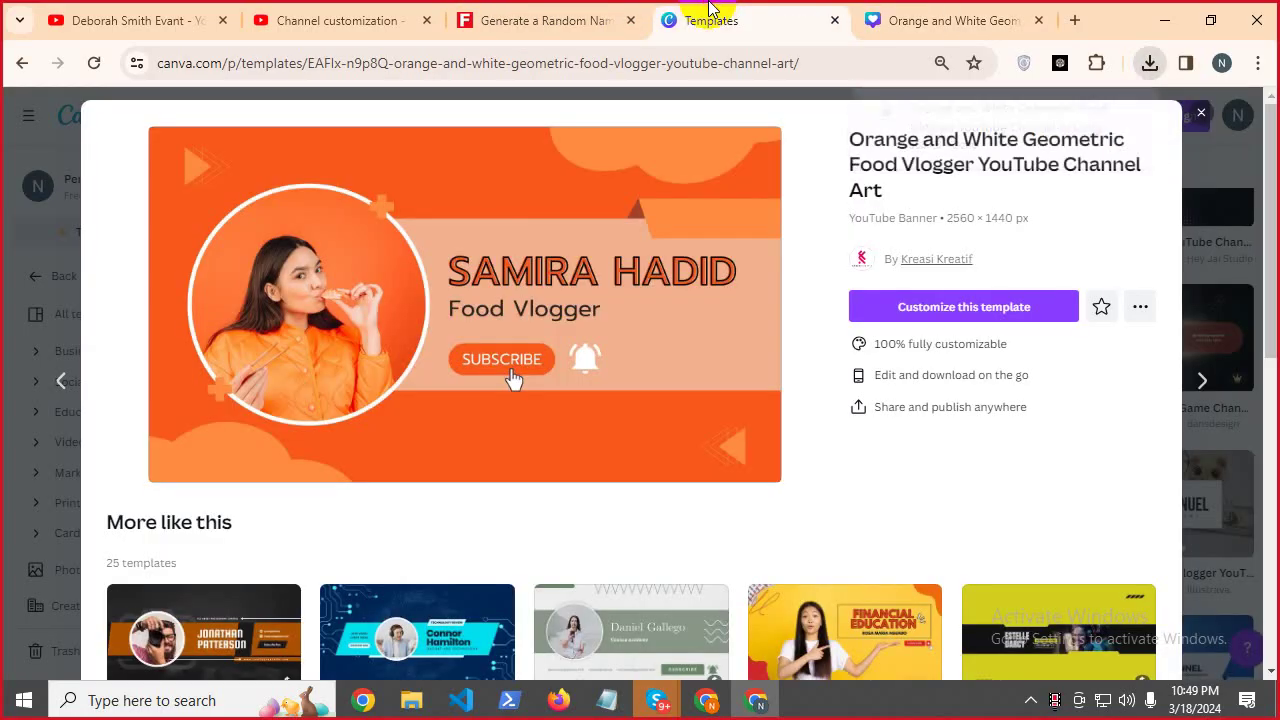
click(515, 14)
click(255, 8)
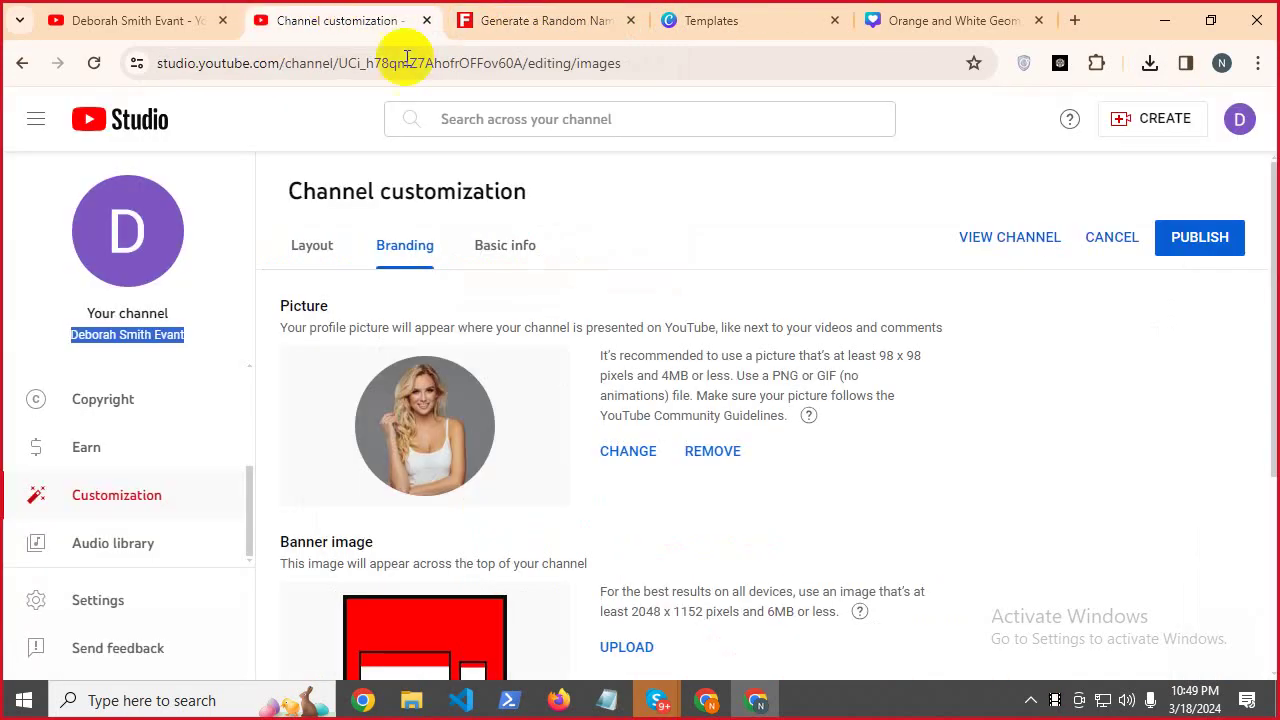
scroll(614, 560, down, 3)
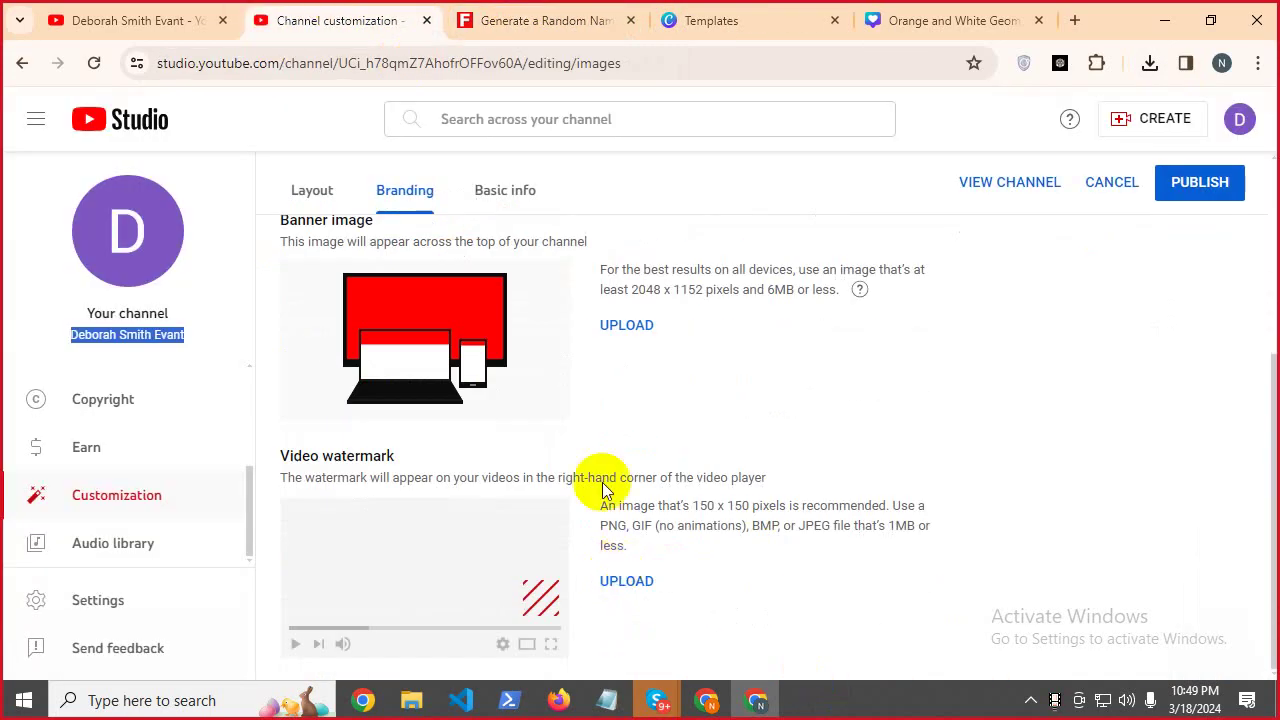
click(651, 330)
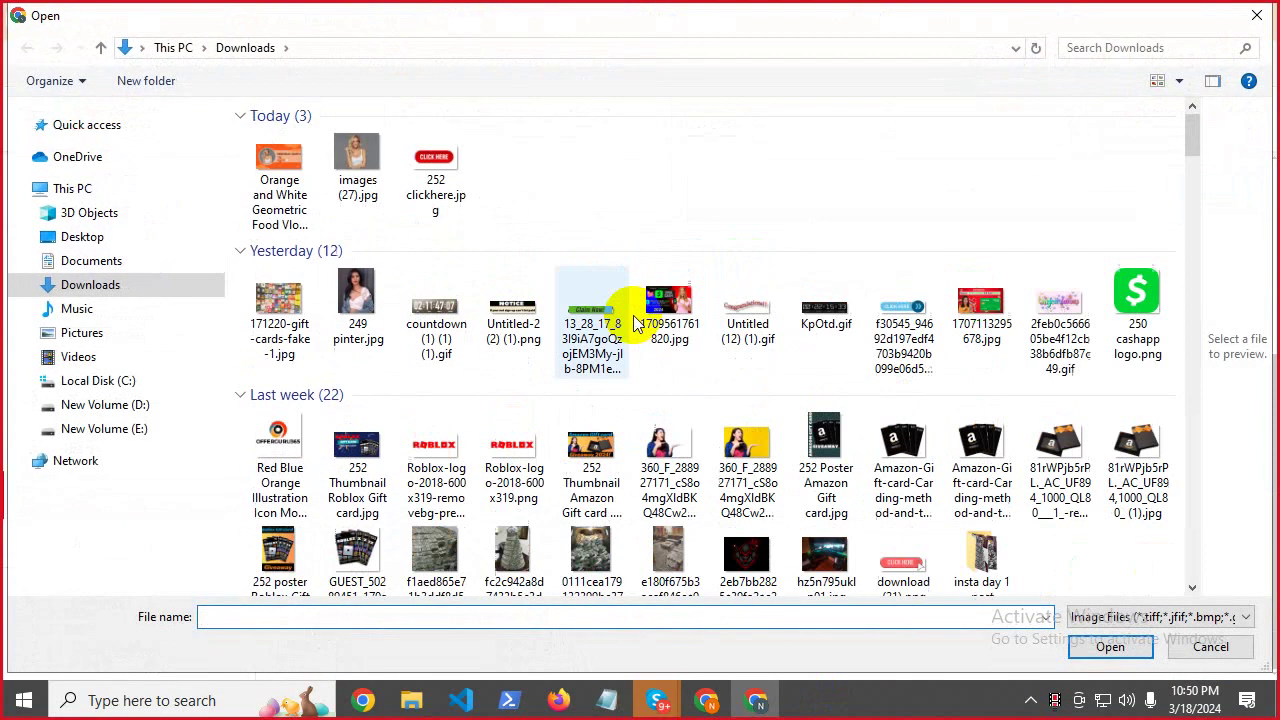
click(308, 180)
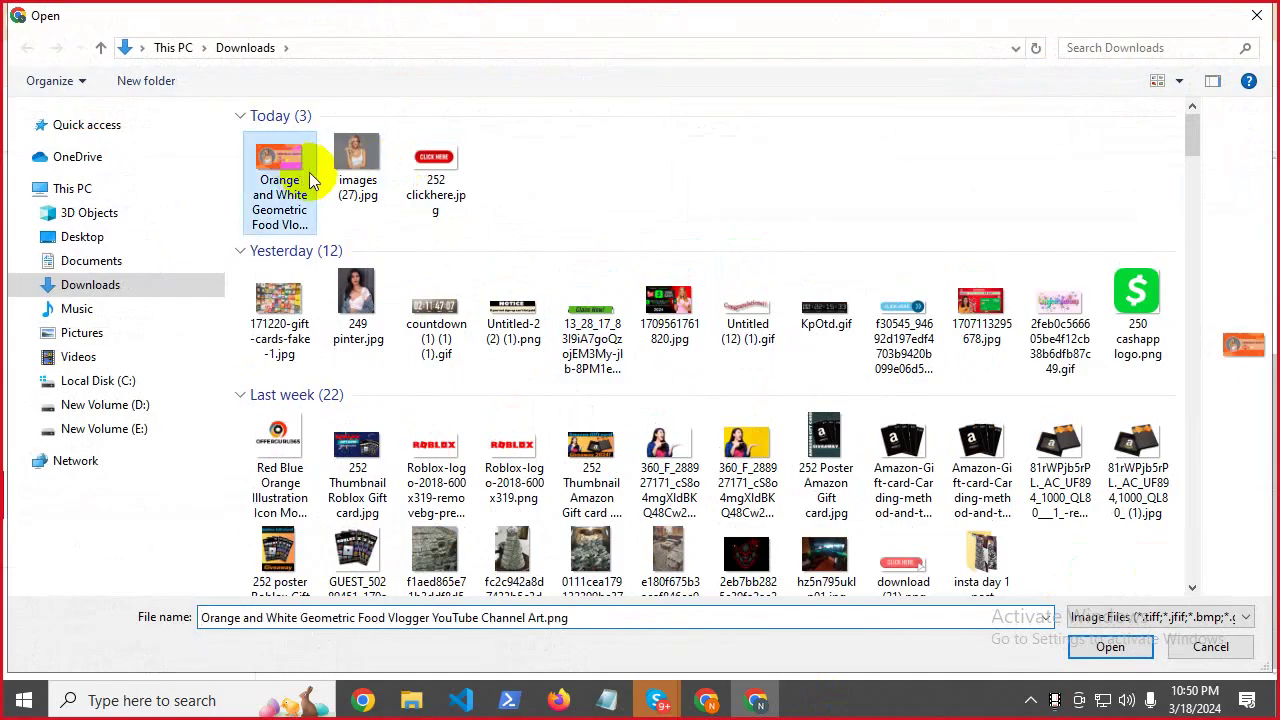
click(1112, 648)
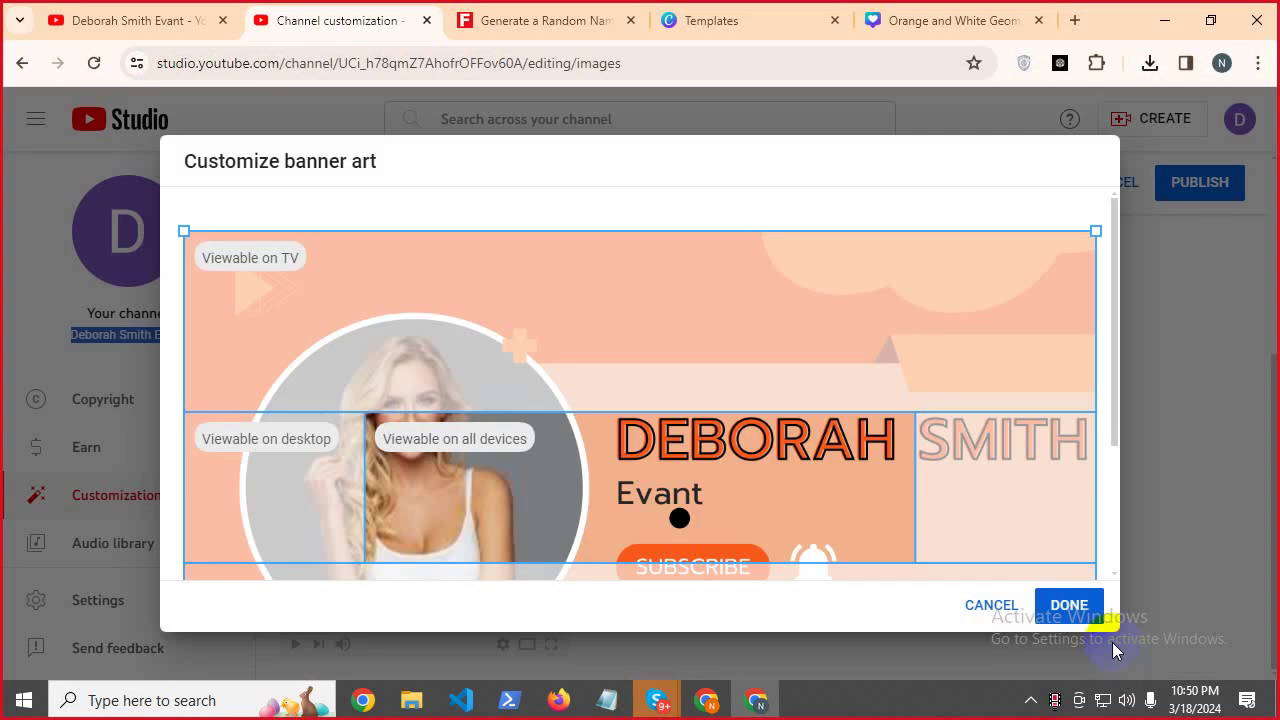
click(1089, 603)
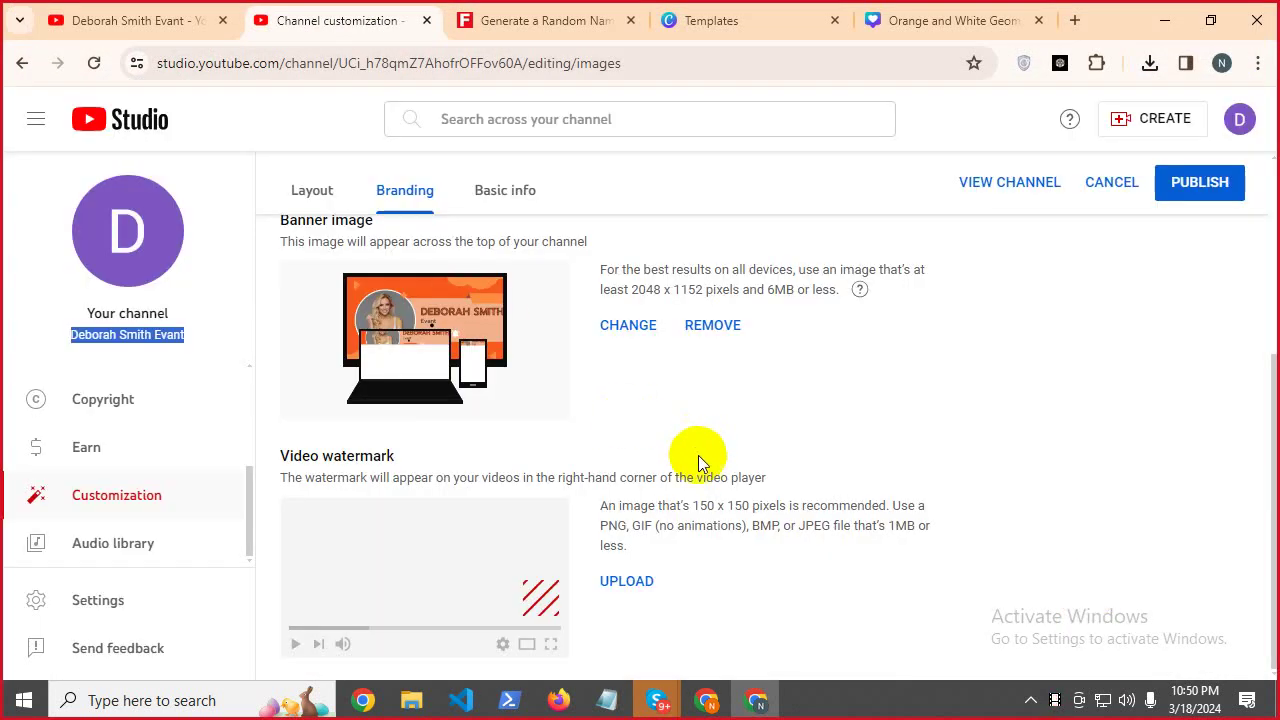
Upload "images (27).jpg" as the video watermark and publish the branding changes.
click(638, 588)
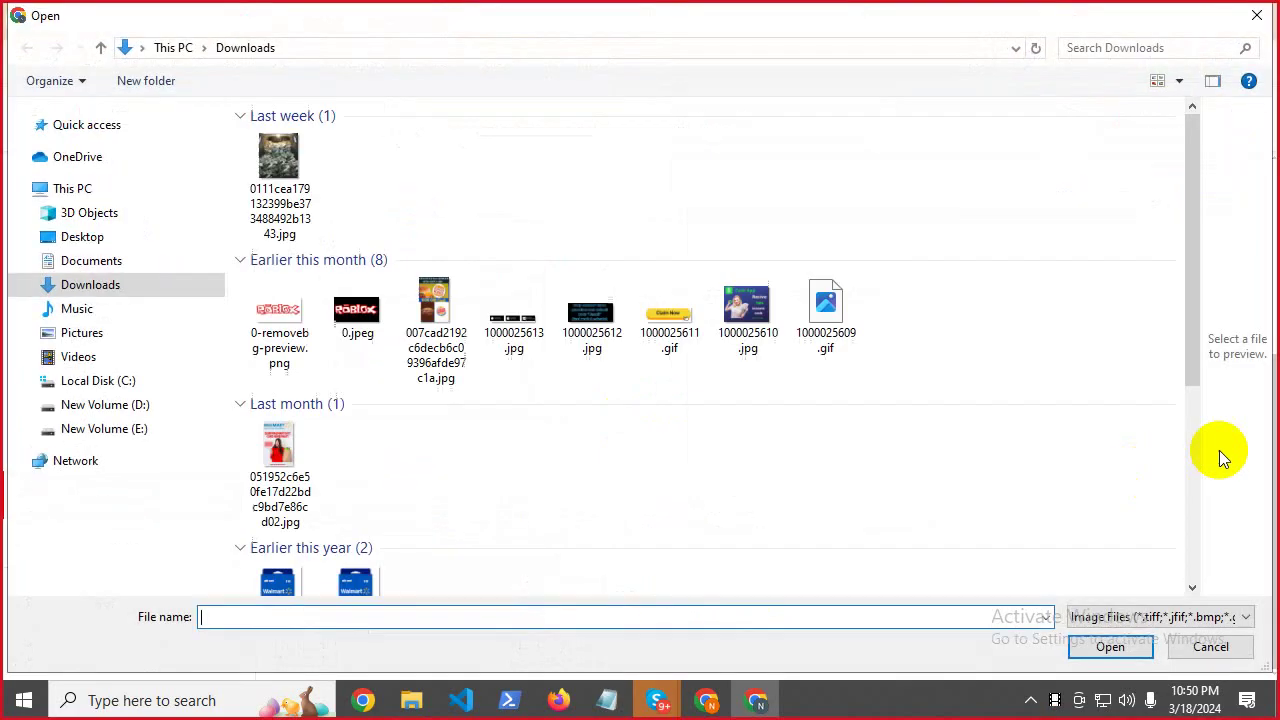
click(350, 152)
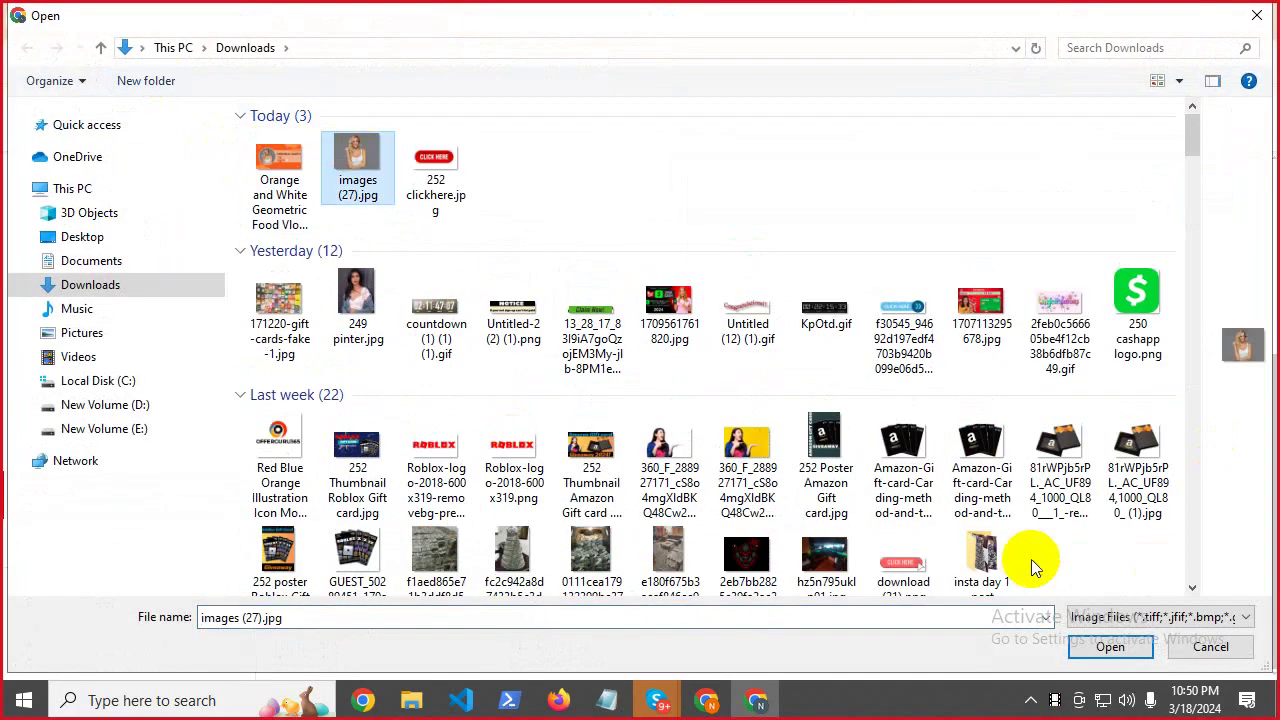
click(1109, 646)
click(1069, 604)
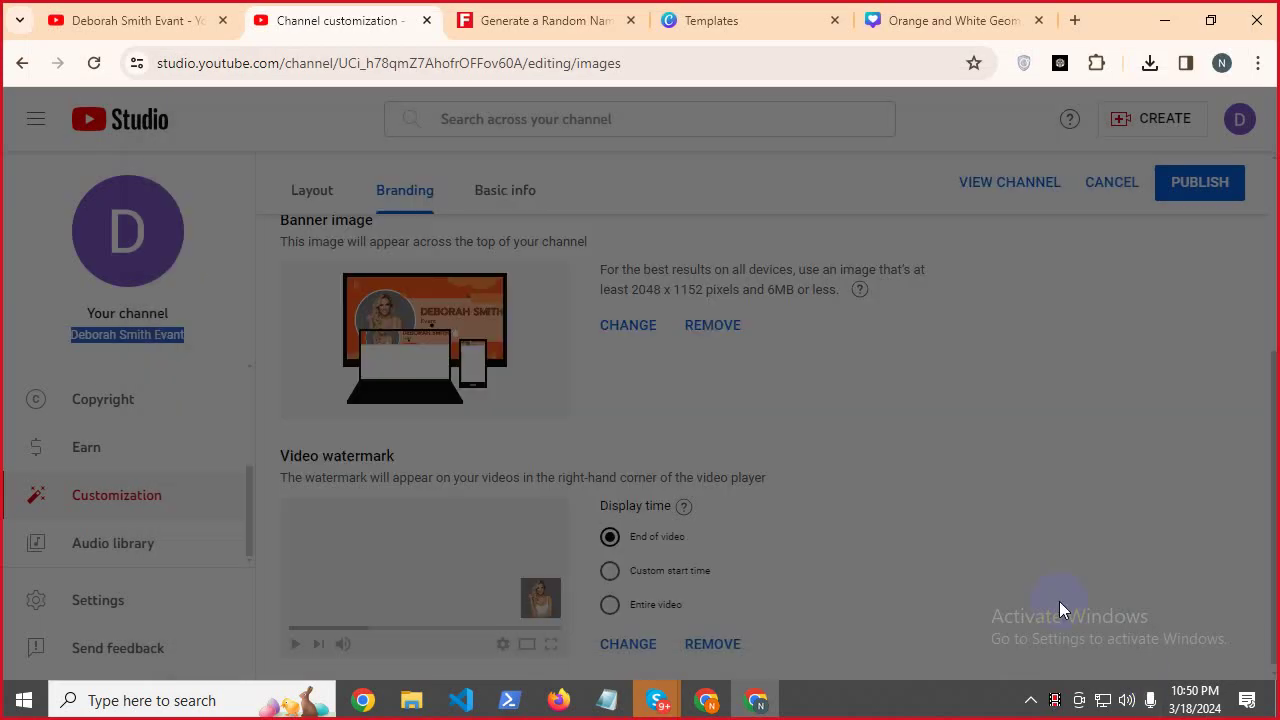
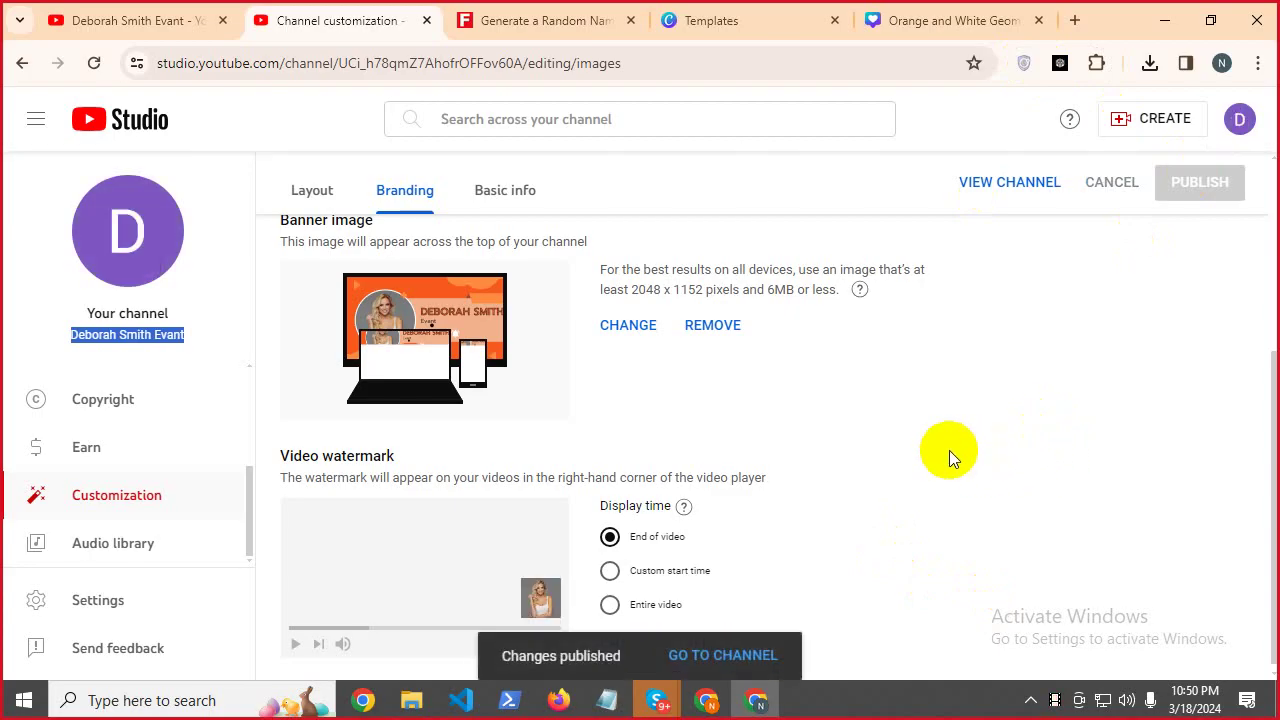
Open the channel's basic info and review the name, handle, description, channel URL and links sections.
click(529, 204)
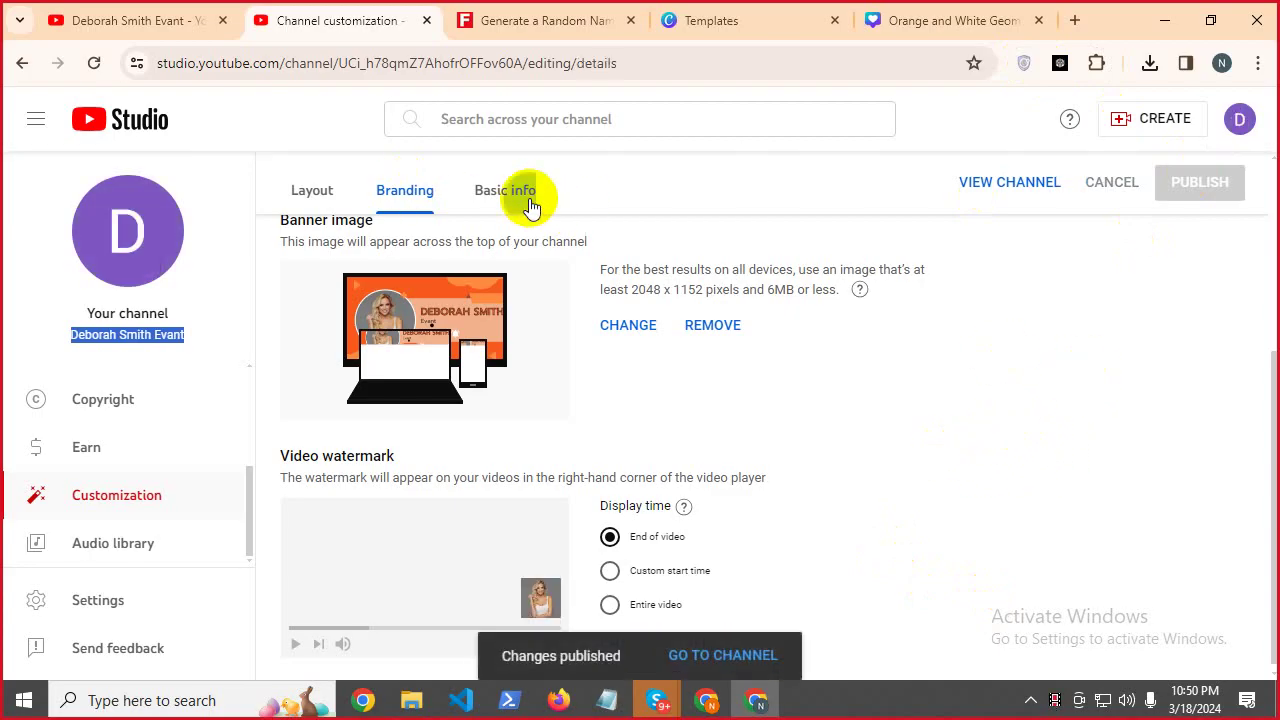
scroll(1025, 359, up, 3)
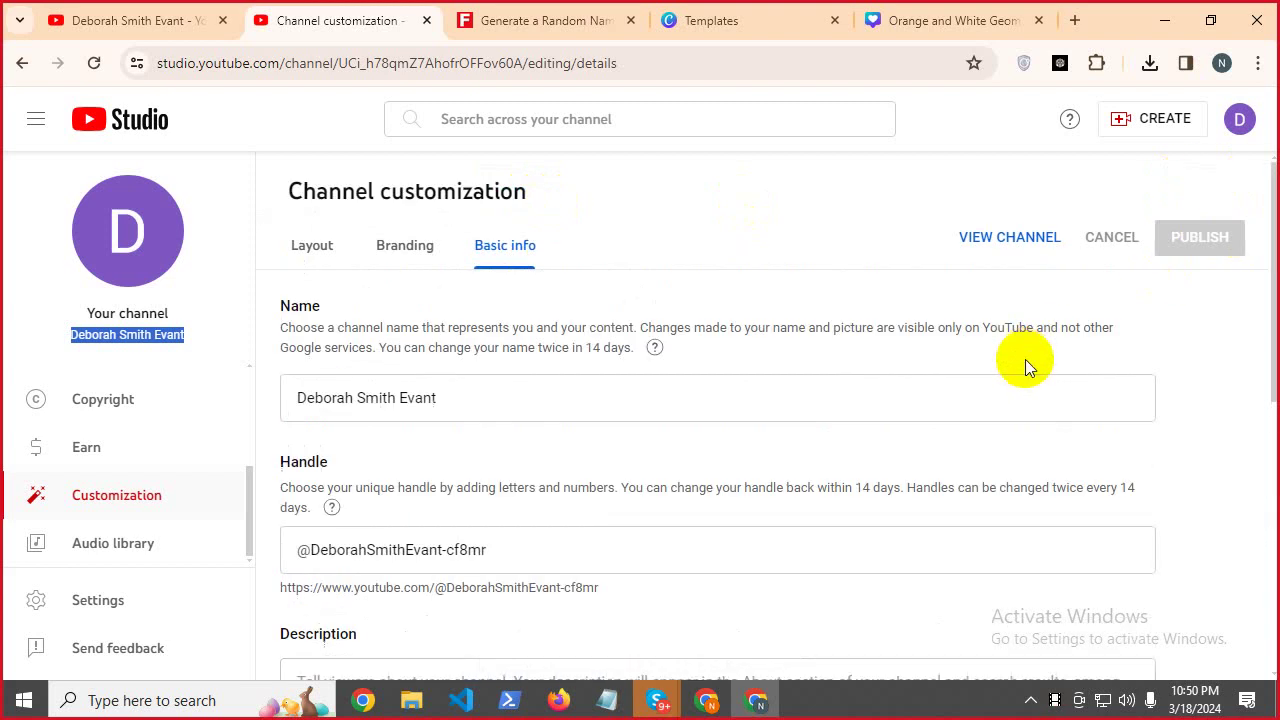
click(655, 212)
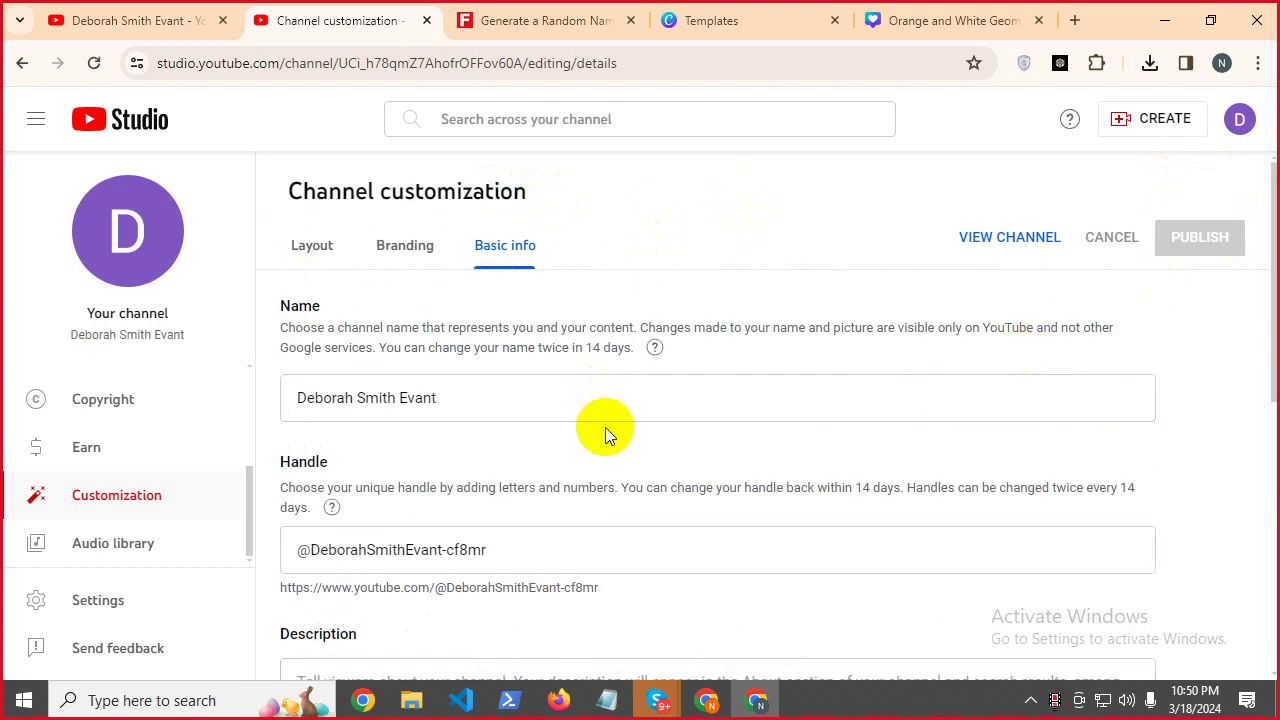
scroll(591, 429, down, 5)
scroll(608, 430, up, 5)
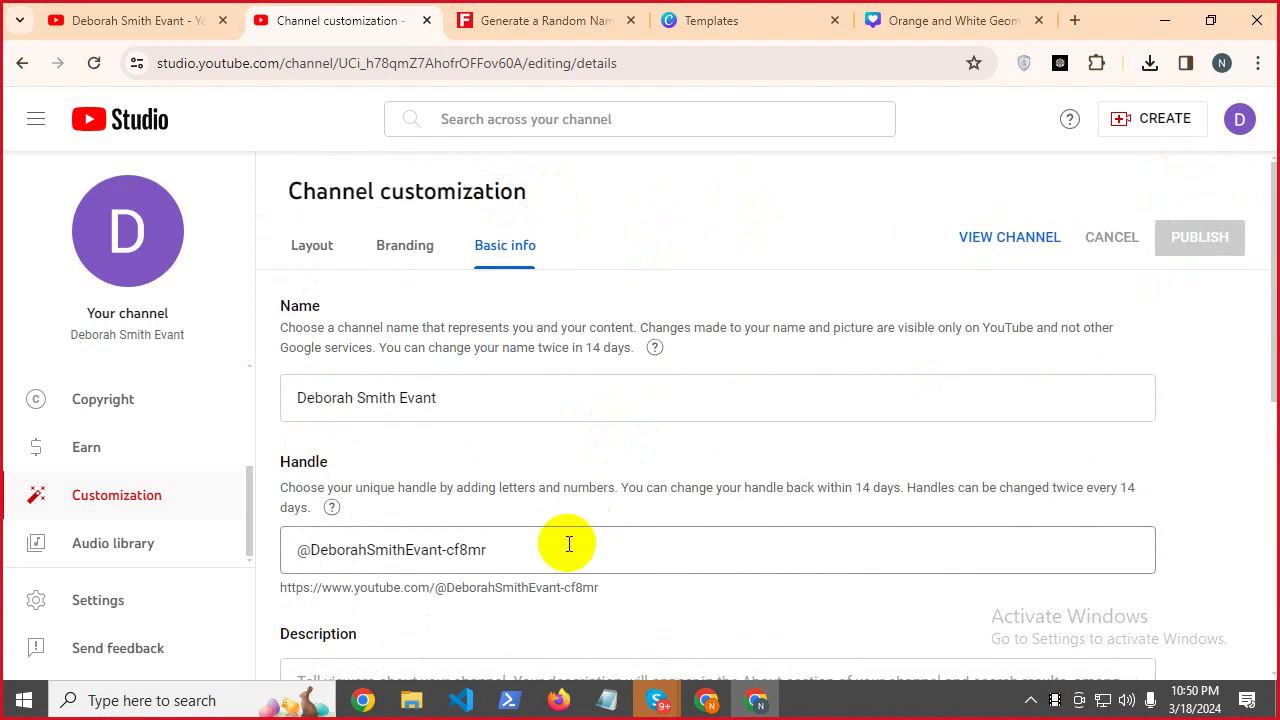
scroll(571, 540, down, 5)
scroll(1265, 495, up, 2)
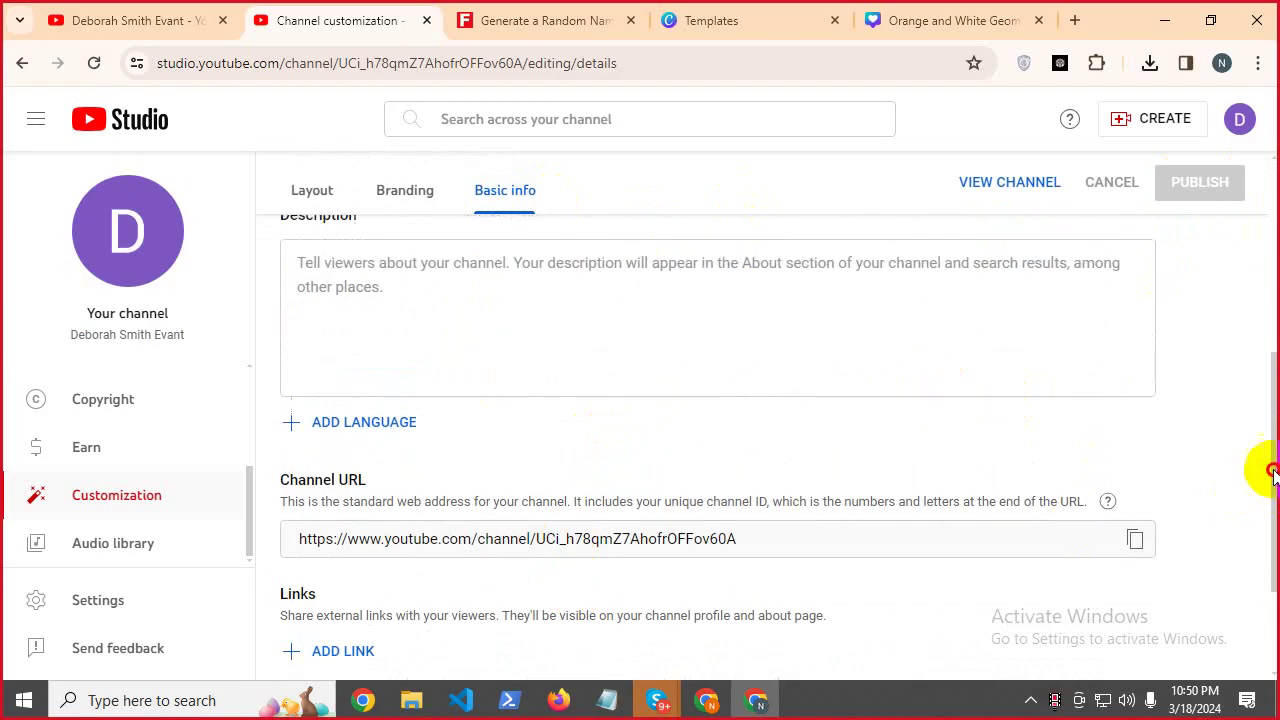
Leave the empty channel description for now and open ChatGPT in a new tab.
click(372, 360)
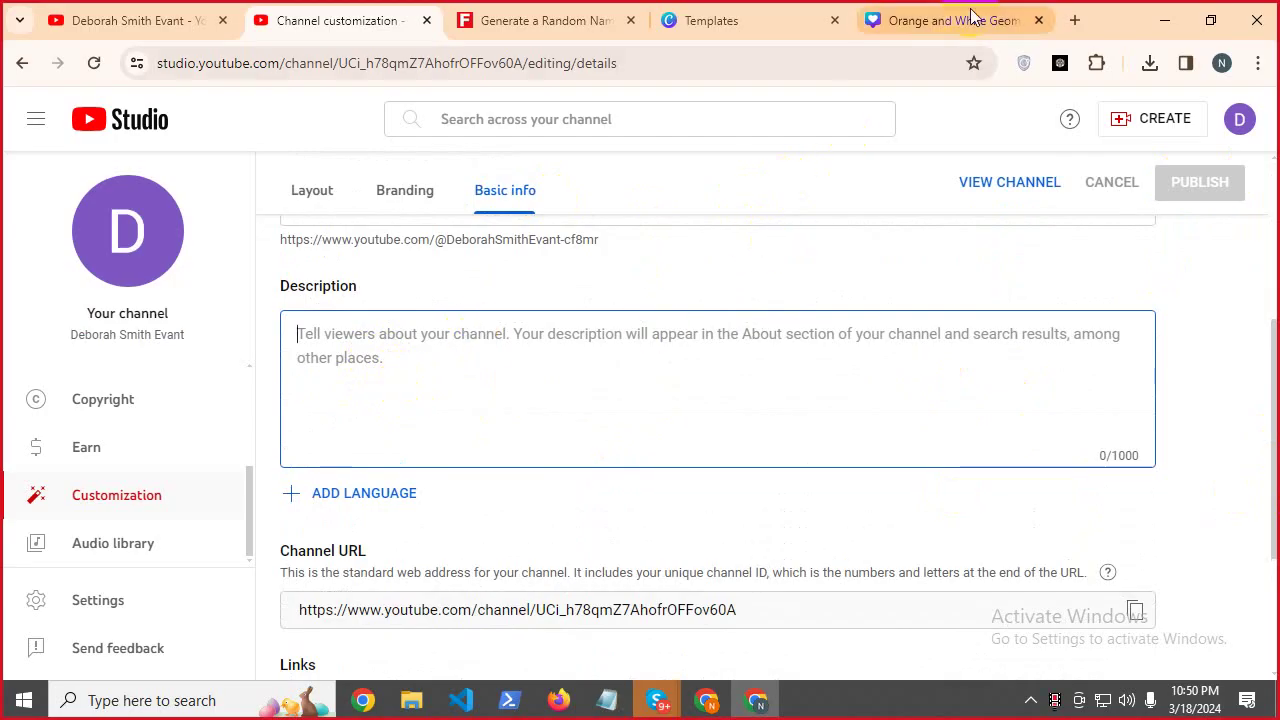
click(1070, 20)
click(1058, 62)
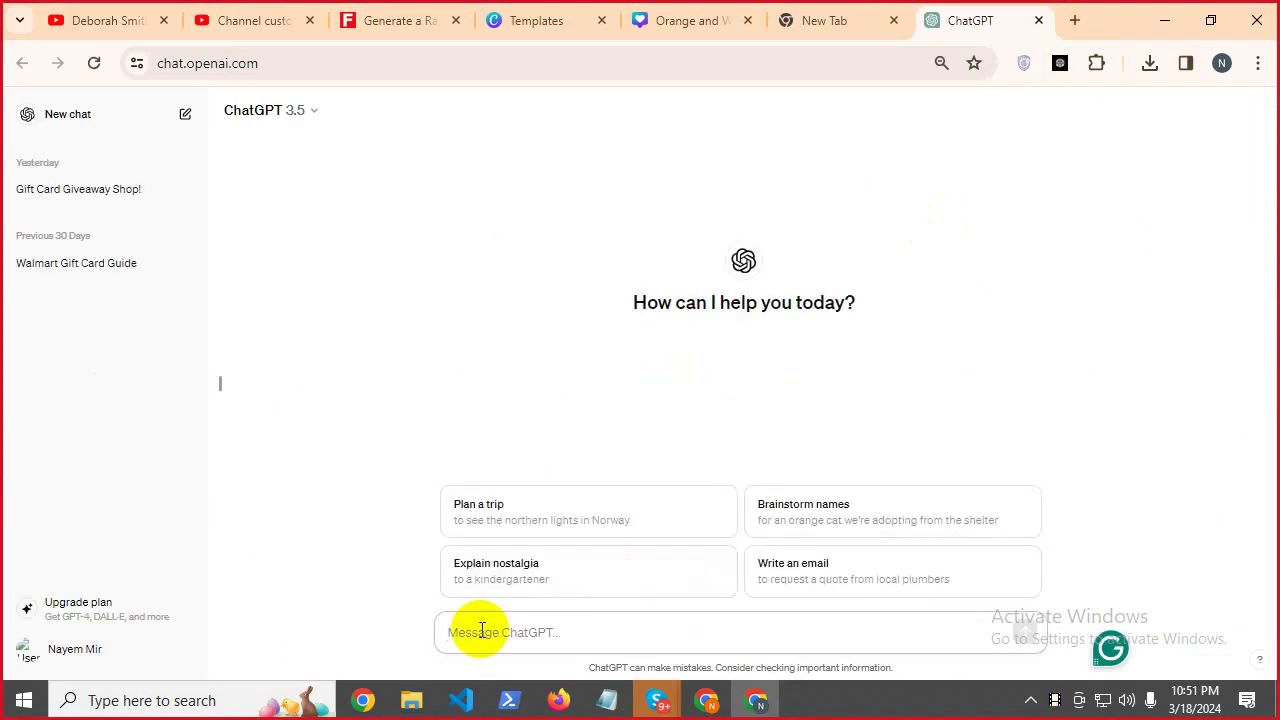
Copy the channel name from YouTube Studio and return to the ChatGPT chat.
click(232, 20)
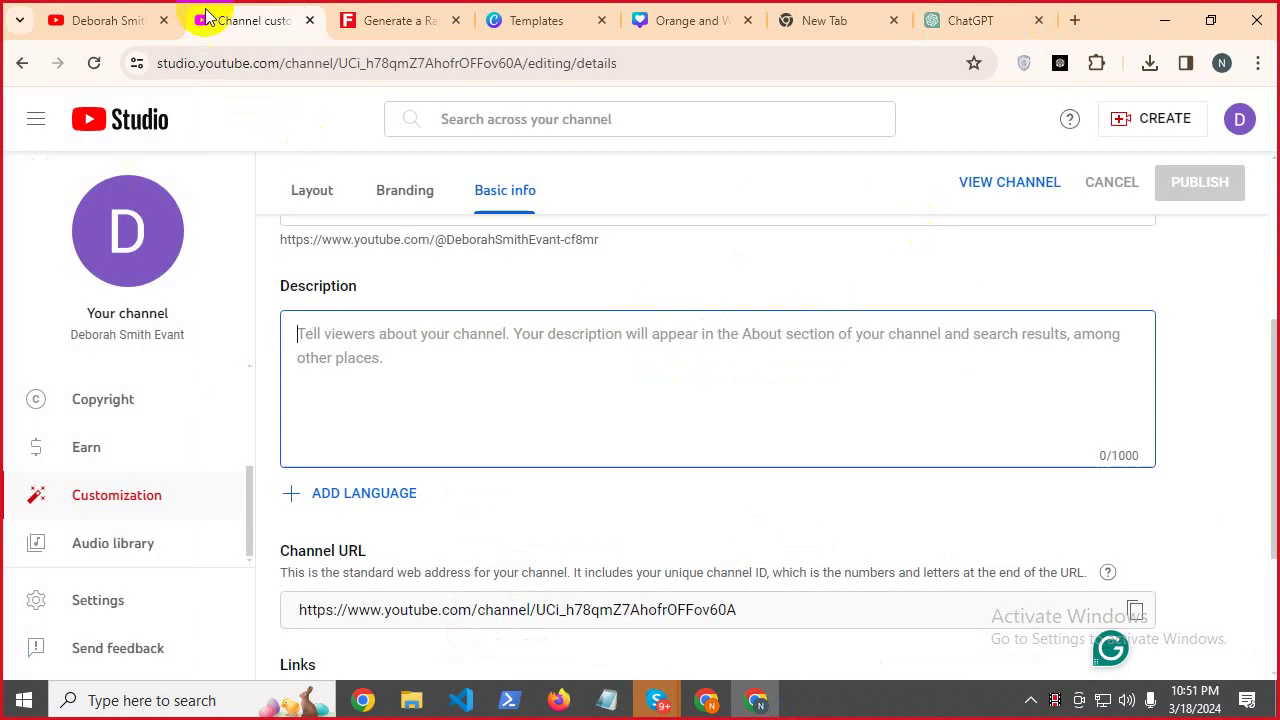
click(148, 336)
right_click(148, 336)
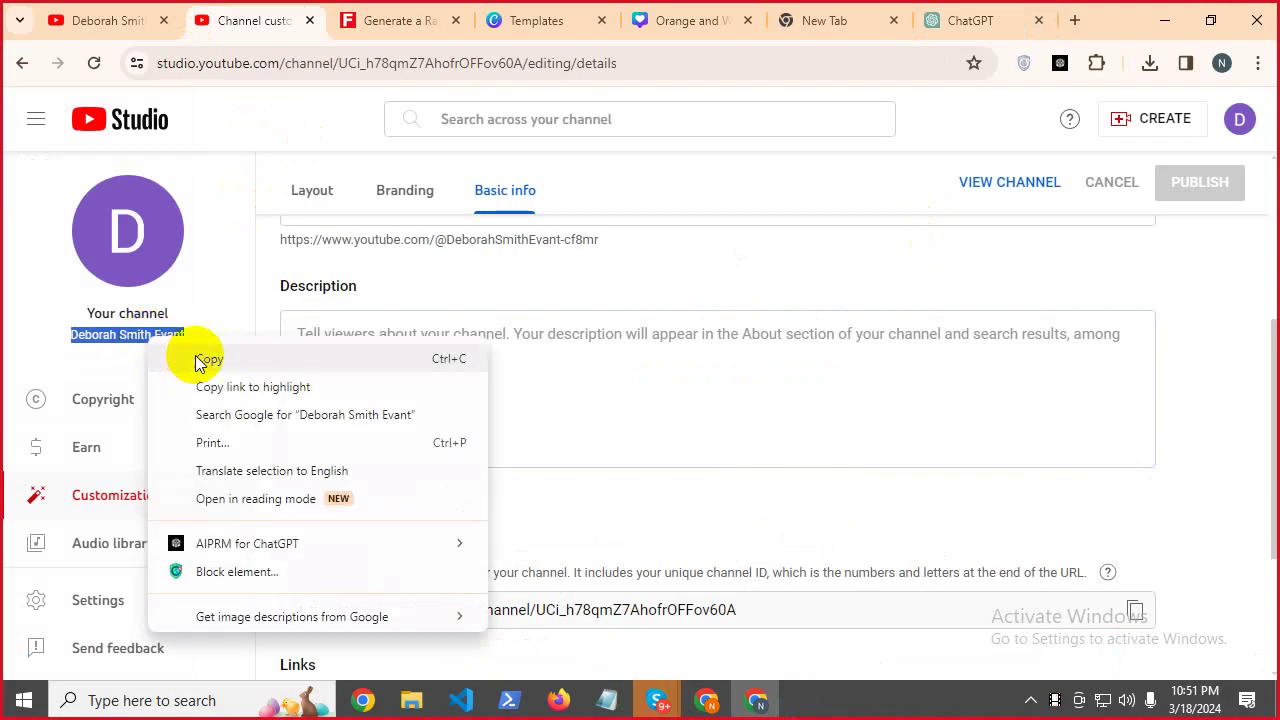
click(200, 358)
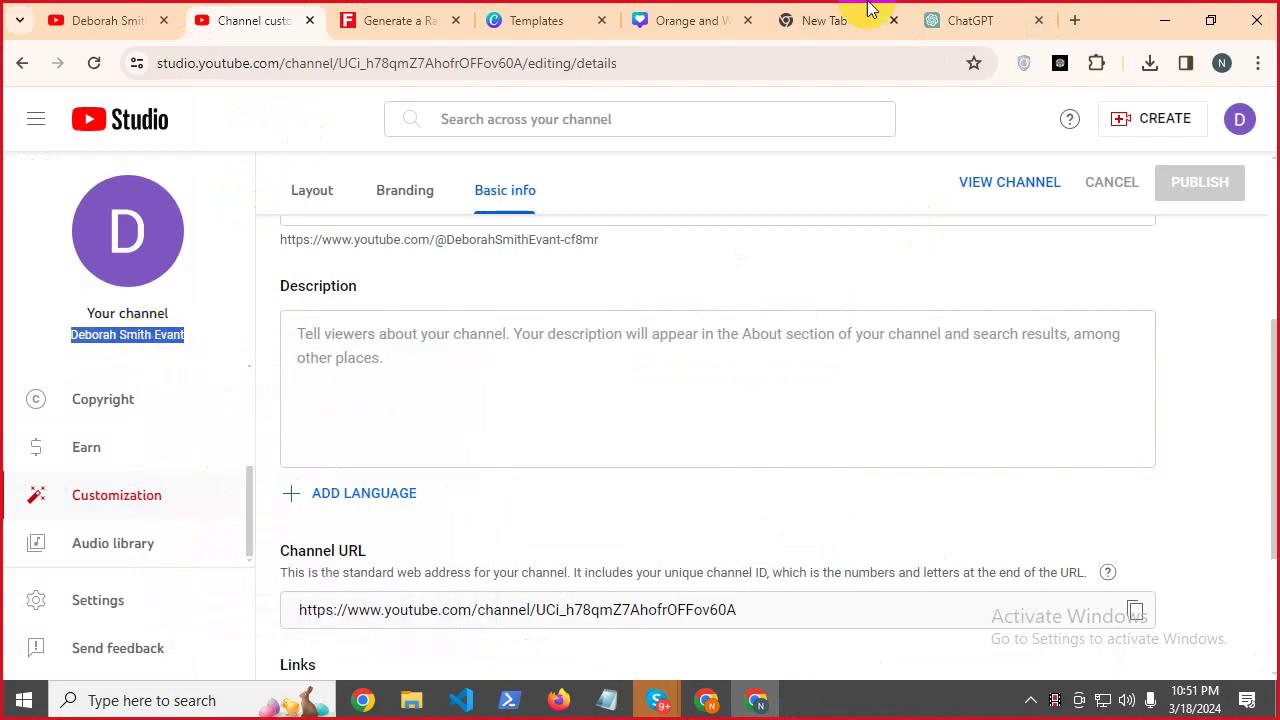
click(943, 10)
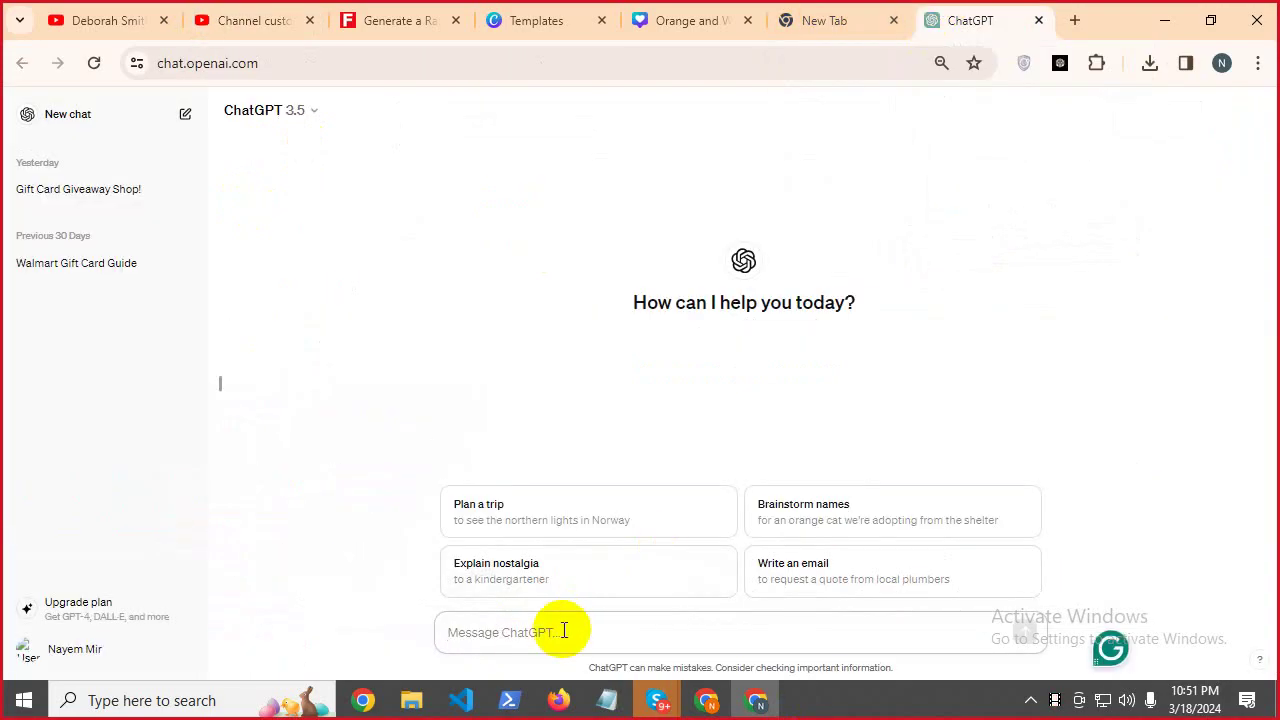
Write the prompt "write a YouTube channel Description" in ChatGPT, correcting the spelling of "YouTube".
text(write a)
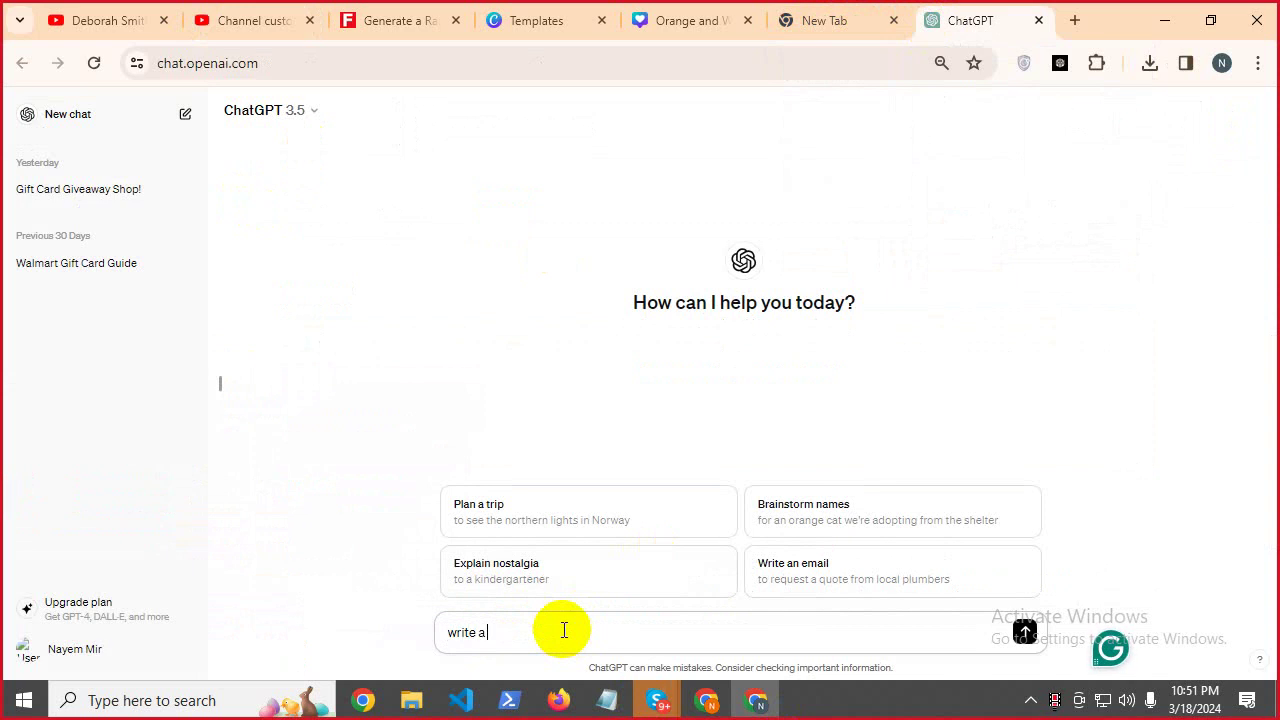
text( youtube channel)
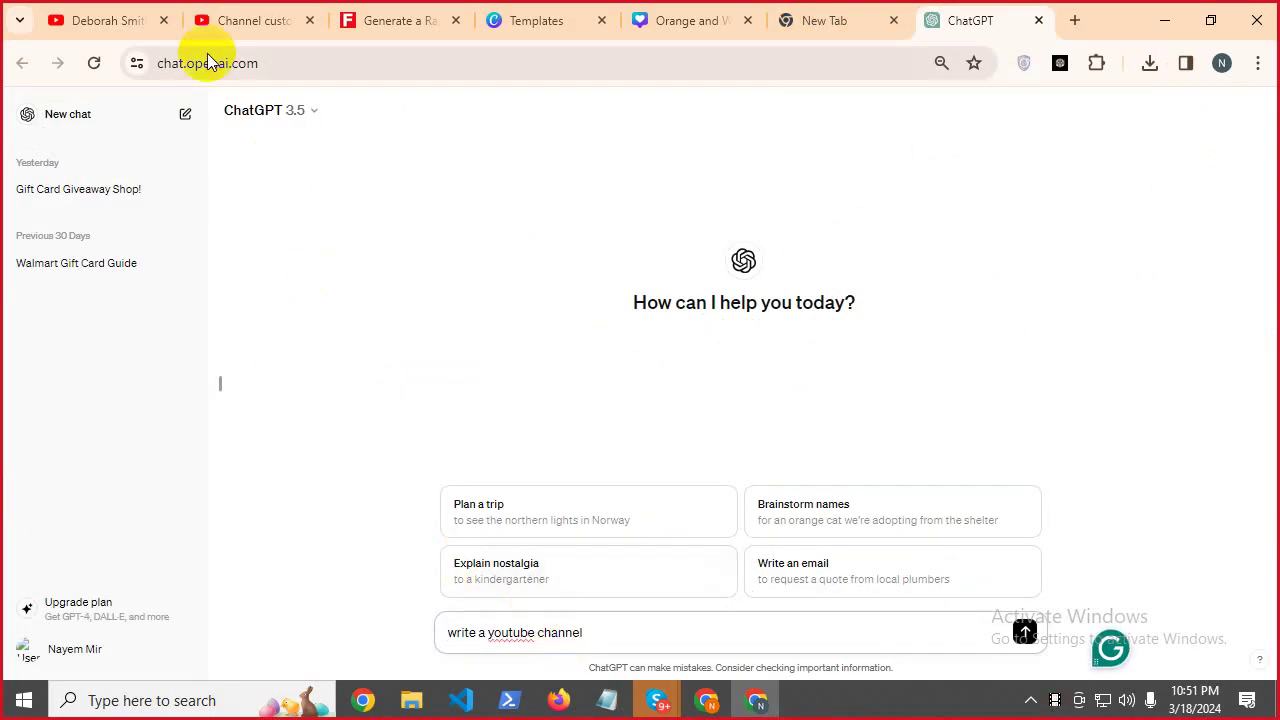
click(237, 12)
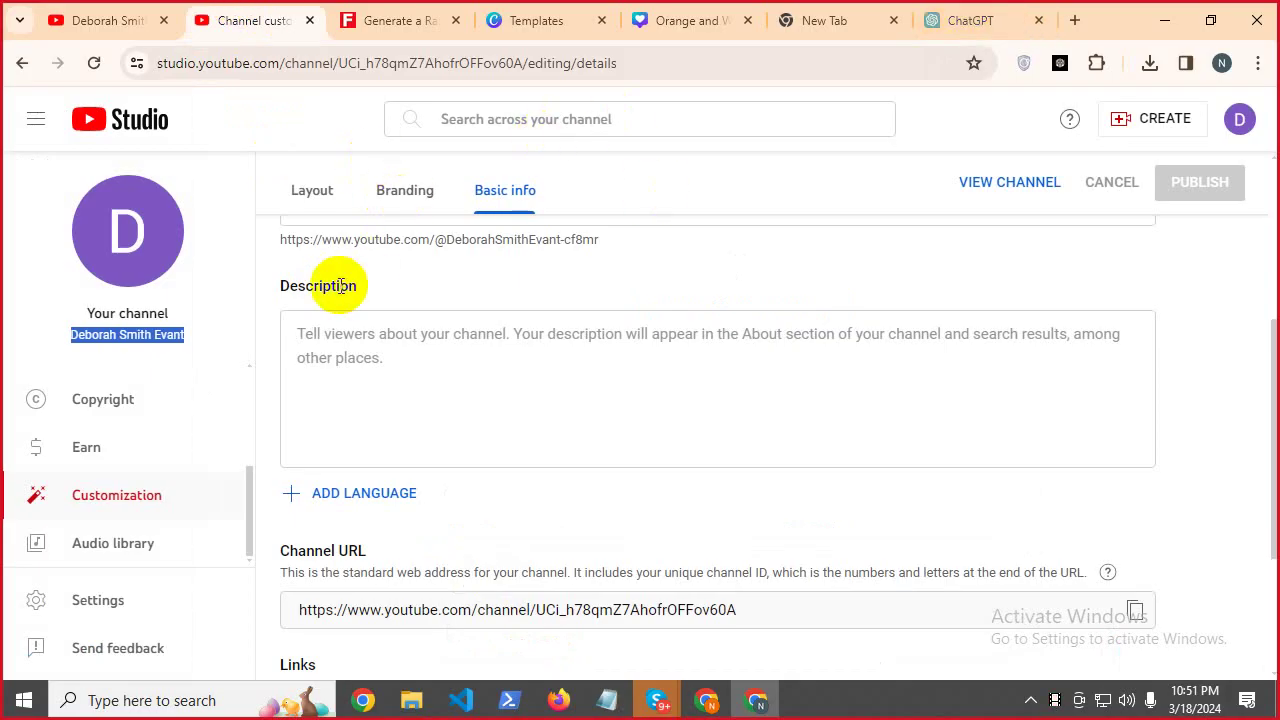
click(935, 10)
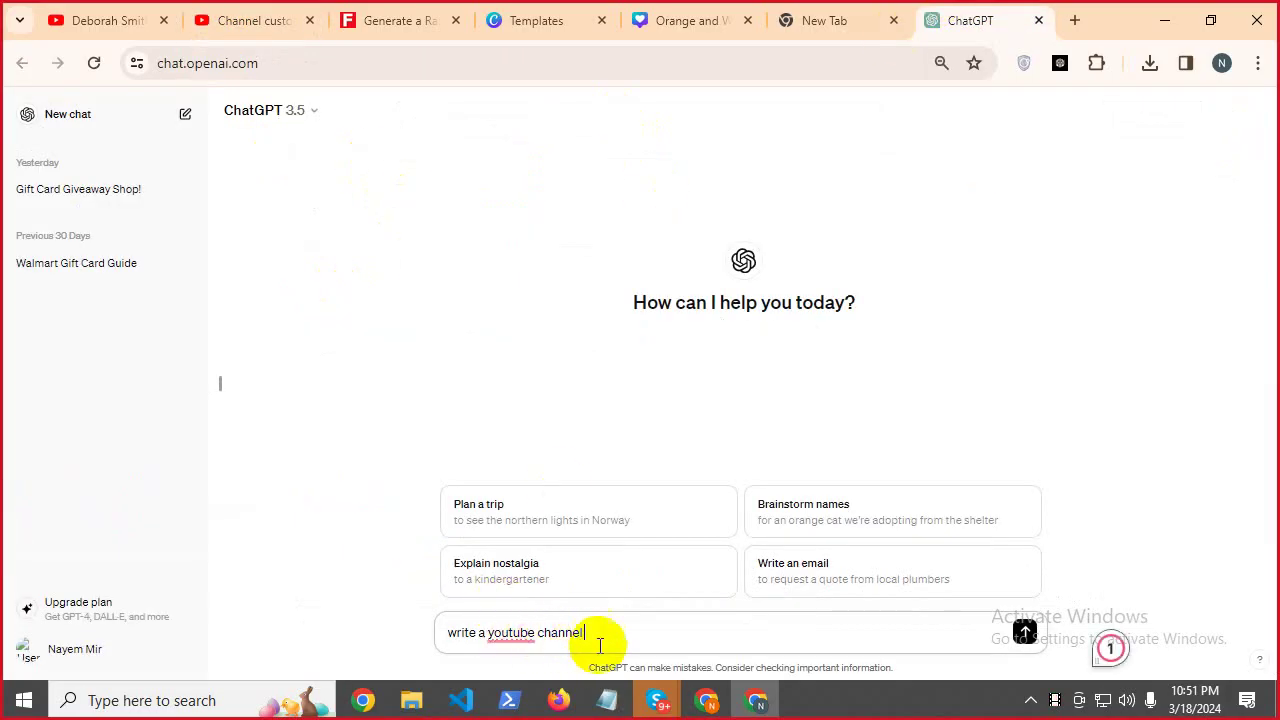
click(512, 632)
click(528, 565)
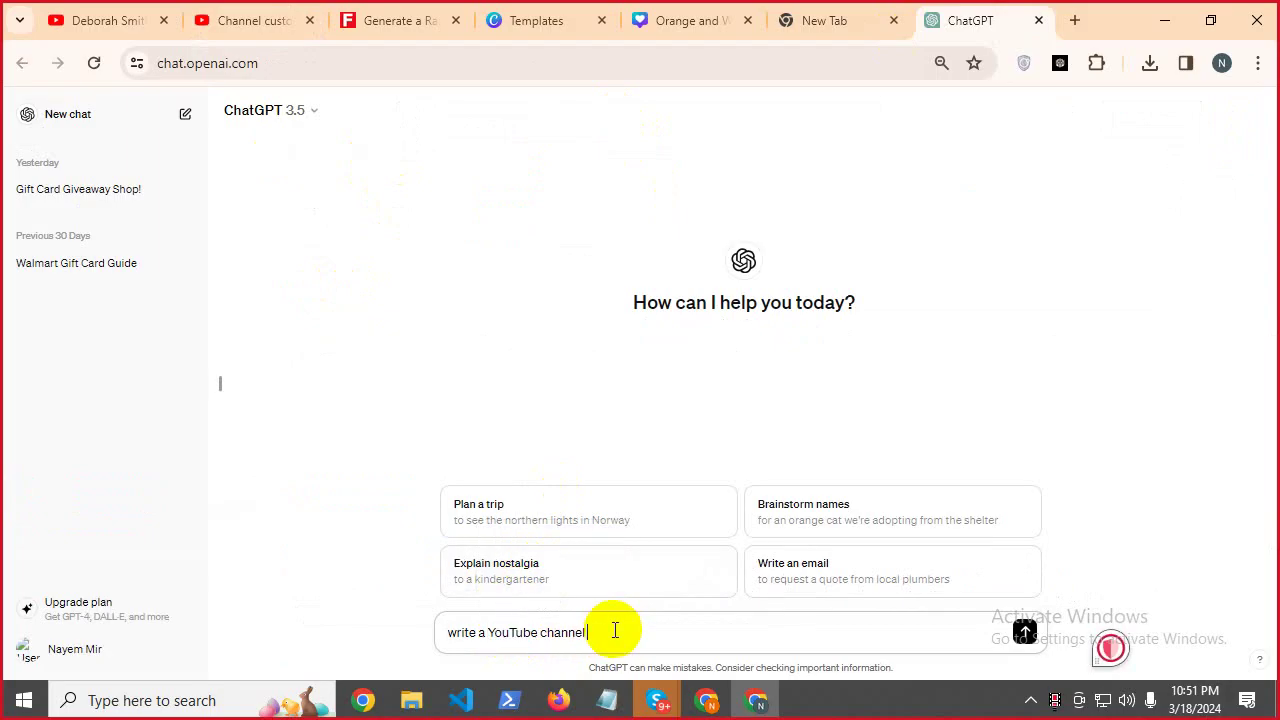
text(Description)
Insert the copied channel name after "YouTube" in the prompt and append "about my personal channel".
click(541, 632)
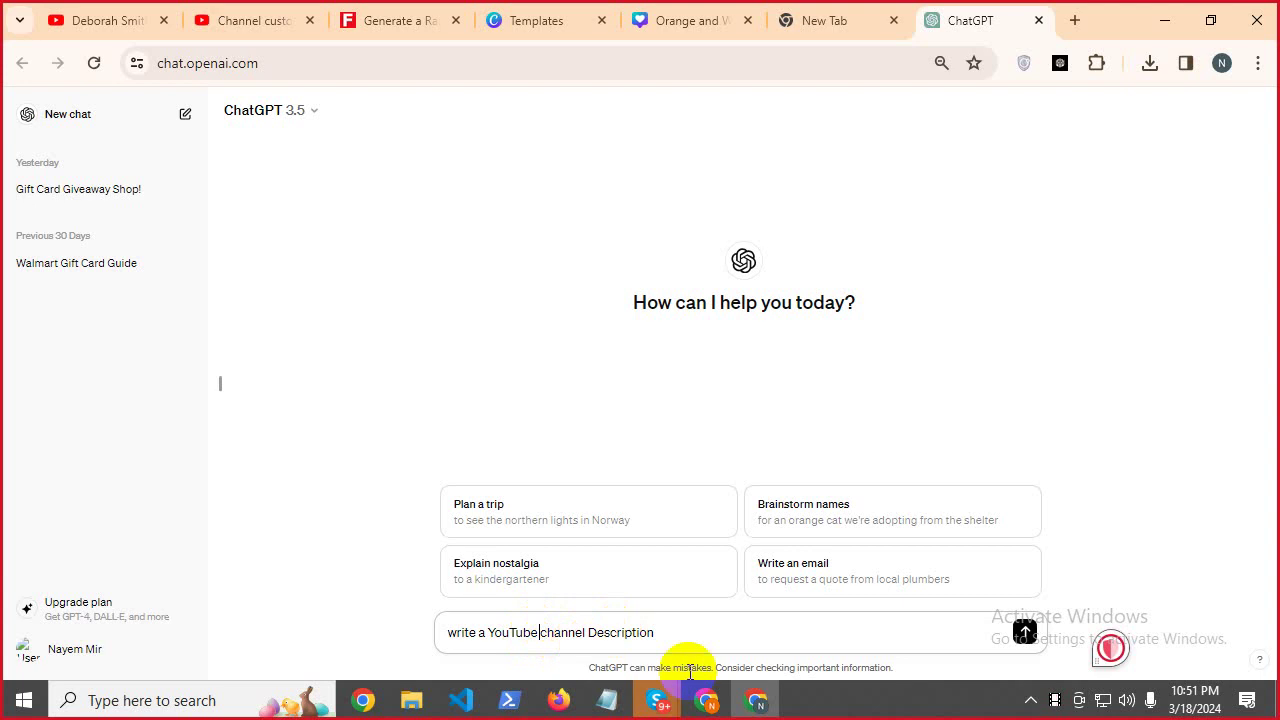
key(ctrl+v)
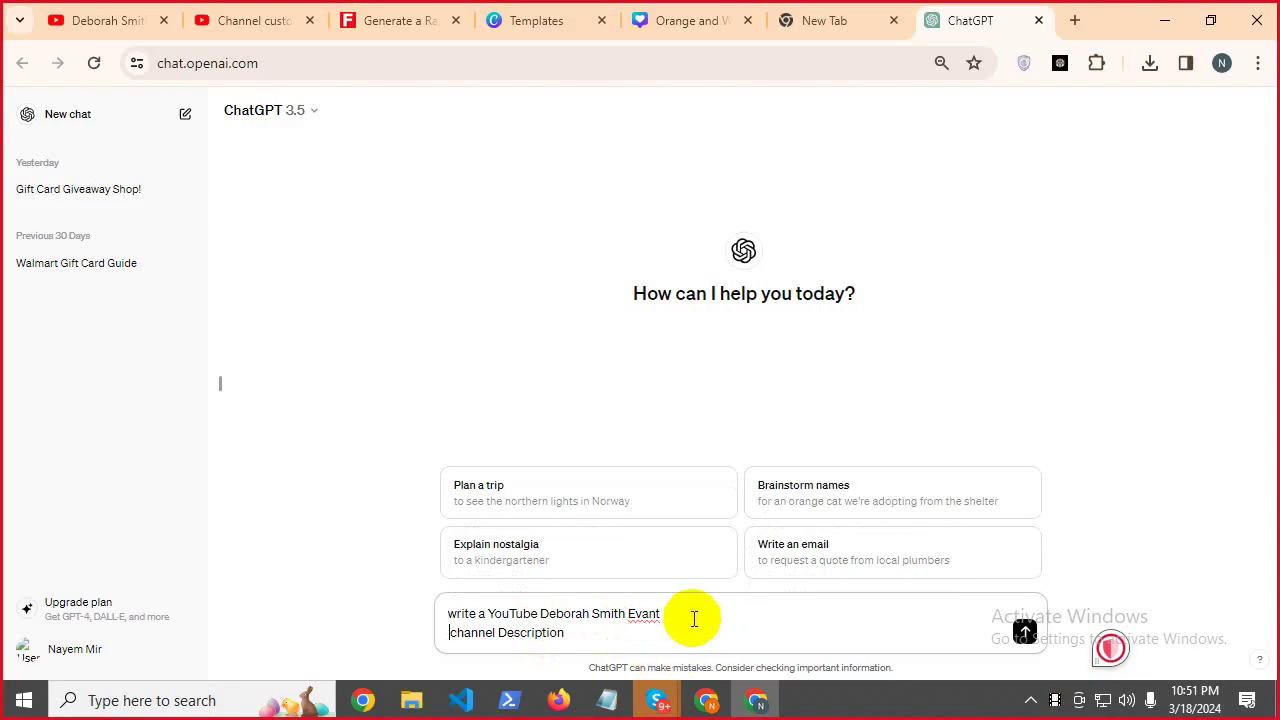
key(Delete)
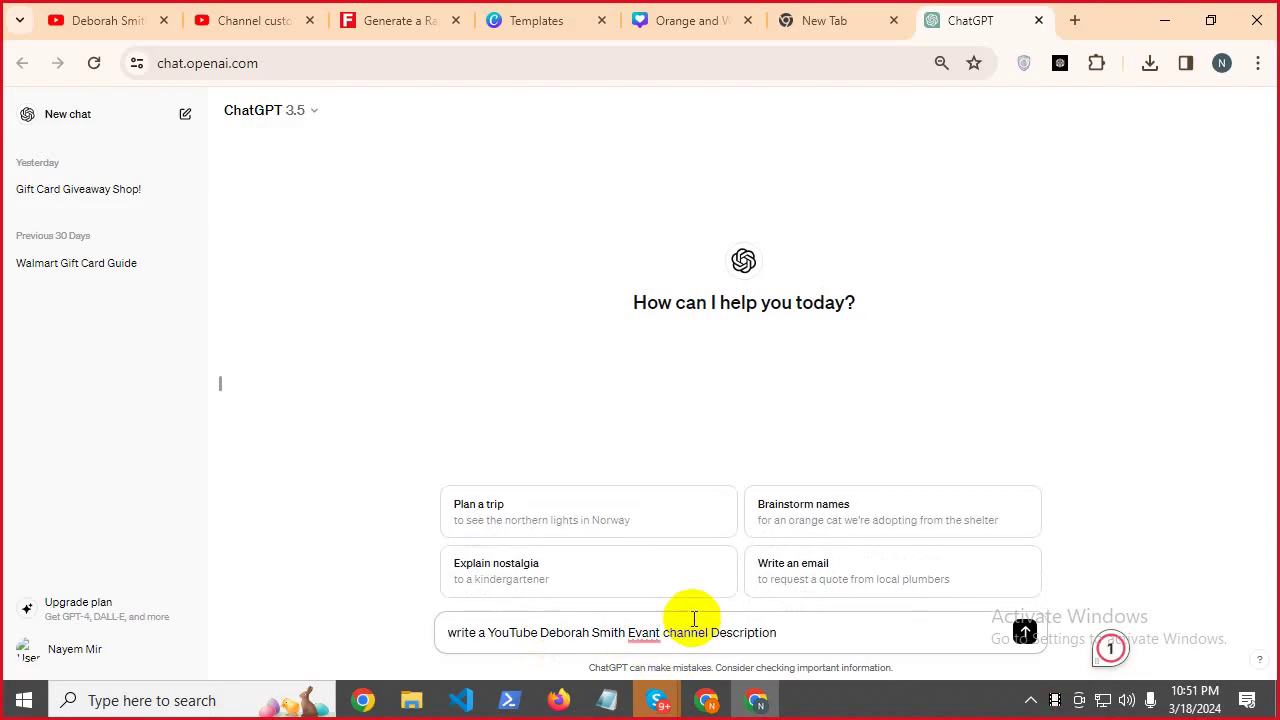
click(652, 636)
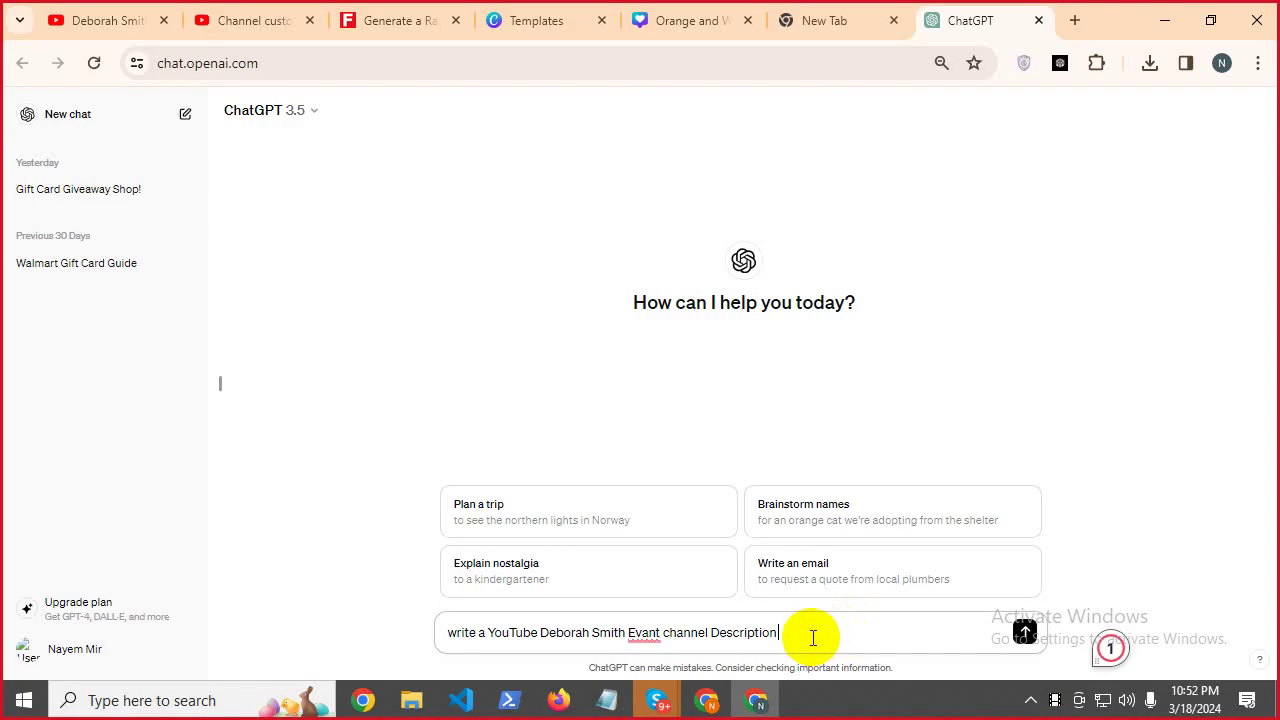
text(about my personal channe)
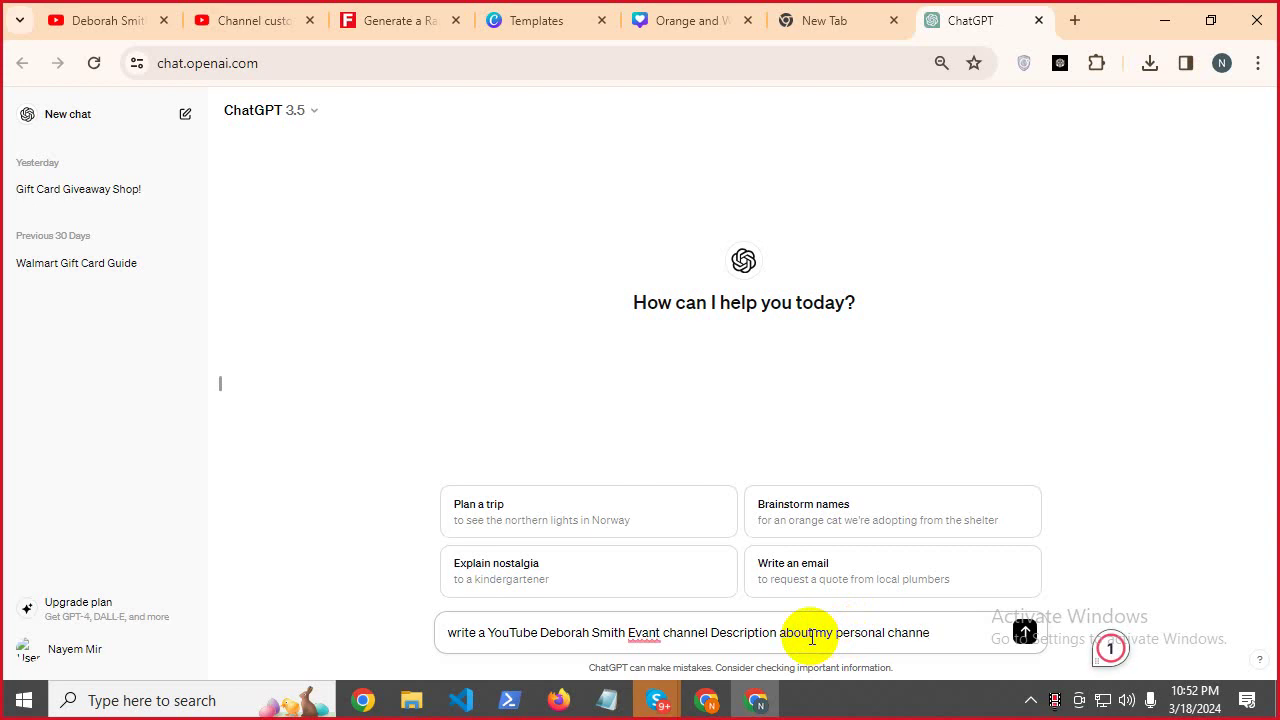
text(l)
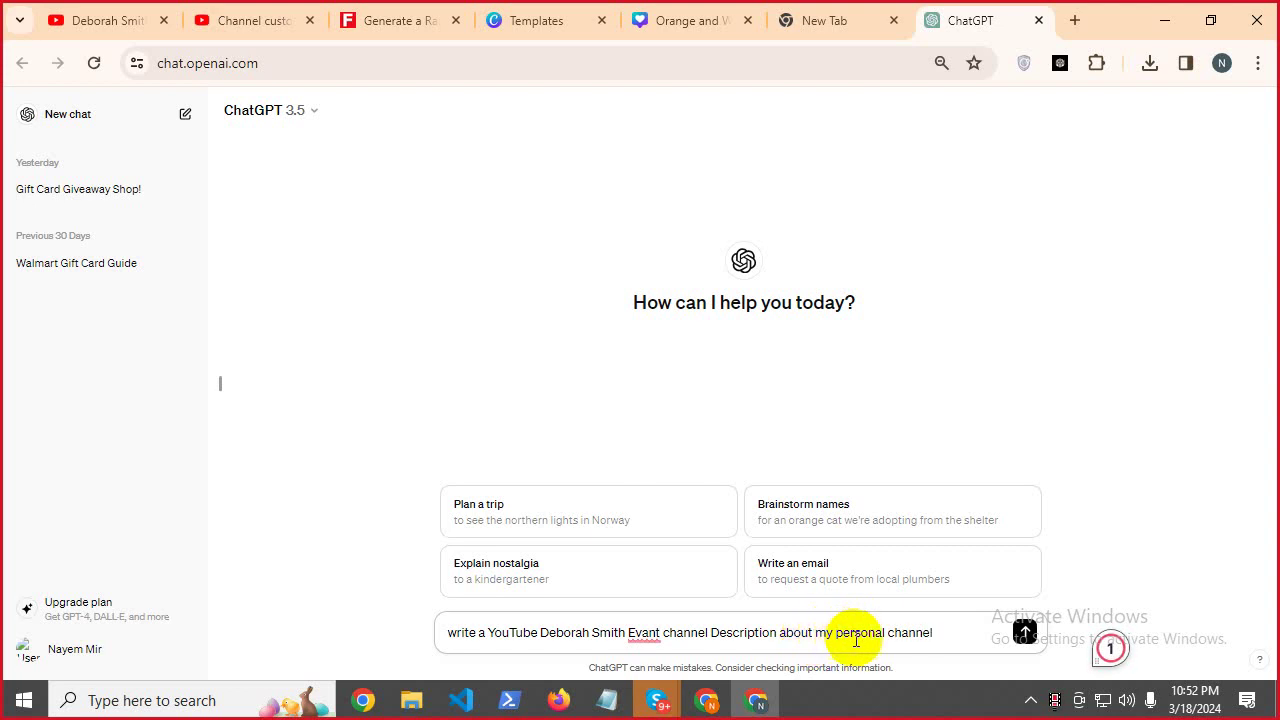
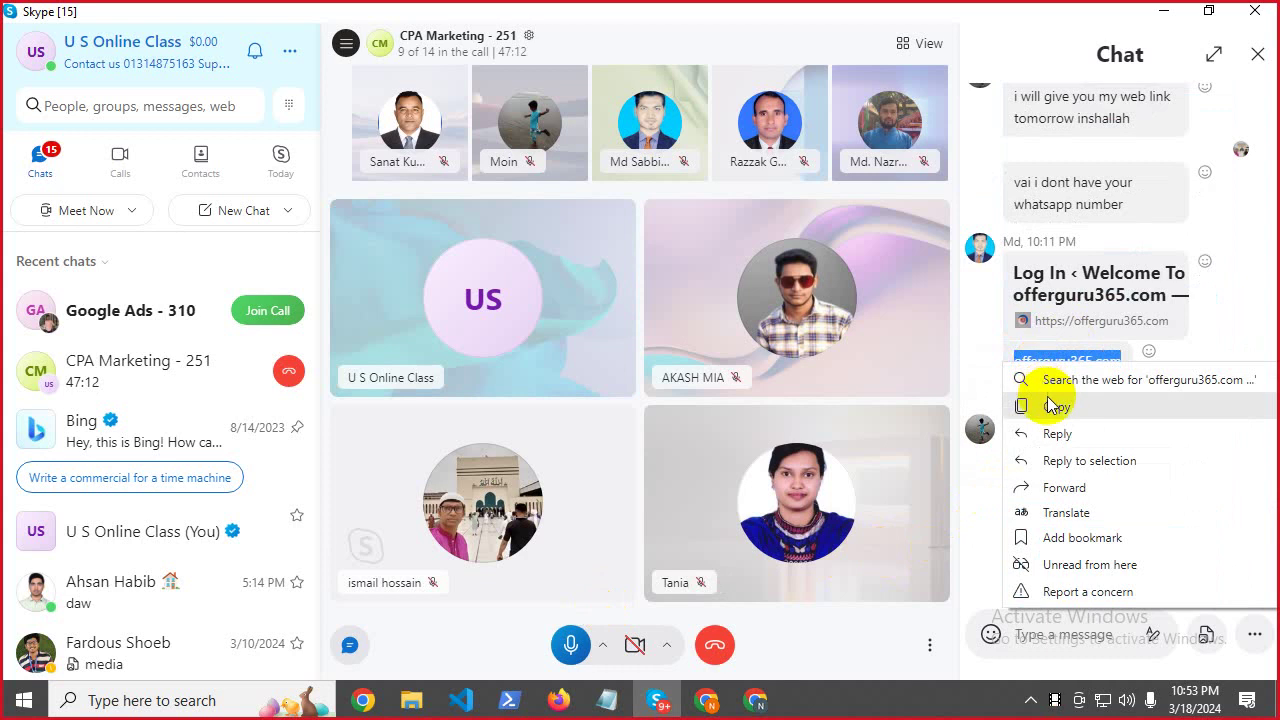
Copy offerguru365.com from the Skype chat, enter it as the URL of the "My Website" link in YouTube Studio, and publish the changes.
click(1056, 405)
key(alt+Tab)
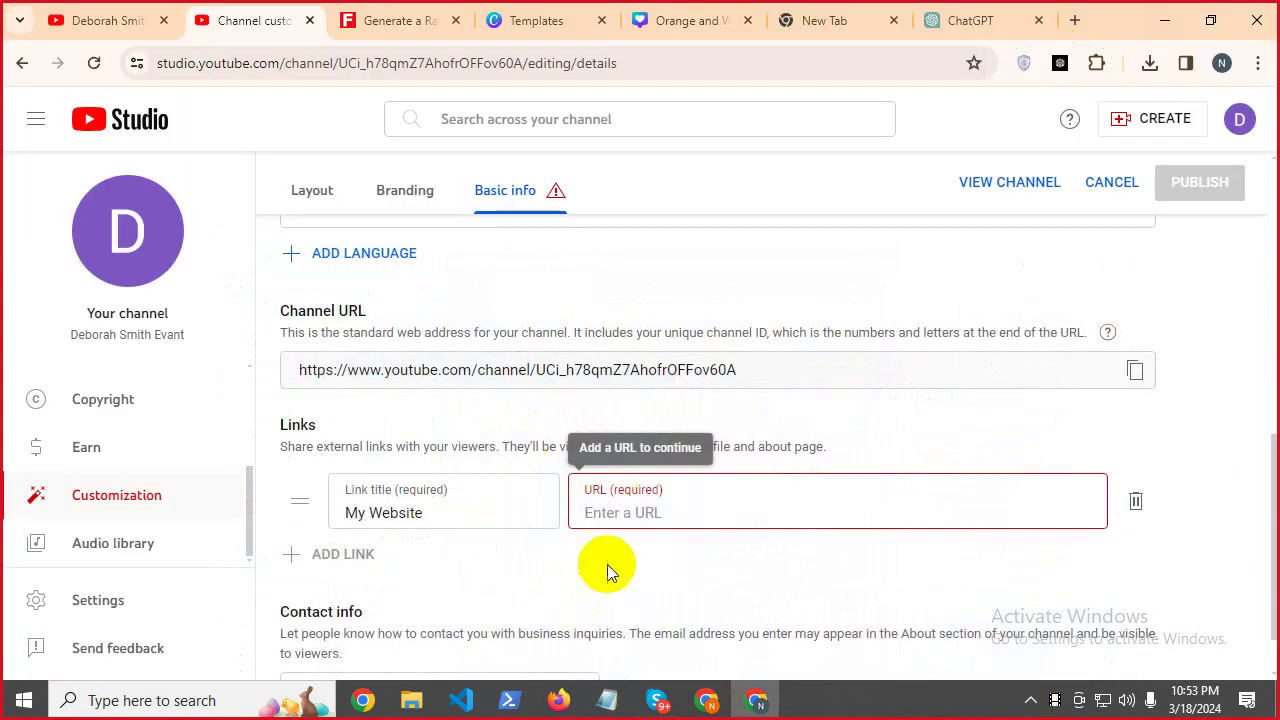
right_click(598, 514)
click(687, 273)
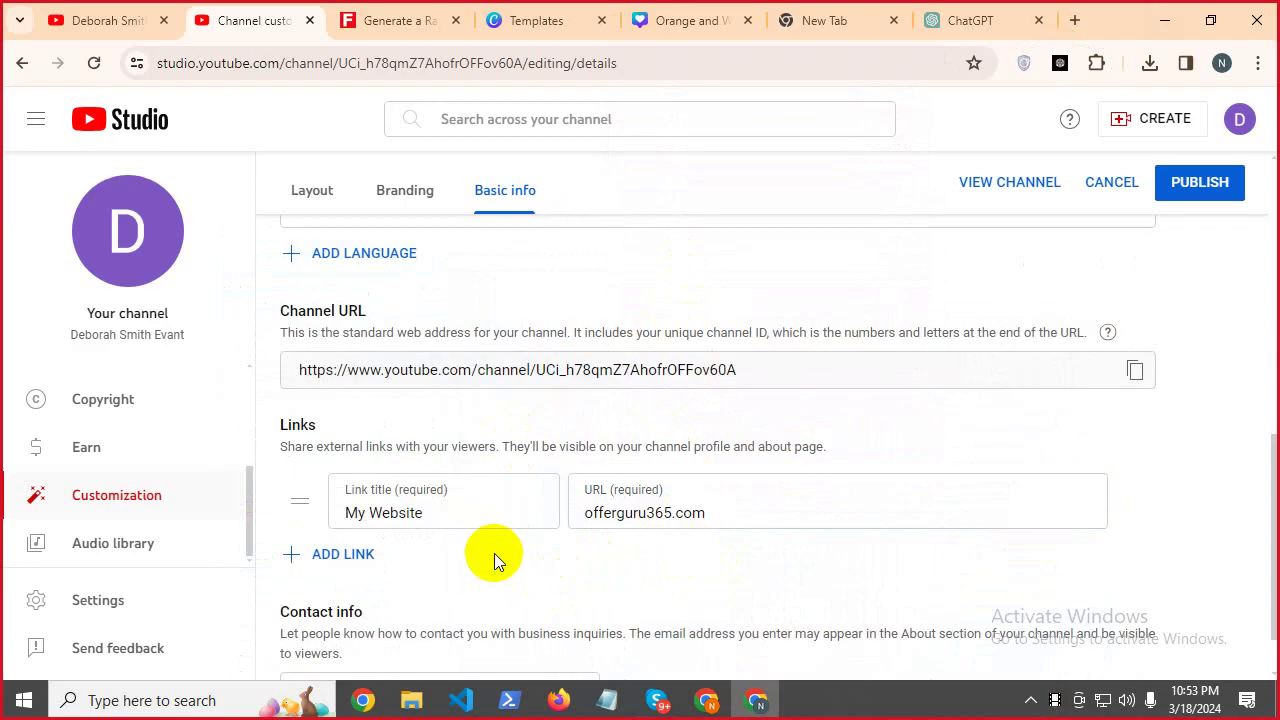
scroll(494, 553, down, 1)
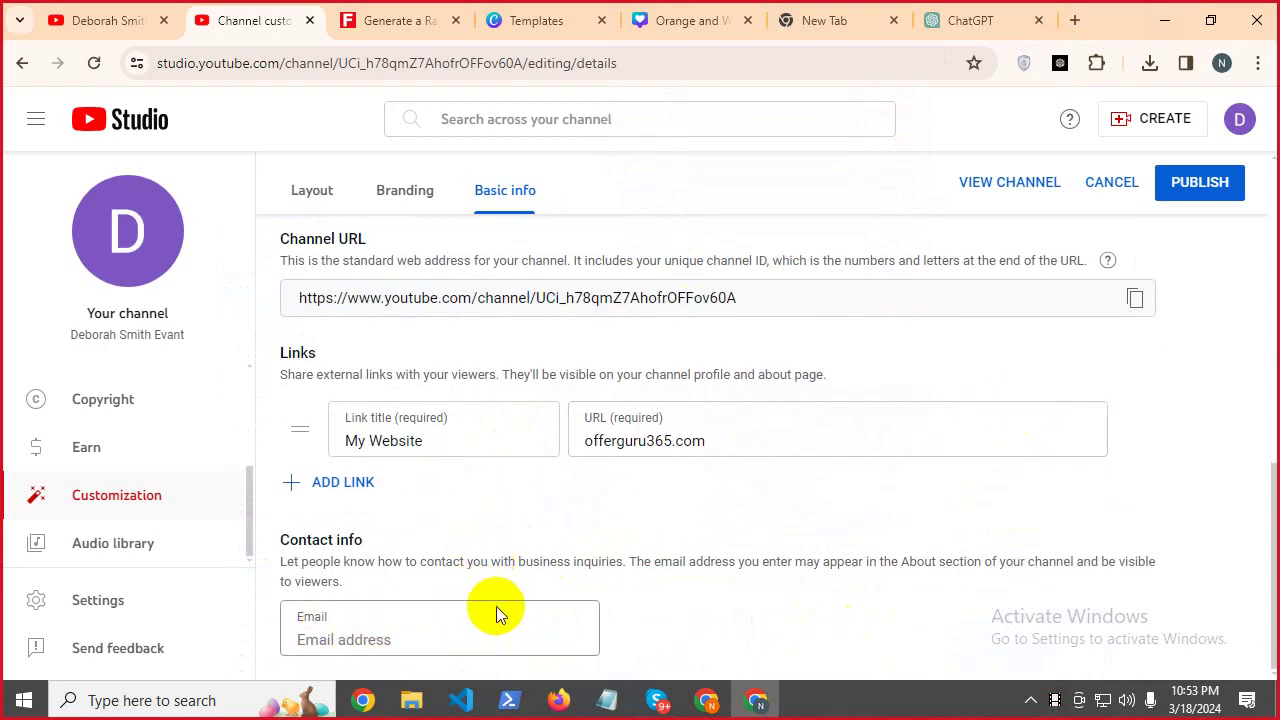
click(1205, 184)
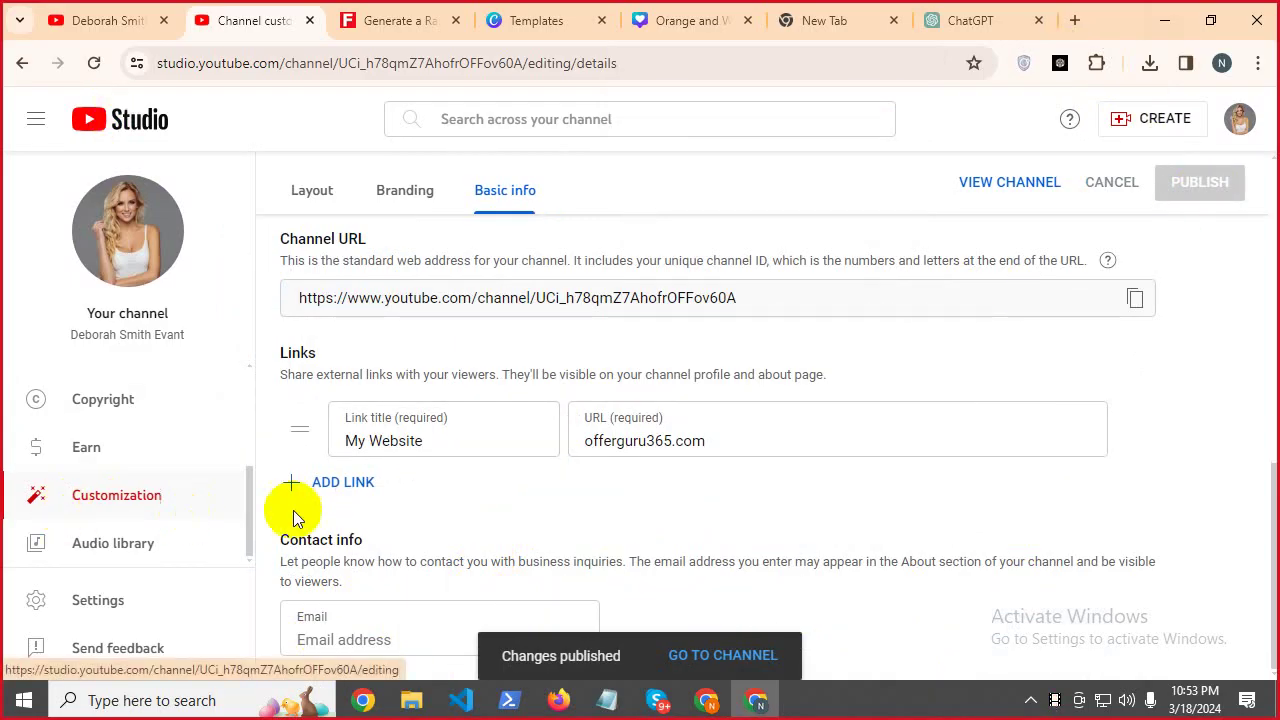
Reload the public channel page and examine the description, links and channel details in its About information.
click(105, 20)
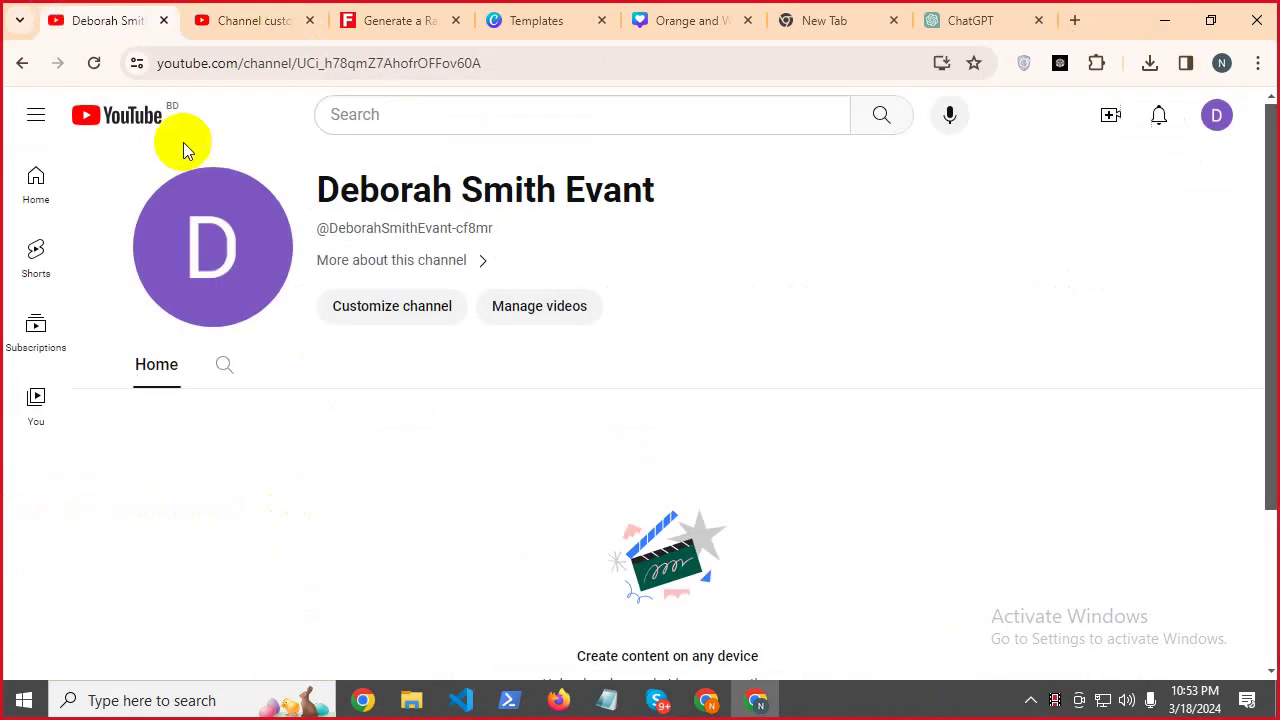
click(96, 59)
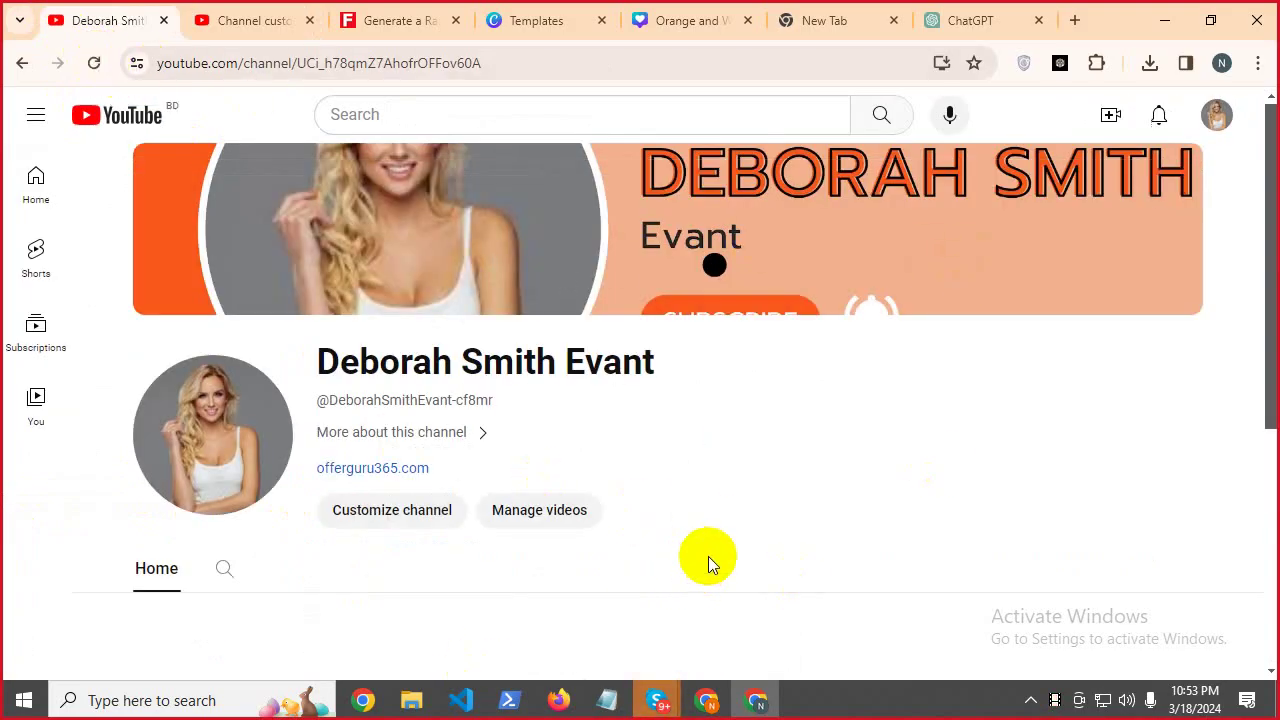
click(456, 432)
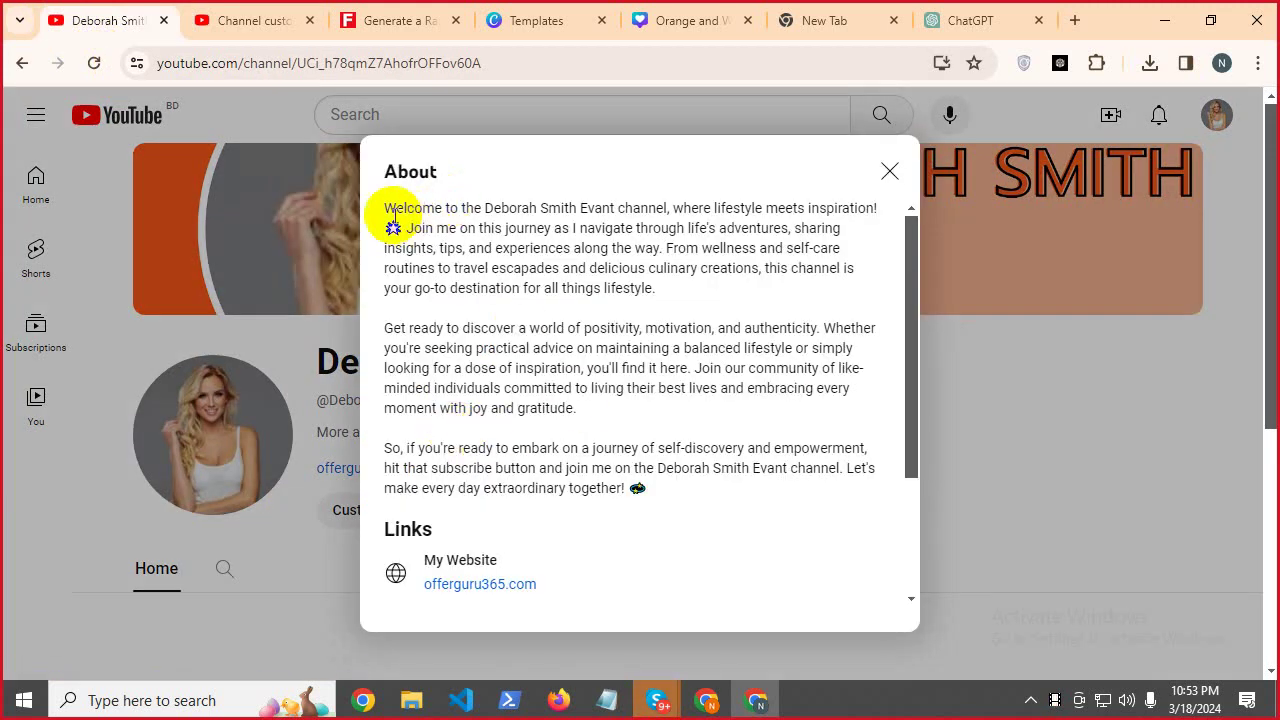
drag(396, 208, 733, 501)
click(549, 348)
scroll(538, 550, down, 3)
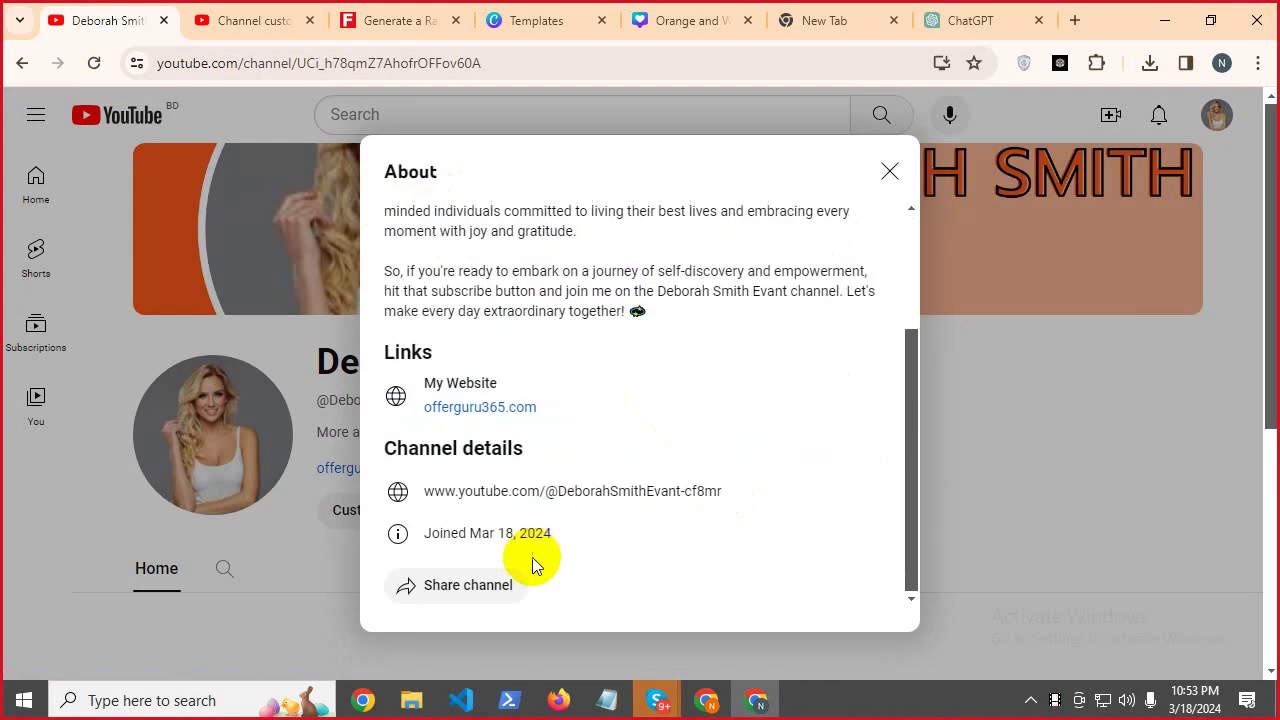
drag(407, 388, 586, 403)
click(578, 405)
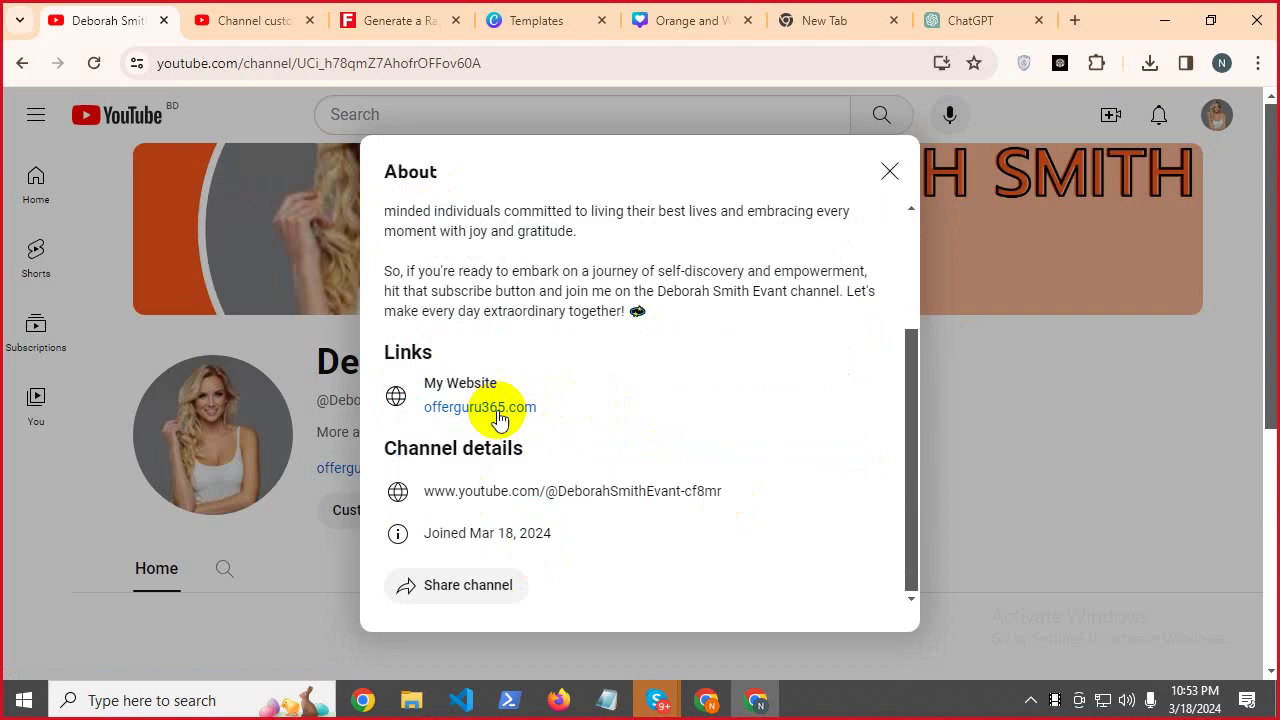
Try the offerguru365.com link from the channel's About information, then close the opened page and the About window.
click(497, 410)
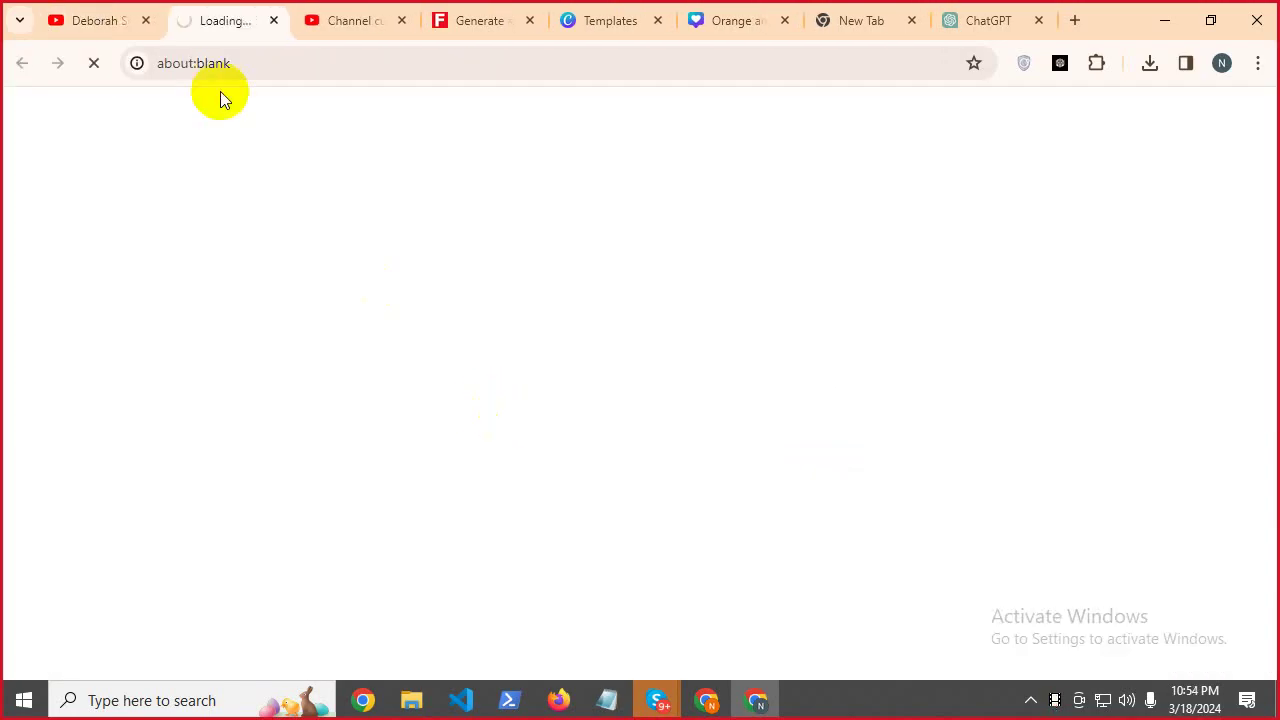
click(271, 21)
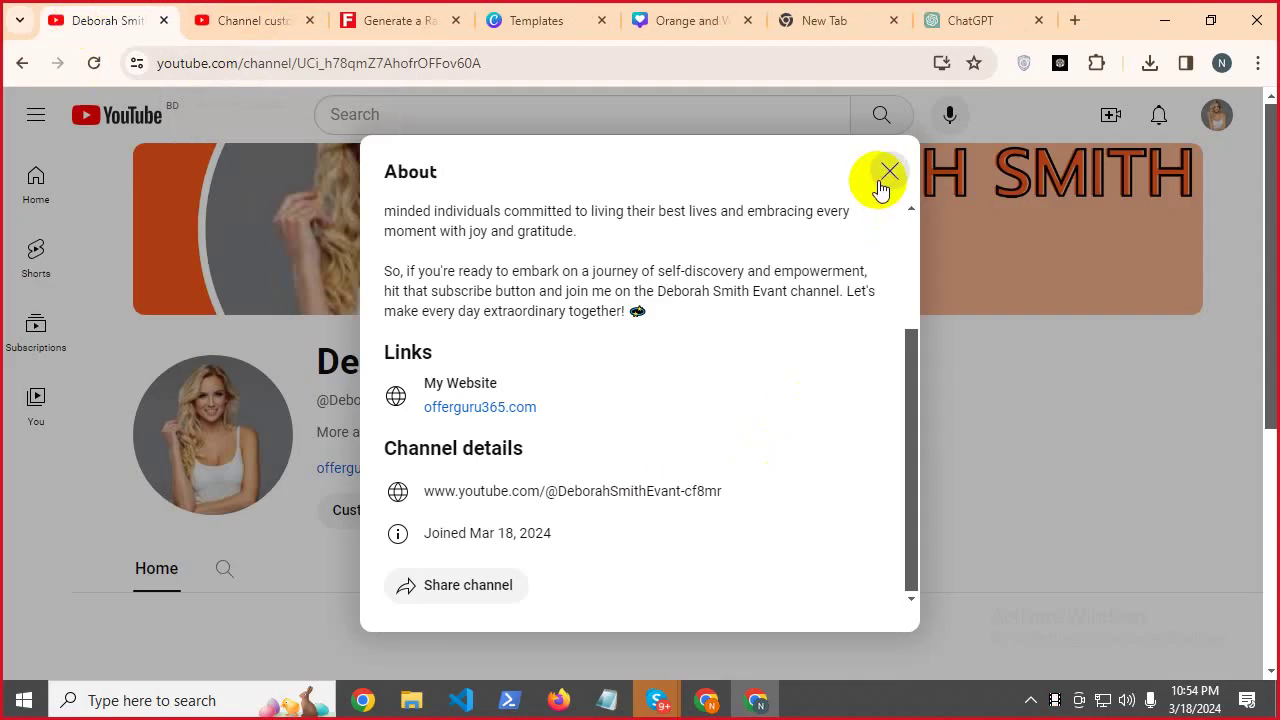
click(882, 180)
Switch to the Notepad outline and add the line ">Channel Setings" below ">Channel Customization", reusing the copied ">Channel" text.
click(248, 12)
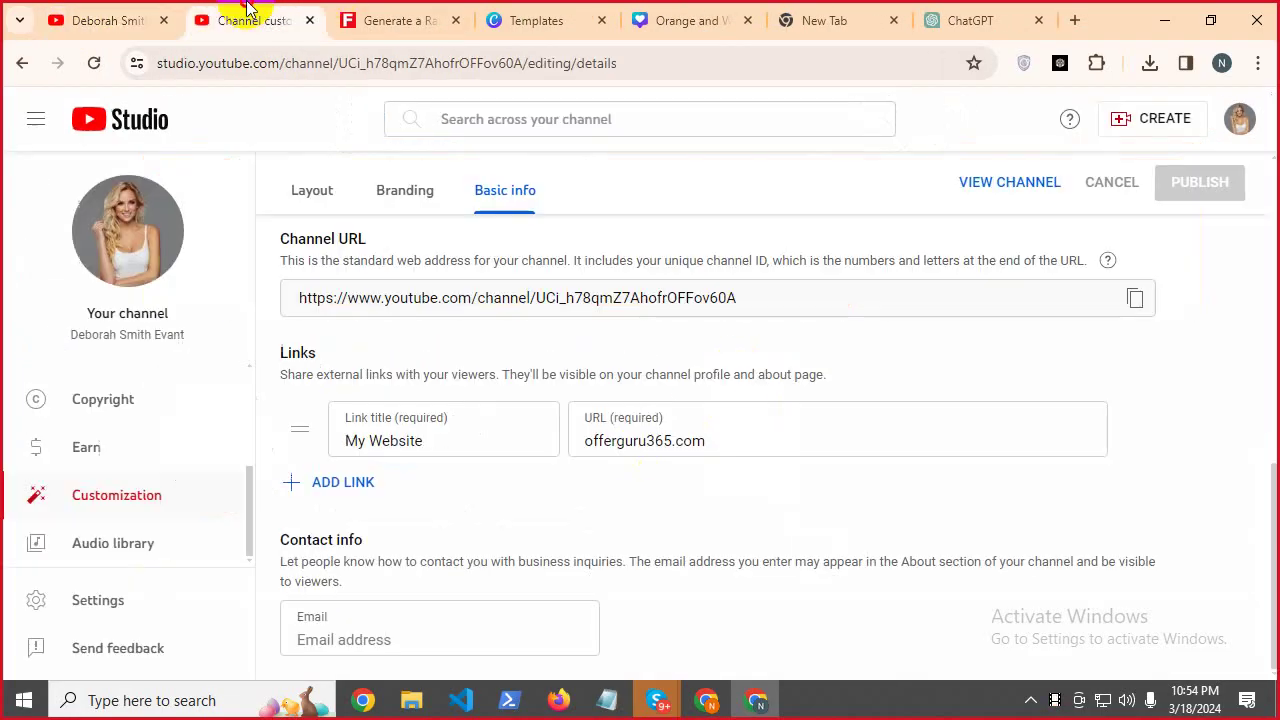
scroll(452, 523, up, 8)
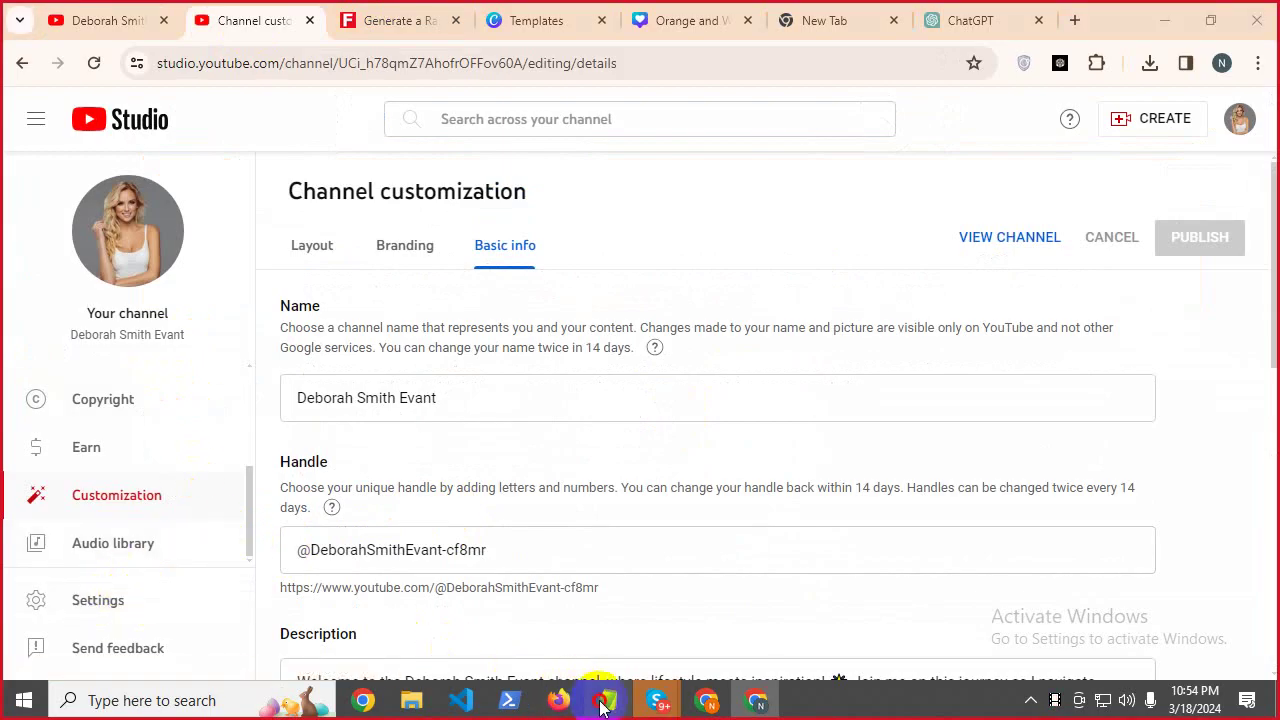
click(607, 700)
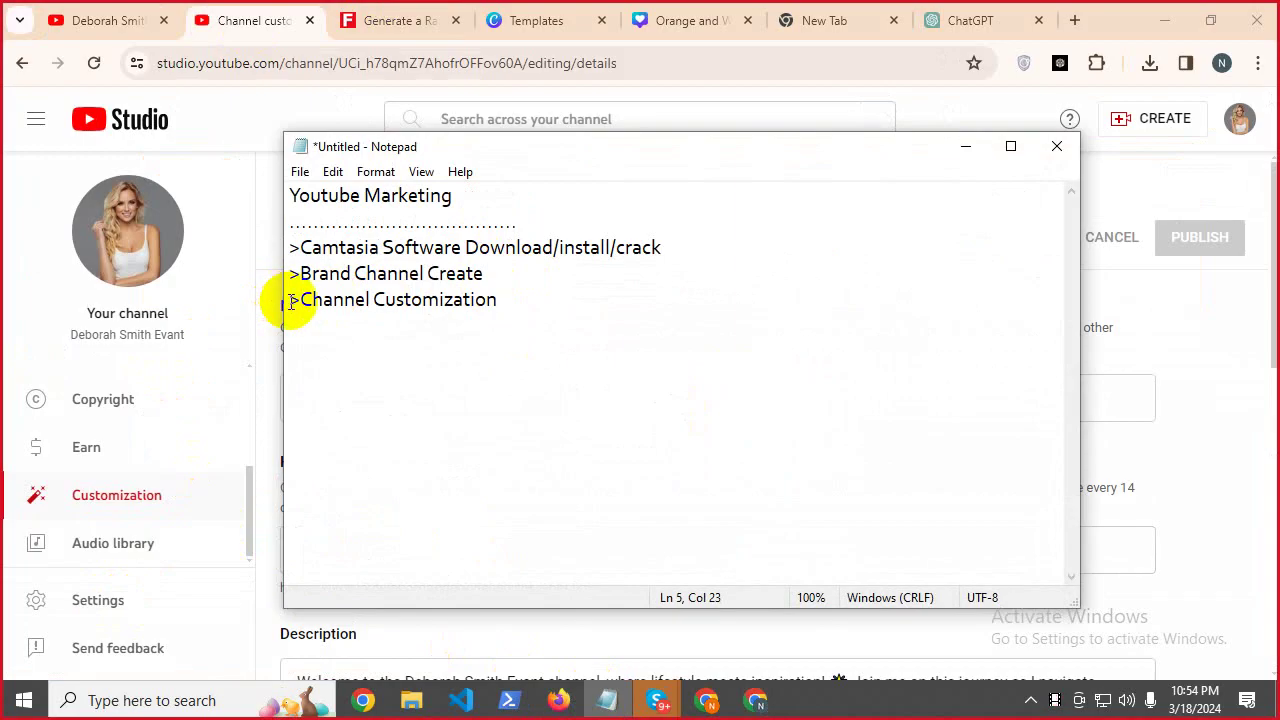
drag(289, 300, 368, 300)
right_click(366, 300)
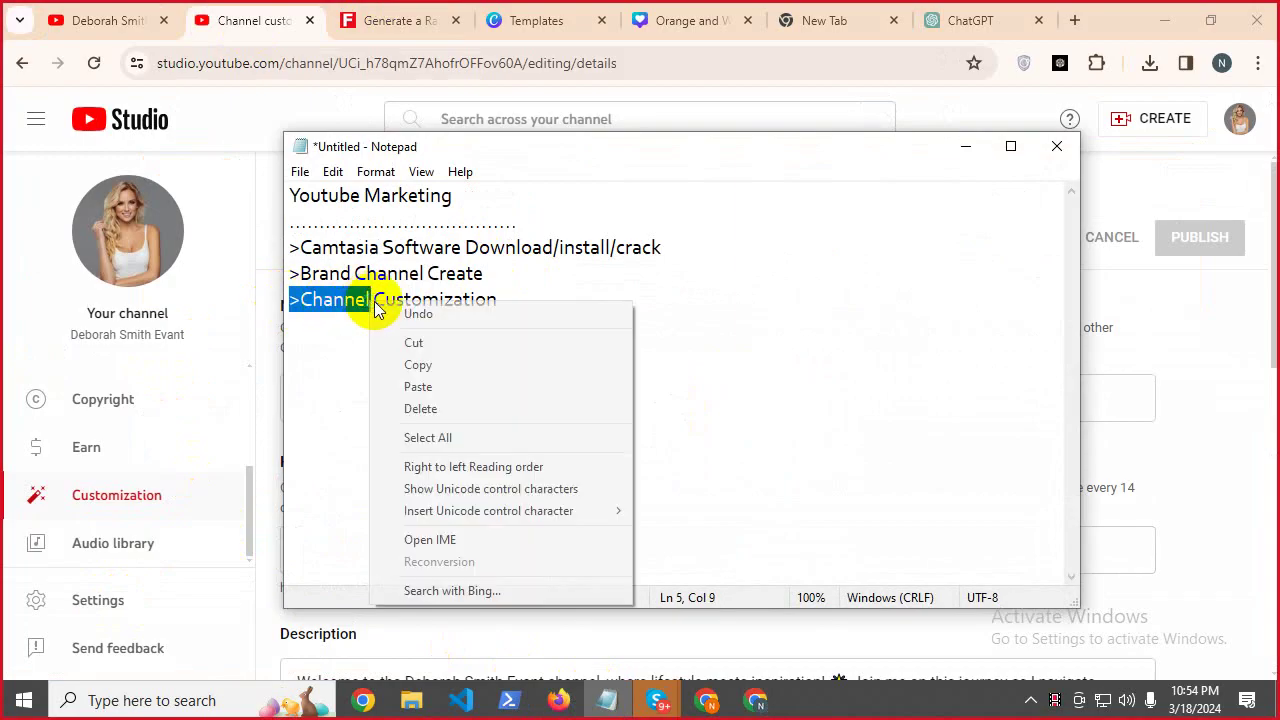
click(414, 366)
click(557, 291)
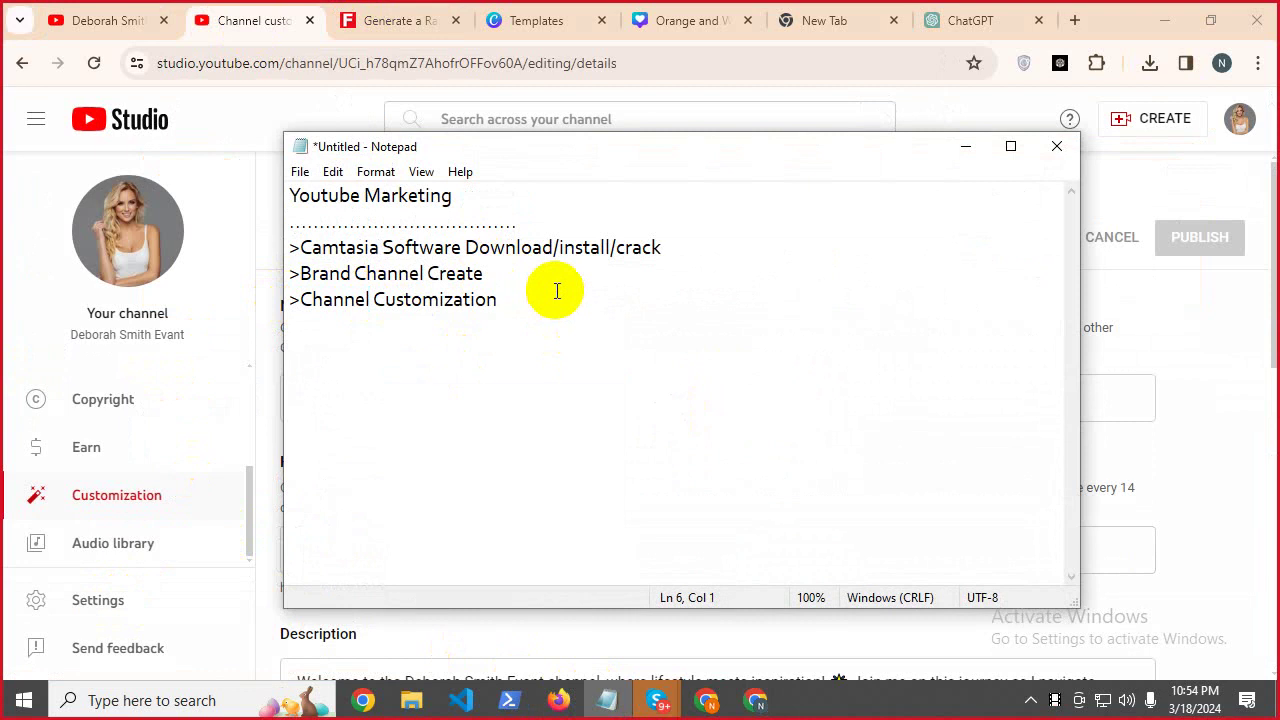
key(ctrl+v)
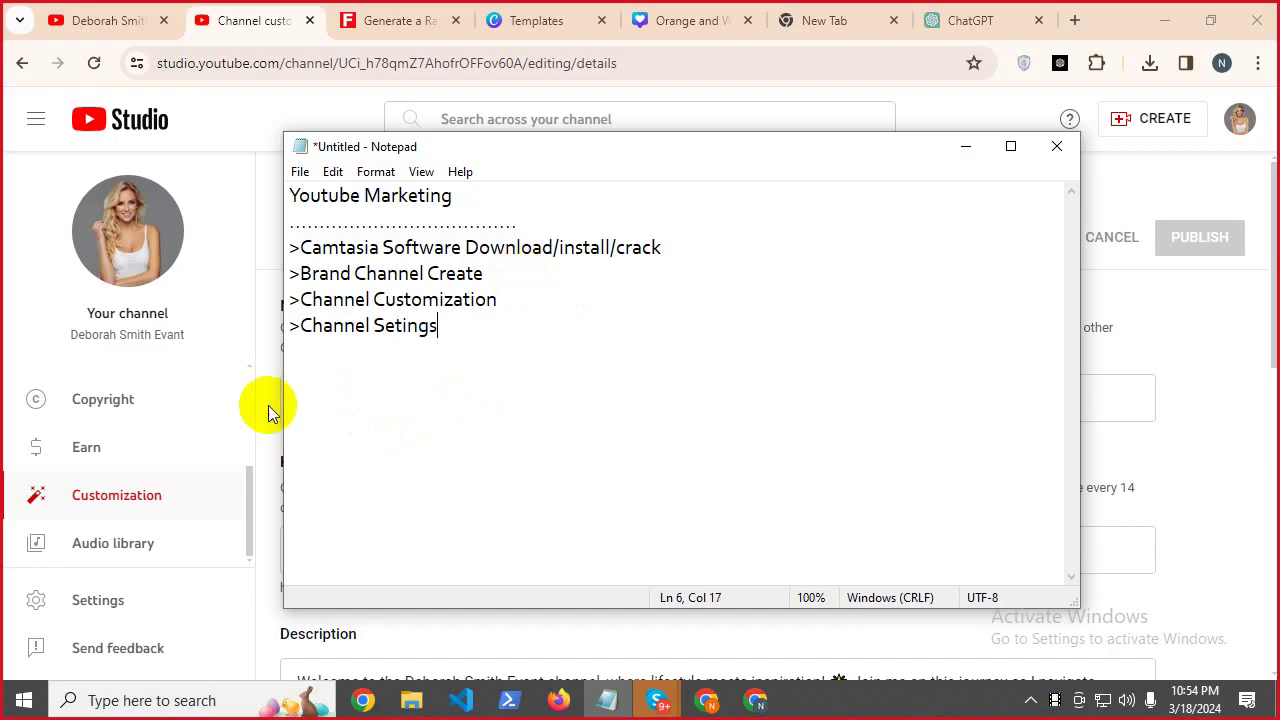
Open the channel's basic info in the YouTube Studio settings and set the country of residence to Bangladesh.
click(113, 602)
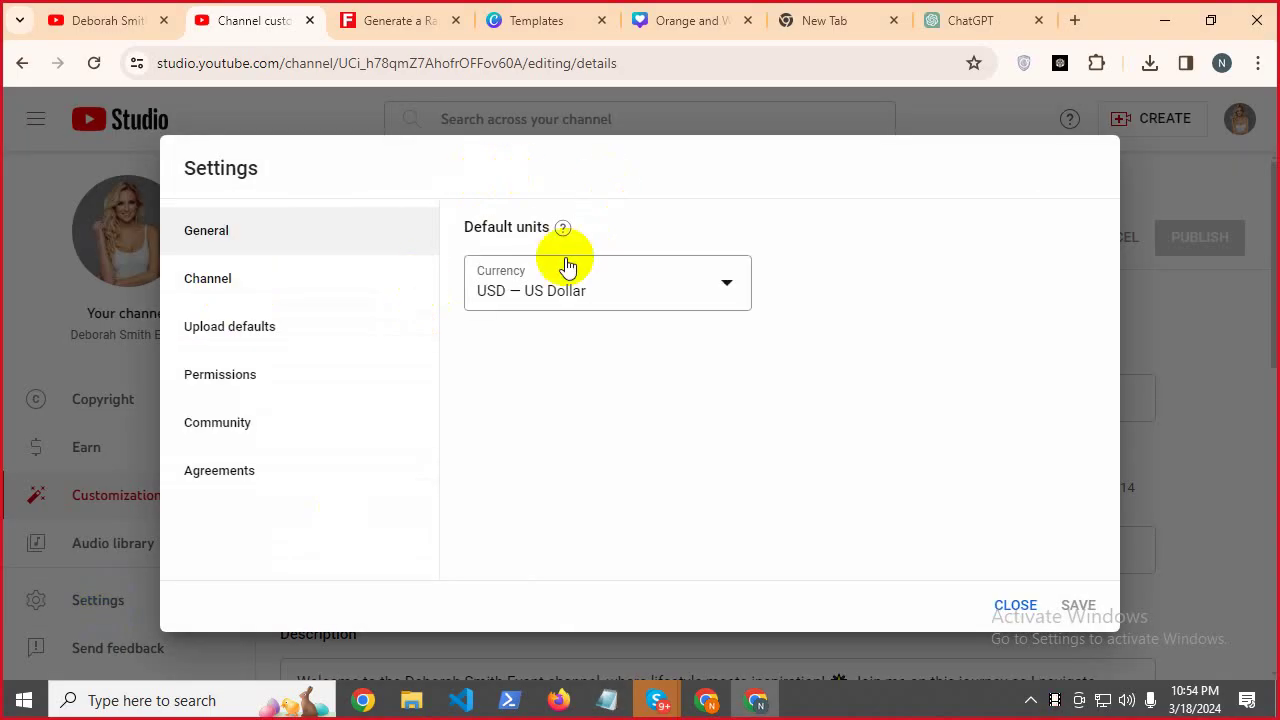
click(214, 277)
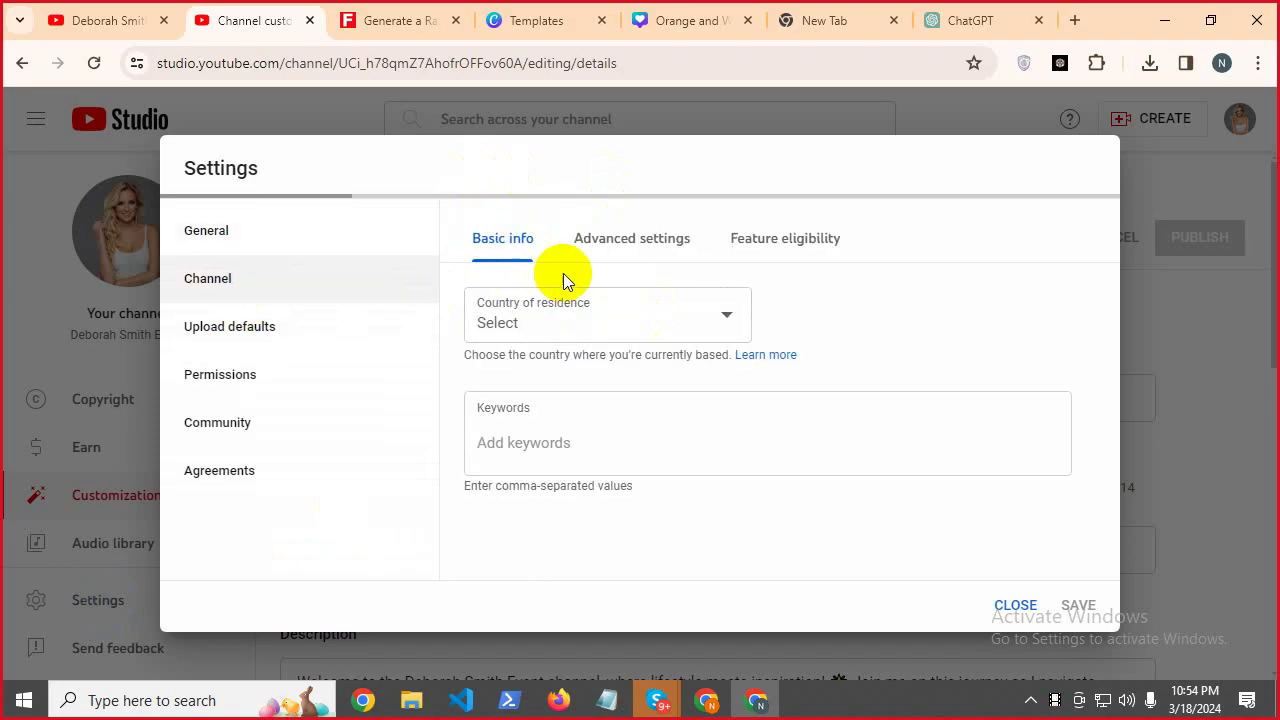
click(594, 322)
scroll(578, 470, down, 4)
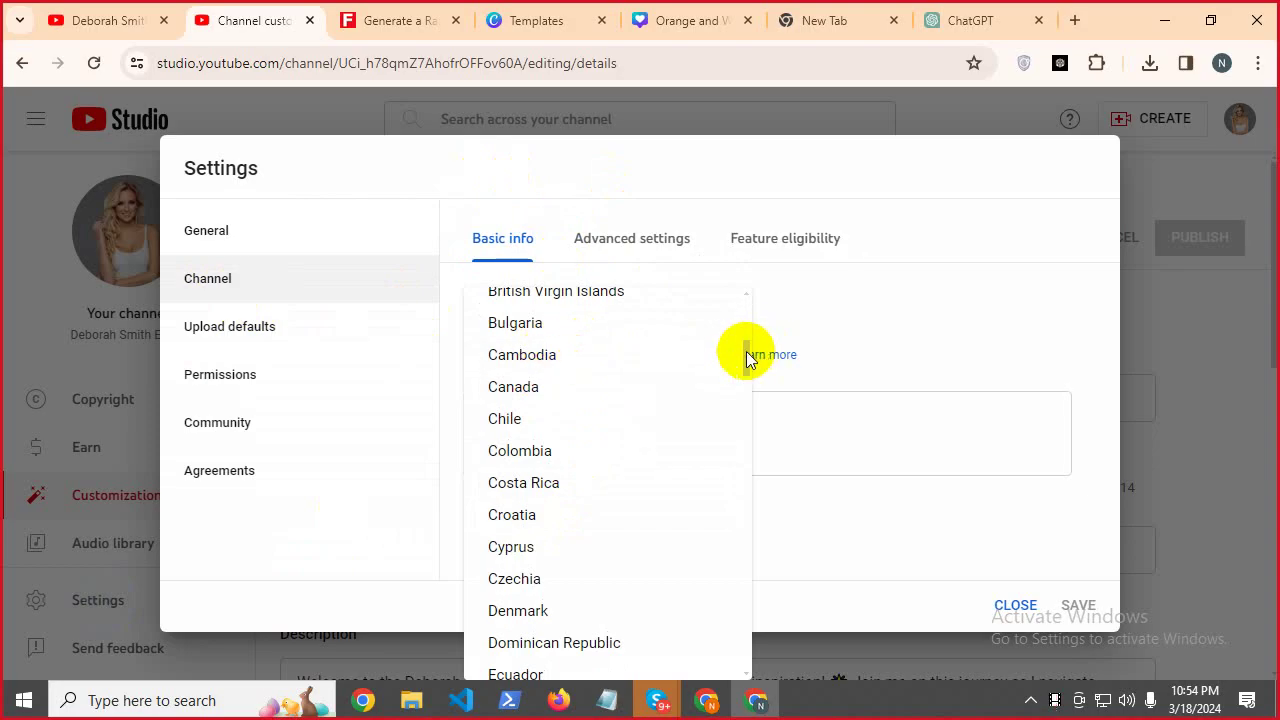
drag(748, 354, 747, 332)
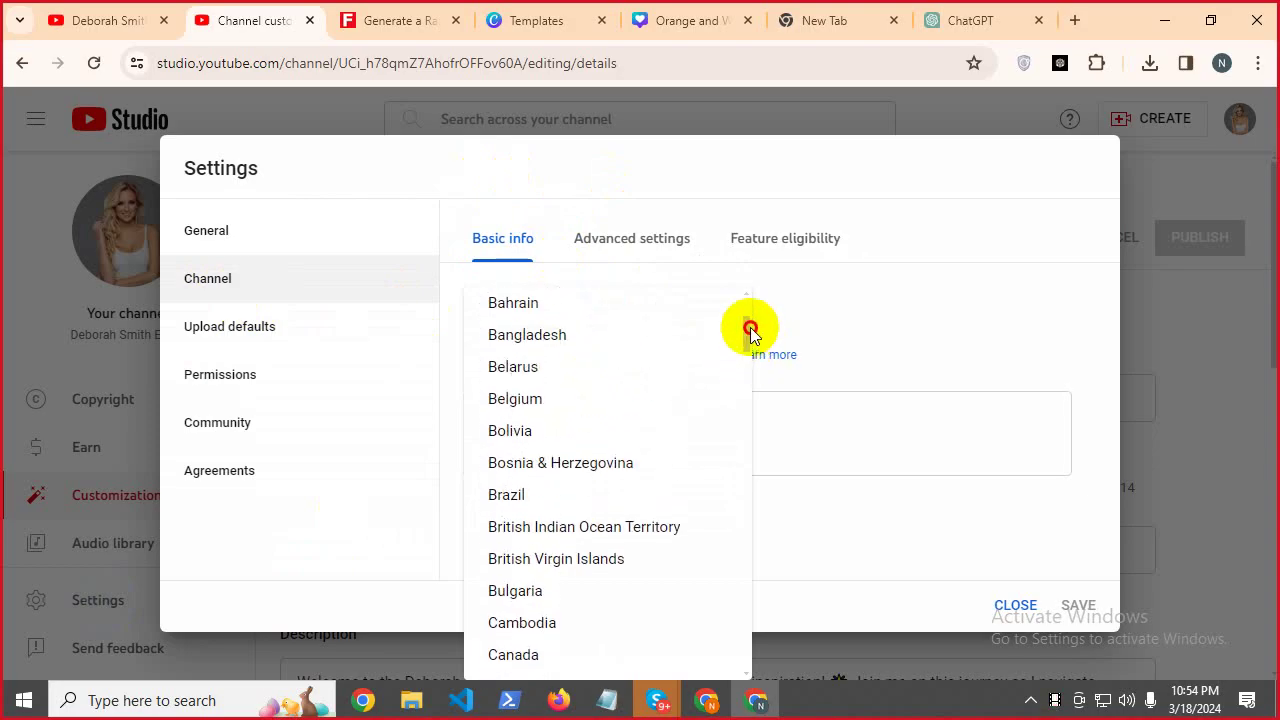
click(588, 350)
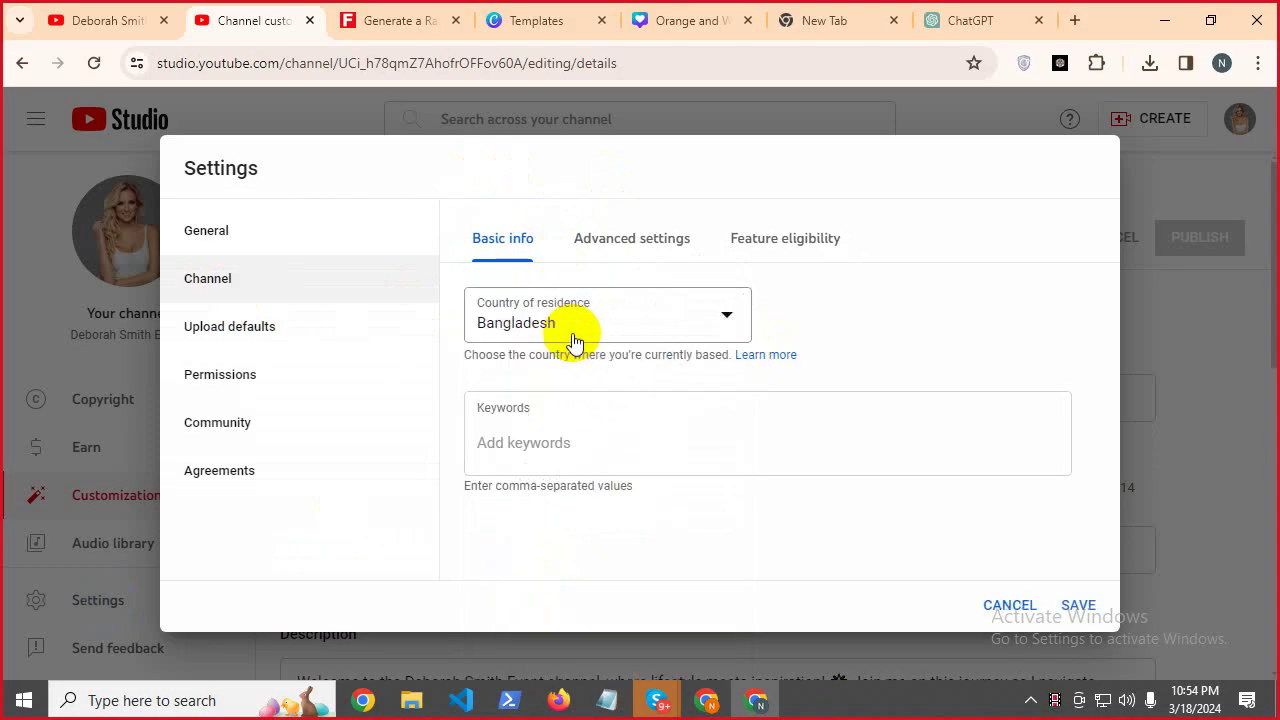
click(522, 437)
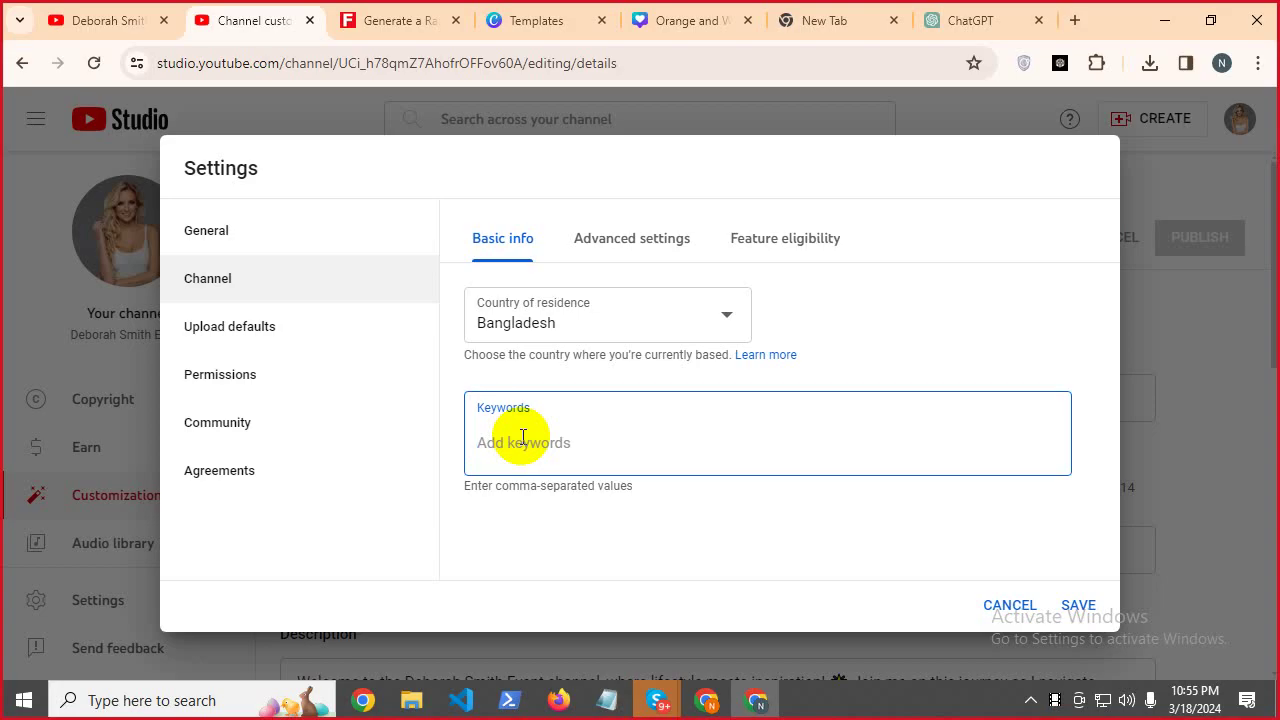
click(501, 170)
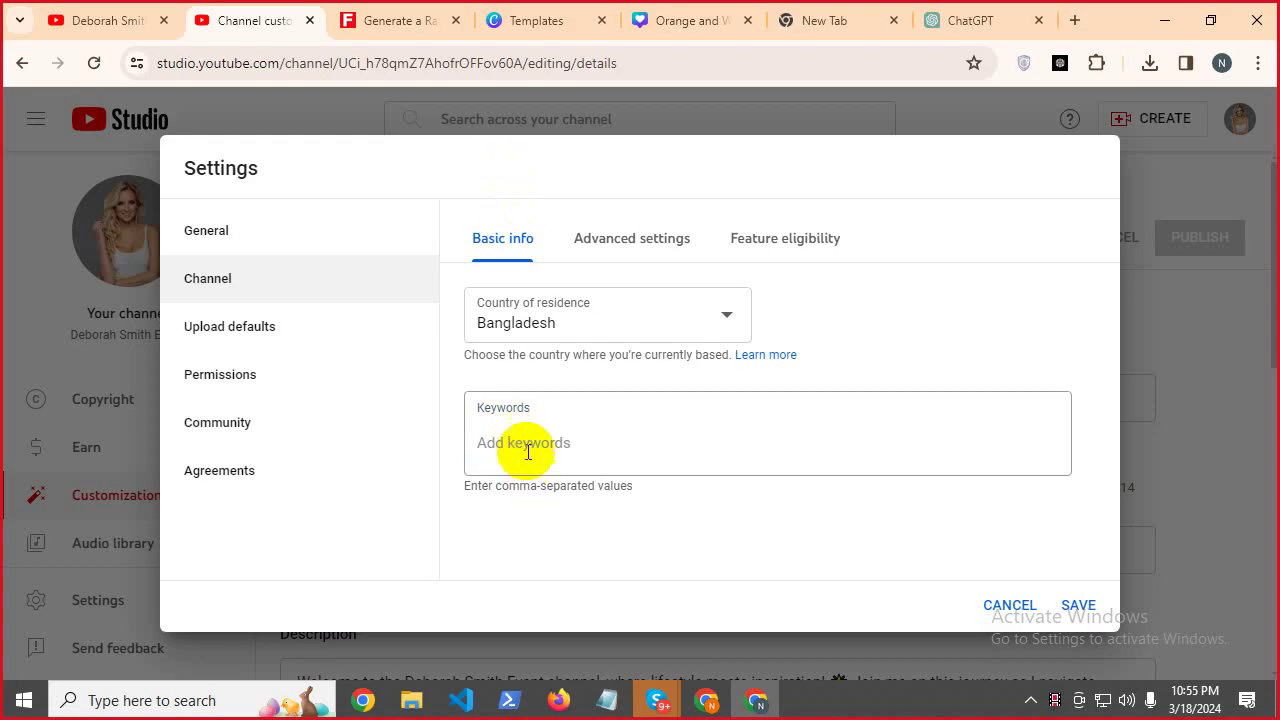
click(502, 408)
click(507, 177)
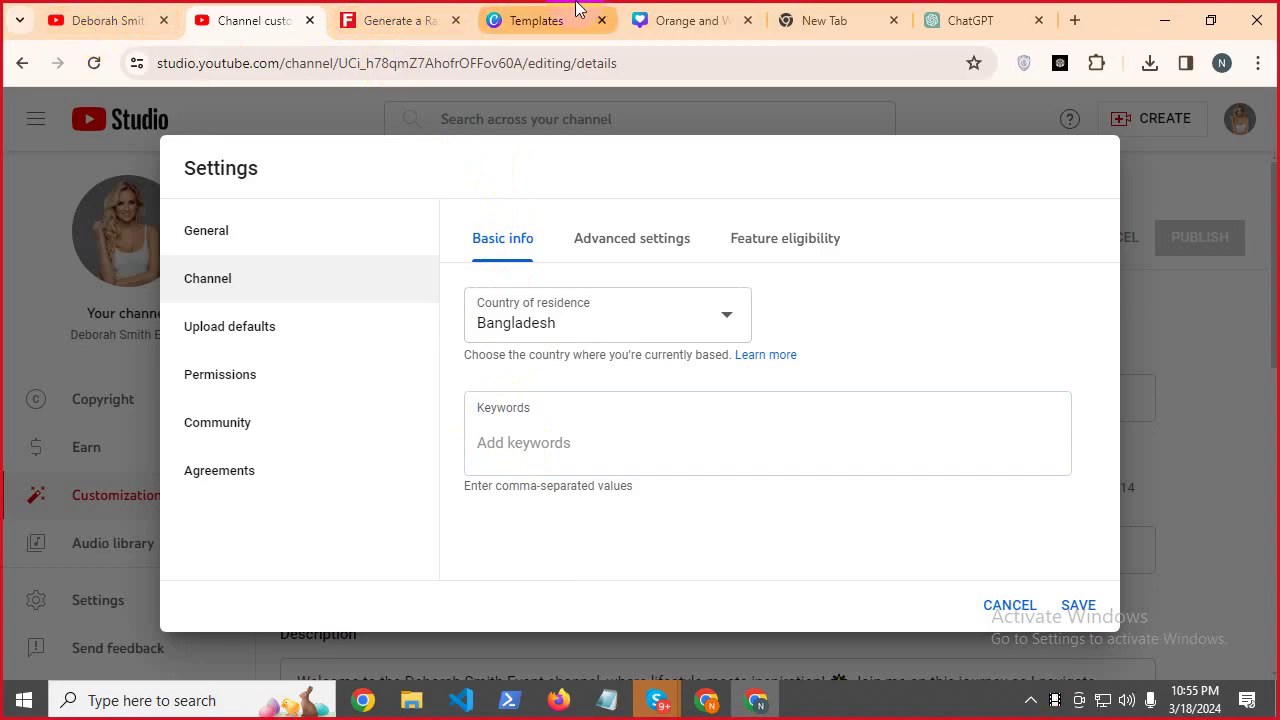
Switch to ChatGPT, send the prompt "write a top 20 youtube treanding keyword", and look through the generated list.
mouse_move(576, 8)
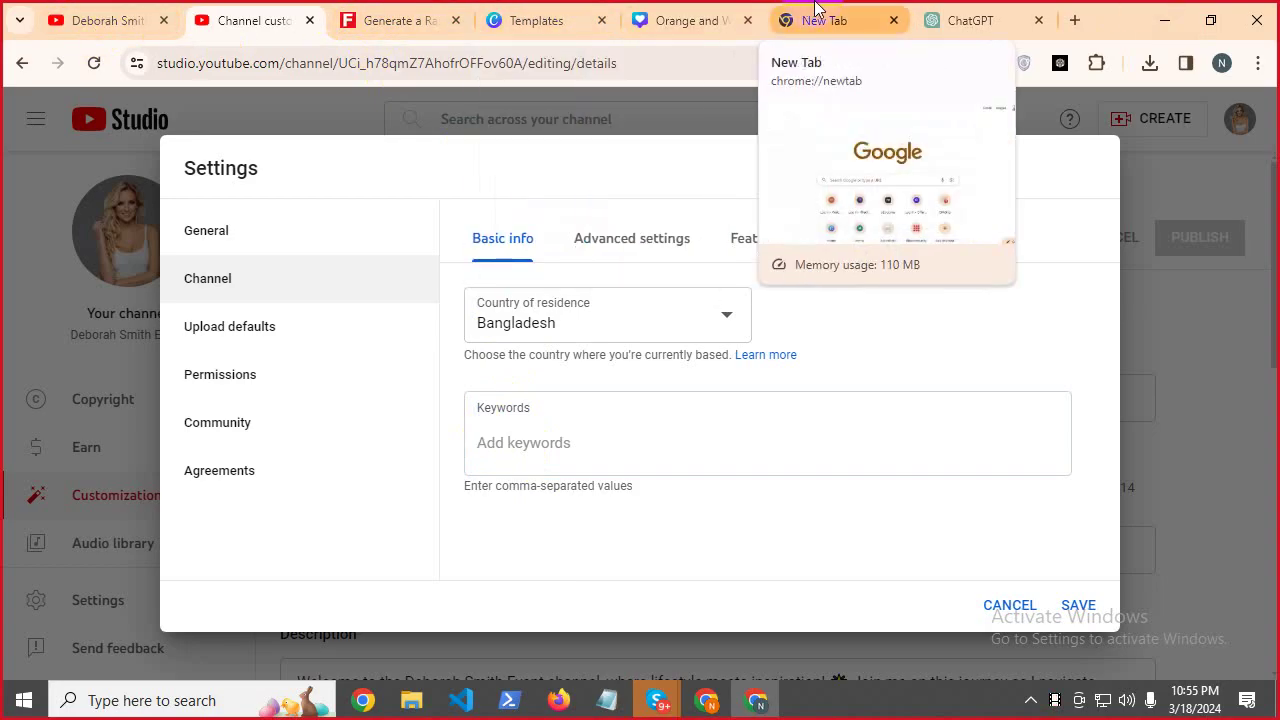
click(948, 10)
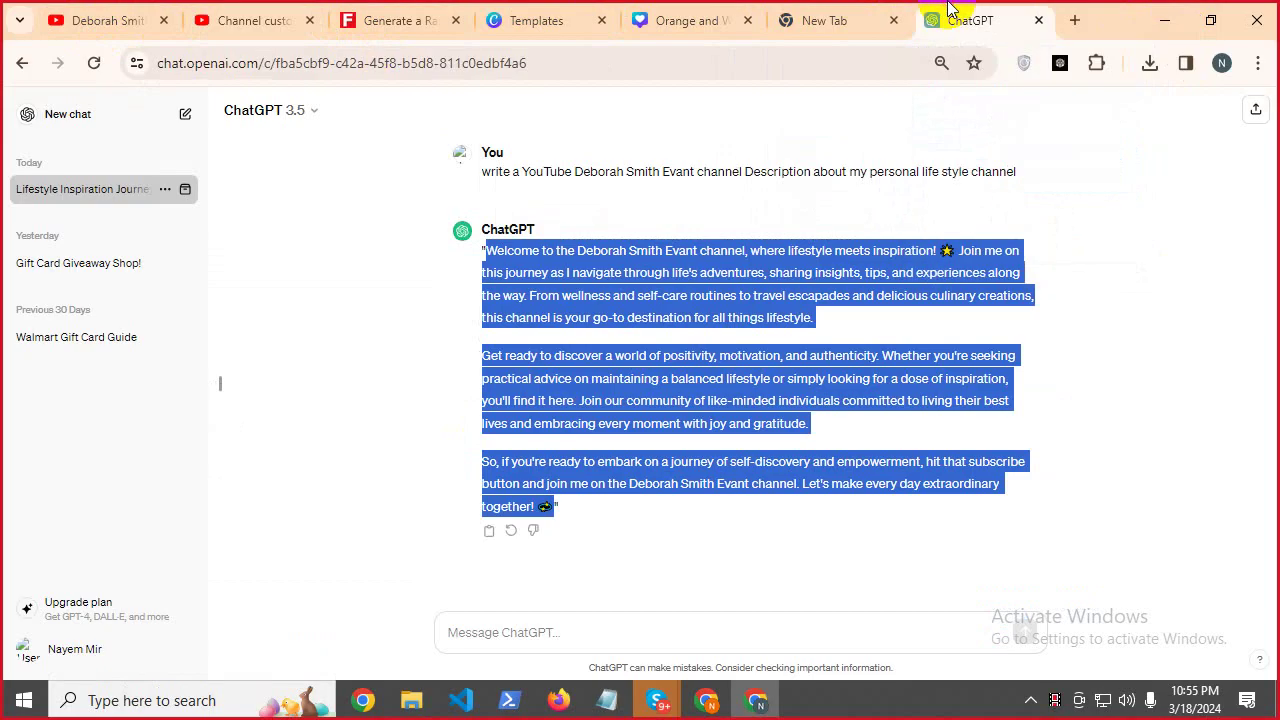
click(566, 400)
click(505, 632)
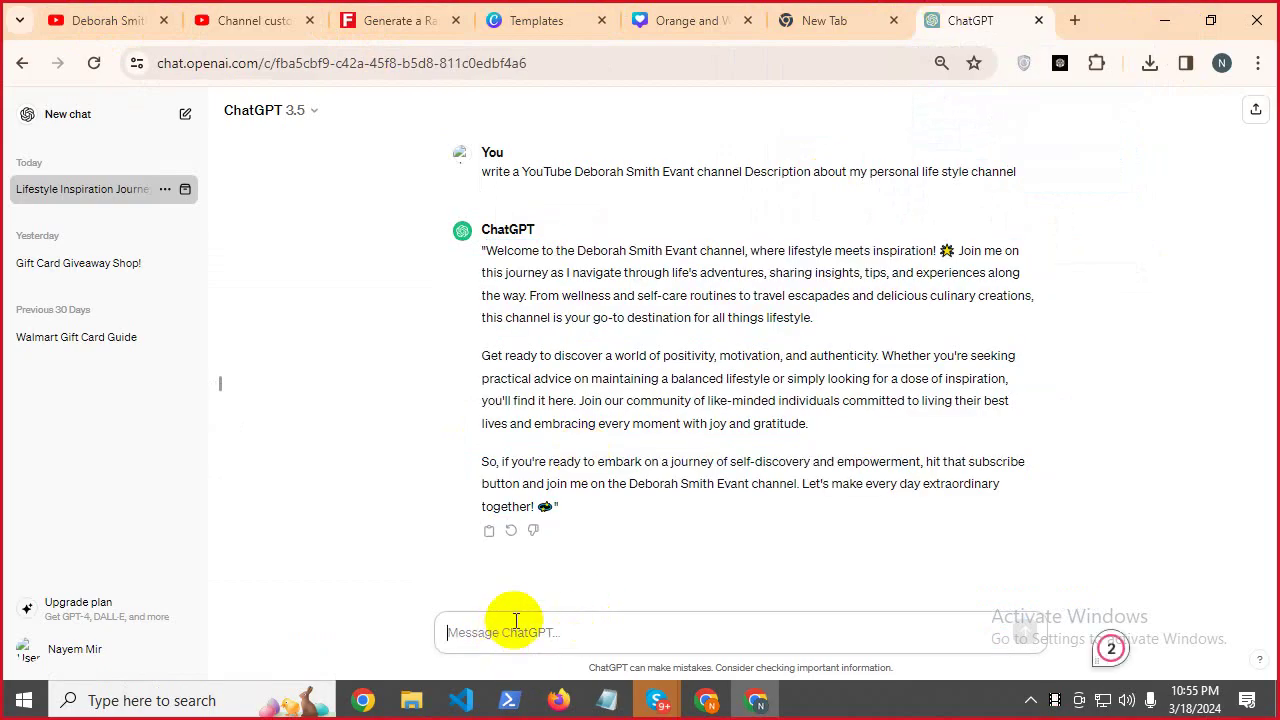
text(w)
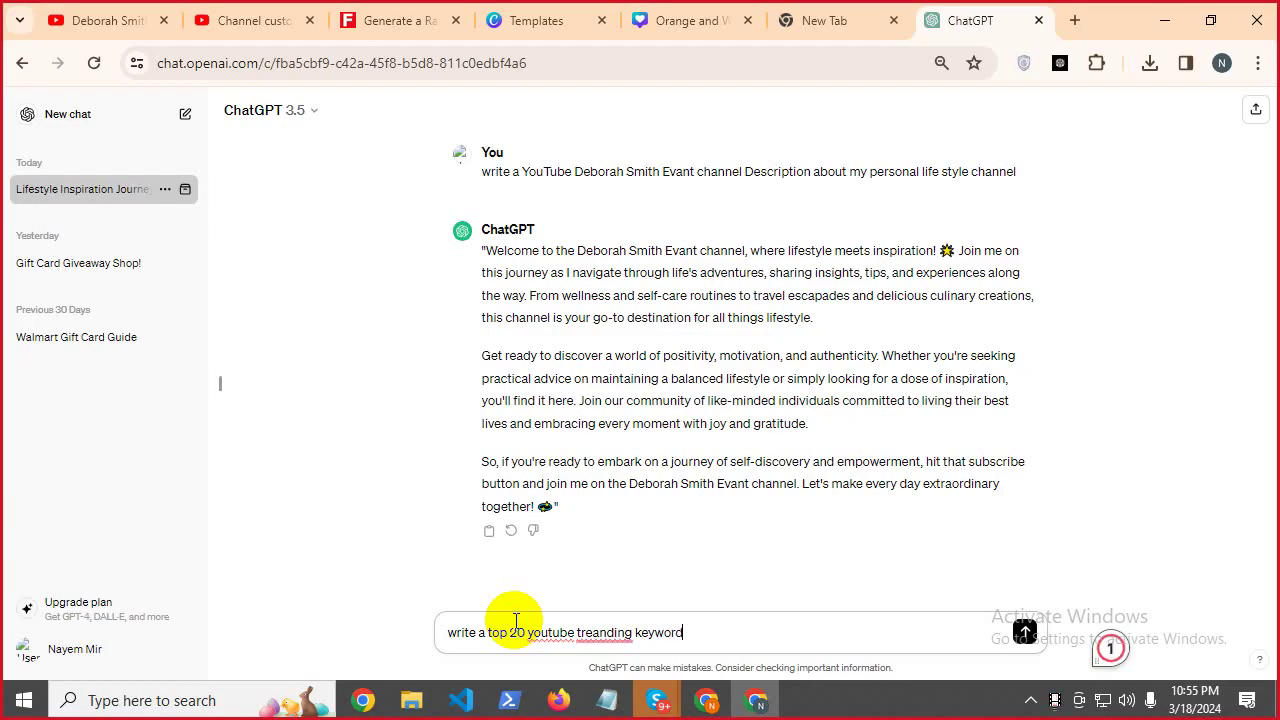
key(Return)
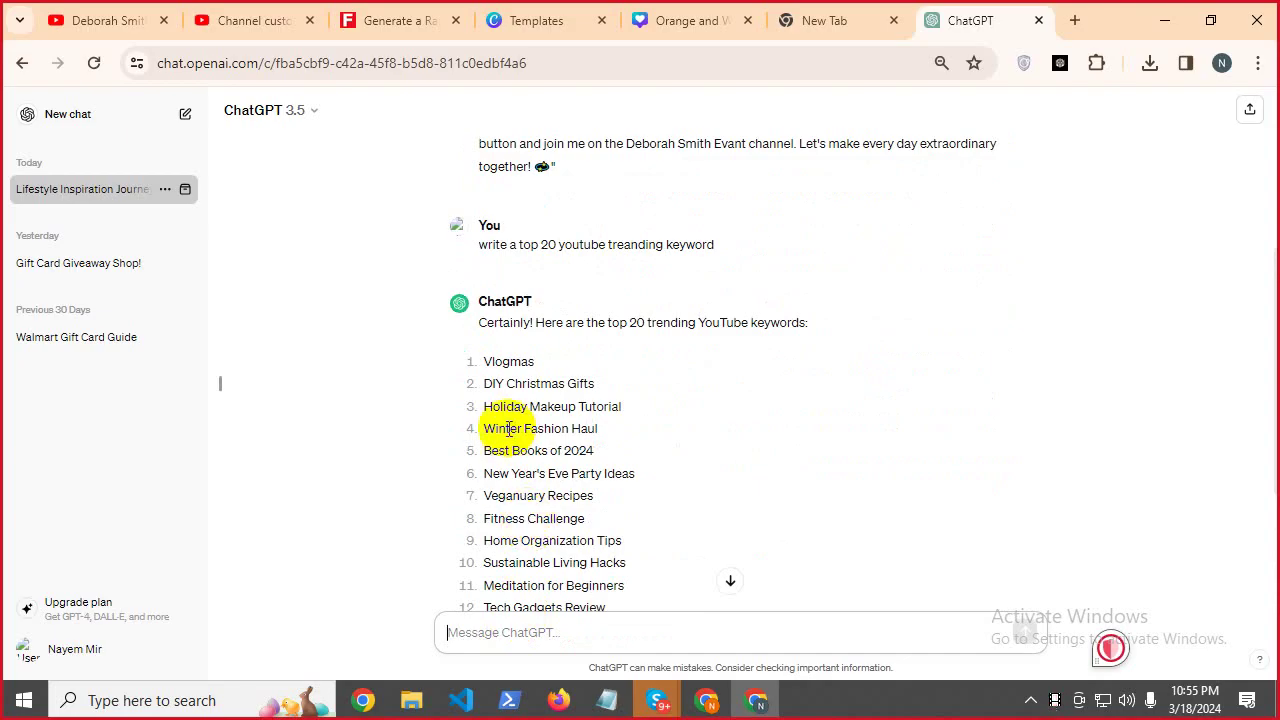
scroll(530, 563, down, 3)
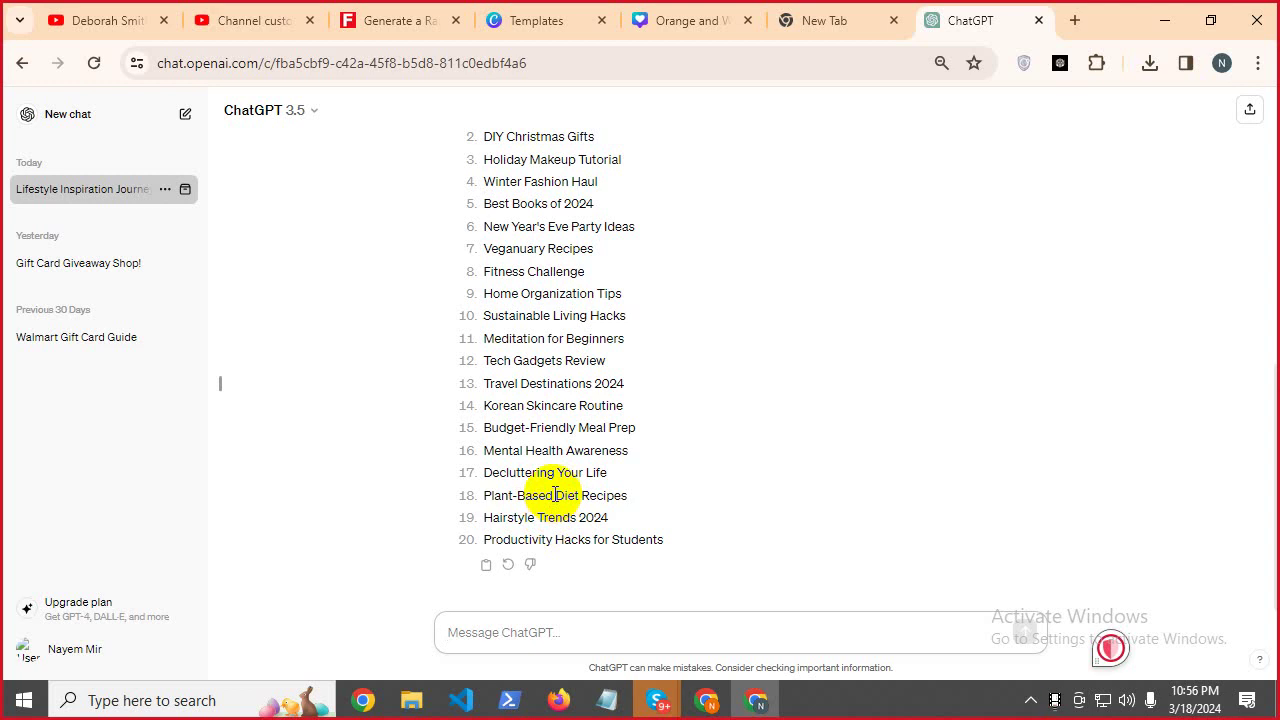
scroll(556, 495, up, 5)
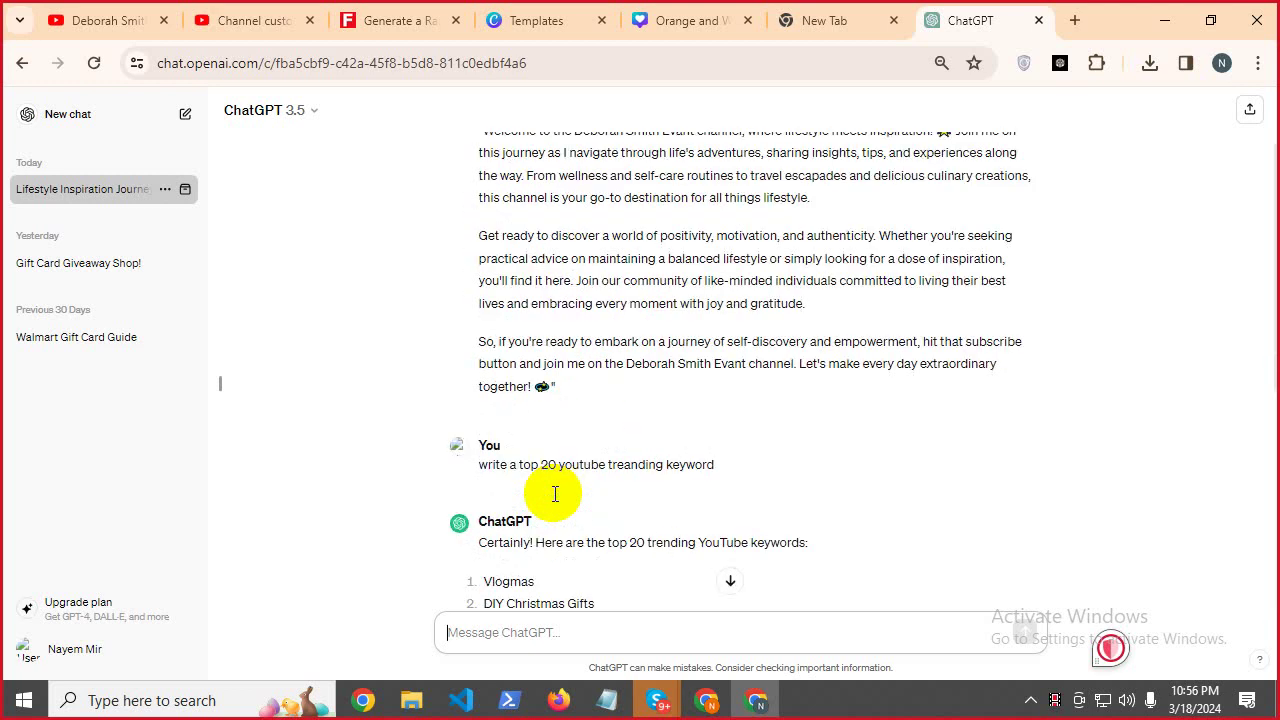
Copy the previous keyword prompt into the ChatGPT message box and remove the extra line breaks after it.
triple_click(532, 541)
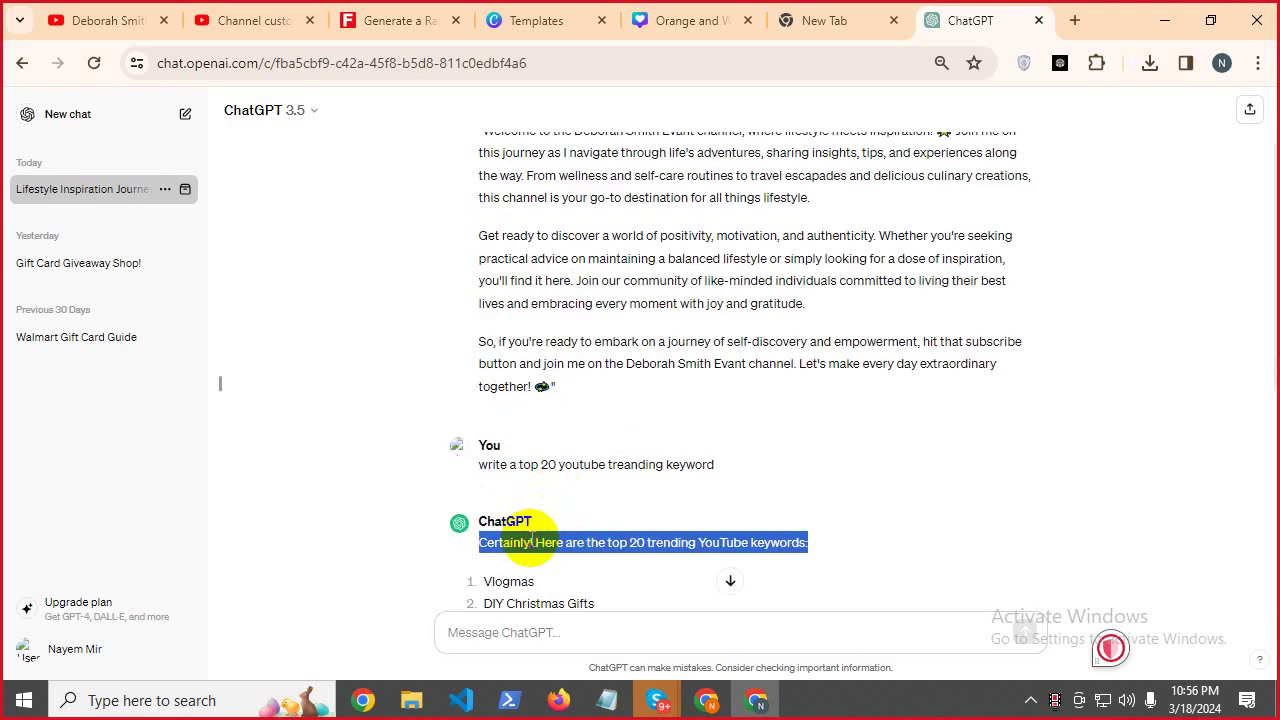
triple_click(537, 464)
right_click(537, 464)
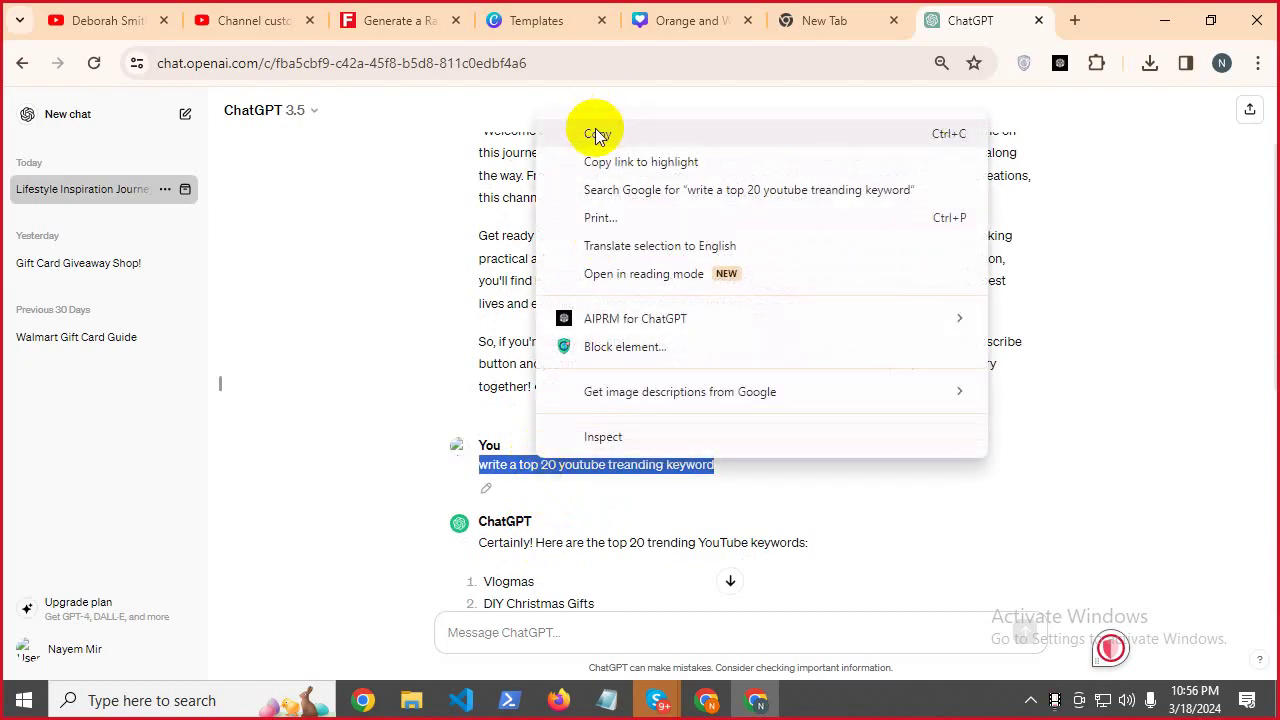
click(597, 128)
click(508, 632)
right_click(540, 624)
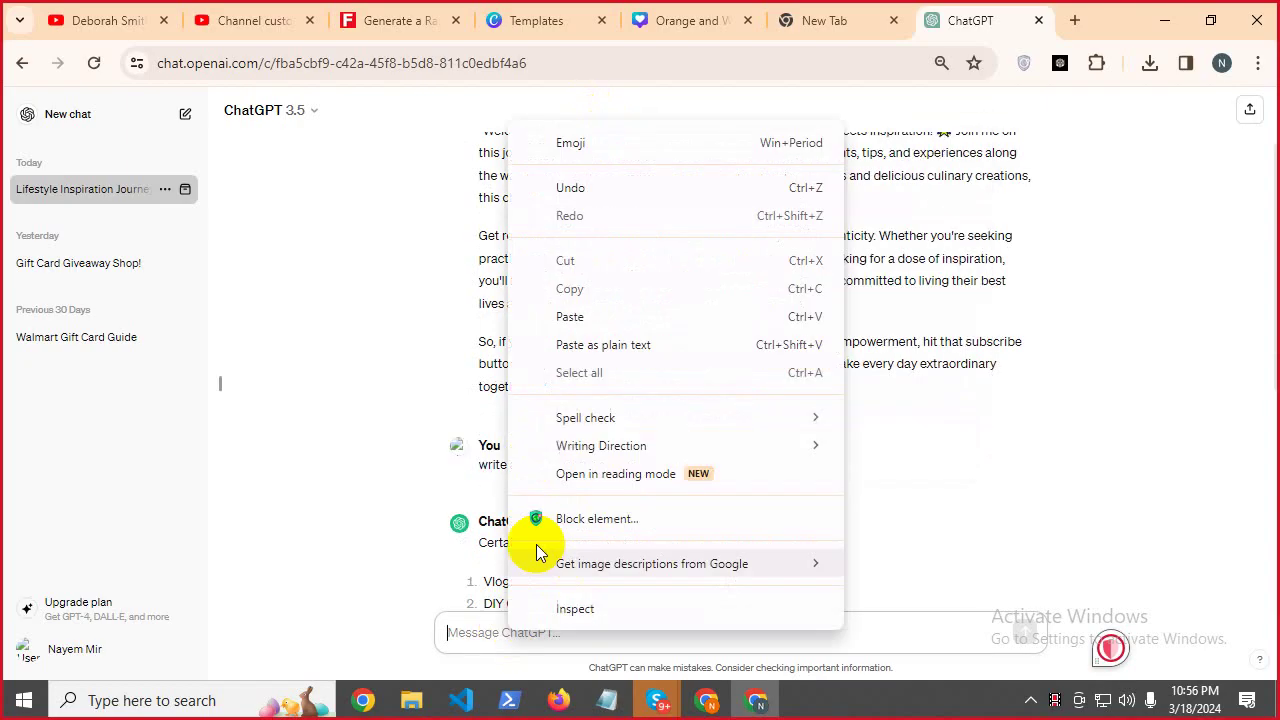
click(571, 343)
click(708, 598)
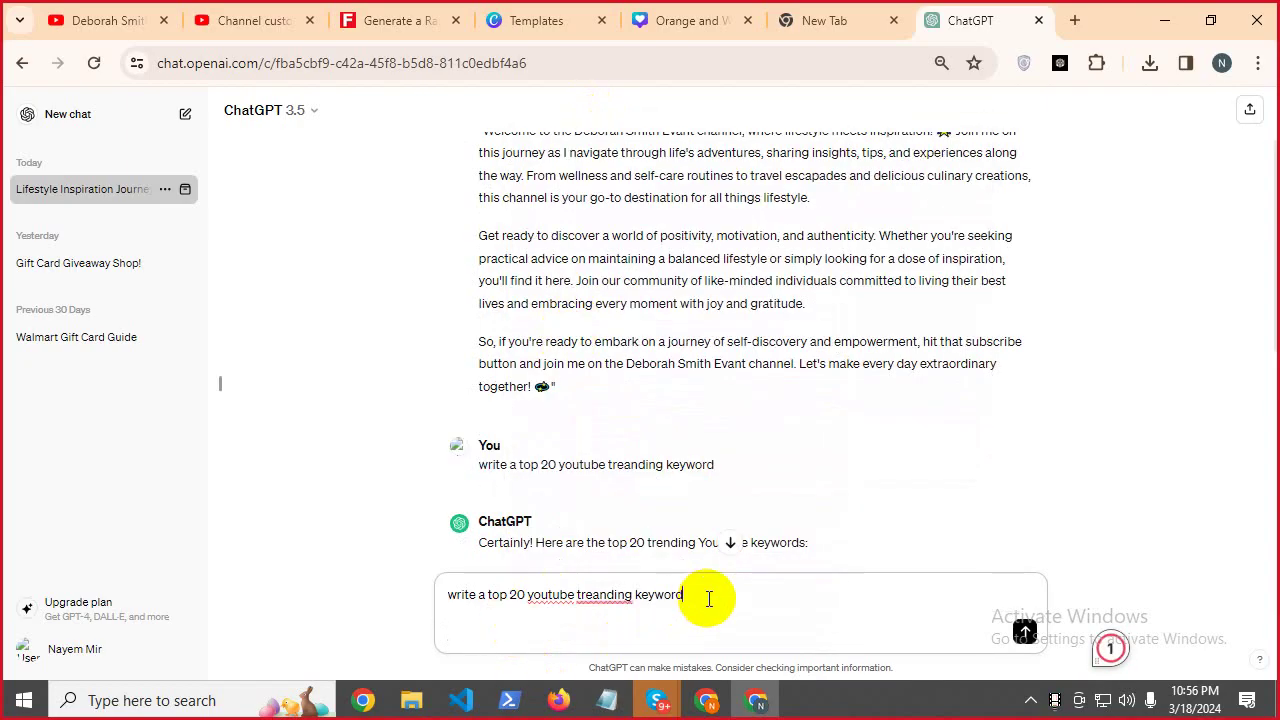
key(Delete)
key(Delete)
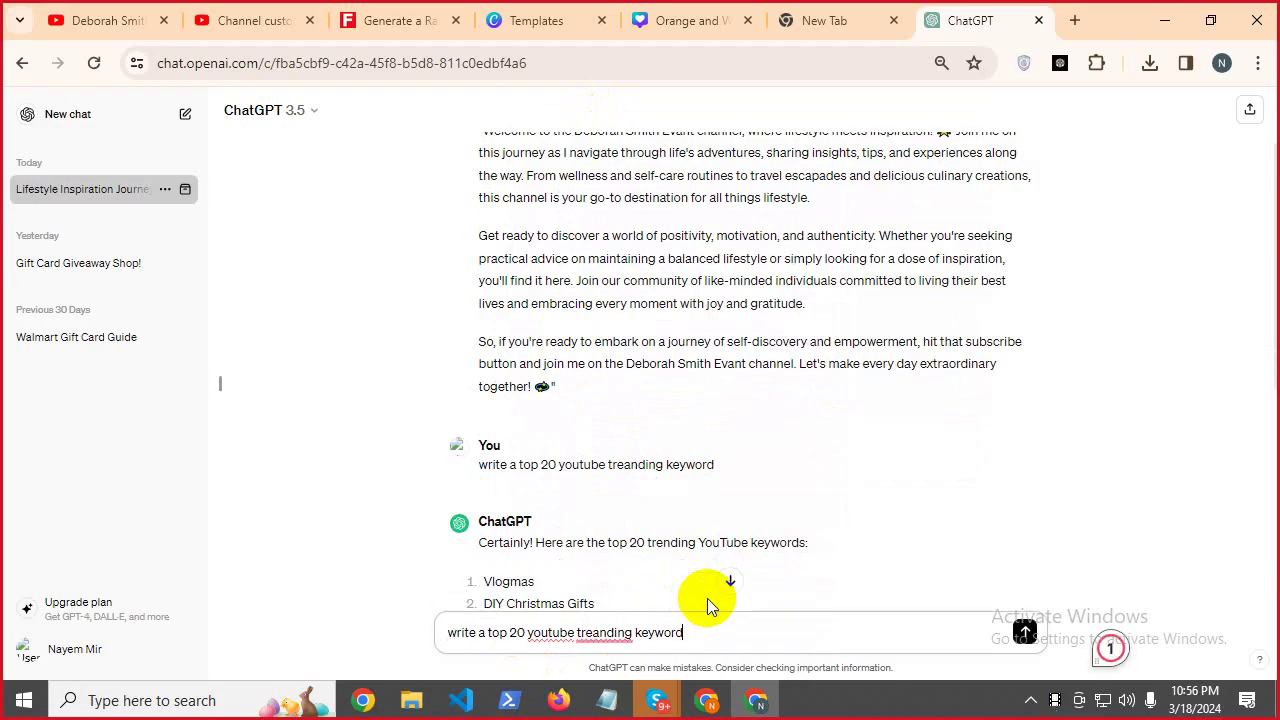
Change the prompt to "write a top 20 united state youtube trending keyword" and send it.
click(522, 632)
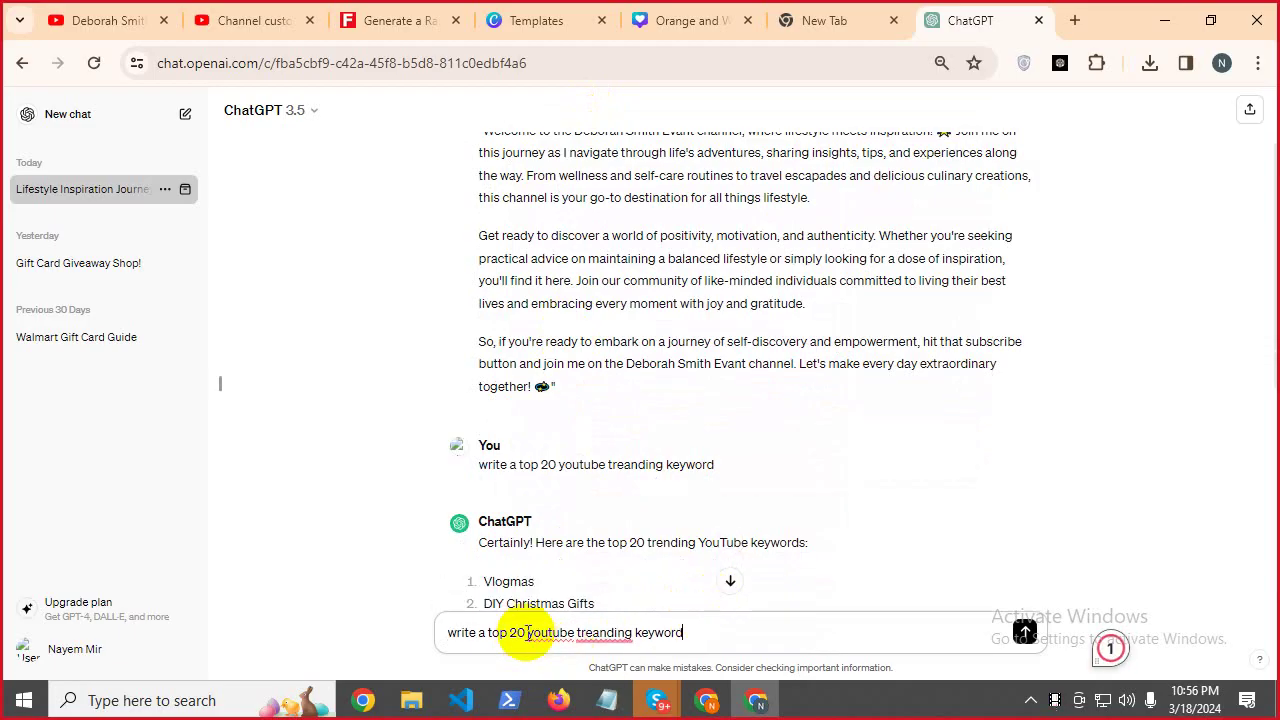
text(u)
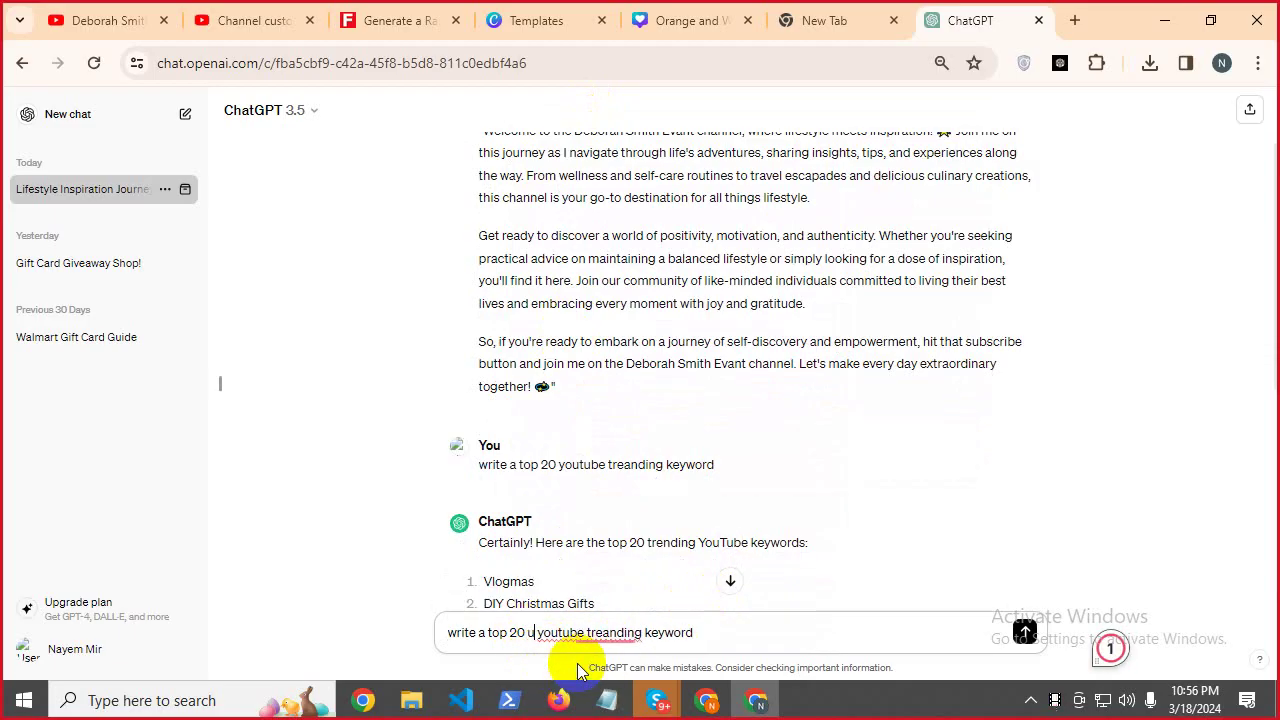
text(nited)
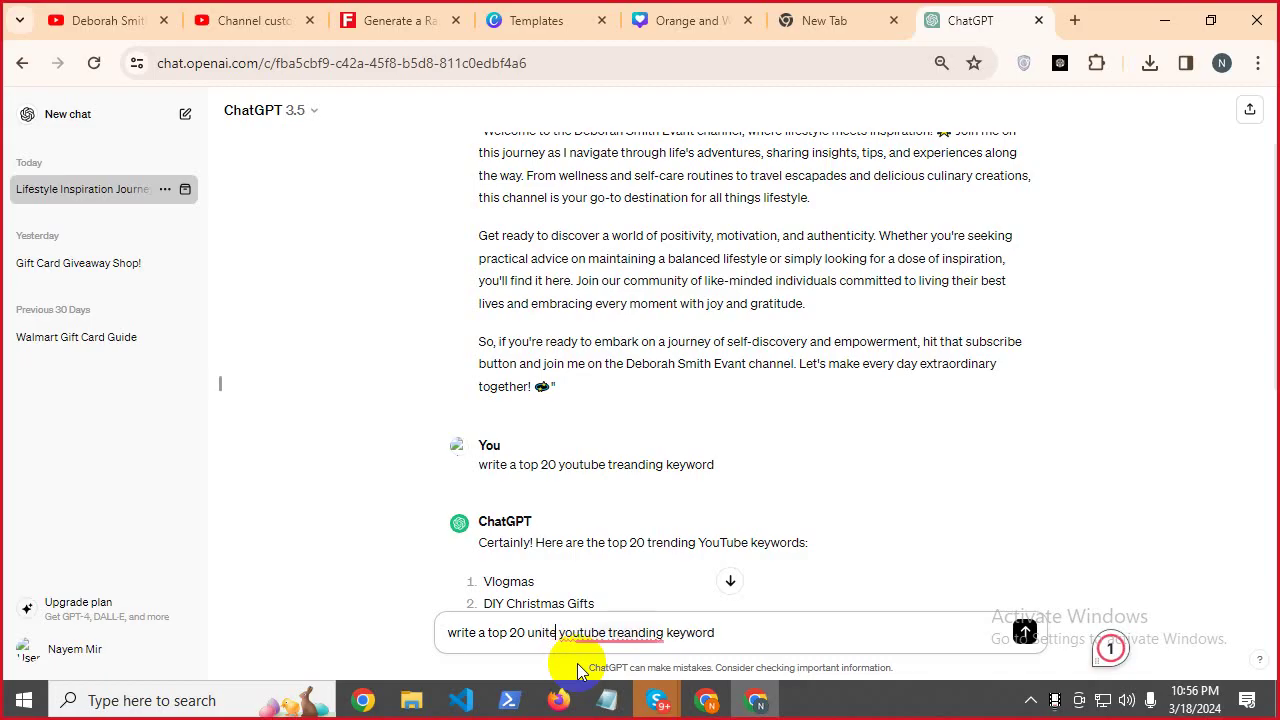
text( state)
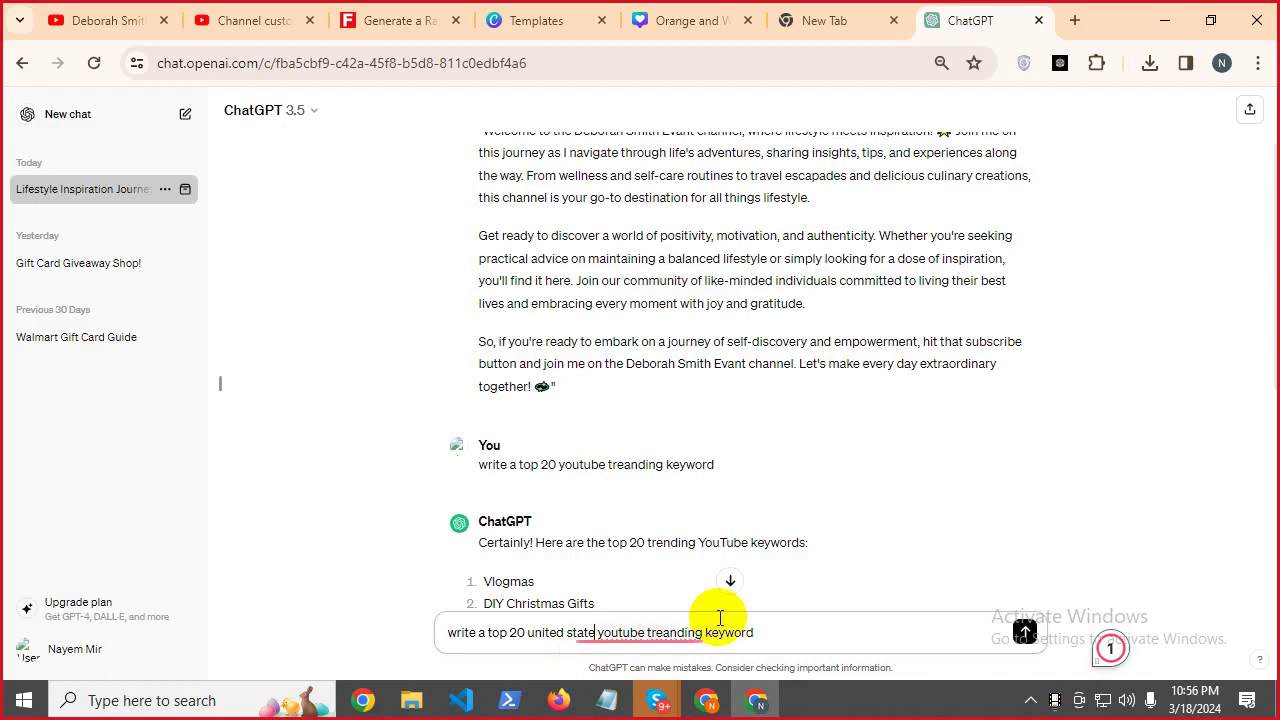
mouse_move(671, 638)
click(680, 570)
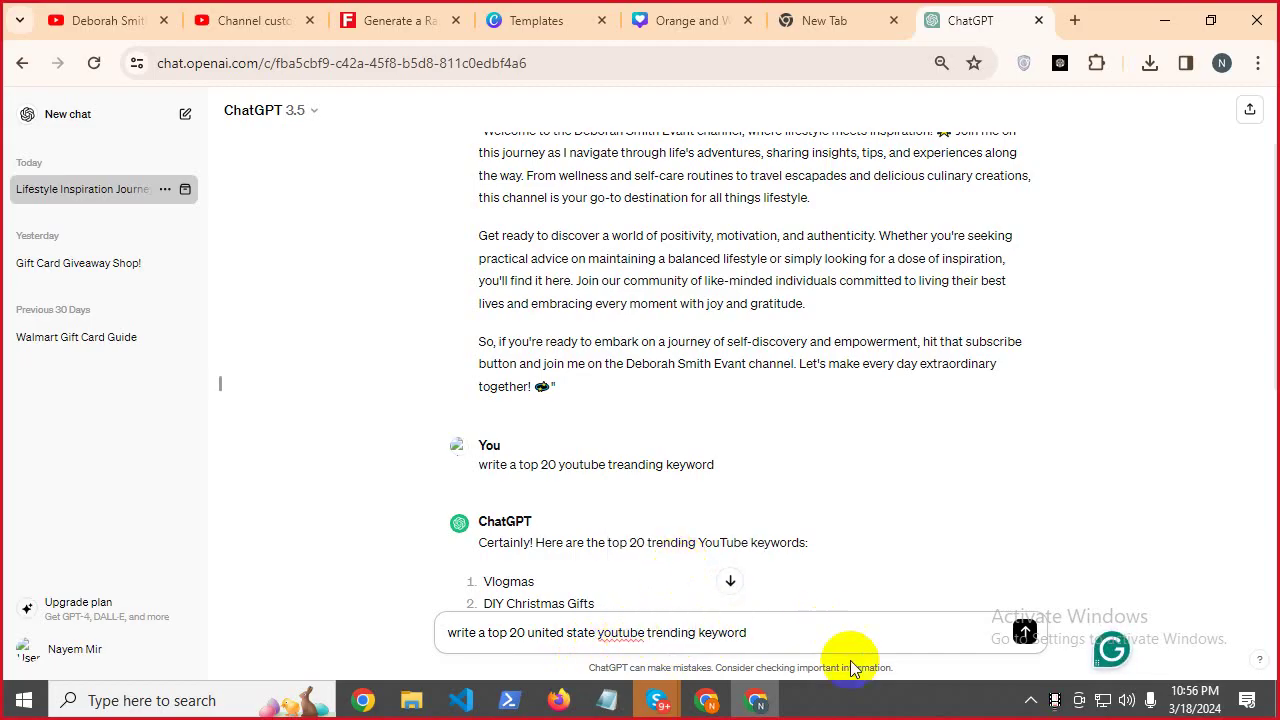
click(1027, 633)
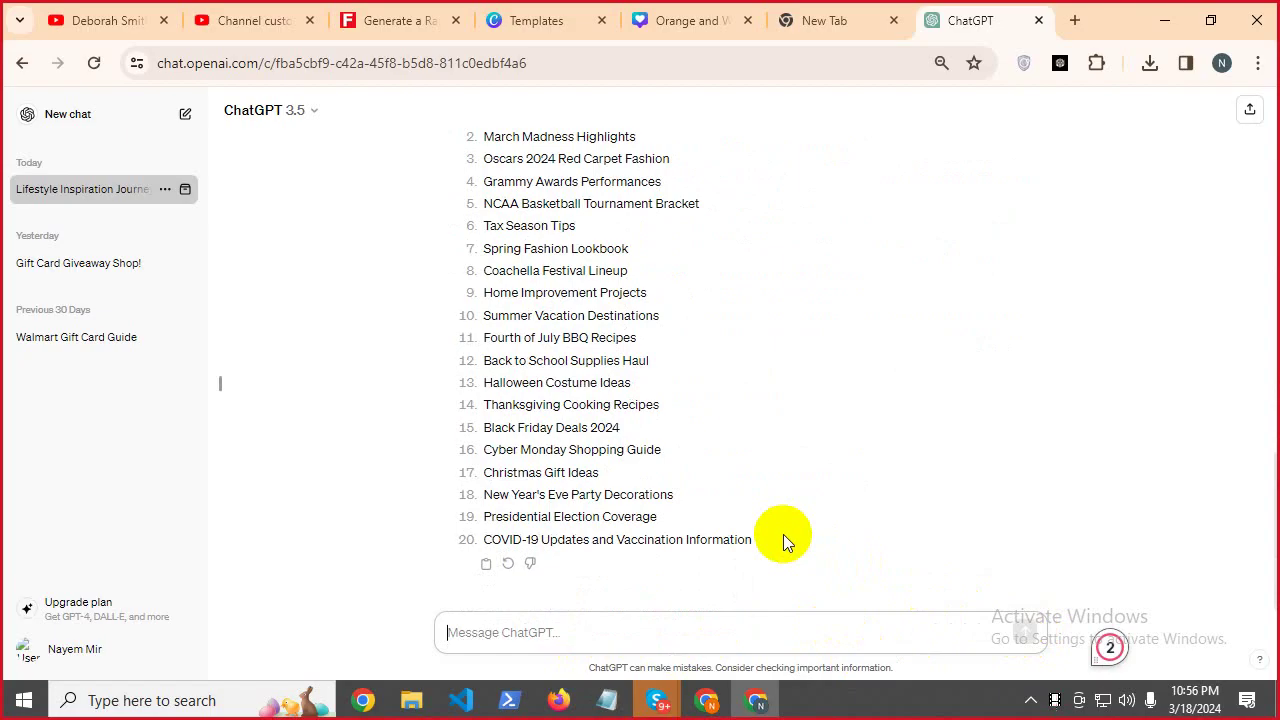
Copy all 20 United States keywords from ChatGPT's reply and paste them into the Notepad outline below ">Channel Setings", leaving a blank line between.
scroll(780, 528, up, 5)
scroll(760, 535, down, 5)
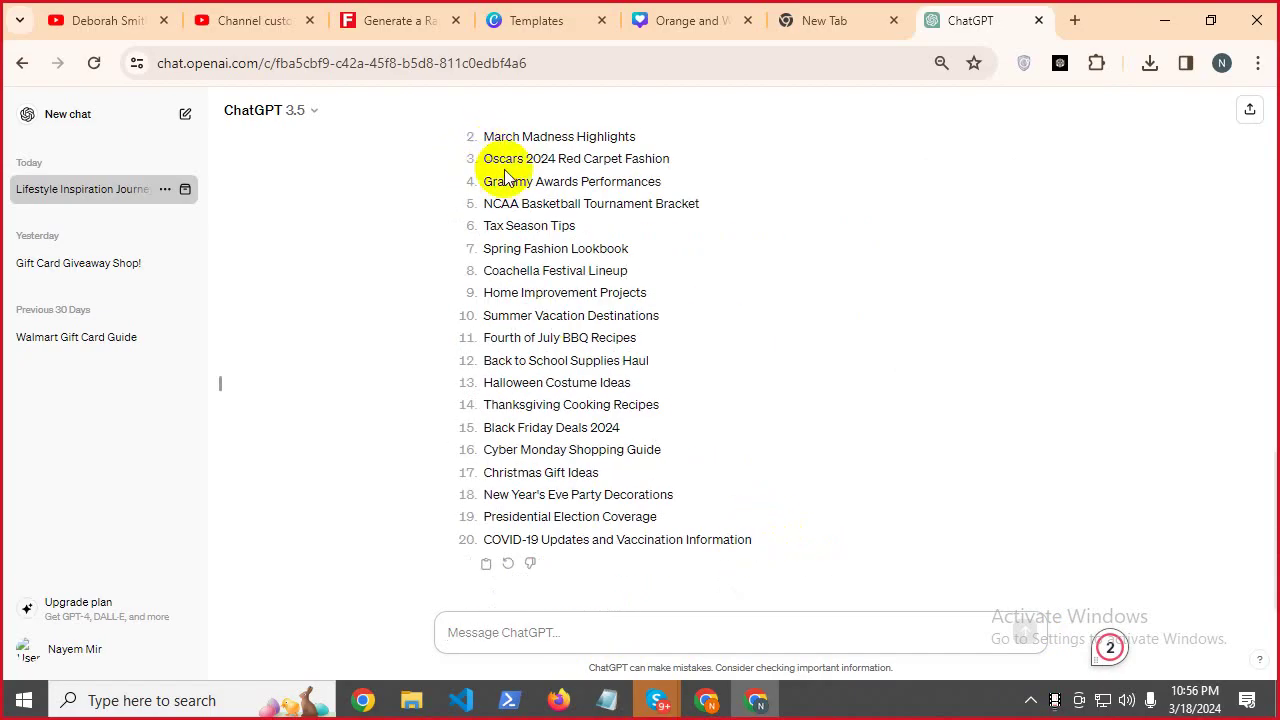
scroll(507, 340, up, 5)
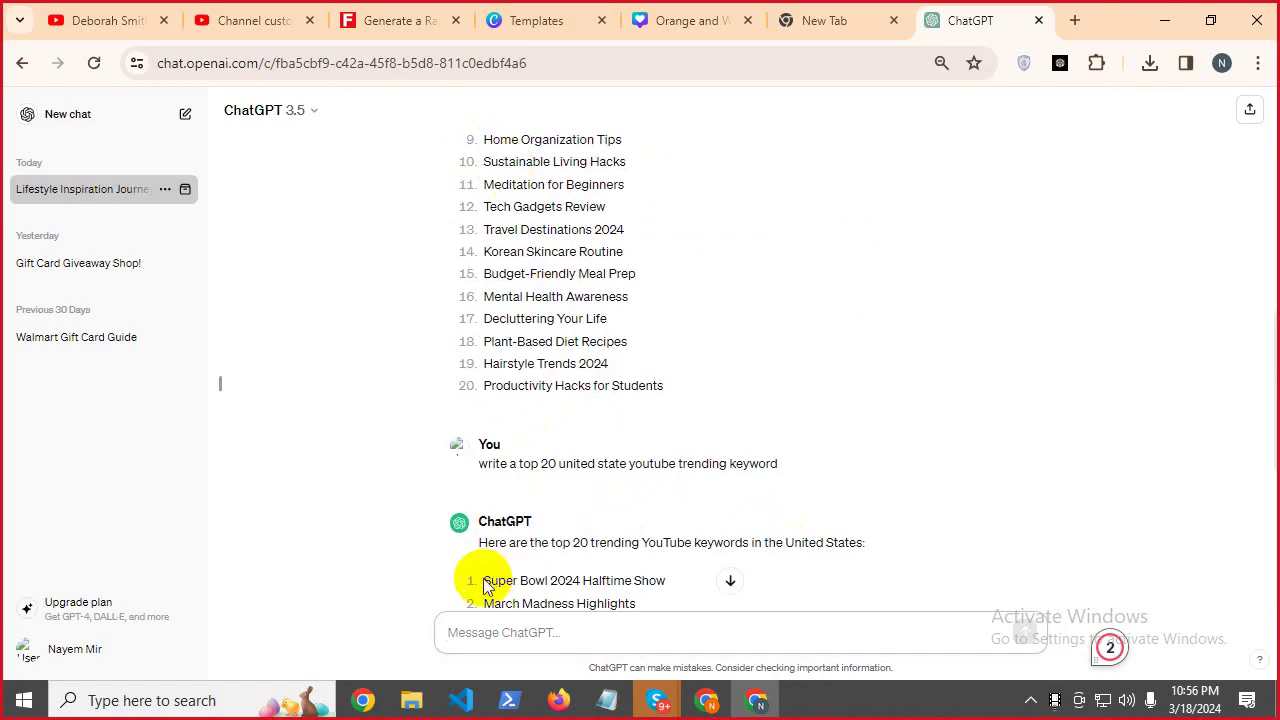
drag(484, 585, 758, 547)
right_click(586, 366)
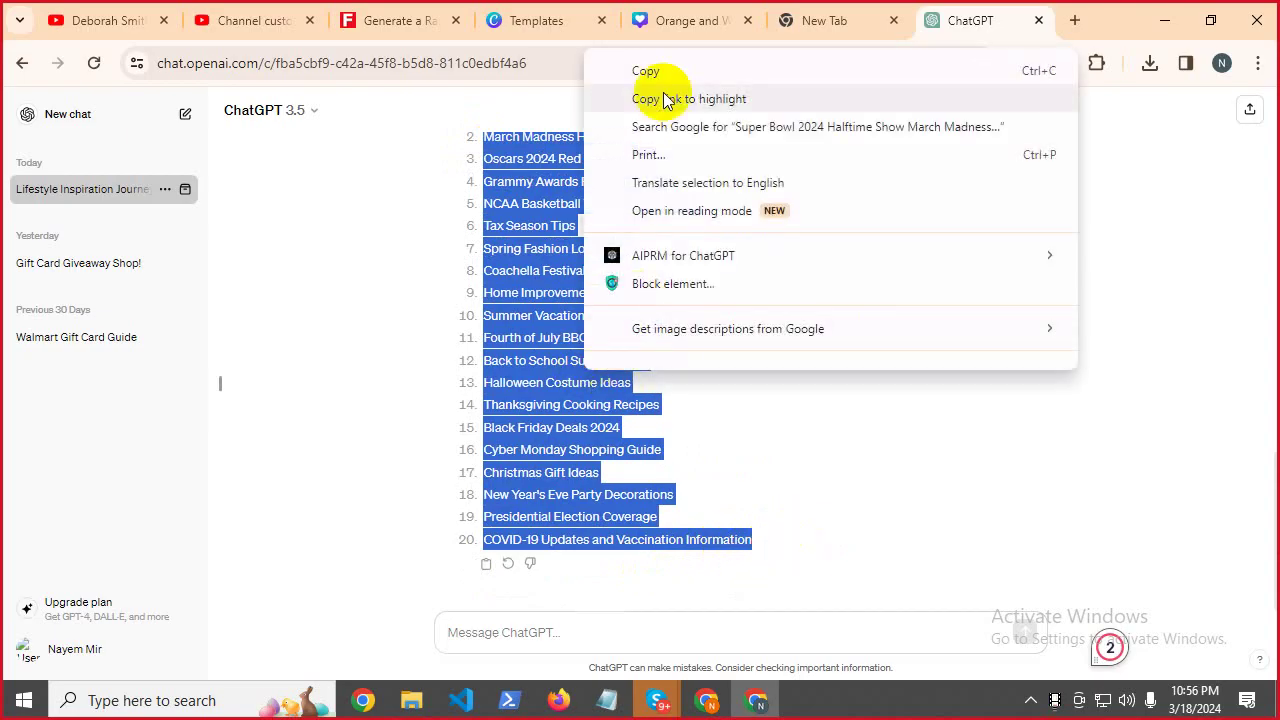
click(664, 72)
click(607, 700)
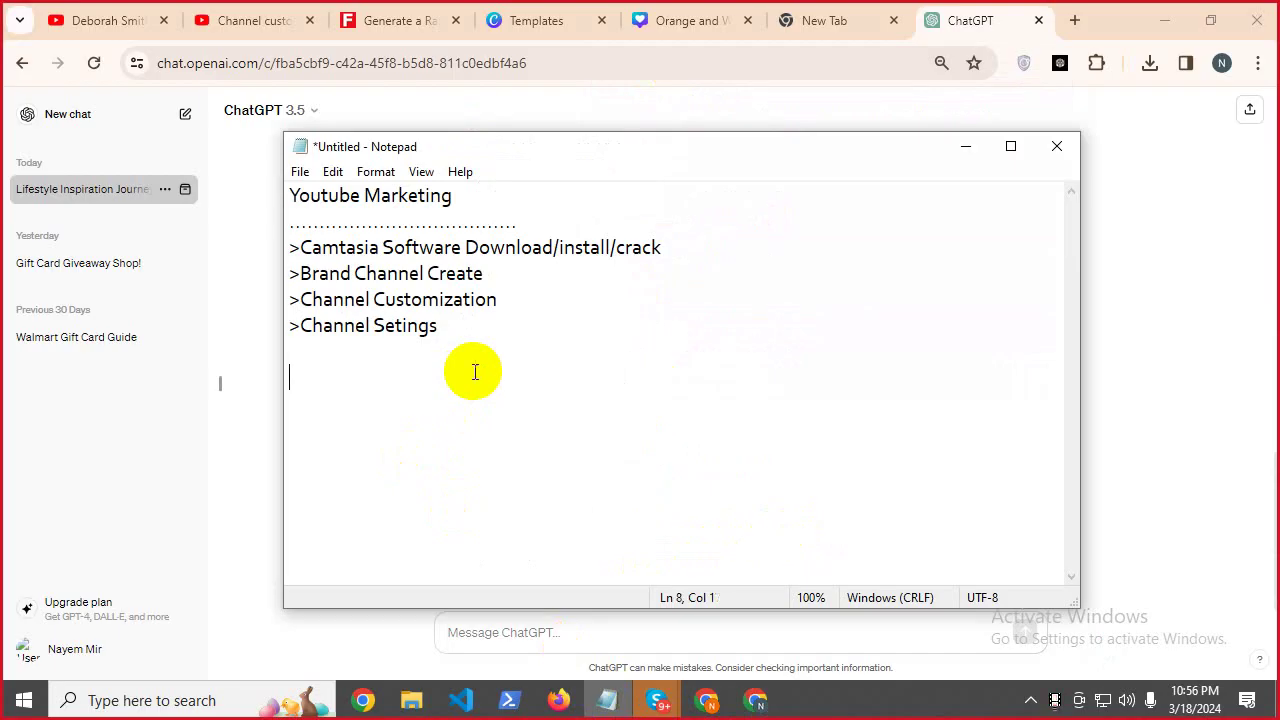
key(ctrl+v)
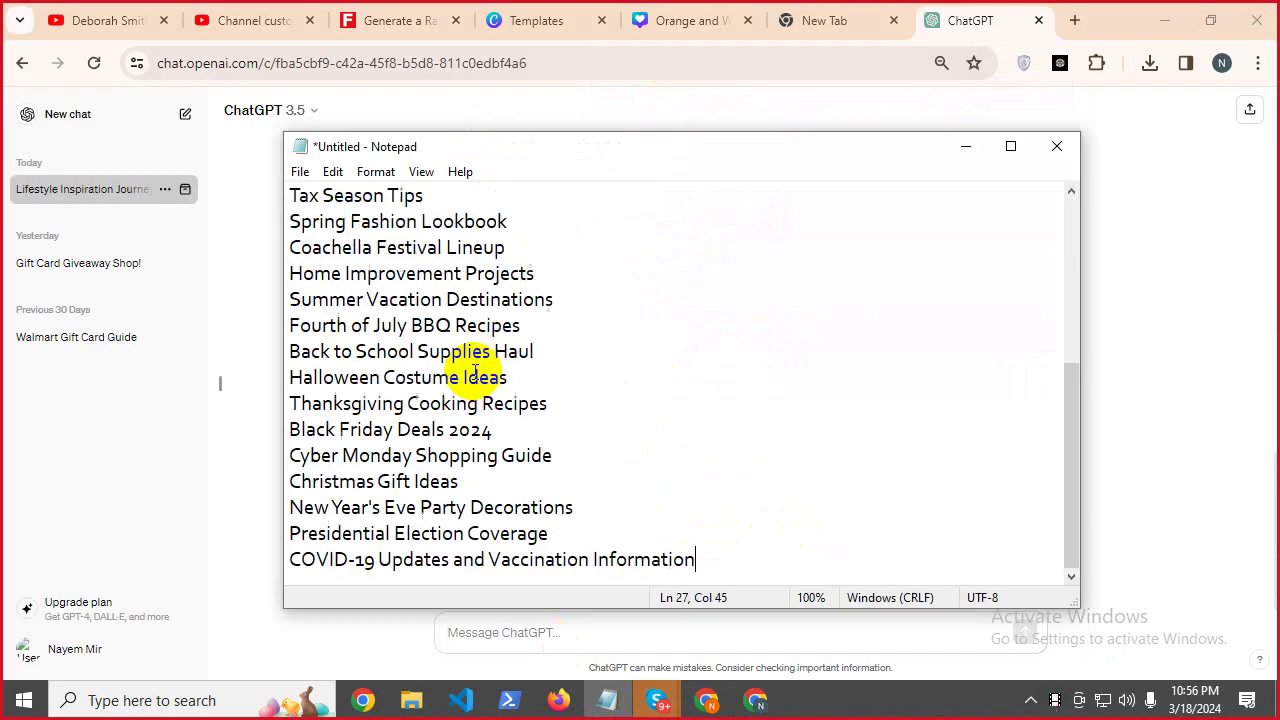
Join the first three pasted keywords, Super Bowl 2024 Halftime Show through Oscars 2024 Red Carpet Fashion, into one comma-separated line.
scroll(473, 370, up, 4)
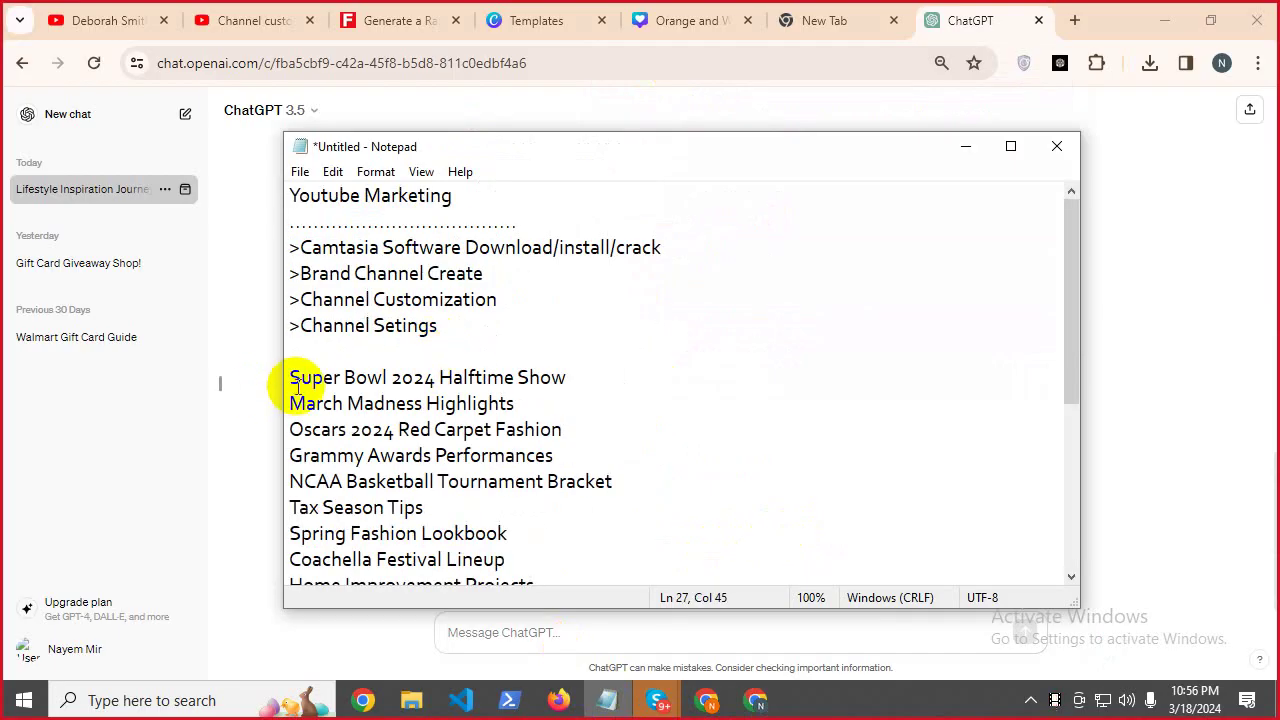
drag(289, 377, 572, 373)
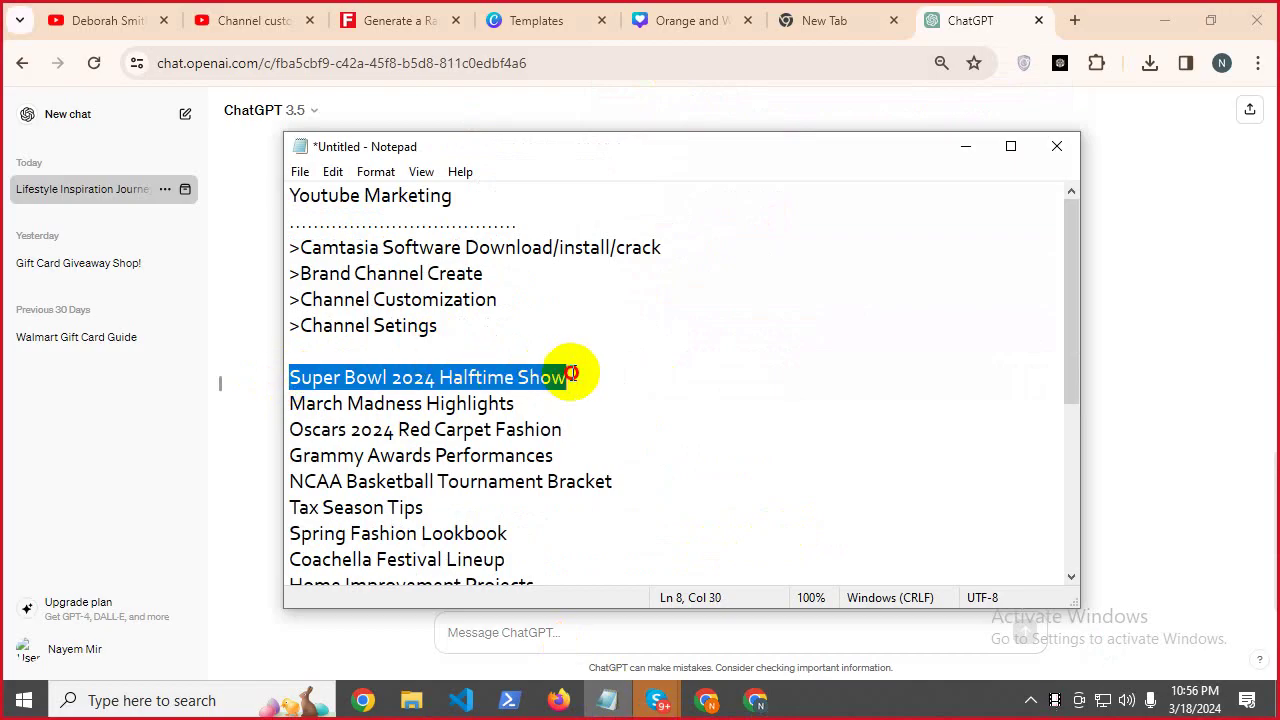
click(577, 379)
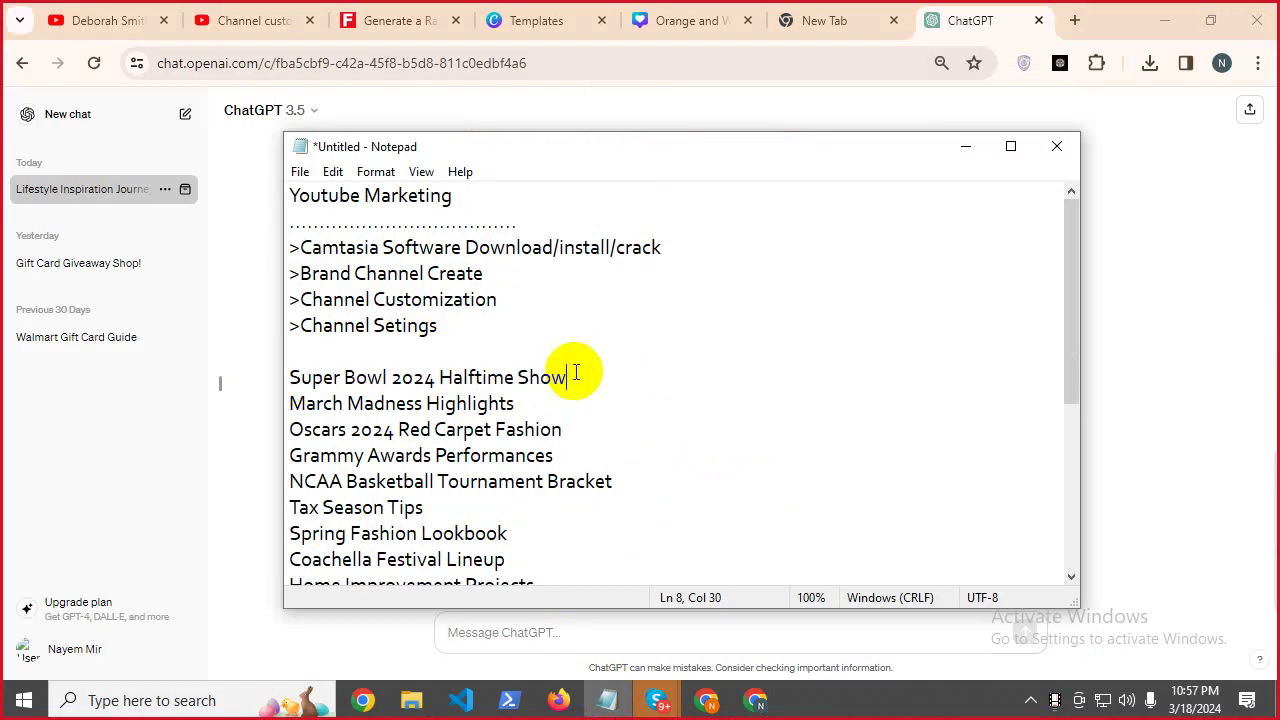
click(1011, 147)
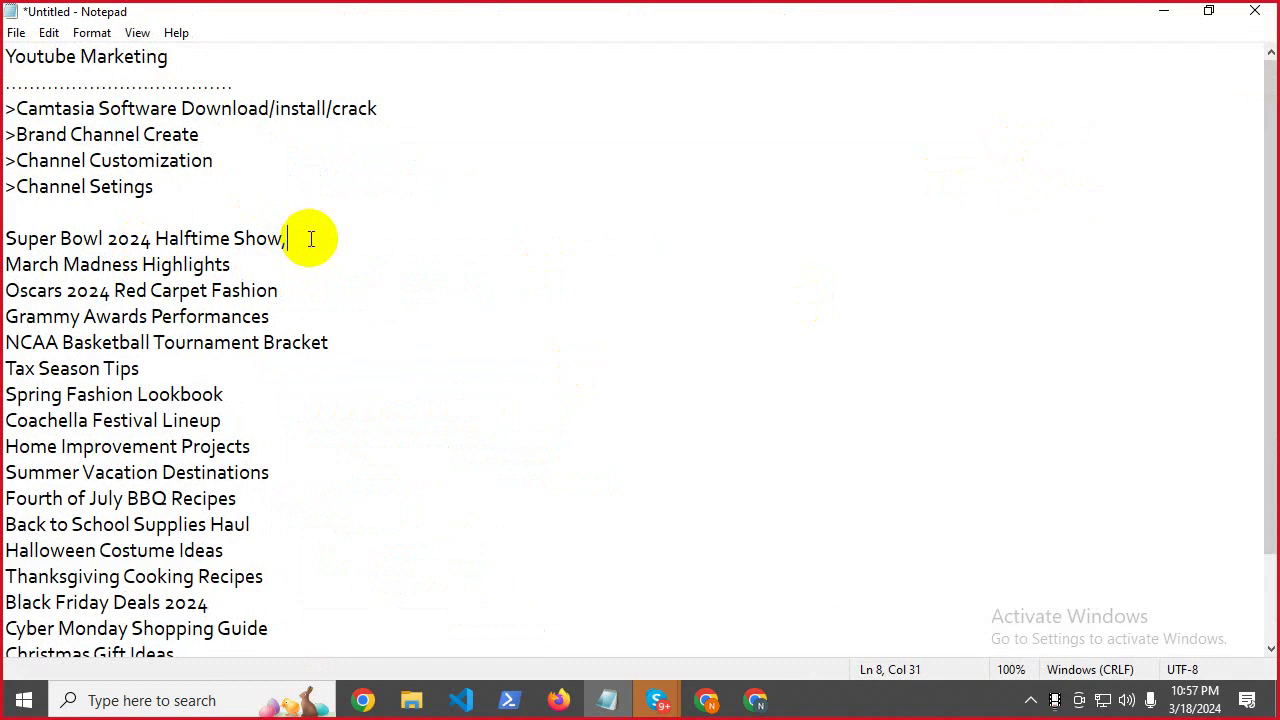
key(Delete)
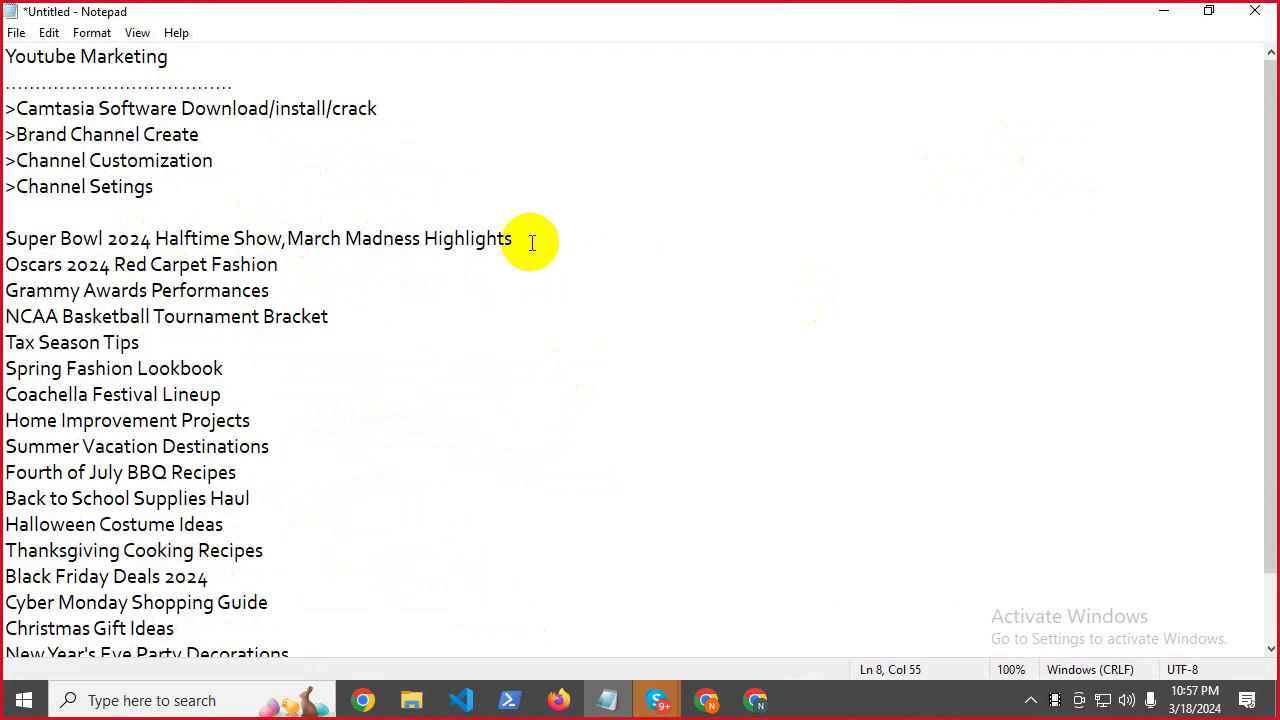
key(Delete)
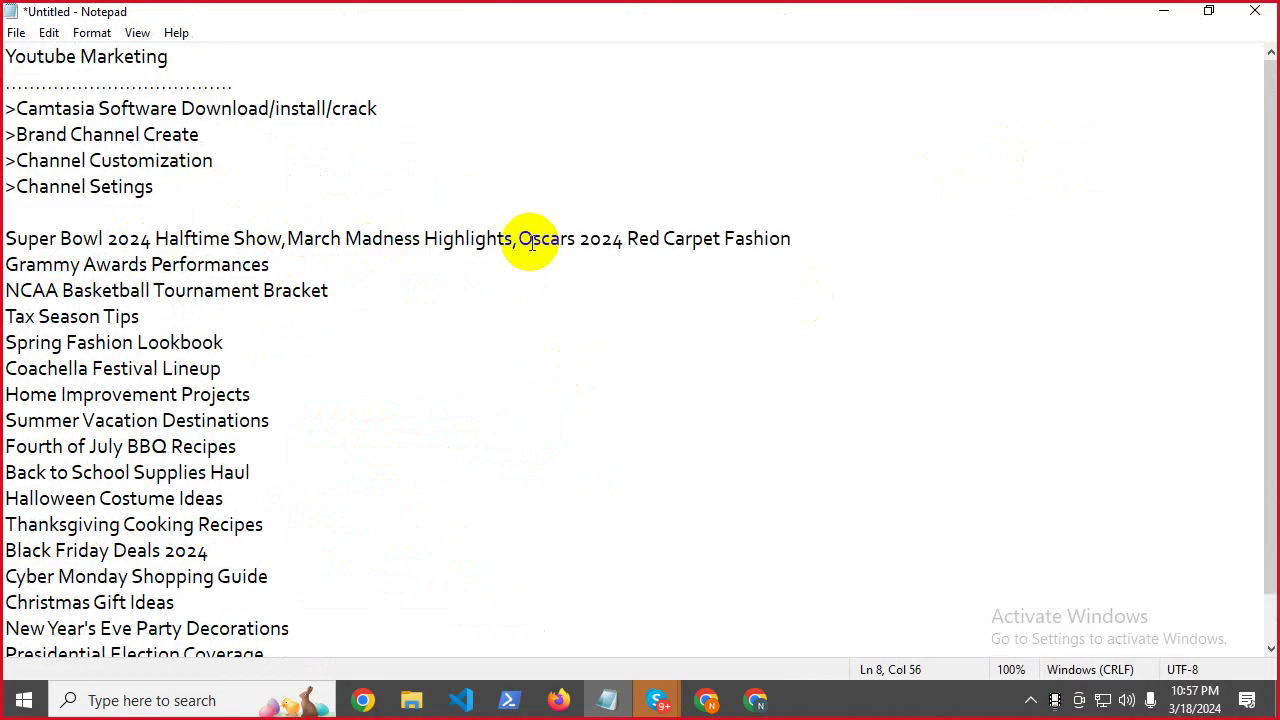
Cut the joined three-keyword line from Notepad and paste it into the channel's Keywords field in YouTube Studio.
drag(8, 238, 830, 236)
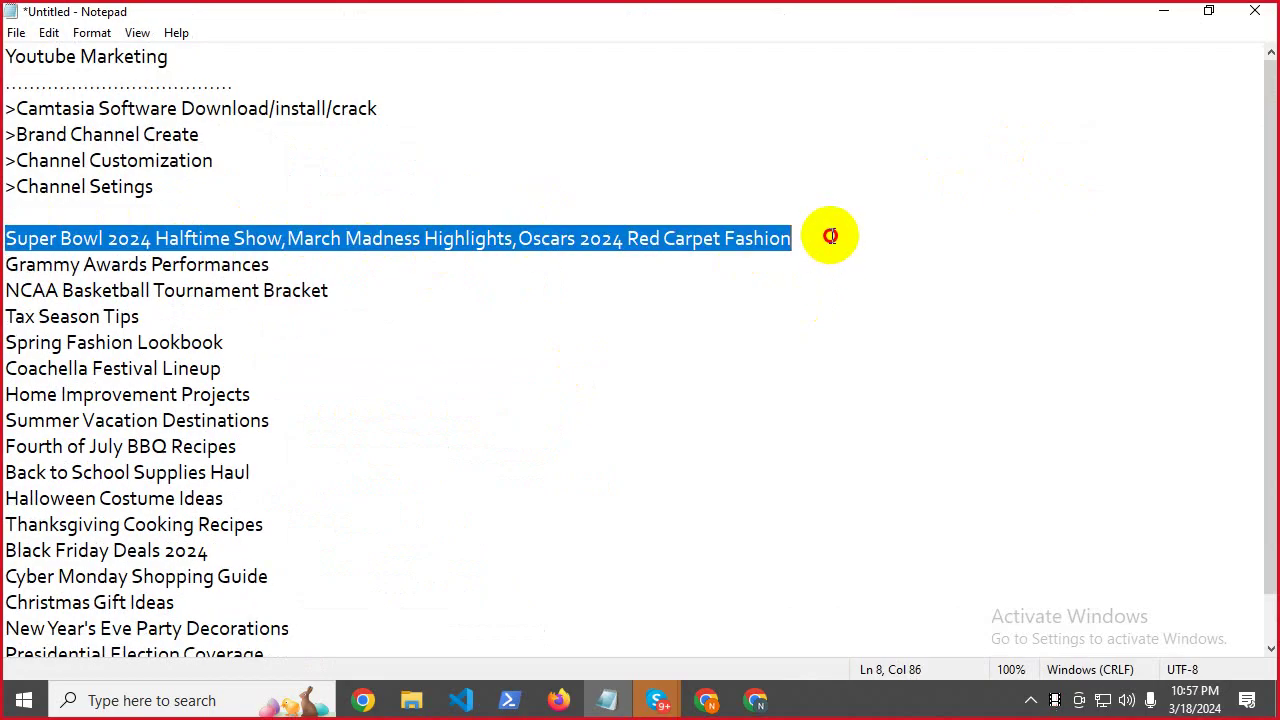
right_click(787, 243)
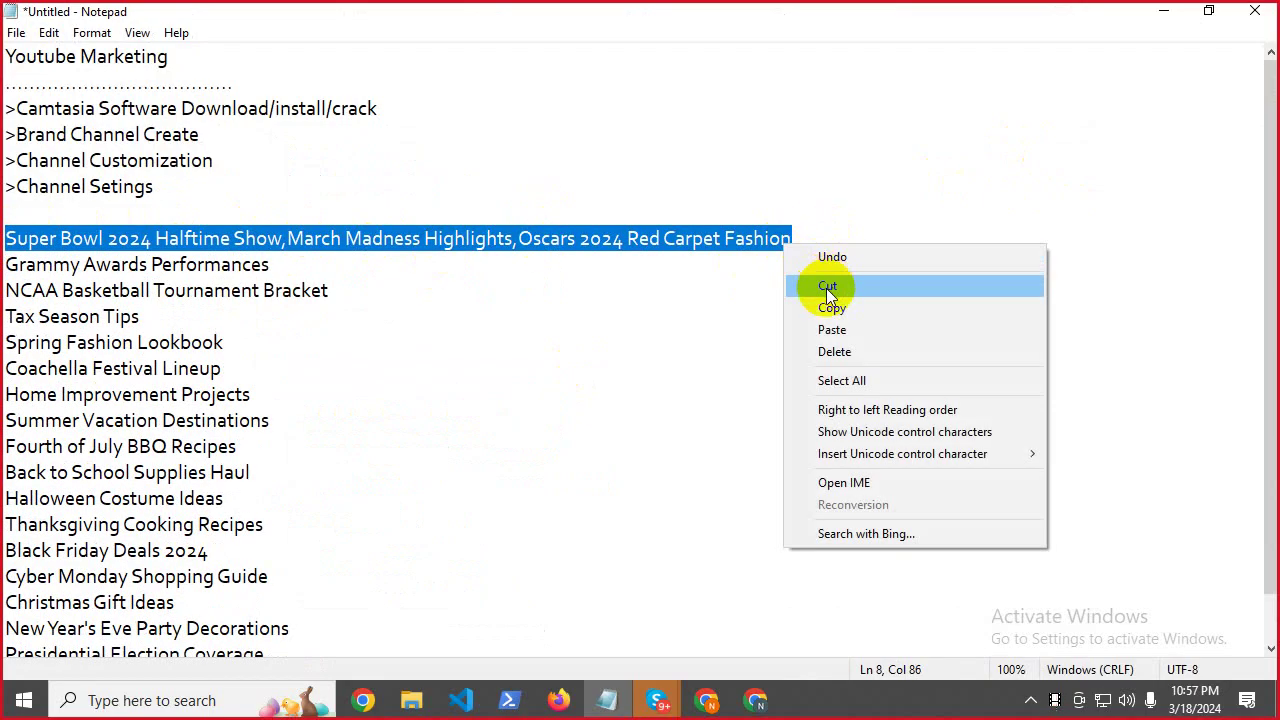
click(826, 288)
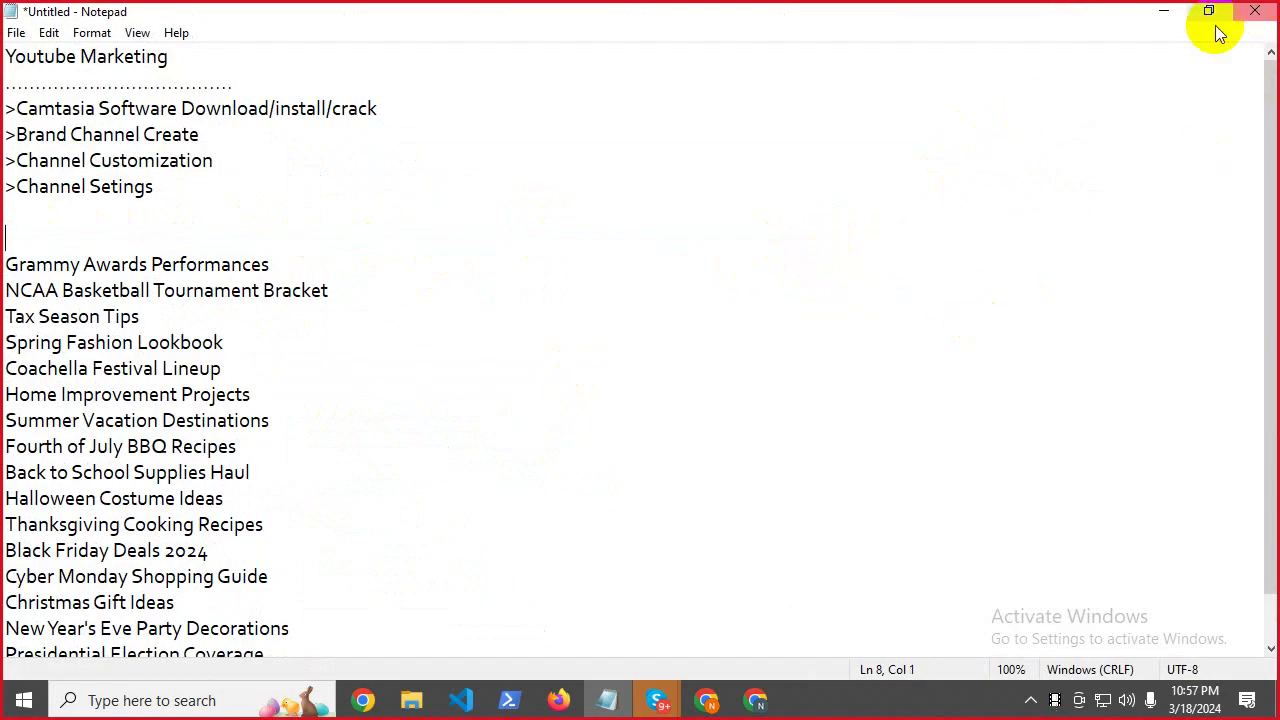
click(1164, 11)
click(166, 12)
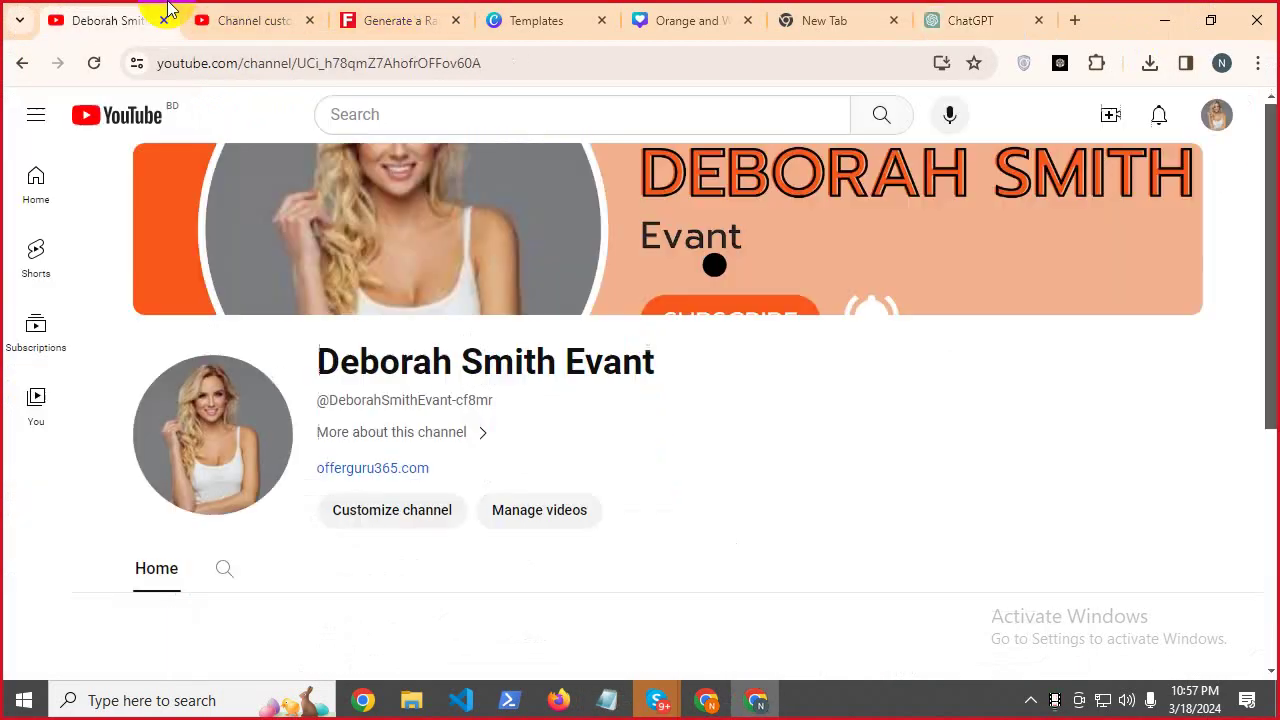
click(262, 20)
click(519, 449)
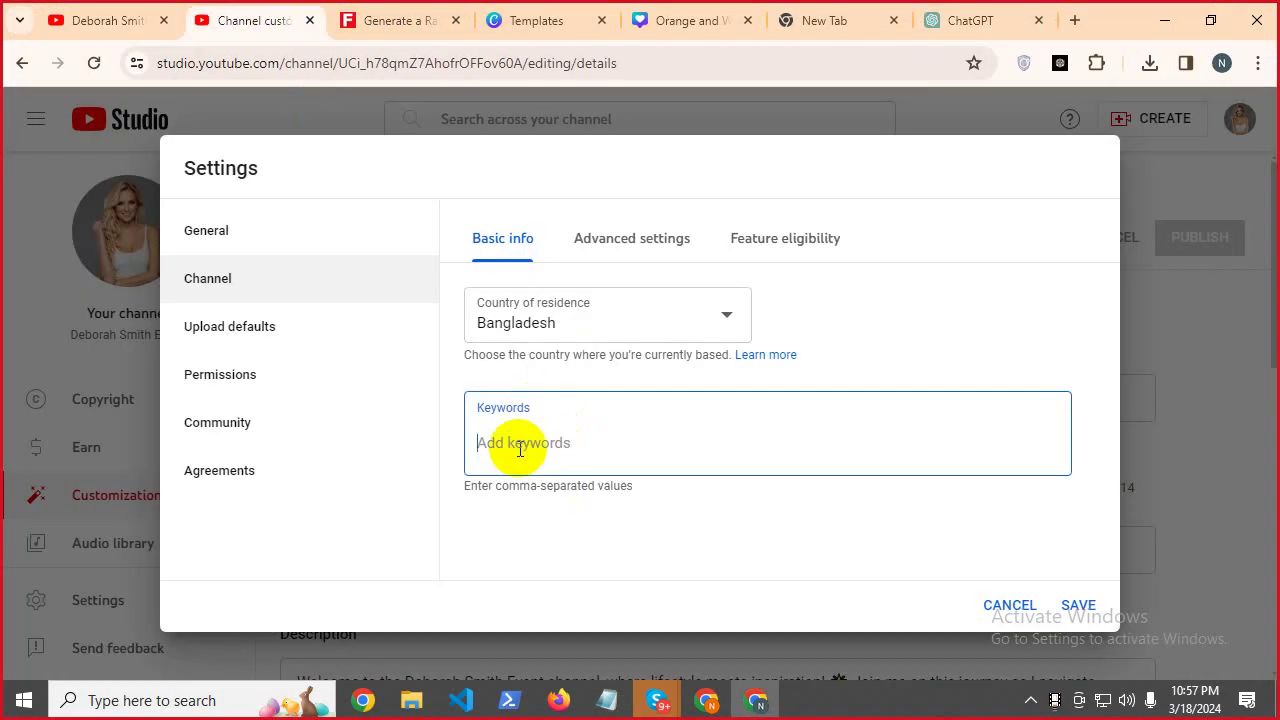
key(ctrl+v)
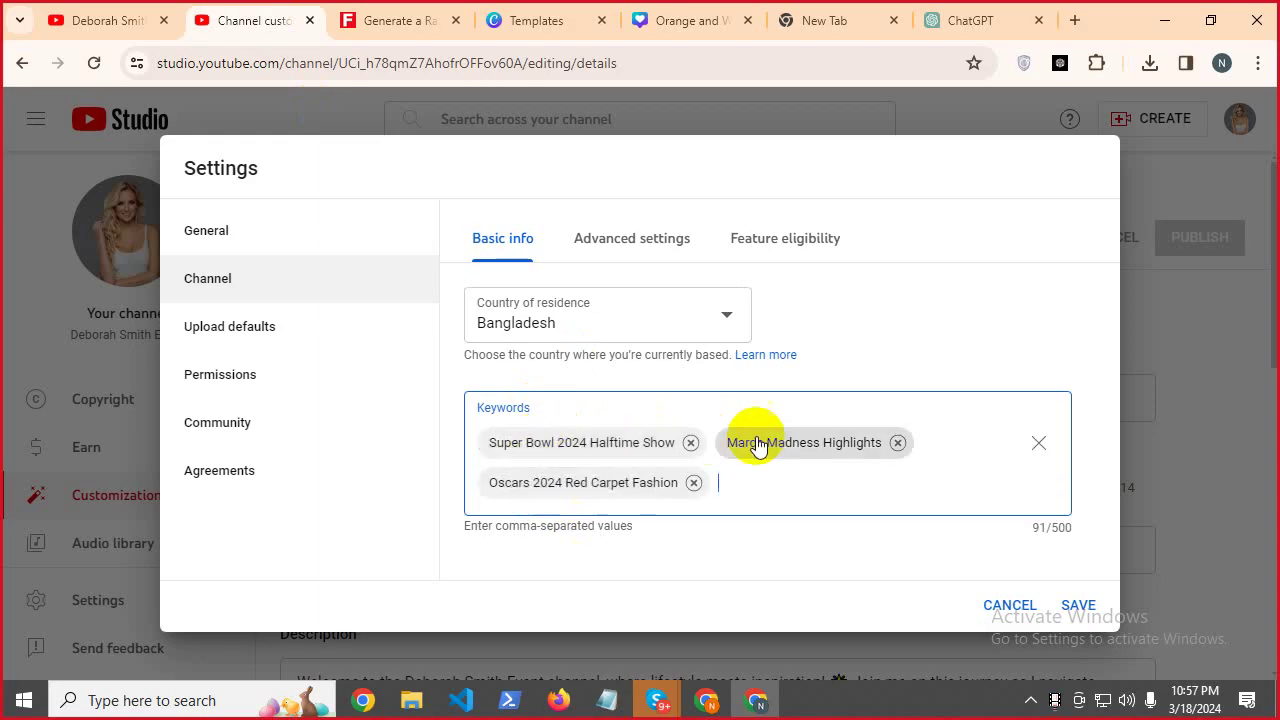
Try pasting the separate Notepad lines Grammy Awards Performances and NCAA Basketball Tournament Bracket into the channel keywords, and remove the merged entry.
click(607, 700)
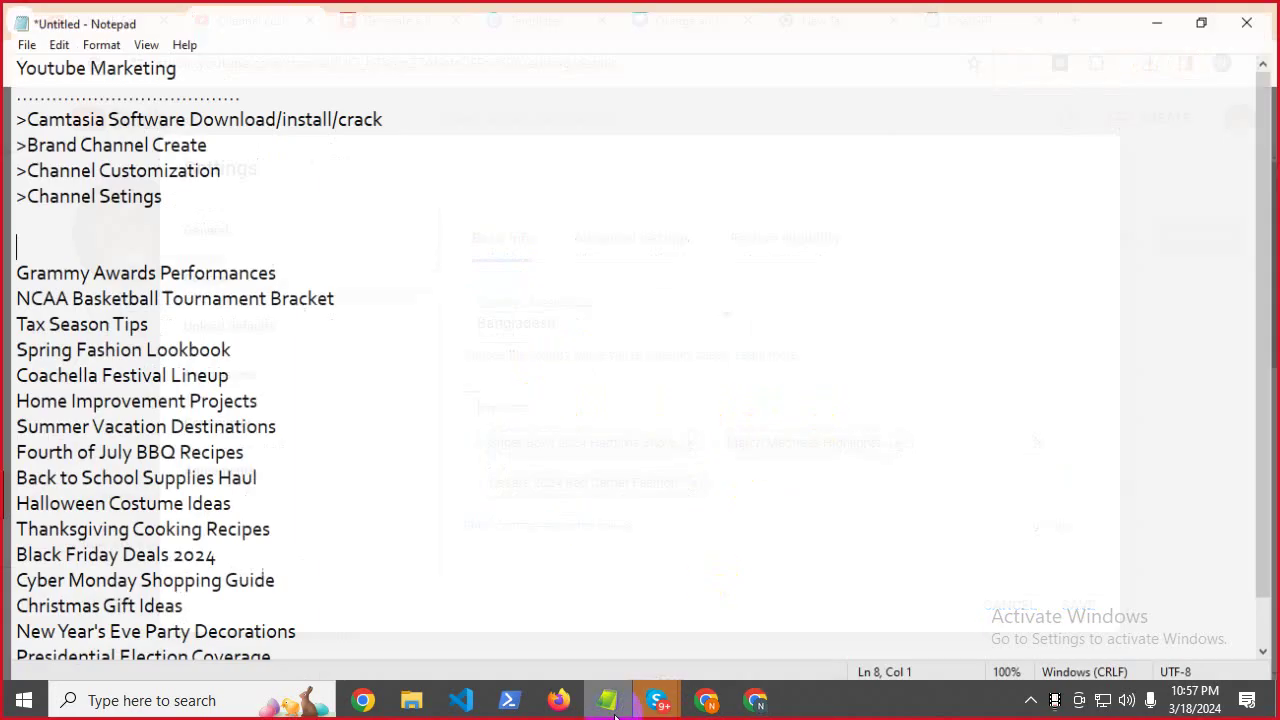
drag(5, 264, 363, 294)
right_click(258, 274)
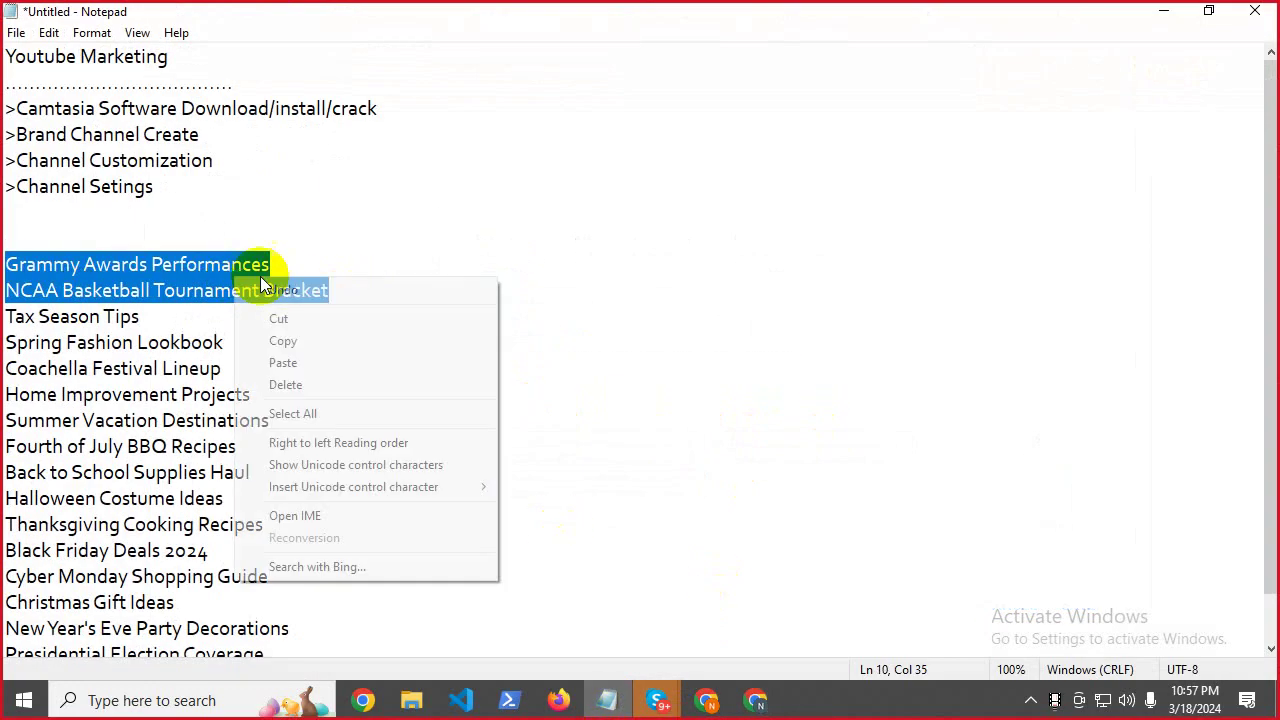
click(334, 341)
click(1163, 11)
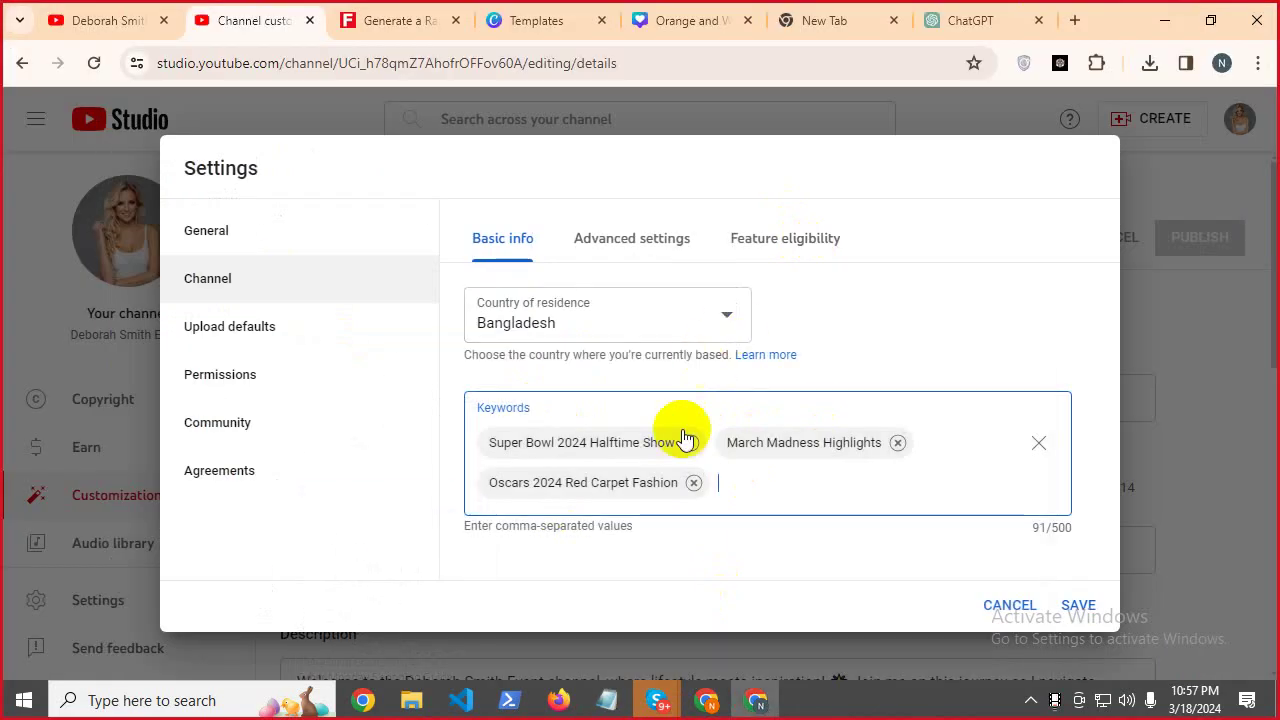
key(ctrl+v)
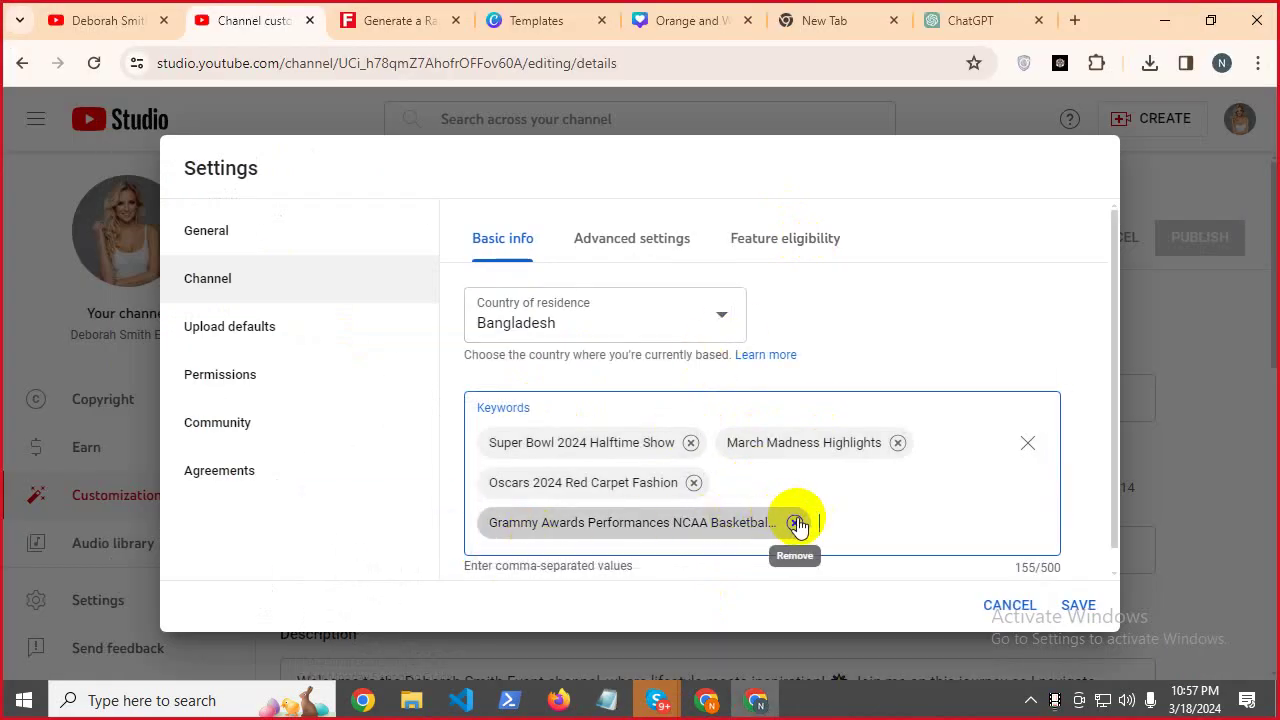
click(797, 522)
Switch to Notepad and join the five keywords from Grammy Awards Performances to Coachella Festival Lineup into one comma-separated line.
click(607, 700)
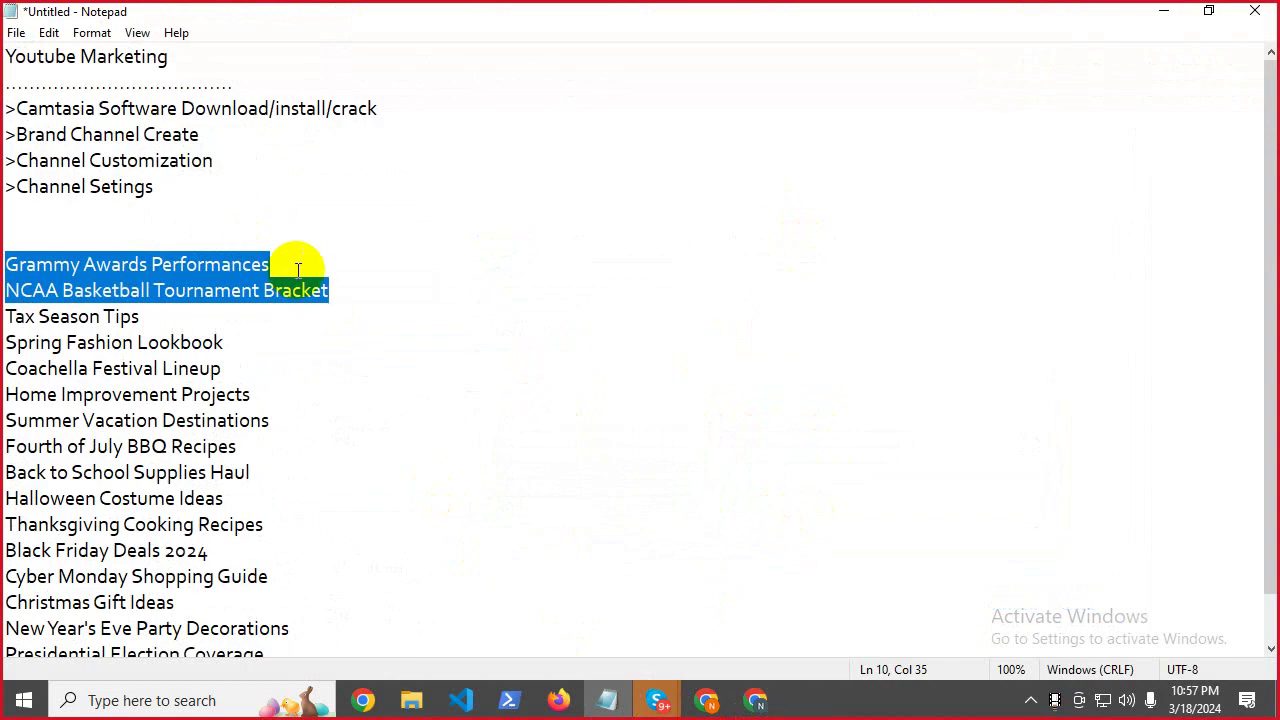
click(296, 268)
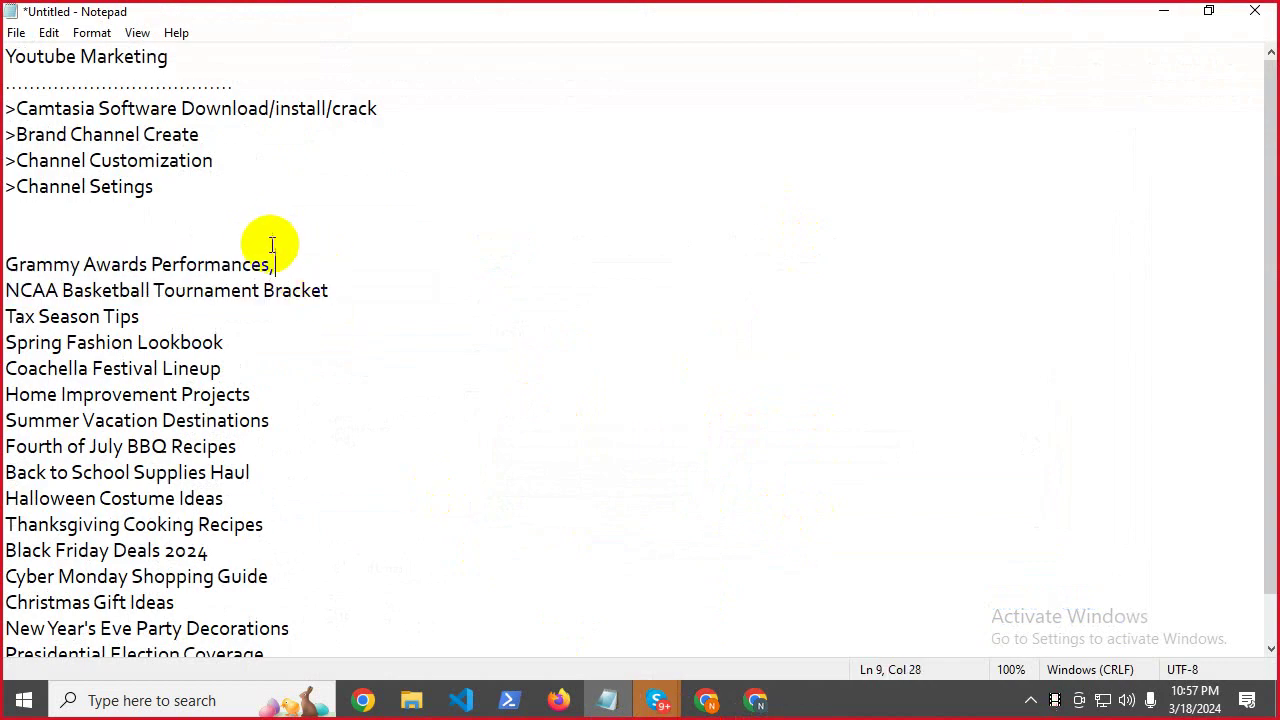
key(Delete)
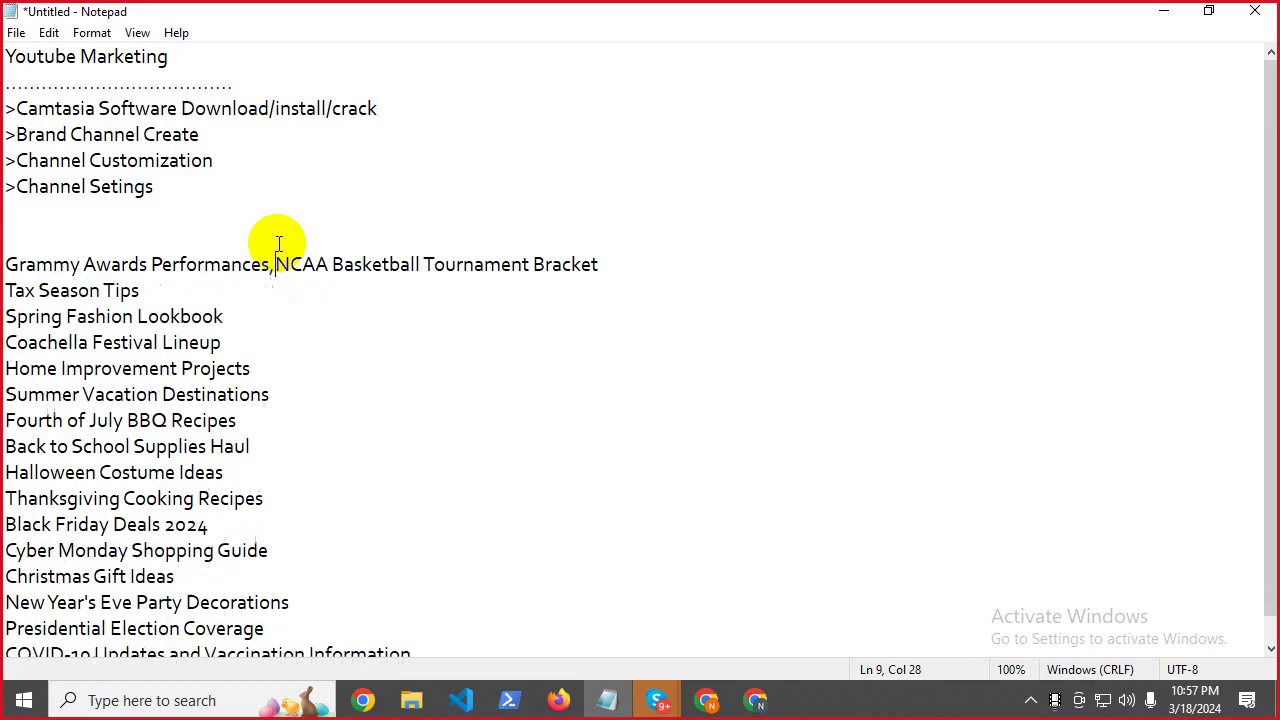
click(625, 261)
key(Delete)
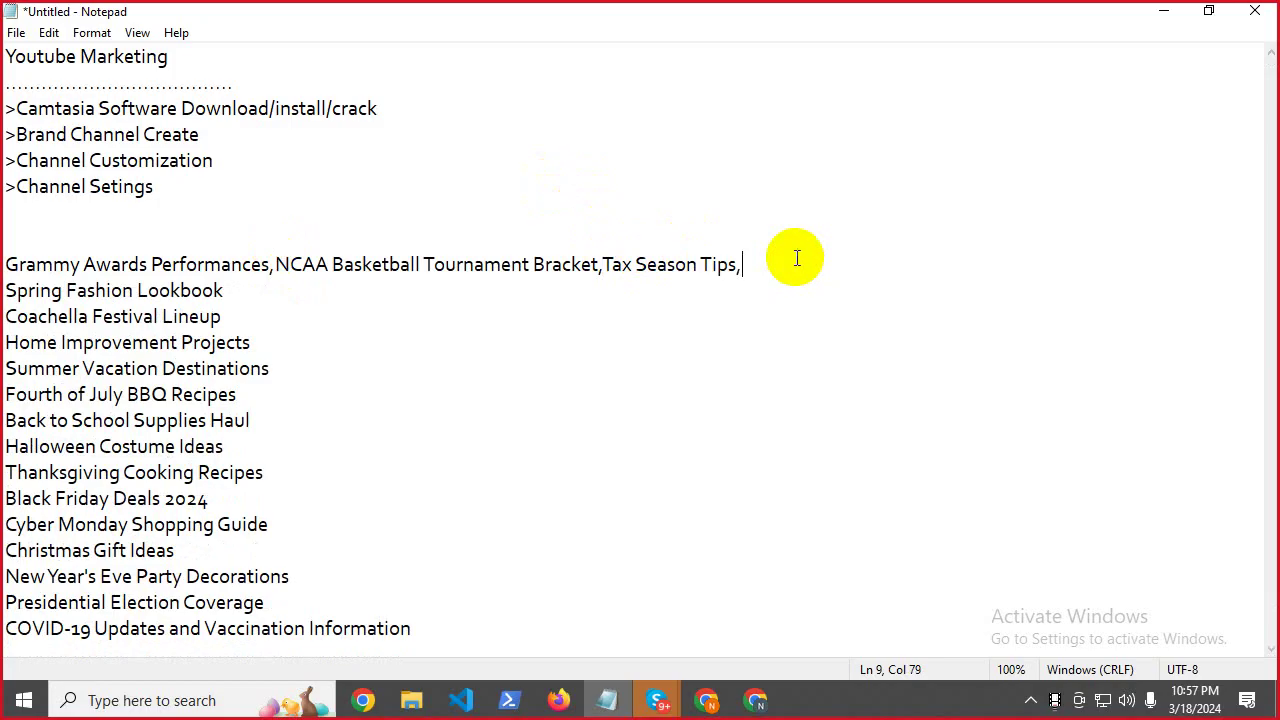
key(Delete)
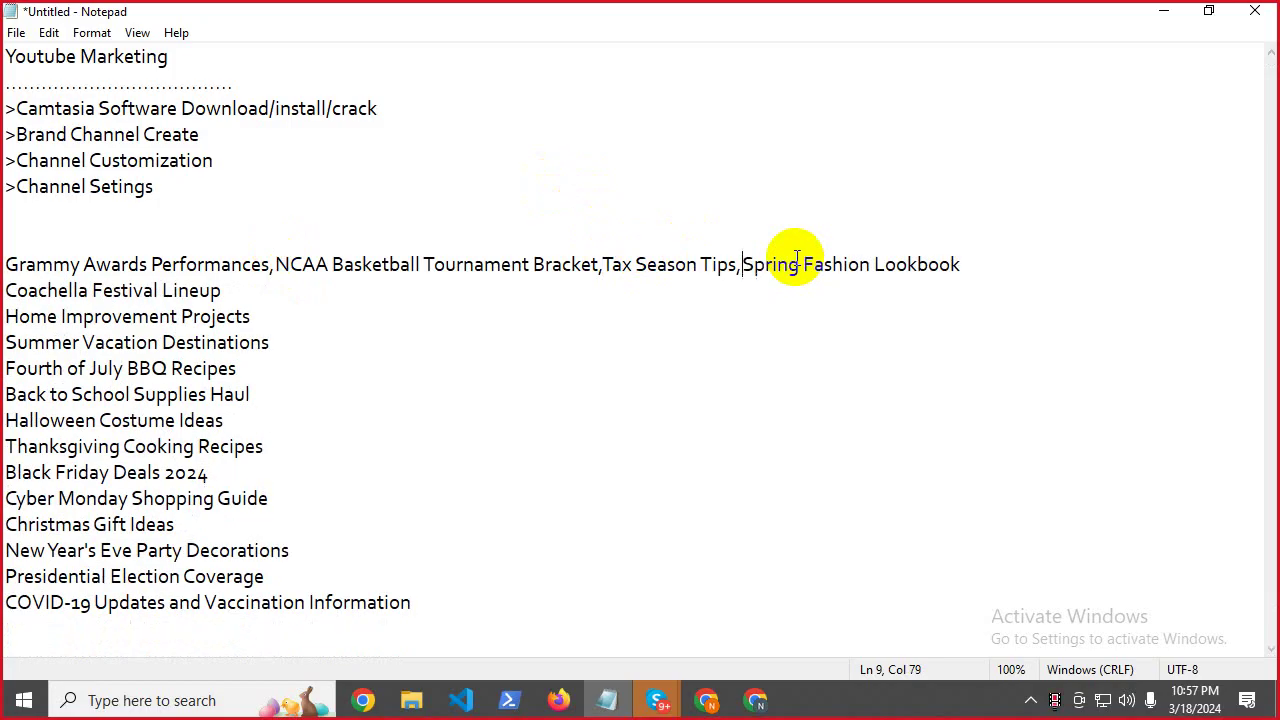
click(1020, 265)
key(Delete)
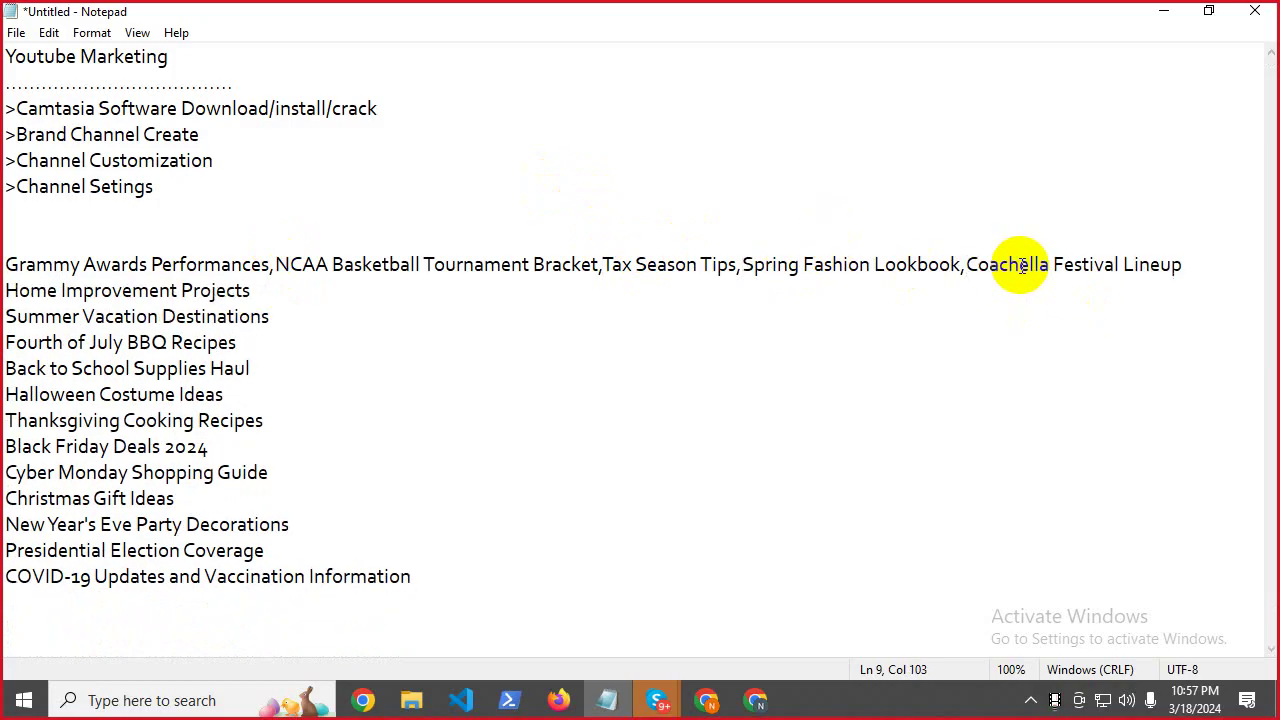
mouse_move(1194, 264)
mouse_down()
mouse_move(12, 262)
mouse_move(1200, 258)
mouse_up()
click(6, 263)
right_click(1188, 265)
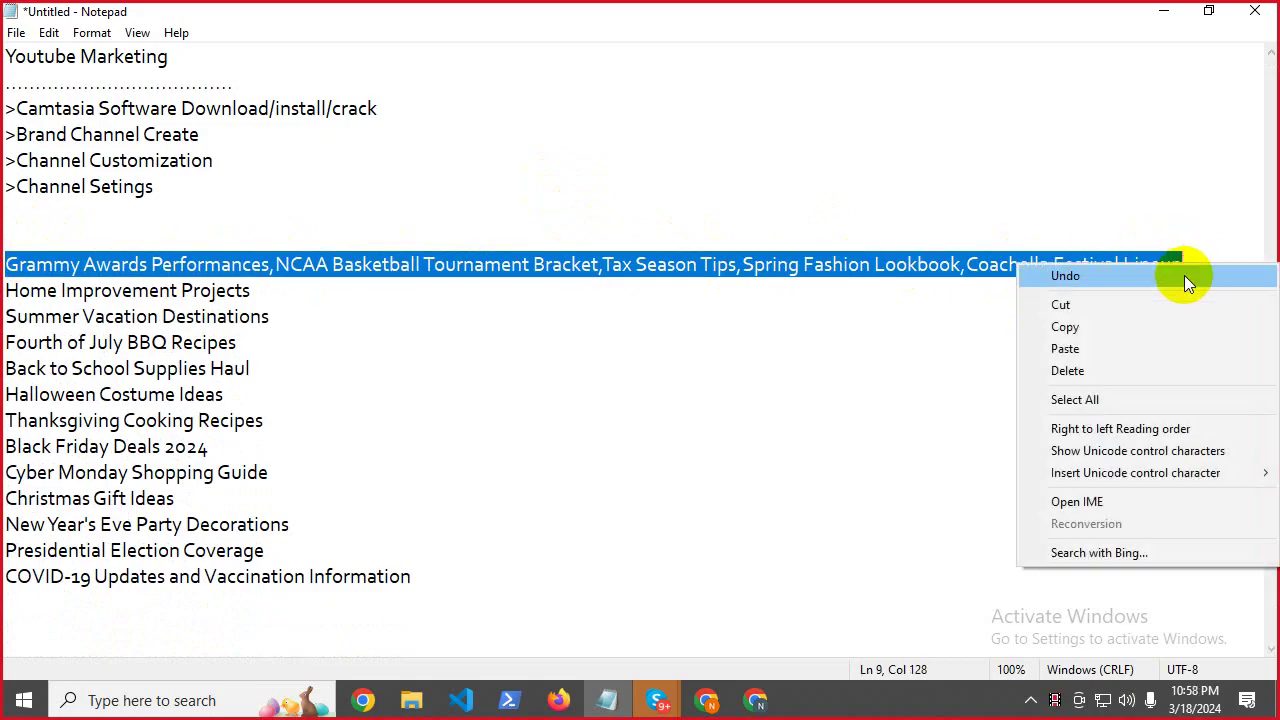
click(1106, 310)
click(1163, 11)
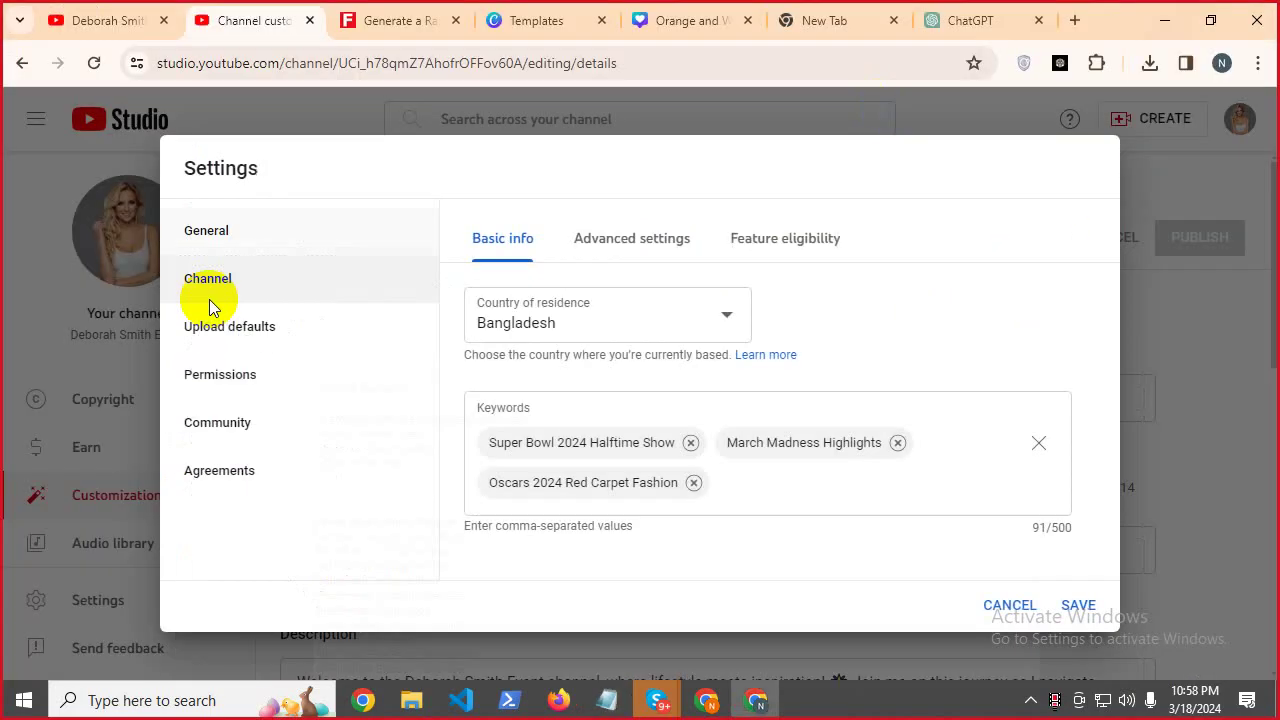
click(758, 480)
key(ctrl+v)
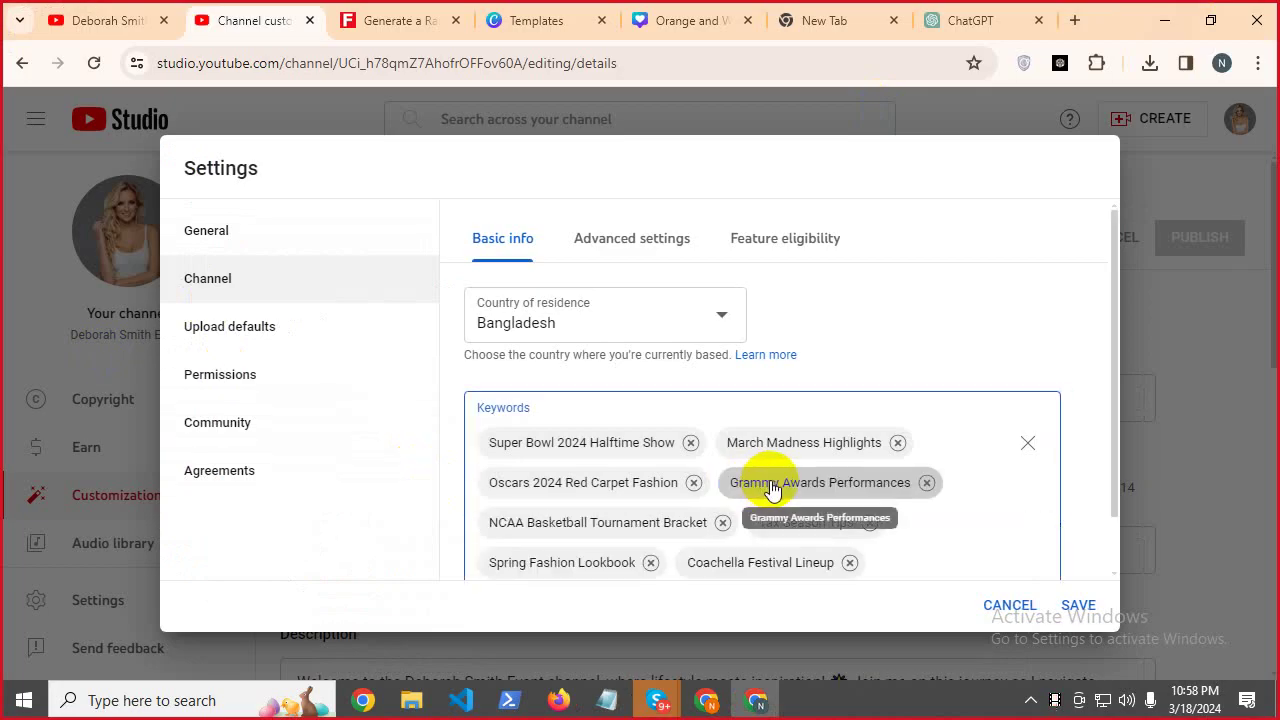
Switch to Notepad and join the five keywords from Home Improvement Projects to Halloween Costume Ideas into one comma-separated line.
click(622, 700)
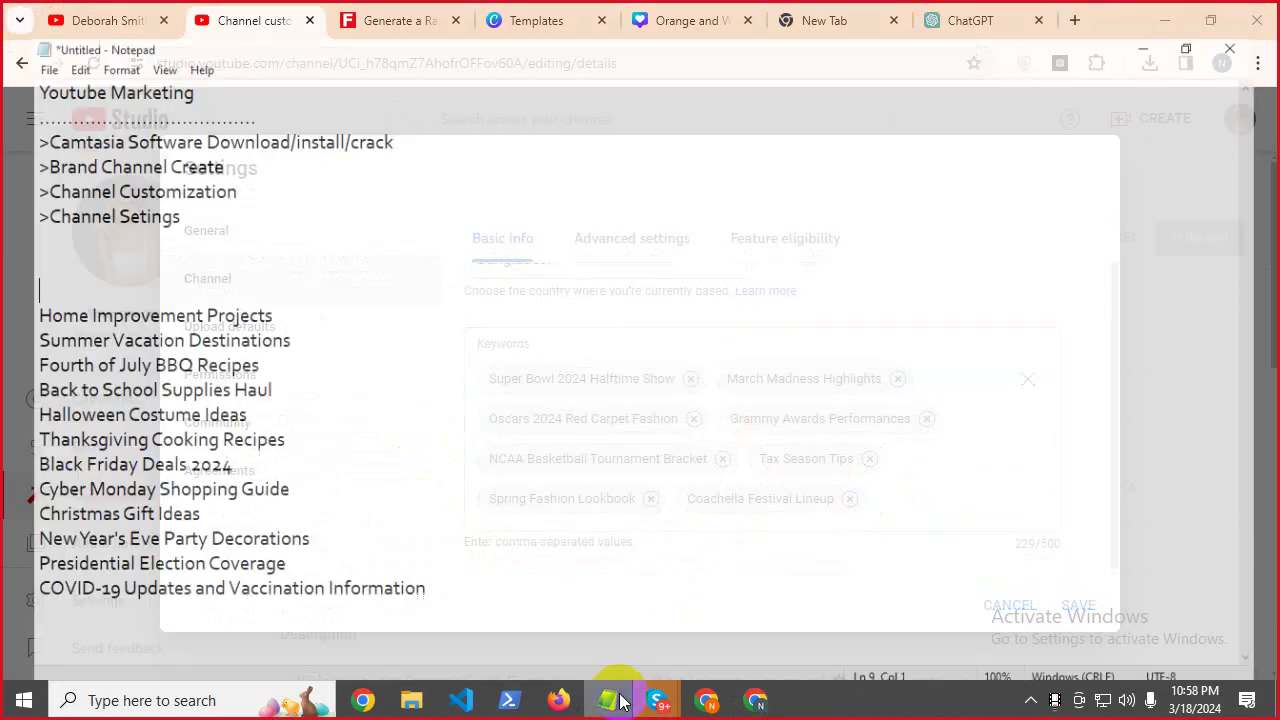
click(285, 288)
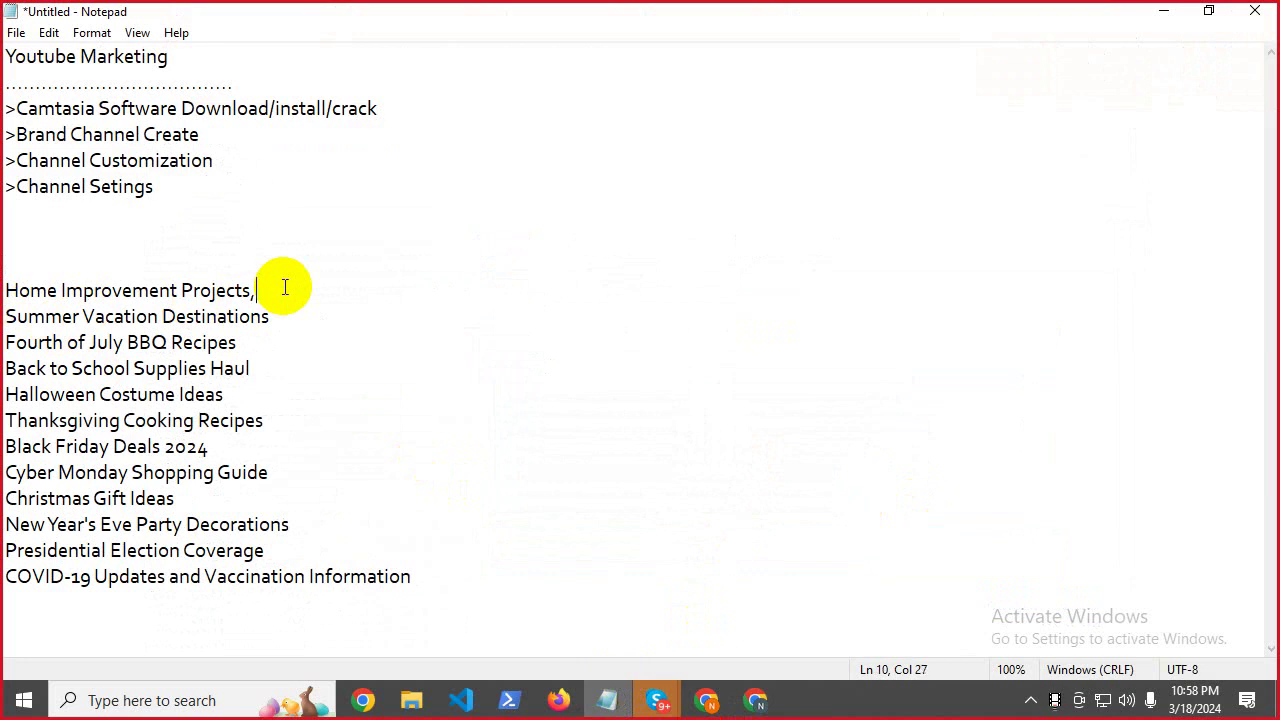
key(Delete)
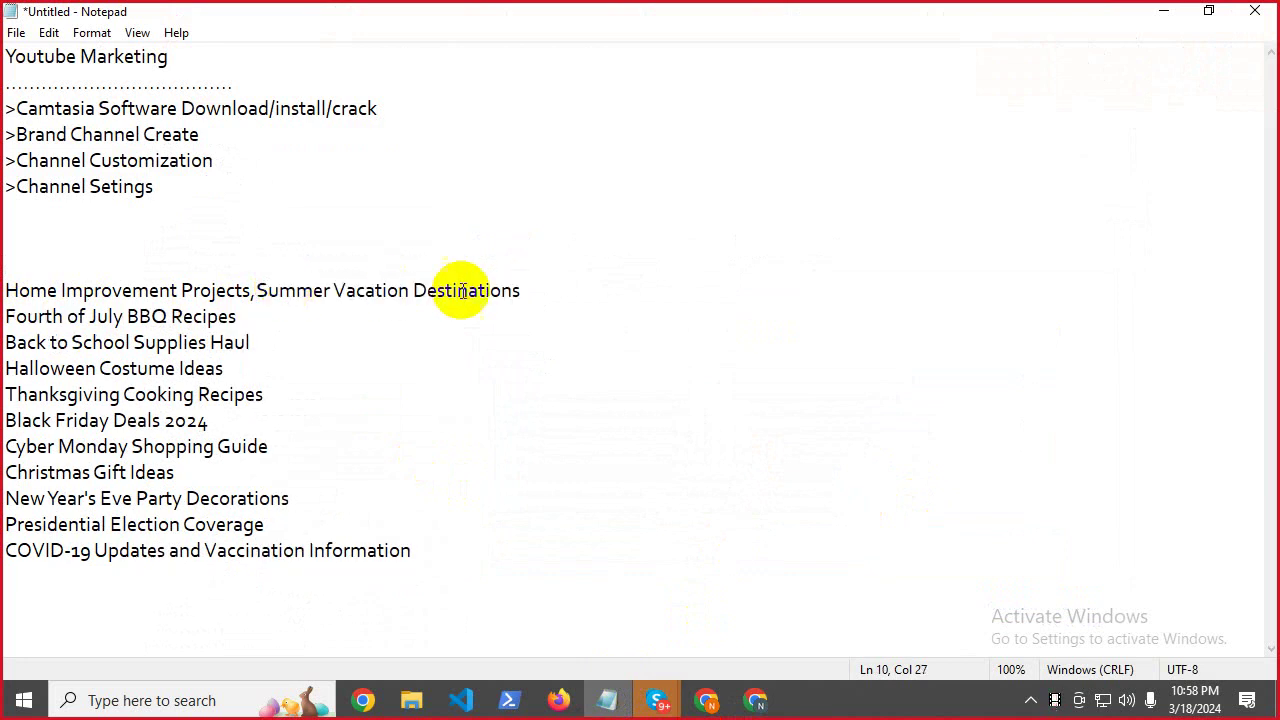
click(532, 289)
text(,)
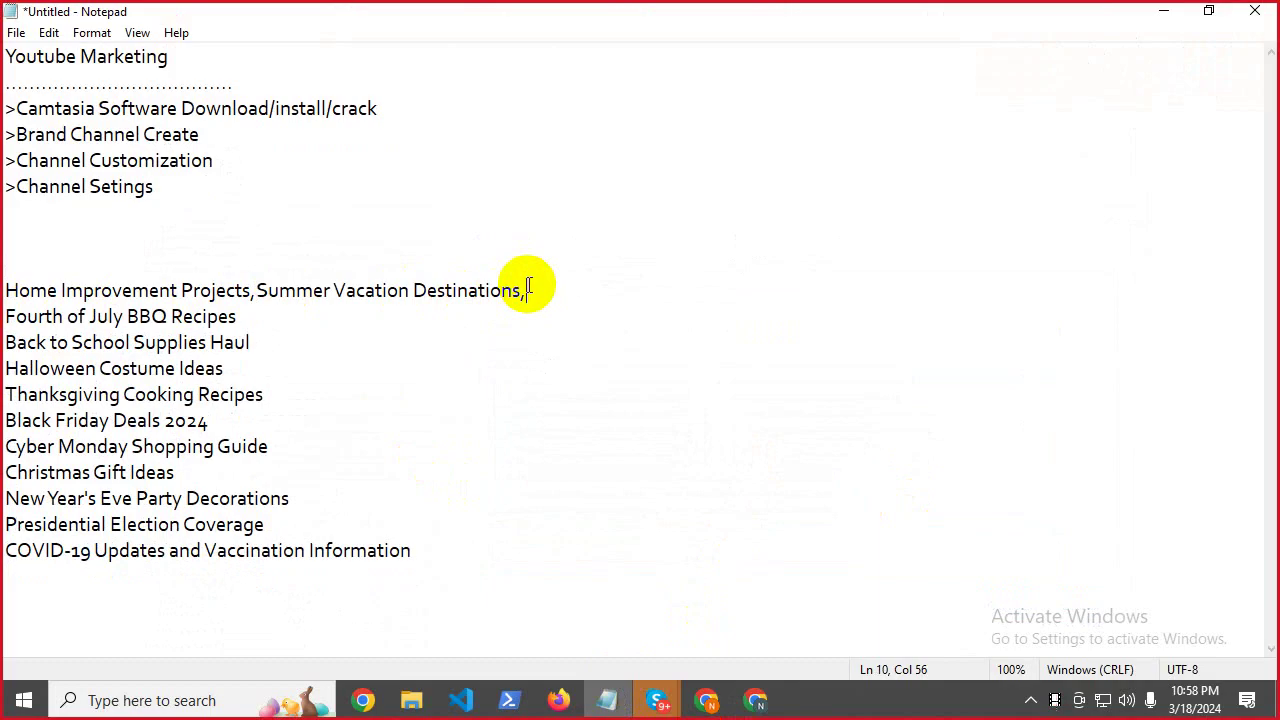
key(Delete)
click(760, 289)
text(,)
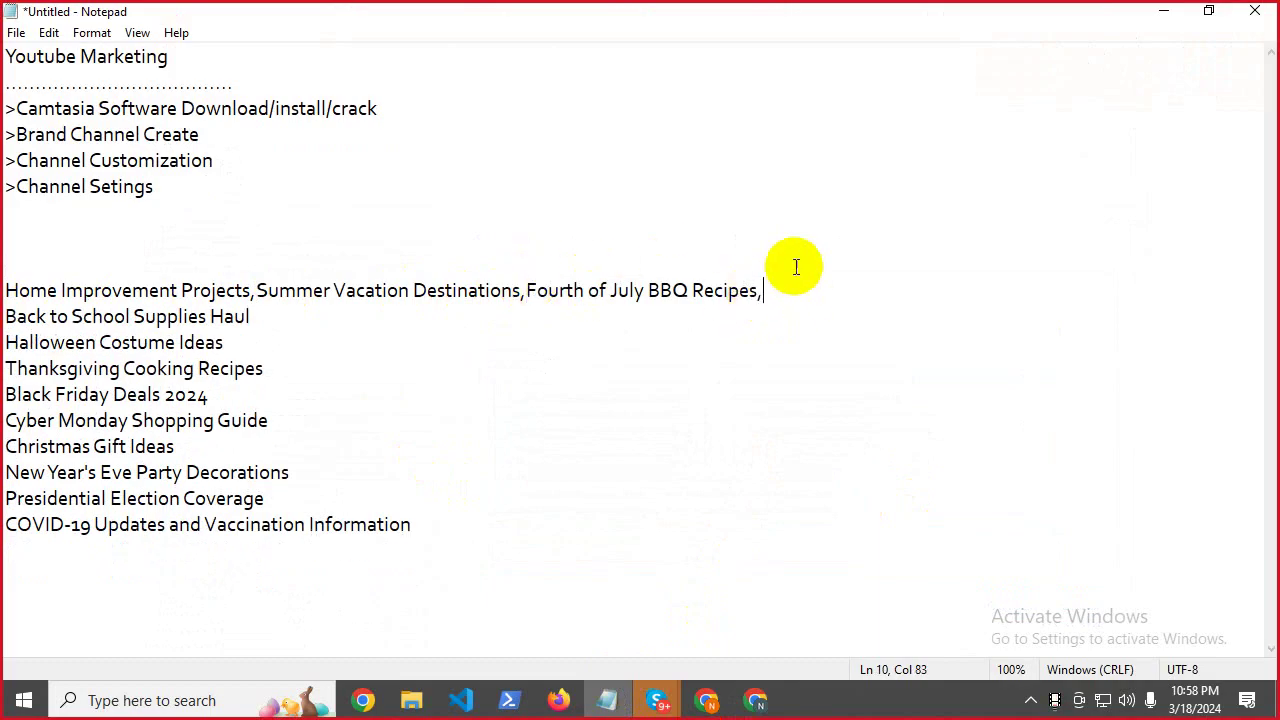
key(Delete)
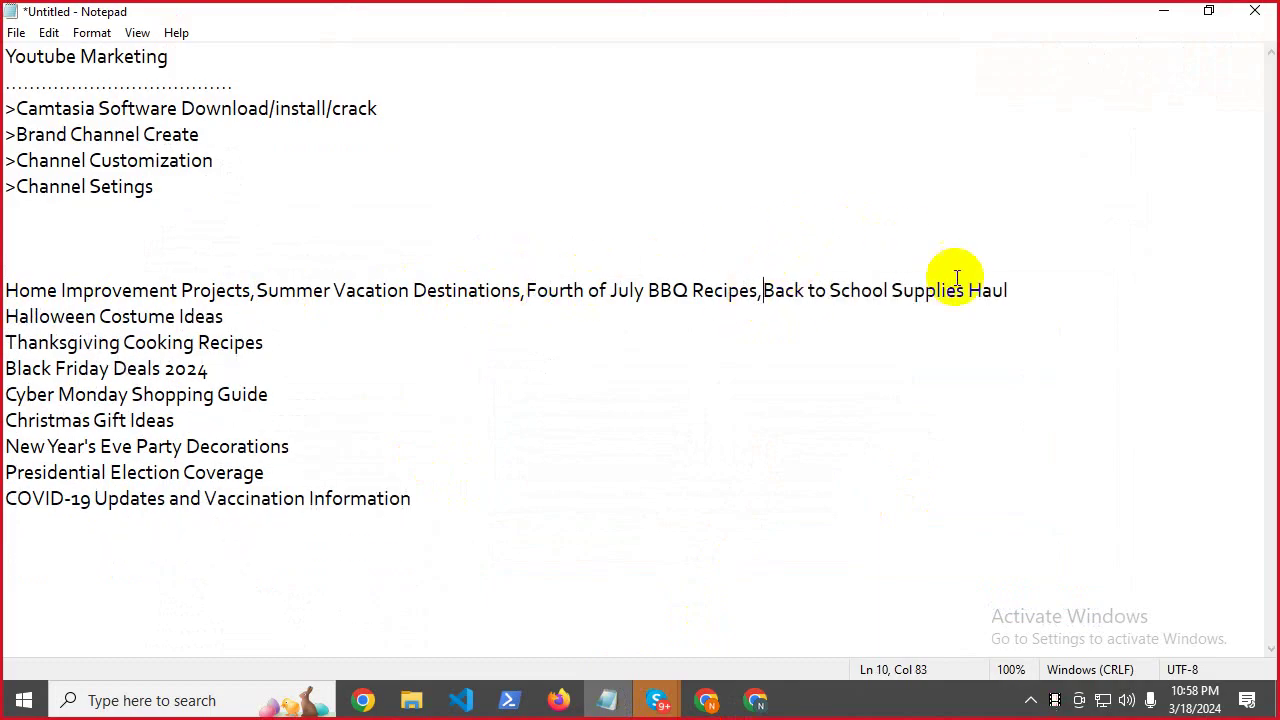
click(1039, 287)
text(,)
key(Delete)
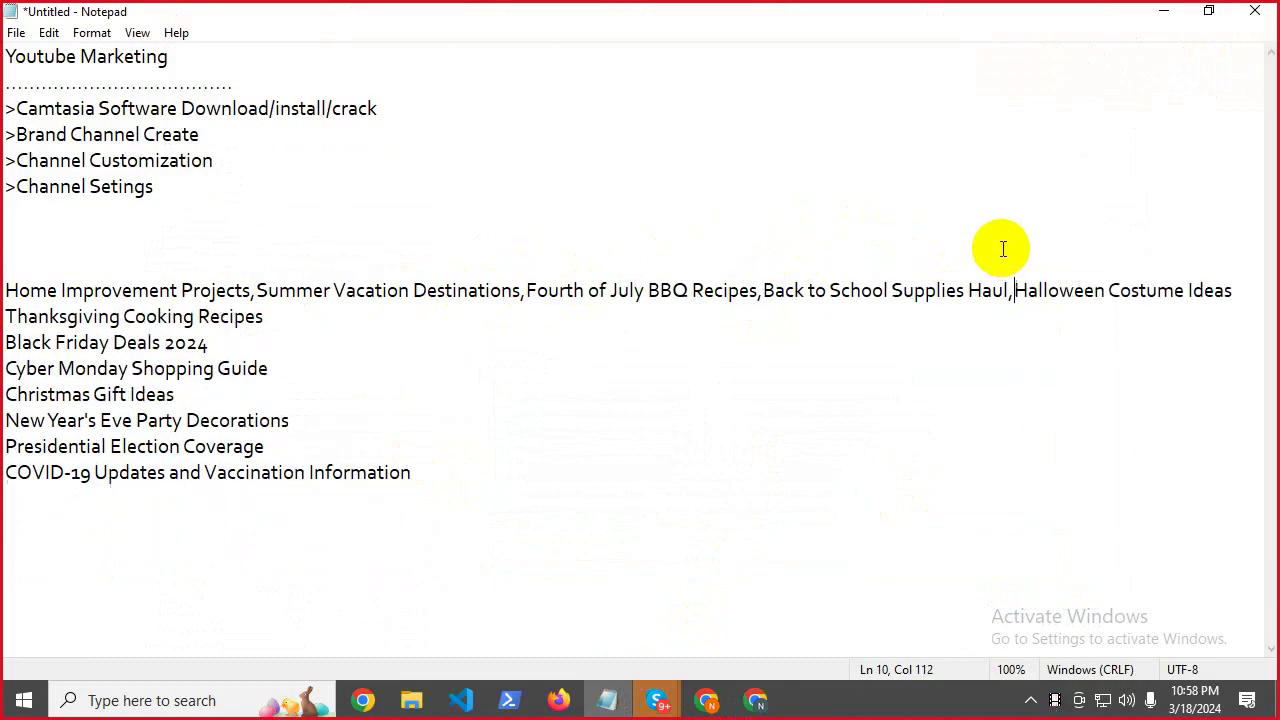
drag(9, 286, 1249, 289)
right_click(1249, 289)
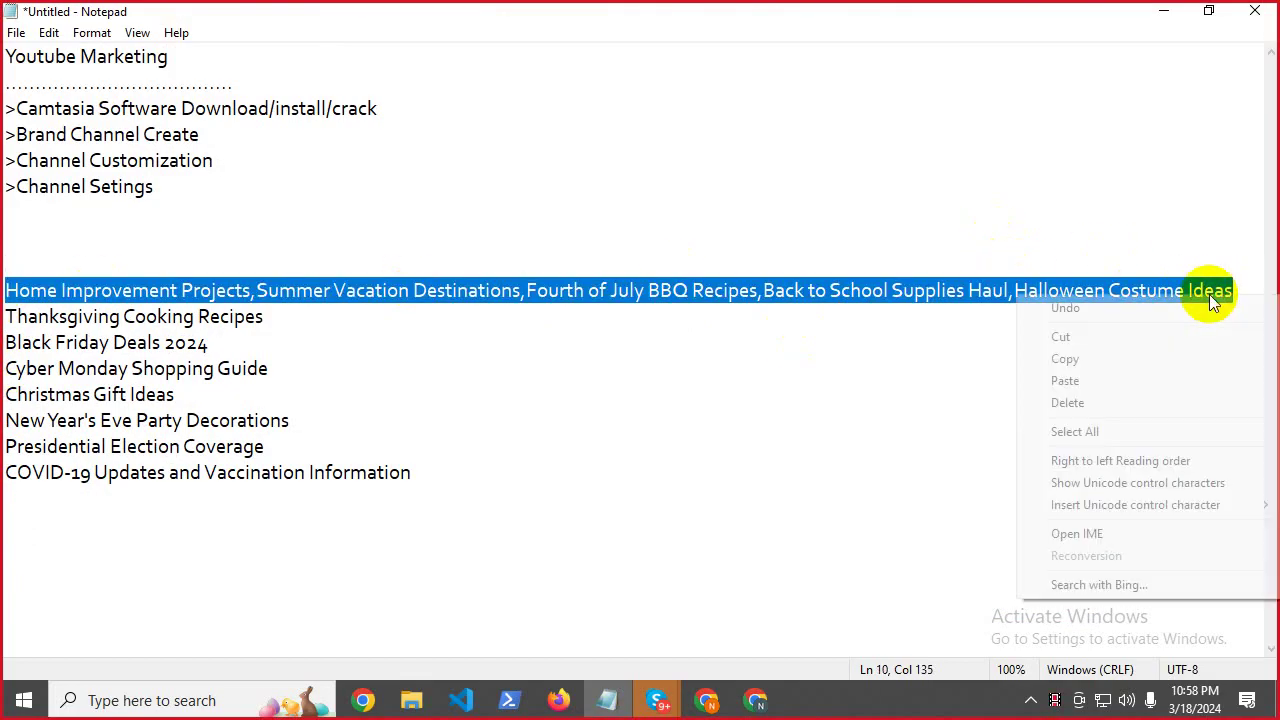
click(1134, 337)
click(1175, 10)
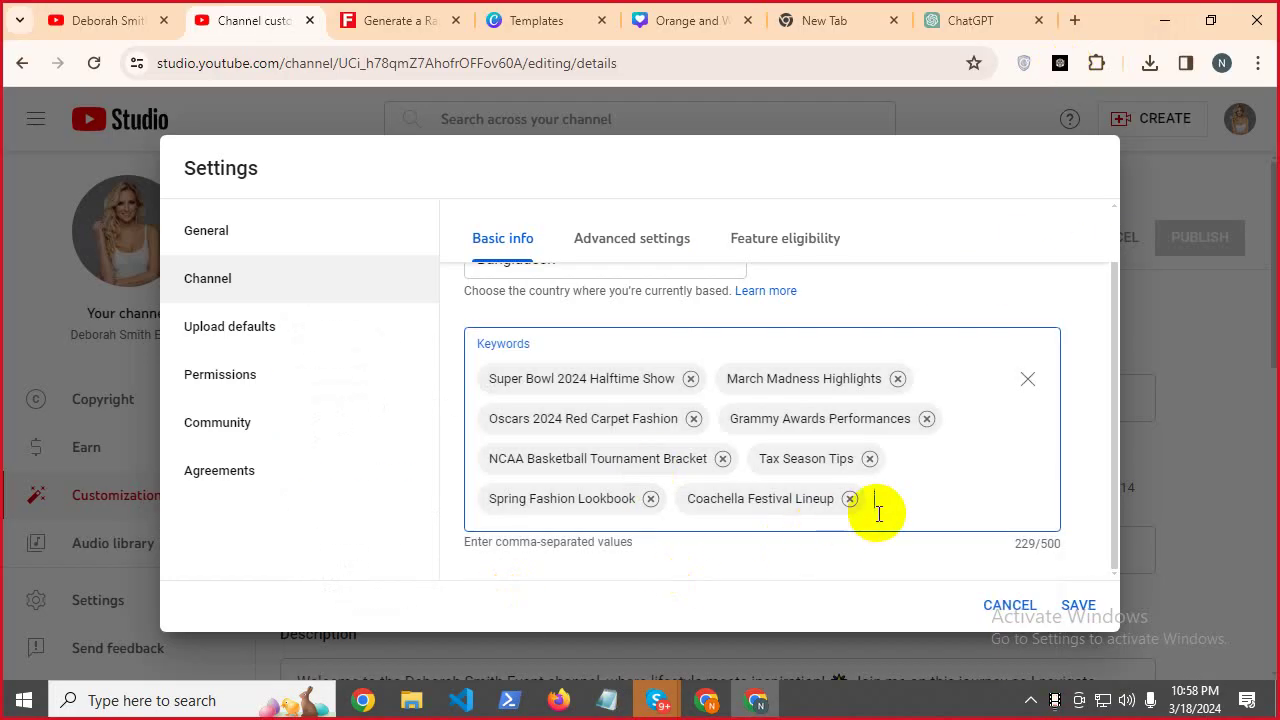
key(ctrl+v)
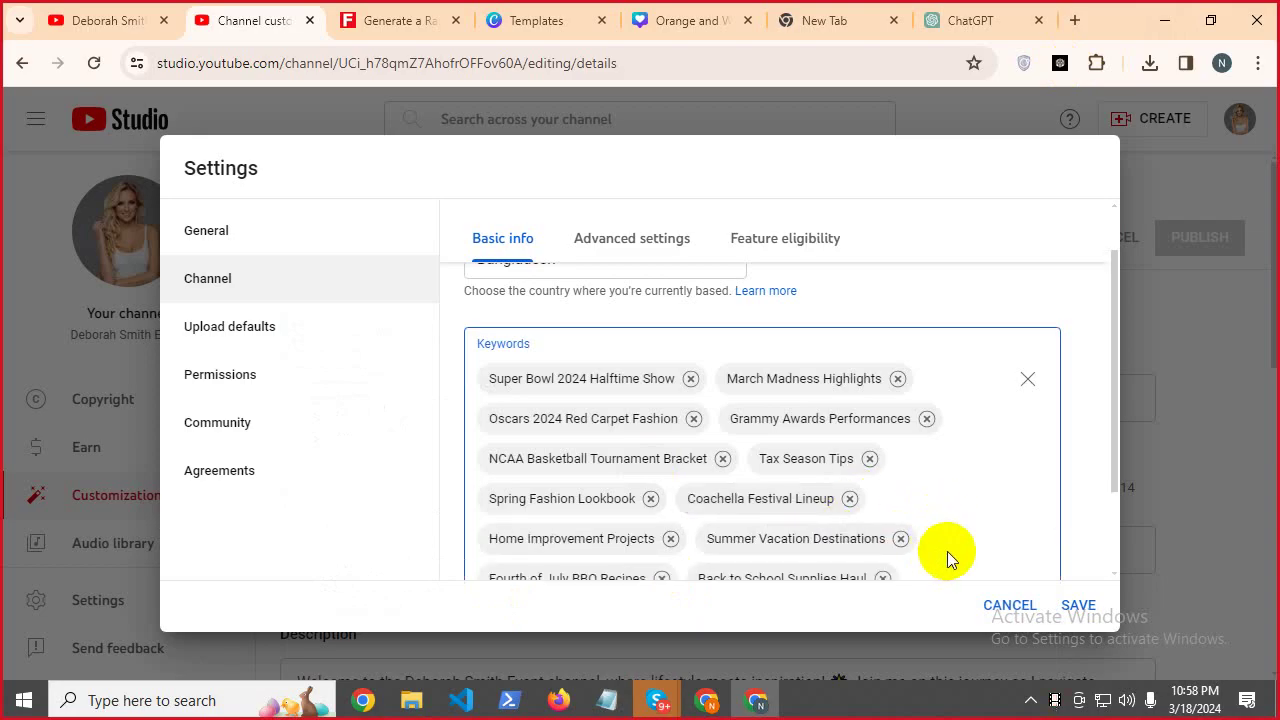
Switch to Notepad and join the five keywords from Thanksgiving Cooking Recipes to New Year's Eve Party Decorations into one comma-separated line.
scroll(947, 551, down, 2)
drag(1016, 545, 1057, 542)
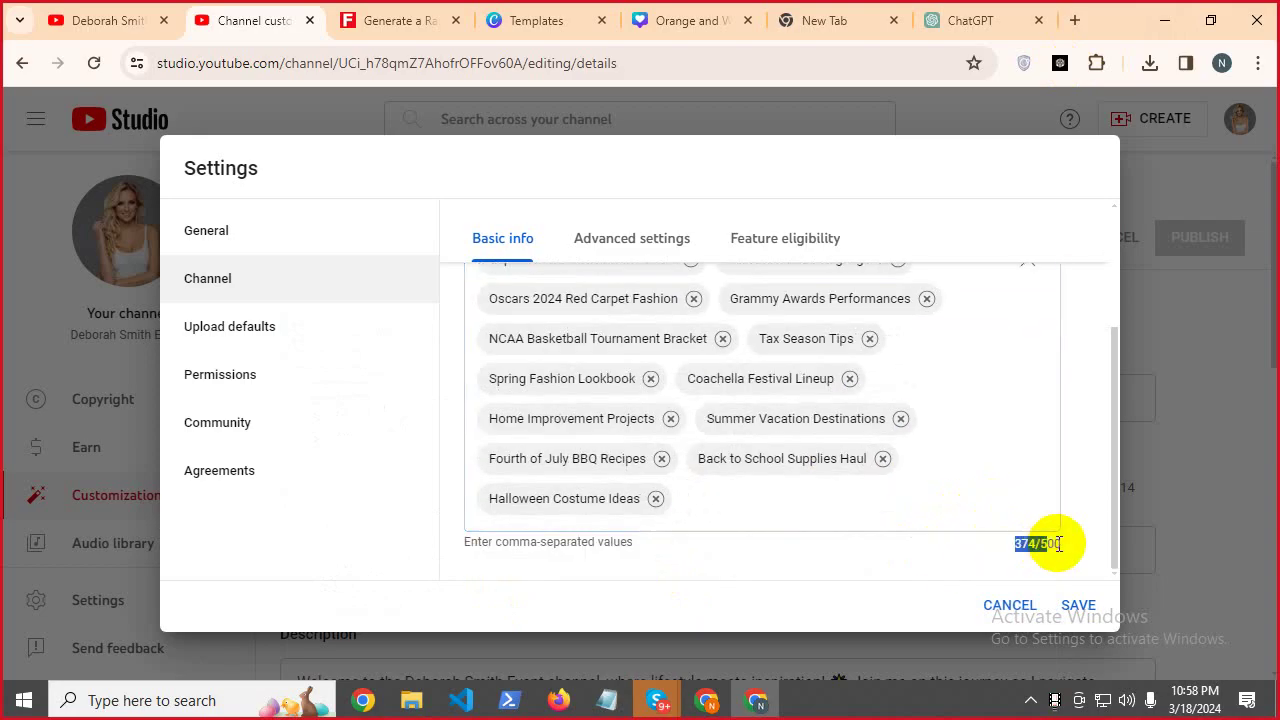
click(1057, 542)
double_click(1042, 544)
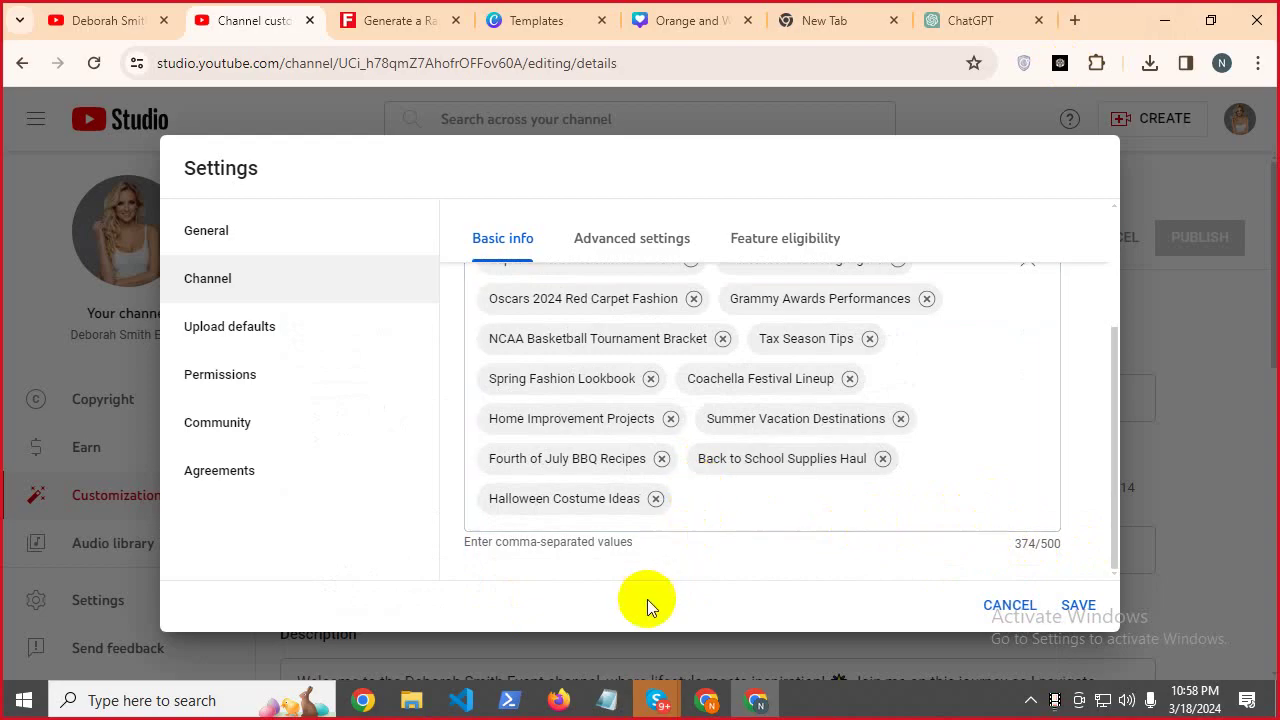
click(624, 705)
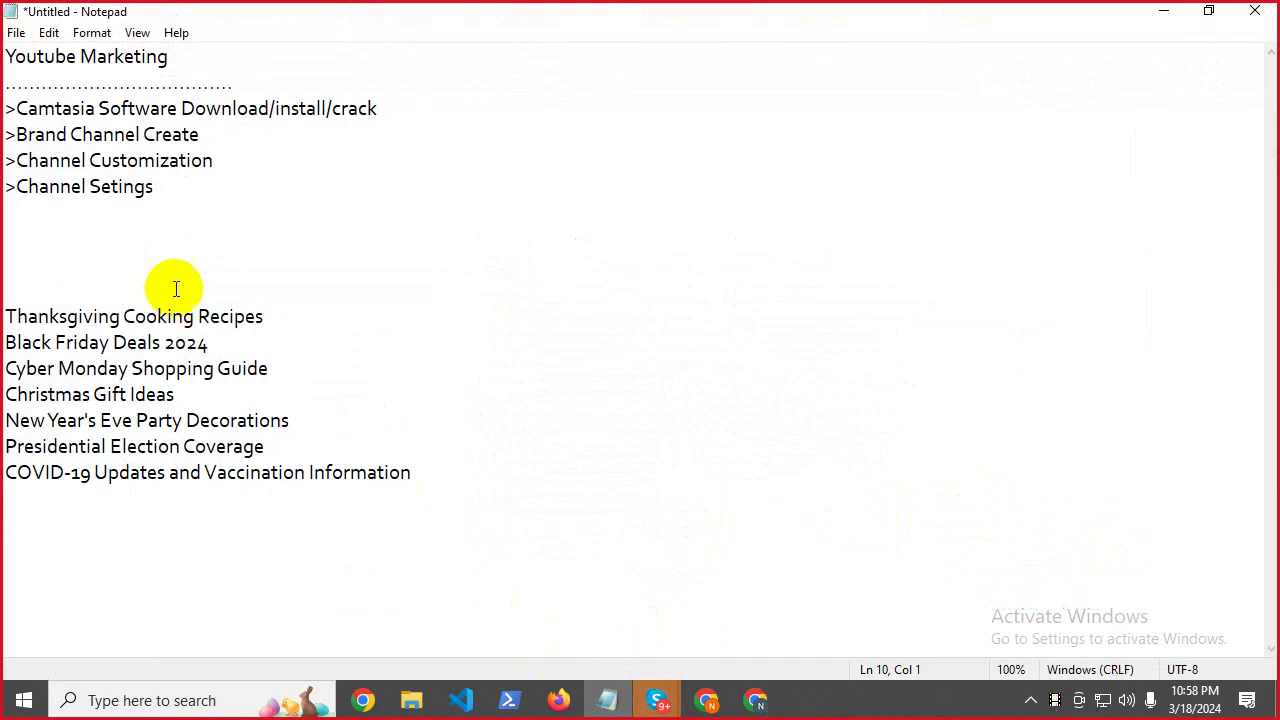
click(266, 318)
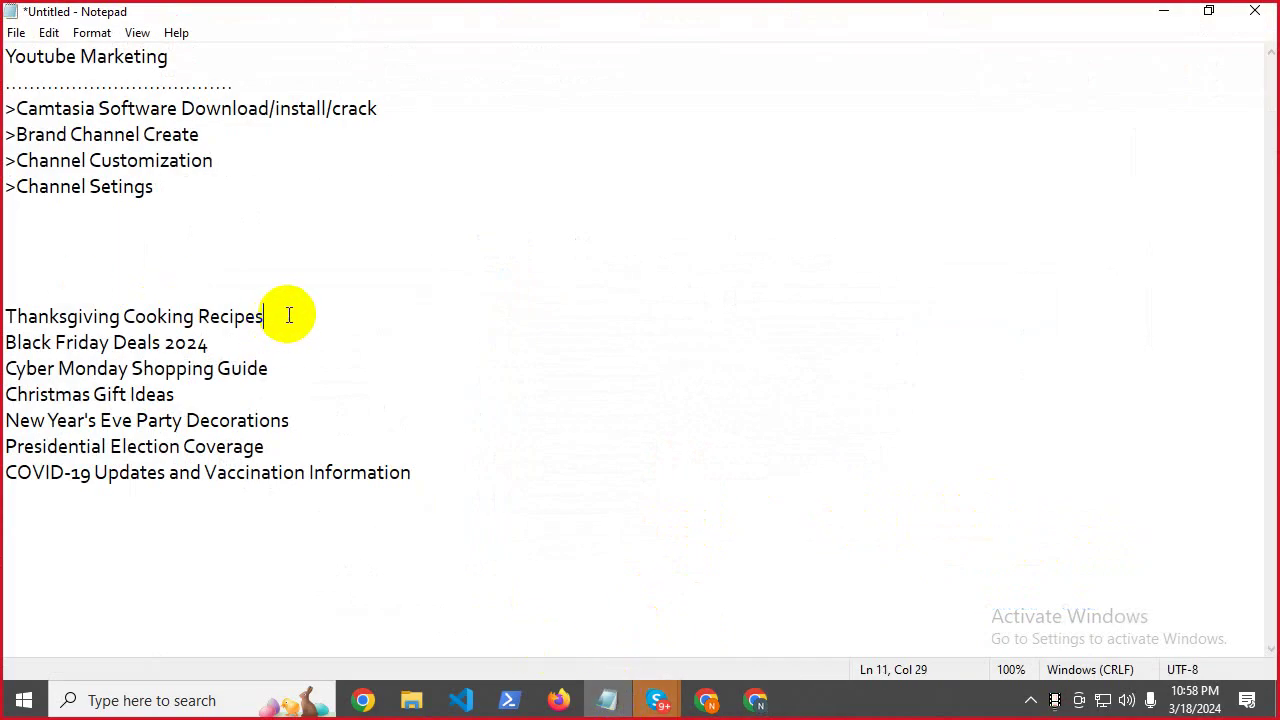
key(Delete)
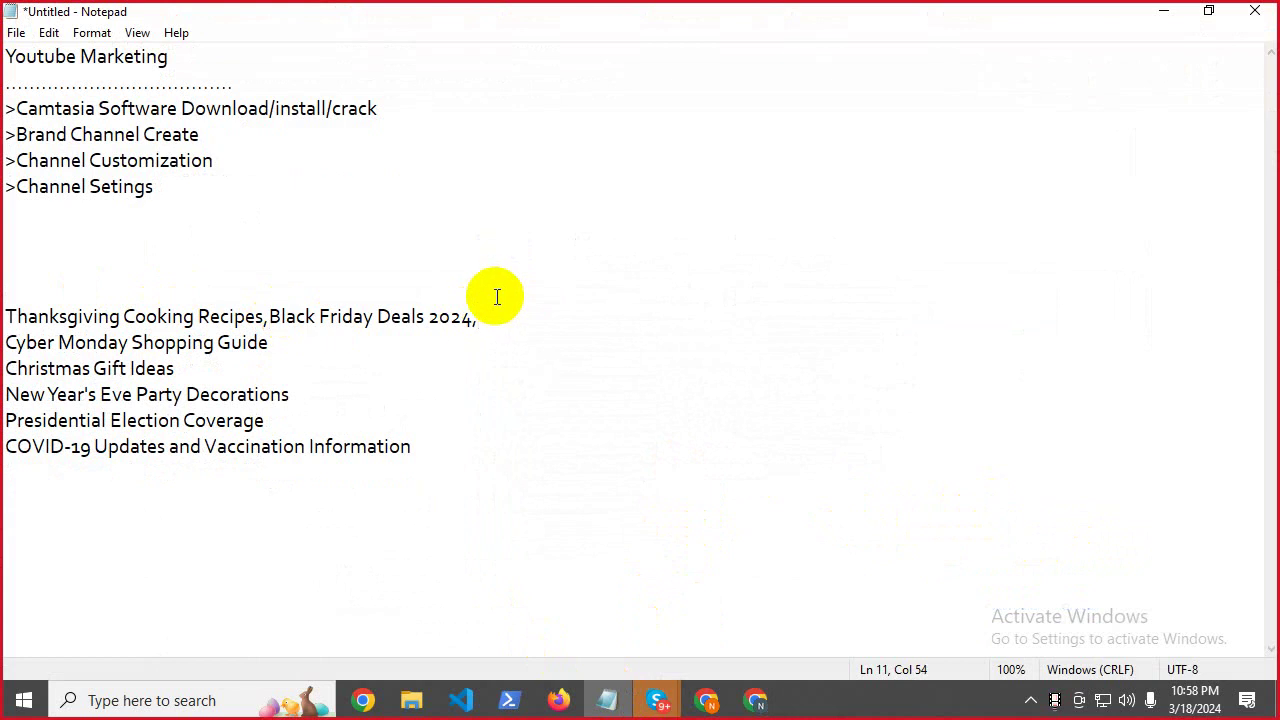
key(Delete)
click(755, 290)
text(,)
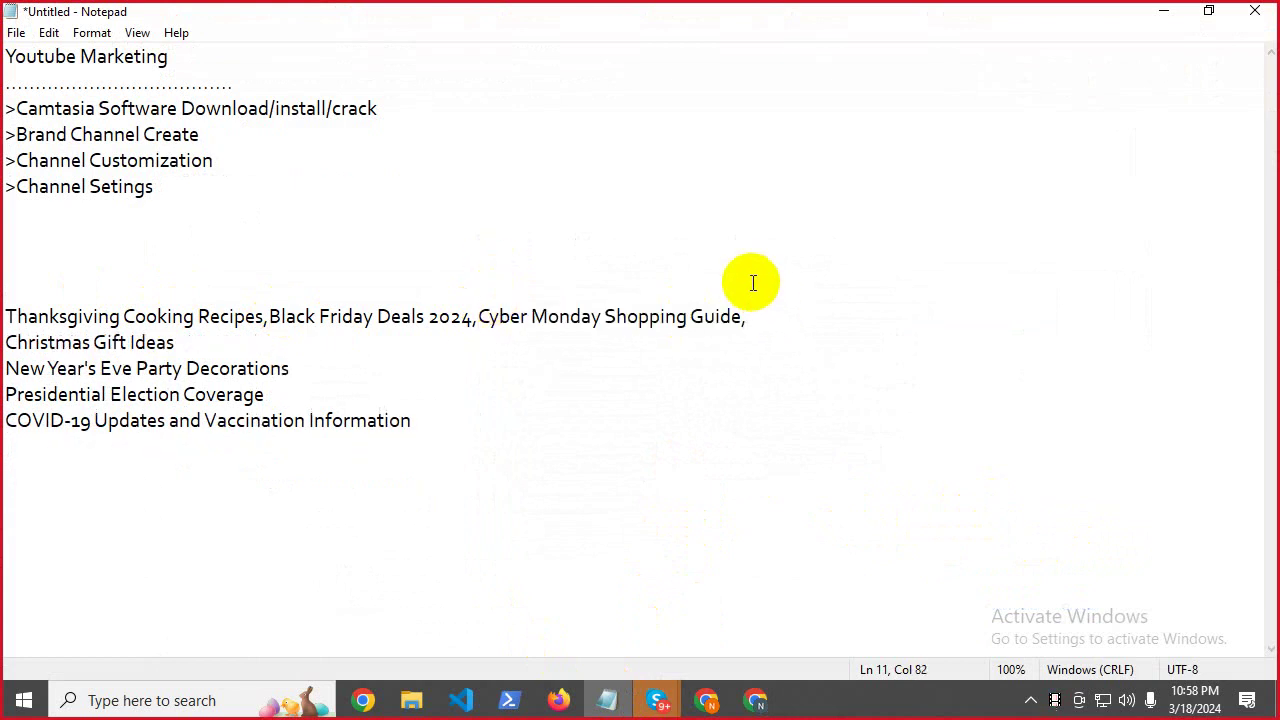
key(Delete)
click(935, 310)
text(,)
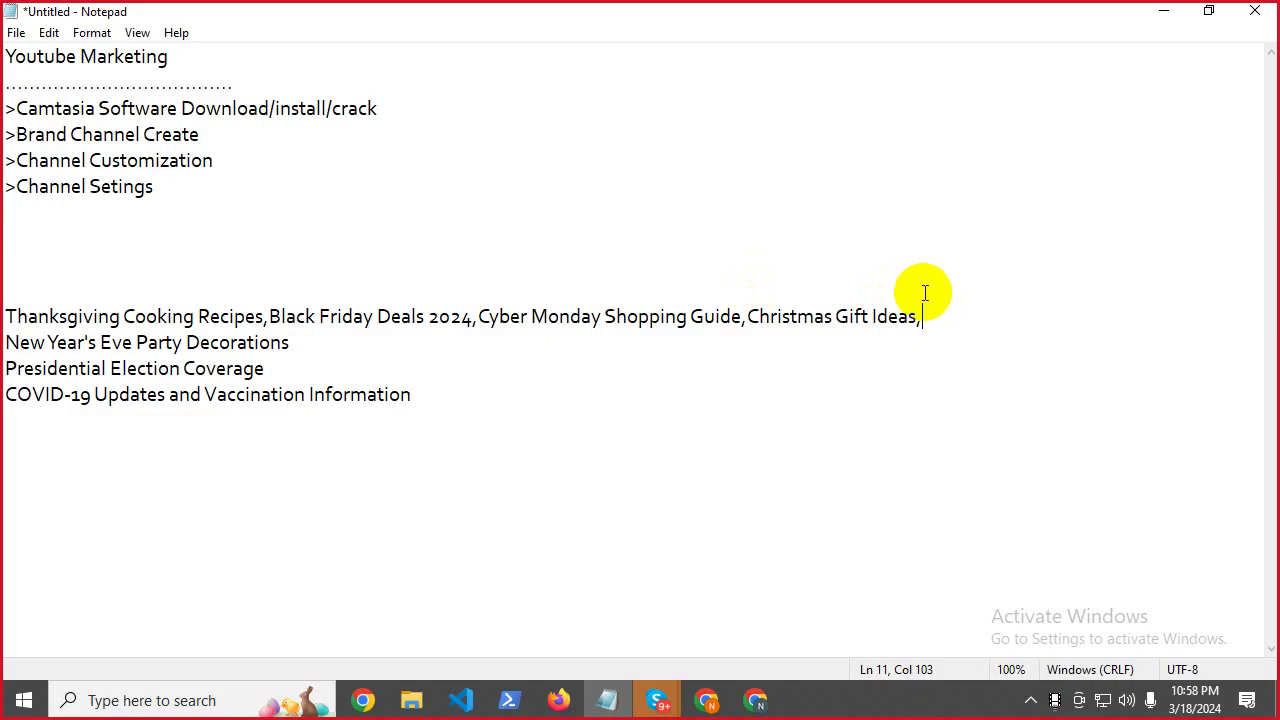
key(Delete)
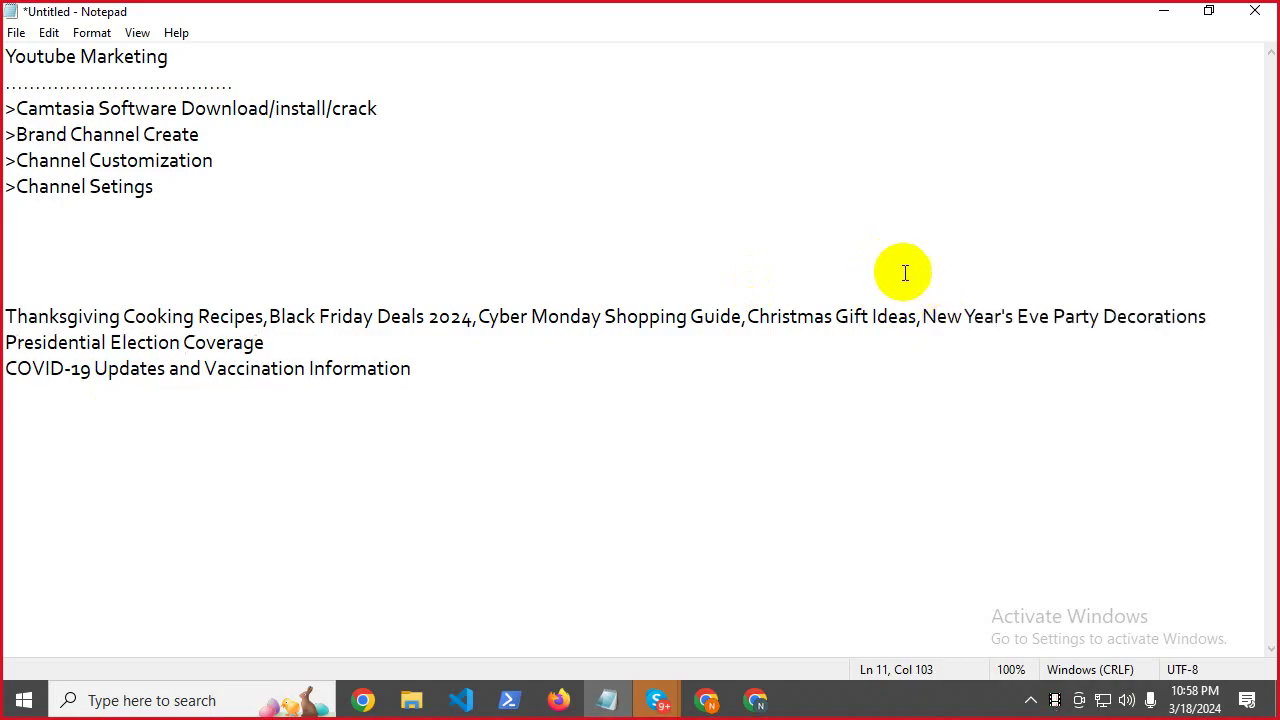
drag(1212, 318, 4, 318)
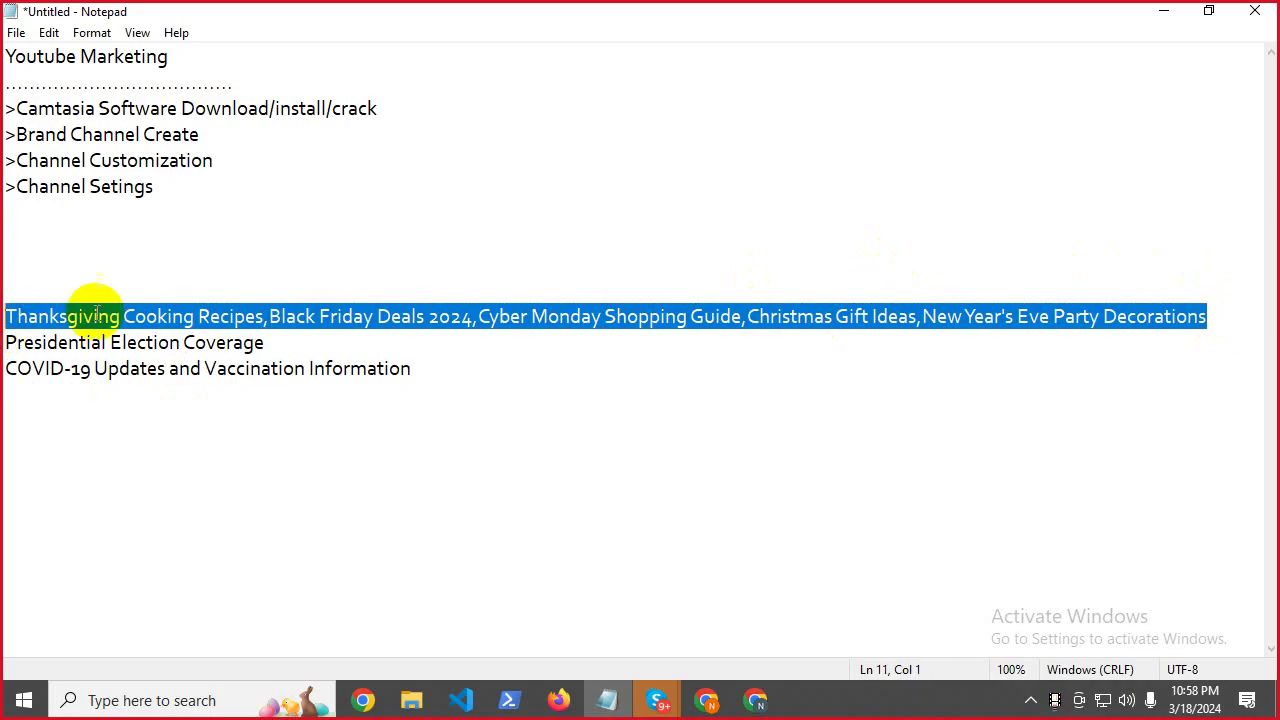
right_click(165, 320)
click(171, 354)
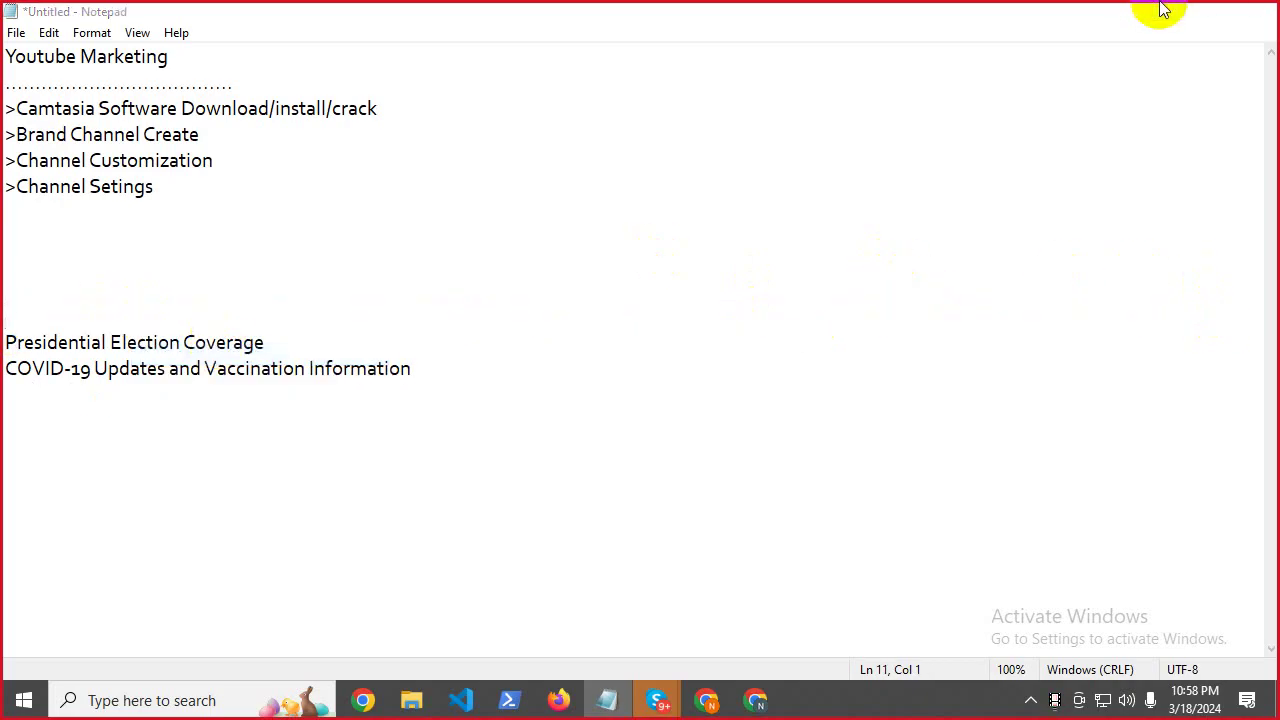
click(1160, 10)
click(712, 492)
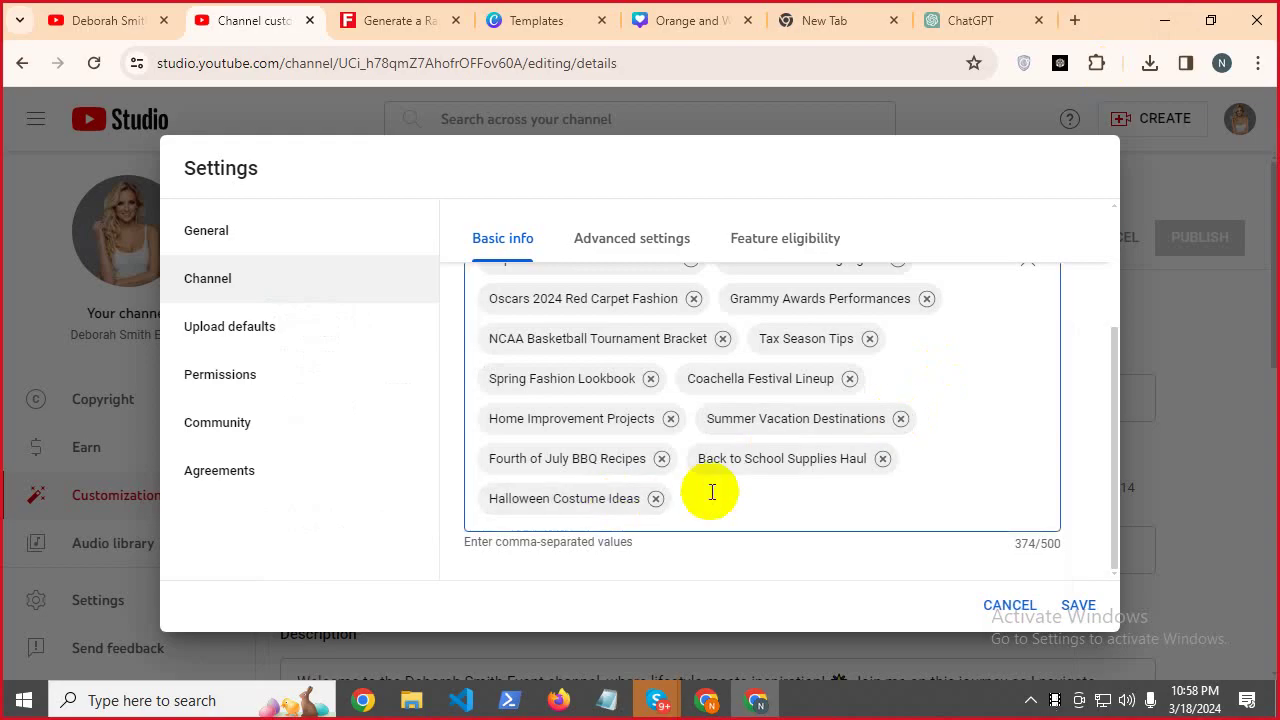
text(Thanksgiving Cooking Recipes, Black Friday Deals 2024, Cyber Monday Shopping Guide, Christmas Gift Ideas, New Year's Eve Party Decorations)
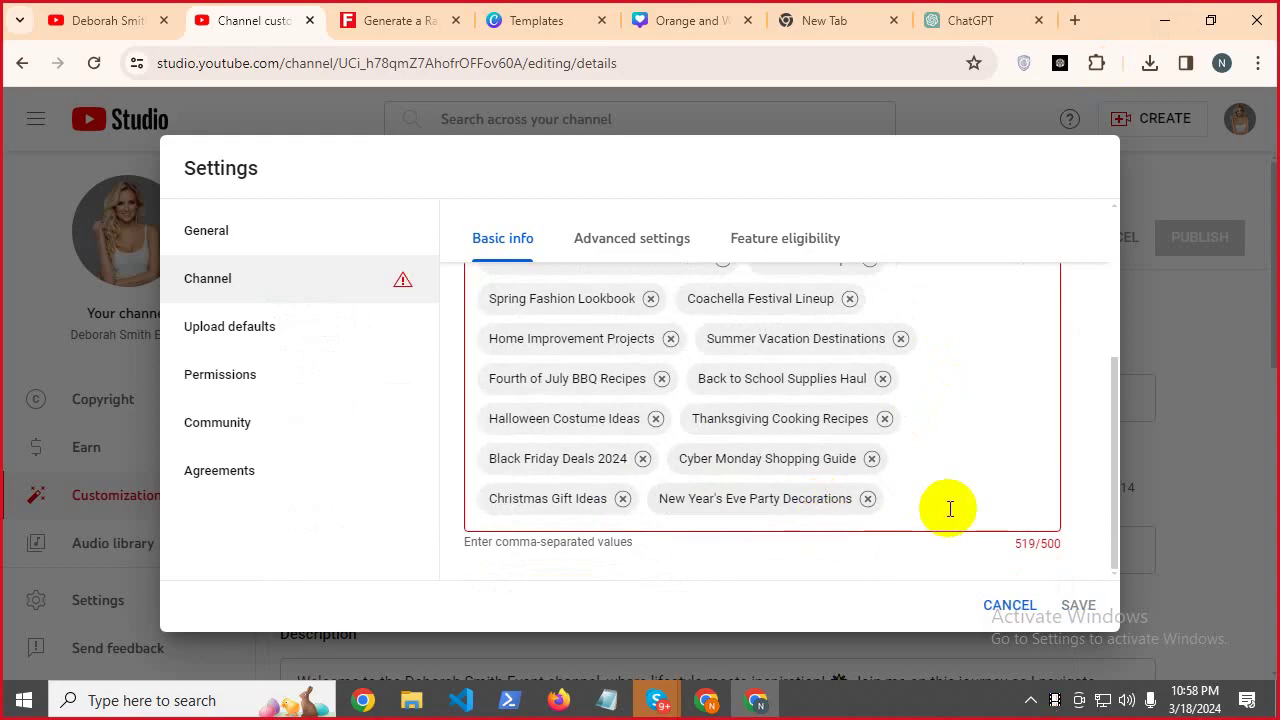
Remove the Christmas Gift Ideas keyword from the channel keywords.
click(622, 498)
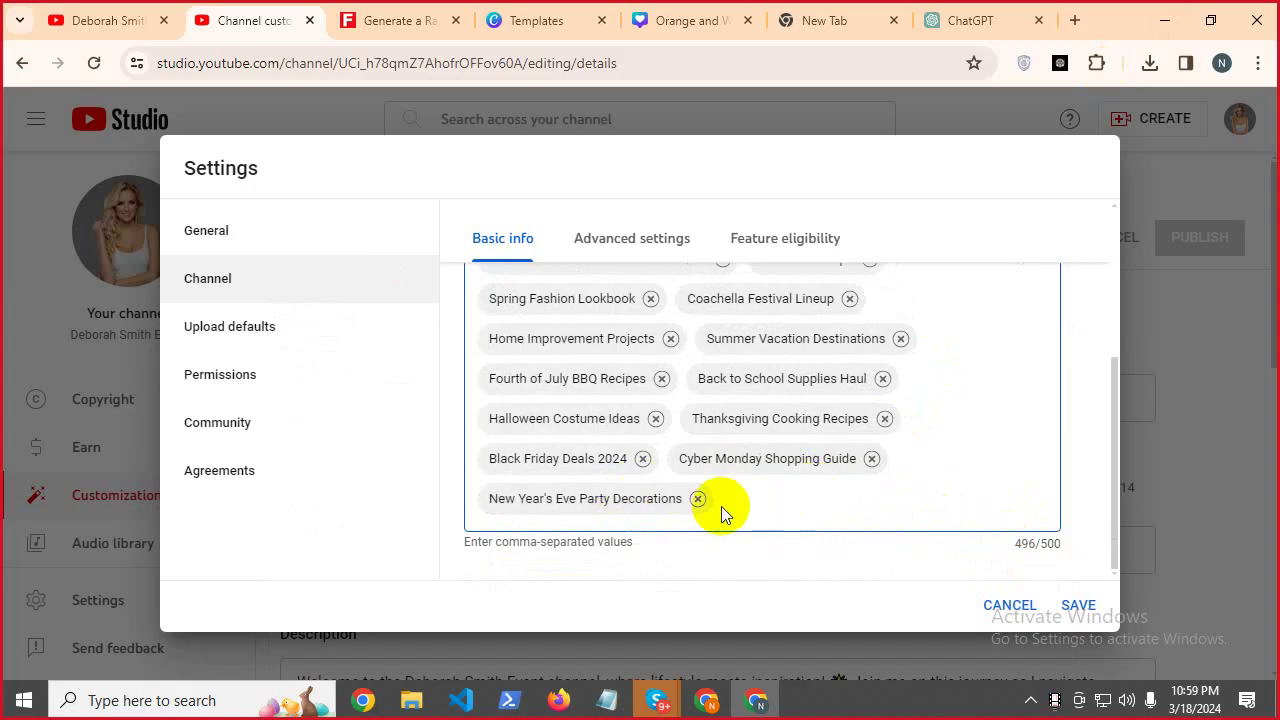
scroll(730, 500, up, 3)
scroll(706, 509, down, 5)
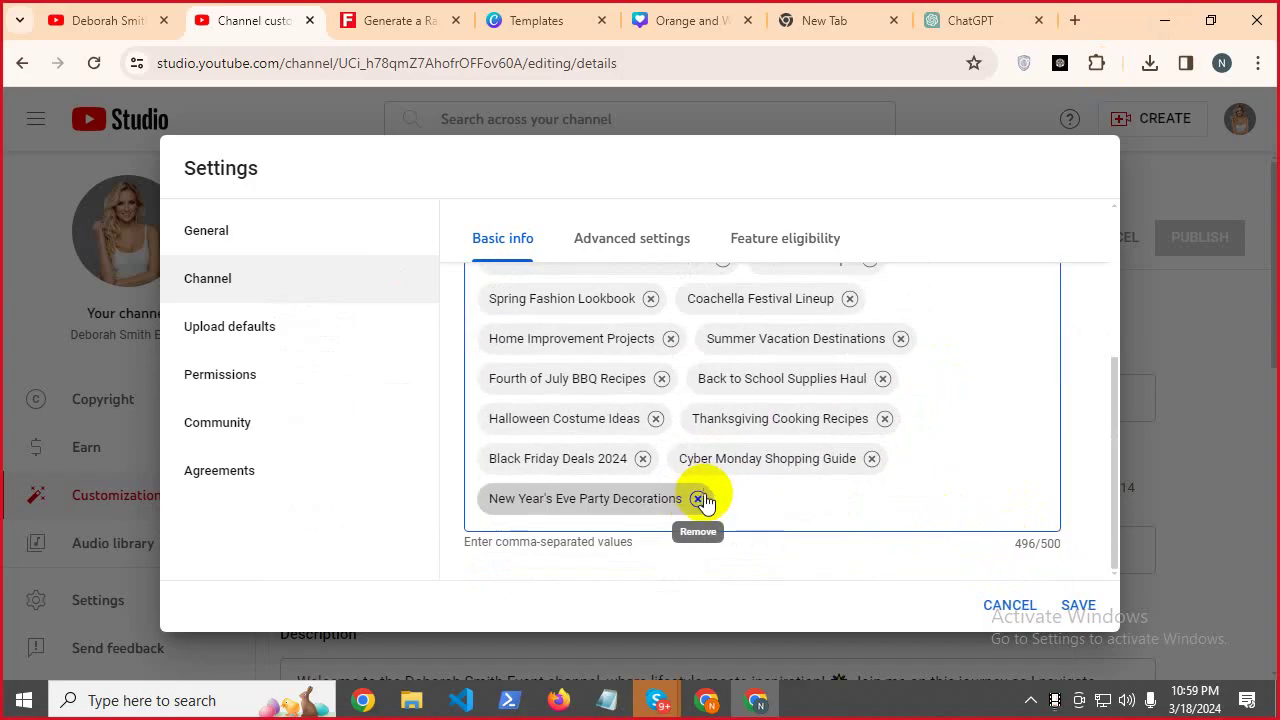
Copy the complete channel keyword list and paste it into Notepad over the Presidential Election Coverage and COVID-19 Updates and Vaccination Information lines.
key(ctrl+a)
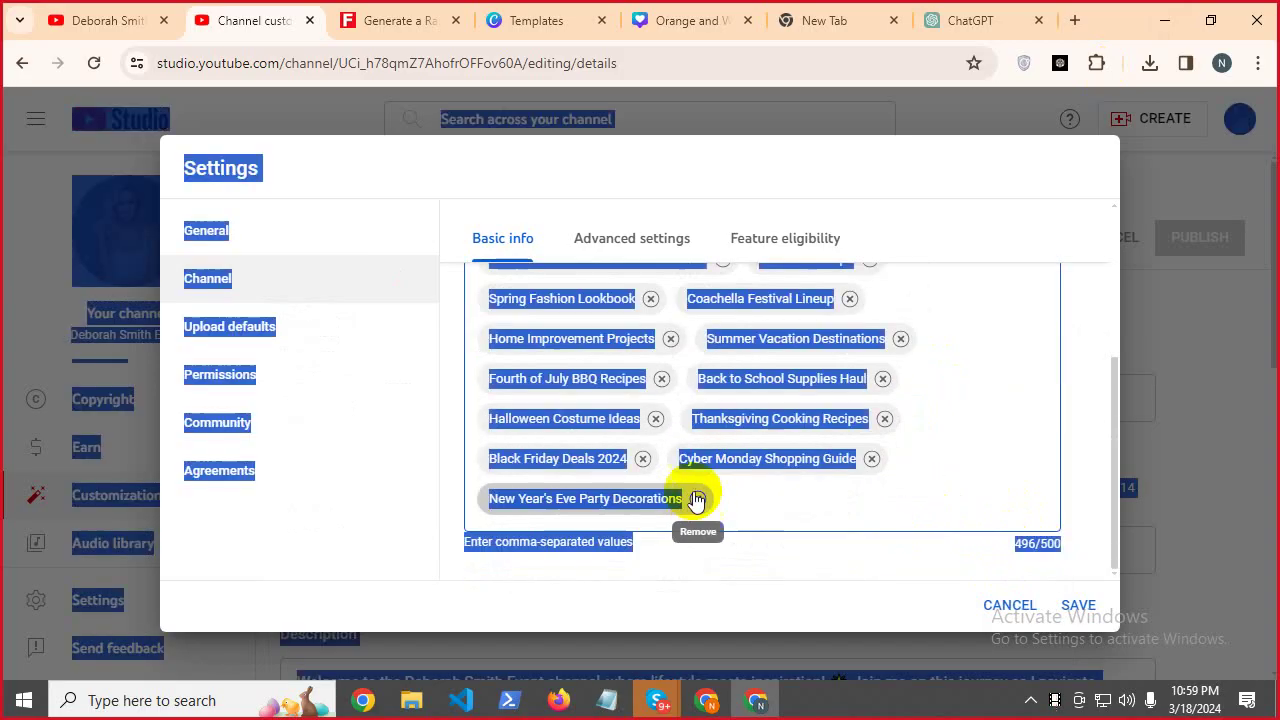
click(737, 506)
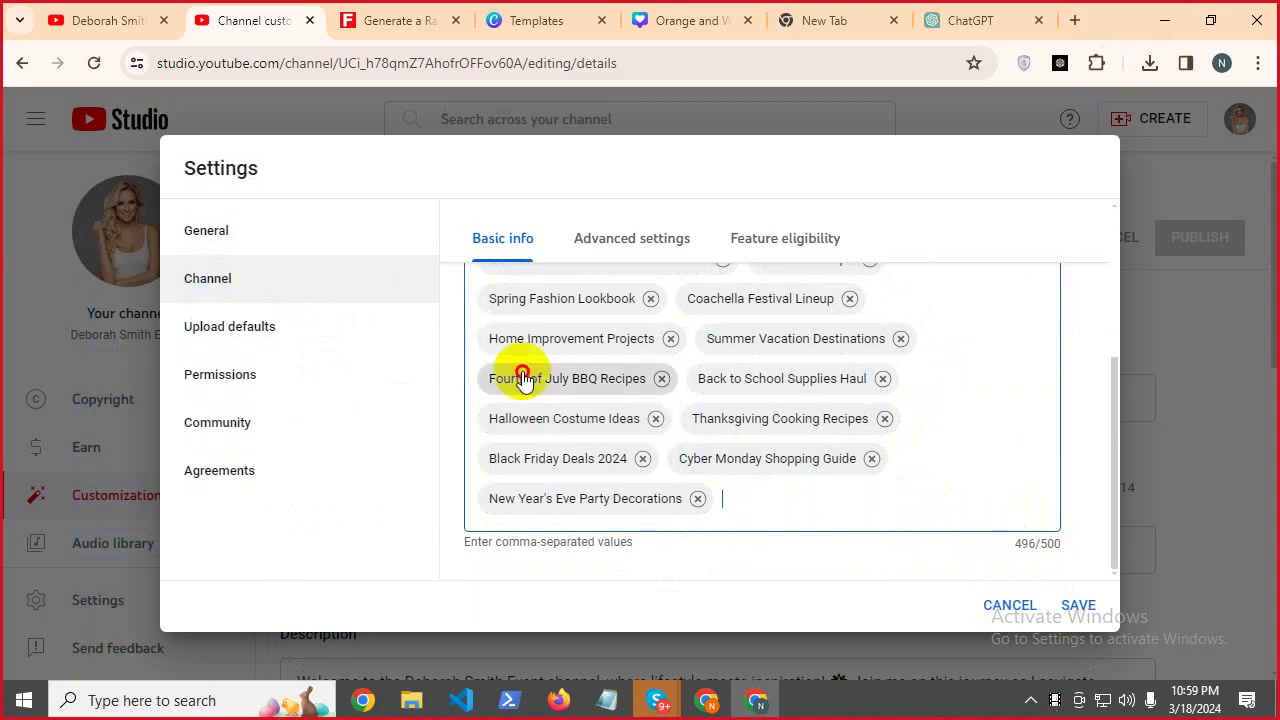
scroll(498, 335, up, 3)
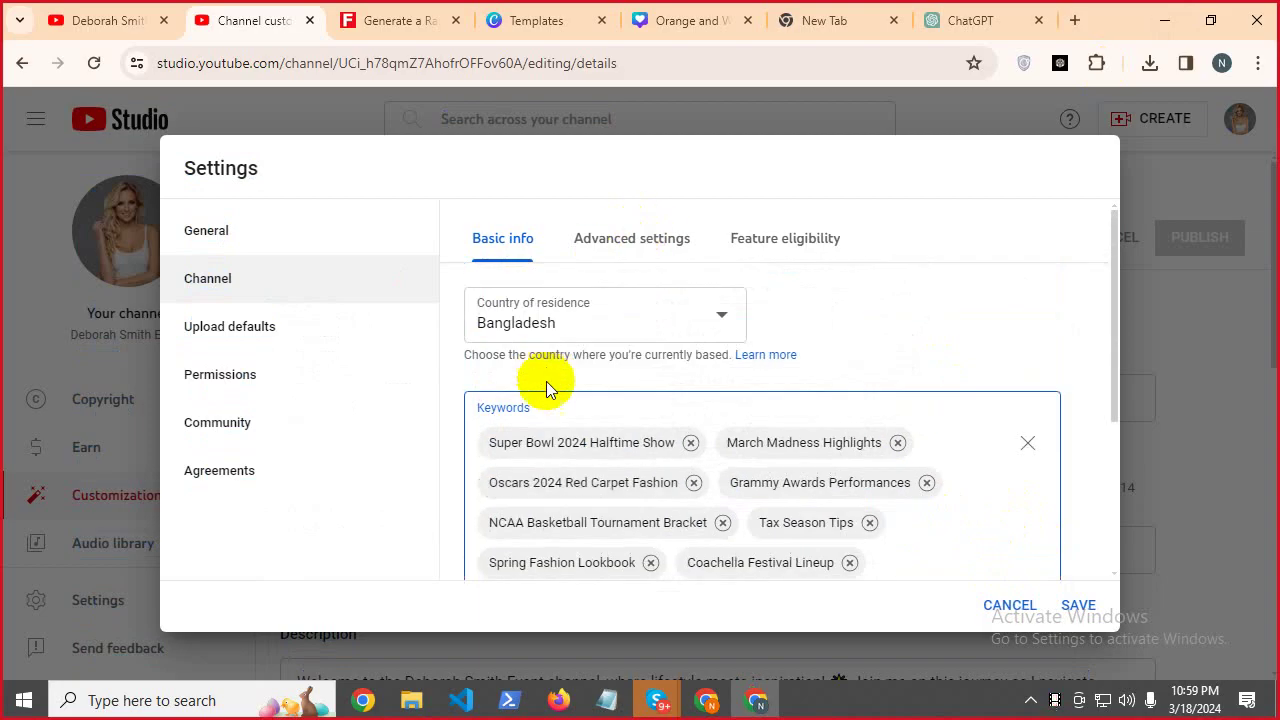
click(481, 409)
drag(481, 409, 652, 470)
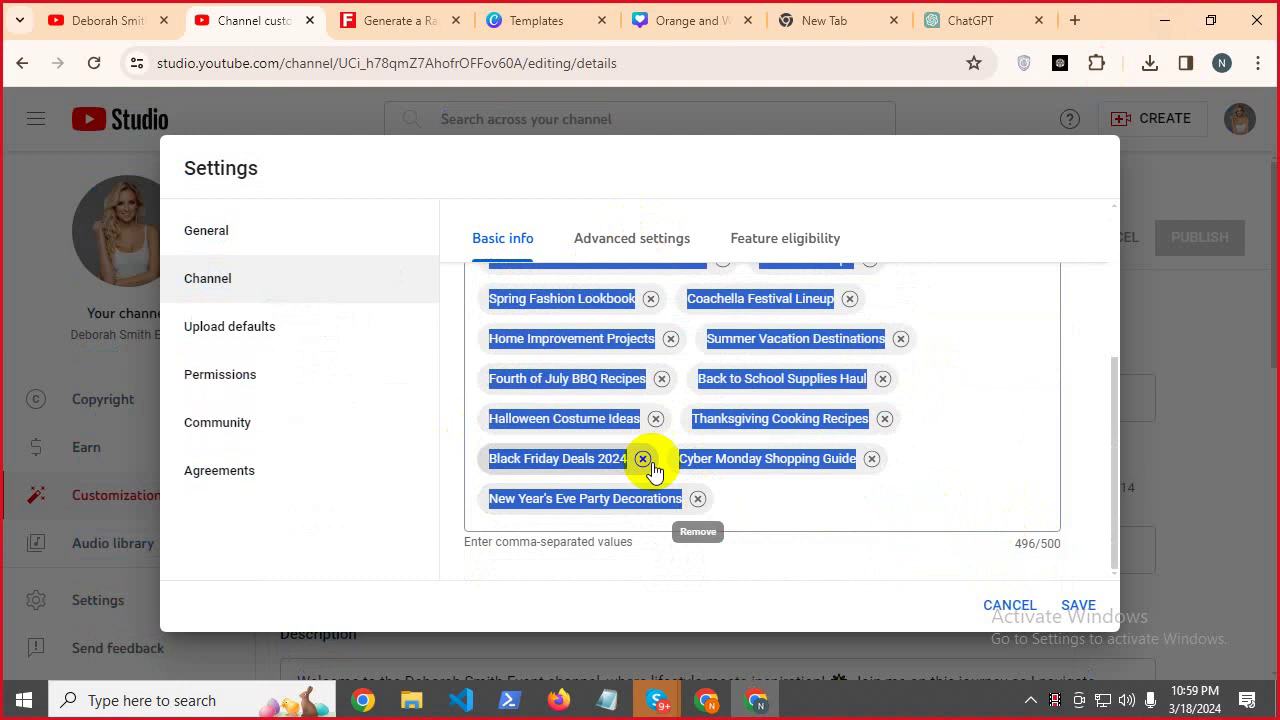
right_click(589, 388)
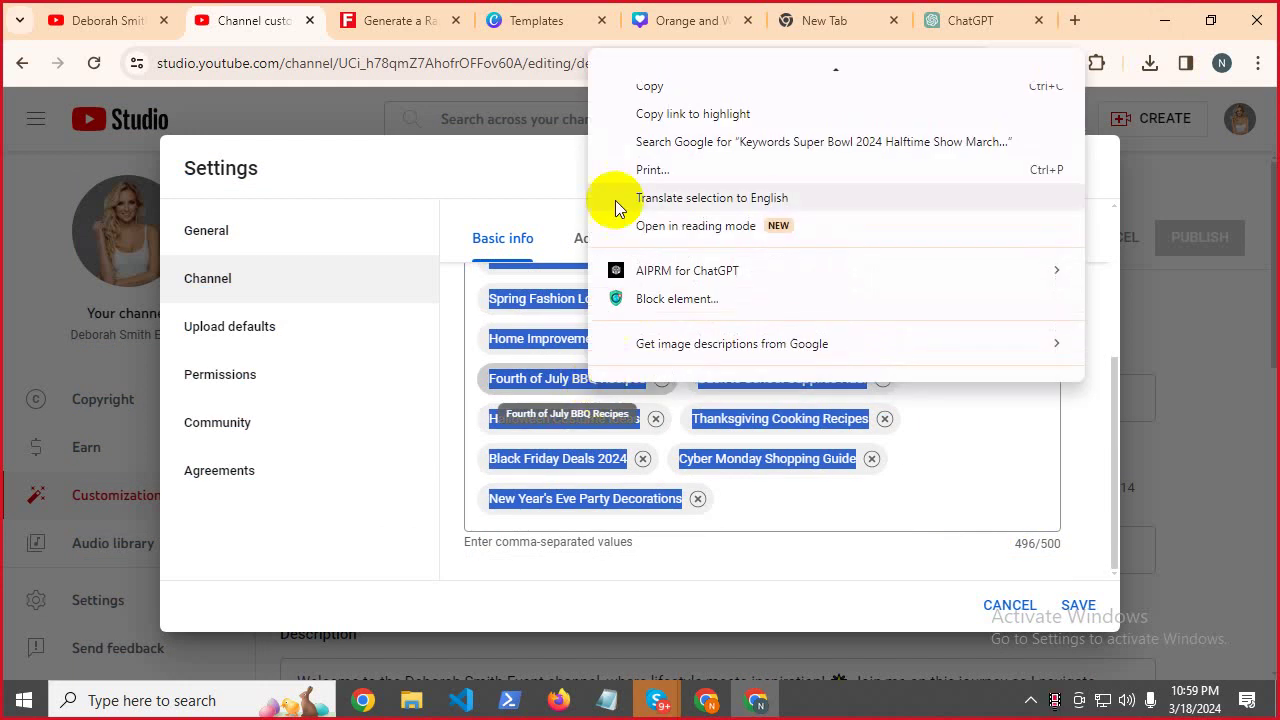
click(665, 72)
click(603, 700)
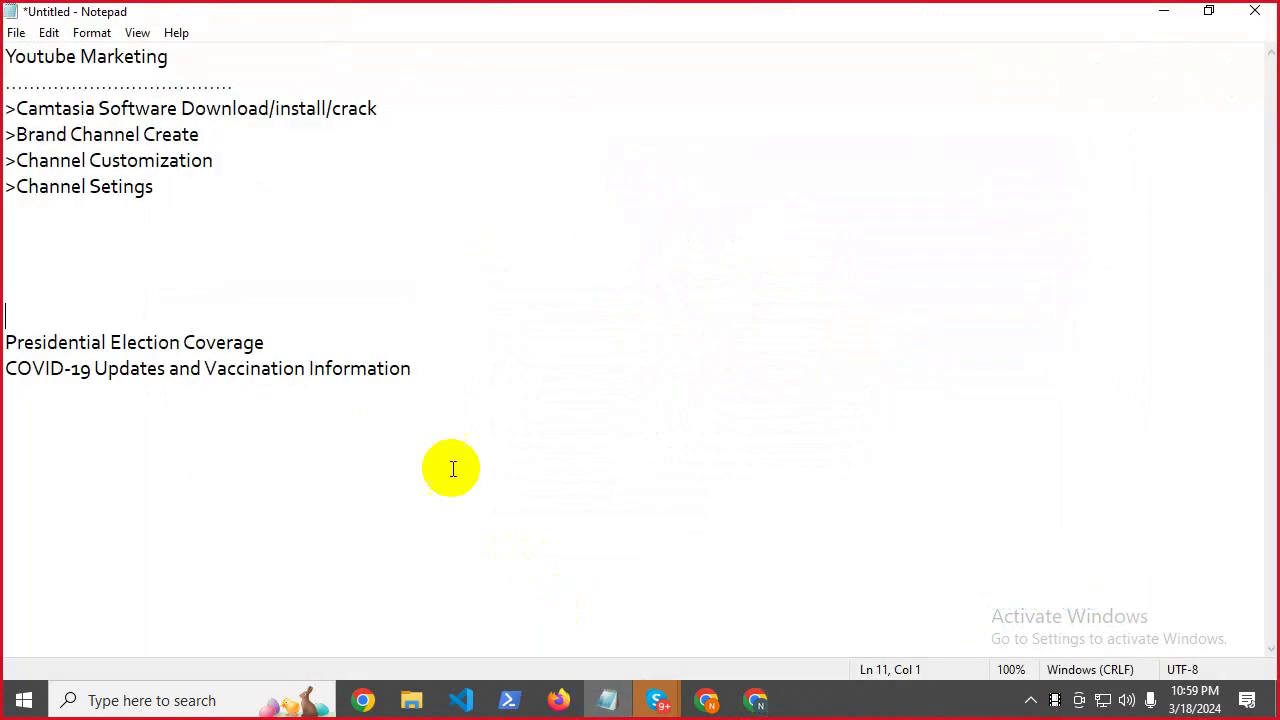
drag(5, 342, 667, 398)
right_click(667, 398)
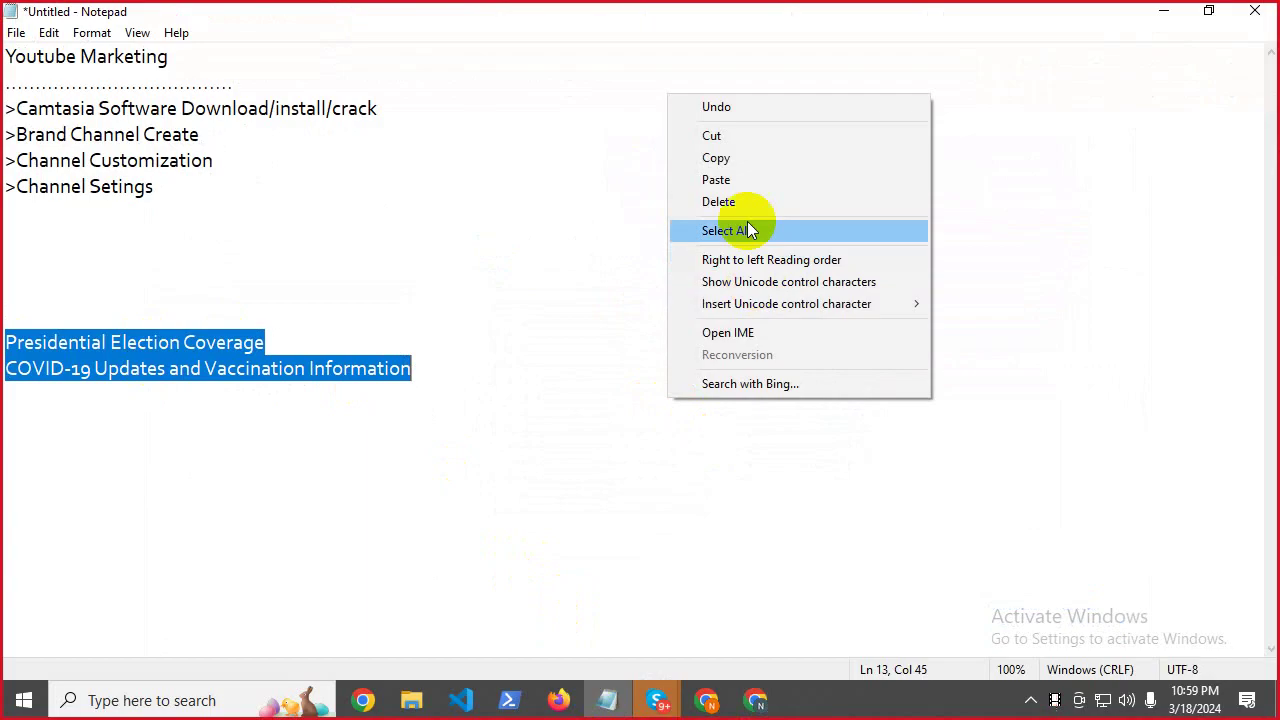
click(716, 180)
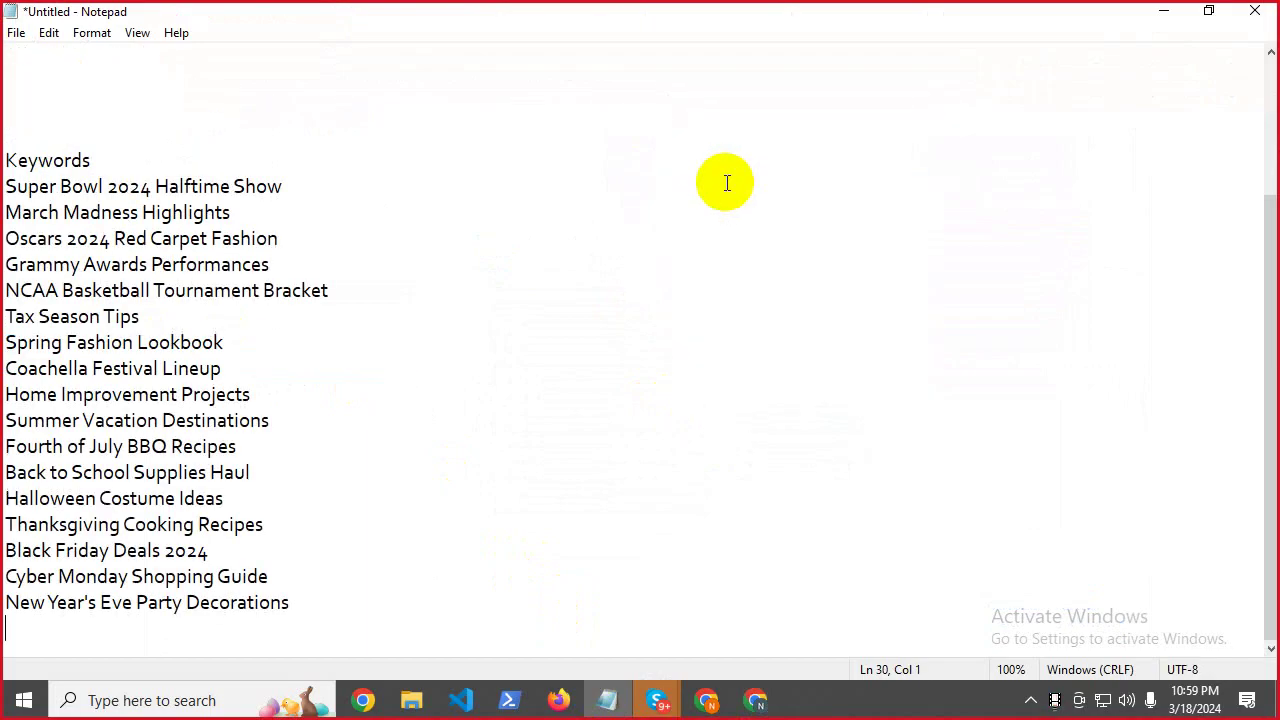
Return to YouTube Studio and look through the channel's advanced settings, from Audience down to Clips and Other settings.
click(1163, 11)
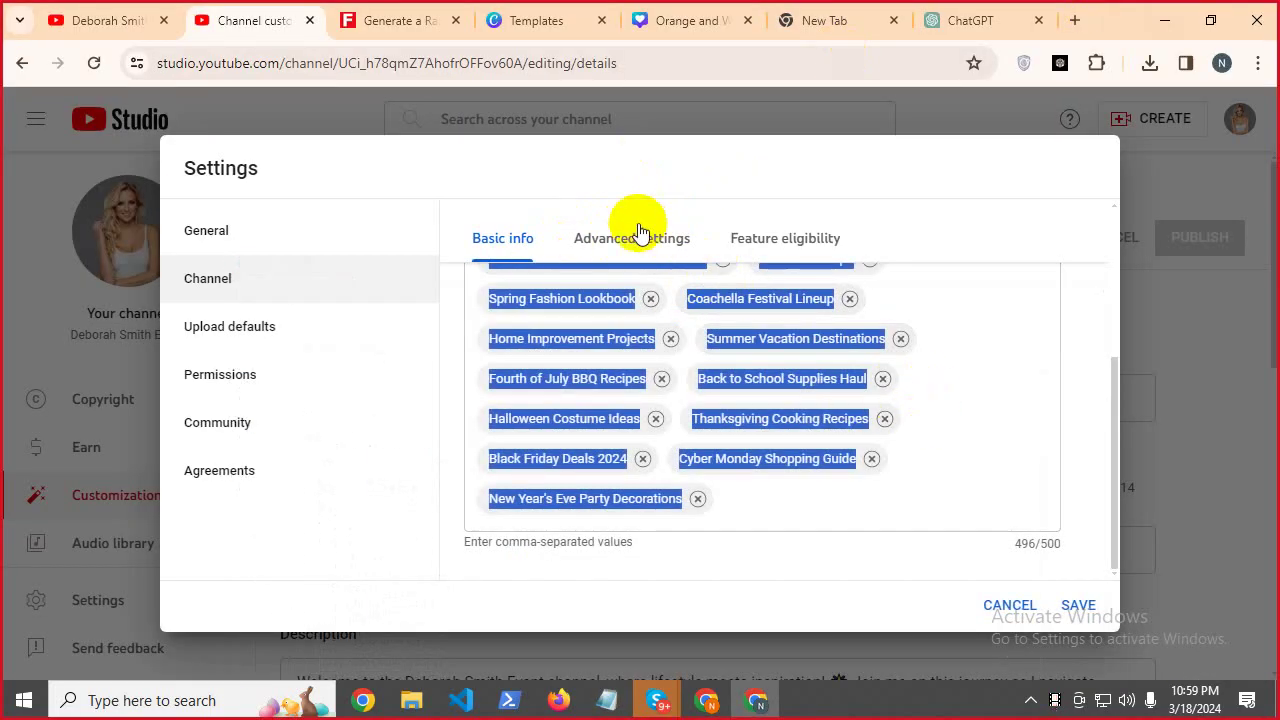
click(605, 252)
scroll(560, 320, up, 3)
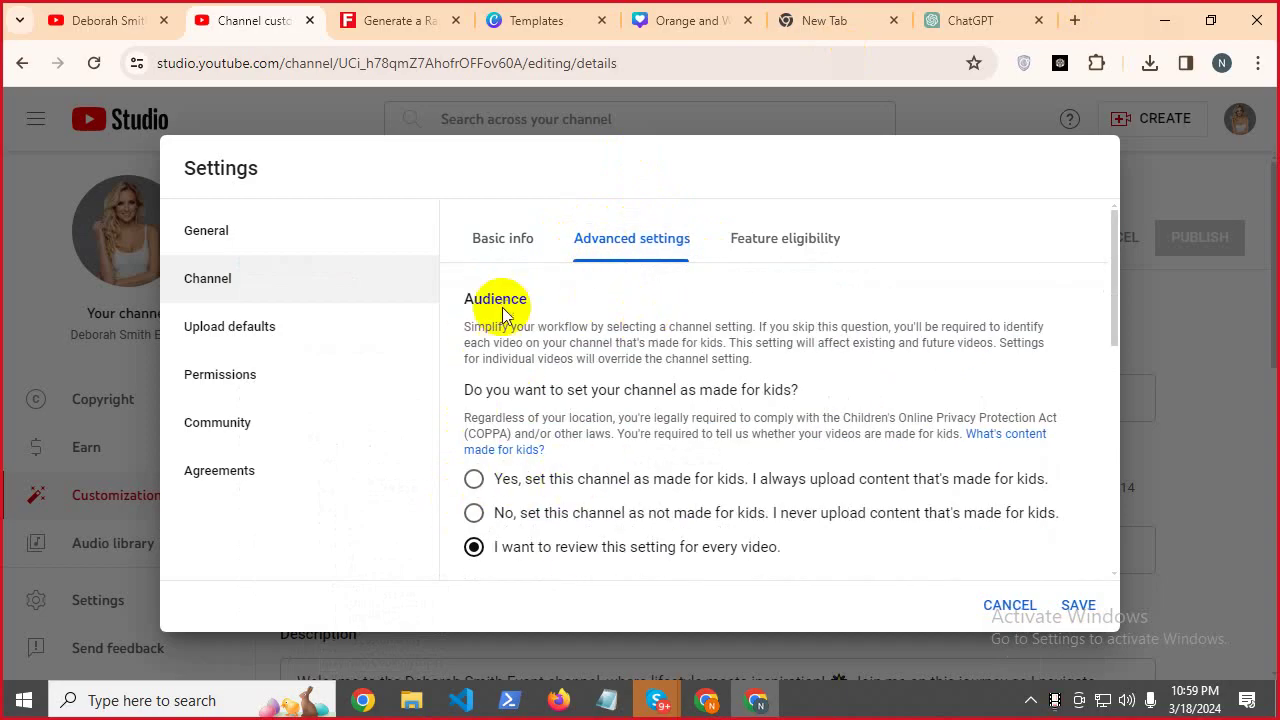
scroll(545, 435, down, 5)
scroll(545, 435, down, 3)
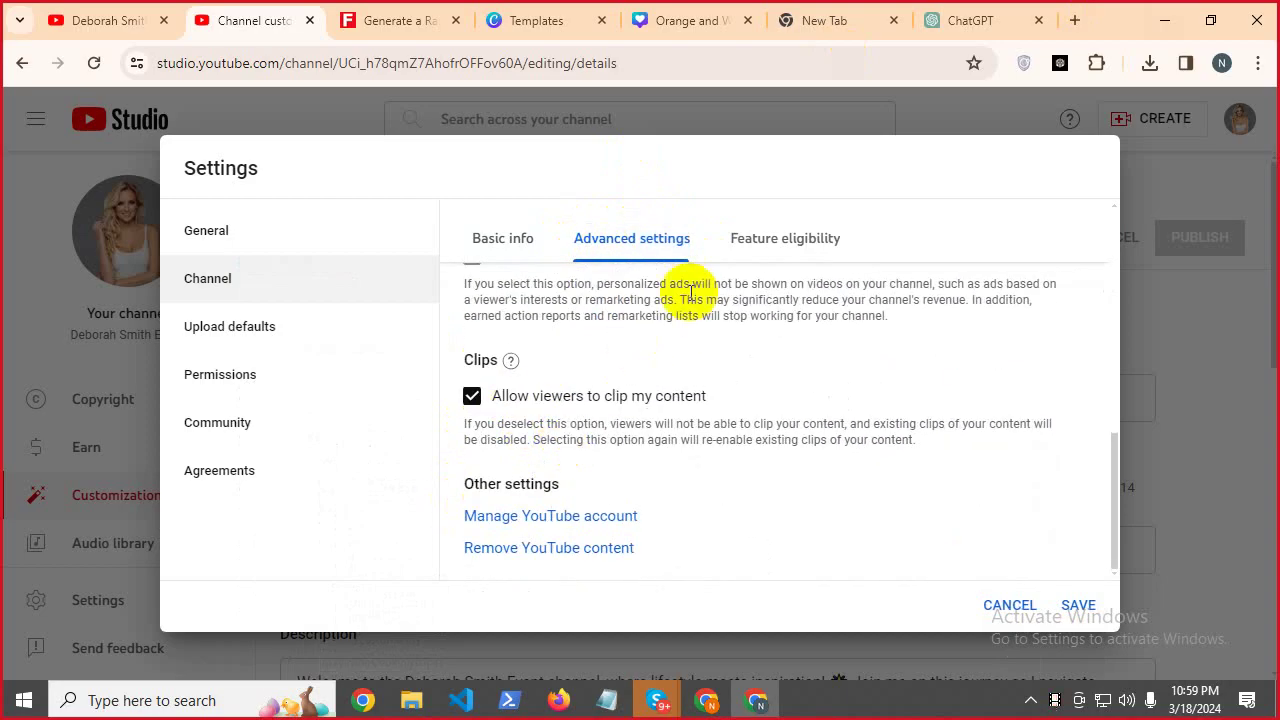
Open the channel's feature eligibility and examine the Intermediate features details, including longer videos and custom thumbnails.
click(779, 241)
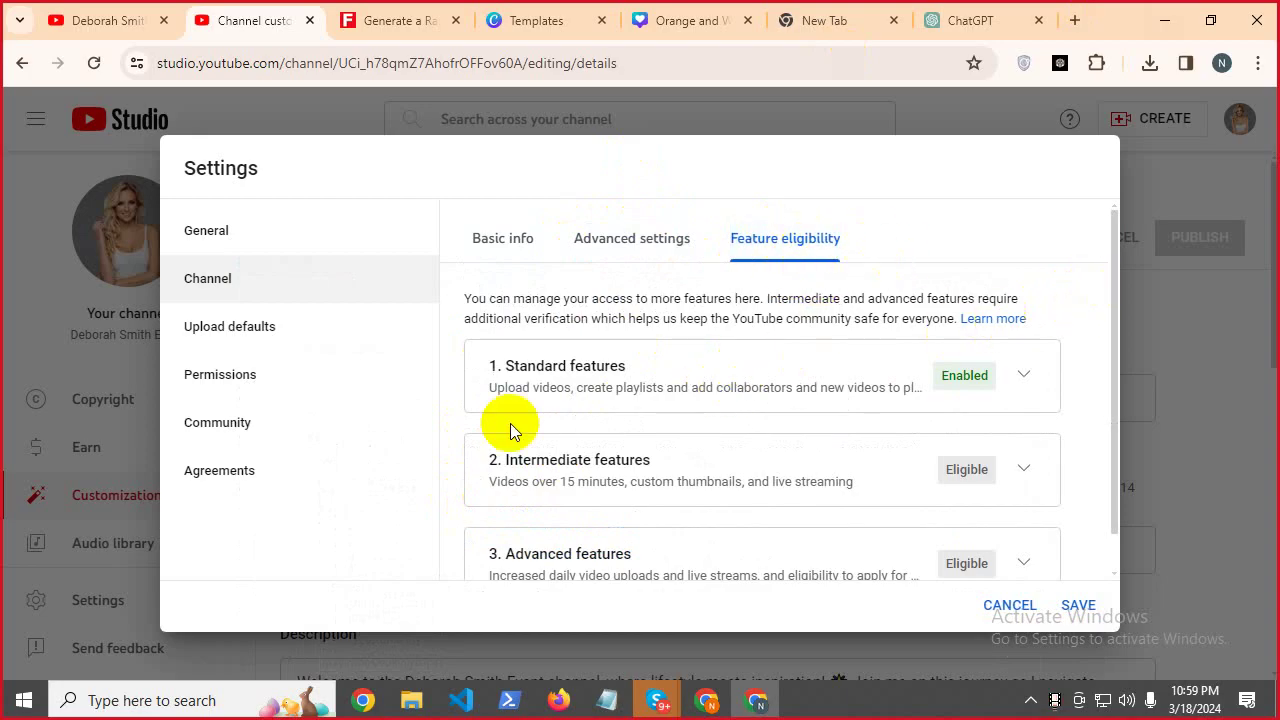
scroll(1104, 316, down, 1)
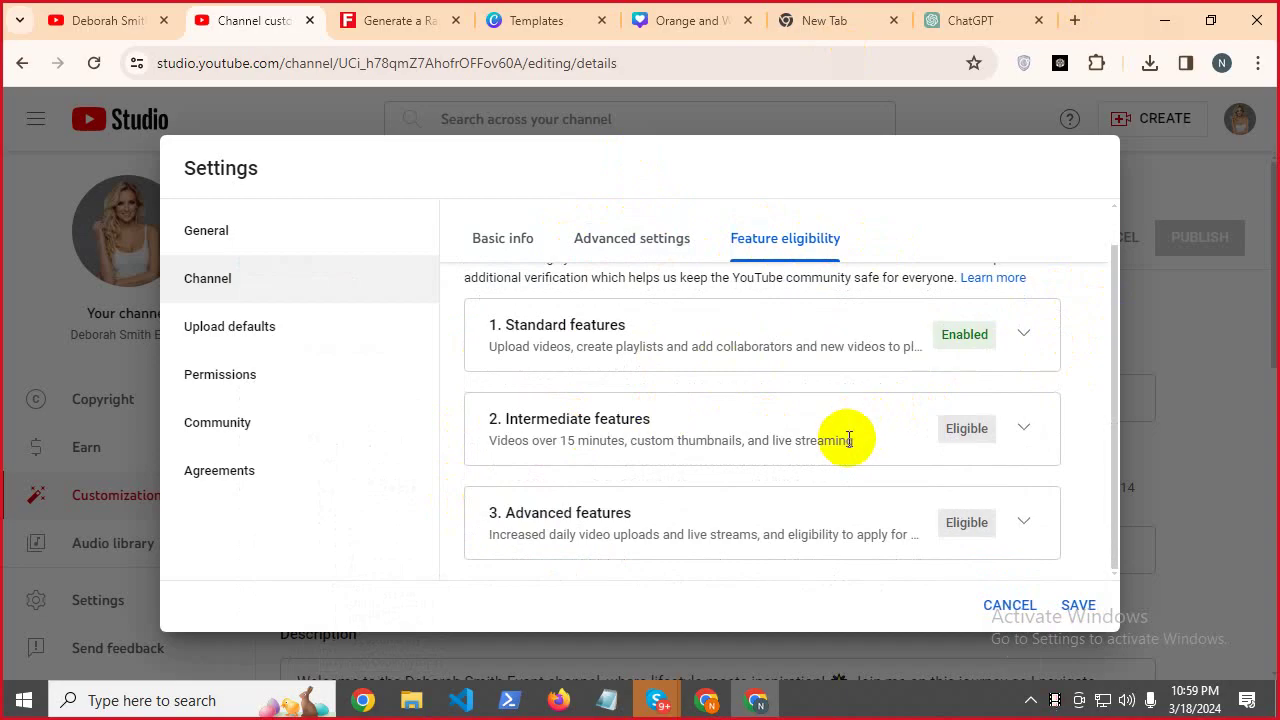
click(1019, 430)
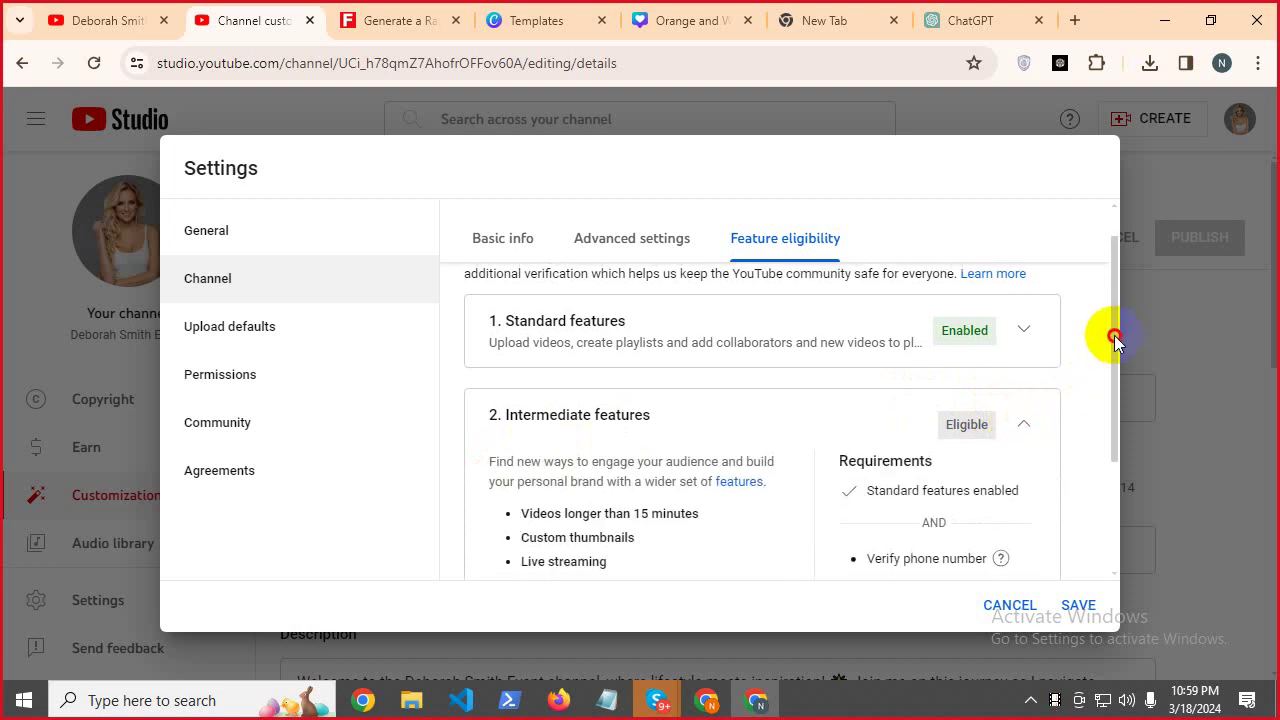
drag(1111, 331, 1117, 400)
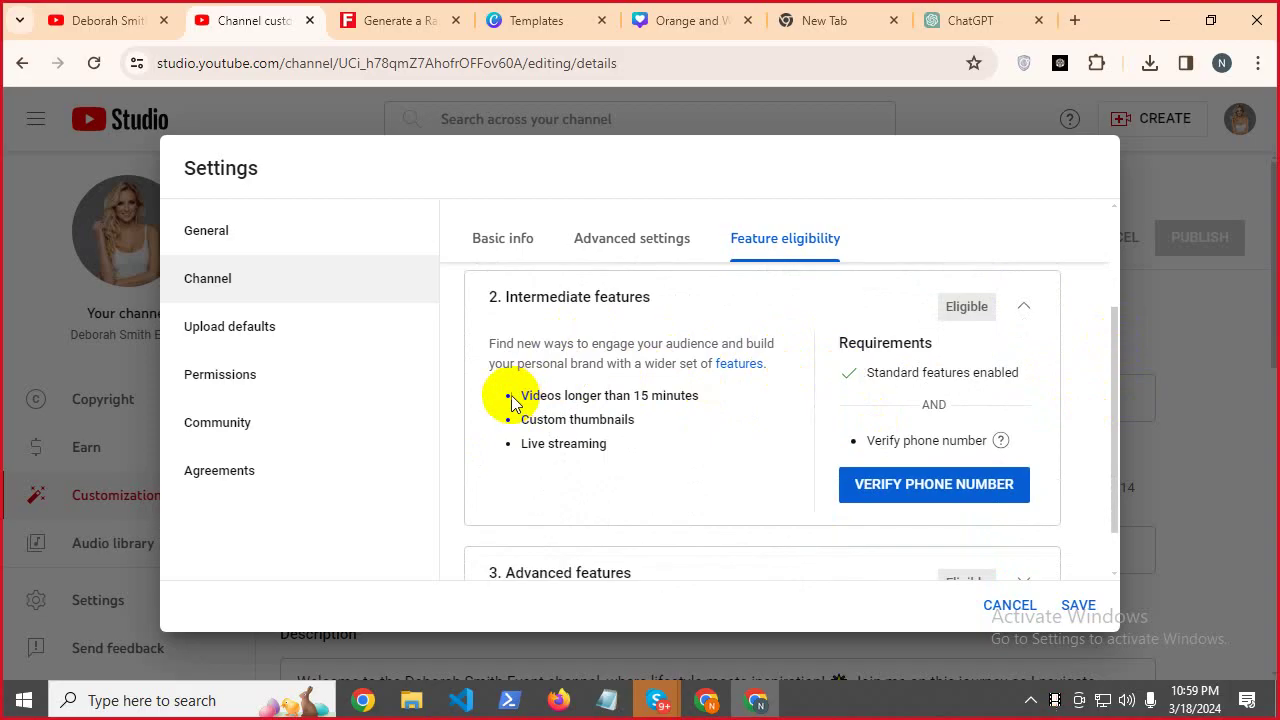
drag(513, 400, 703, 397)
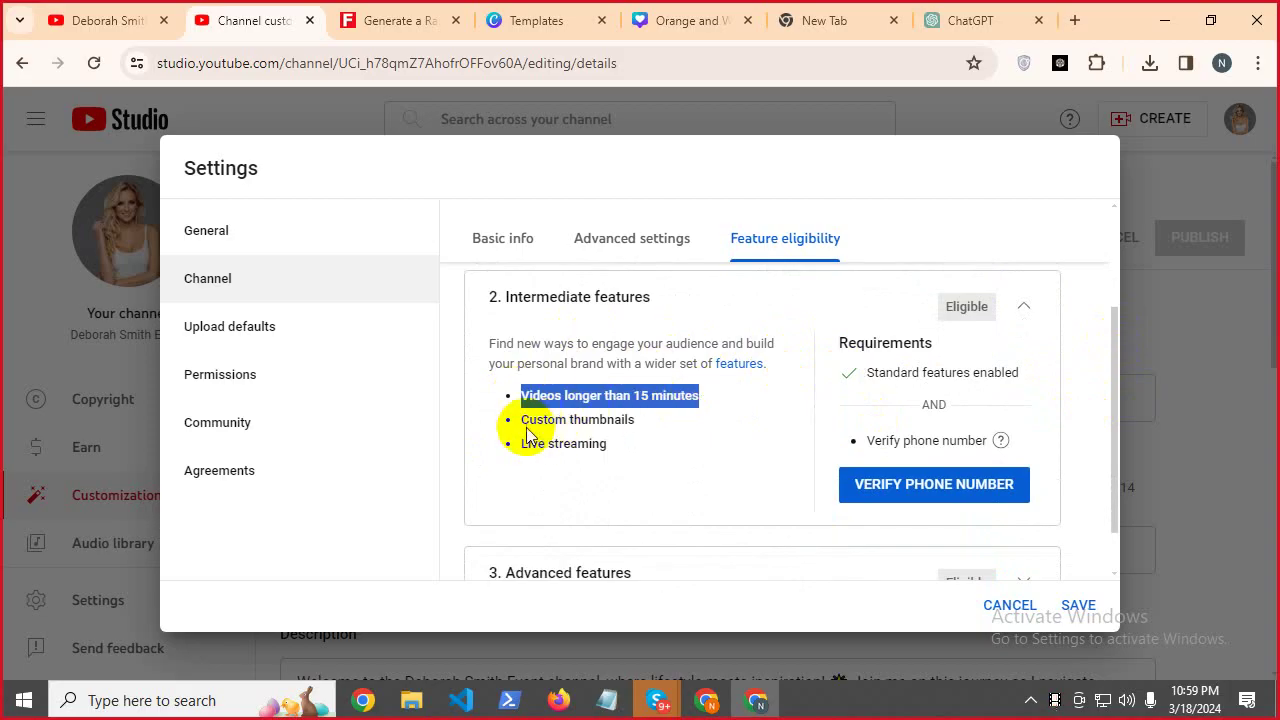
drag(529, 420, 635, 417)
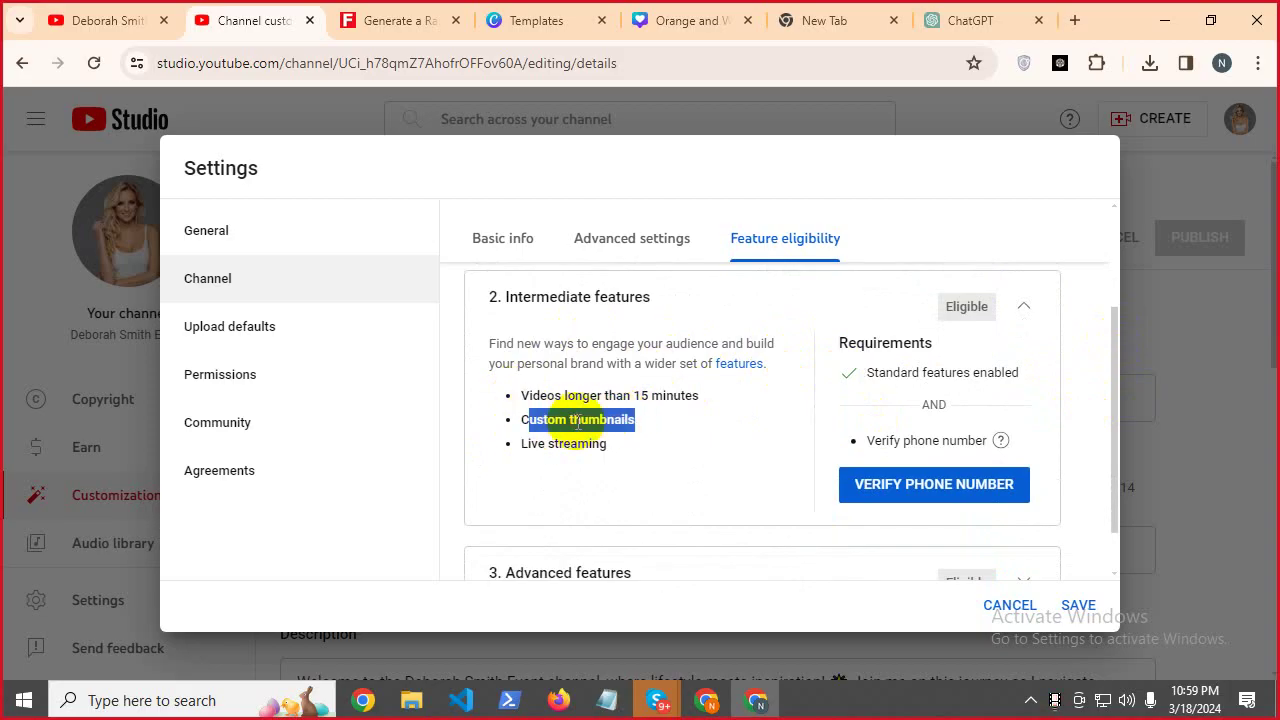
Switch to the tab with the channel's public page and browse YouTube's home, Shorts and Subscriptions pages.
click(90, 20)
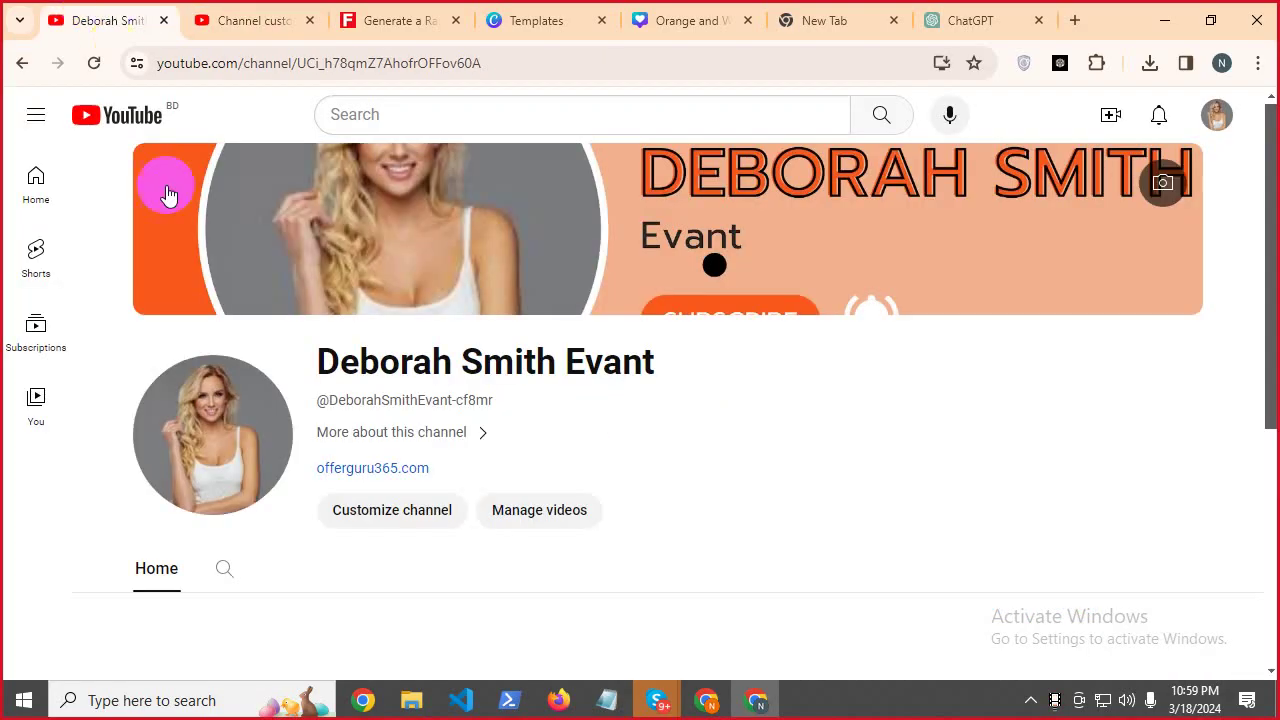
click(108, 131)
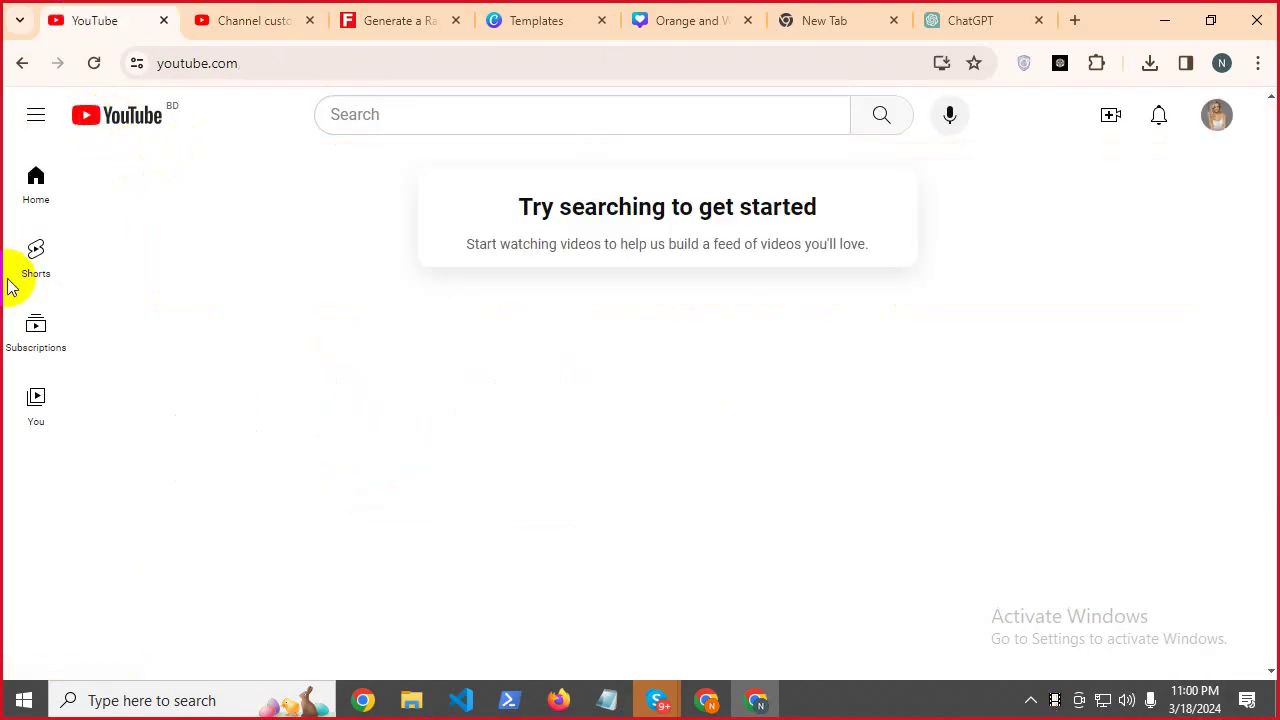
click(35, 332)
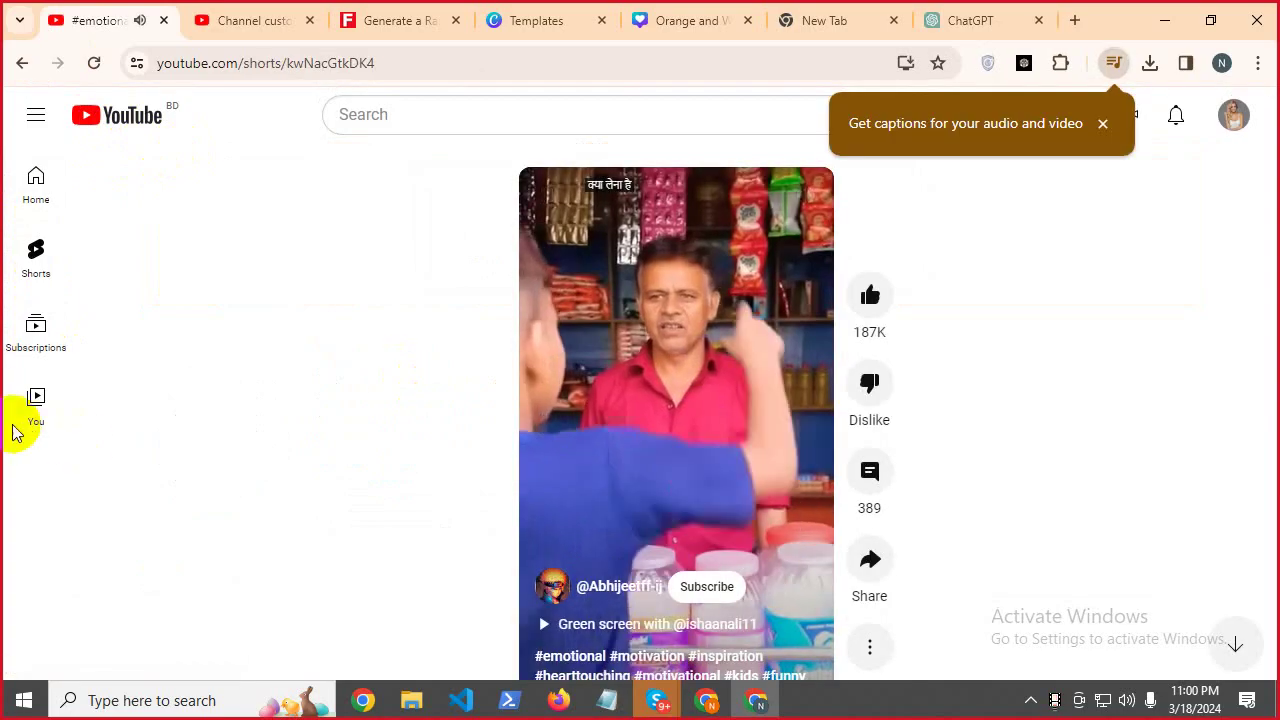
click(35, 333)
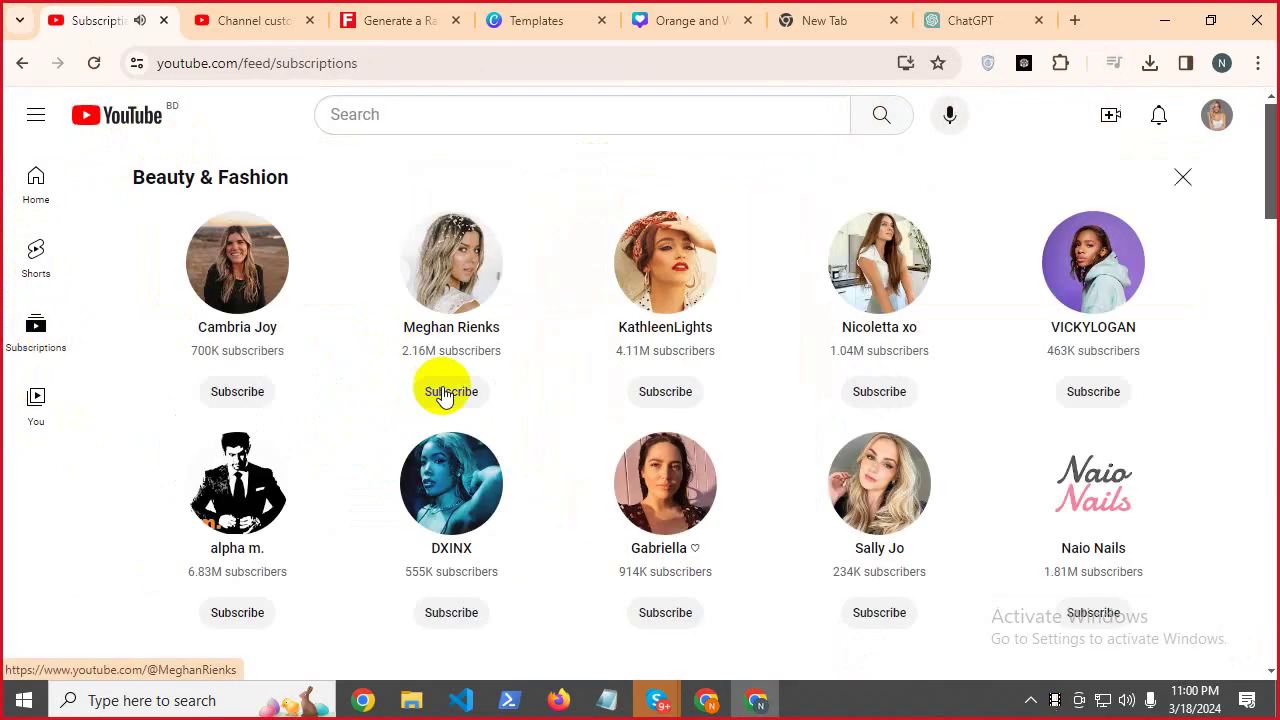
Subscribe to the second channel suggested under Beauty & Fashion and return to the YouTube home page.
click(445, 392)
click(47, 205)
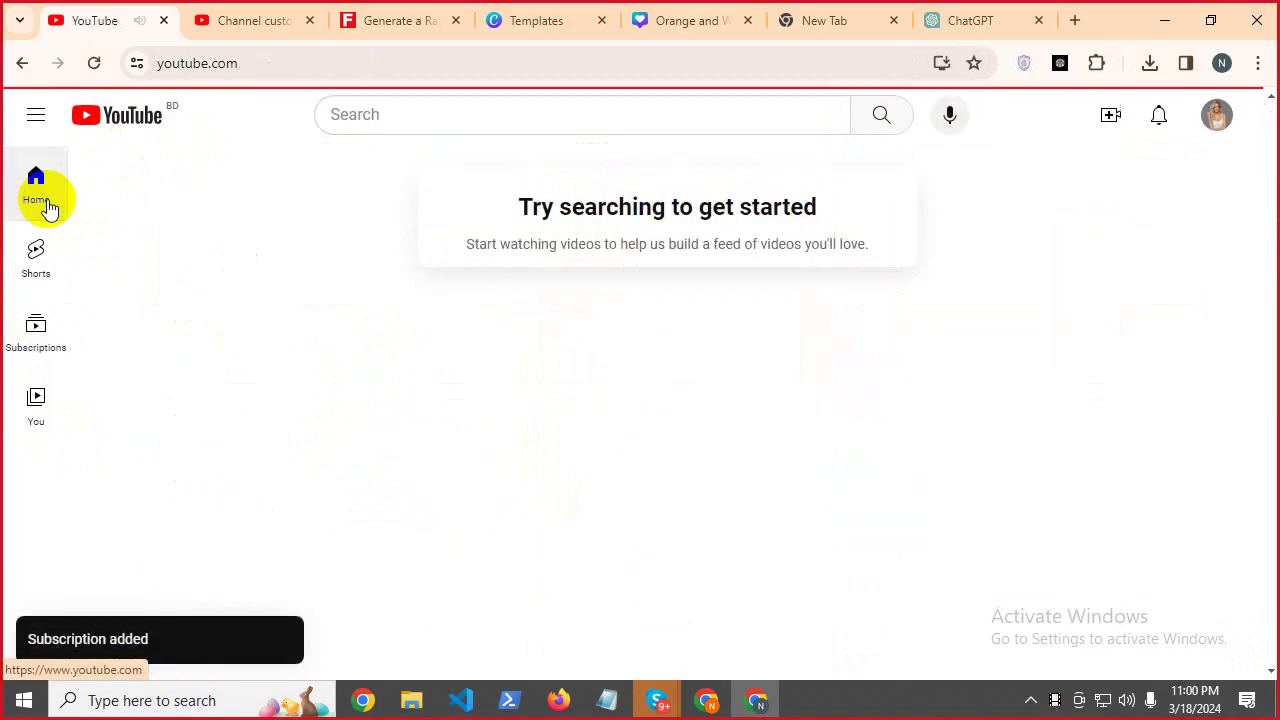
click(44, 200)
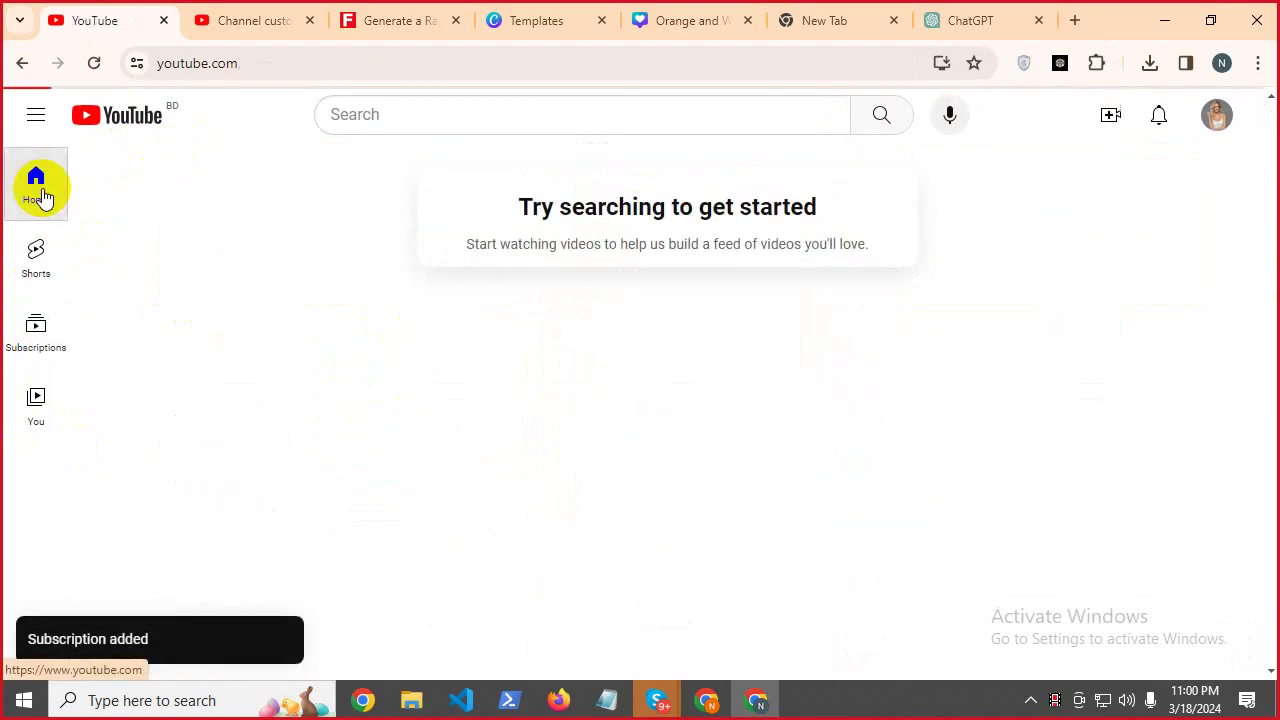
click(36, 255)
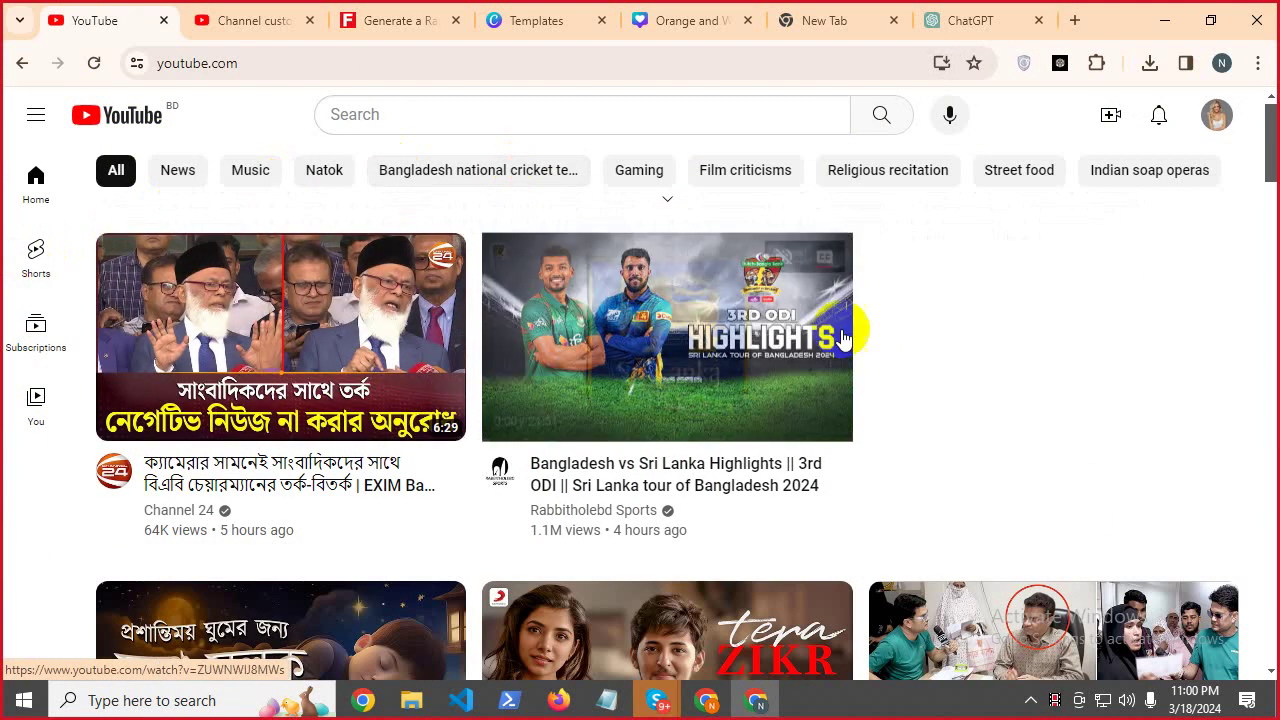
Look through the recommended videos and their thumbnails in the YouTube home feed.
scroll(1133, 307, down, 2)
scroll(809, 314, down, 2)
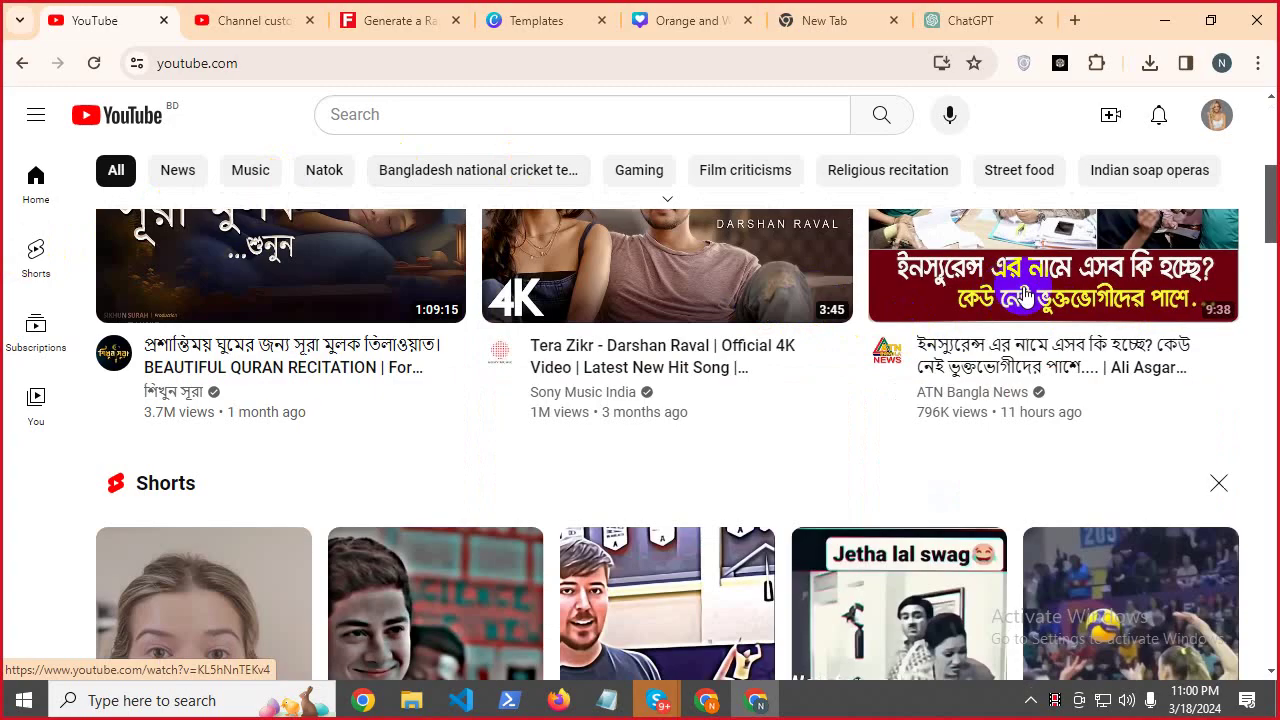
scroll(609, 420, down, 4)
scroll(609, 420, down, 4)
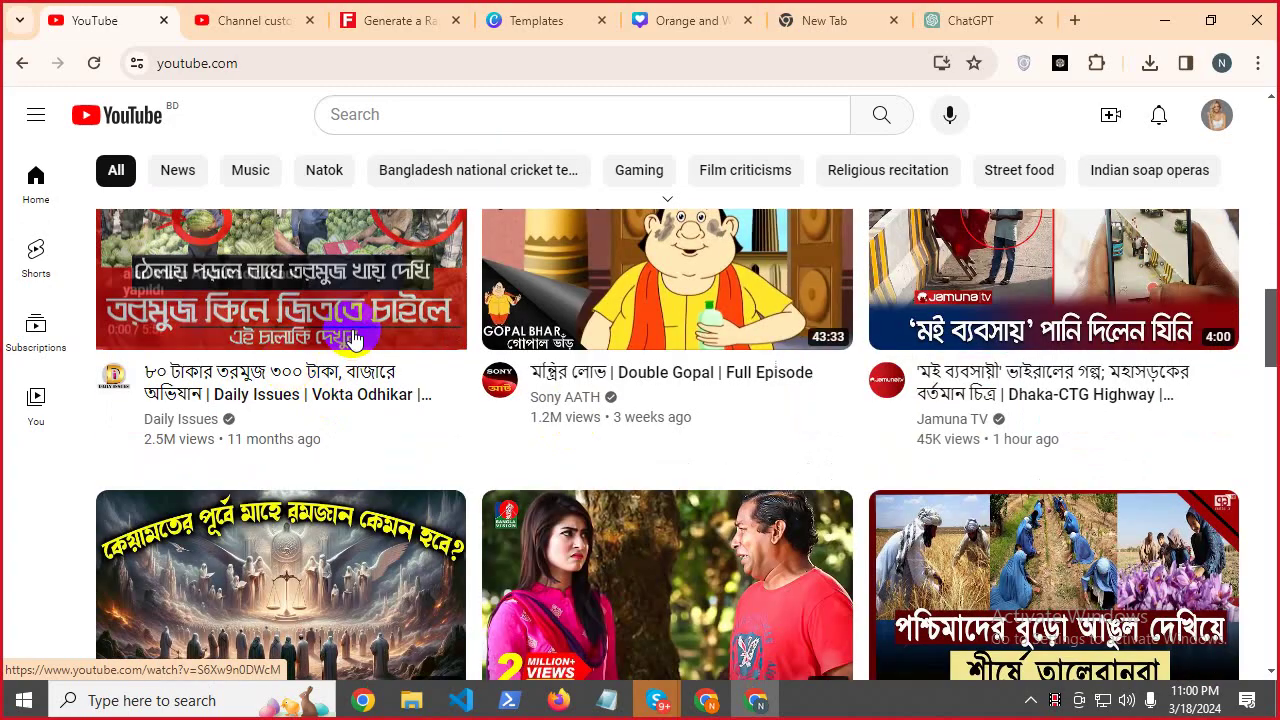
scroll(960, 520, down, 4)
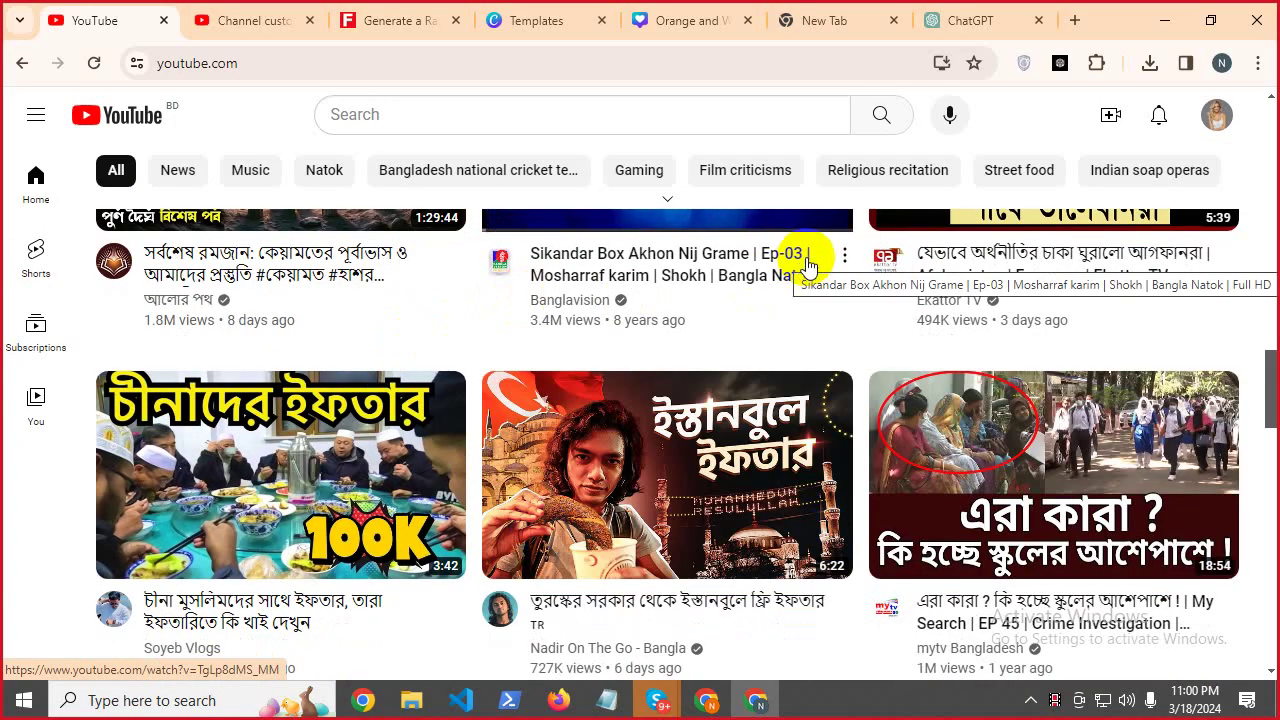
scroll(900, 286, down, 4)
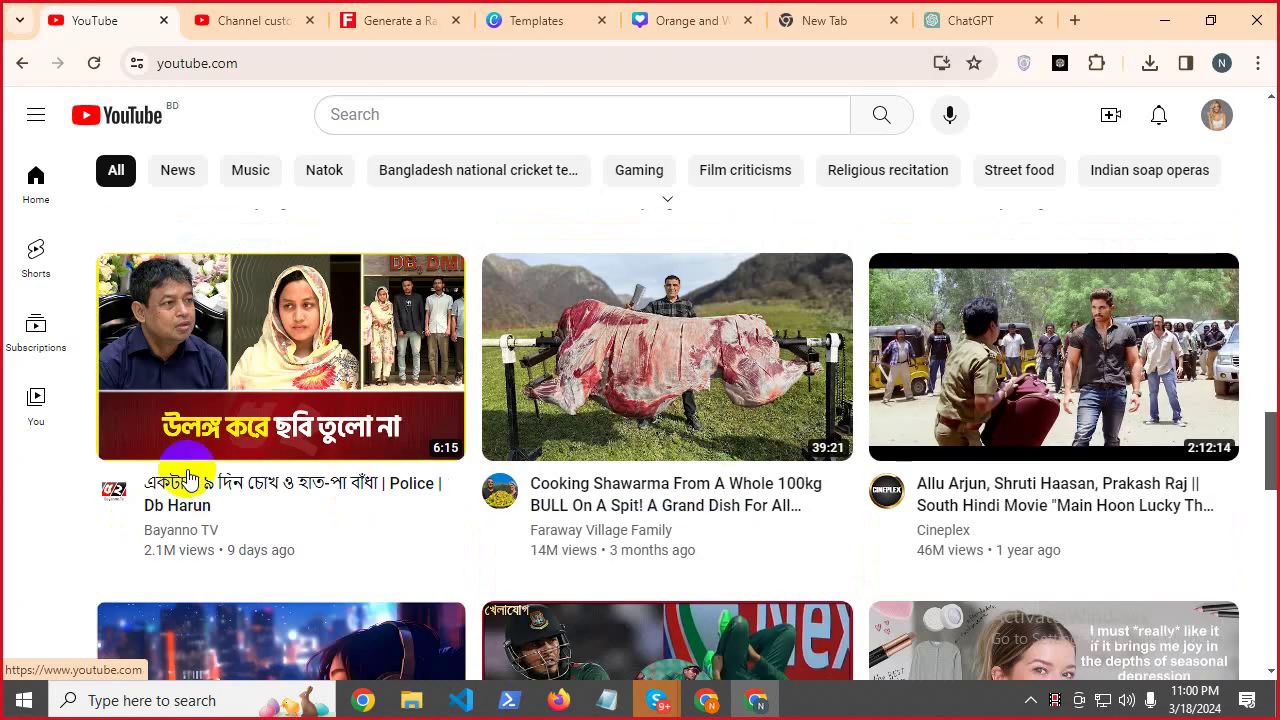
Return to YouTube Studio's feature eligibility settings and examine the Intermediate features list, including custom thumbnails and live streaming.
click(272, 8)
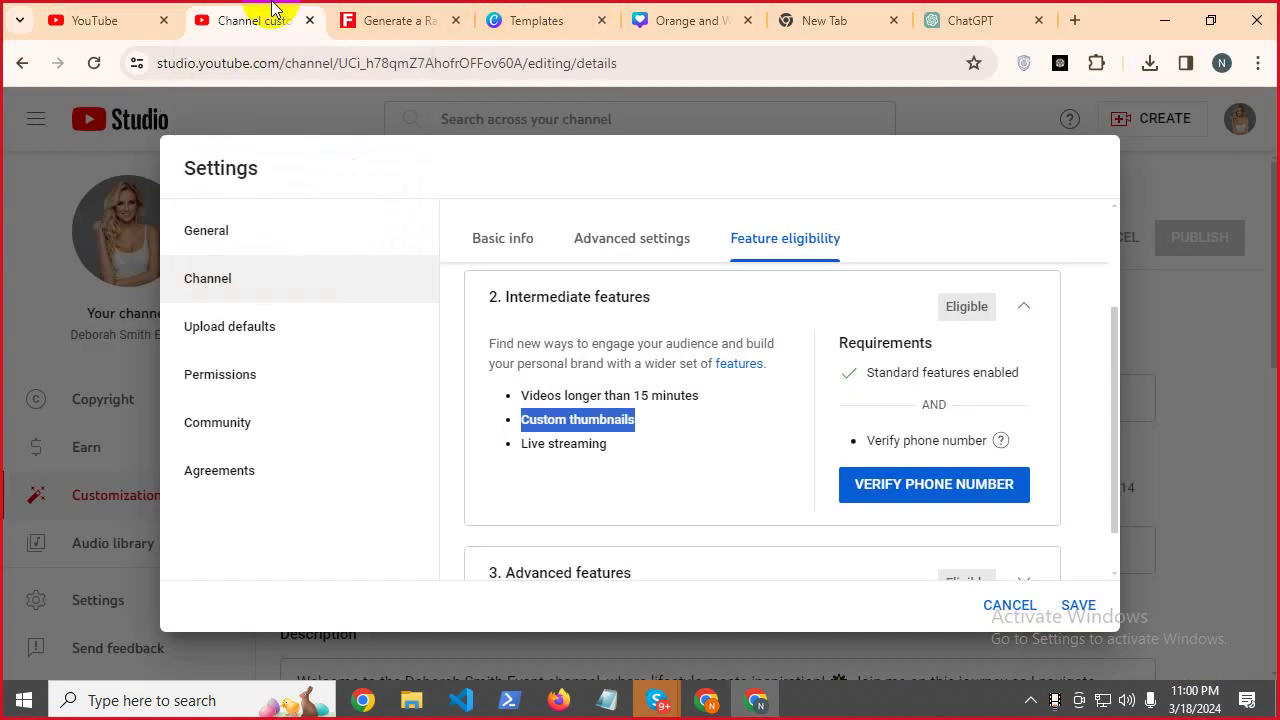
click(660, 442)
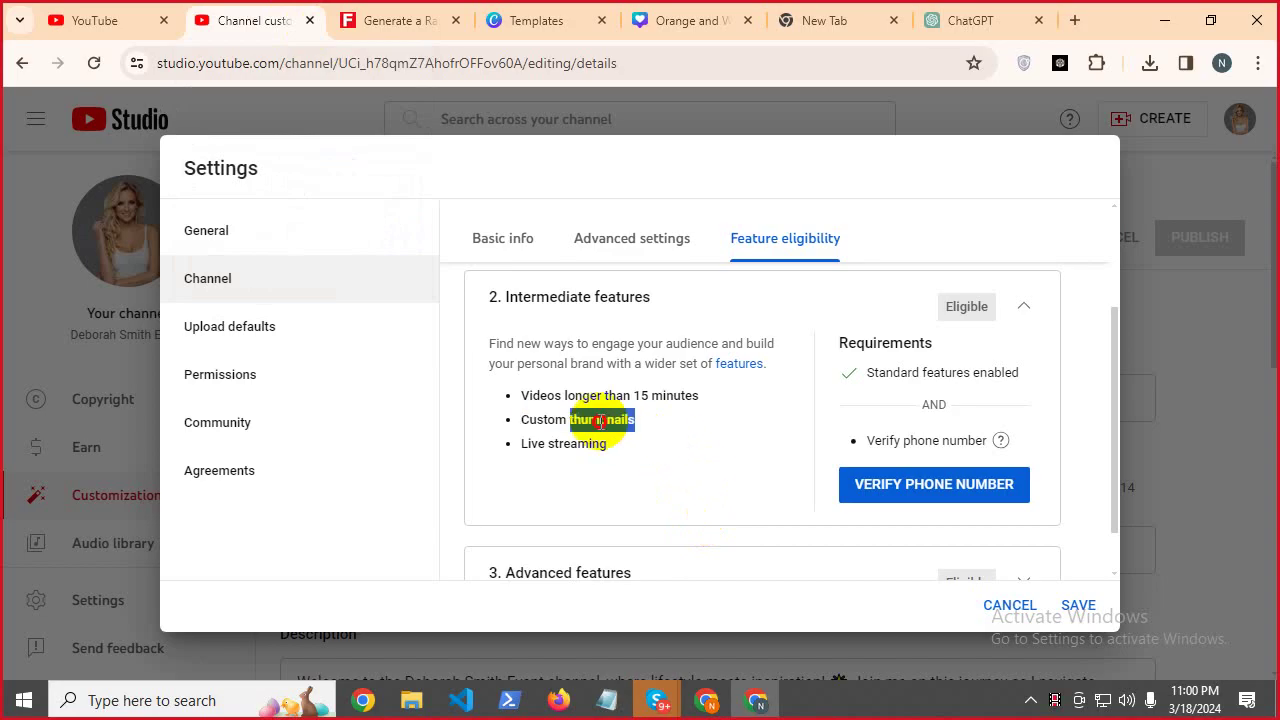
triple_click(600, 421)
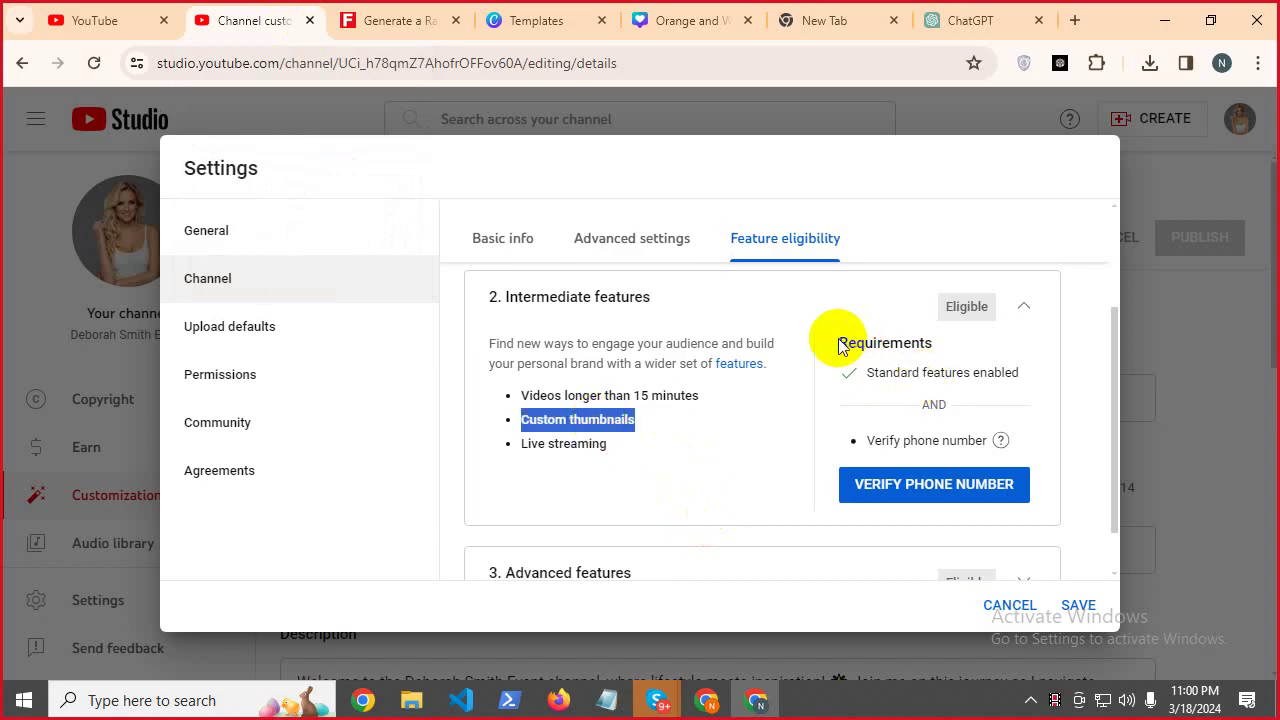
drag(505, 297, 734, 297)
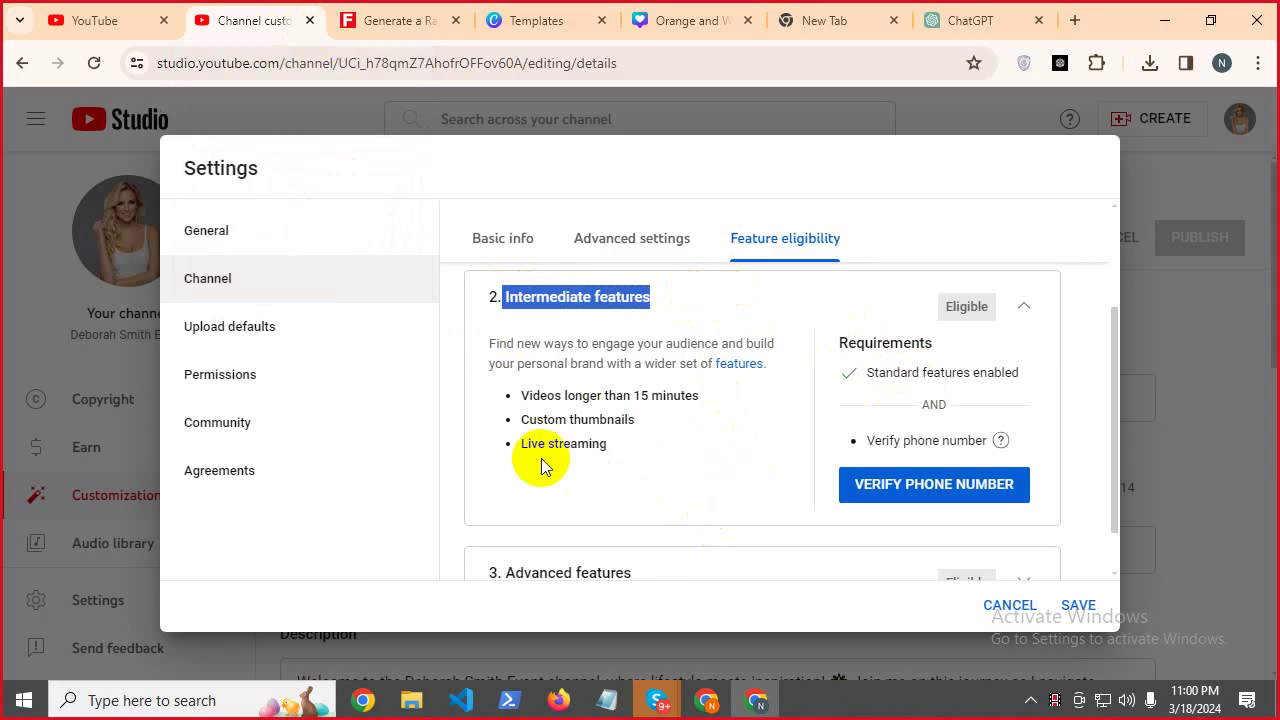
drag(517, 449, 665, 446)
drag(500, 297, 700, 300)
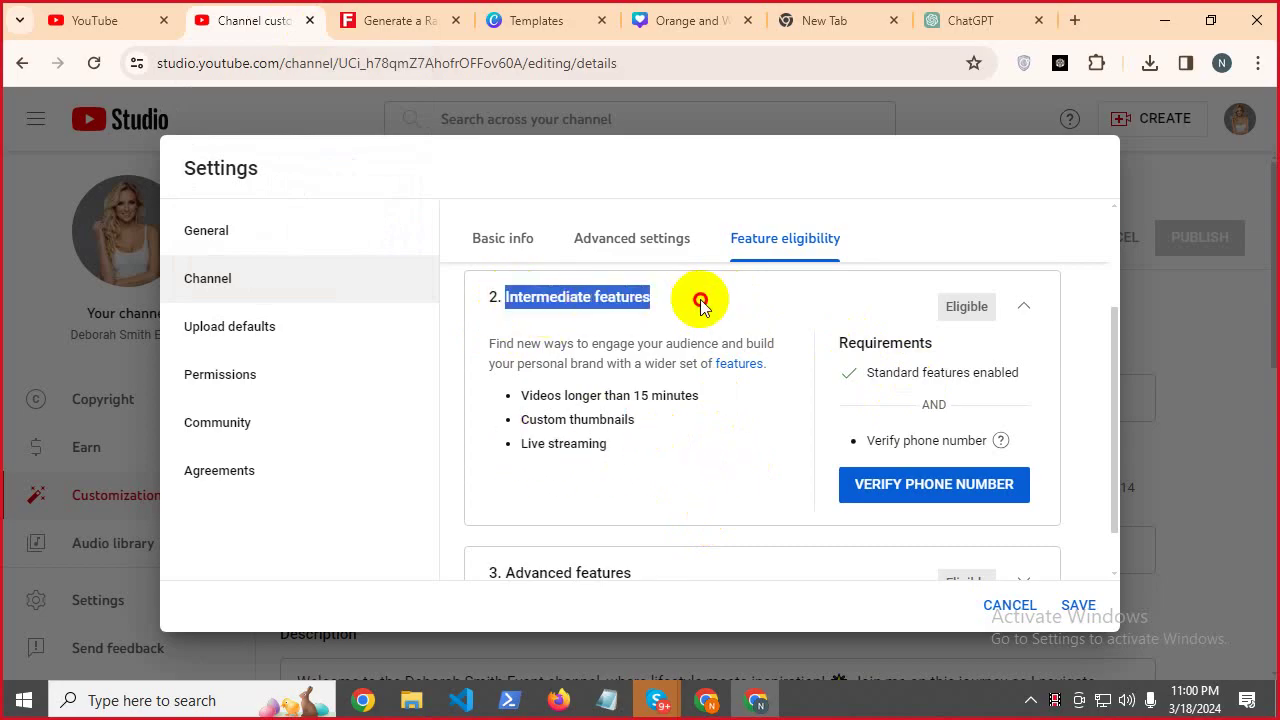
drag(528, 445, 669, 452)
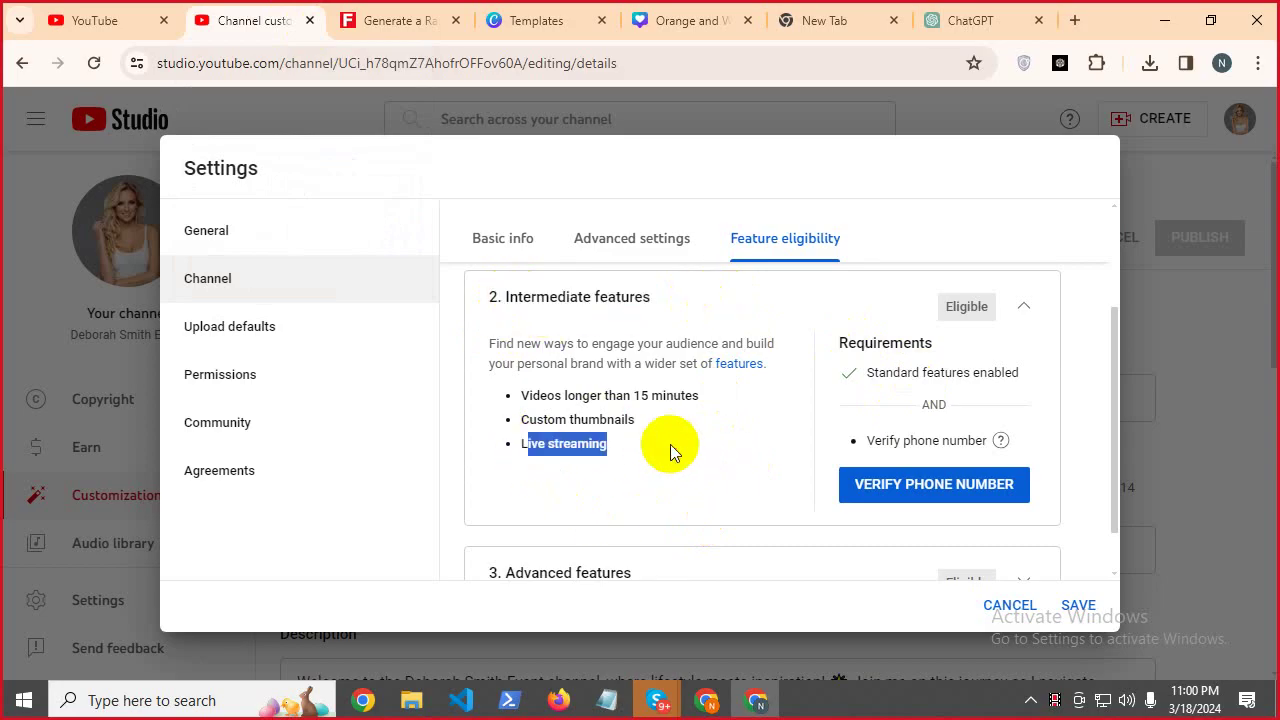
click(691, 439)
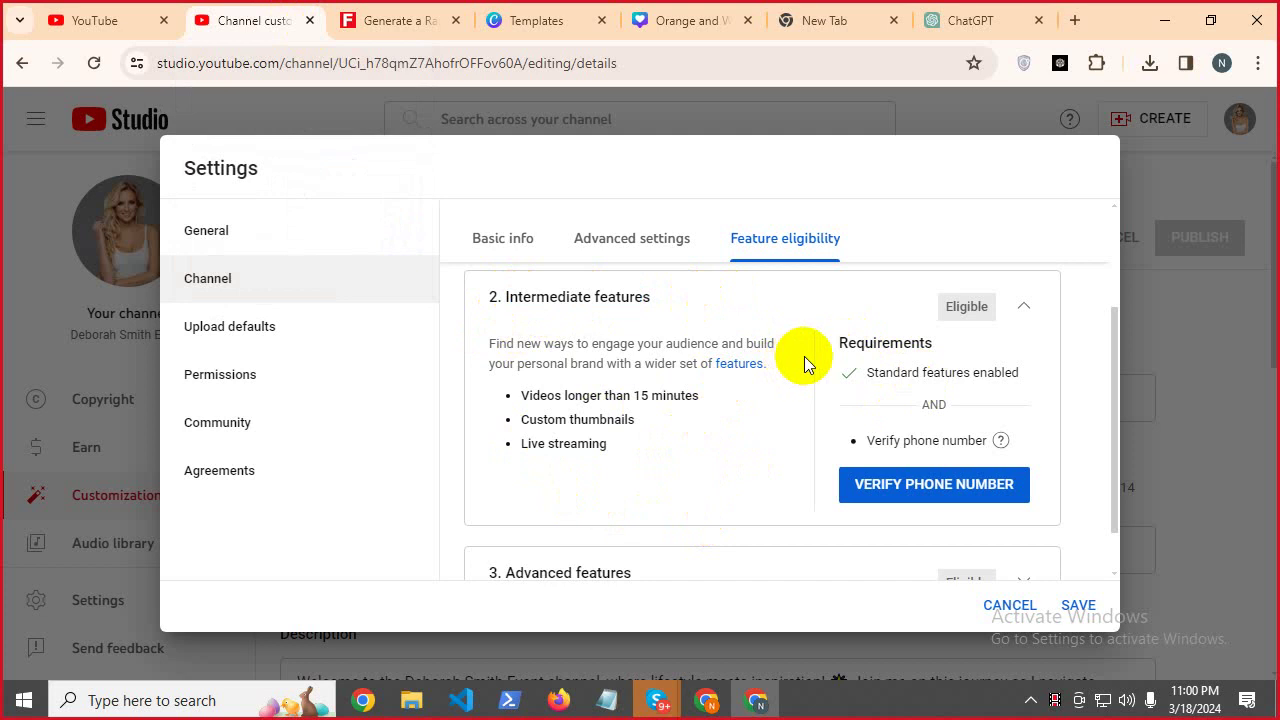
View the phone number verification page for the Intermediate features, close it, and collapse the Intermediate features details.
click(911, 488)
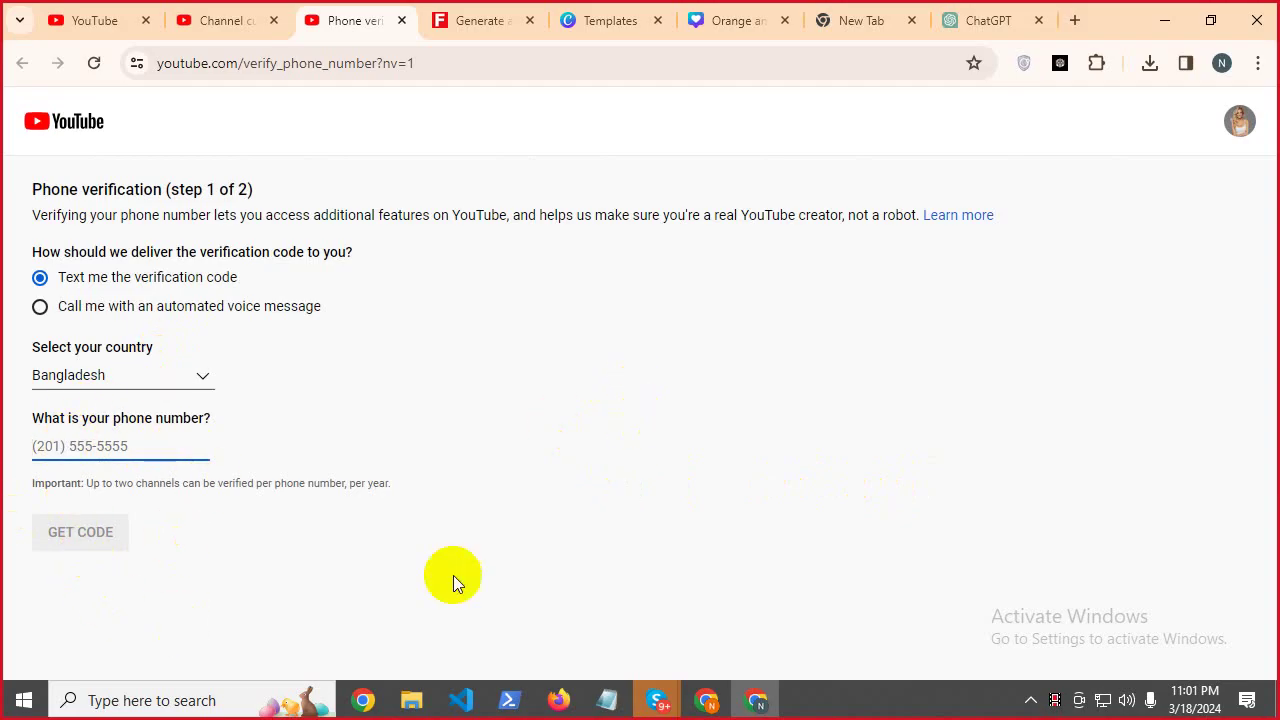
click(400, 26)
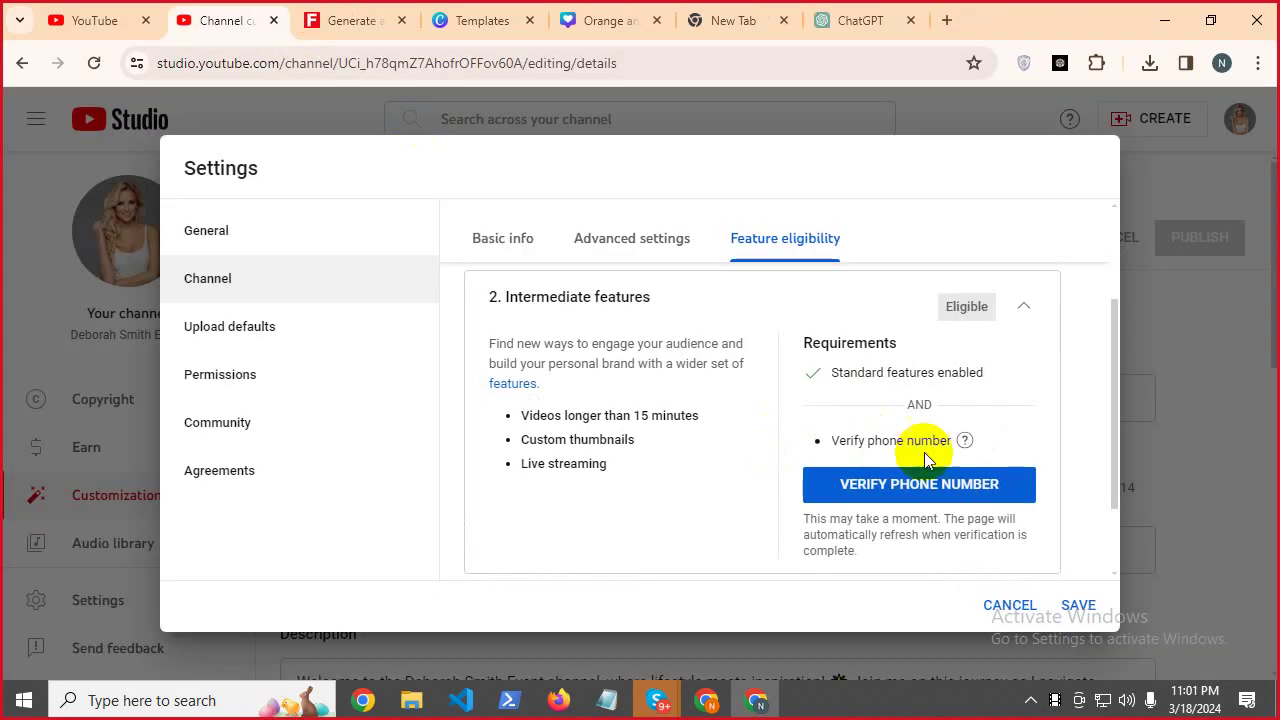
click(1024, 310)
Expand the Advanced features and examine their access requirements: video verification, valid ID and channel history.
scroll(766, 449, down, 1)
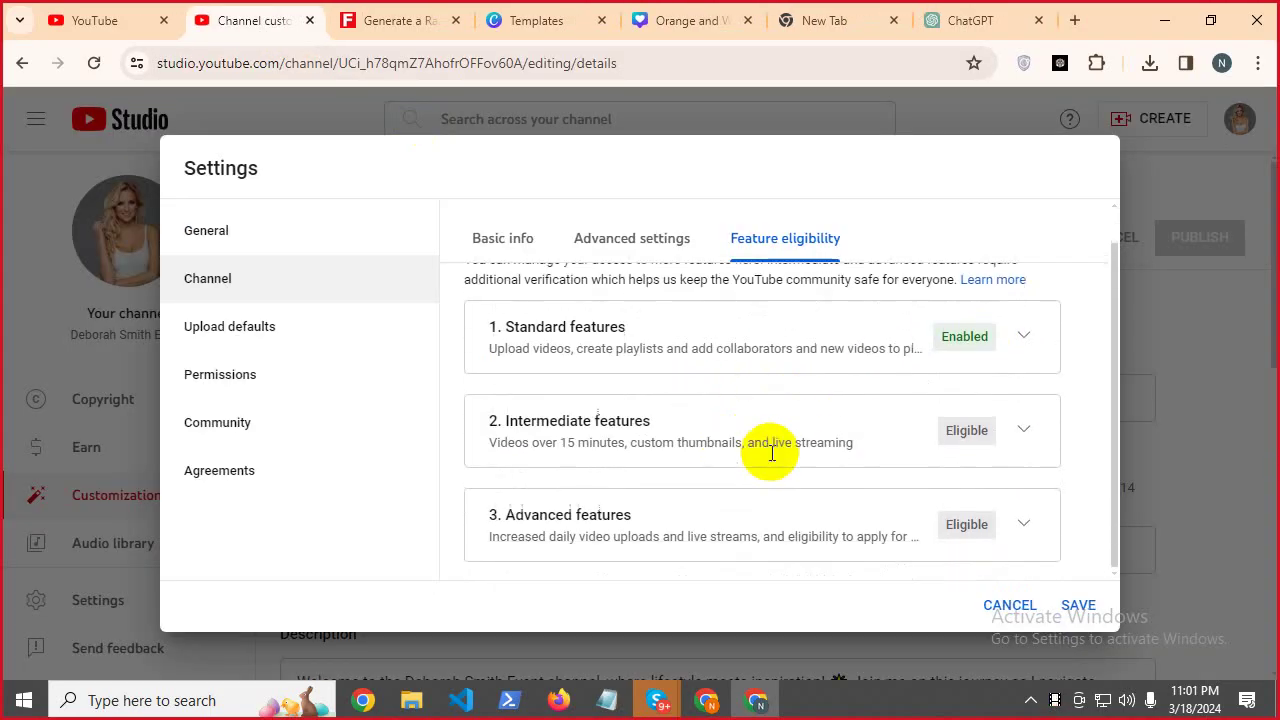
click(1025, 525)
scroll(735, 486, down, 3)
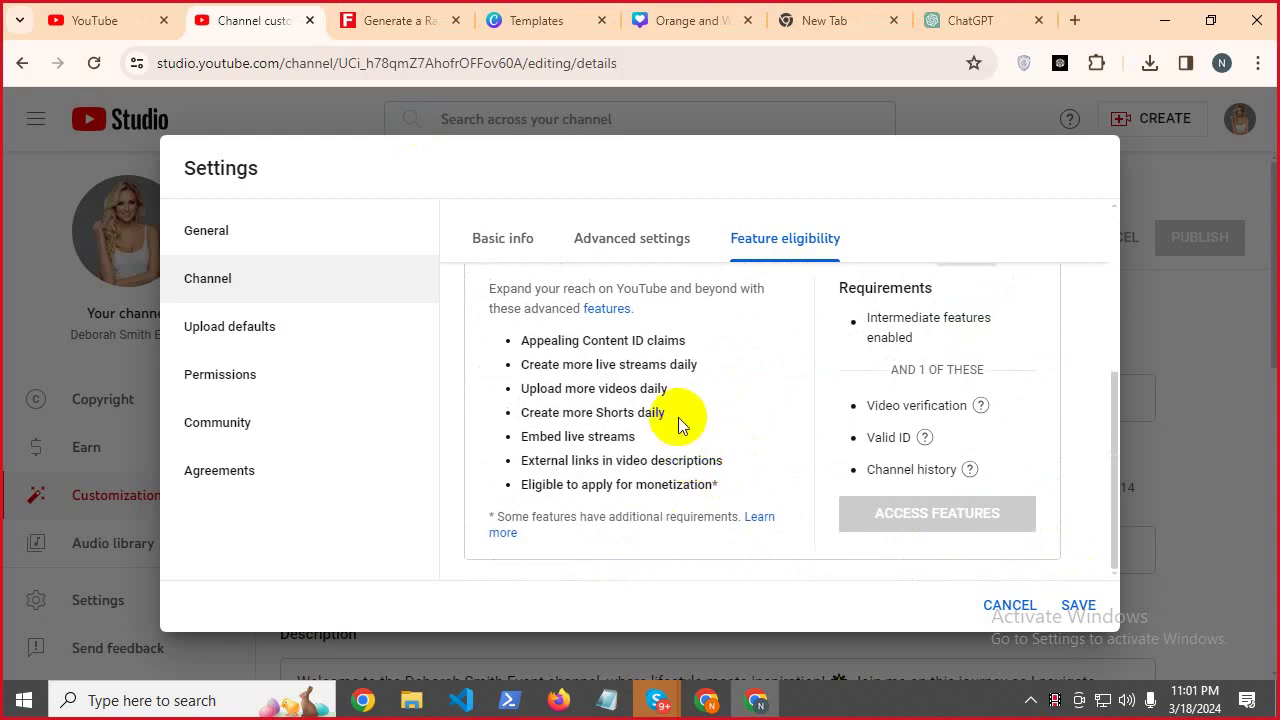
drag(853, 408, 978, 415)
mouse_move(922, 442)
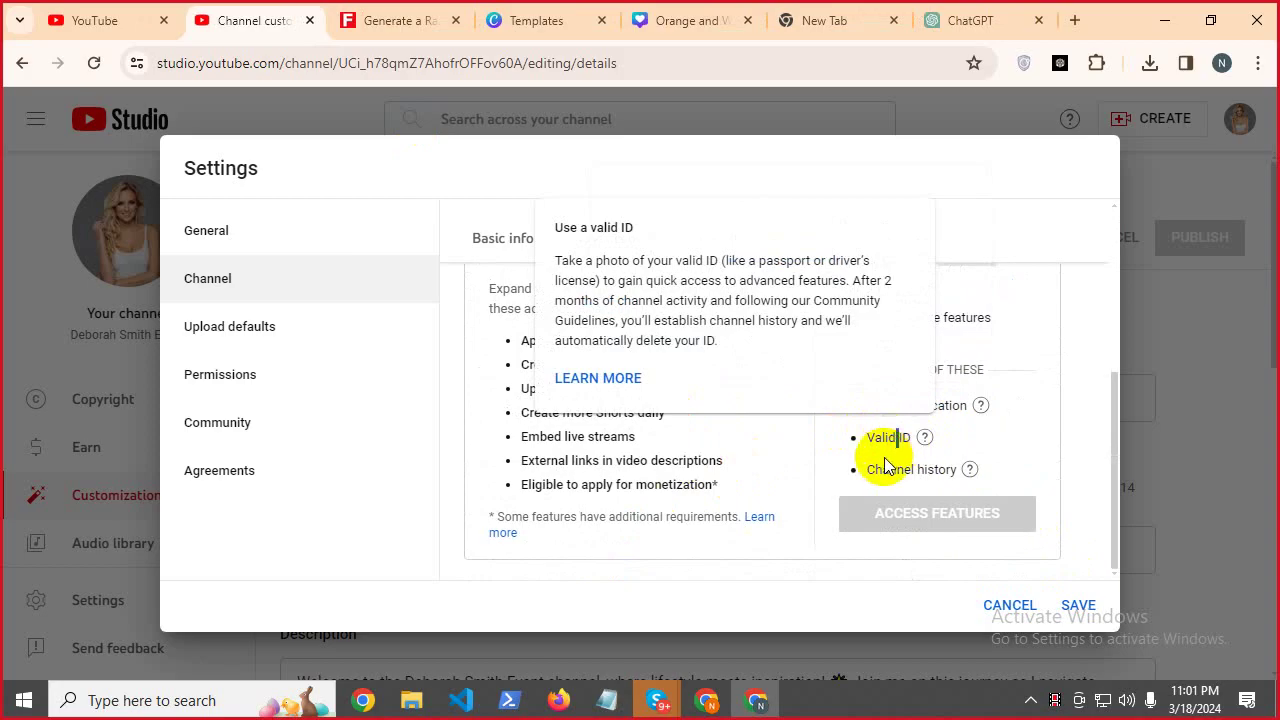
mouse_move(872, 467)
drag(869, 469, 966, 477)
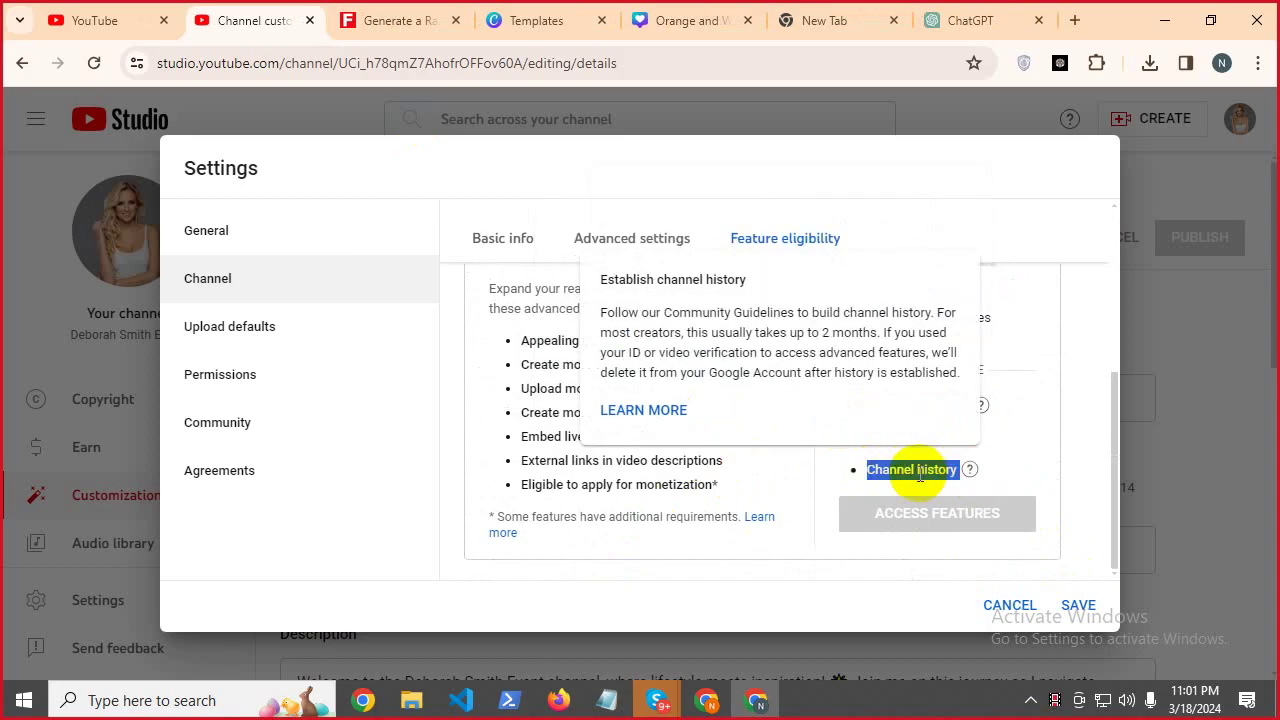
click(651, 500)
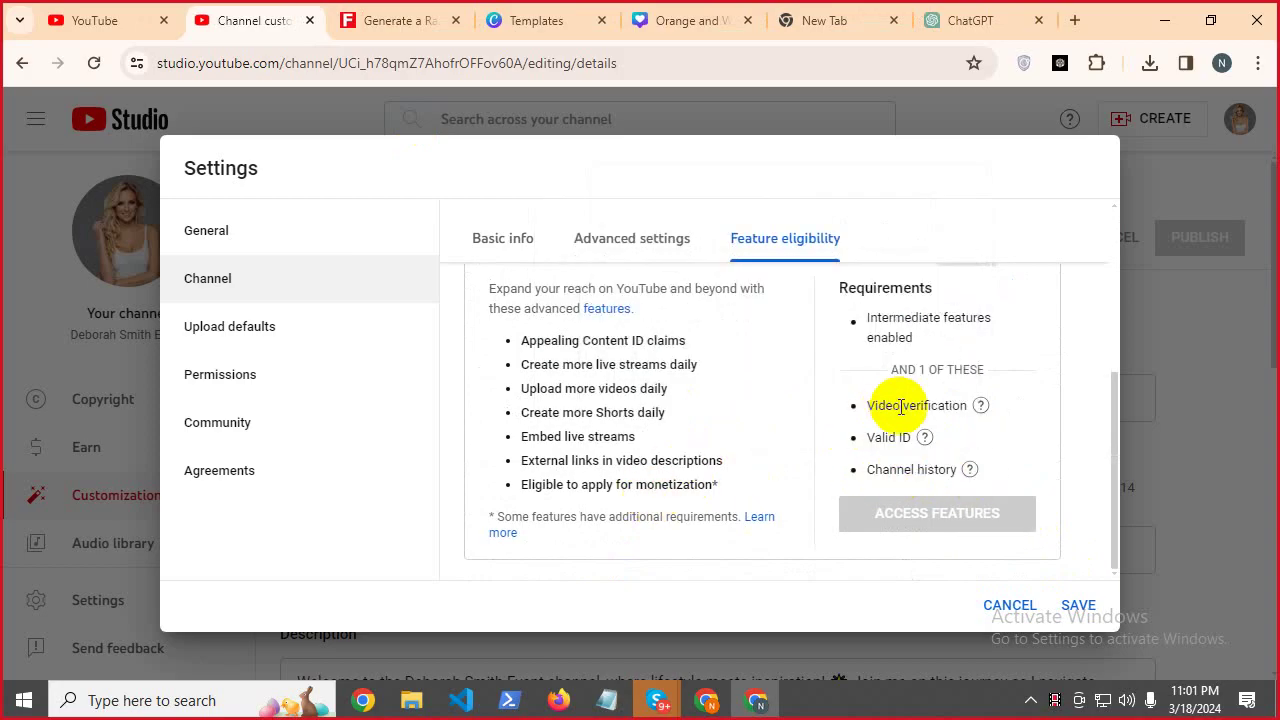
drag(866, 418, 966, 406)
mouse_move(855, 467)
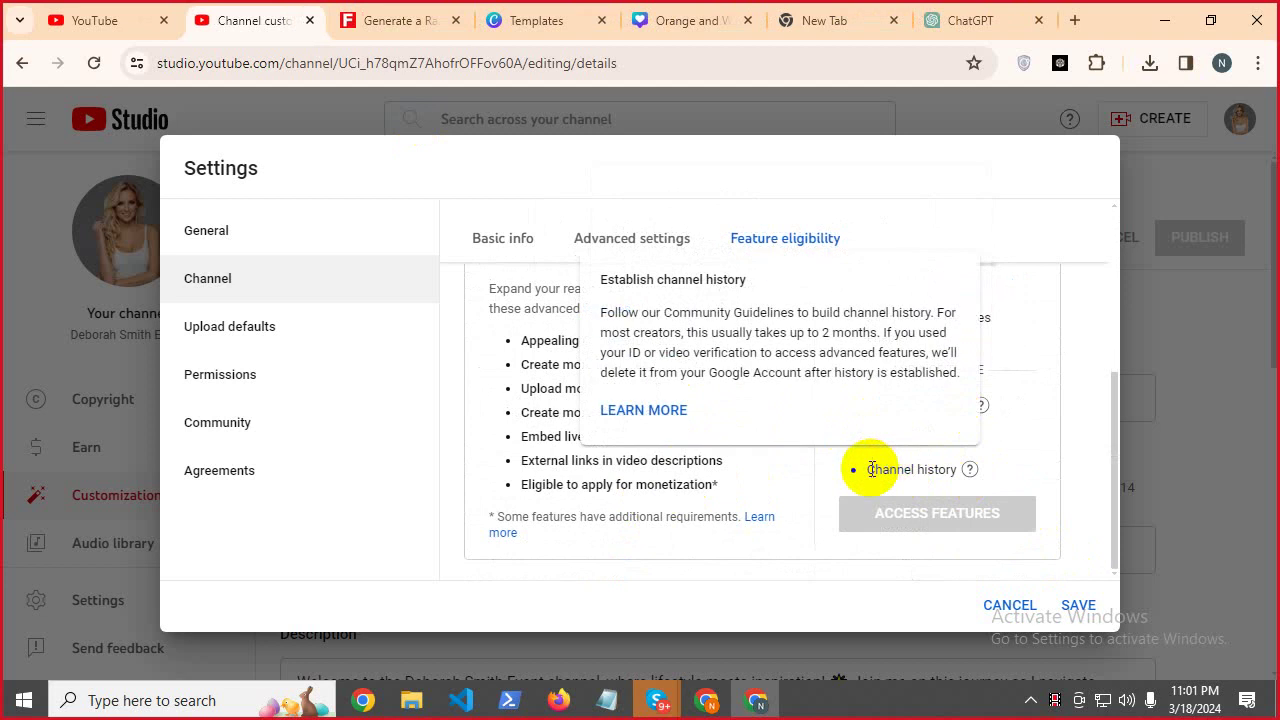
drag(855, 467, 973, 477)
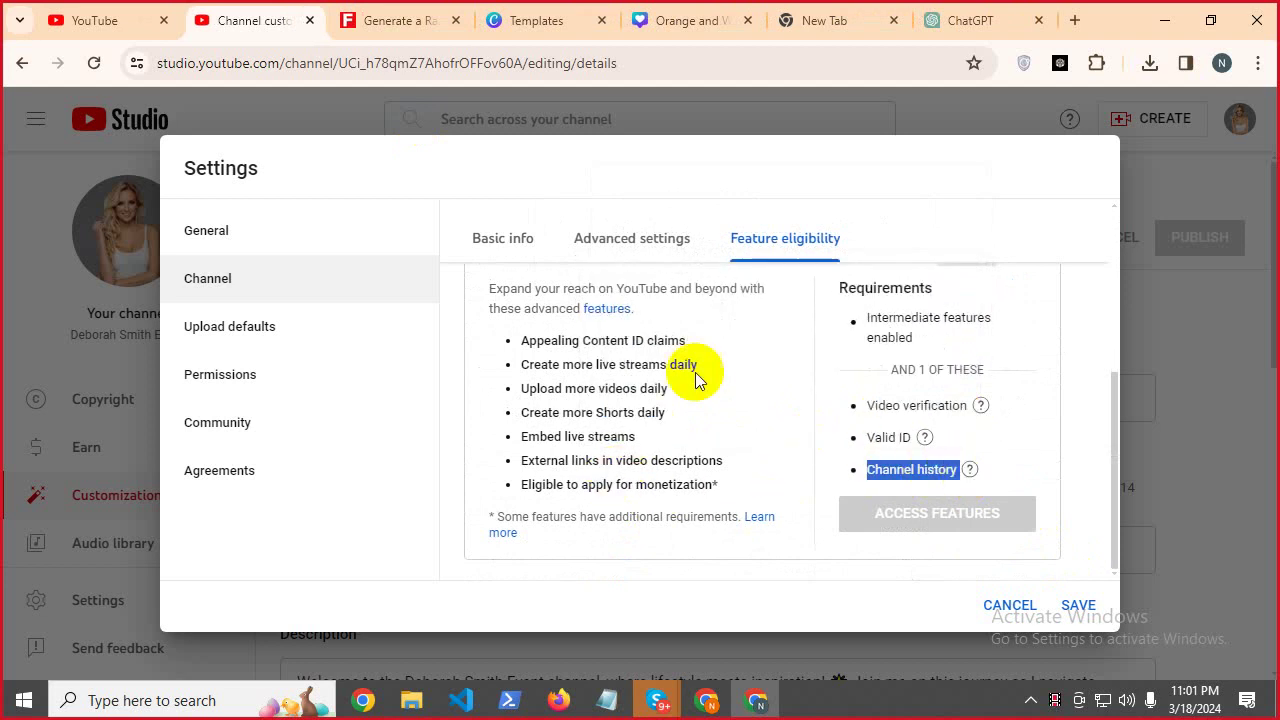
Compare the three feature tiers and review the Advanced features' Valid ID and Channel history requirements again.
scroll(841, 421, up, 5)
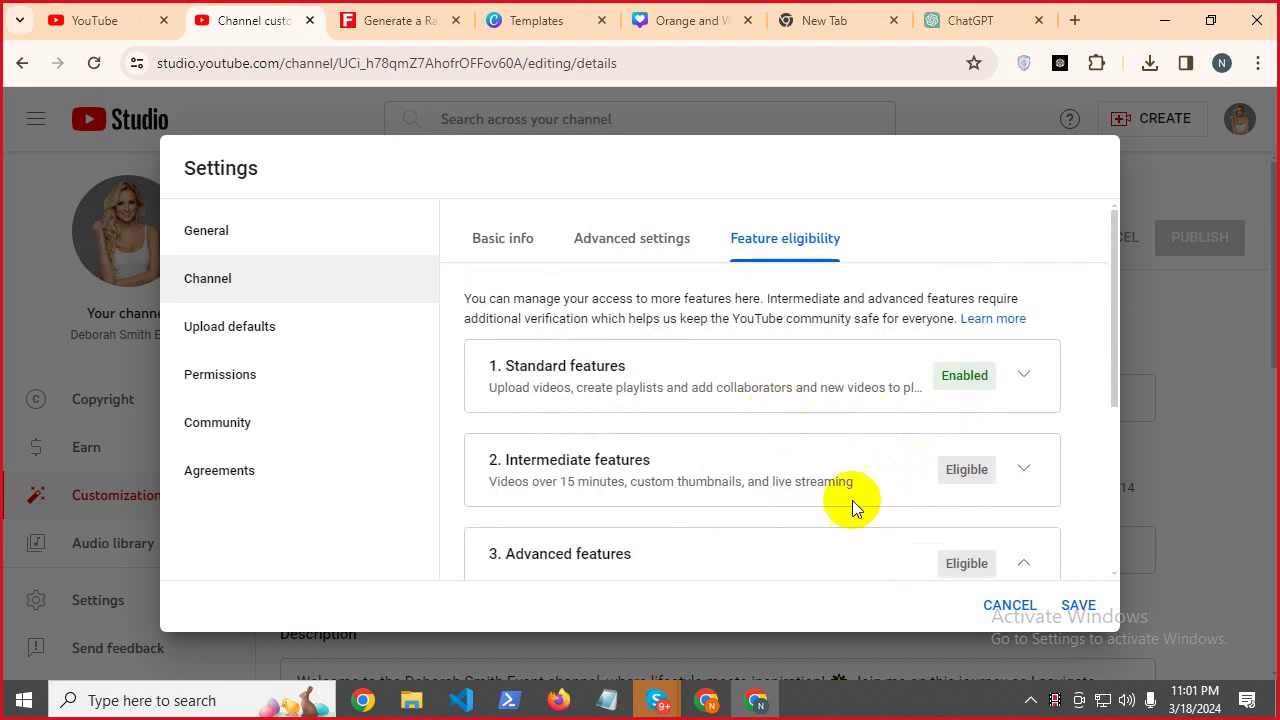
scroll(852, 500, down, 5)
click(922, 466)
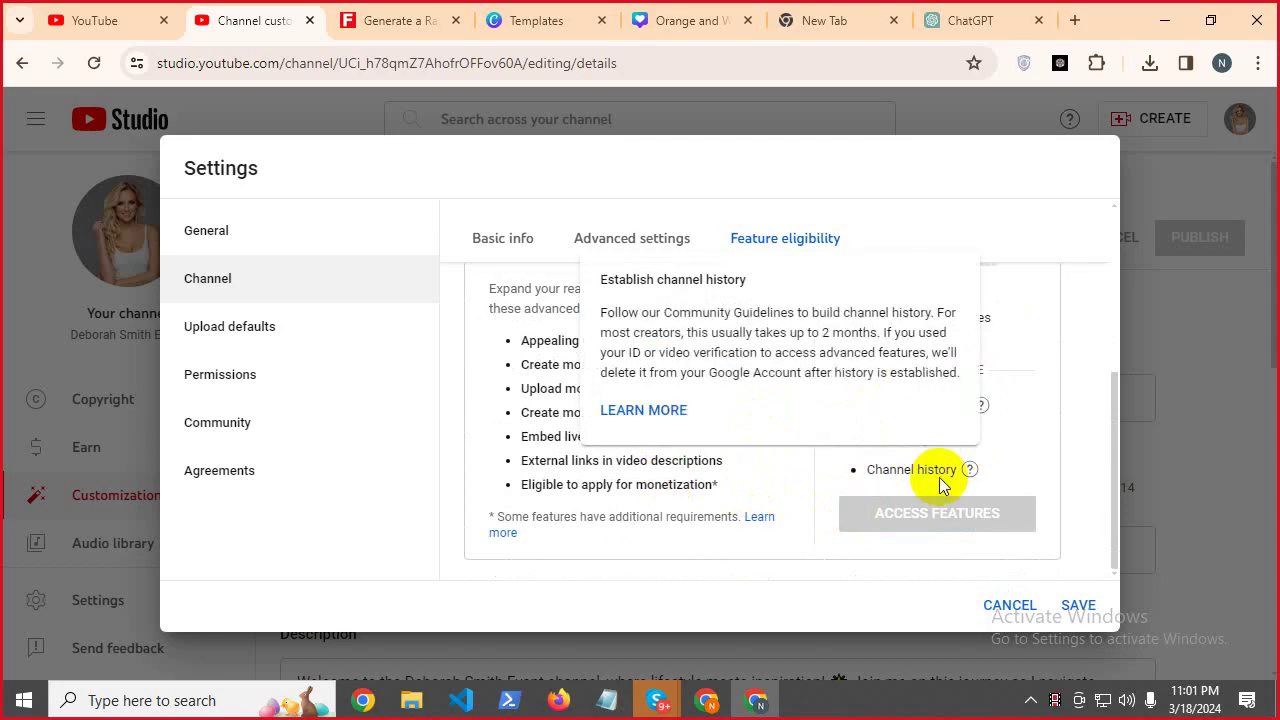
scroll(850, 505, up, 5)
scroll(851, 507, down, 5)
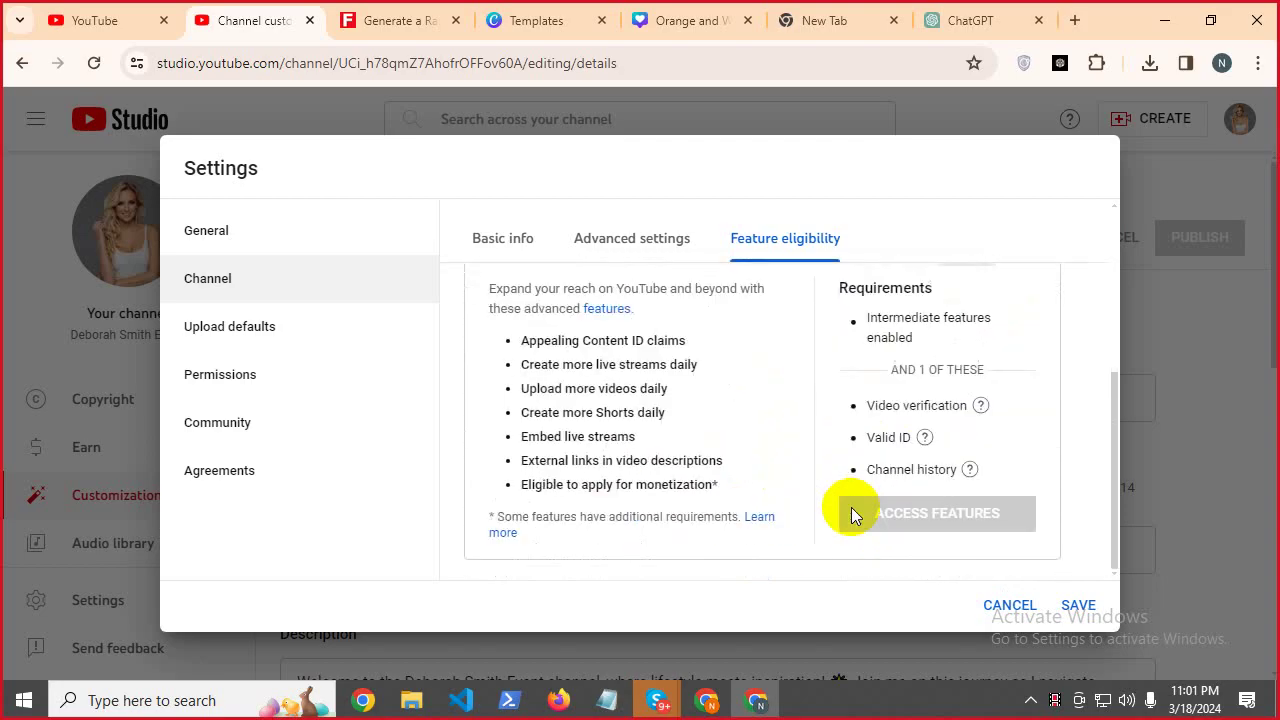
click(873, 440)
drag(873, 440, 933, 440)
click(766, 456)
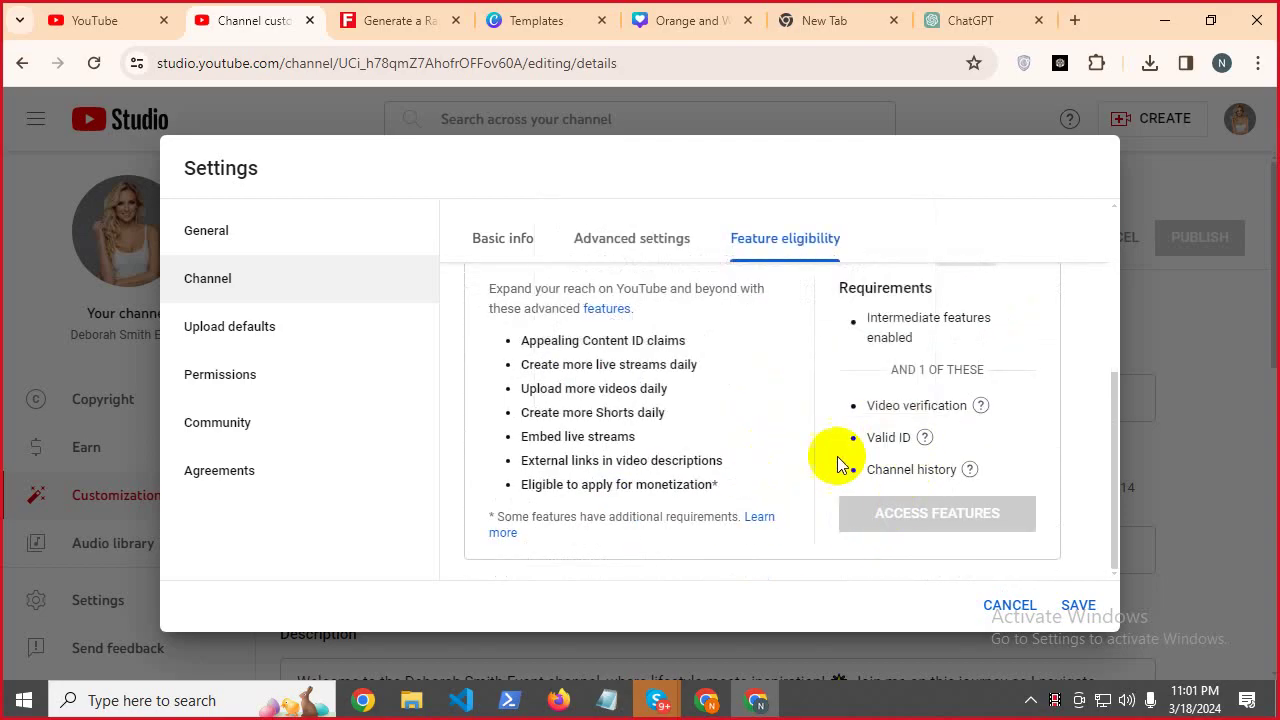
drag(868, 476, 958, 478)
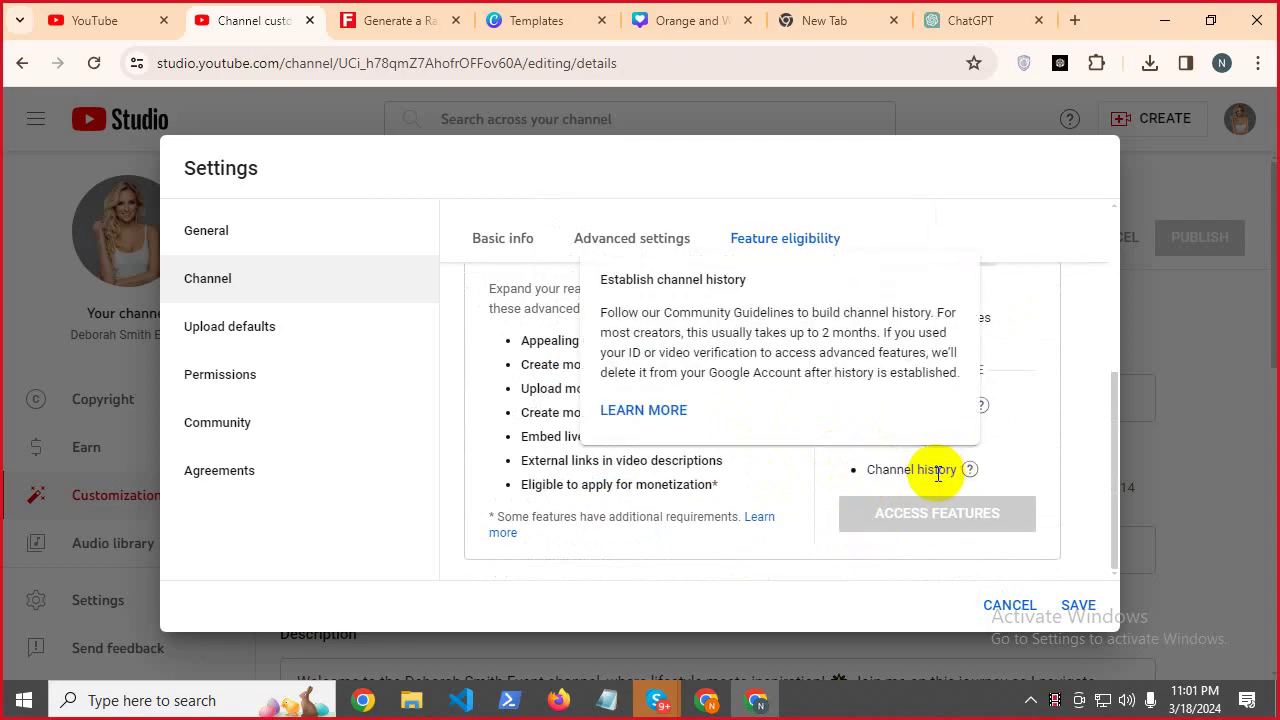
scroll(822, 467, up, 5)
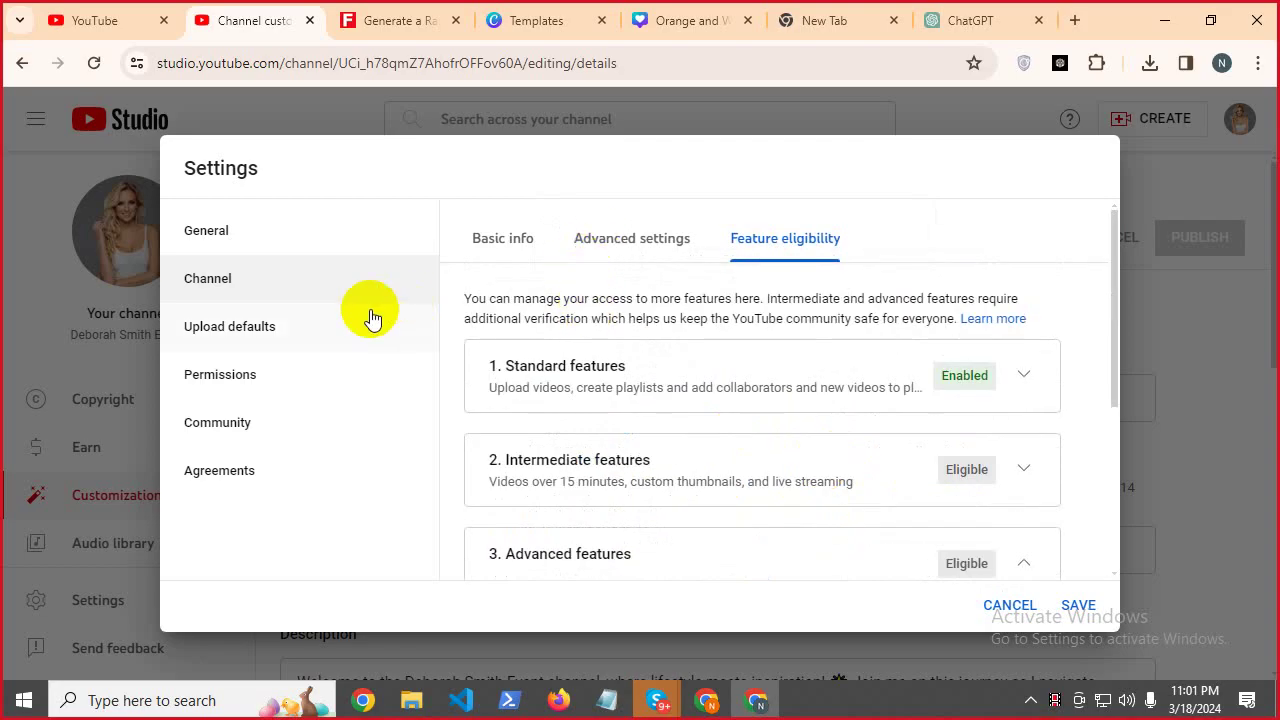
Open the upload defaults and review the basic info fields from Title to Tags, including the Visibility options.
click(268, 343)
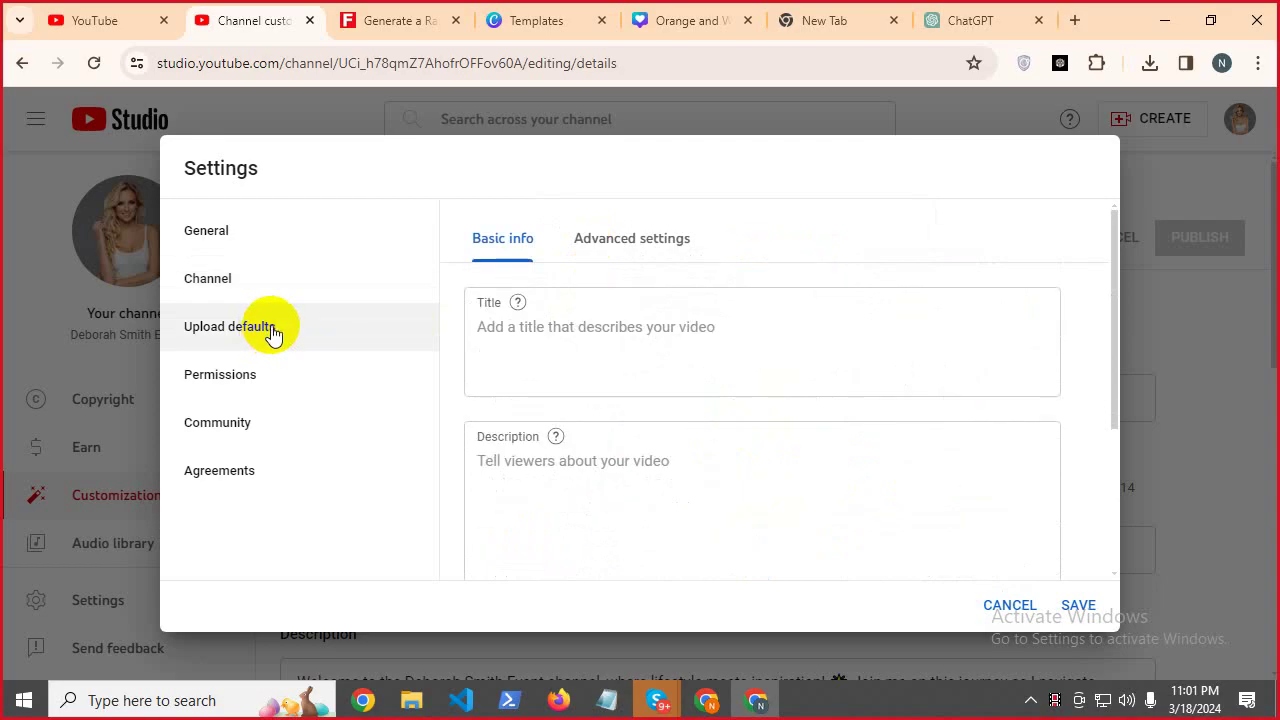
scroll(557, 477, down, 3)
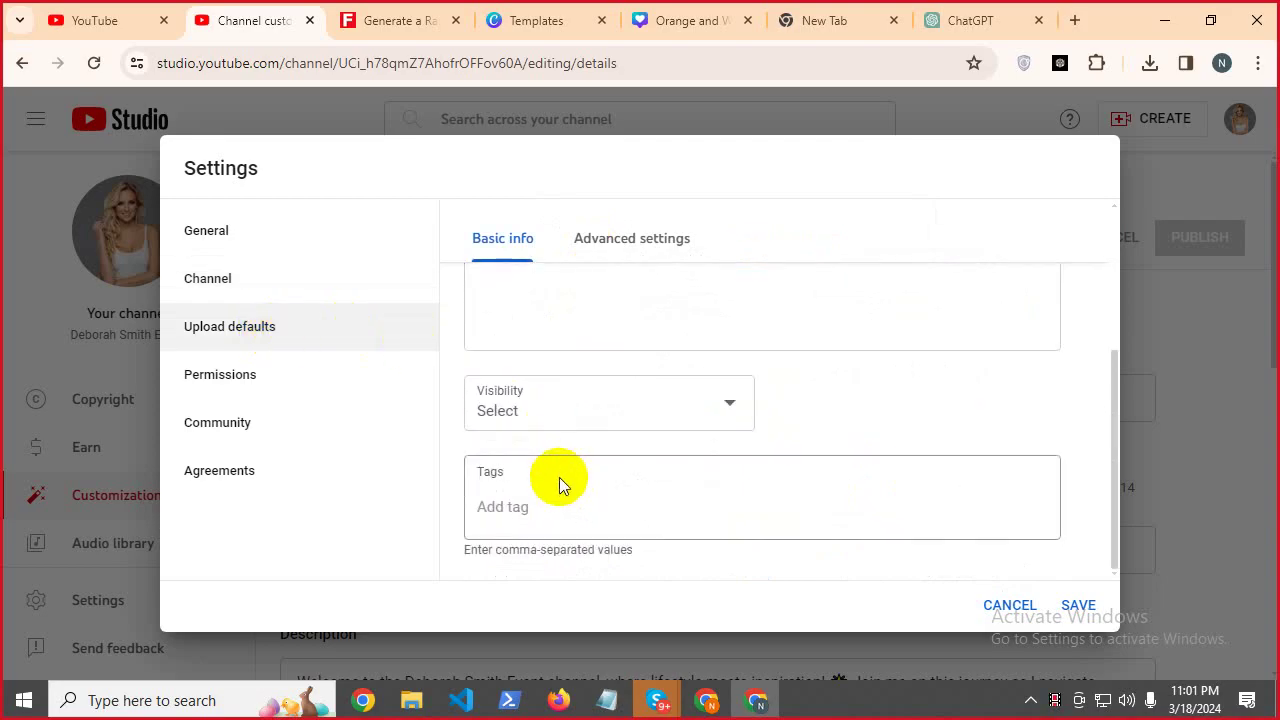
click(552, 410)
click(561, 545)
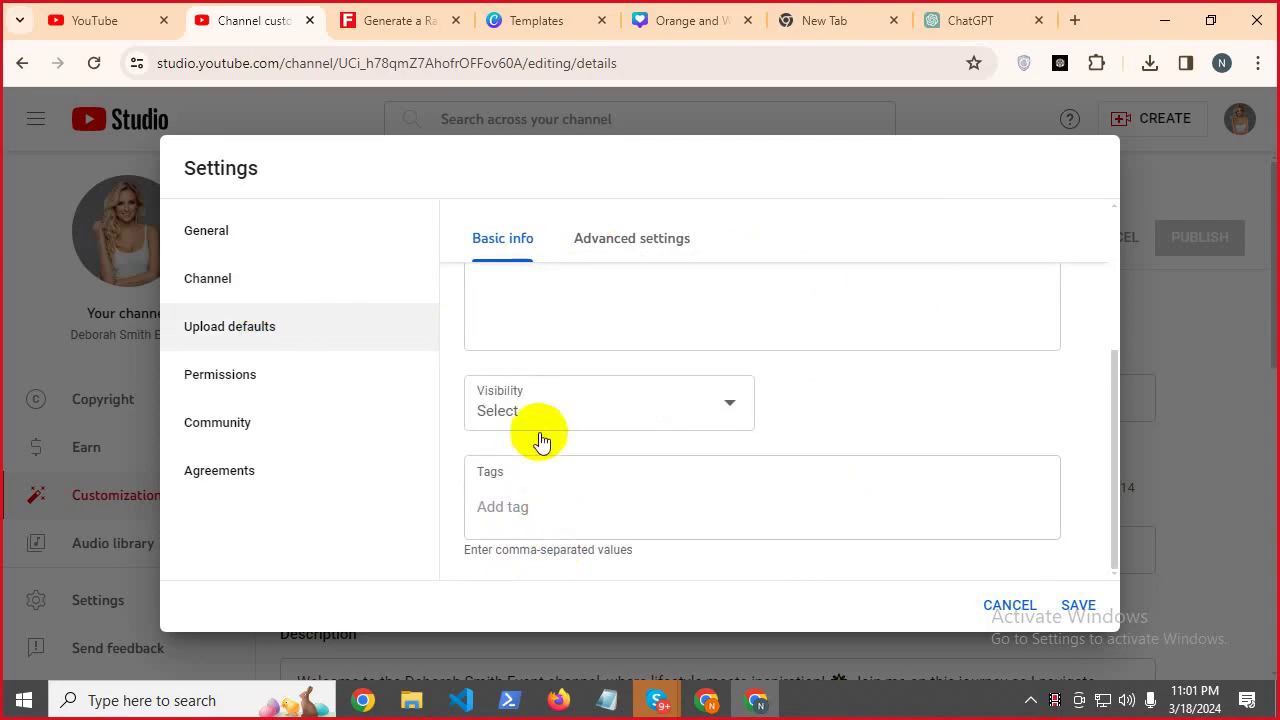
click(540, 438)
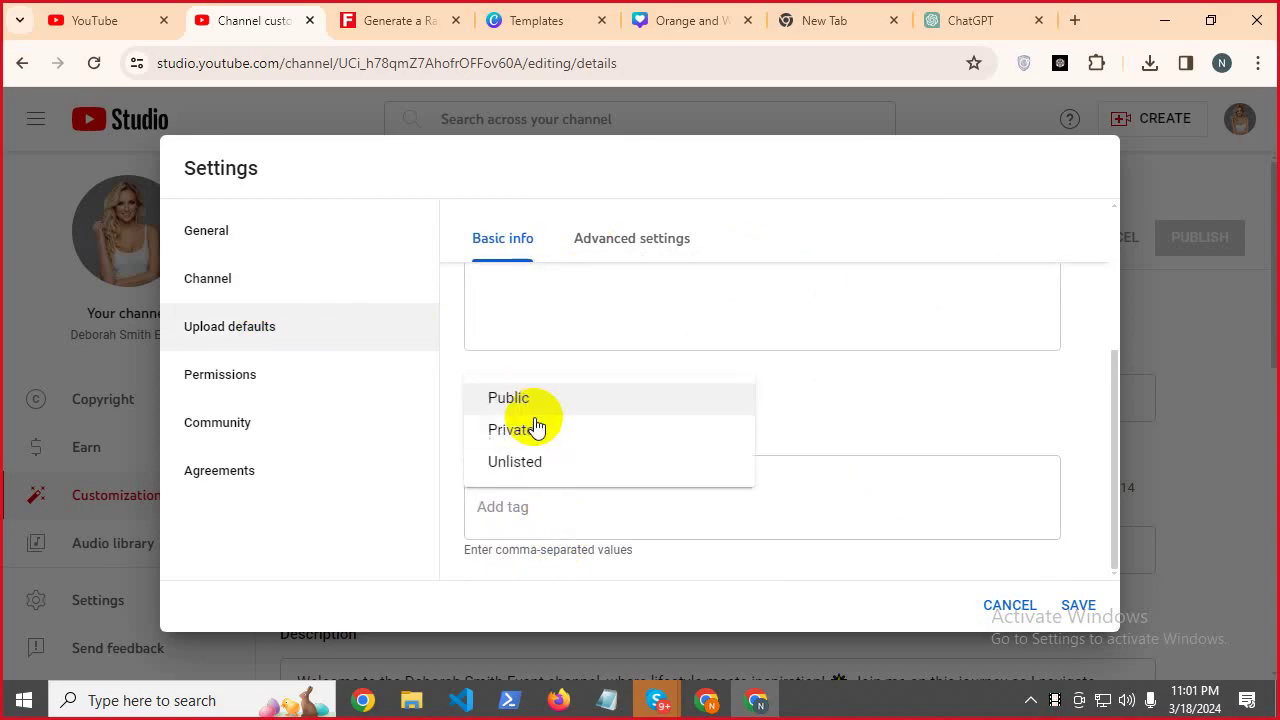
click(623, 225)
Open the upload defaults' advanced settings and view the Caption certification options without changing the selection.
click(623, 236)
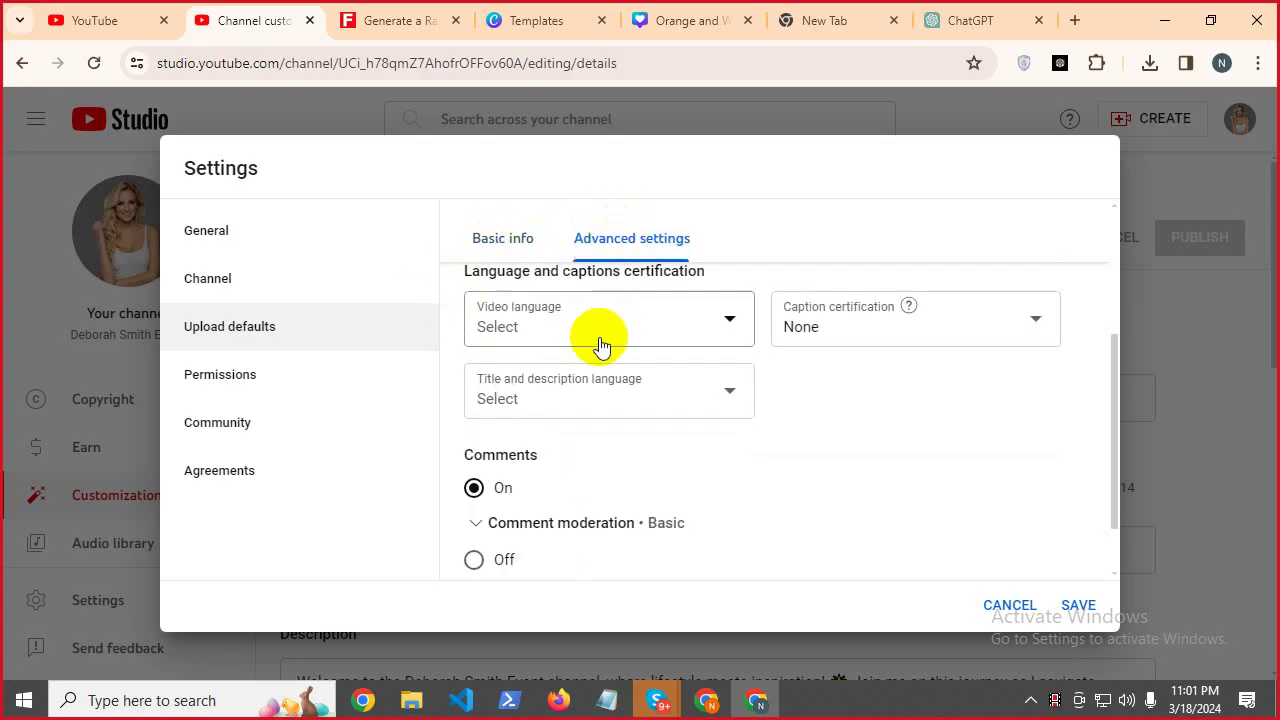
click(800, 326)
click(794, 256)
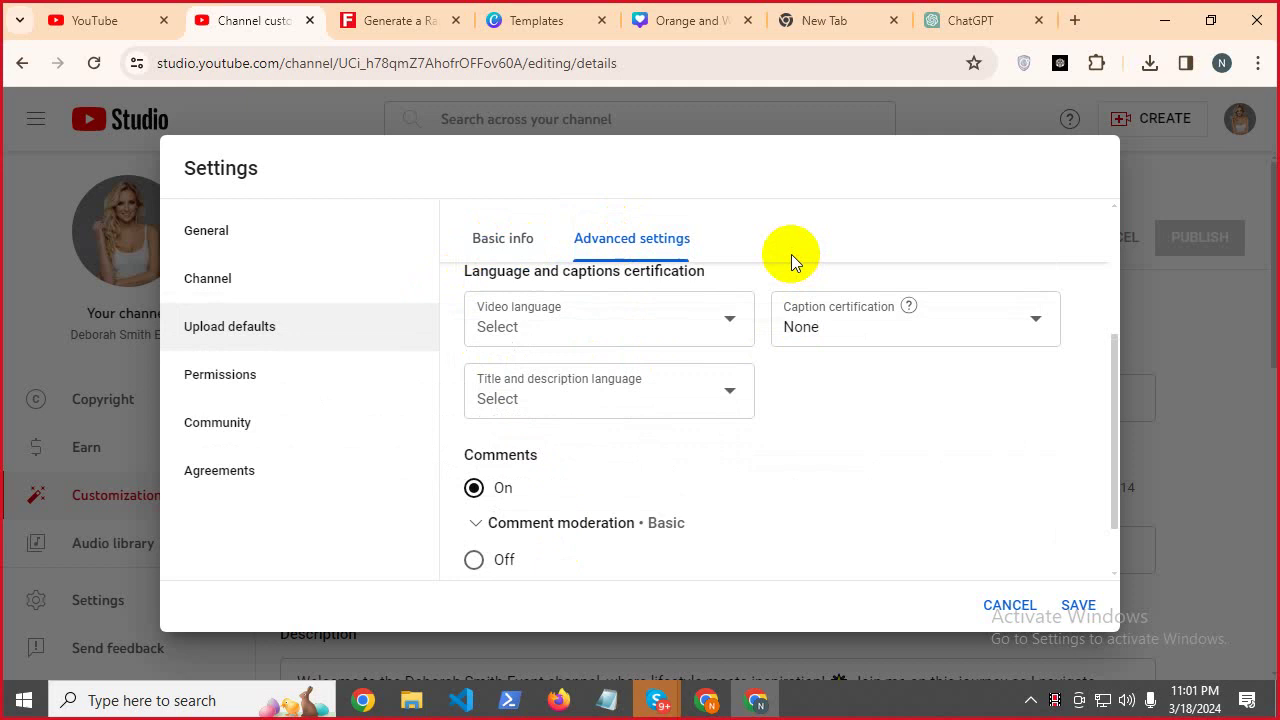
Review the title and description language, comments and viewer-like options in the upload defaults' advanced settings.
click(582, 389)
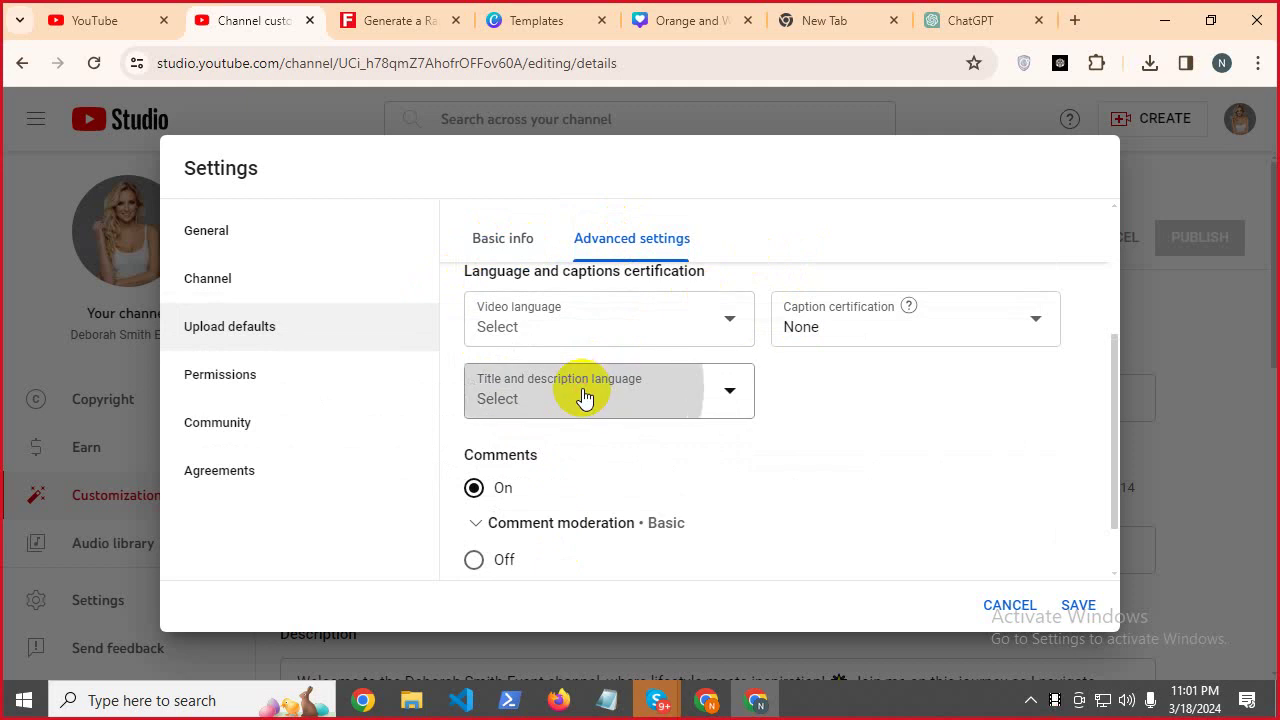
click(875, 410)
scroll(491, 489, down, 2)
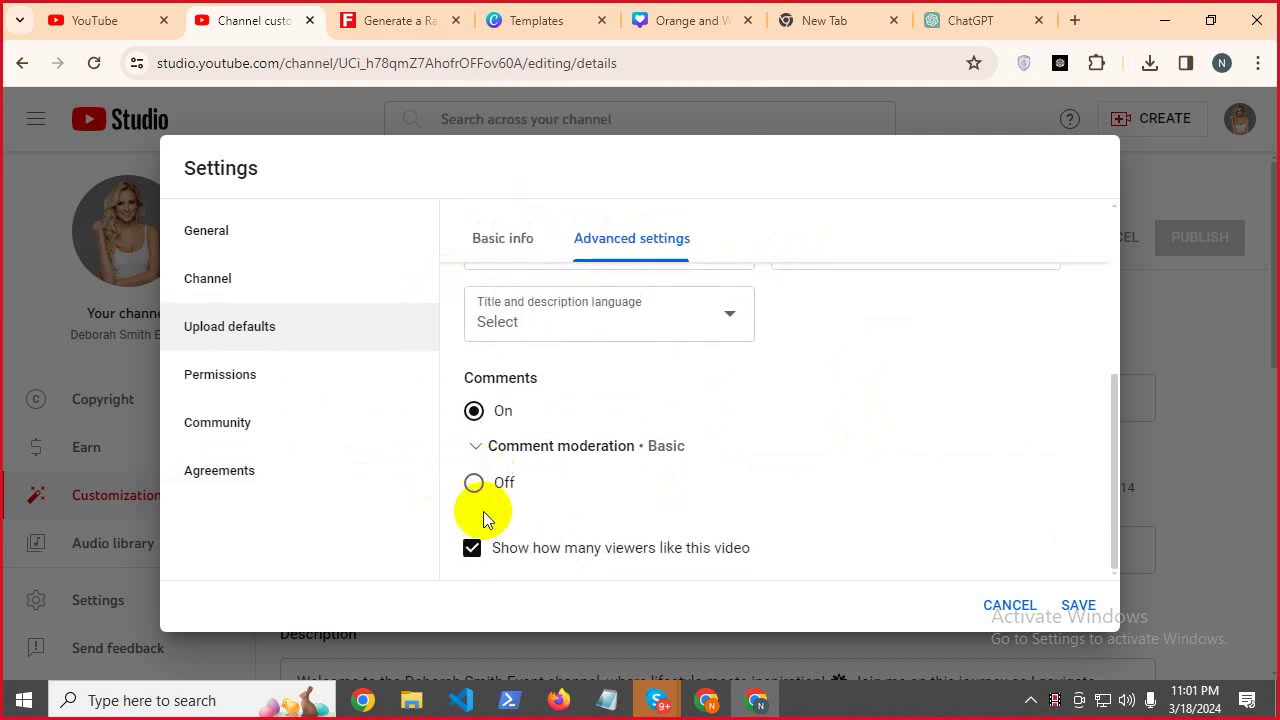
Open the Permissions settings and compare managing permissions in the Brand Account with moving them to YouTube Studio.
click(228, 385)
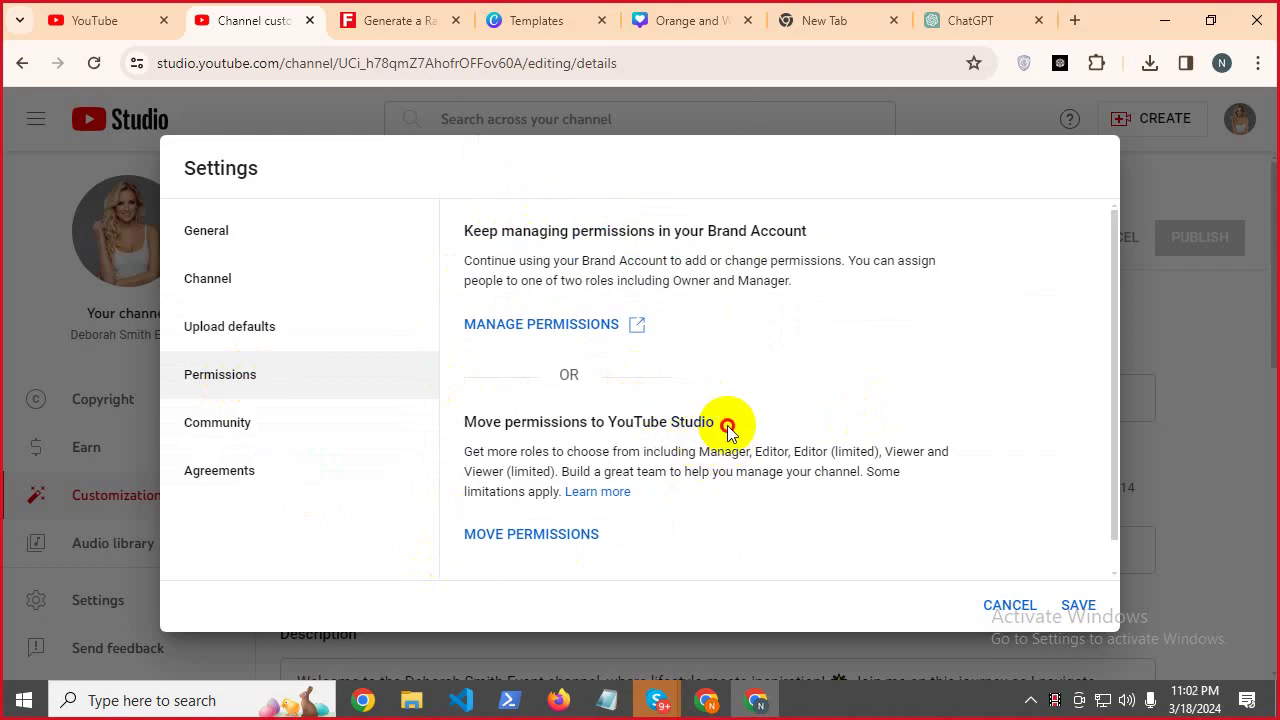
drag(727, 425, 449, 423)
click(515, 421)
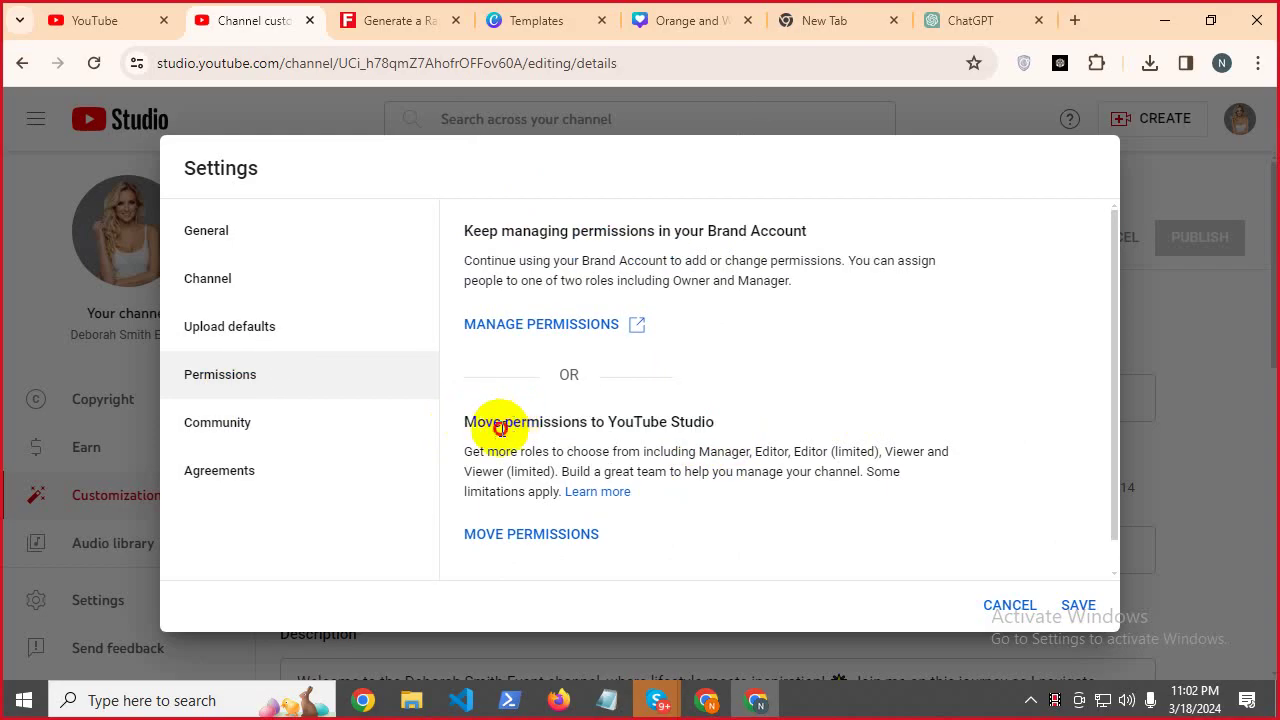
triple_click(500, 428)
triple_click(505, 232)
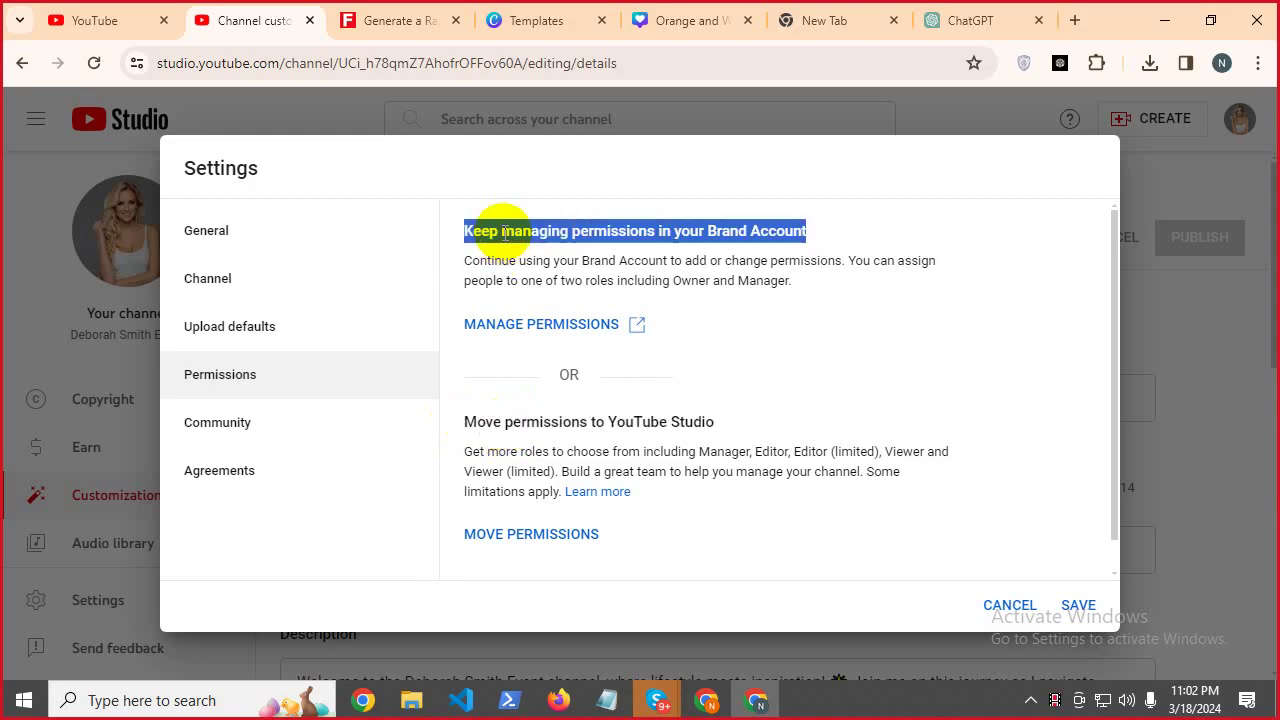
triple_click(505, 232)
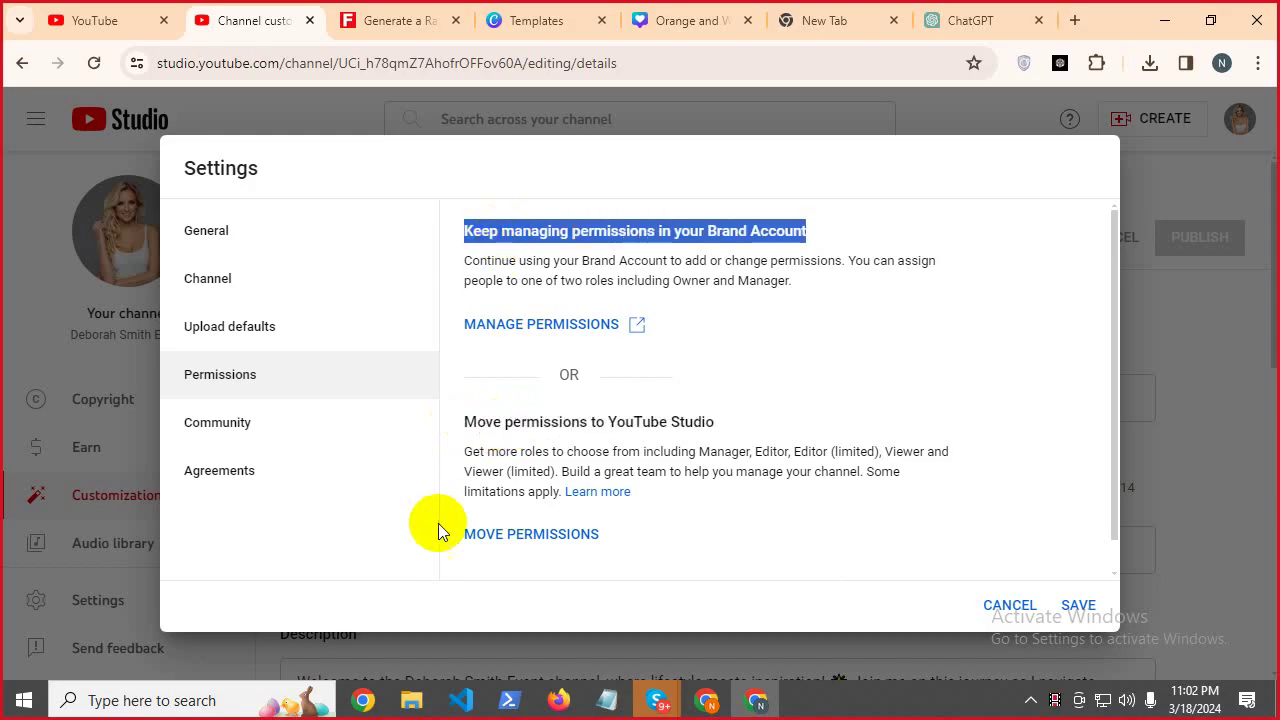
double_click(483, 424)
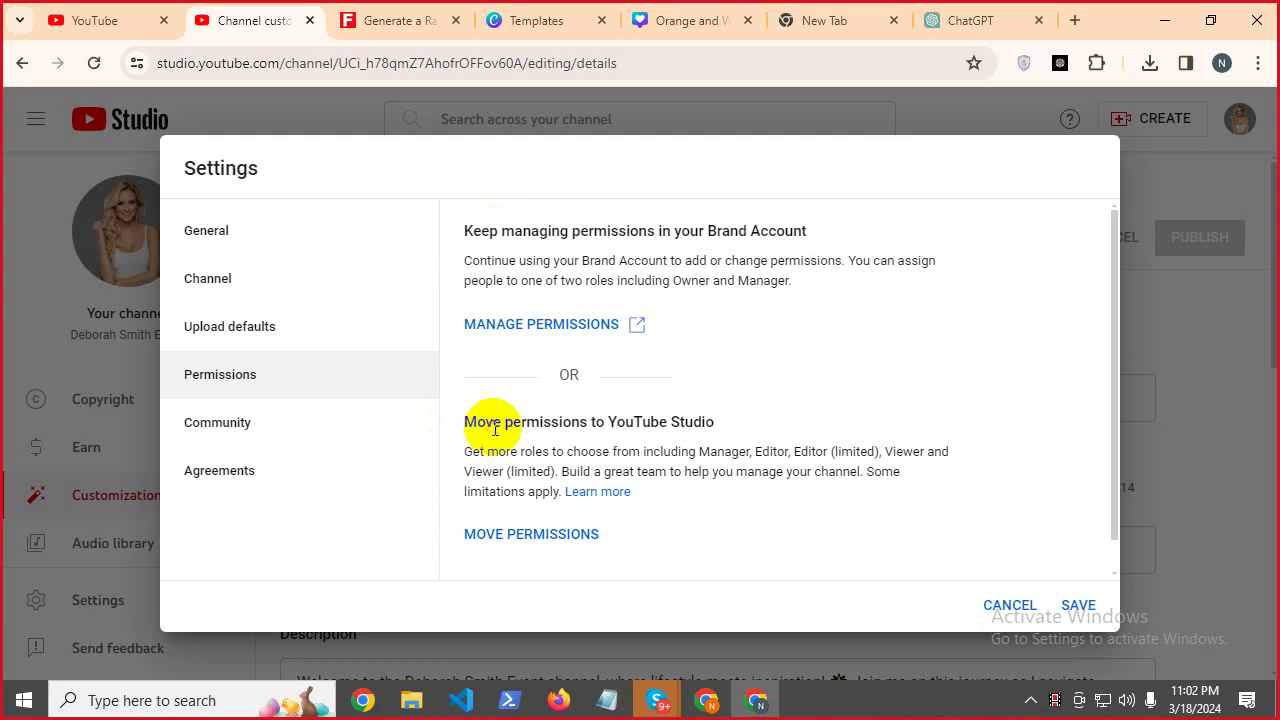
click(495, 425)
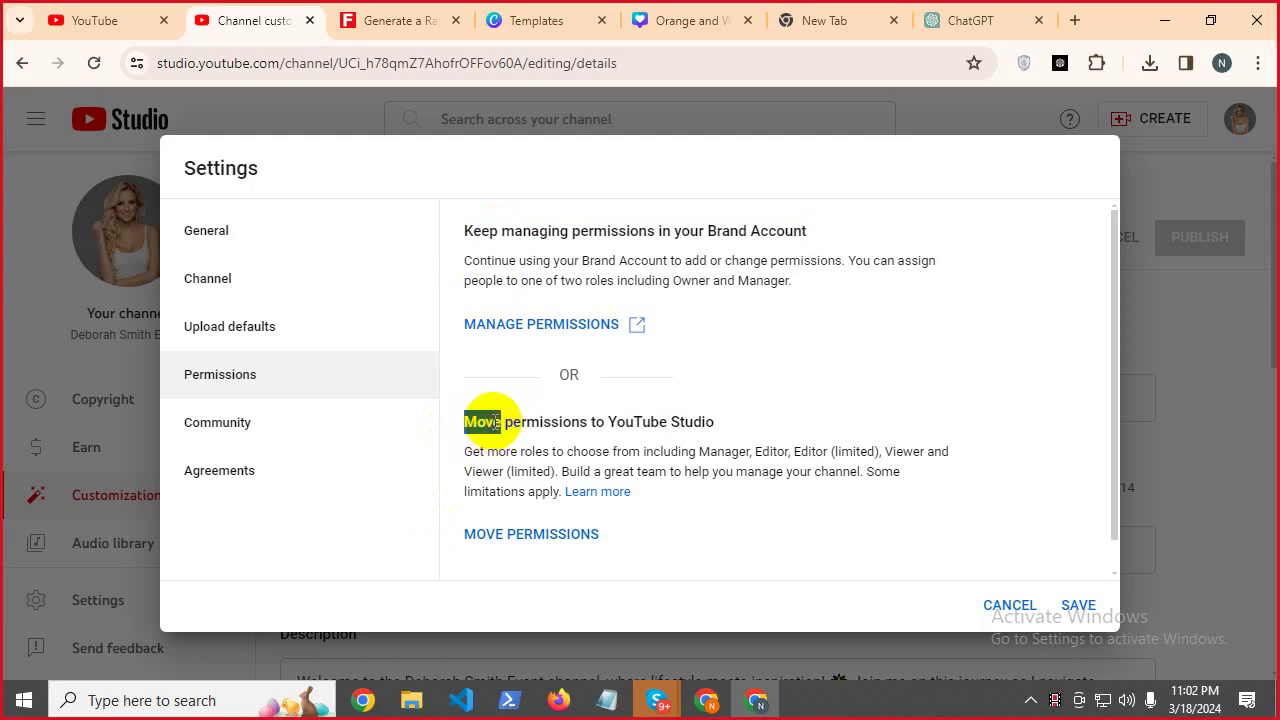
triple_click(495, 422)
Open the Community settings, dismiss the managing moderators tip, and review the Automated Filters and Defaults.
click(269, 428)
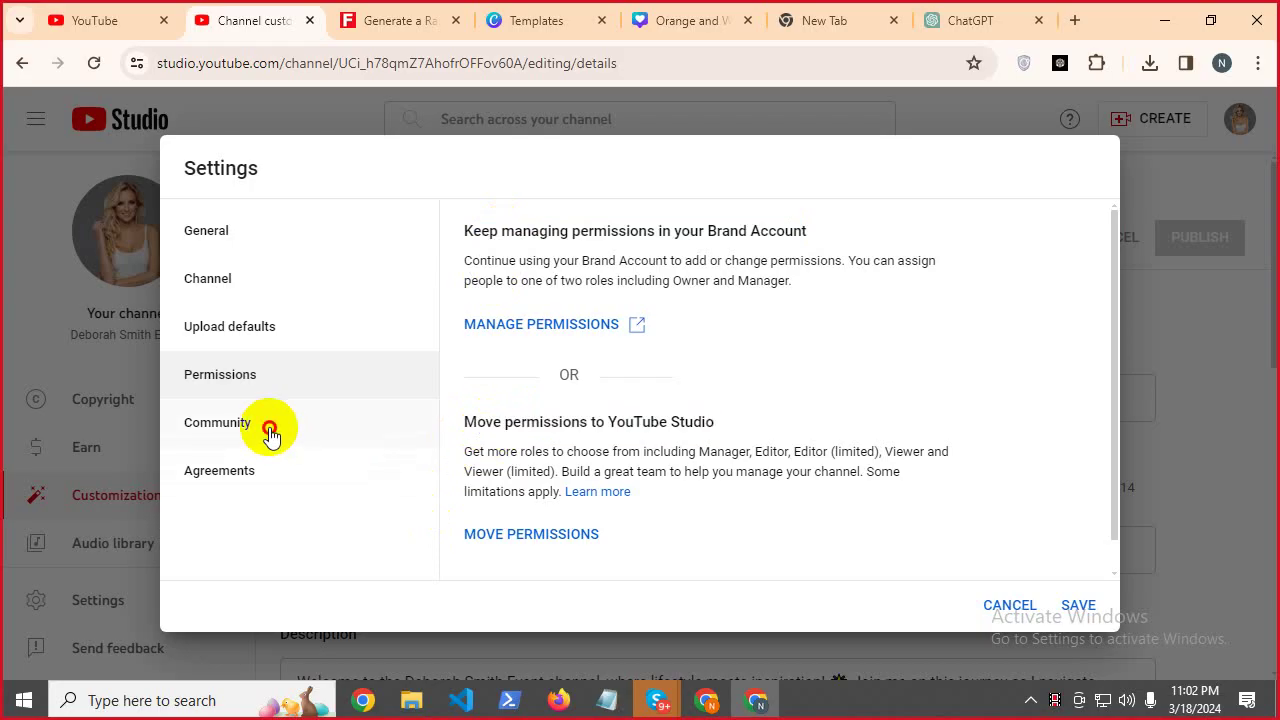
click(404, 411)
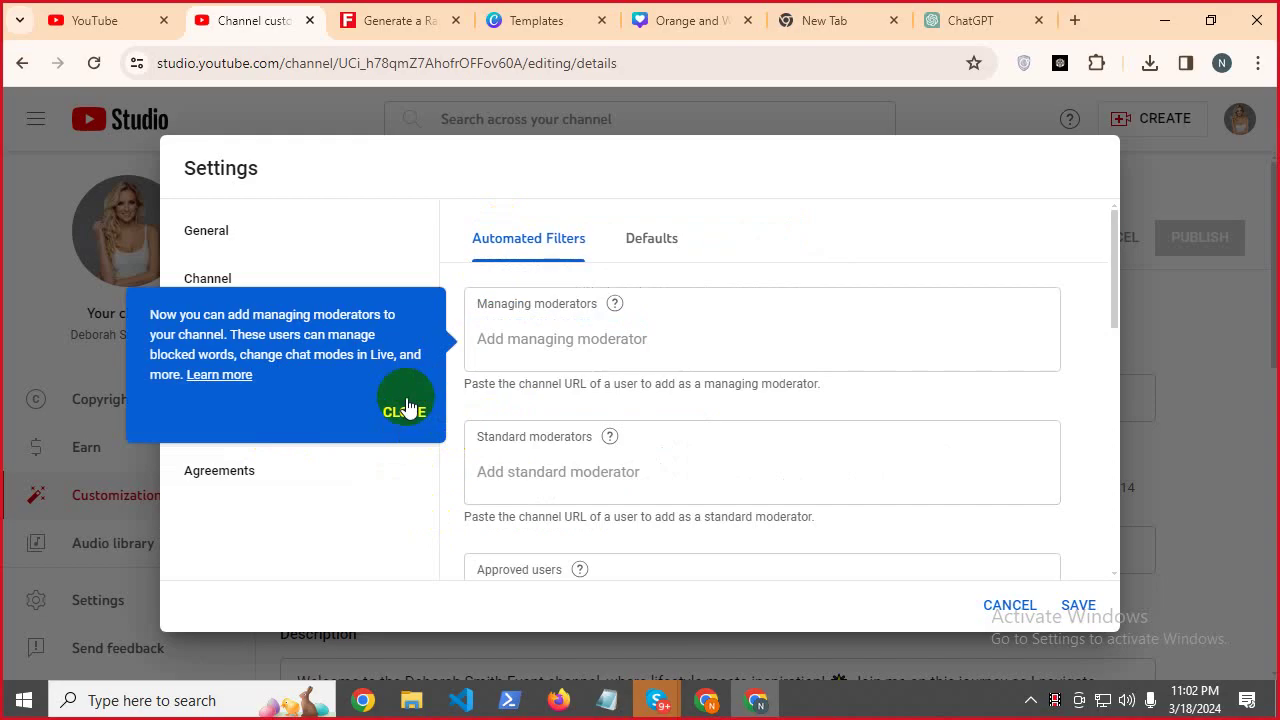
click(640, 240)
click(514, 252)
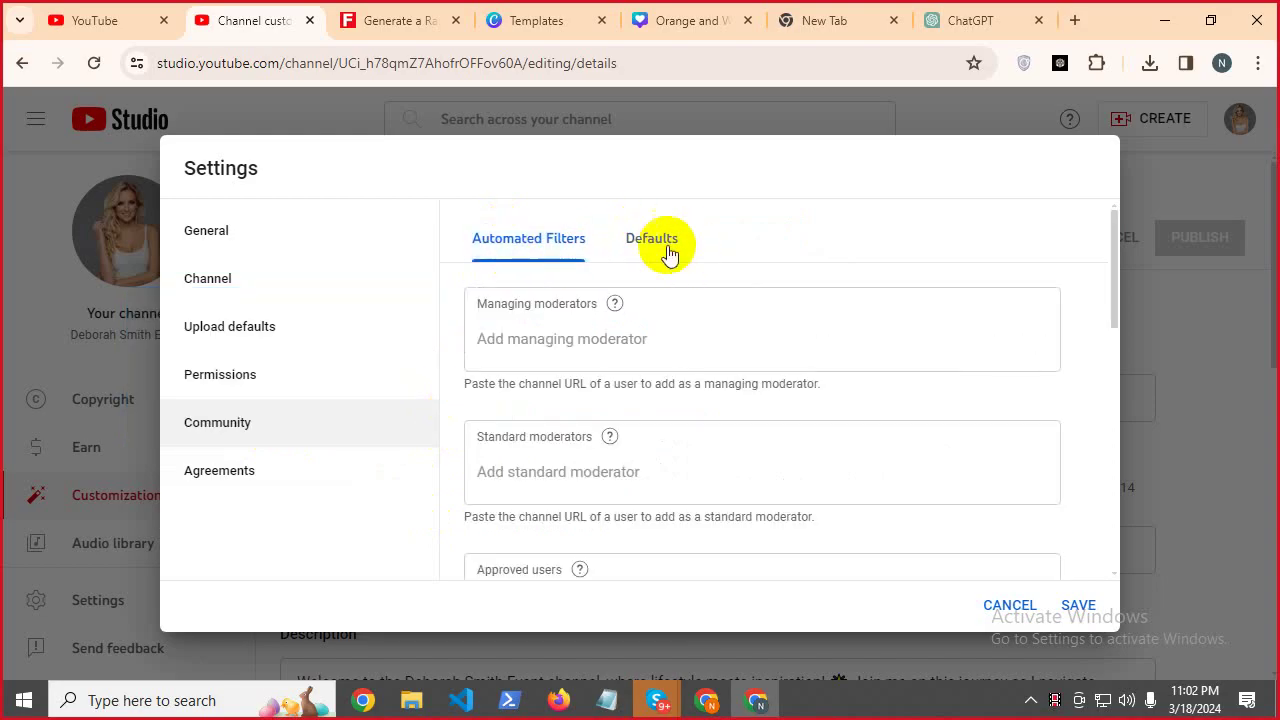
click(668, 254)
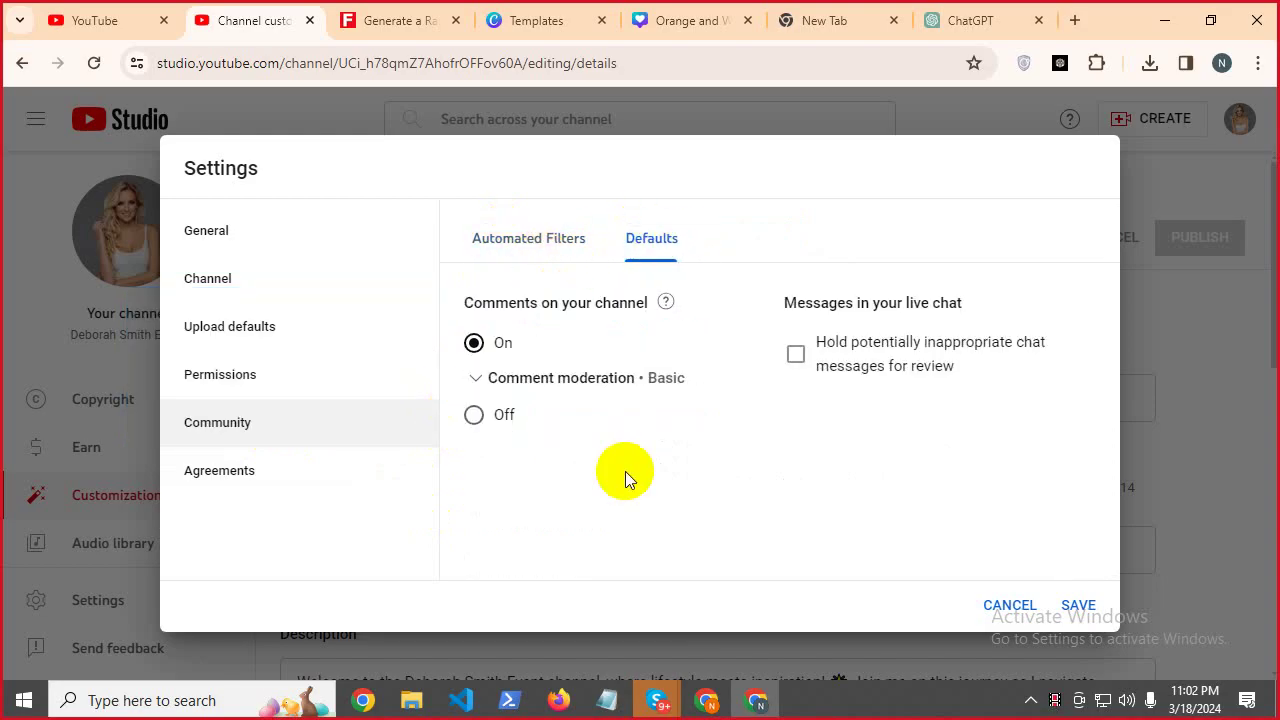
Look through the Agreements, Community, Channel and General settings once more and save the channel settings.
click(278, 492)
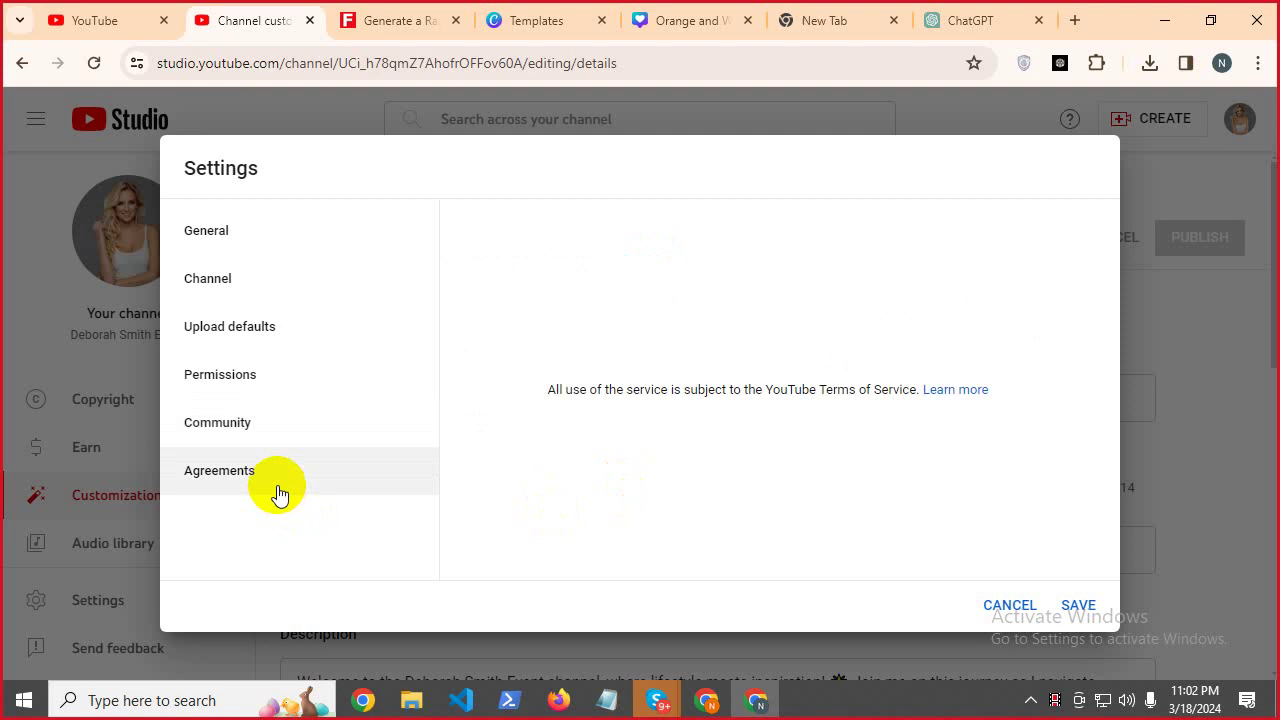
click(266, 423)
click(246, 238)
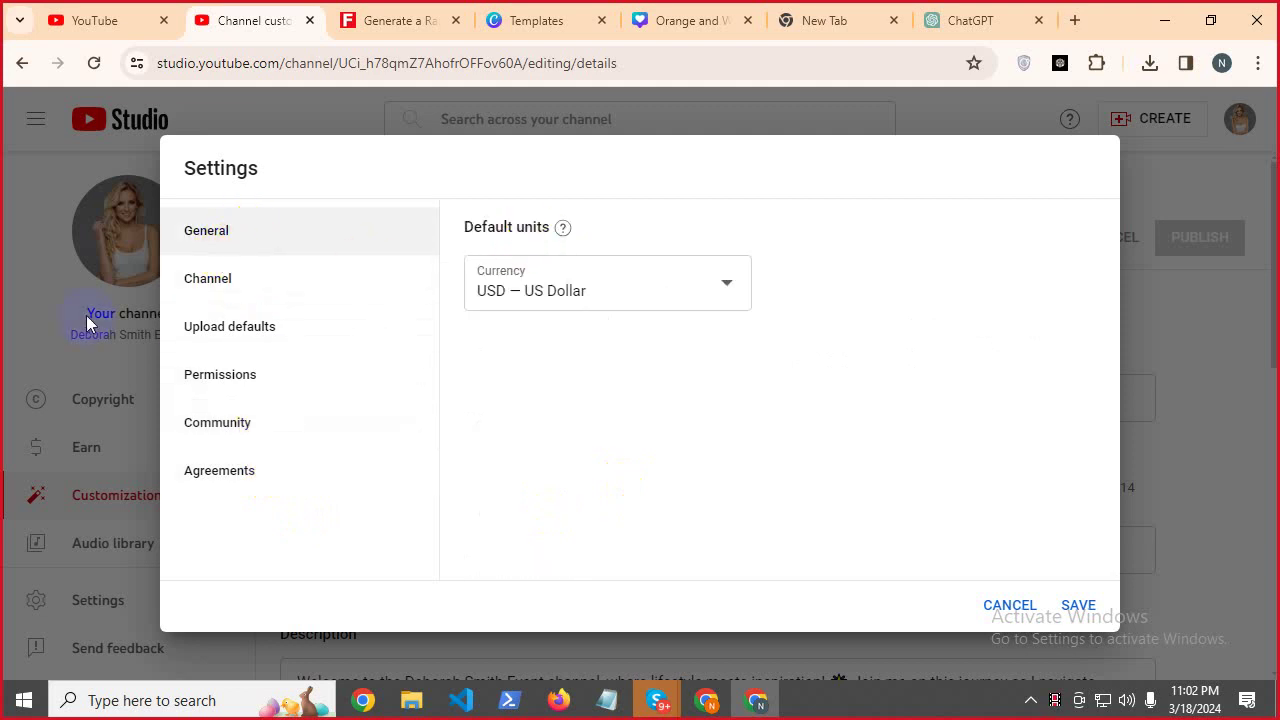
click(211, 294)
click(207, 233)
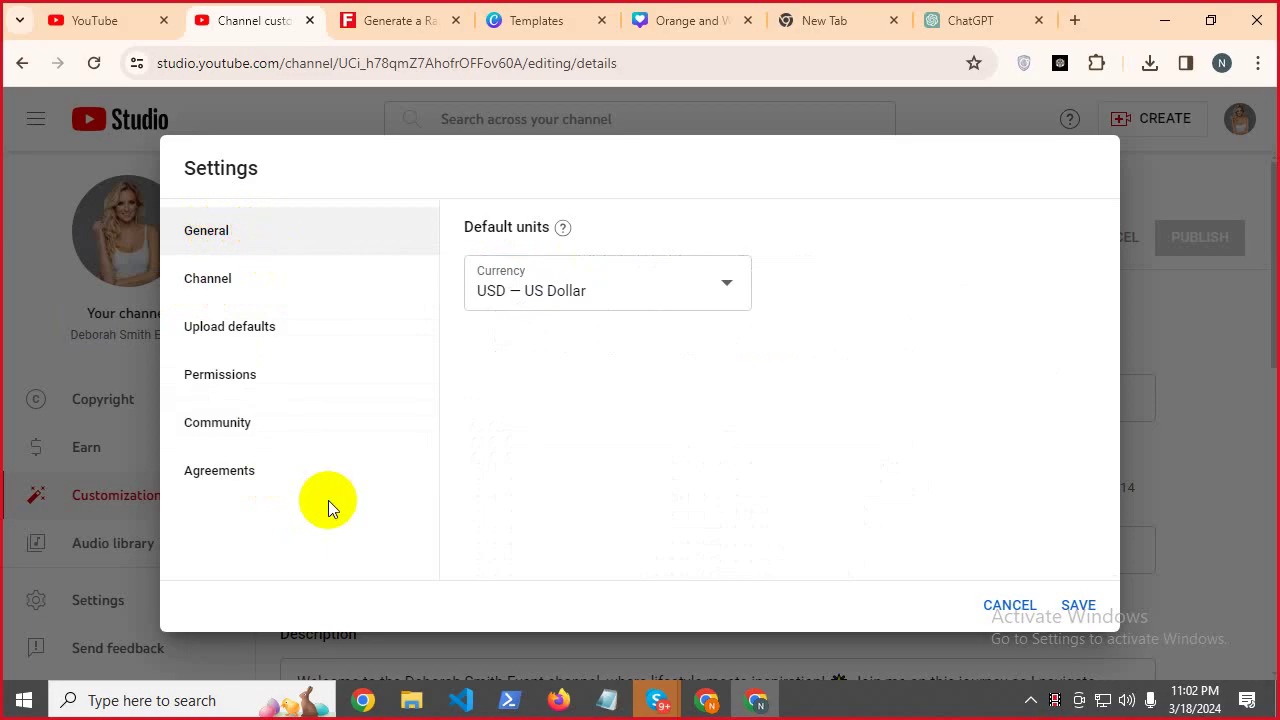
click(1078, 605)
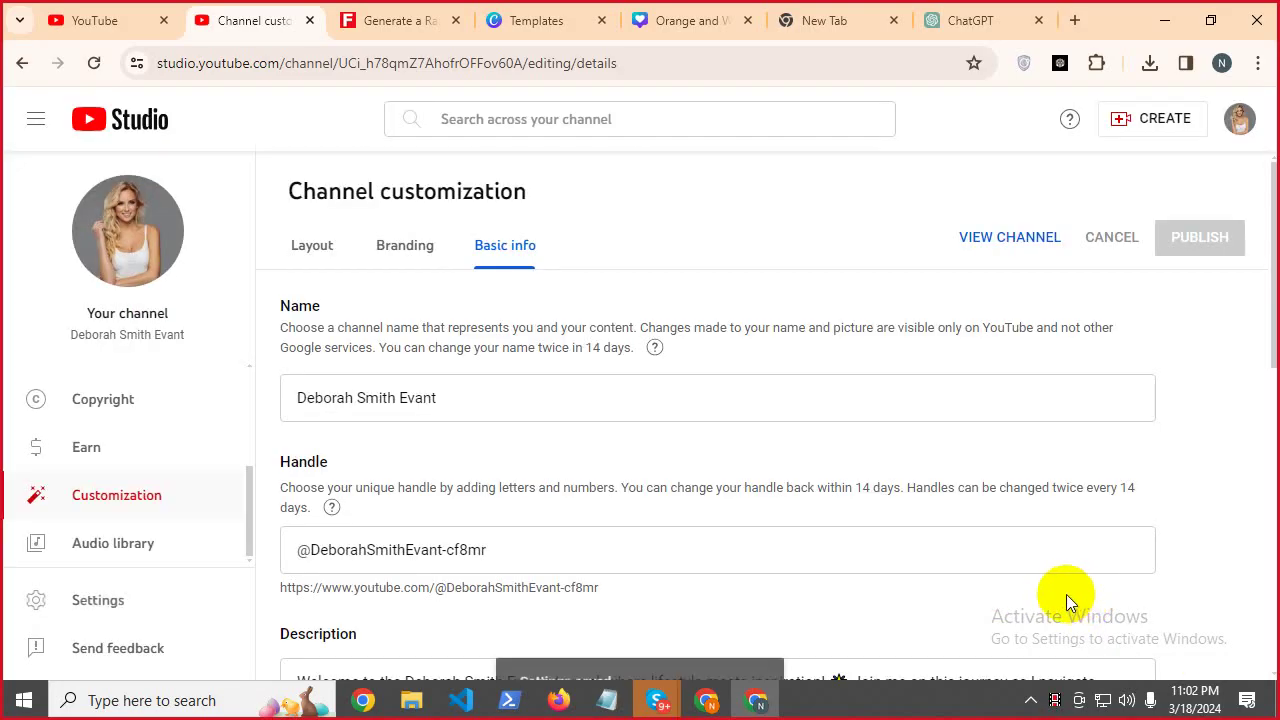
View the brand channel's public page and examine its banner, name, handle, description and website link.
scroll(366, 571, down, 5)
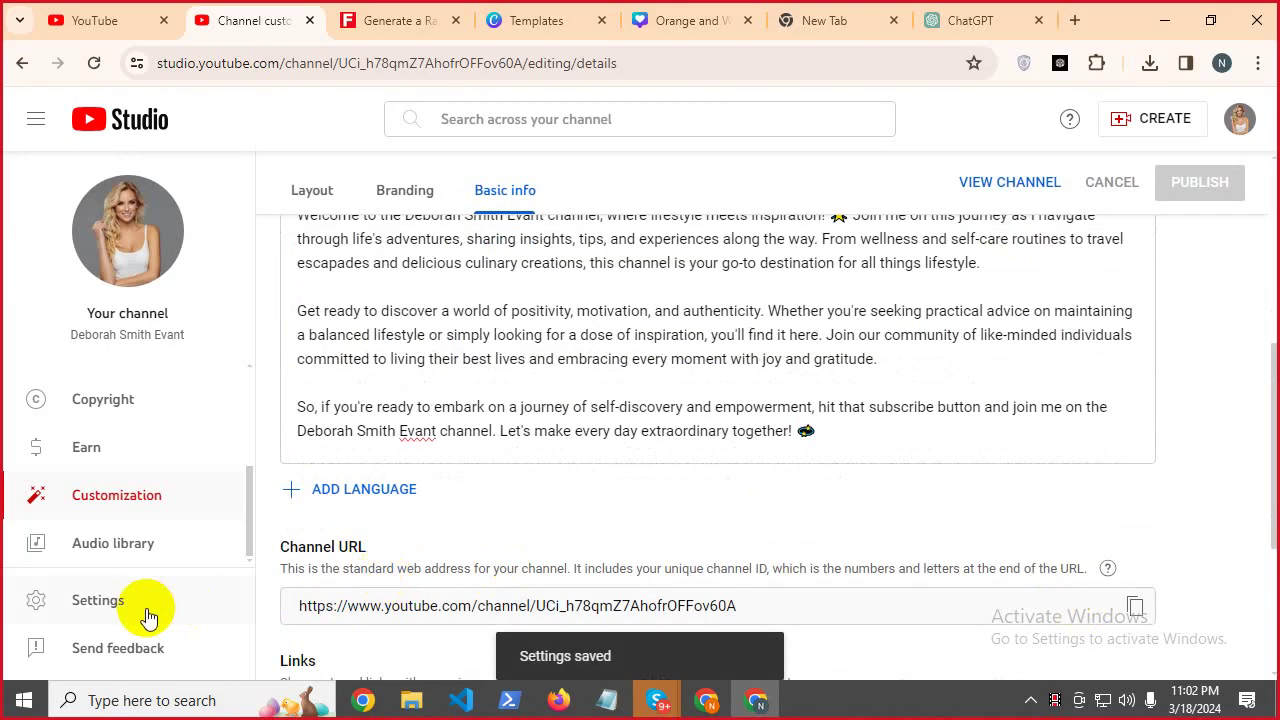
click(1239, 119)
click(1049, 242)
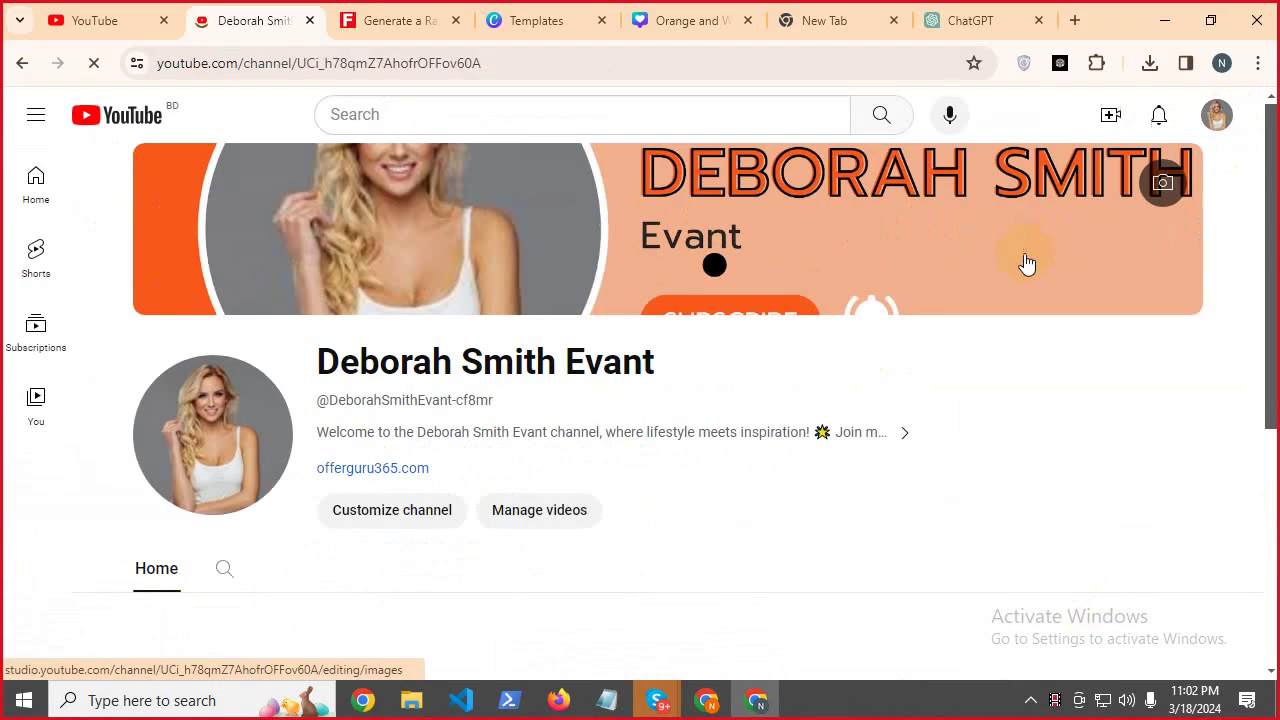
drag(320, 349, 928, 613)
click(907, 431)
click(1031, 442)
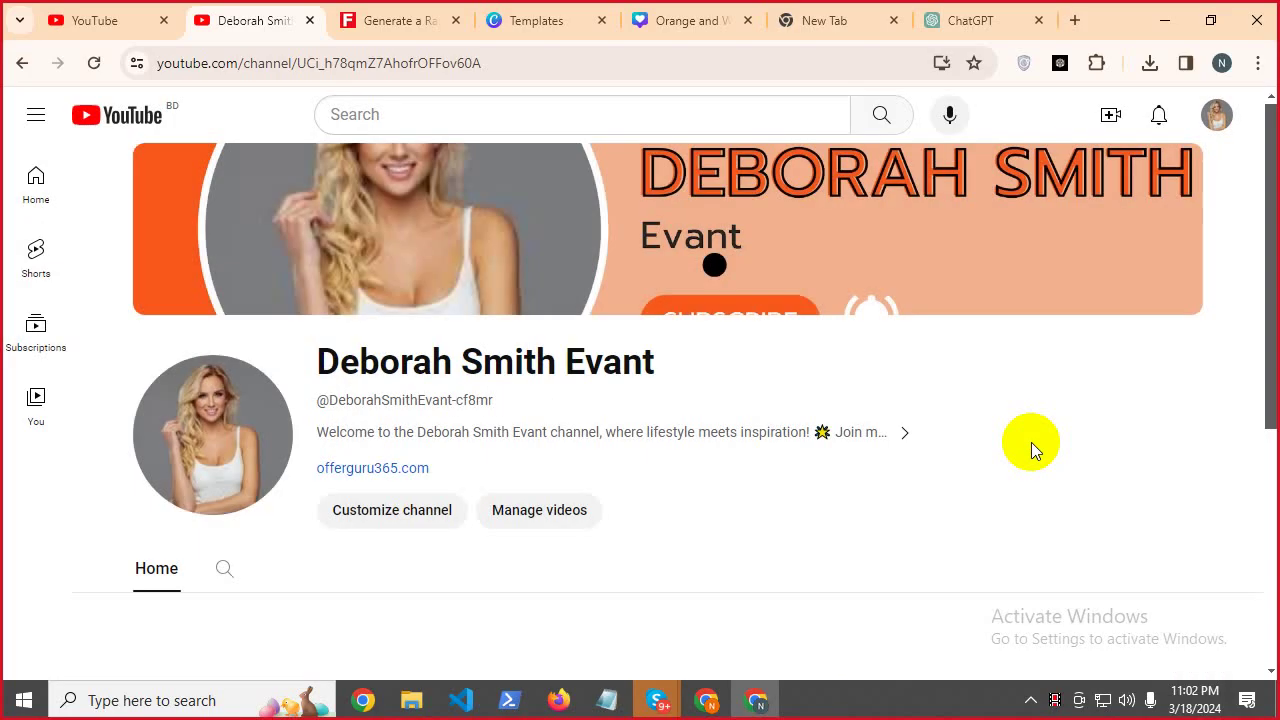
mouse_move(1060, 274)
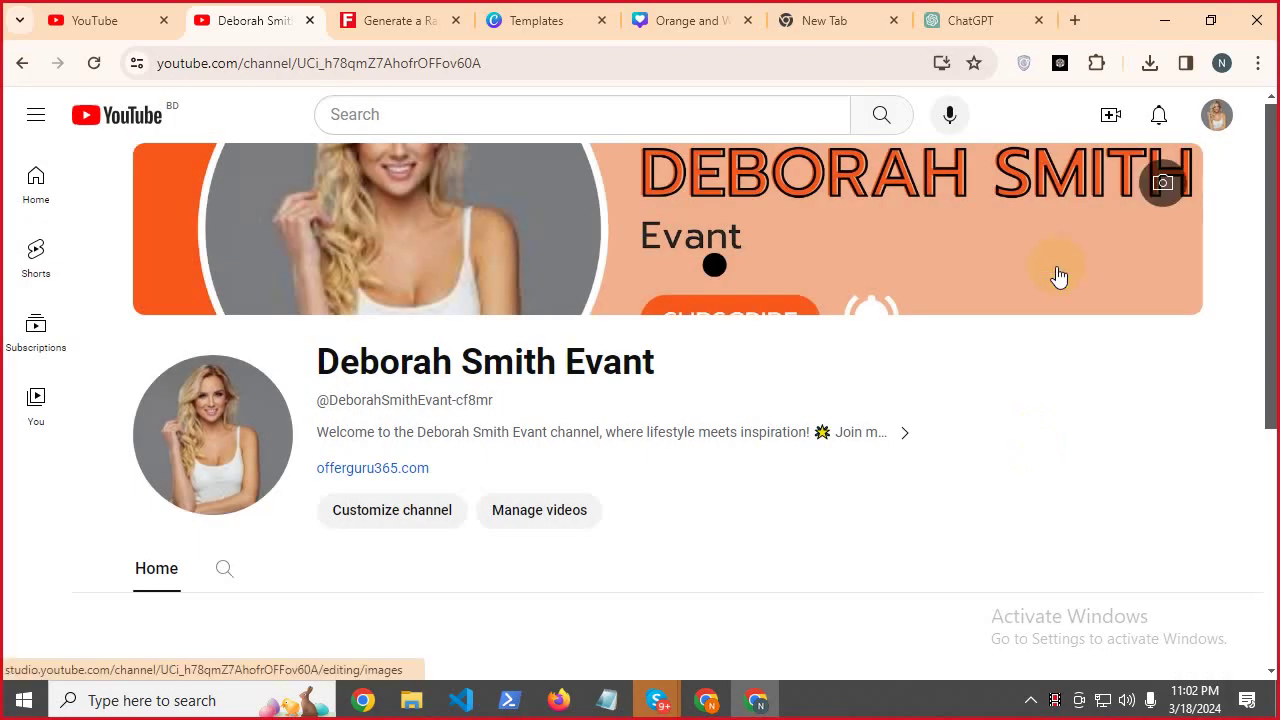
Open the list of all channels from the YouTube account settings and switch to the main account's channel.
click(1220, 118)
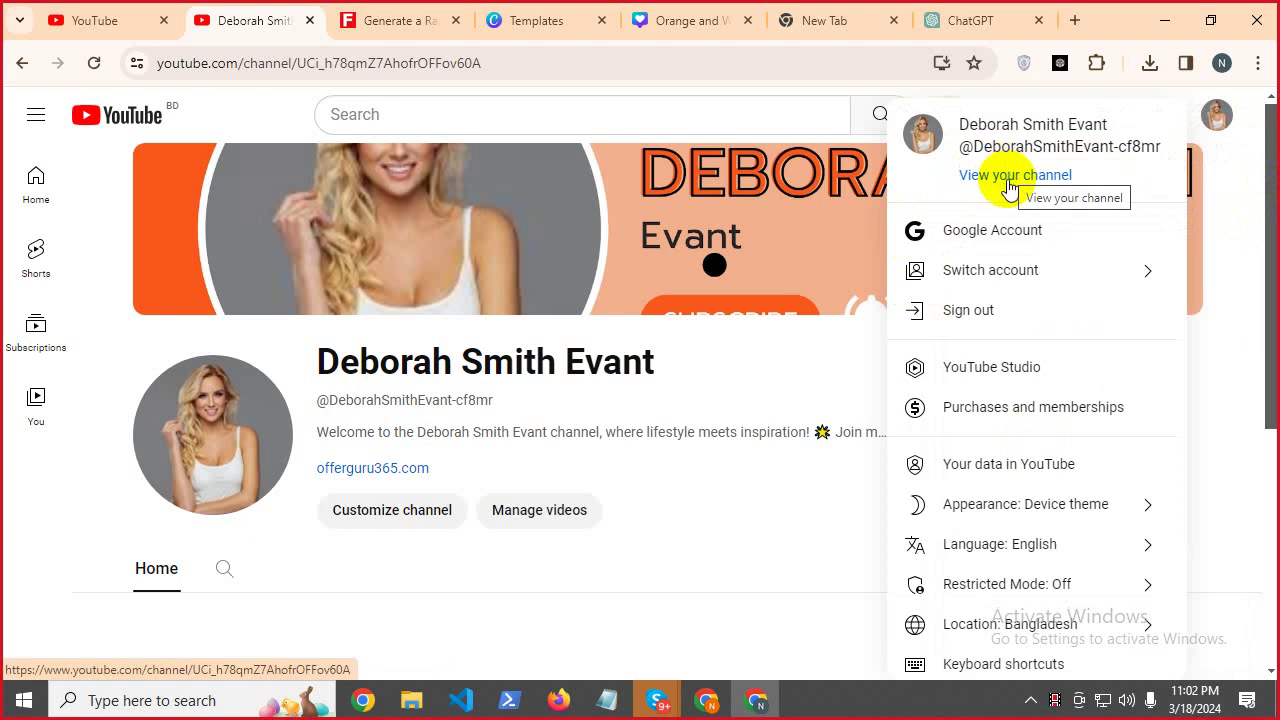
scroll(960, 480, down, 3)
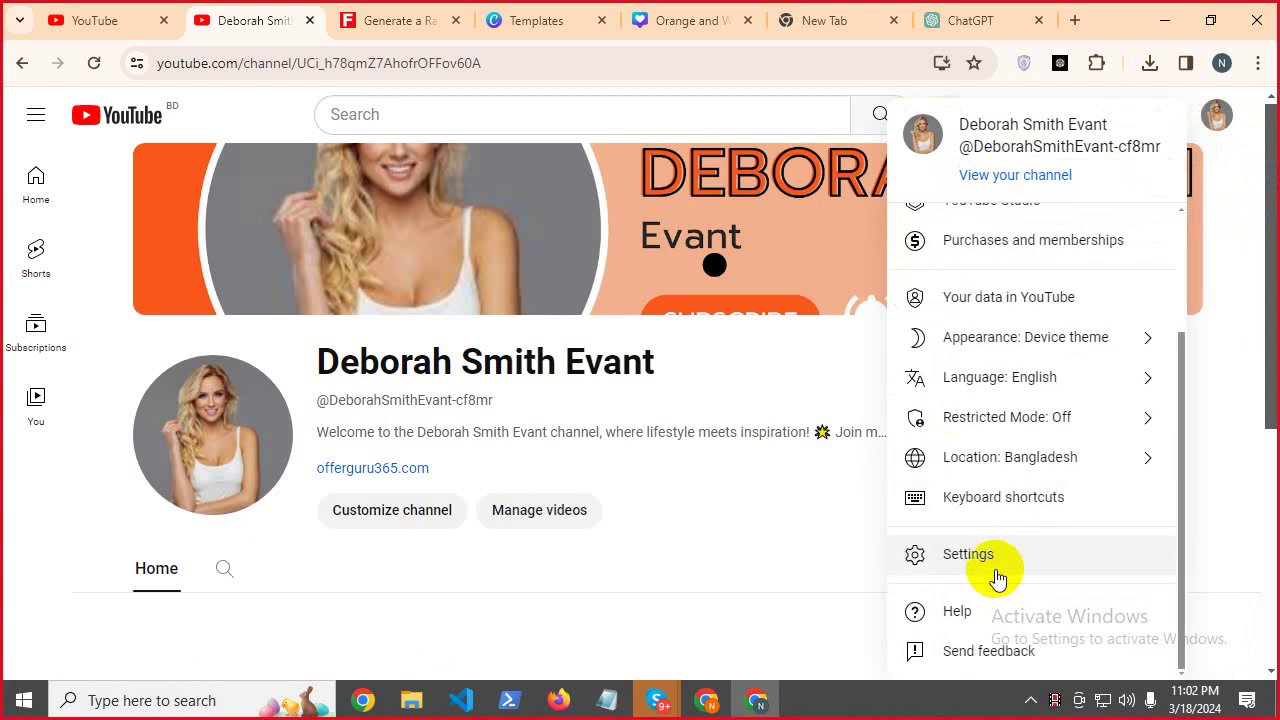
click(997, 570)
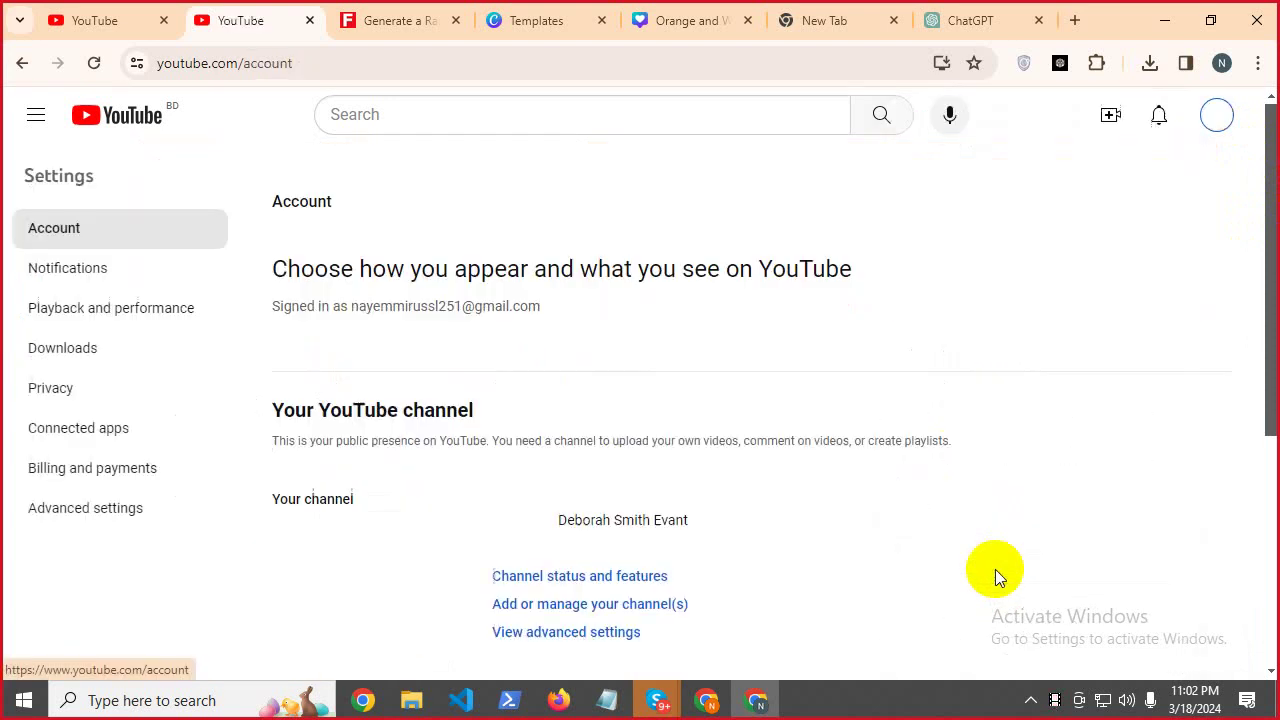
click(618, 603)
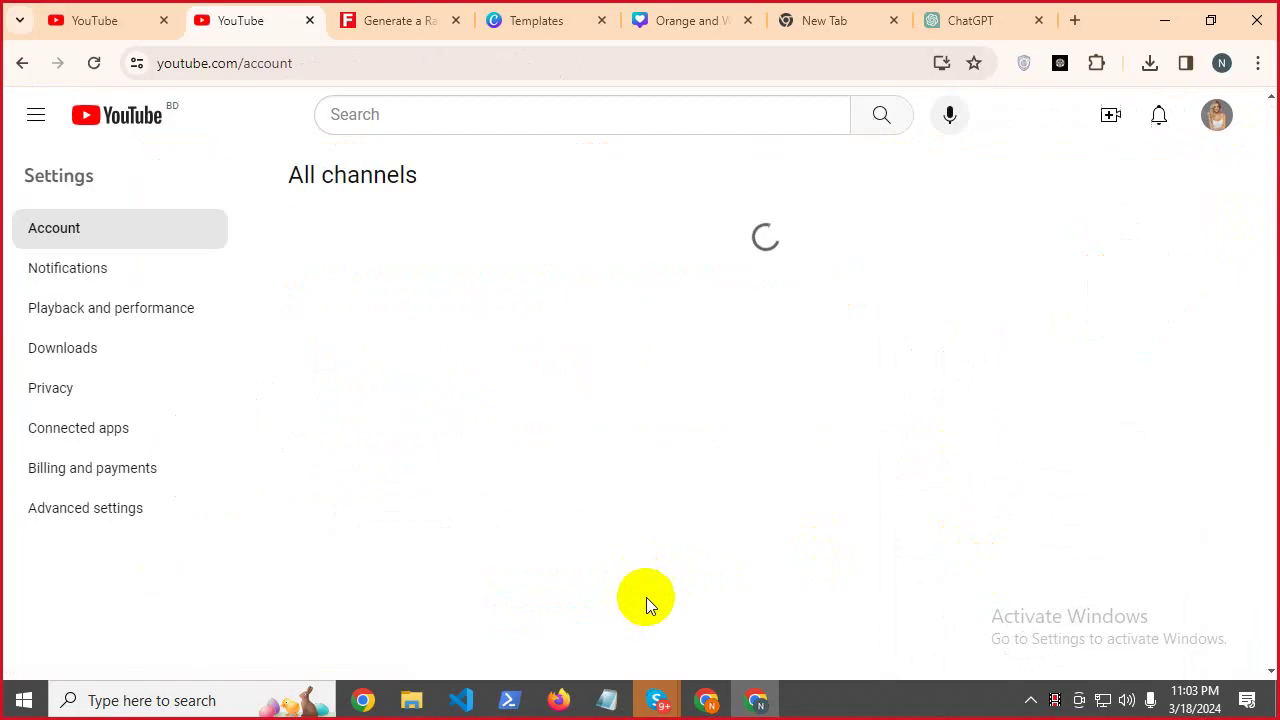
click(694, 255)
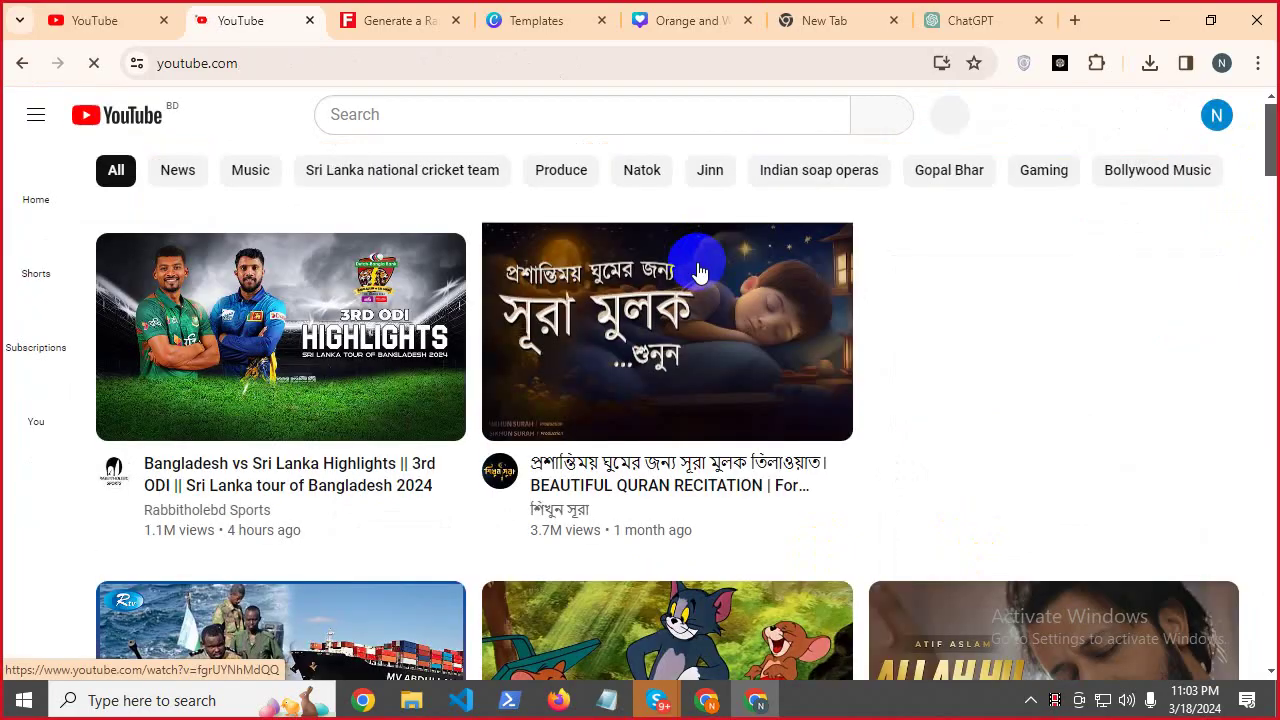
Switch to the Skype window with the CPA Marketing - 251 group call.
mouse_move(657, 700)
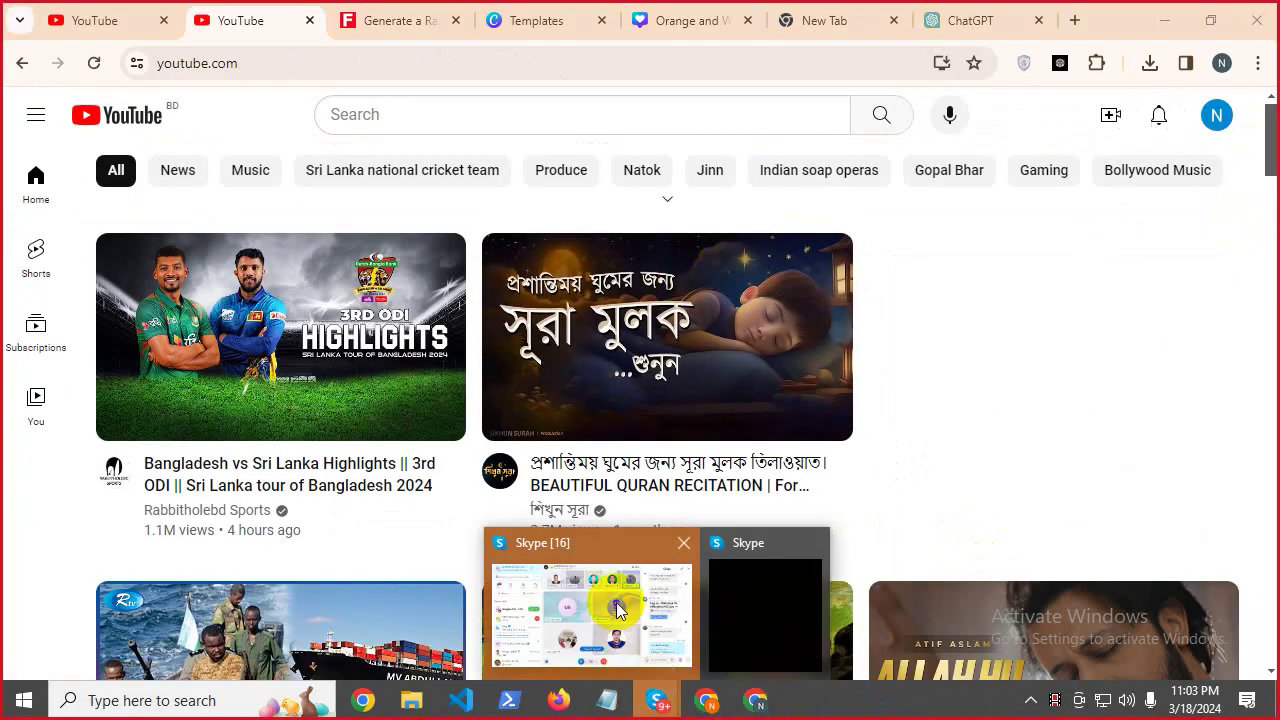
click(618, 610)
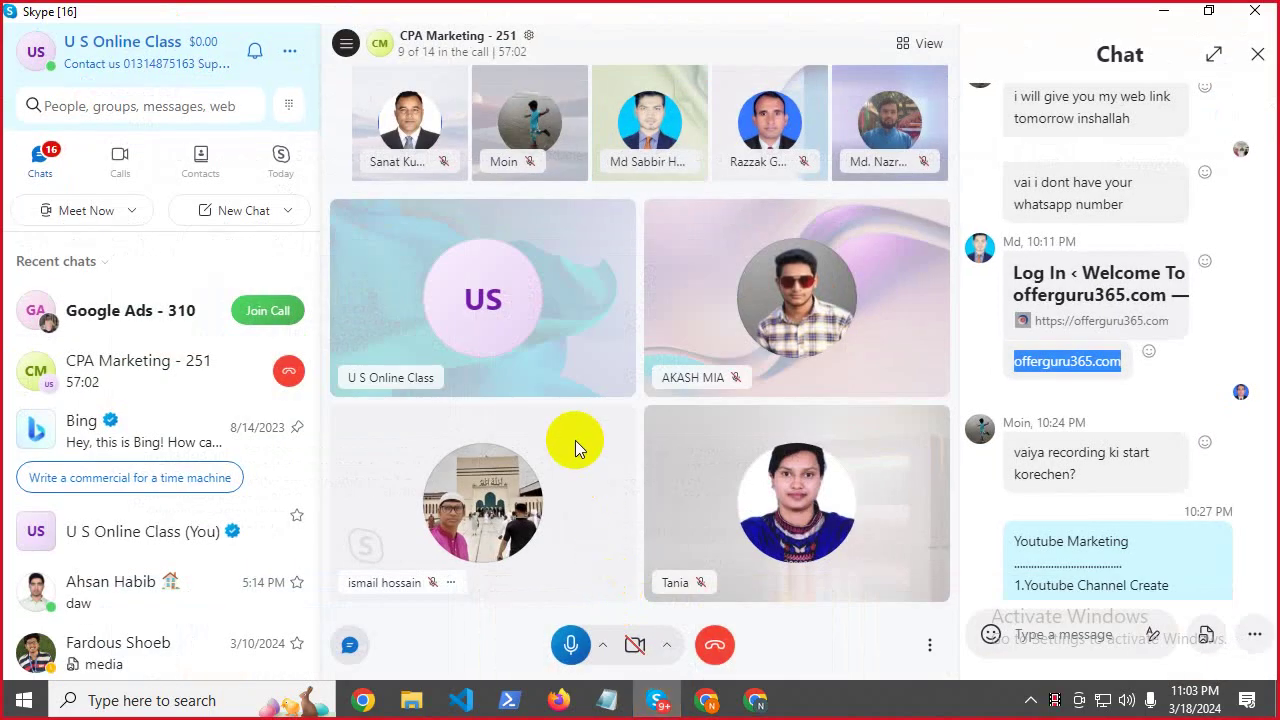